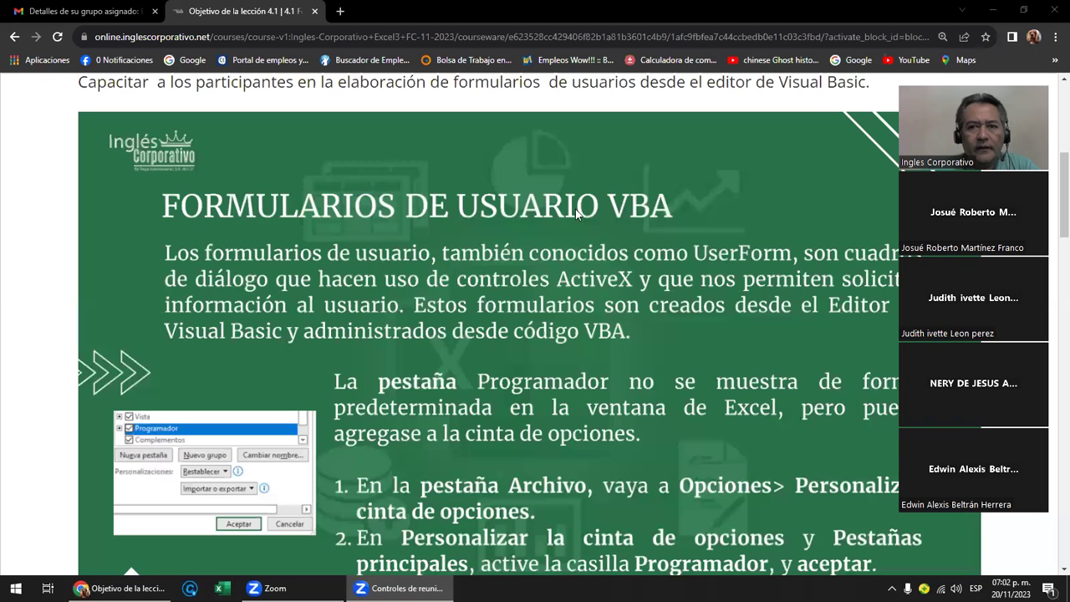
# - Minimize the Chrome course page on VBA user forms to reveal the desktop
pyautogui.scroll(1, 503, 230)
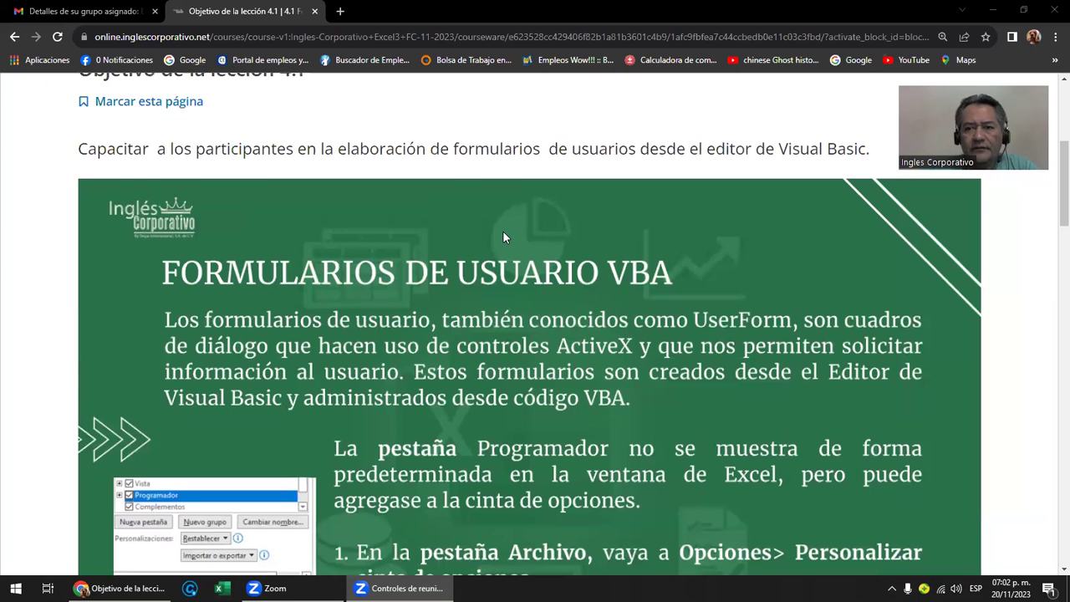
pyautogui.click(990, 12)
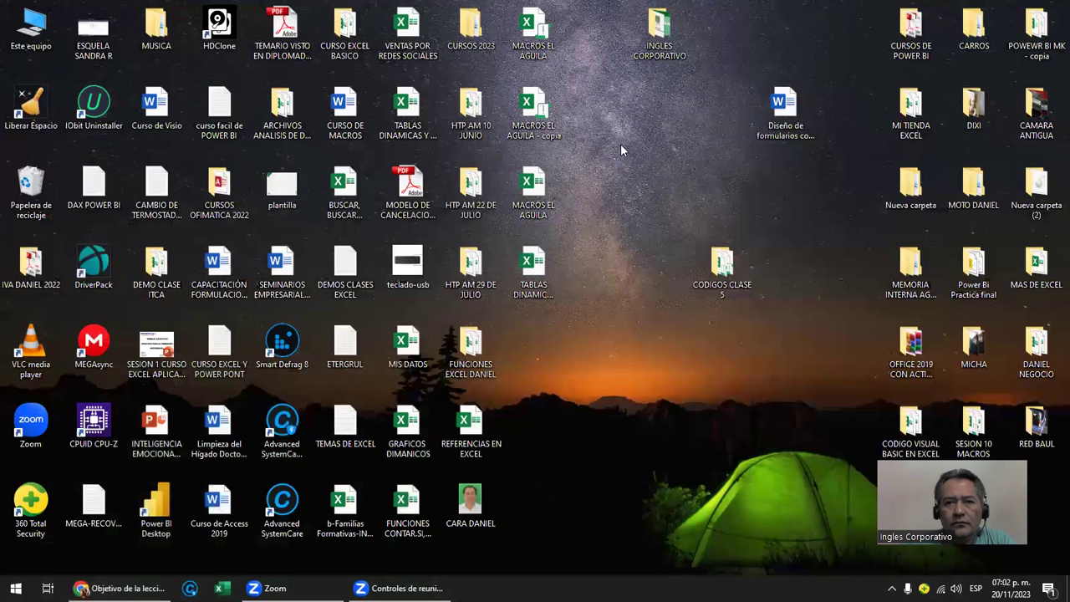
# - Navigate into INGLES CORPORATIVO > EXCEL AVANZADO > EXCEL AVANZADO 8 PM
pyautogui.moveTo(659, 29); pyautogui.dragTo(620, 326)
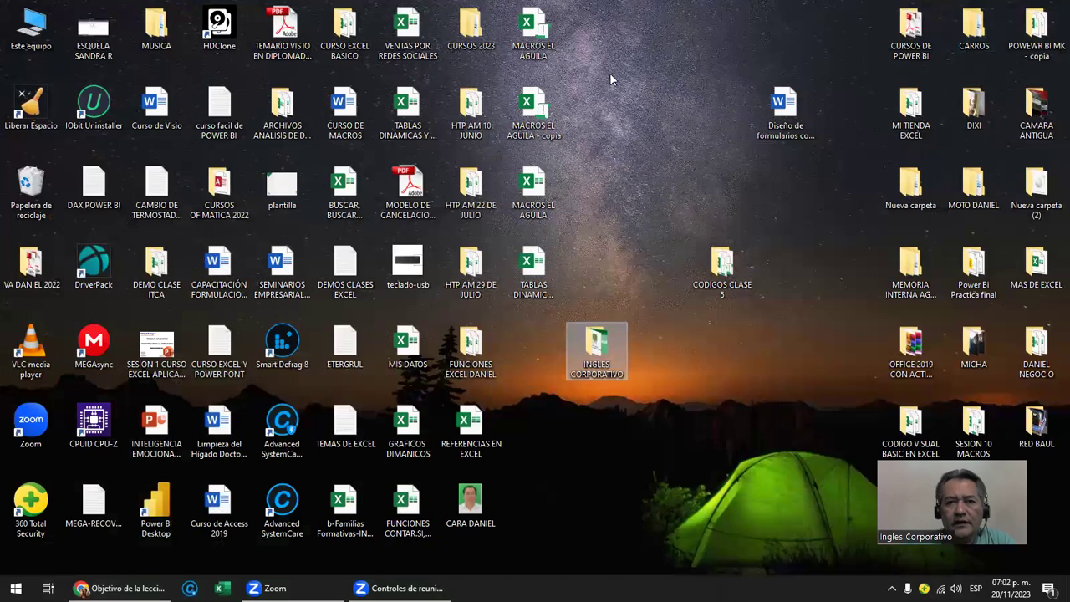
pyautogui.doubleClick(613, 354)
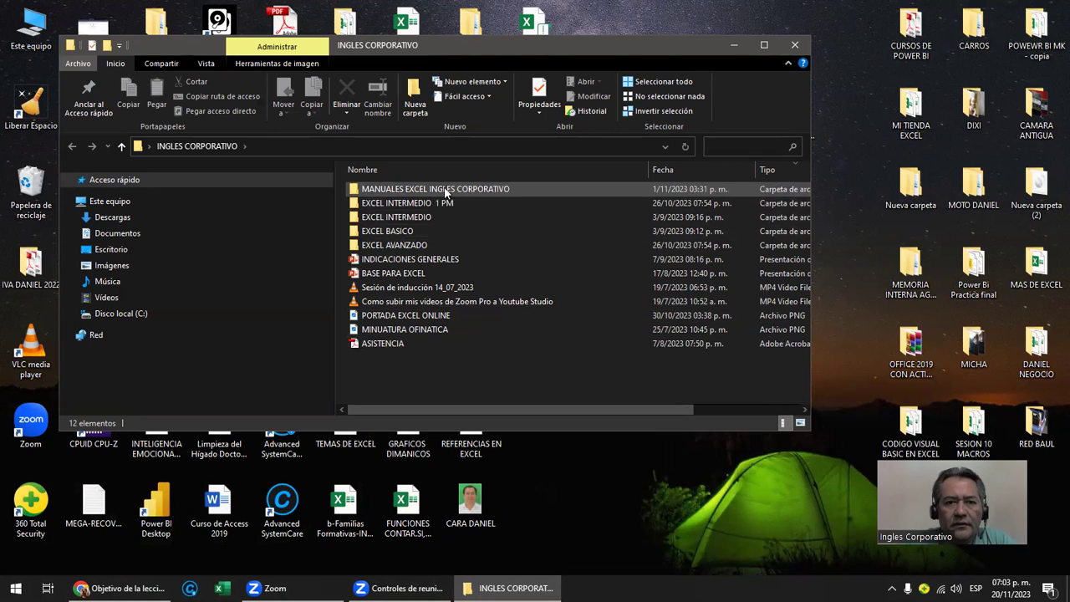
pyautogui.doubleClick(402, 246)
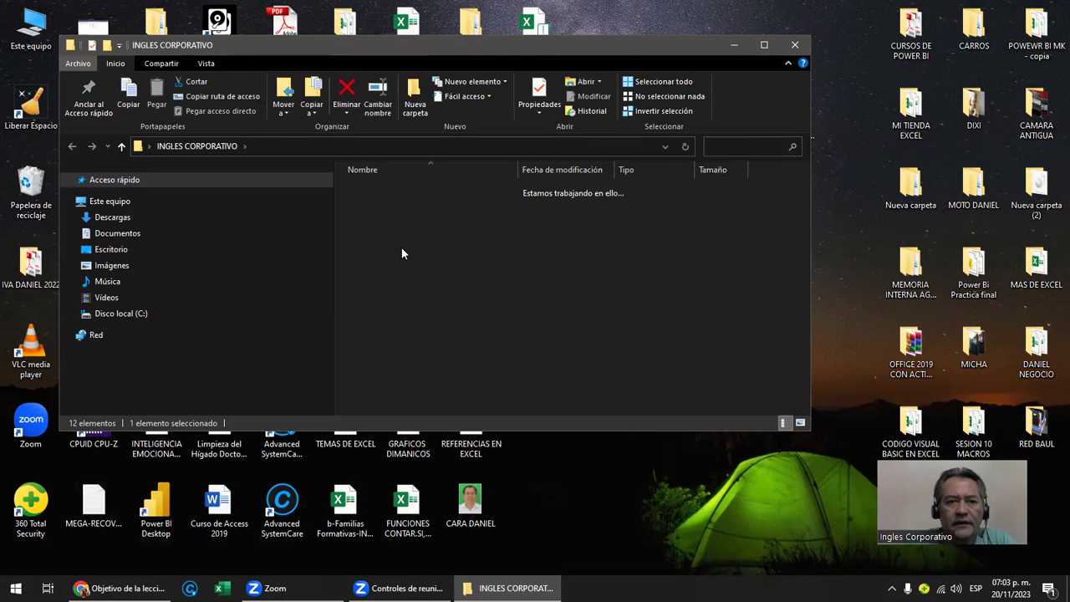
pyautogui.click(421, 207)
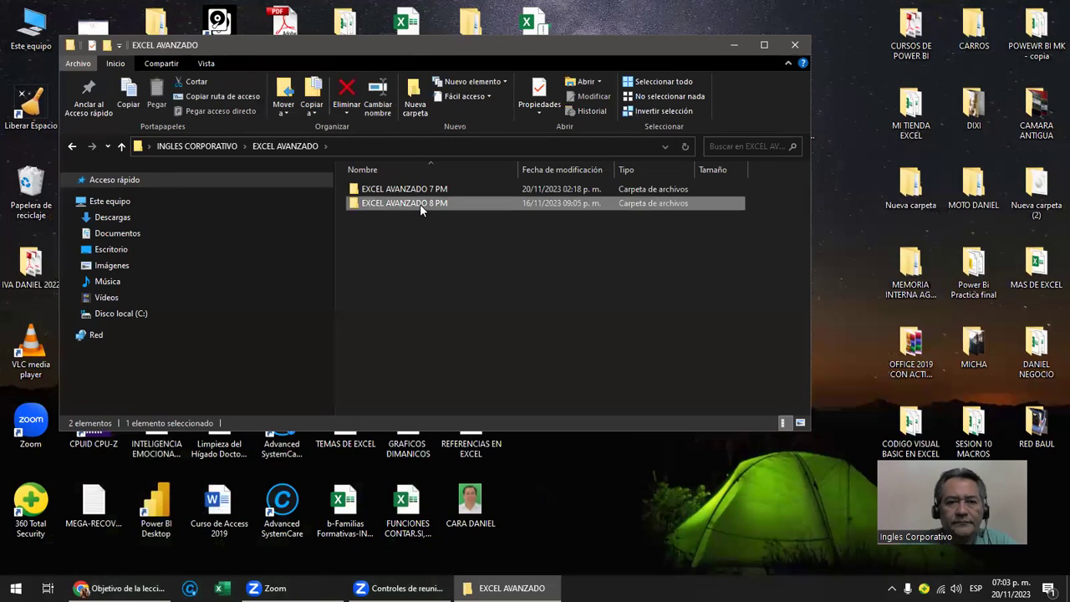
pyautogui.doubleClick(419, 204)
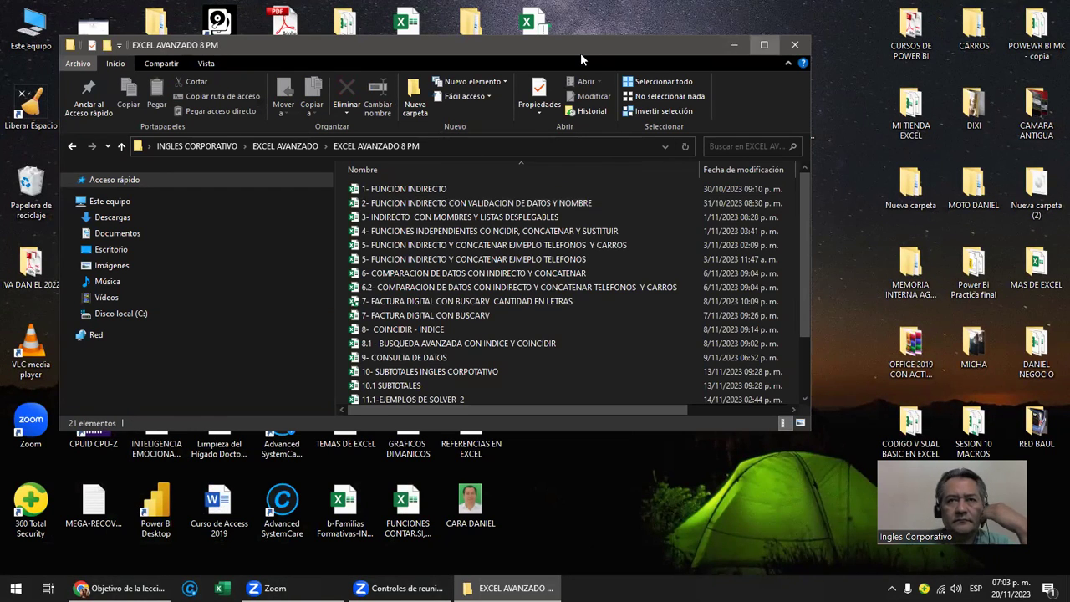
# - Maximize the folder window and open the 12- MACROS EL AGUILA workbook in Excel
pyautogui.doubleClick(581, 53)
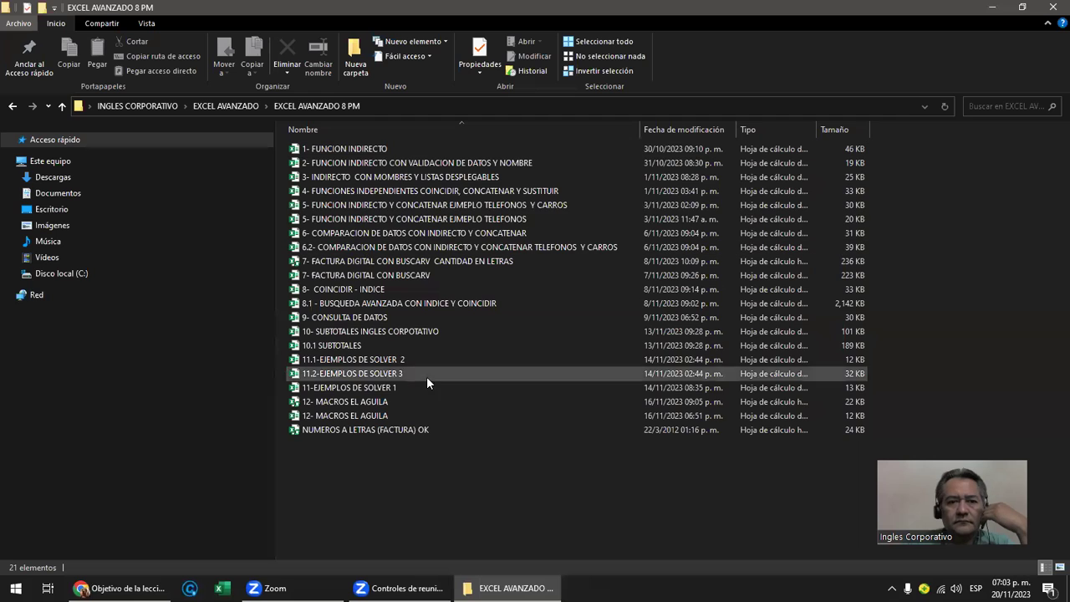
pyautogui.click(367, 407)
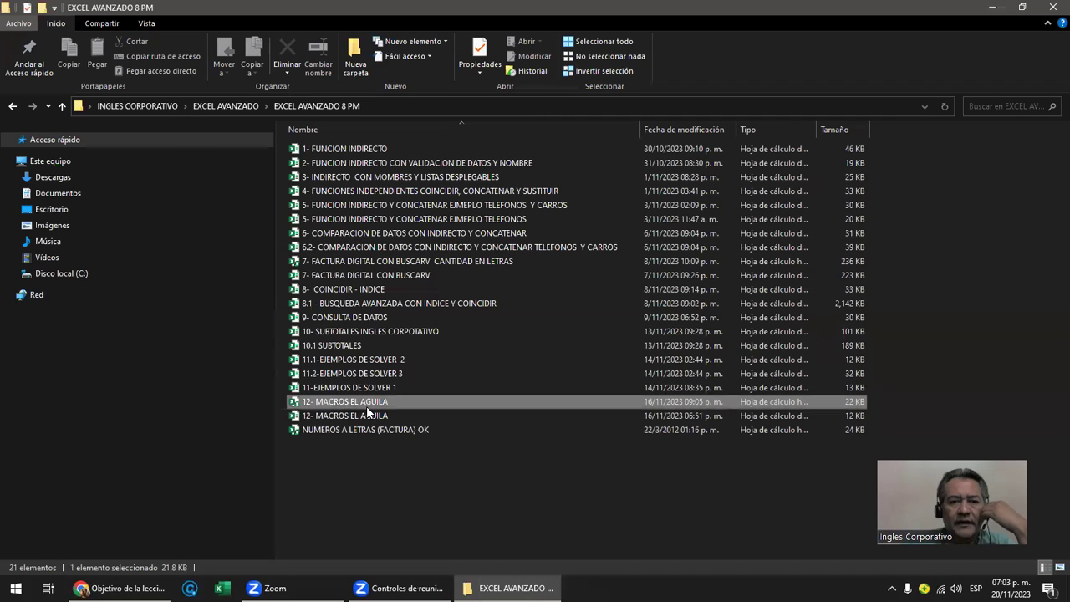
pyautogui.doubleClick(367, 408)
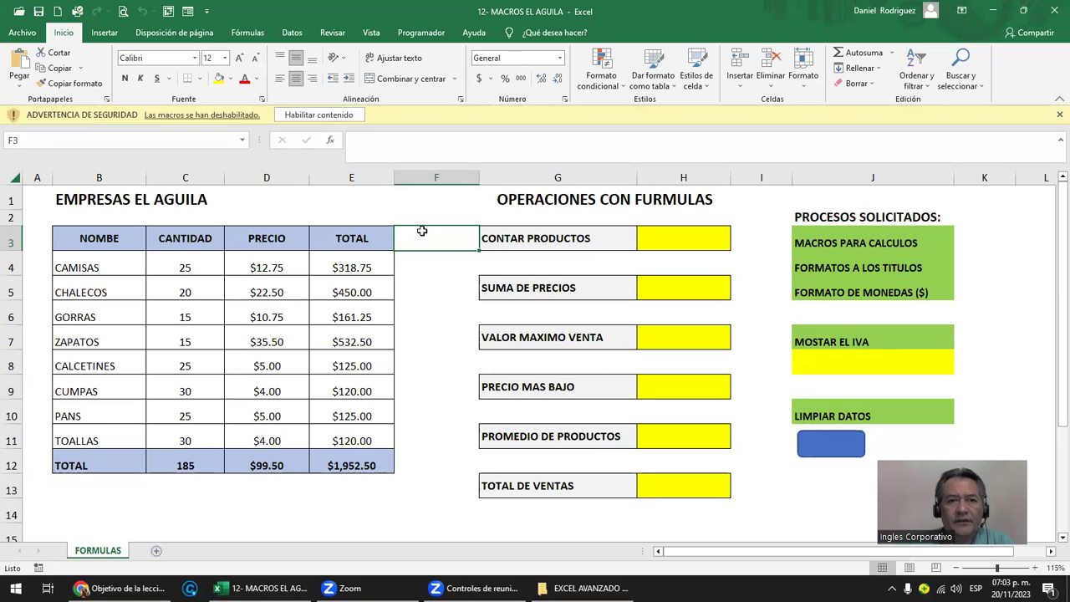
# - Enable the workbook's macros with Habilitar contenido and bring Excel back to the front
pyautogui.click(314, 117)
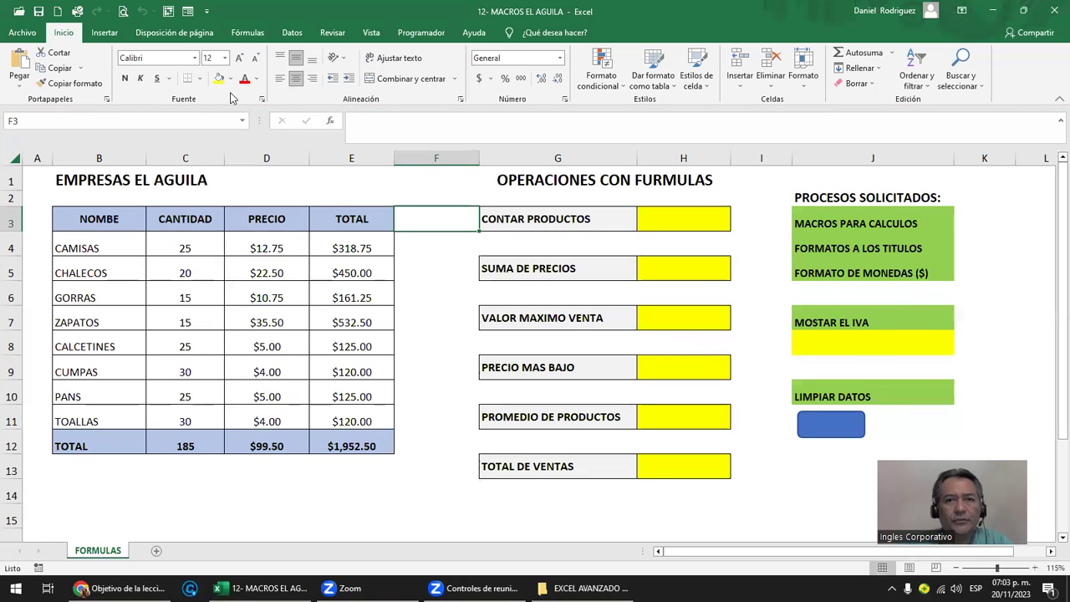
pyautogui.click(993, 10)
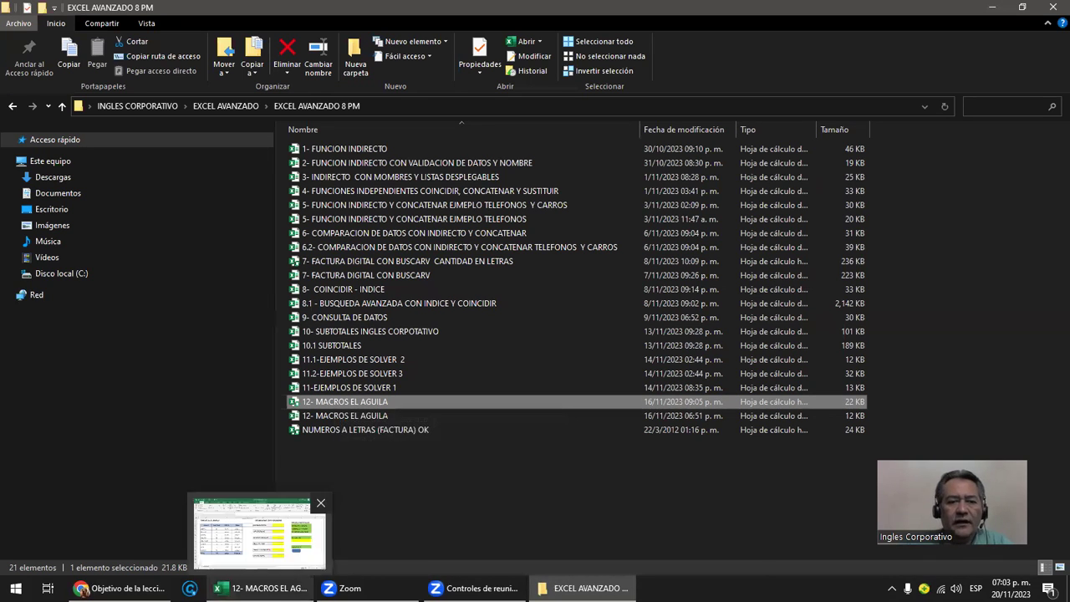
pyautogui.click(260, 588)
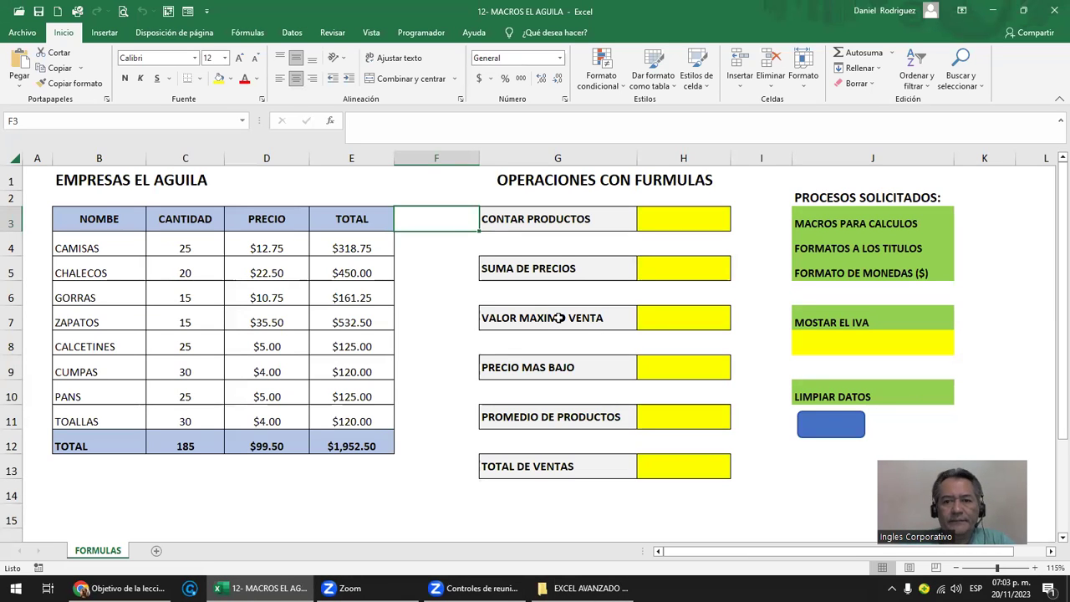
# - Look over the result cells, selecting the operation labels in G3:G13
pyautogui.click(784, 469)
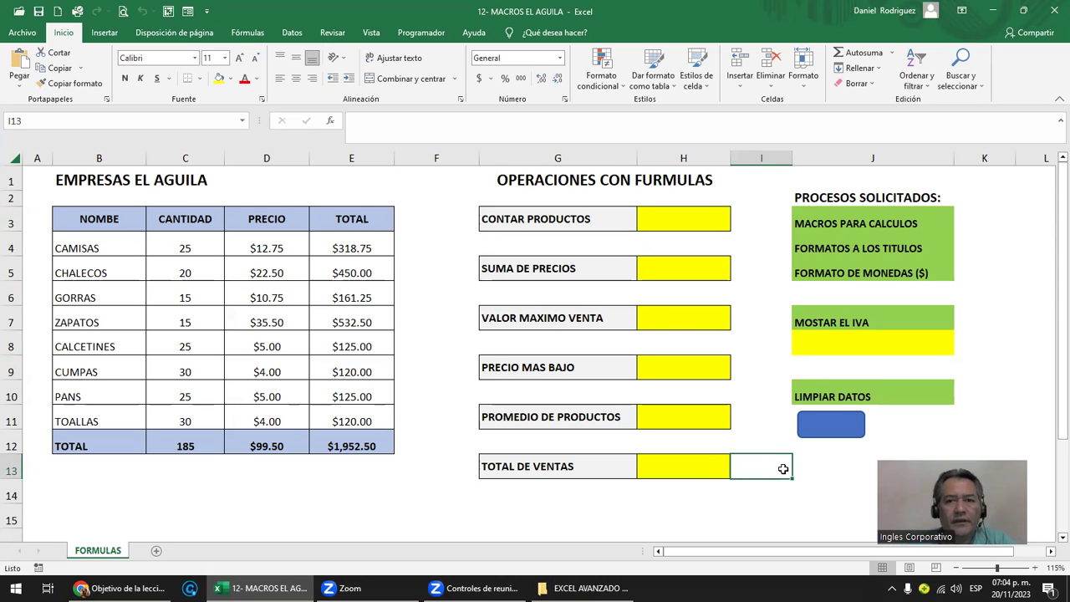
pyautogui.click(671, 219)
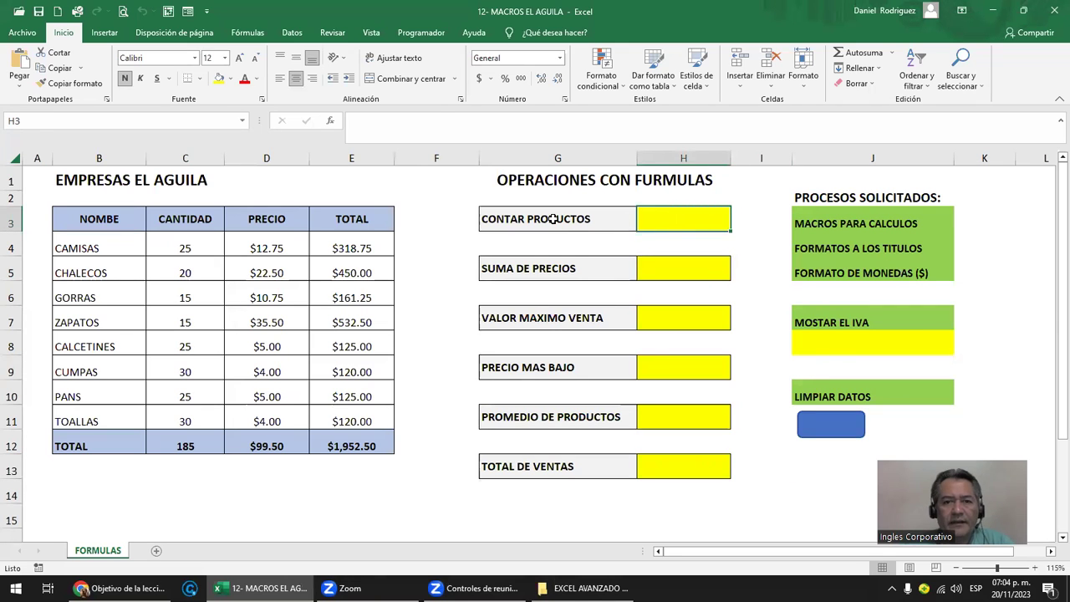
pyautogui.moveTo(554, 219); pyautogui.dragTo(585, 465)
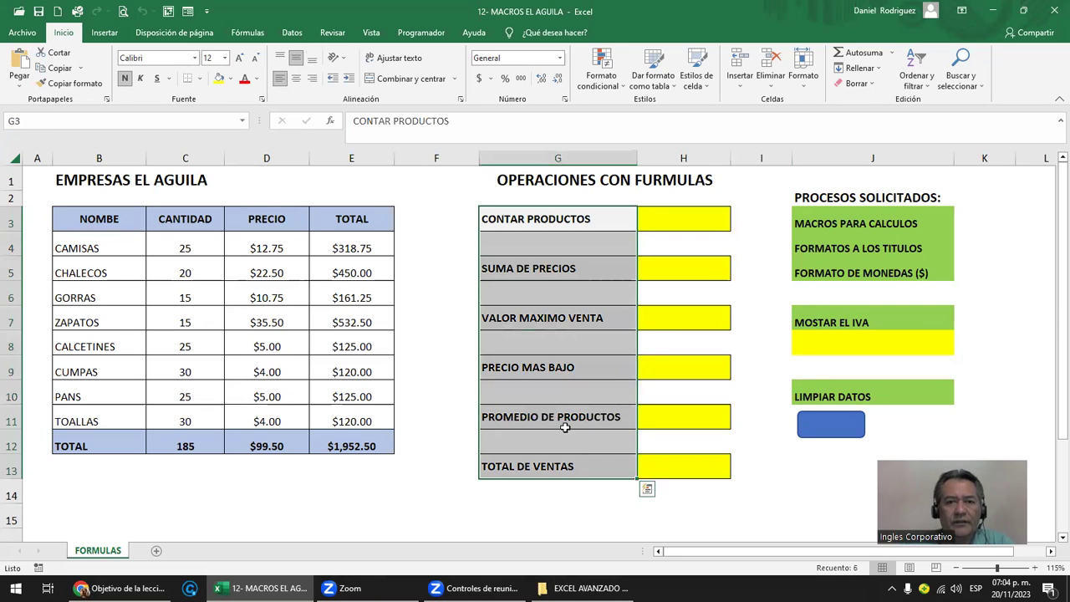
pyautogui.click(449, 217)
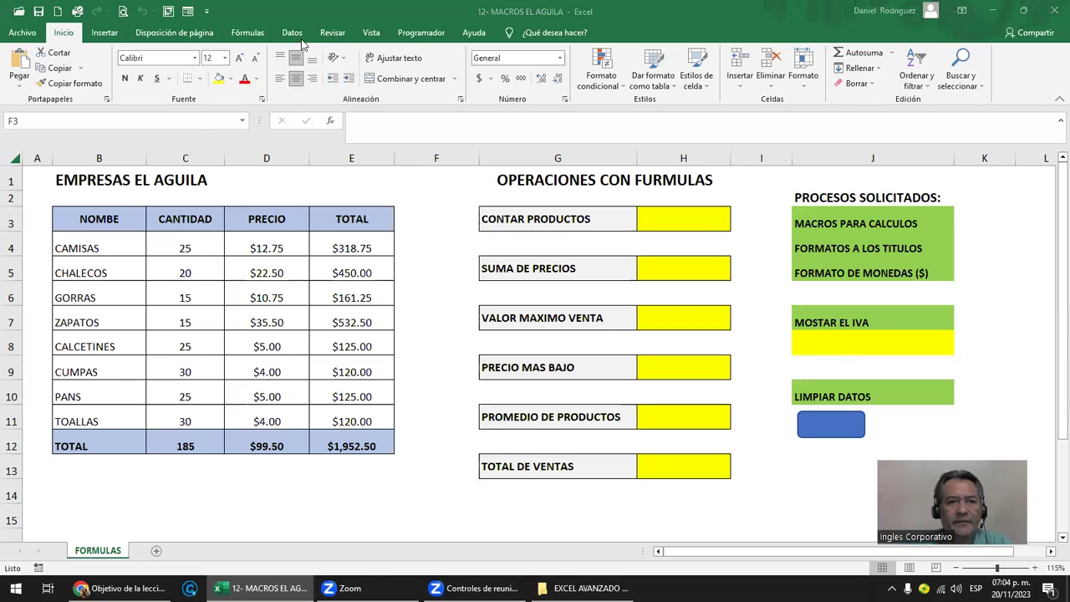
# - Run the LIMPIAR macro from the Programador tab to clear the results
pyautogui.click(427, 37)
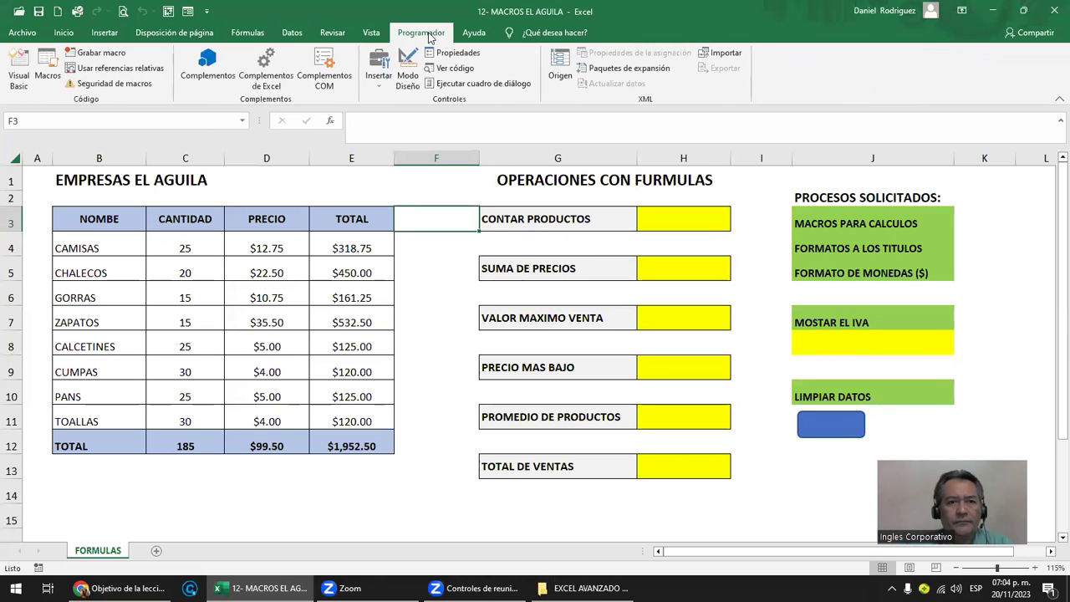
pyautogui.click(47, 72)
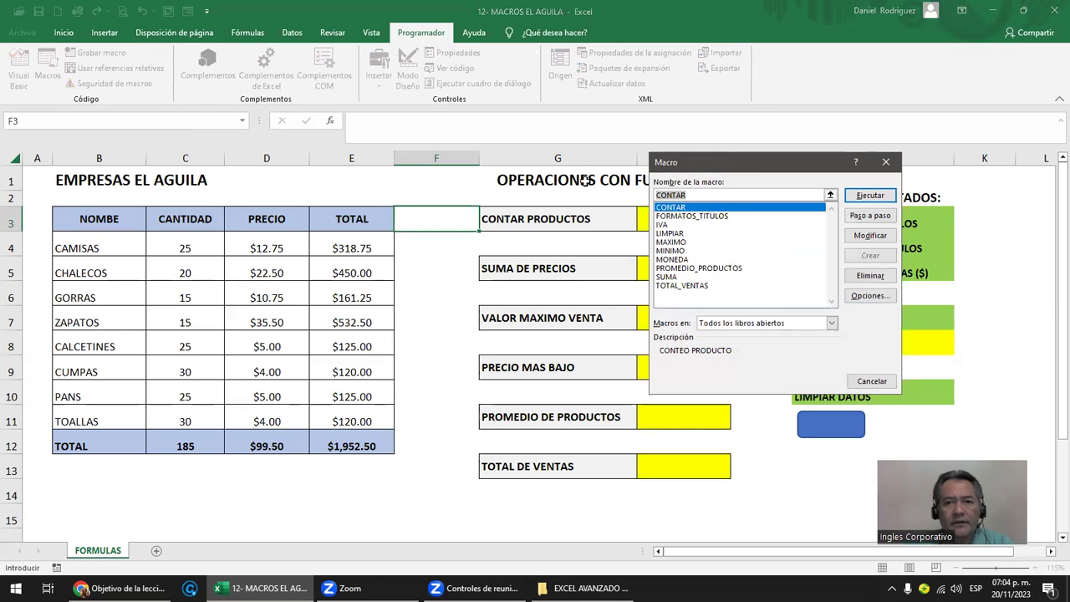
pyautogui.moveTo(742, 169); pyautogui.dragTo(286, 118)
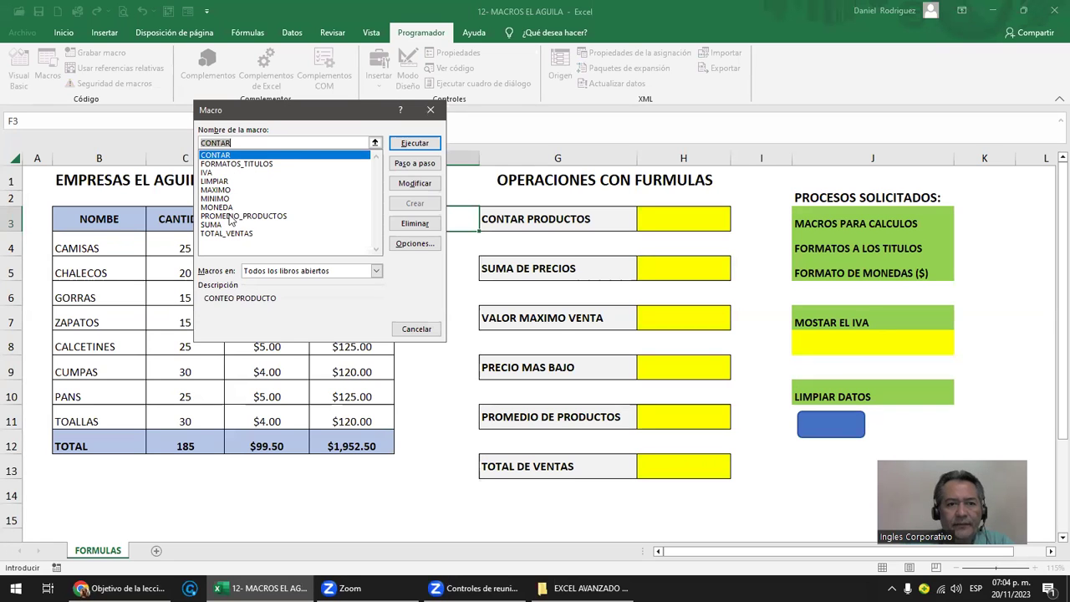
pyautogui.click(220, 183)
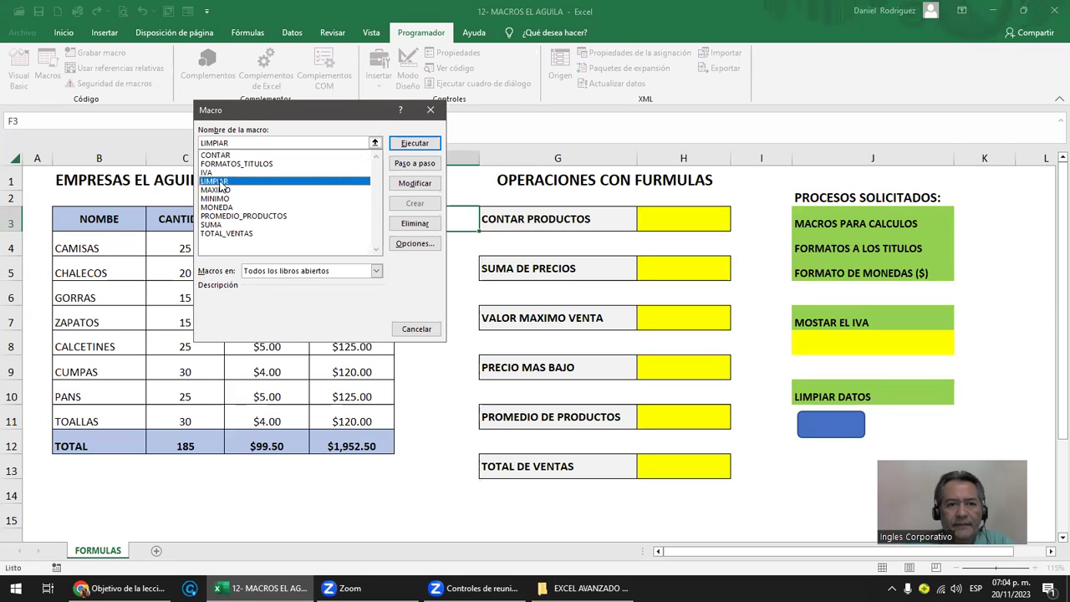
pyautogui.click(415, 144)
# - Run the CONTAR macro so H3 shows 8 products
pyautogui.click(669, 219)
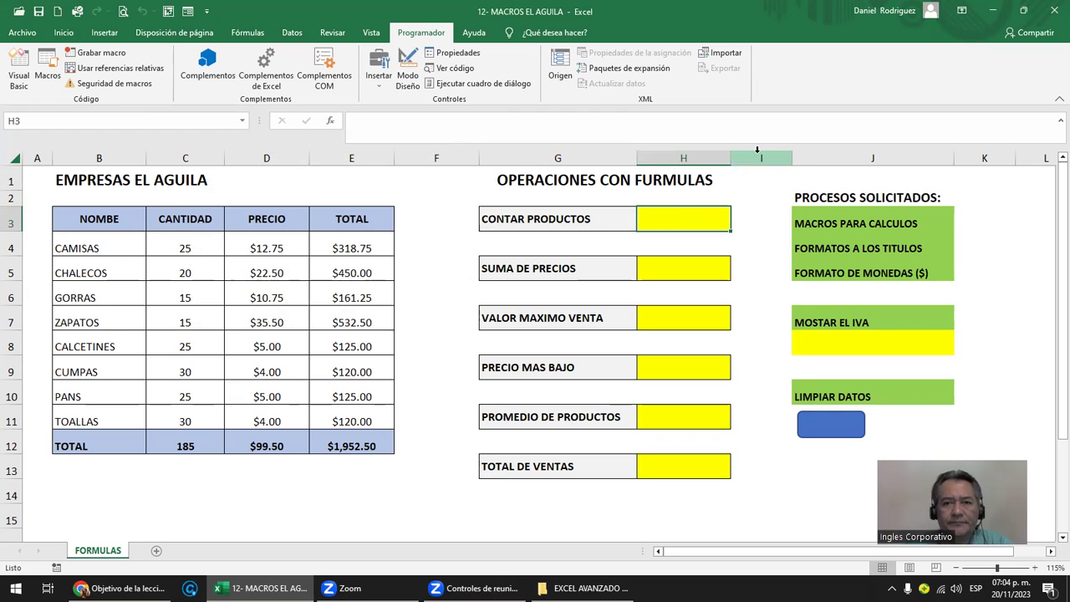
pyautogui.click(48, 78)
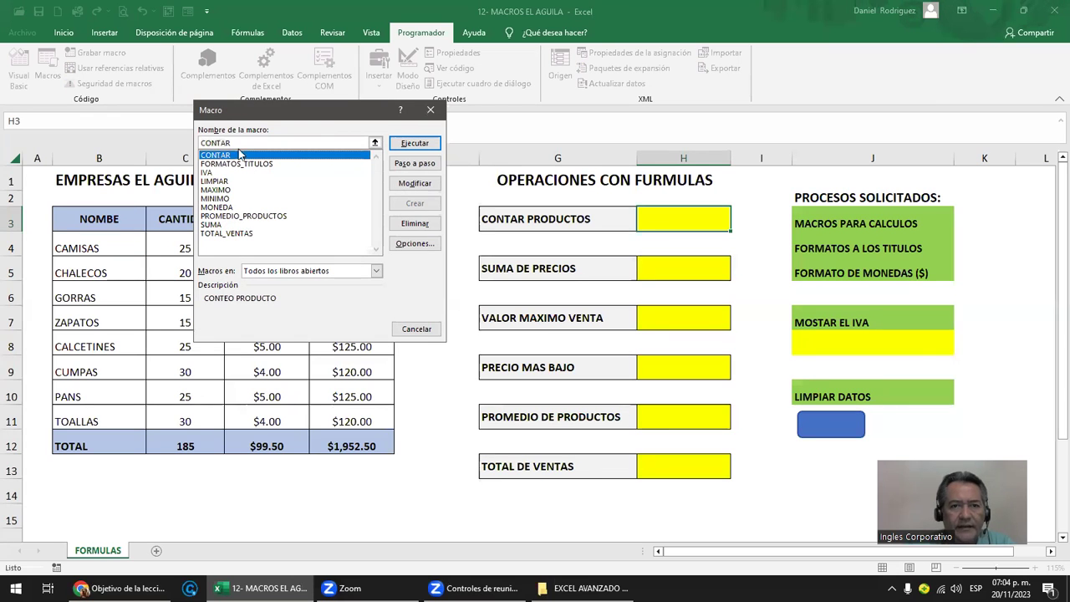
pyautogui.click(423, 144)
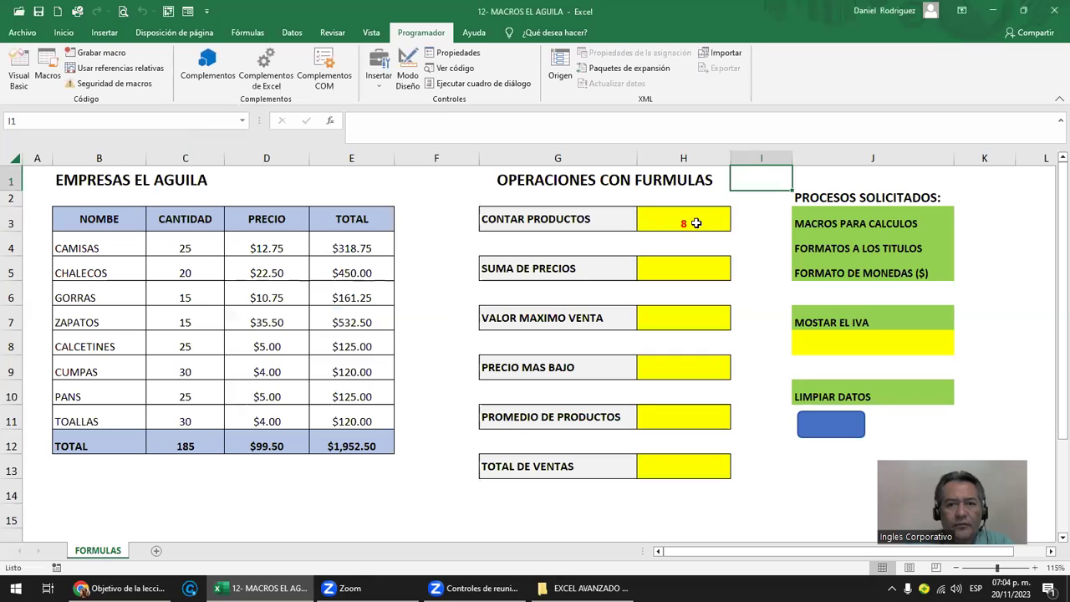
# - Insert a new column I and set its fill to Sin relleno
pyautogui.rightClick(752, 157)
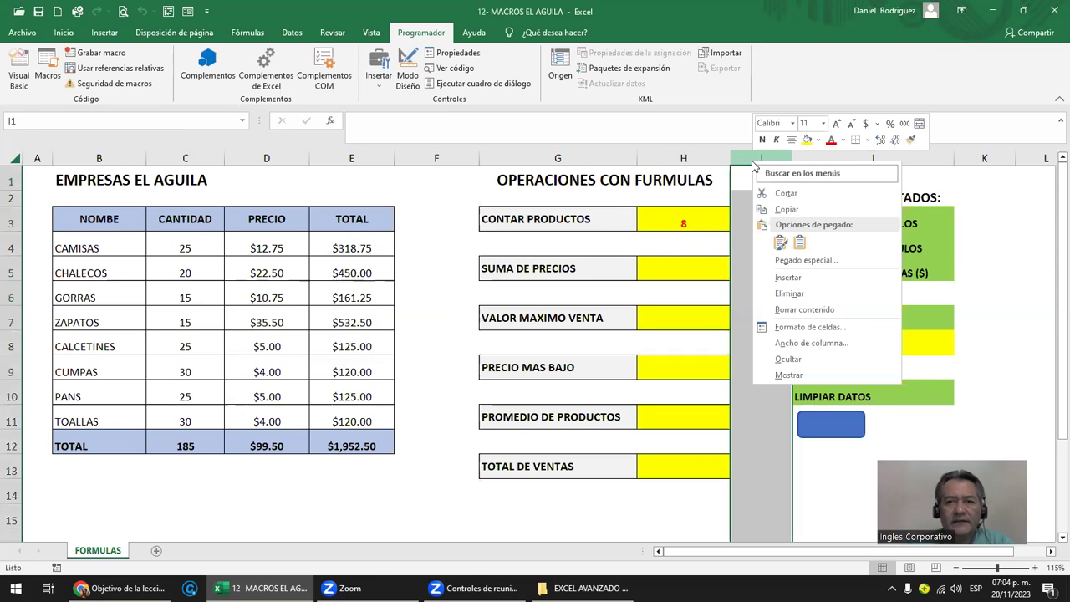
pyautogui.click(823, 284)
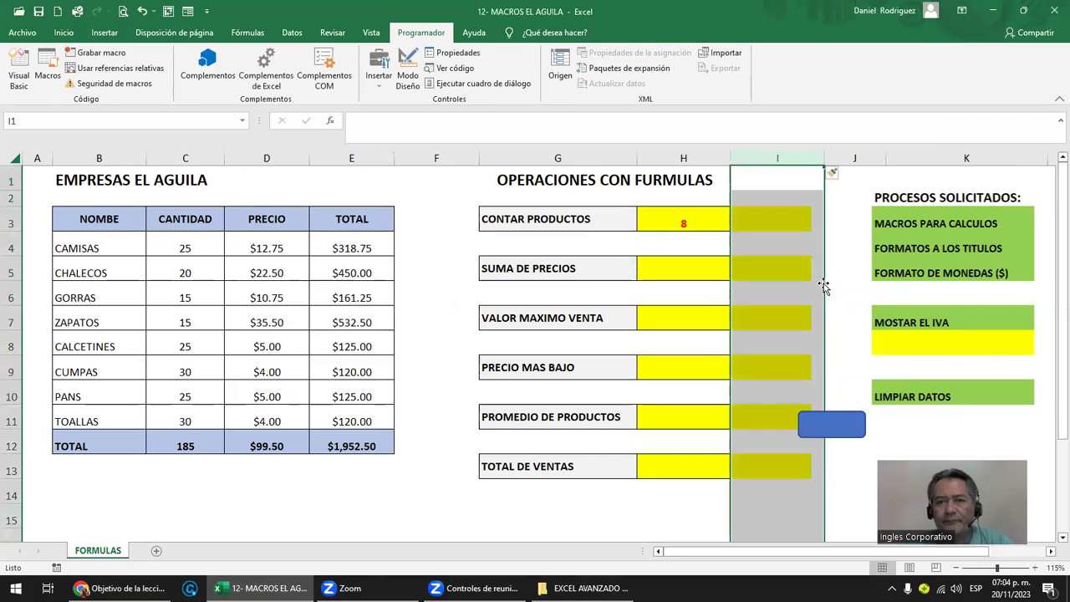
pyautogui.click(63, 32)
pyautogui.click(234, 79)
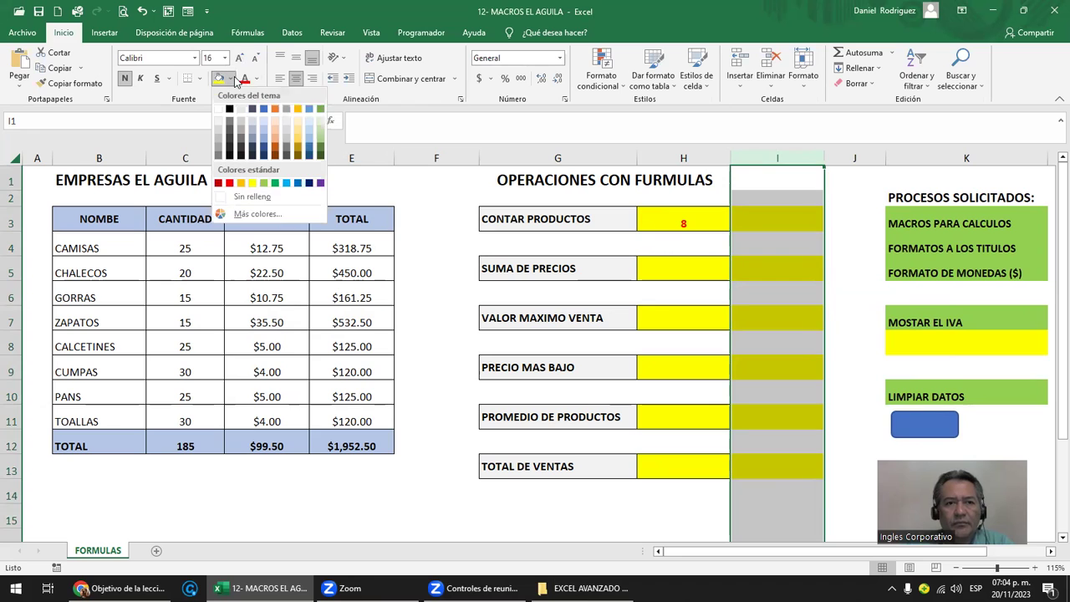
pyautogui.click(228, 110)
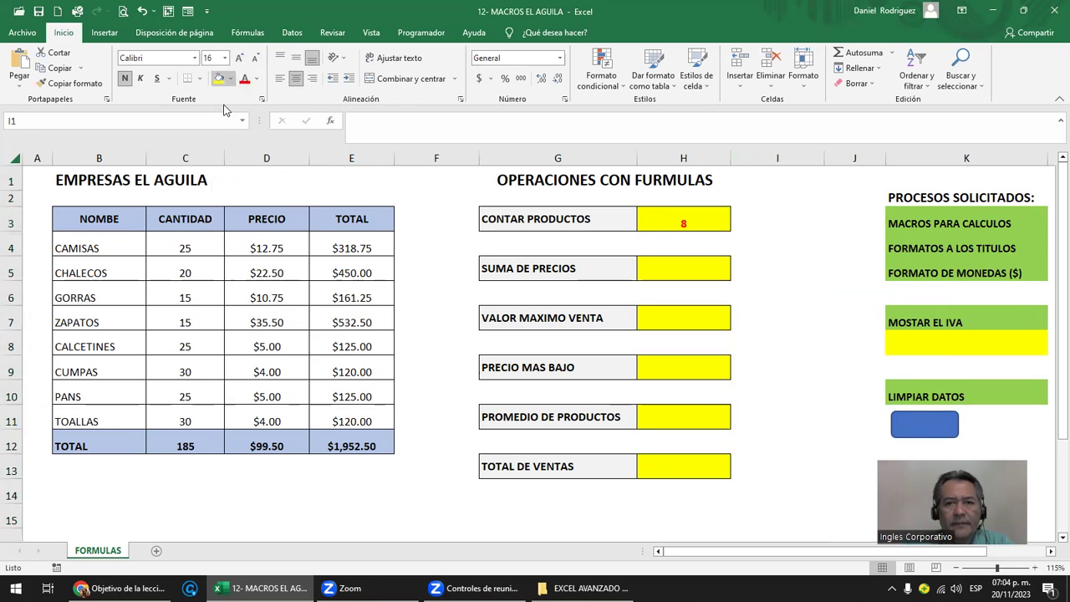
pyautogui.click(787, 217)
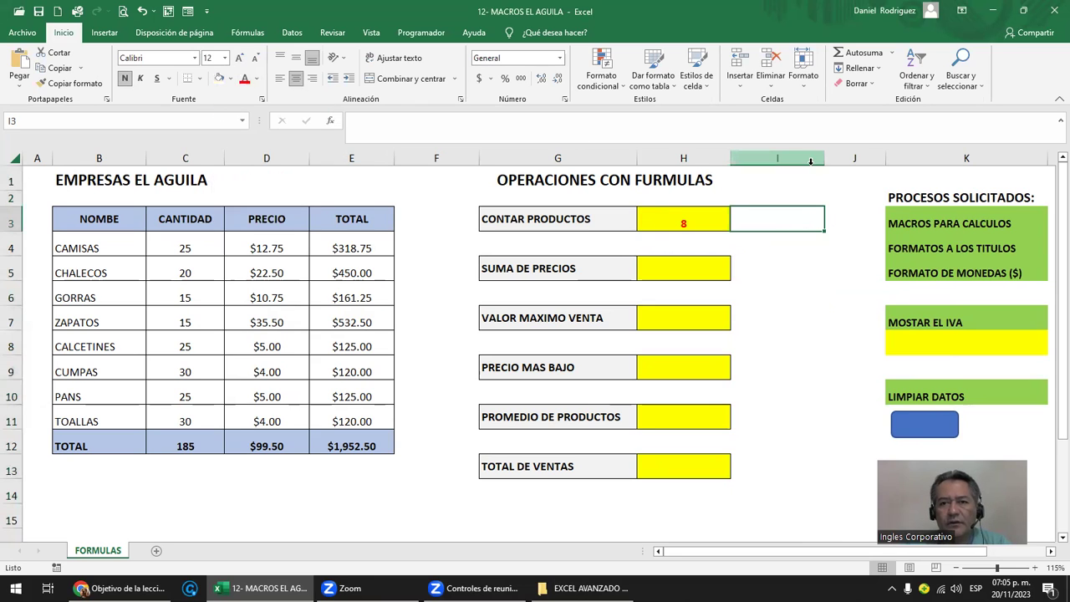
# - Narrow column F to bring the operations table closer to the sales table
pyautogui.moveTo(479, 158); pyautogui.dragTo(405, 171)
pyautogui.click(720, 268)
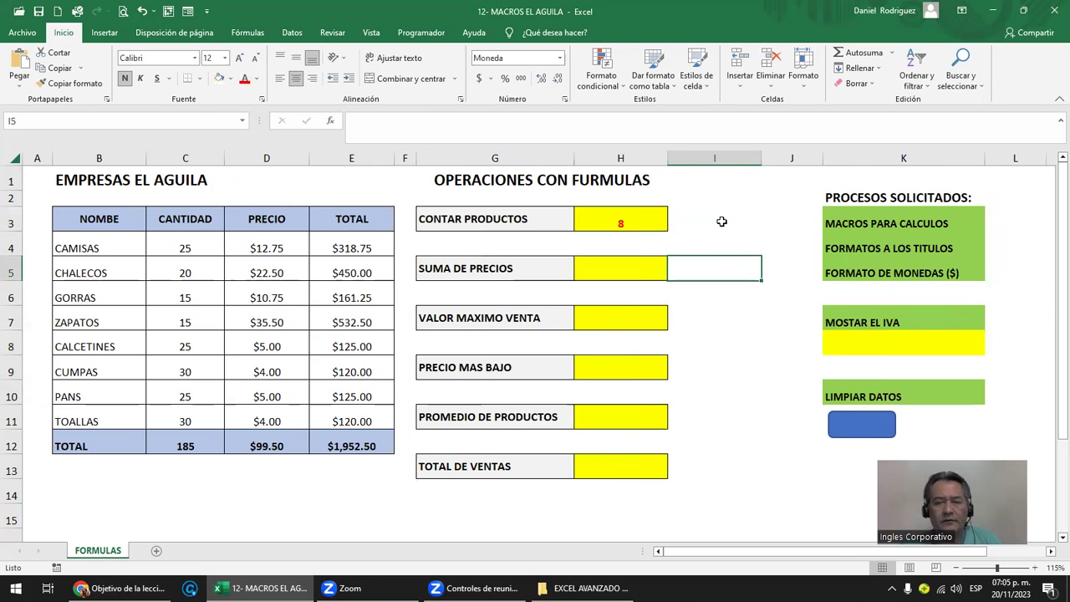
pyautogui.keyDown('ctrl'); pyautogui.click(723, 218); pyautogui.keyUp('ctrl')
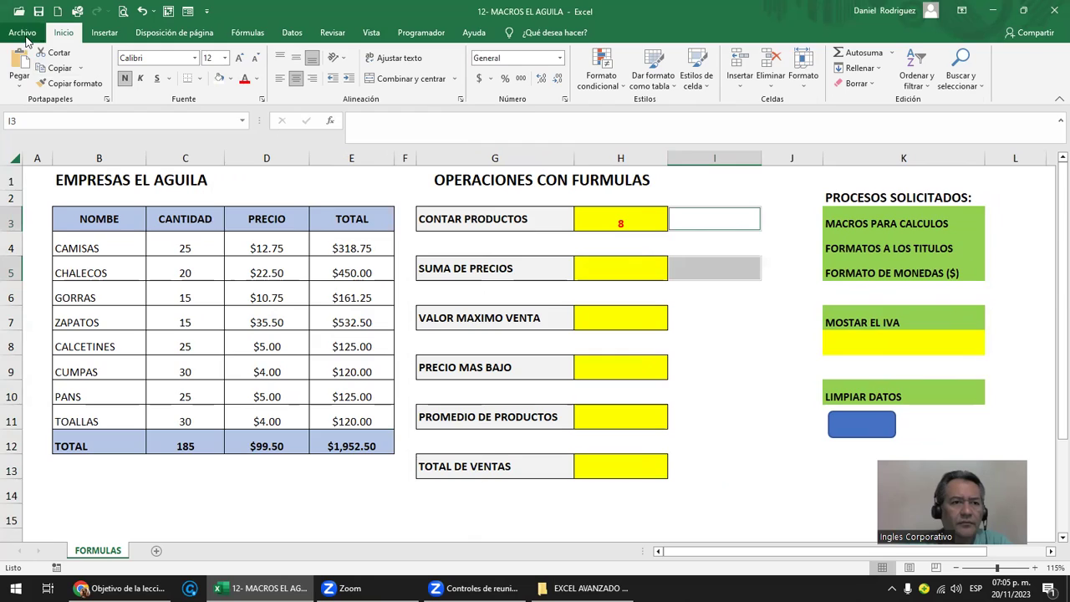
pyautogui.click(23, 34)
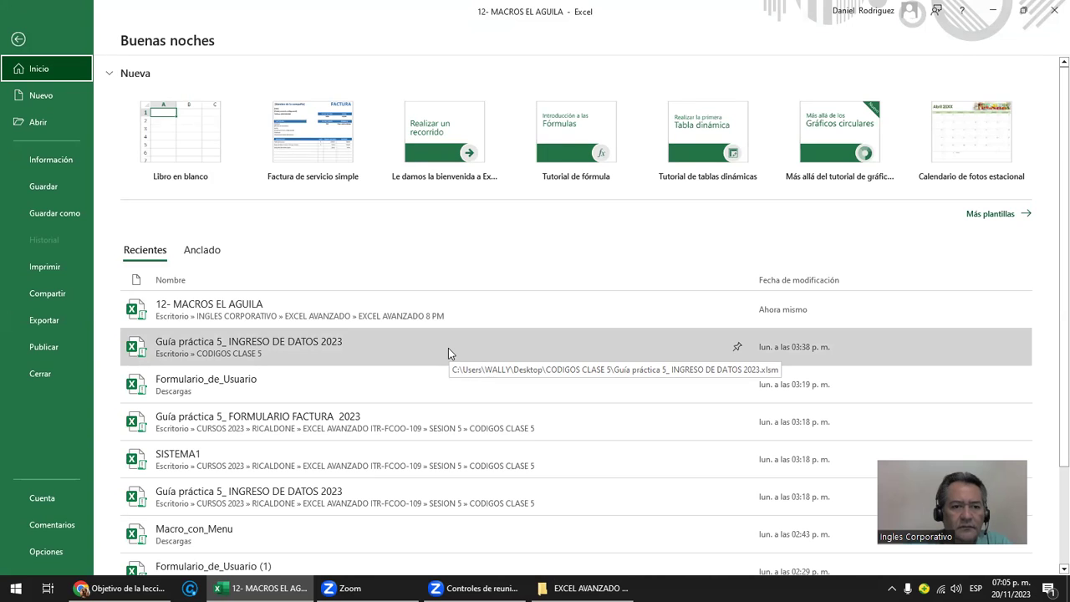
# - Reopen the older 12- MACROS EL AGUILA workbook from recent files and dismiss the warning with Aceptar
pyautogui.scroll(-1, 448, 348)
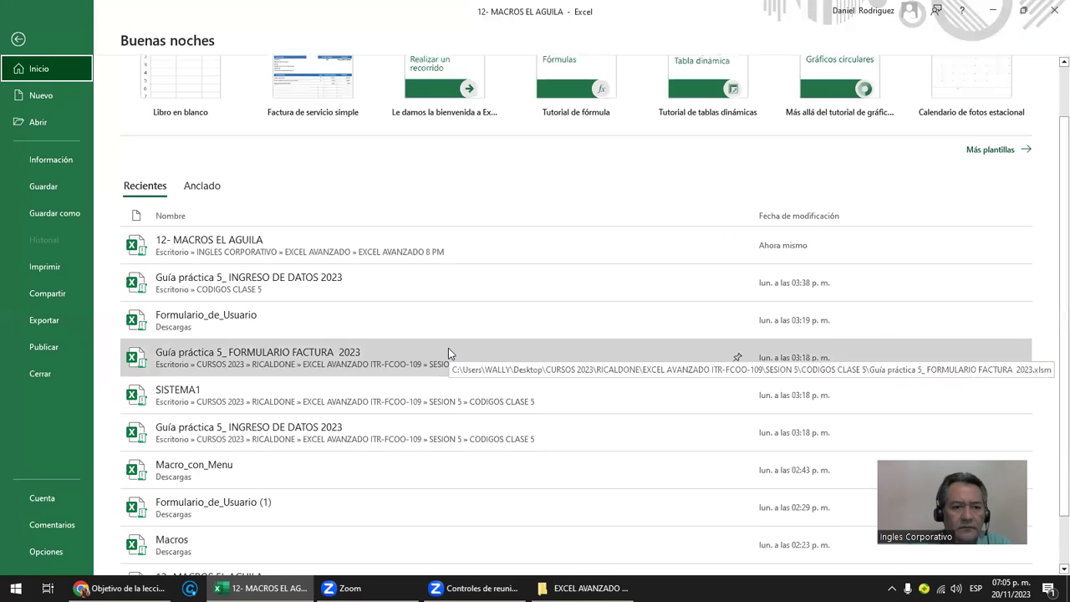
pyautogui.scroll(-1, 448, 348)
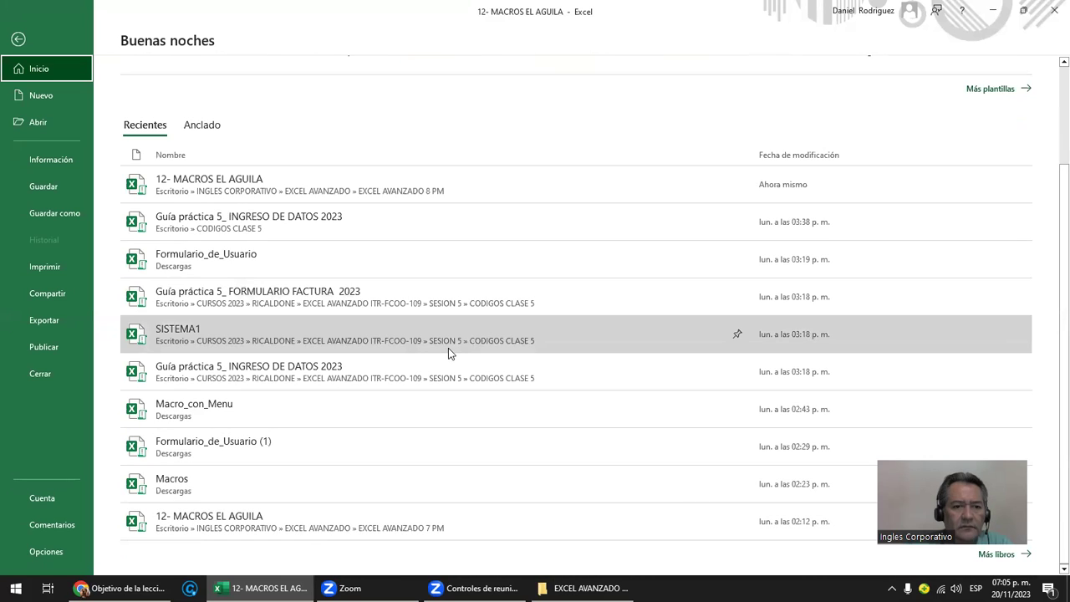
pyautogui.click(190, 523)
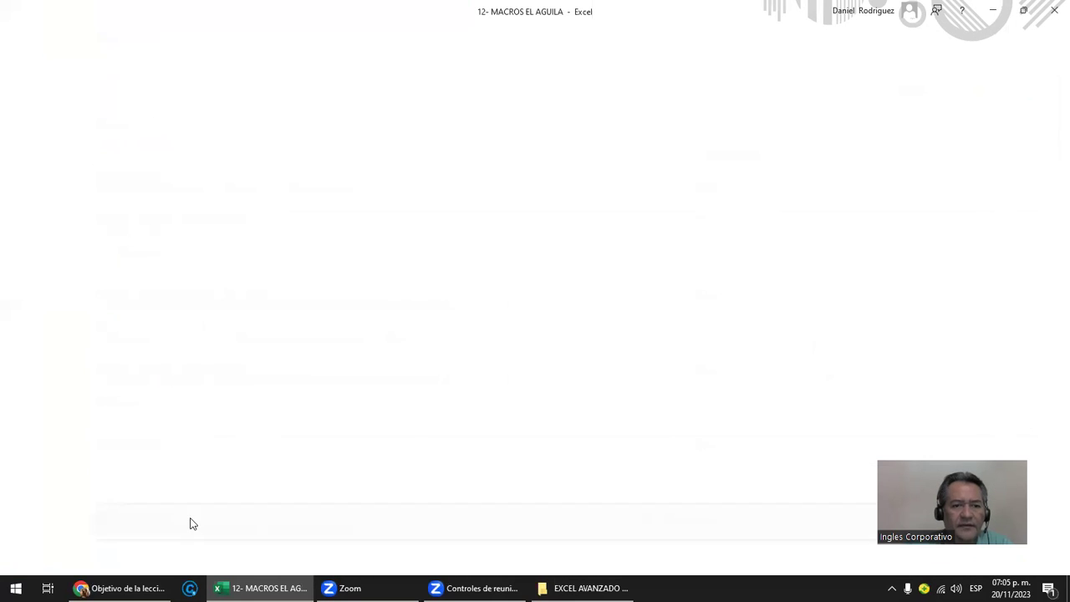
pyautogui.click(540, 333)
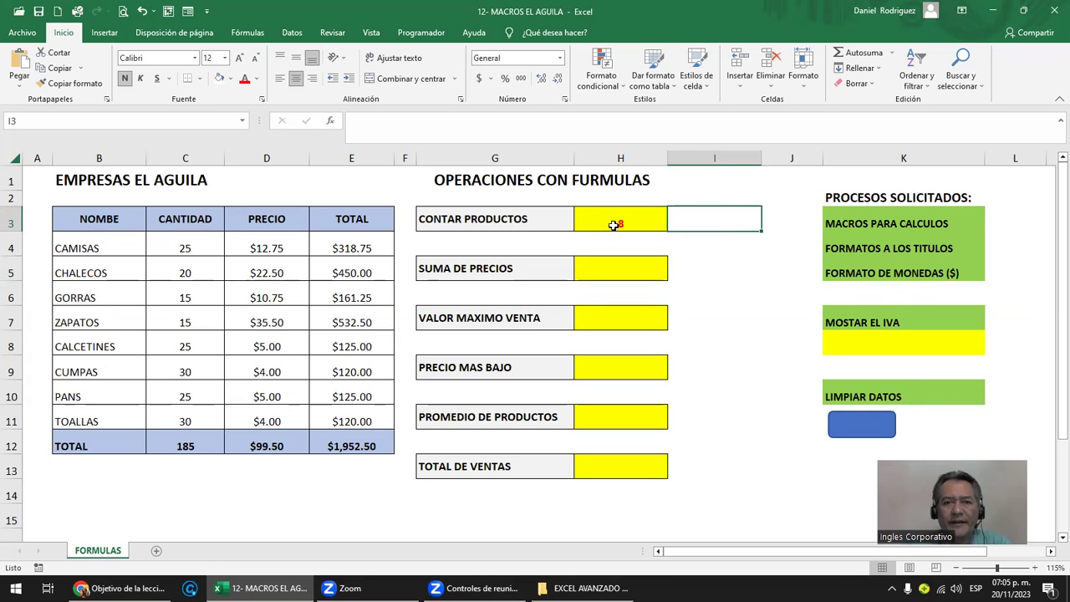
# - Draw a form control button beside the operations panel near cell I2
pyautogui.click(420, 35)
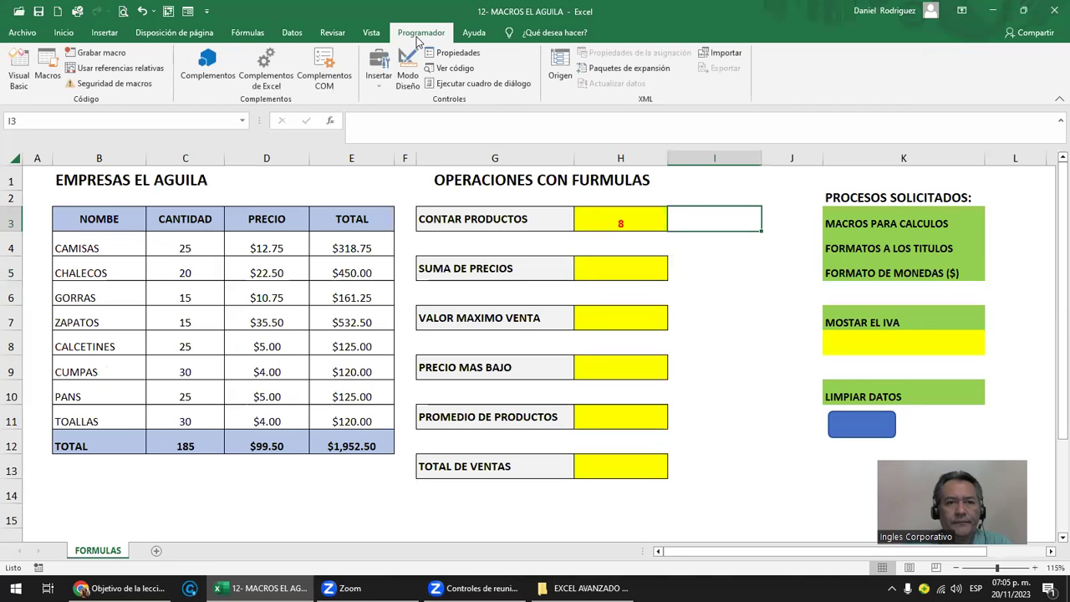
pyautogui.click(377, 91)
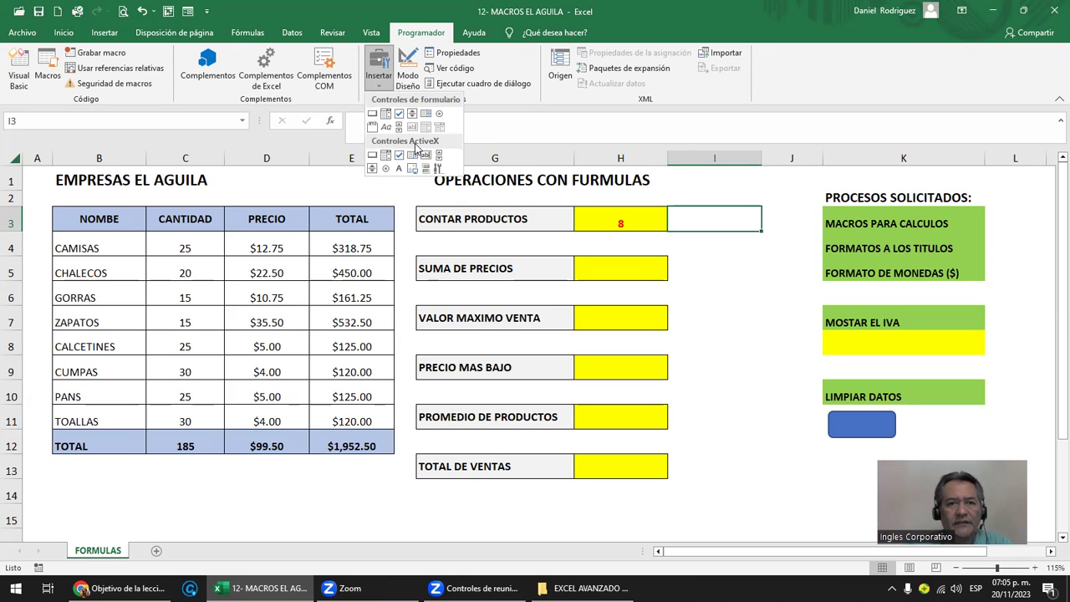
pyautogui.click(372, 114)
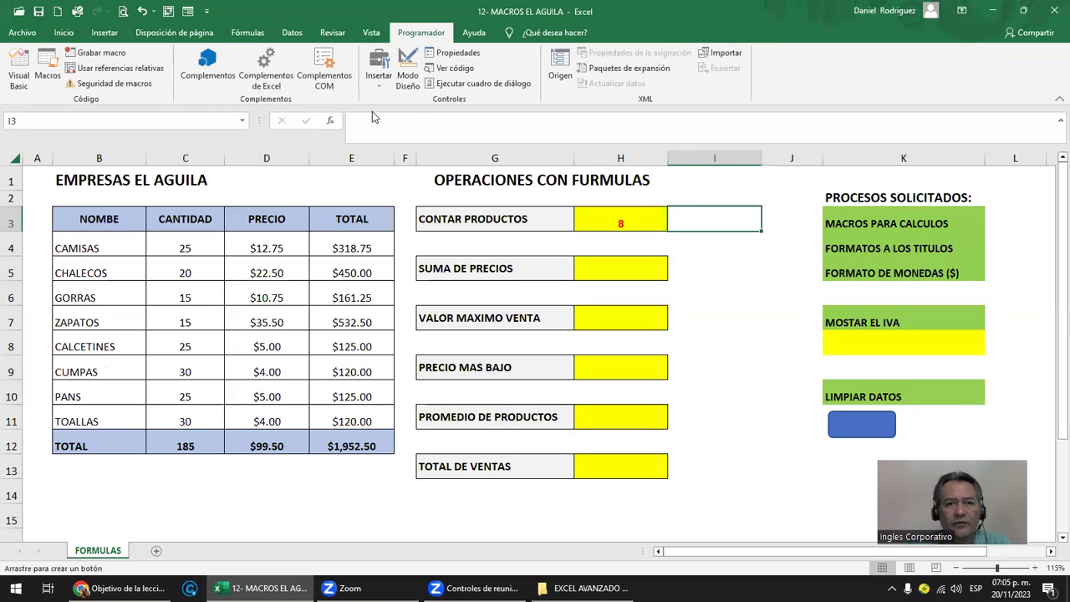
pyautogui.moveTo(703, 184); pyautogui.dragTo(786, 211)
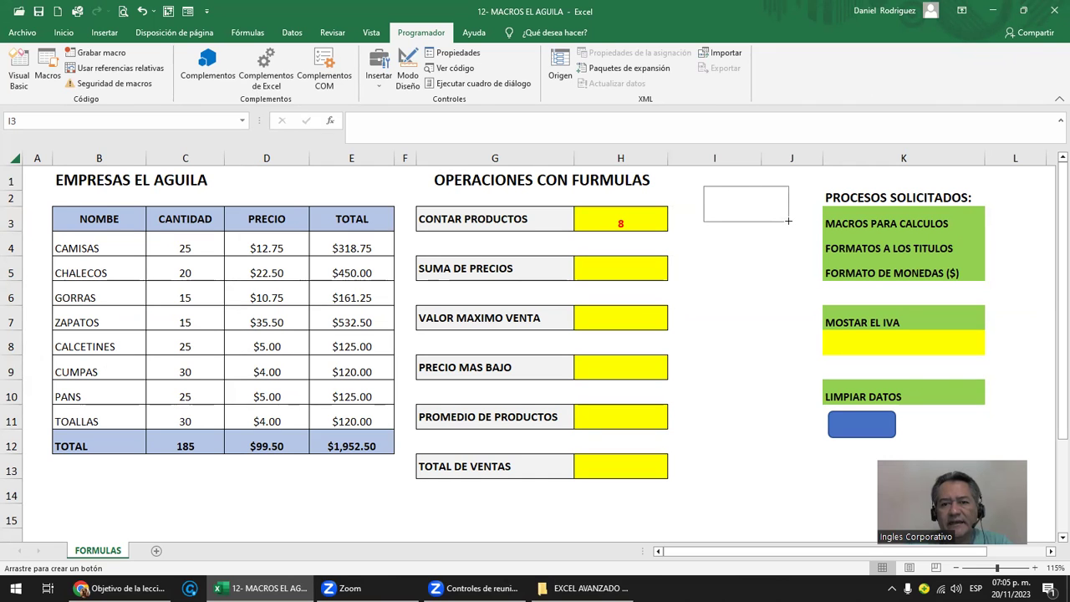
pyautogui.moveTo(786, 211); pyautogui.dragTo(788, 221)
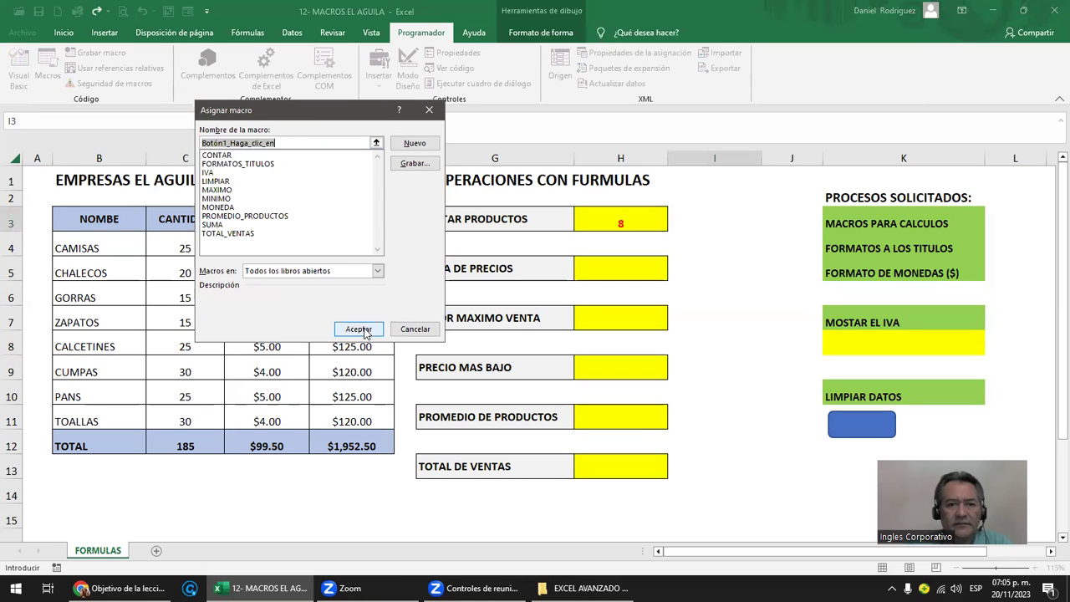
pyautogui.click(405, 331)
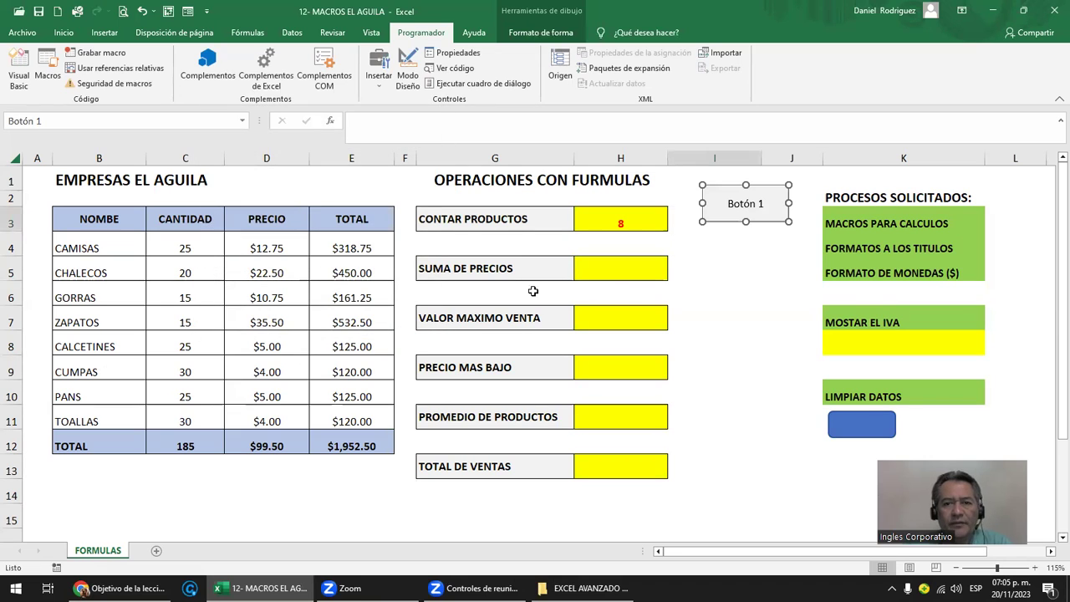
pyautogui.click(756, 269)
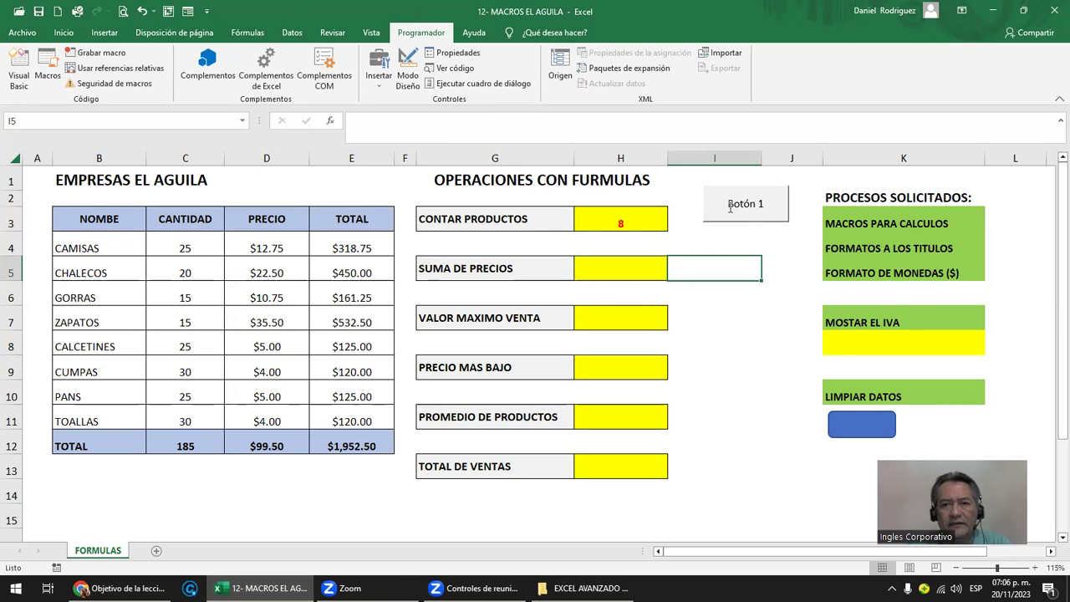
# - Relabel the new button CONTAR
pyautogui.rightClick(730, 206)
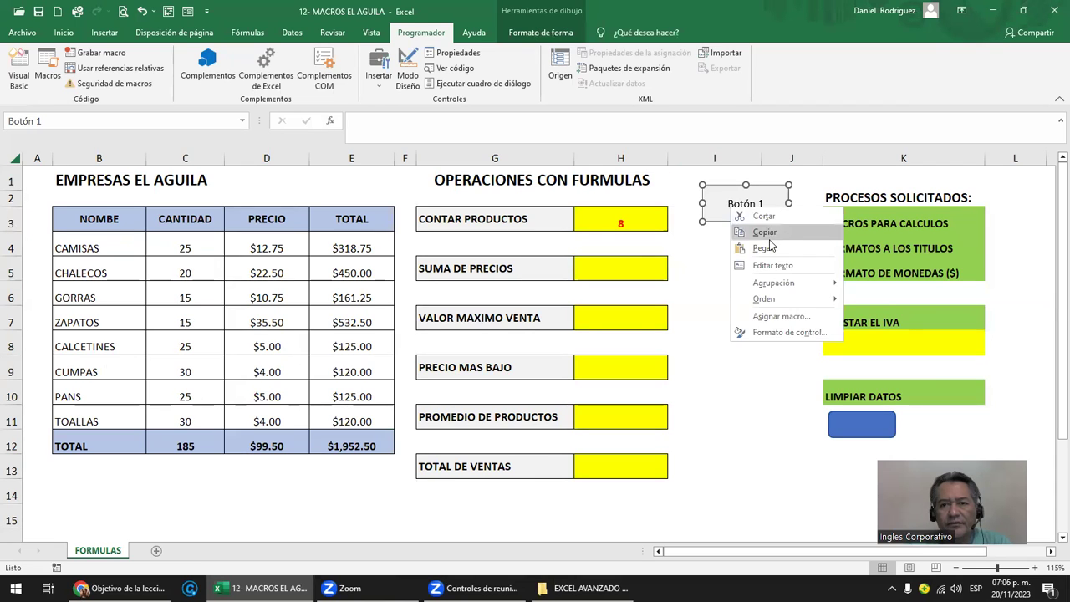
pyautogui.click(786, 268)
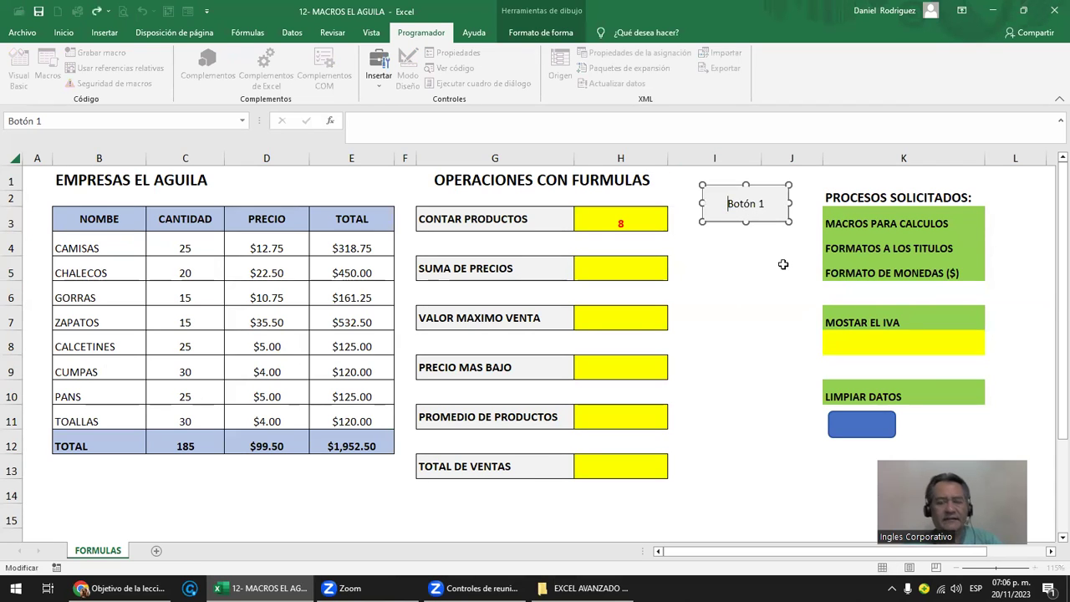
pyautogui.write('contar')
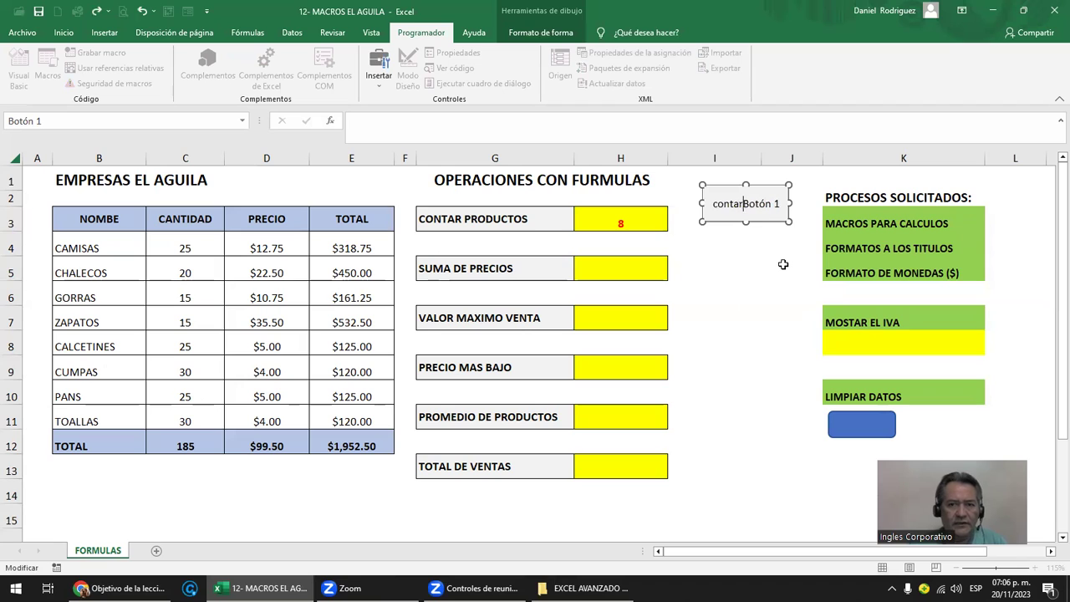
pyautogui.press('Delete')
pyautogui.press('Delete')
pyautogui.press('Delete')
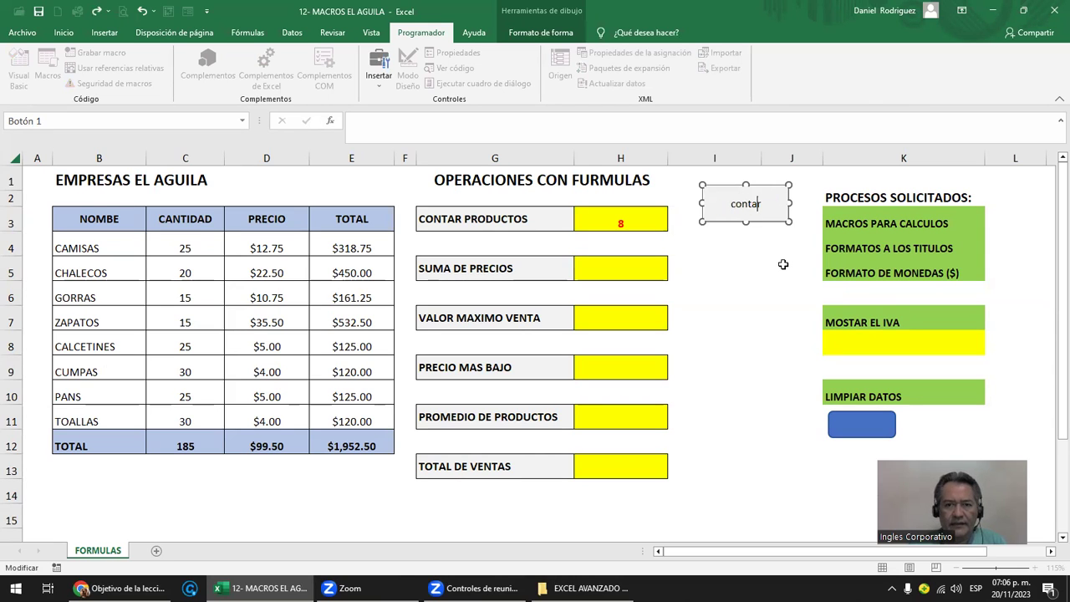
pyautogui.press('Delete')
pyautogui.press('Delete')
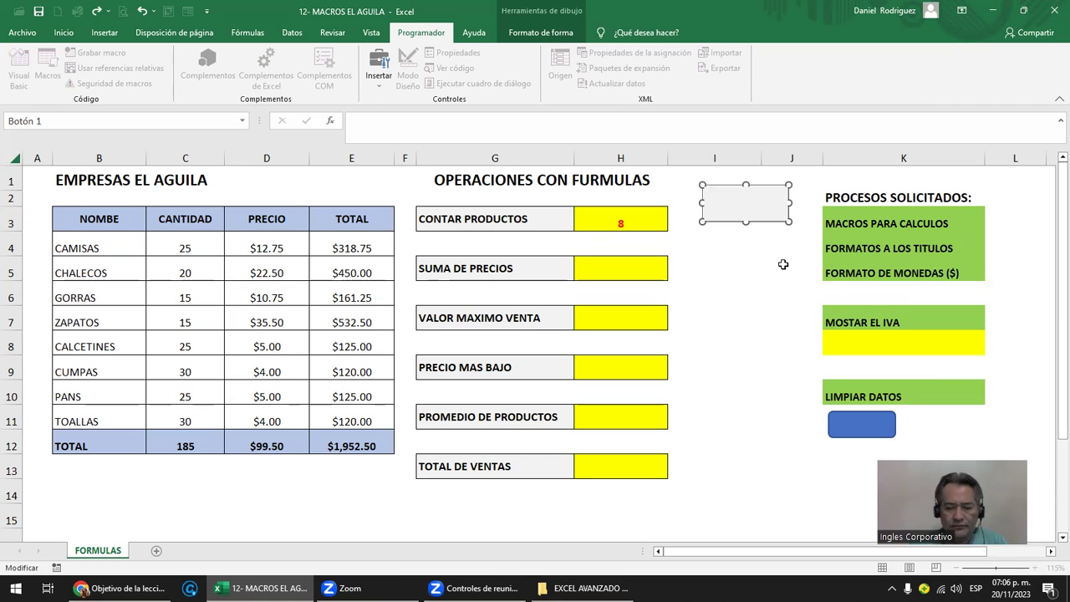
pyautogui.write('CONTAR')
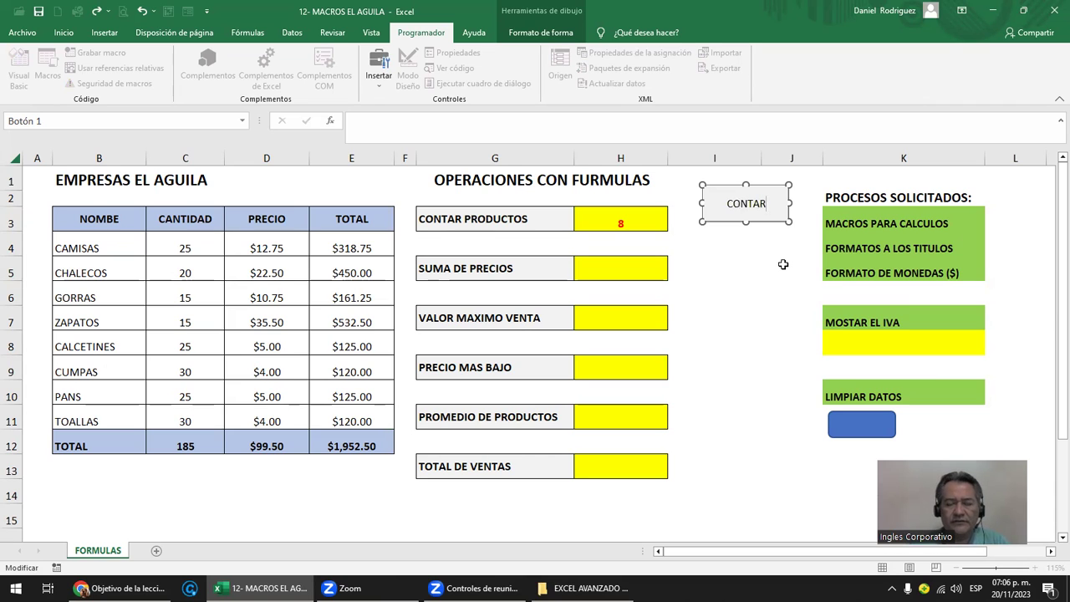
pyautogui.click(780, 266)
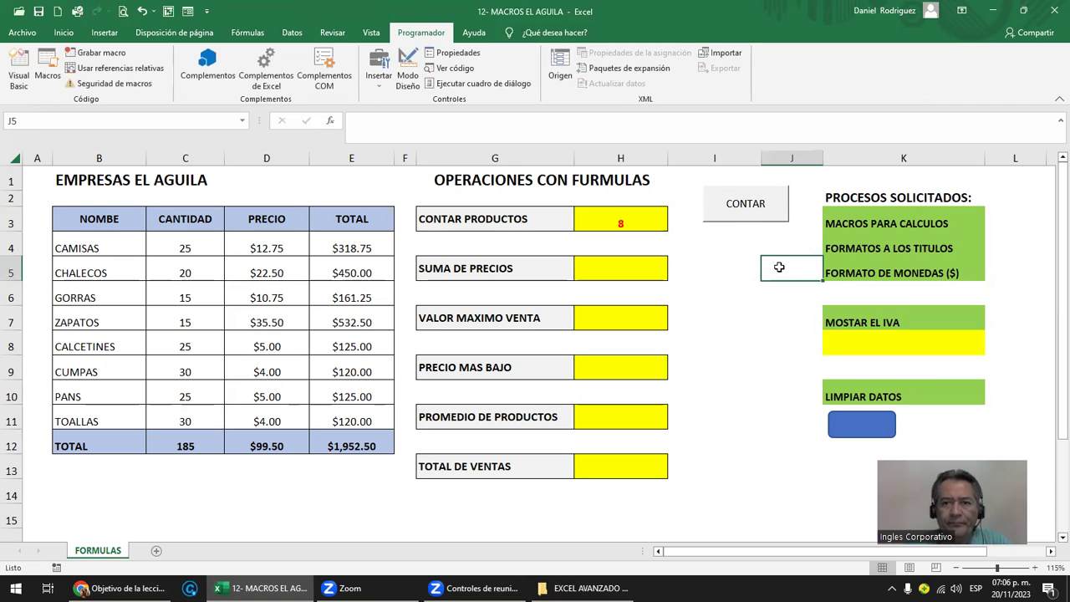
pyautogui.rightClick(734, 212)
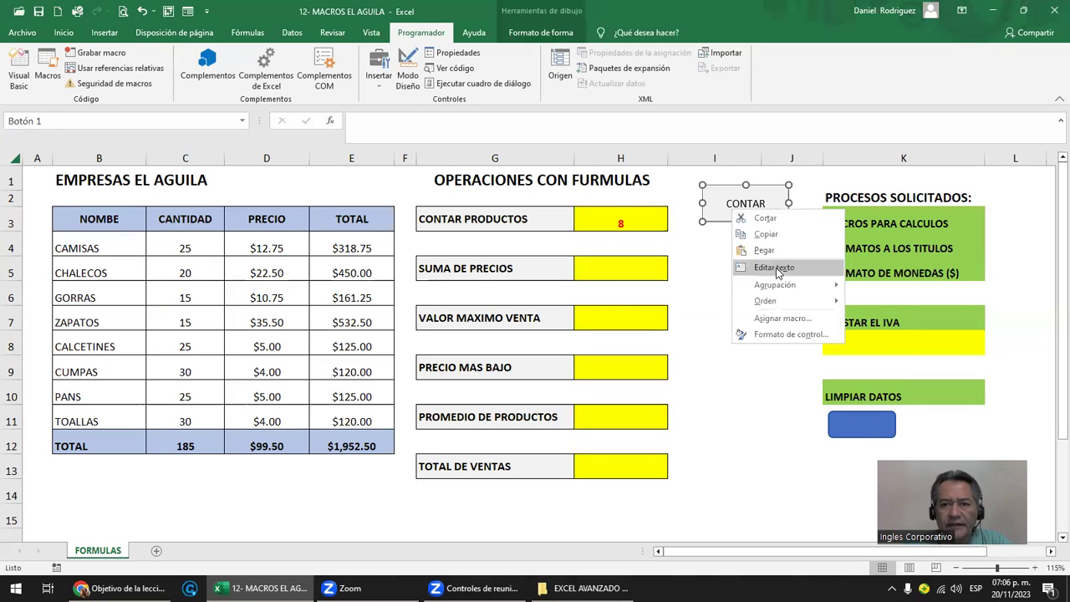
pyautogui.click(775, 268)
pyautogui.click(775, 269)
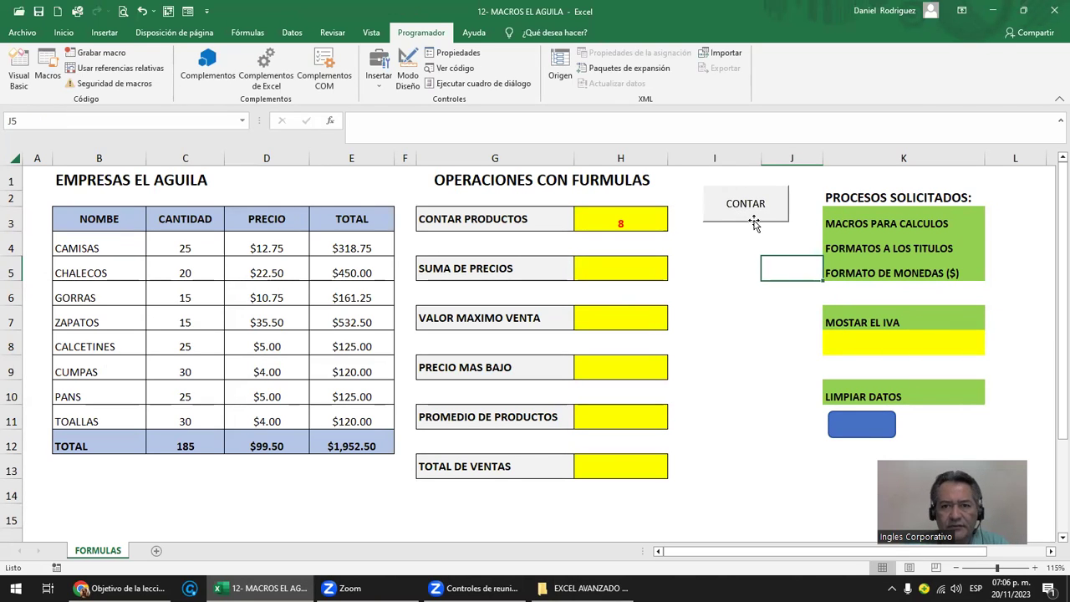
# - Assign the CONTAR macro to the CONTAR button
pyautogui.rightClick(747, 213)
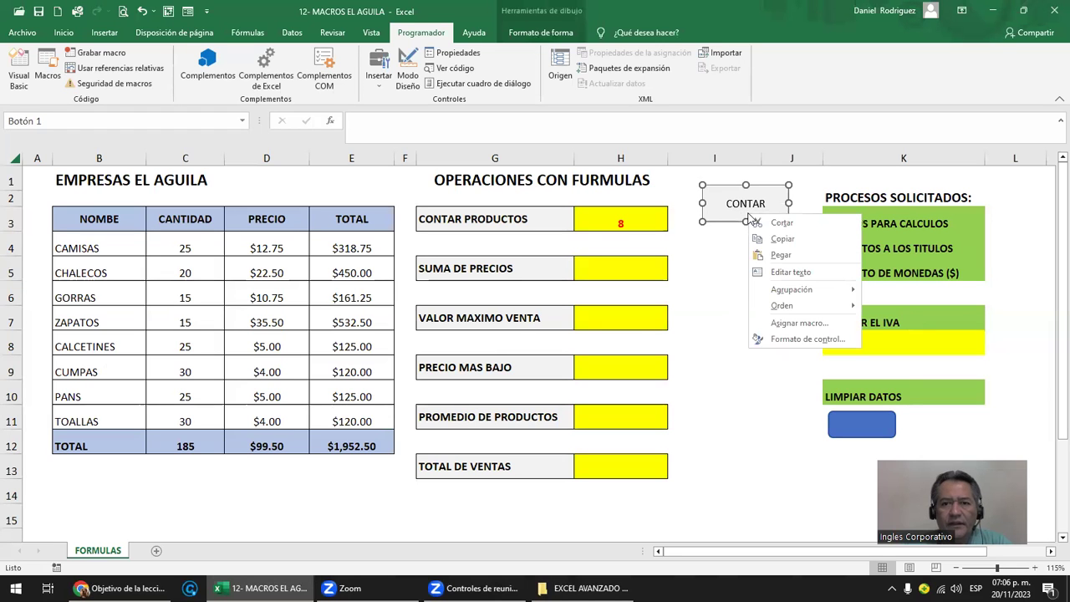
pyautogui.moveTo(815, 301)
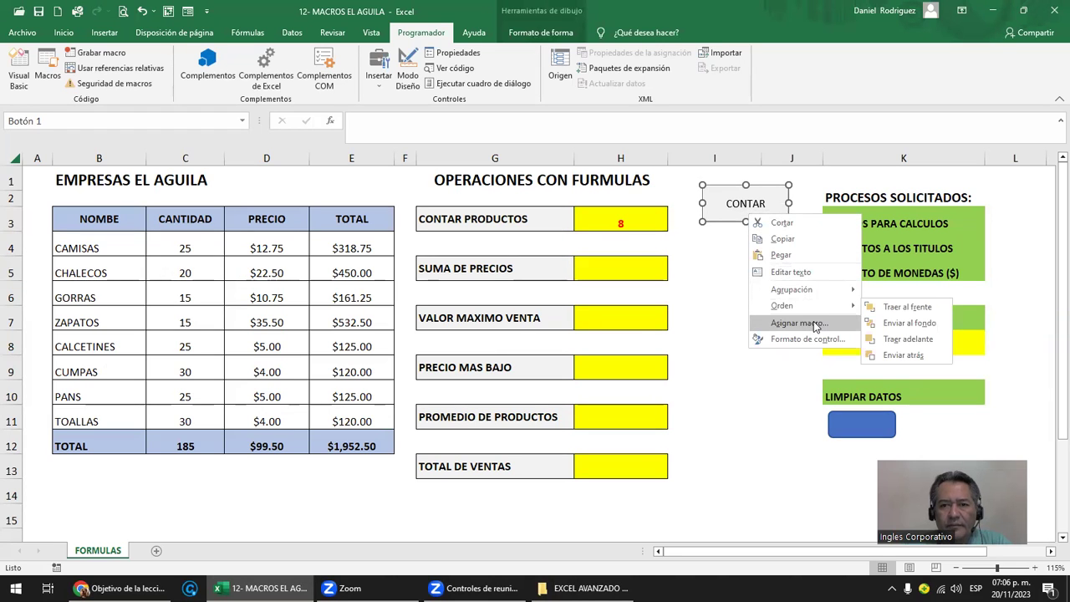
pyautogui.click(815, 328)
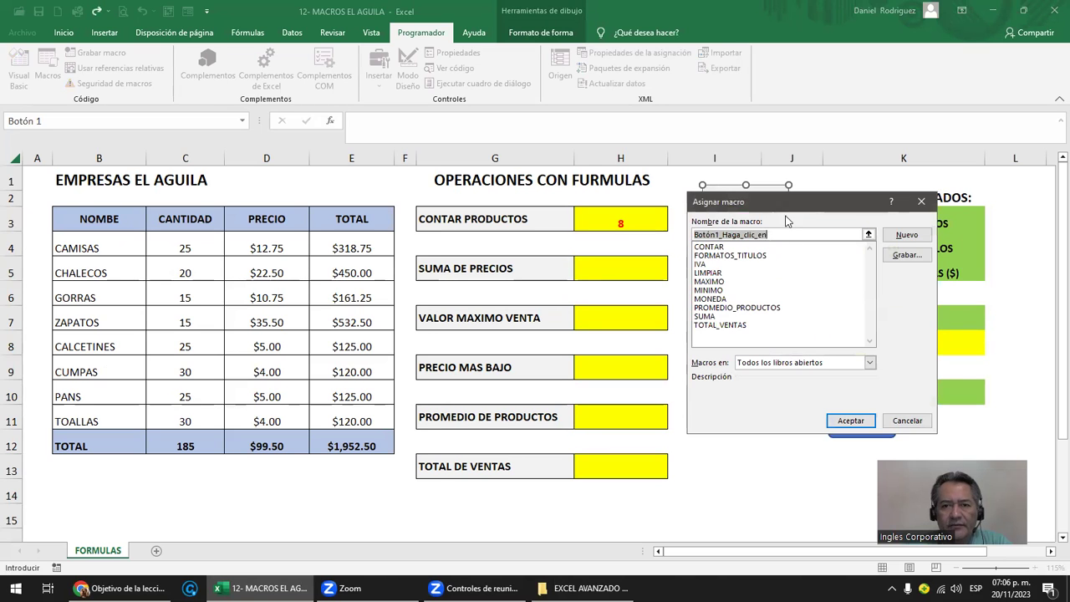
pyautogui.moveTo(786, 203); pyautogui.dragTo(808, 286)
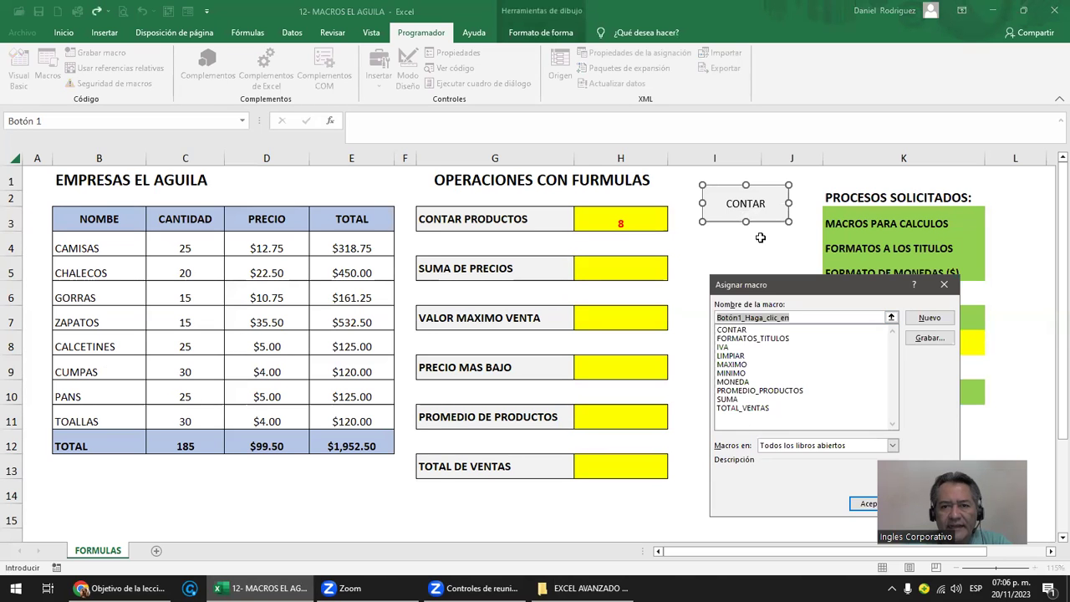
pyautogui.click(732, 331)
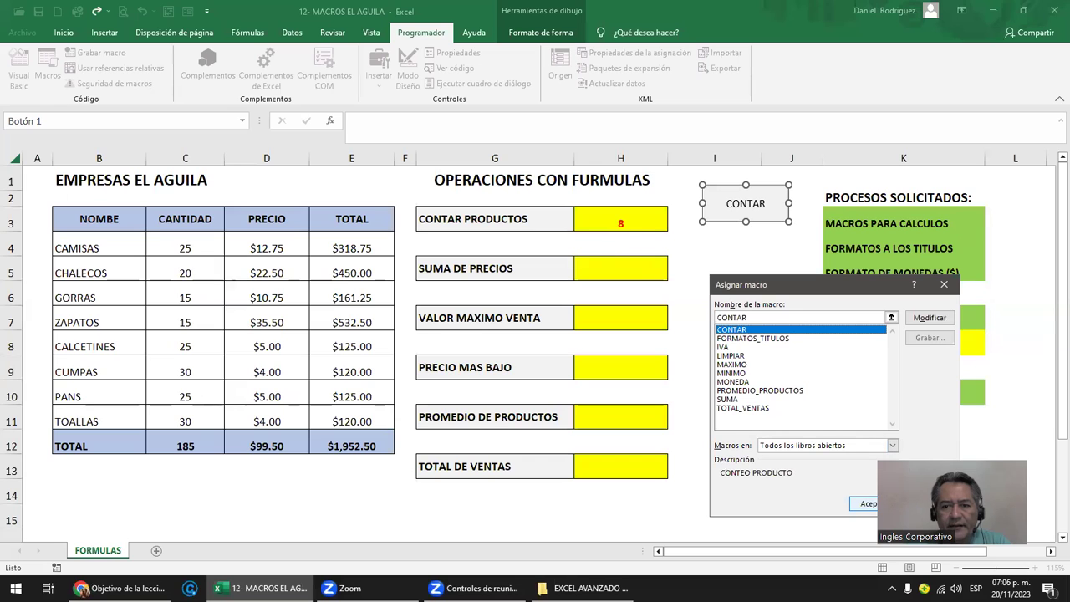
pyautogui.click(865, 503)
# - Clear H3 and click the CONTAR button to refill it with 8
pyautogui.click(625, 229)
pyautogui.press('Delete')
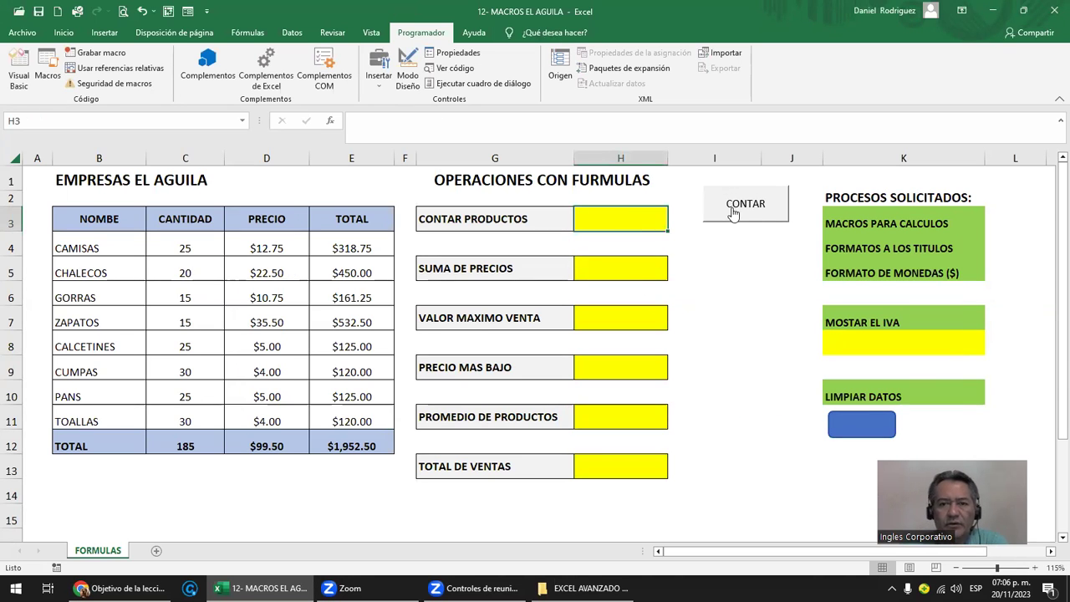
pyautogui.click(734, 212)
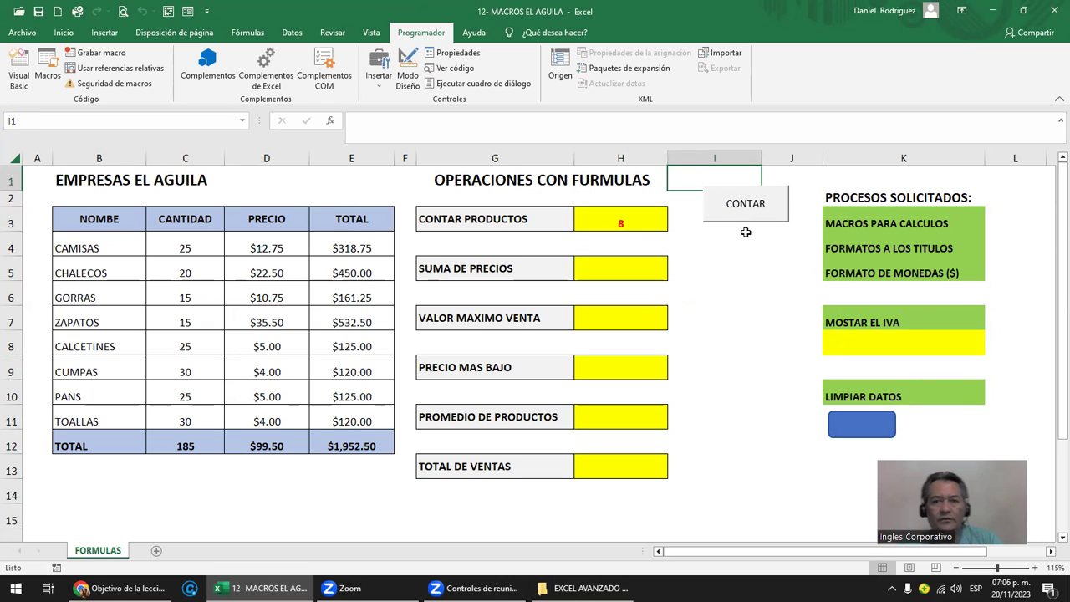
# - Copy the CONTAR button and place the copy beside row 5
pyautogui.rightClick(707, 204)
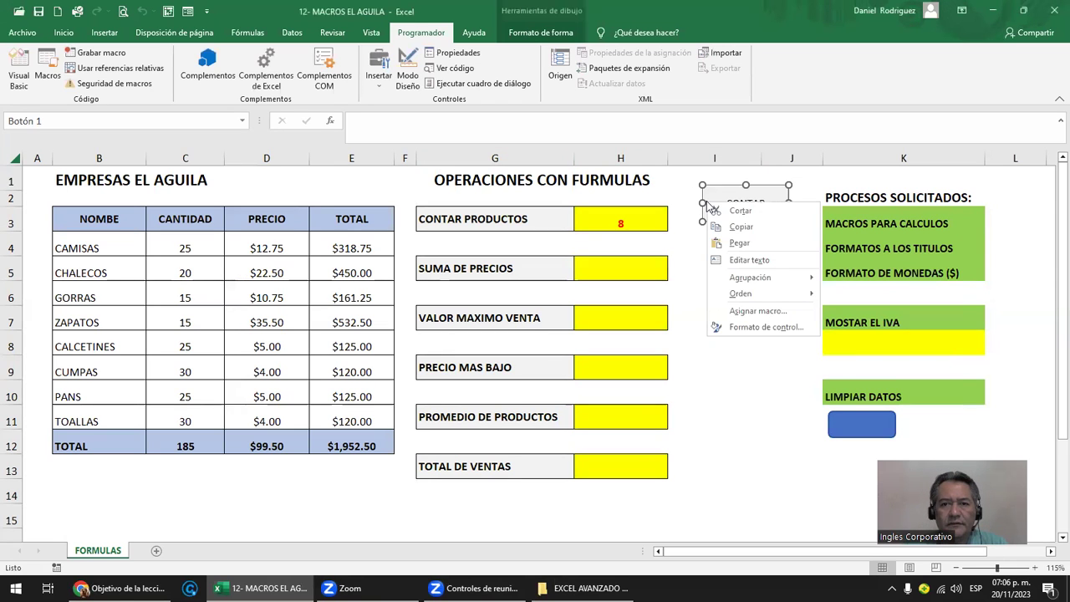
pyautogui.click(752, 226)
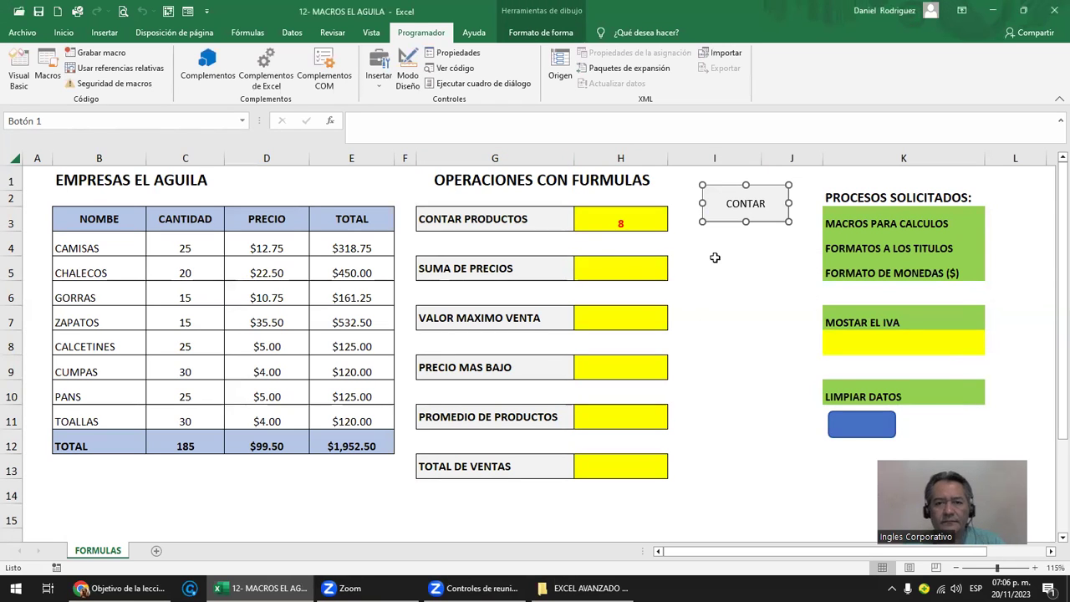
pyautogui.click(716, 268)
pyautogui.hotkey('ctrl', 'v')
pyautogui.moveTo(723, 301); pyautogui.dragTo(723, 275)
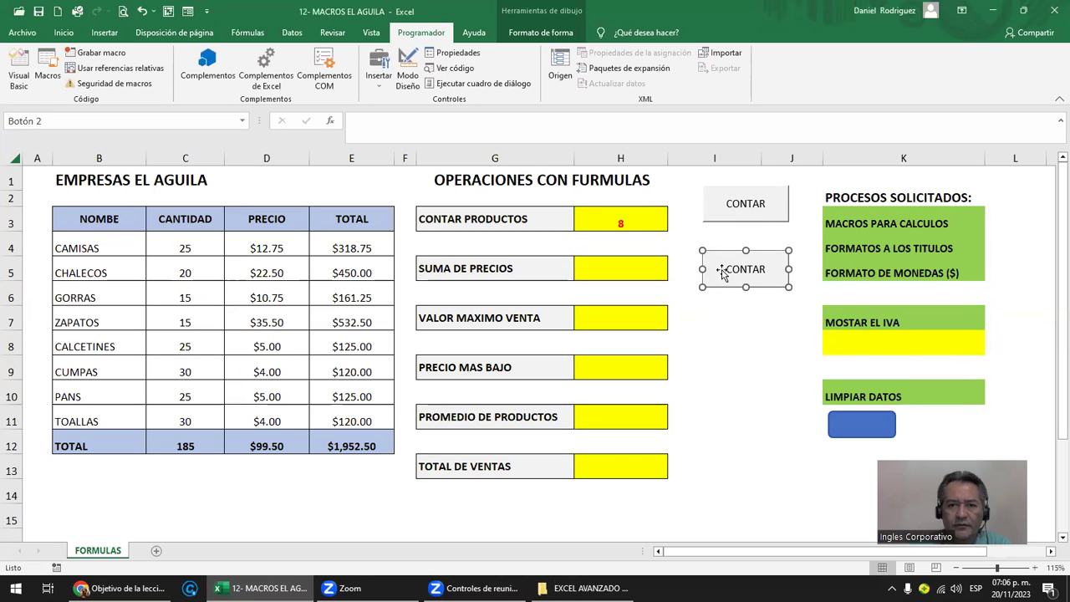
pyautogui.press('Up')
pyautogui.press('Up')
pyautogui.press('Right')
pyautogui.press('Down')
pyautogui.press('Right')
pyautogui.press('Down')
# - Duplicate the button with Ctrl+D four more times, aligning each copy beside the rows down to TOTAL DE VENTAS
pyautogui.press('Down')
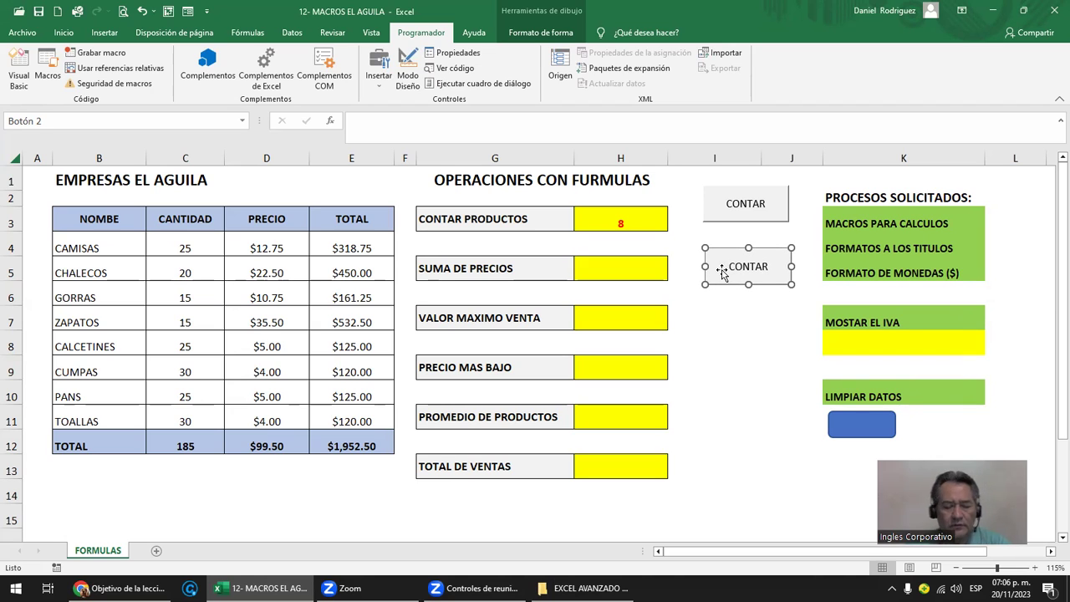
pyautogui.hotkey('ctrl', 'd')
pyautogui.press('Left')
pyautogui.press('Left')
pyautogui.press('Left')
pyautogui.press('Left')
pyautogui.press('Left')
pyautogui.press('Left')
pyautogui.press('Down')
pyautogui.press('Down')
pyautogui.press('Down')
pyautogui.press('Down')
pyautogui.press('Down')
pyautogui.press('Down')
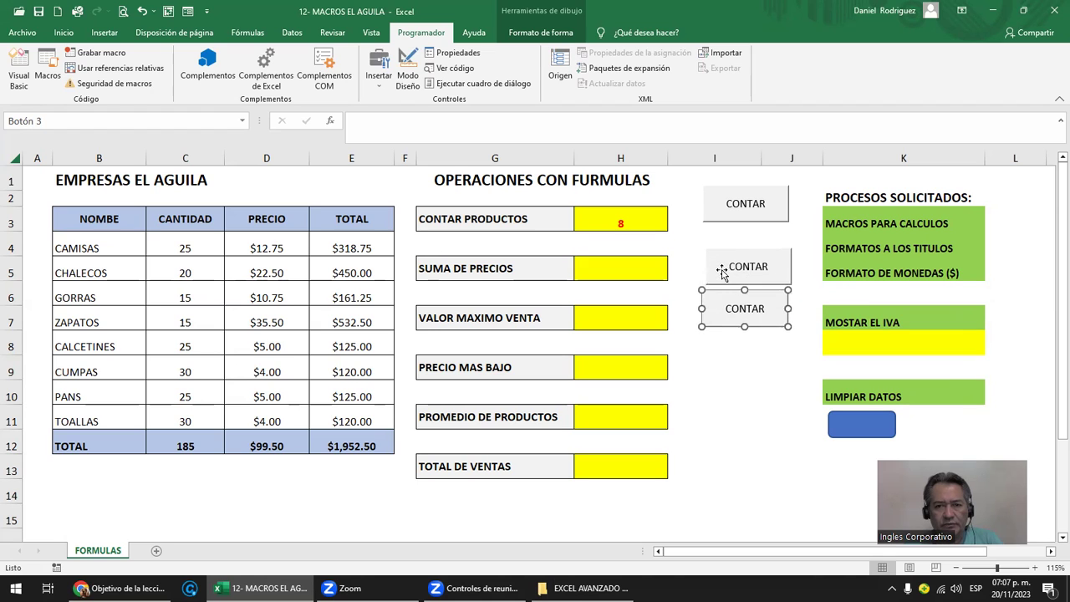
pyautogui.press('Down')
pyautogui.press('Down')
pyautogui.press('Down')
pyautogui.press('Down')
pyautogui.press('Down')
pyautogui.press('Down')
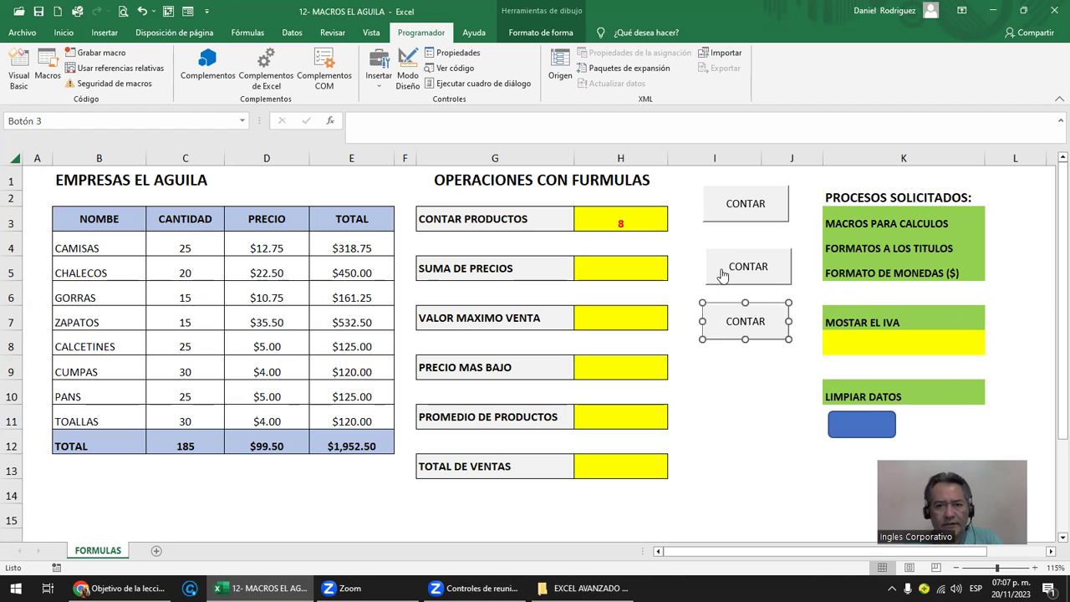
pyautogui.hotkey('ctrl', 'd')
pyautogui.press('Down')
pyautogui.press('Down')
pyautogui.press('Down')
pyautogui.press('Down')
pyautogui.press('Down')
pyautogui.press('Down')
pyautogui.press('Down')
pyautogui.press('Down')
pyautogui.press('Left')
pyautogui.press('Left')
pyautogui.press('Left')
pyautogui.press('Down')
pyautogui.press('Left')
pyautogui.press('Left')
pyautogui.press('Left')
pyautogui.press('Left')
pyautogui.press('Down')
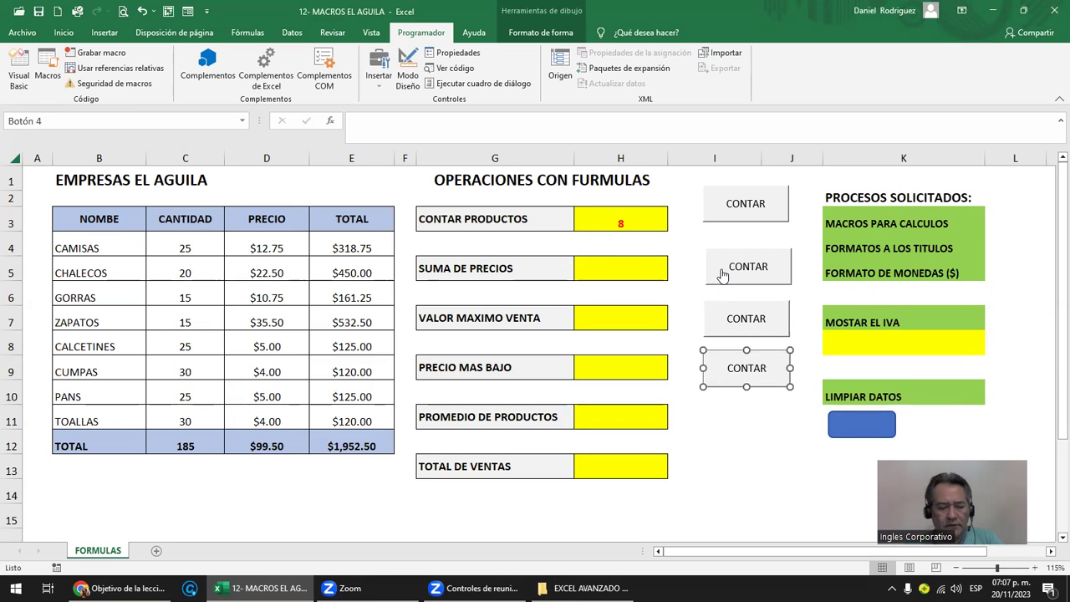
pyautogui.hotkey('ctrl', 'd')
pyautogui.press('Down')
pyautogui.press('Down')
pyautogui.press('Down')
pyautogui.press('Down')
pyautogui.press('Down')
pyautogui.press('Left')
pyautogui.press('Left')
pyautogui.press('Left')
pyautogui.press('Down')
pyautogui.press('Down')
pyautogui.press('Left')
pyautogui.press('Left')
pyautogui.press('Left')
pyautogui.press('Left')
pyautogui.press('Left')
pyautogui.hotkey('ctrl', 'd')
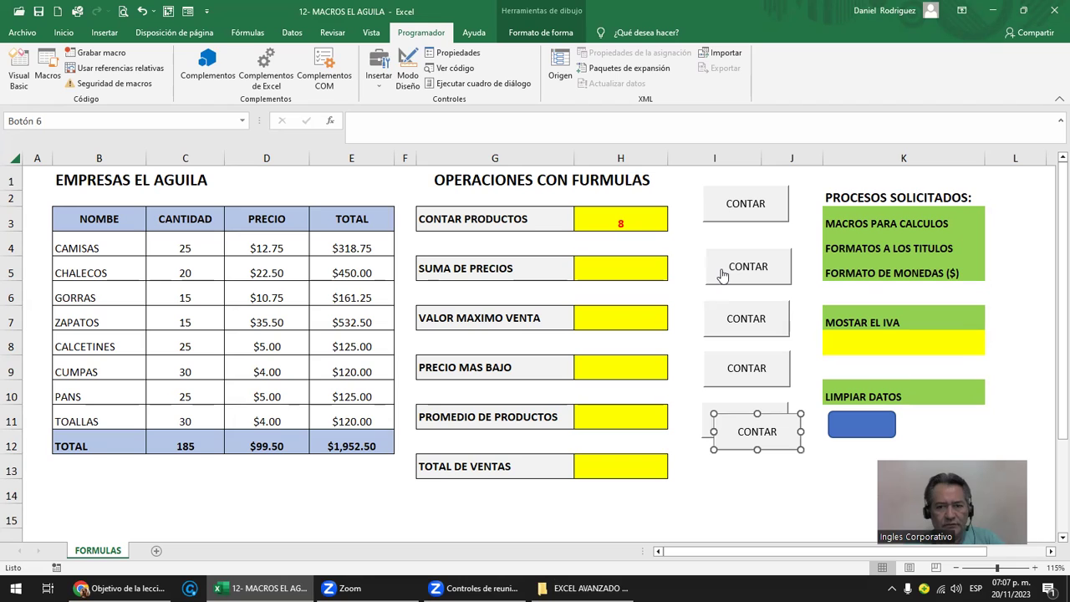
pyautogui.press('Down')
pyautogui.press('Down')
pyautogui.press('Down')
pyautogui.press('Down')
pyautogui.press('Down')
pyautogui.press('Down')
pyautogui.press('Down')
pyautogui.press('Down')
pyautogui.press('Down')
pyautogui.press('Left')
pyautogui.press('Left')
pyautogui.press('Left')
pyautogui.press('Down')
pyautogui.press('Left')
pyautogui.press('Down')
pyautogui.press('Left')
pyautogui.press('Left')
pyautogui.press('Left')
pyautogui.press('Left')
pyautogui.press('Left')
pyautogui.press('Left')
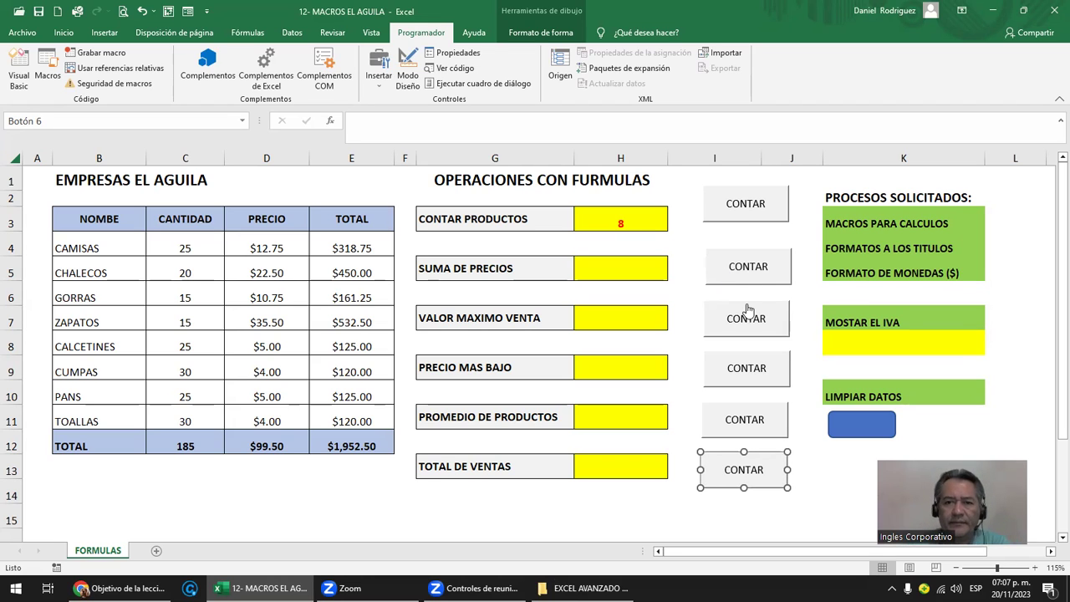
# - Clear H3 and test the CONTAR button to refill the count
pyautogui.click(740, 268)
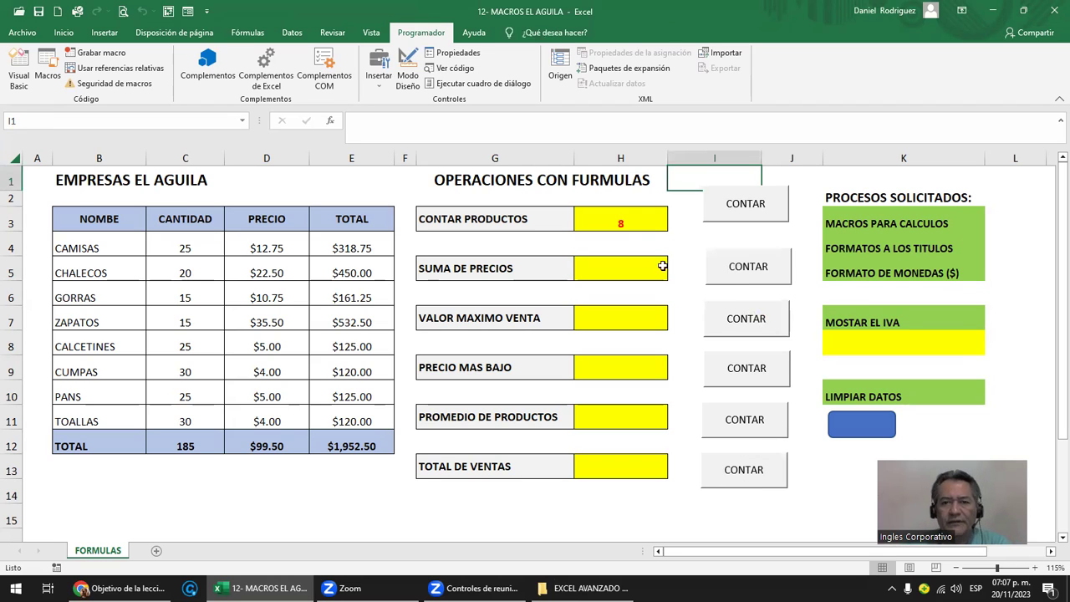
pyautogui.click(628, 219)
pyautogui.press('Delete')
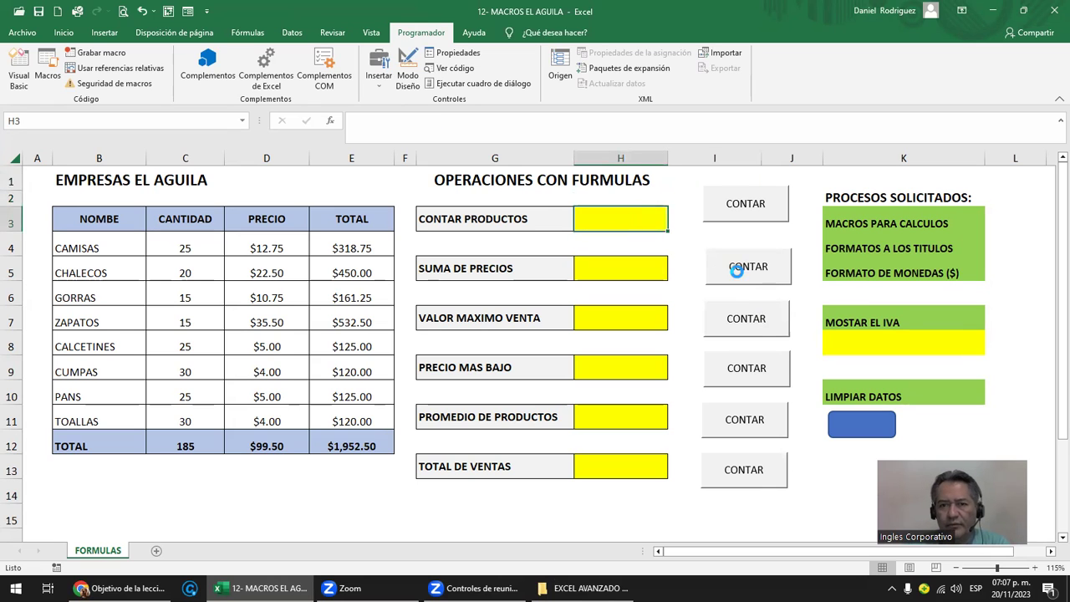
pyautogui.click(741, 267)
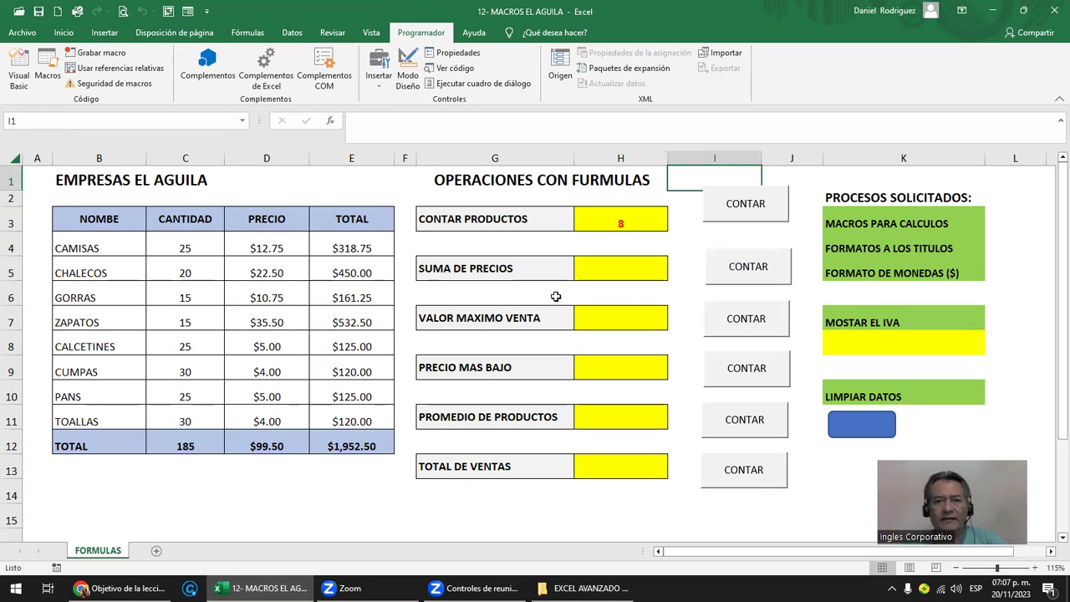
pyautogui.click(476, 270)
# - Relabel the second and third buttons SUMAR and MAXIMO
pyautogui.rightClick(727, 274)
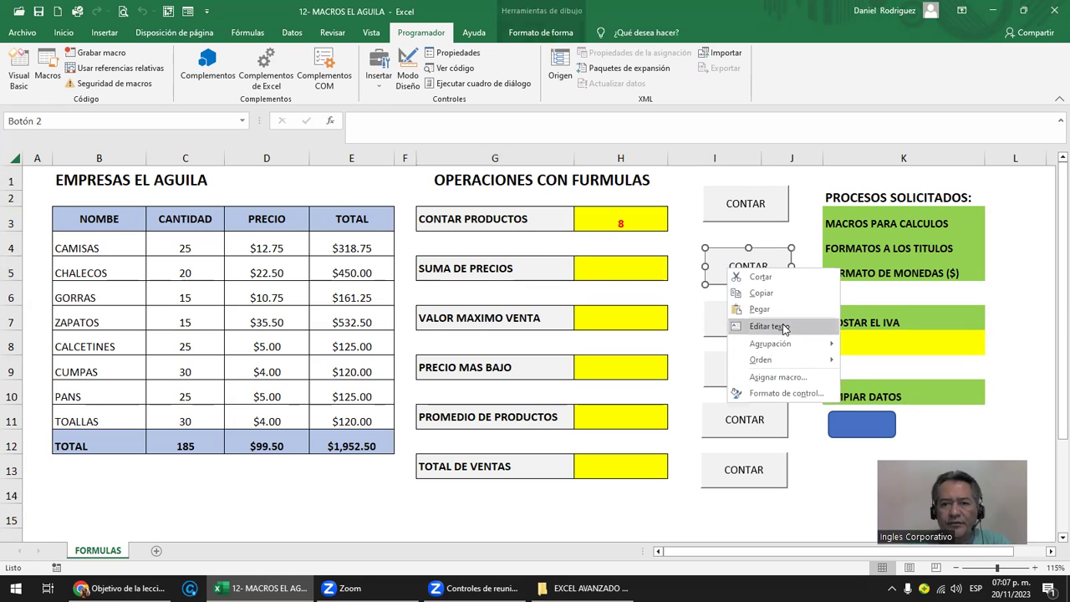
pyautogui.click(769, 326)
pyautogui.write('SUMAR')
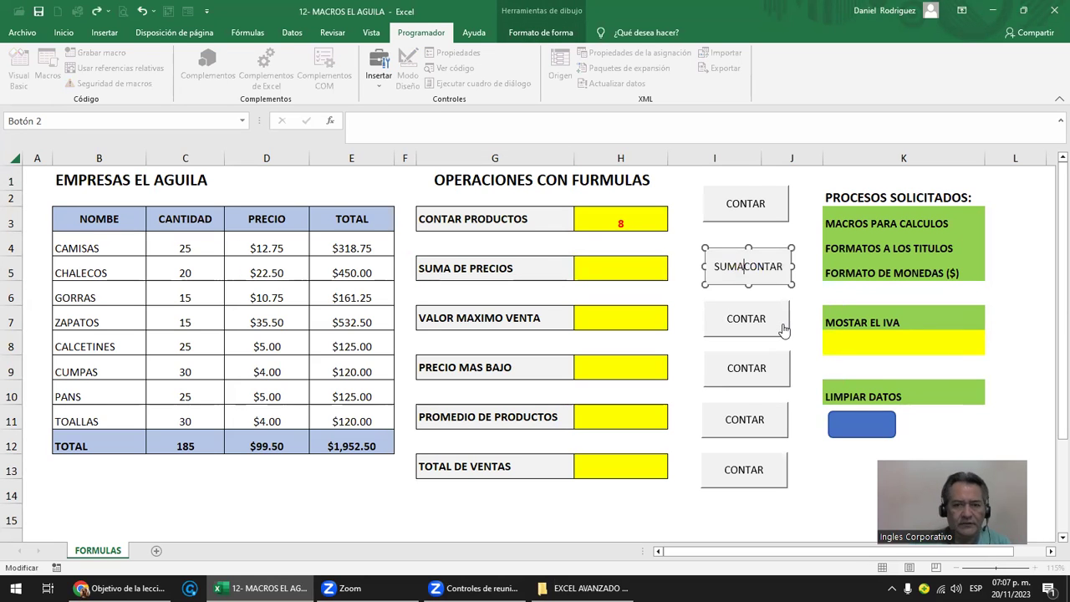
pyautogui.press('Delete')
pyautogui.press('Delete')
pyautogui.press('Delete')
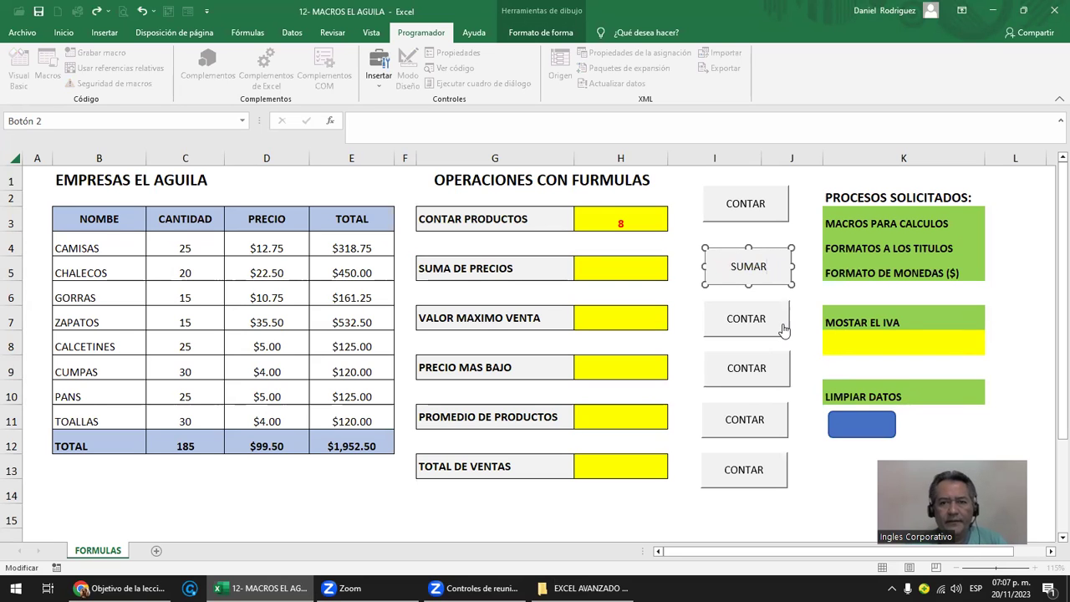
pyautogui.rightClick(735, 328)
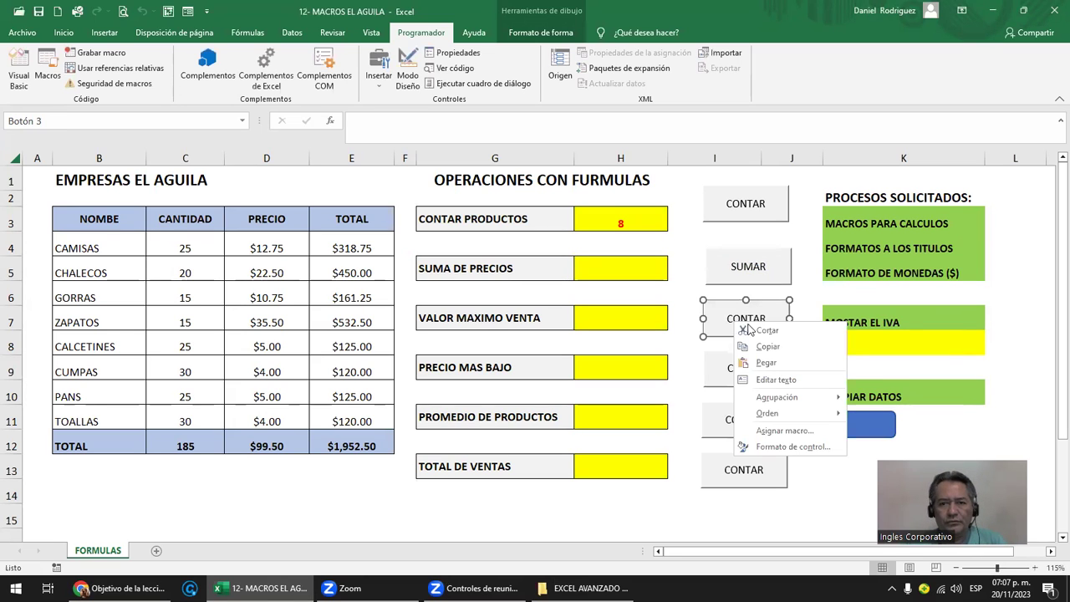
pyautogui.click(775, 380)
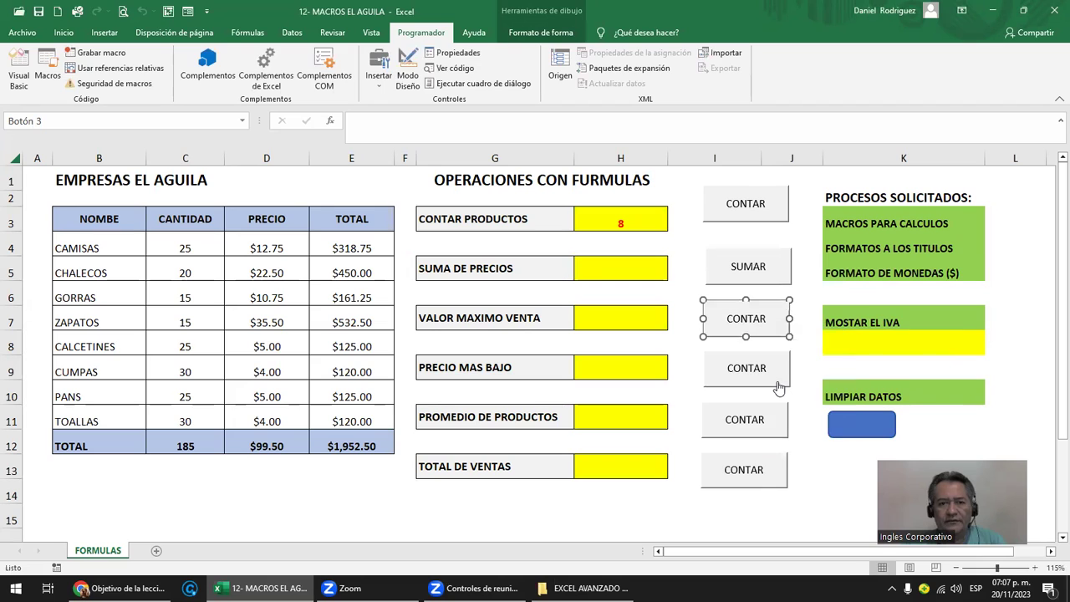
pyautogui.write('M')
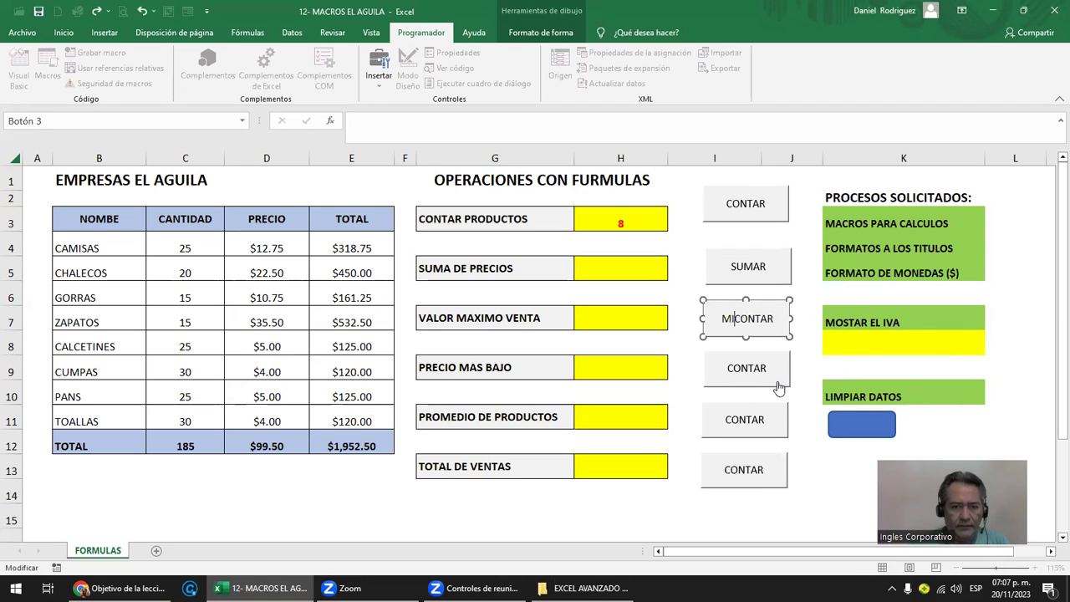
pyautogui.write('A')
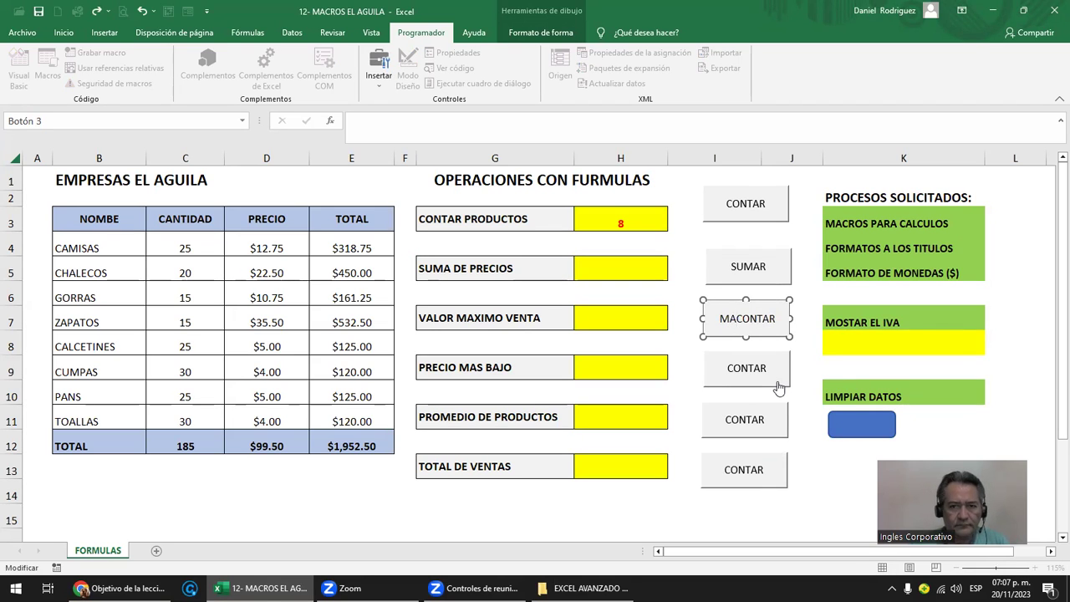
pyautogui.write('XIMO')
pyautogui.press('Delete')
pyautogui.press('Delete')
pyautogui.press('Delete')
# - Relabel the remaining three buttons BAJO, PROMEDIO and TOTAL
pyautogui.rightClick(755, 374)
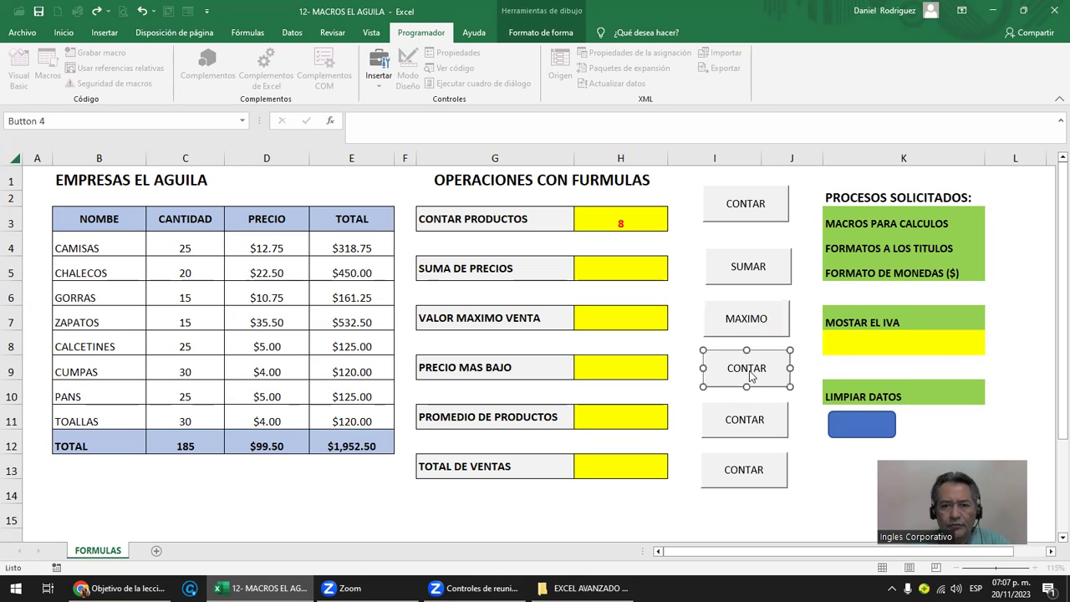
pyautogui.click(792, 430)
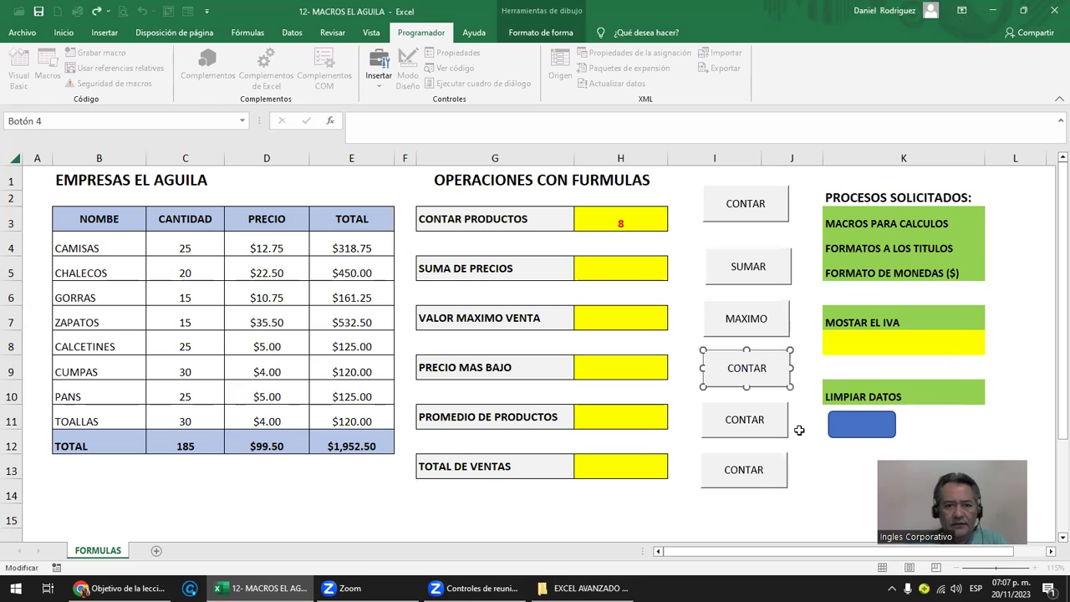
pyautogui.write('BAJO')
pyautogui.press('Delete')
pyautogui.press('Delete')
pyautogui.press('Delete')
pyautogui.press('Delete')
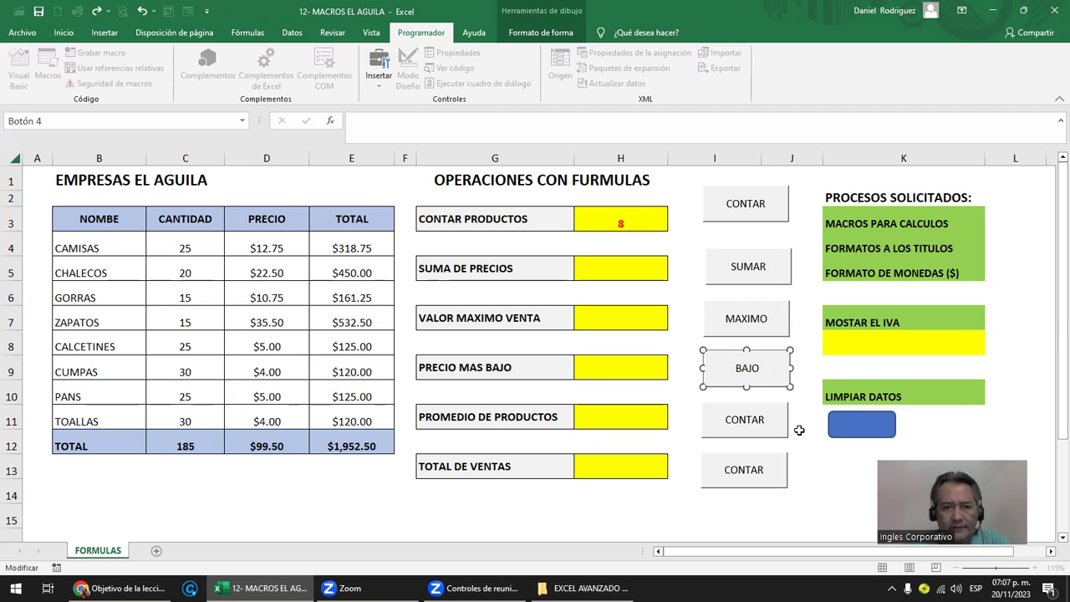
pyautogui.rightClick(728, 423)
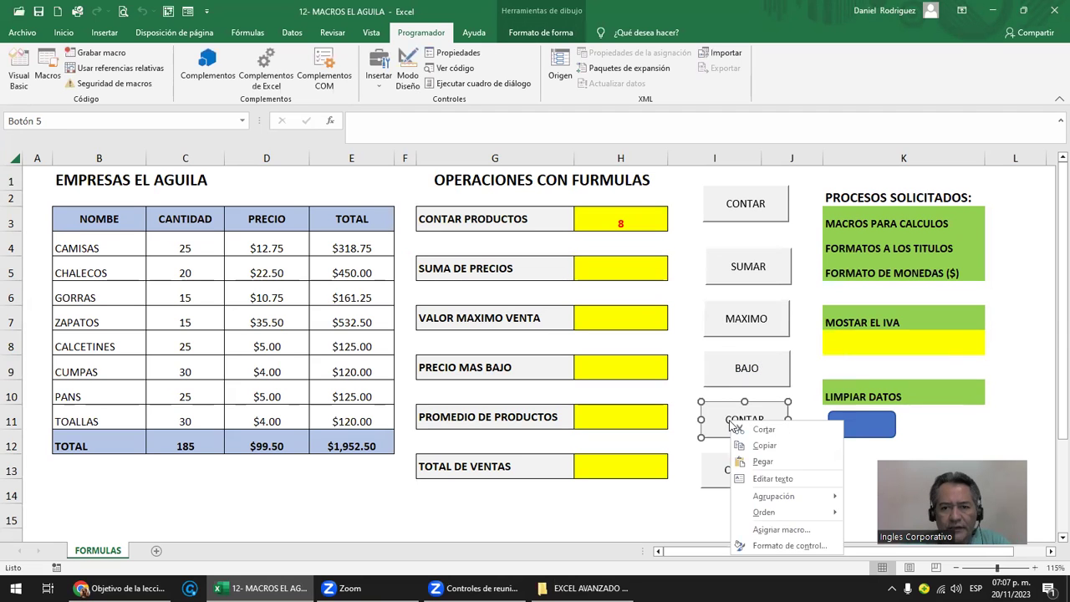
pyautogui.click(777, 479)
pyautogui.write('PROMEDIO')
pyautogui.press('Delete')
pyautogui.press('Delete')
pyautogui.press('Delete')
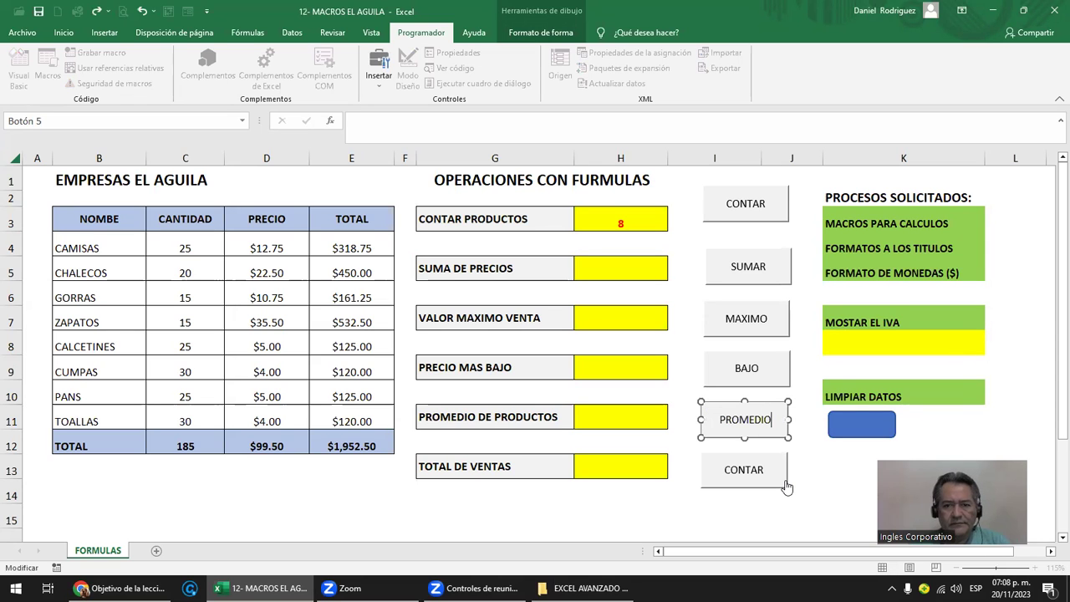
pyautogui.rightClick(728, 468)
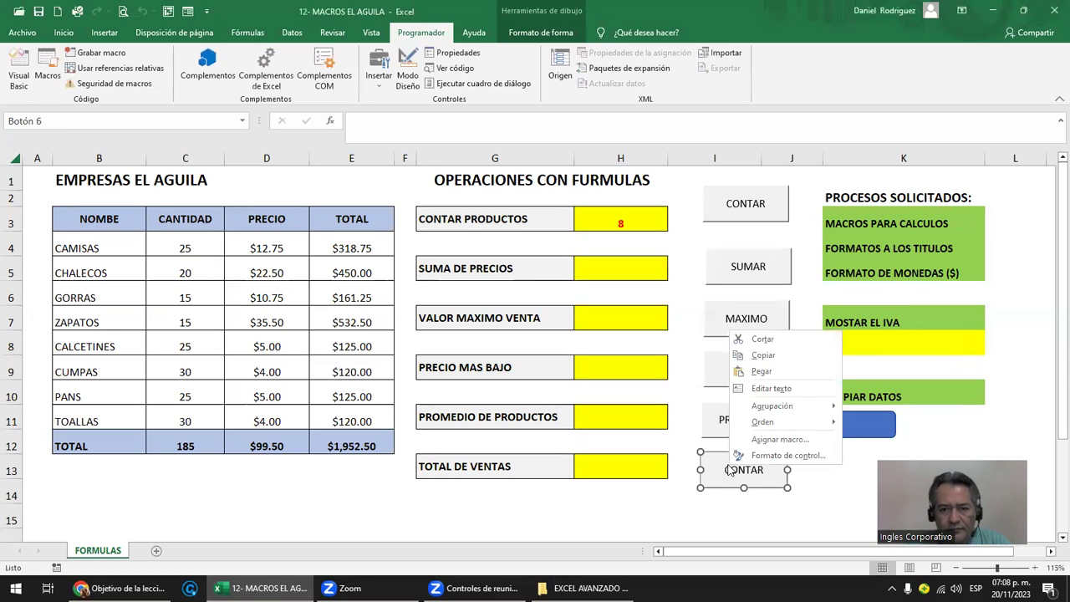
pyautogui.click(764, 387)
pyautogui.write('TOTAL')
pyautogui.press('Delete')
pyautogui.press('Delete')
pyautogui.press('Delete')
pyautogui.press('Delete')
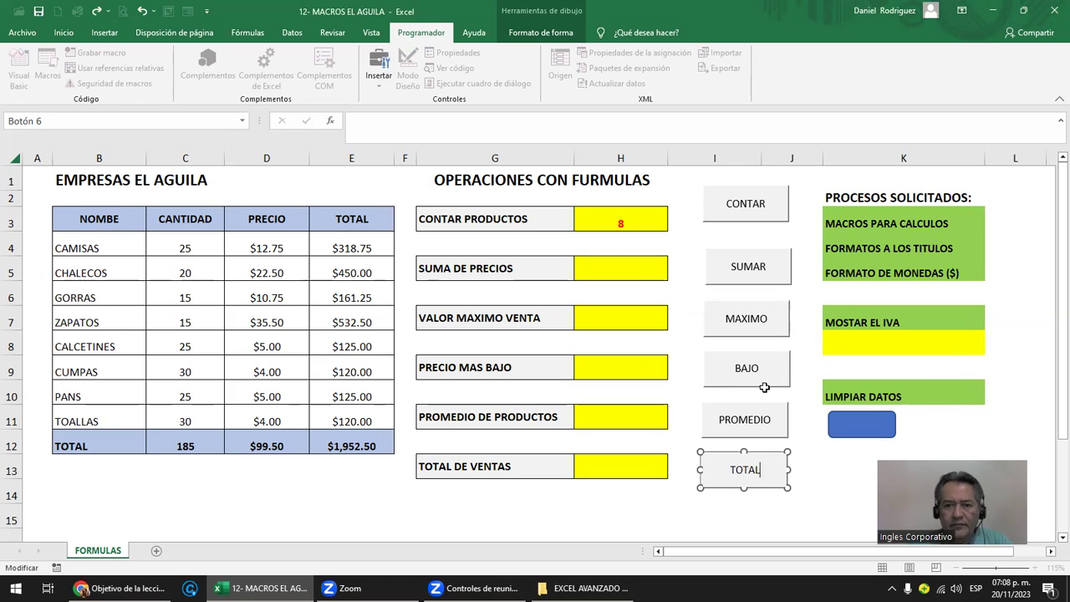
# - Assign the SUMA macro to the SUMAR button
pyautogui.click(795, 248)
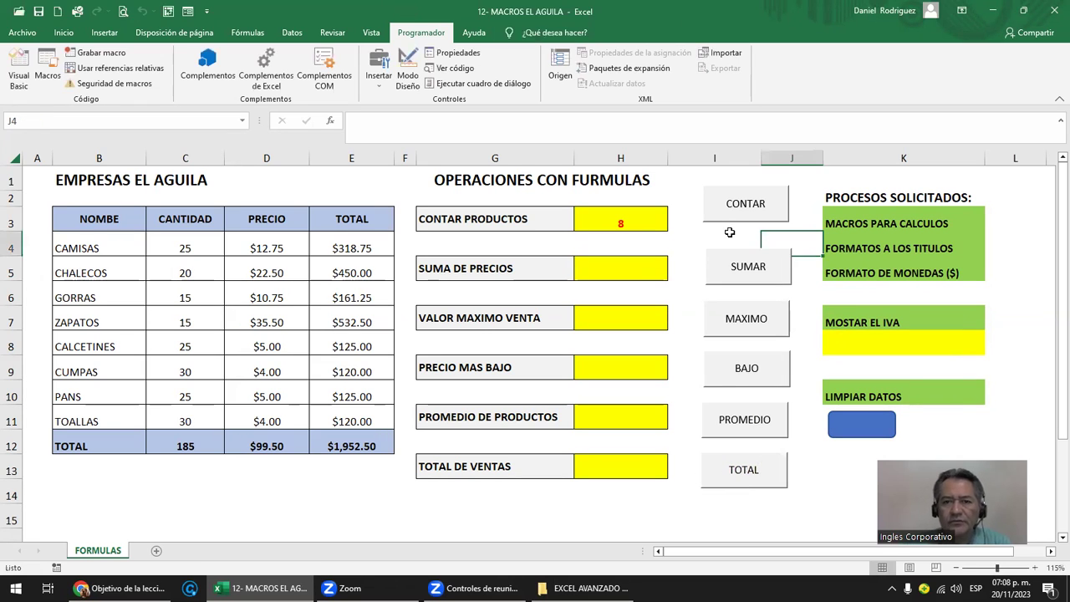
pyautogui.click(724, 217)
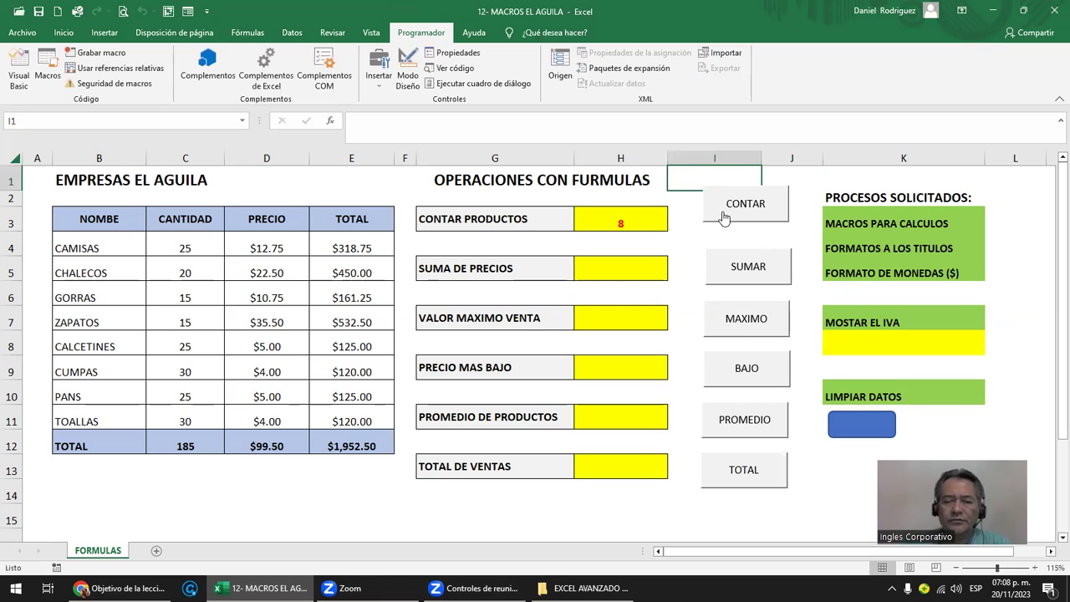
pyautogui.rightClick(737, 275)
pyautogui.click(799, 378)
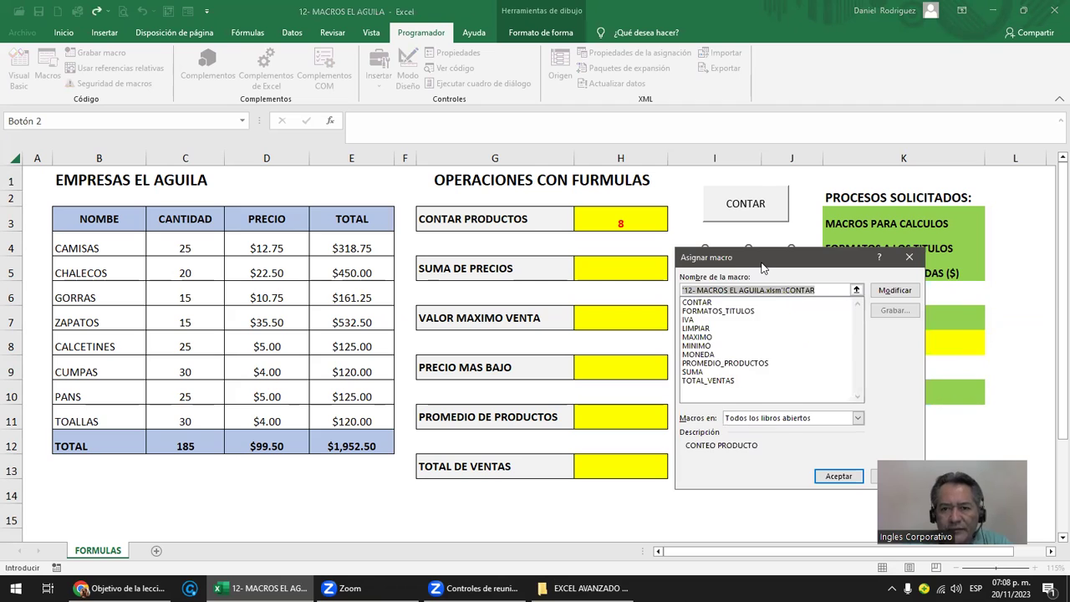
pyautogui.moveTo(762, 264); pyautogui.dragTo(876, 231)
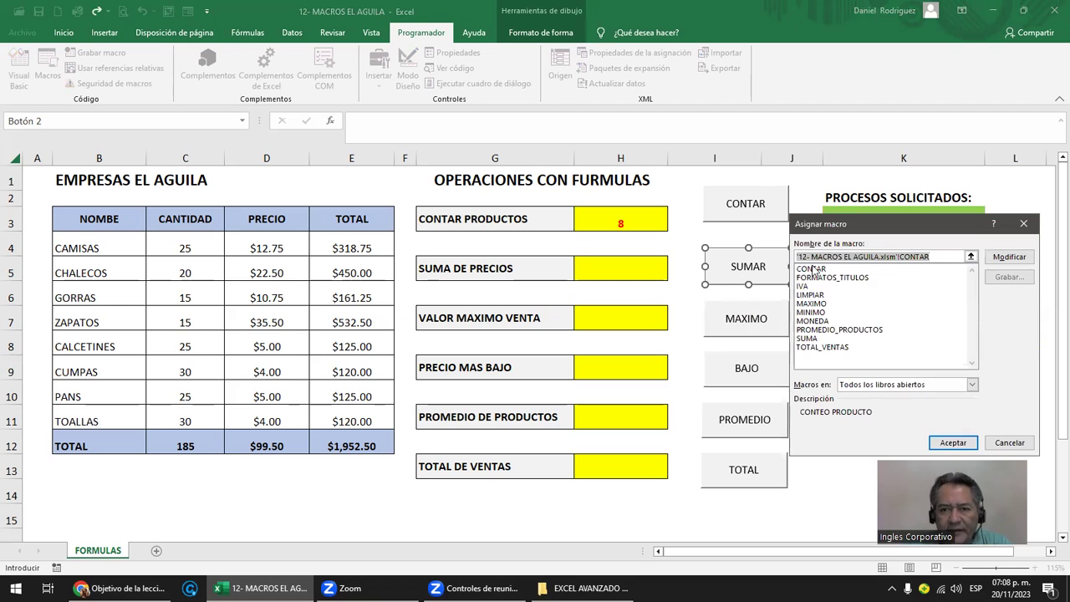
pyautogui.click(807, 338)
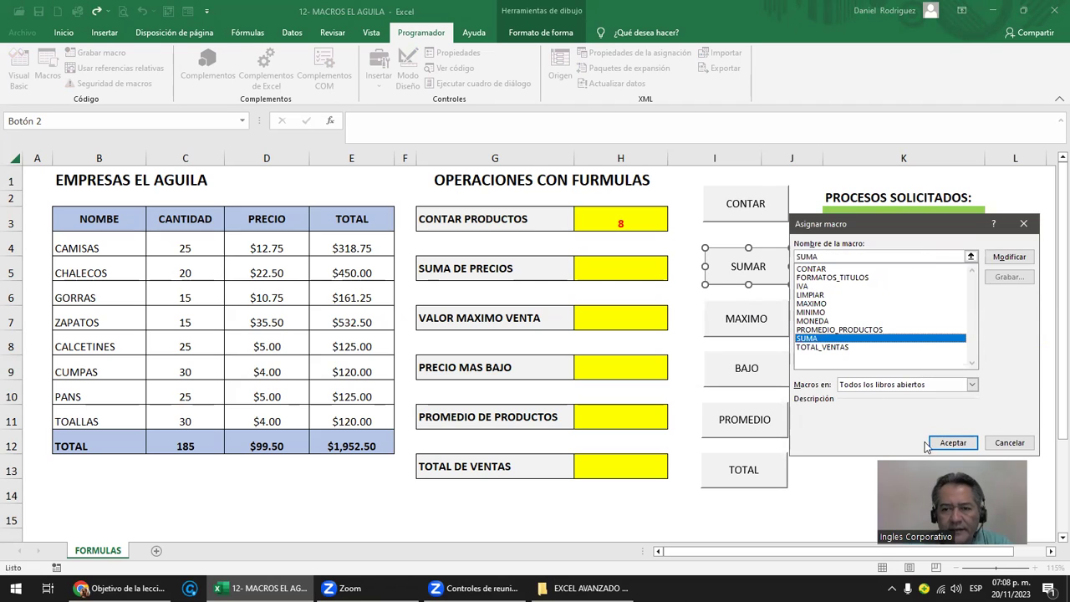
pyautogui.click(953, 443)
# - Click SUMAR to fill H5 with =SUMA(D4:D11), showing $99.50
pyautogui.click(689, 244)
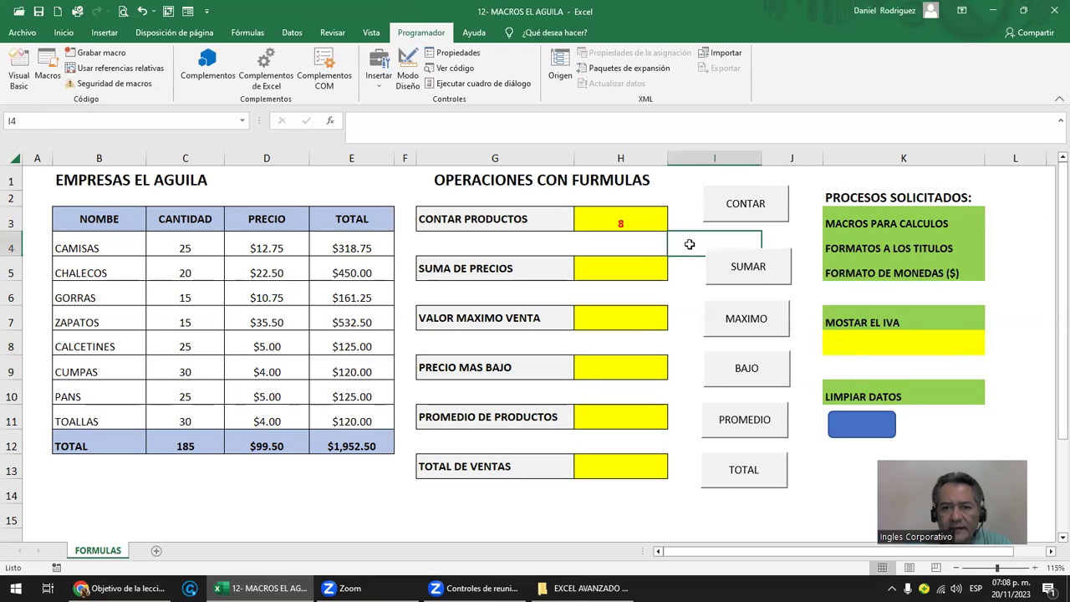
pyautogui.click(724, 270)
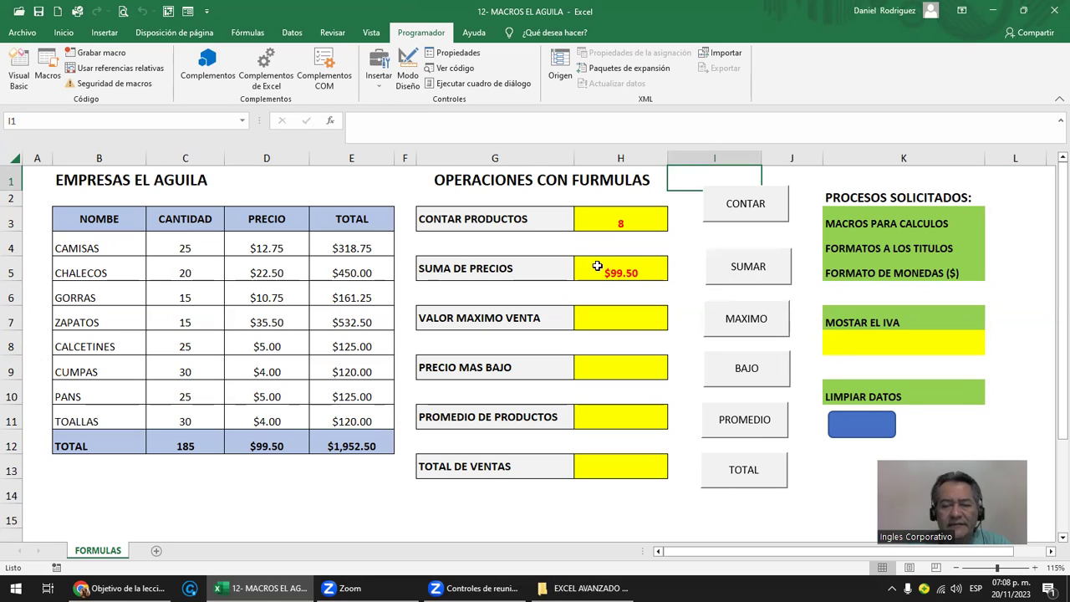
pyautogui.click(632, 273)
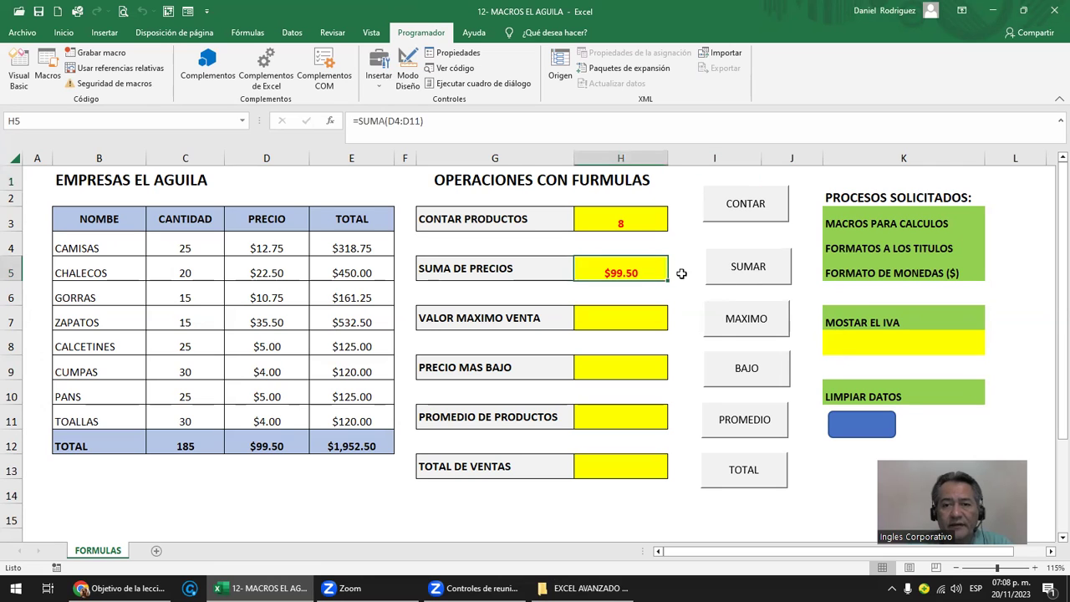
pyautogui.rightClick(717, 326)
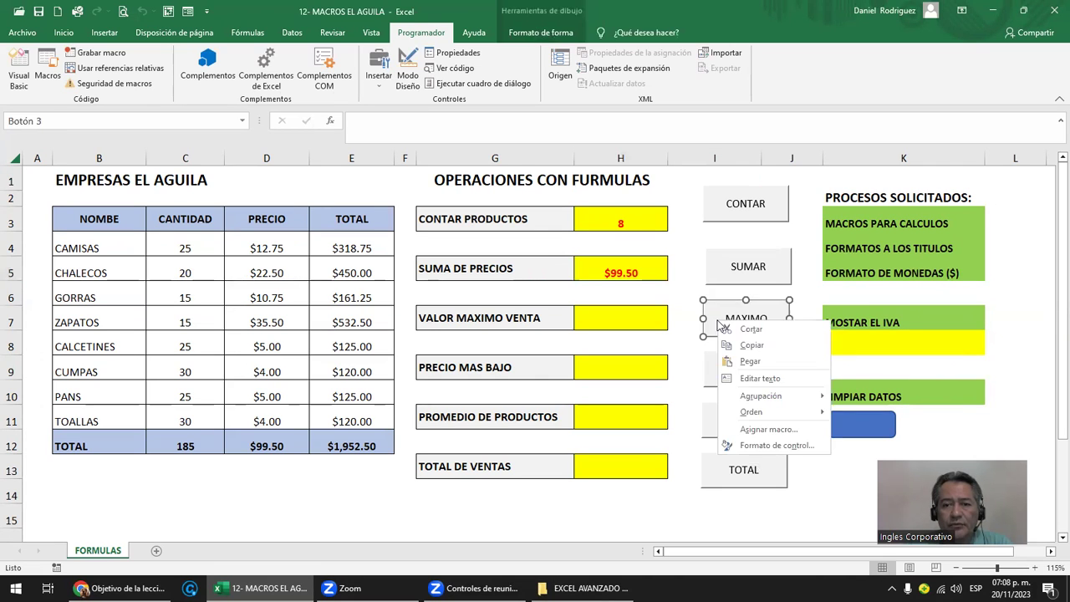
# - Assign the MAXIMO macro to its button and run it to show $532.50 in H7
pyautogui.click(789, 428)
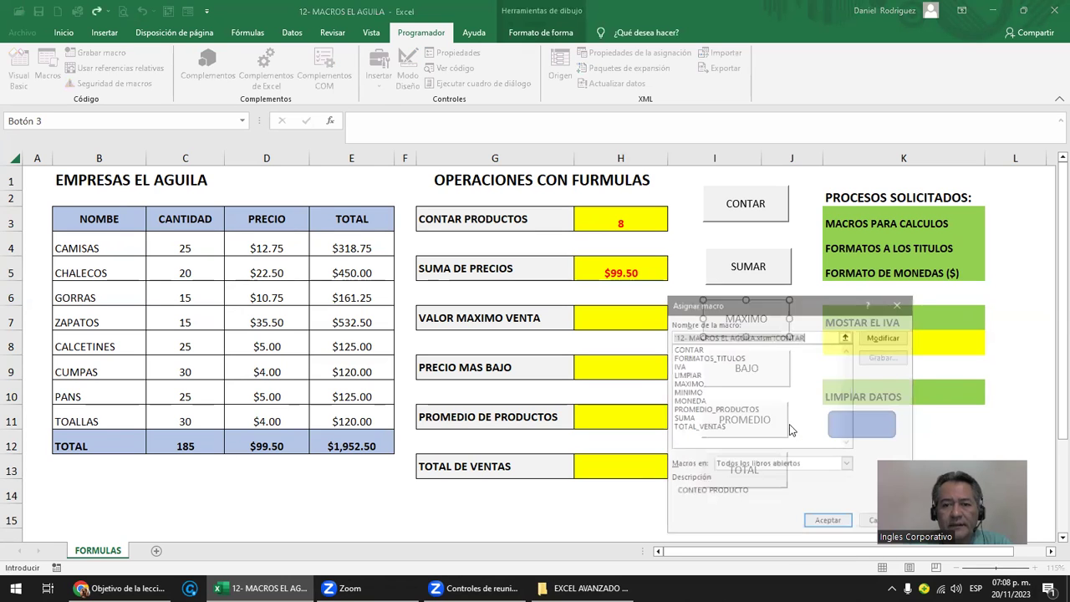
pyautogui.click(686, 383)
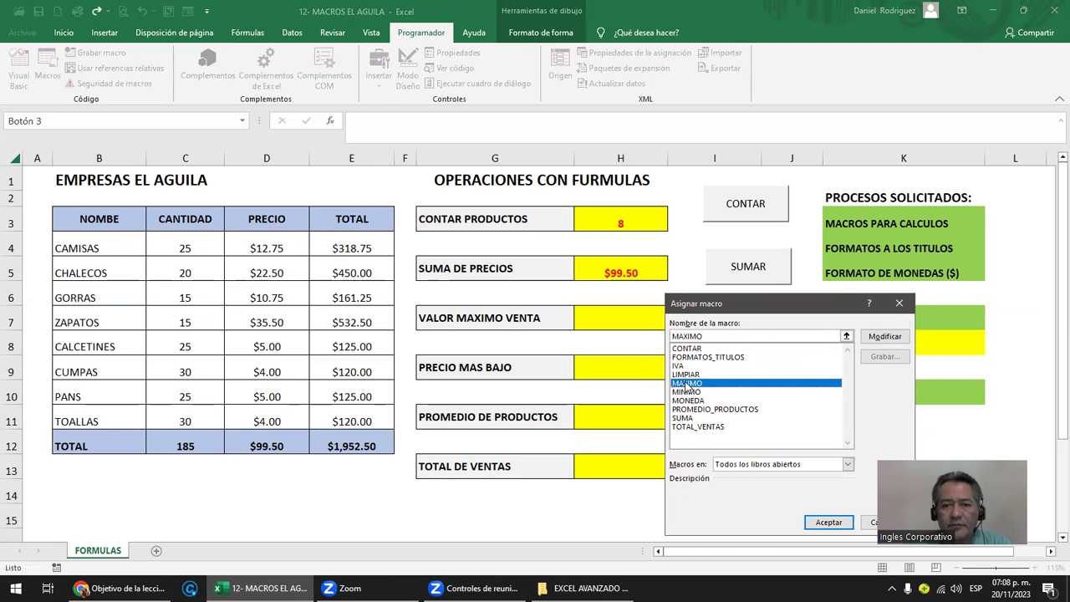
pyautogui.click(830, 520)
pyautogui.click(679, 296)
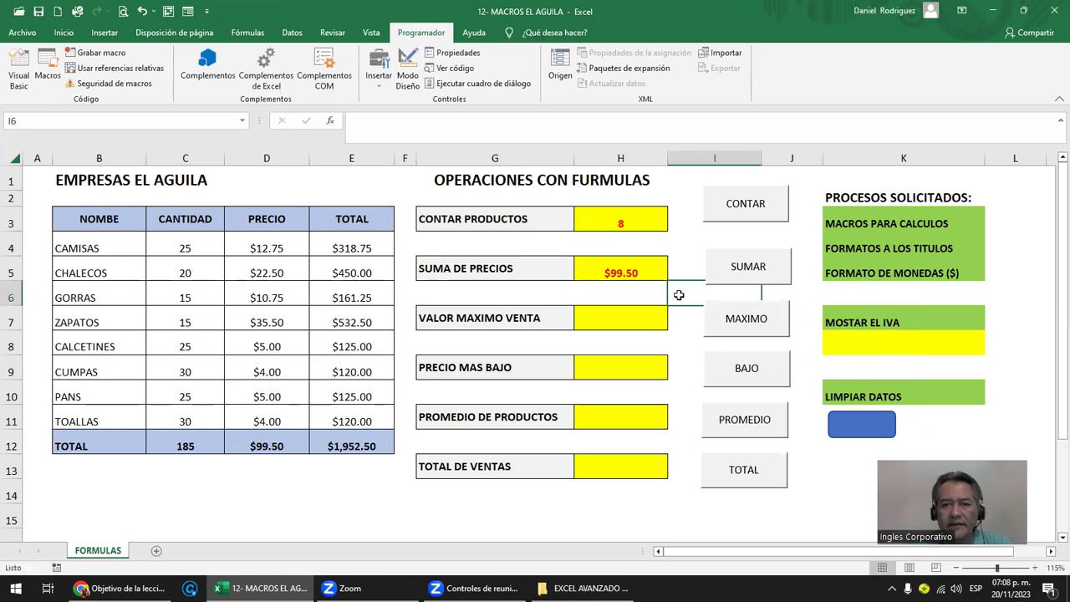
pyautogui.click(750, 314)
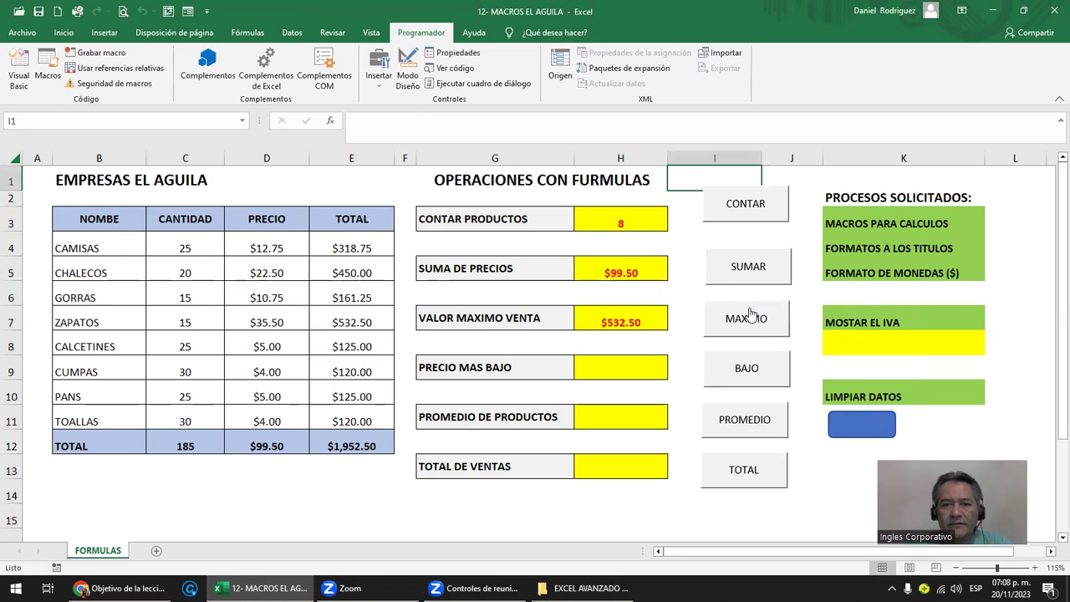
# - Assign the MINIMO macro to the BAJO button and run it to show $4.00 in H9
pyautogui.rightClick(759, 376)
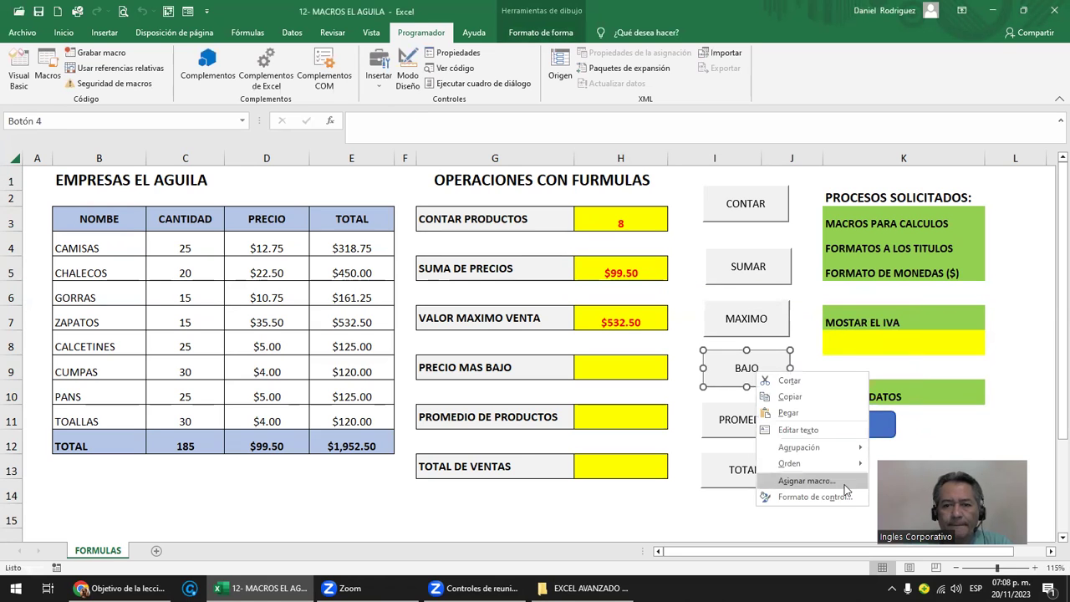
pyautogui.click(807, 480)
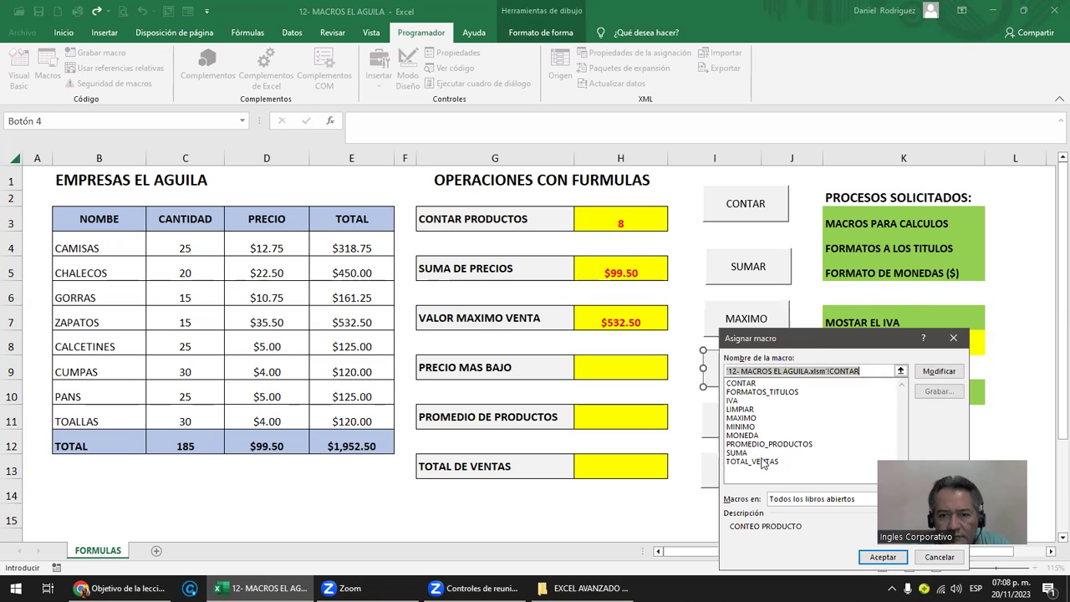
pyautogui.click(751, 428)
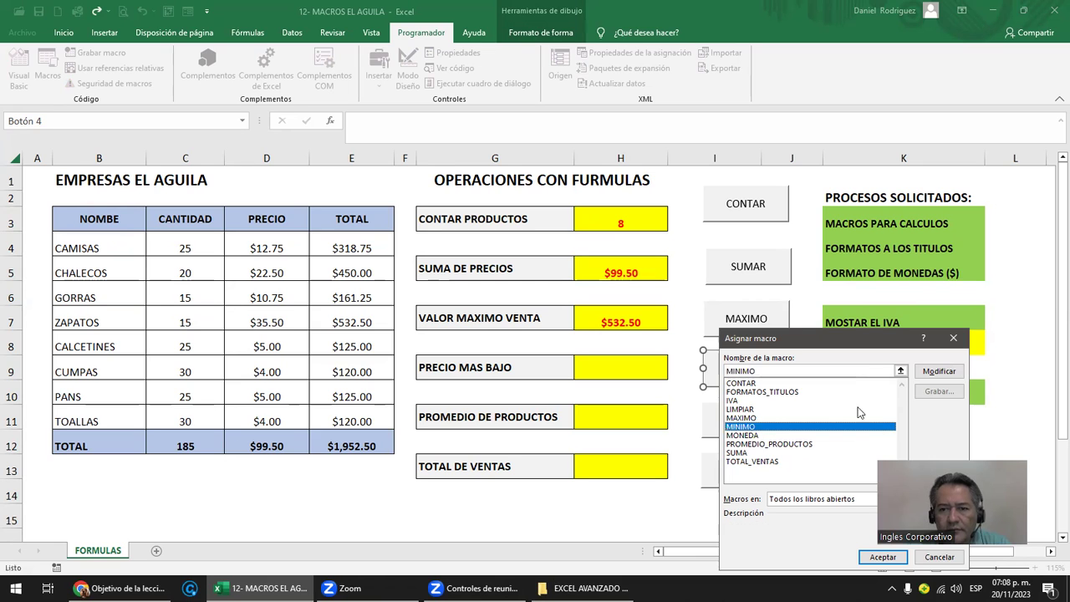
pyautogui.click(883, 557)
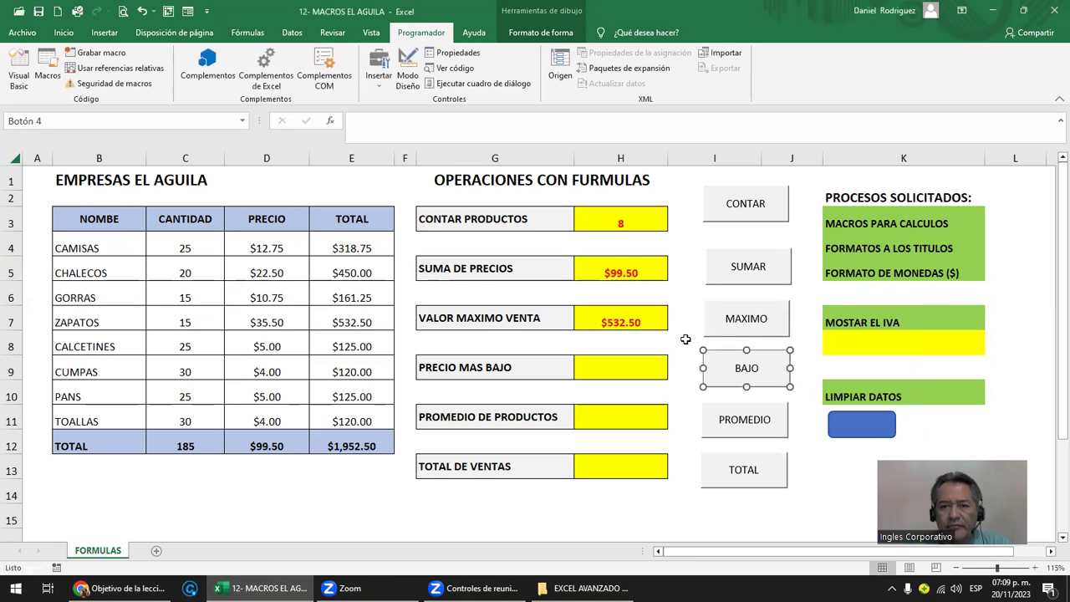
pyautogui.press('Escape')
pyautogui.click(739, 374)
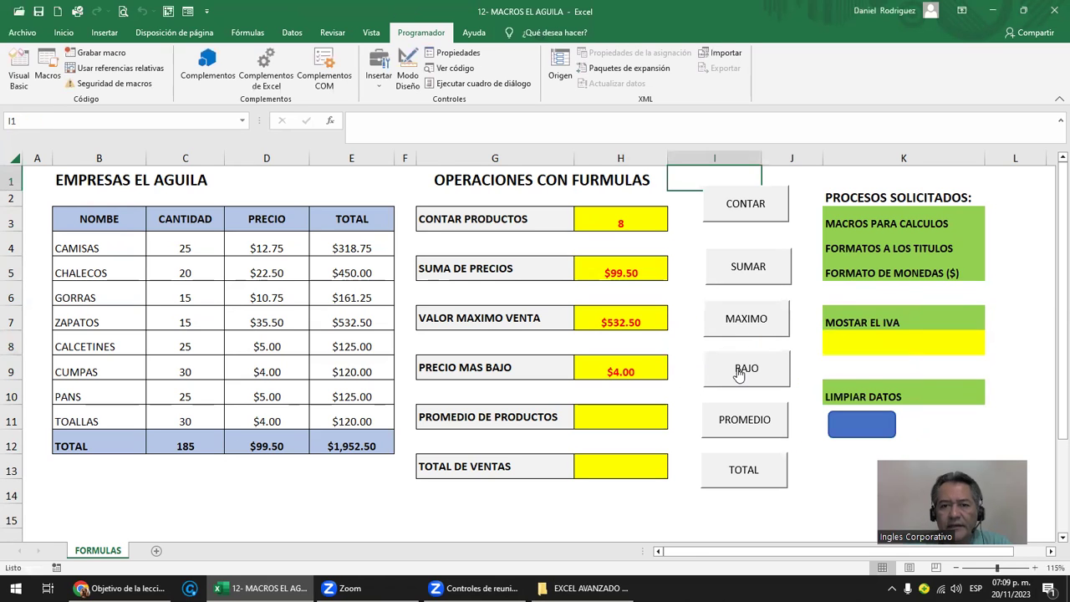
# - Assign PROMEDIO_PRODUCTOS to the PROMEDIO button and run it to show $23.13 in H11
pyautogui.rightClick(746, 423)
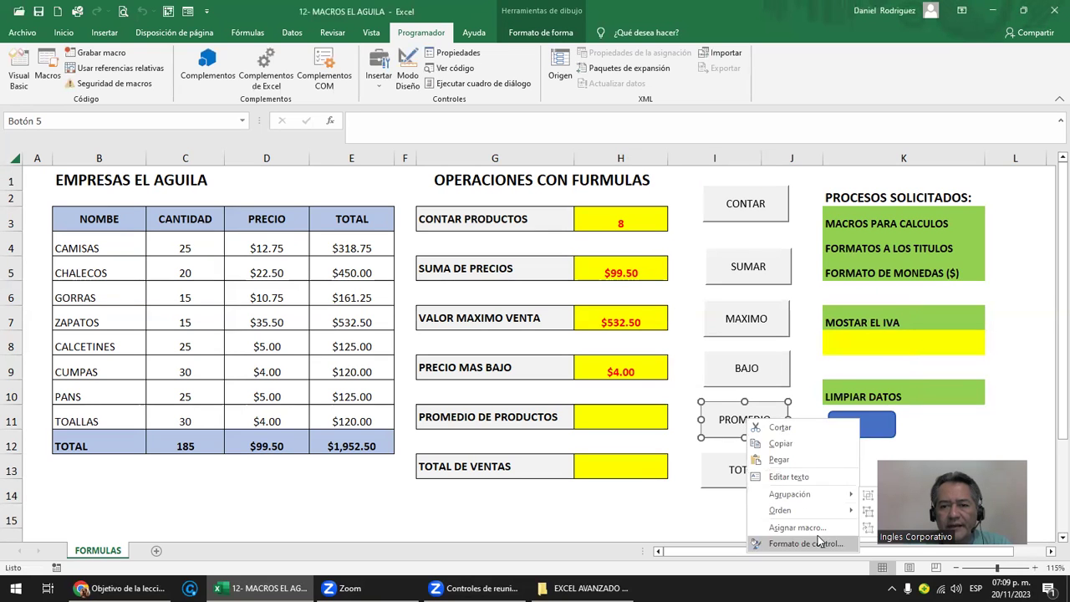
pyautogui.click(796, 528)
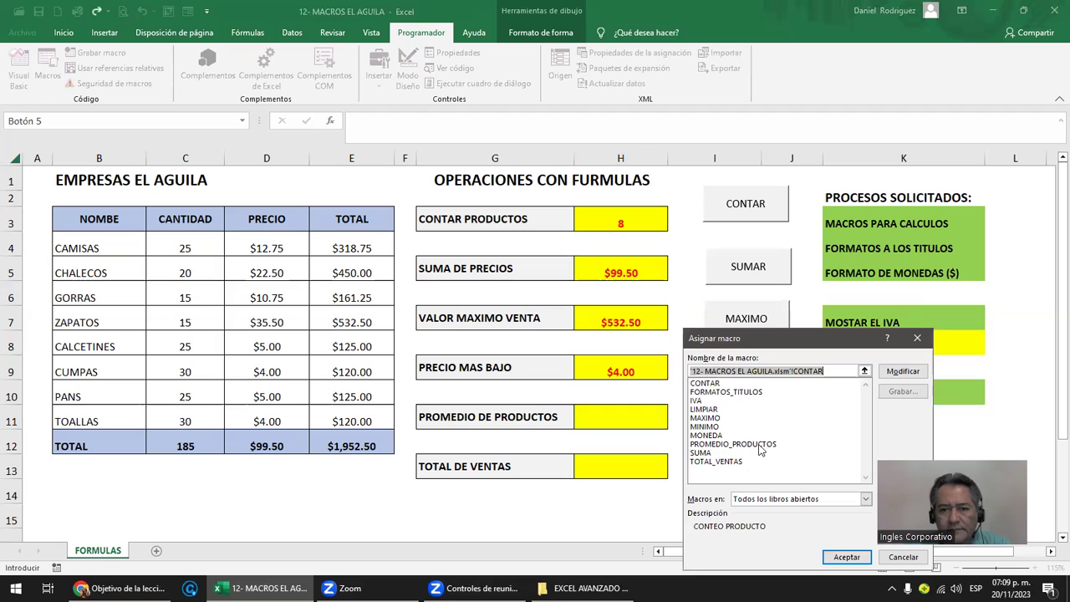
pyautogui.click(759, 443)
pyautogui.press('Return')
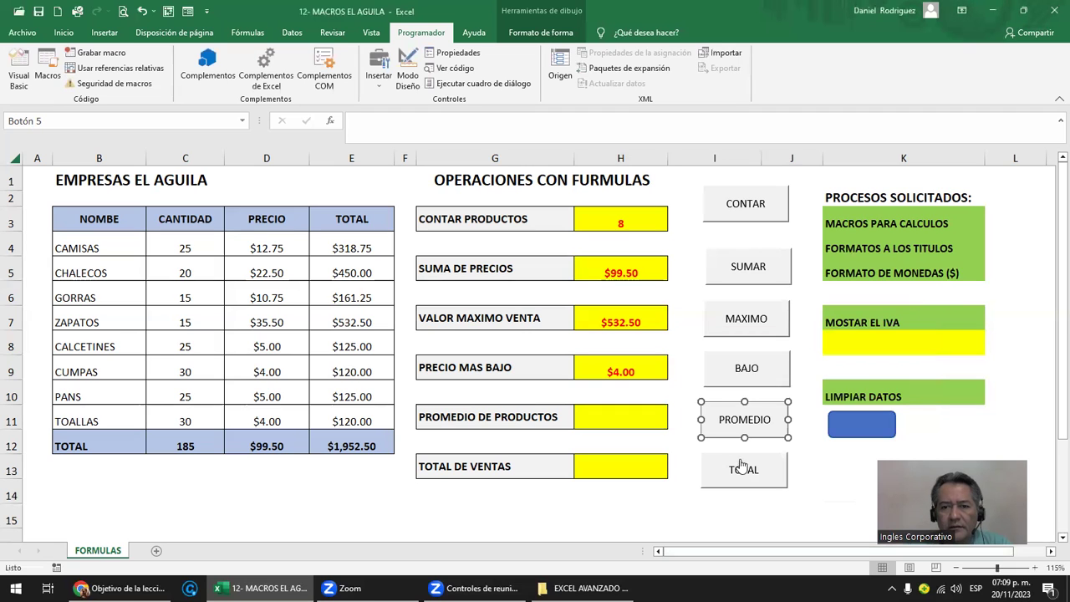
pyautogui.press('Escape')
pyautogui.click(743, 425)
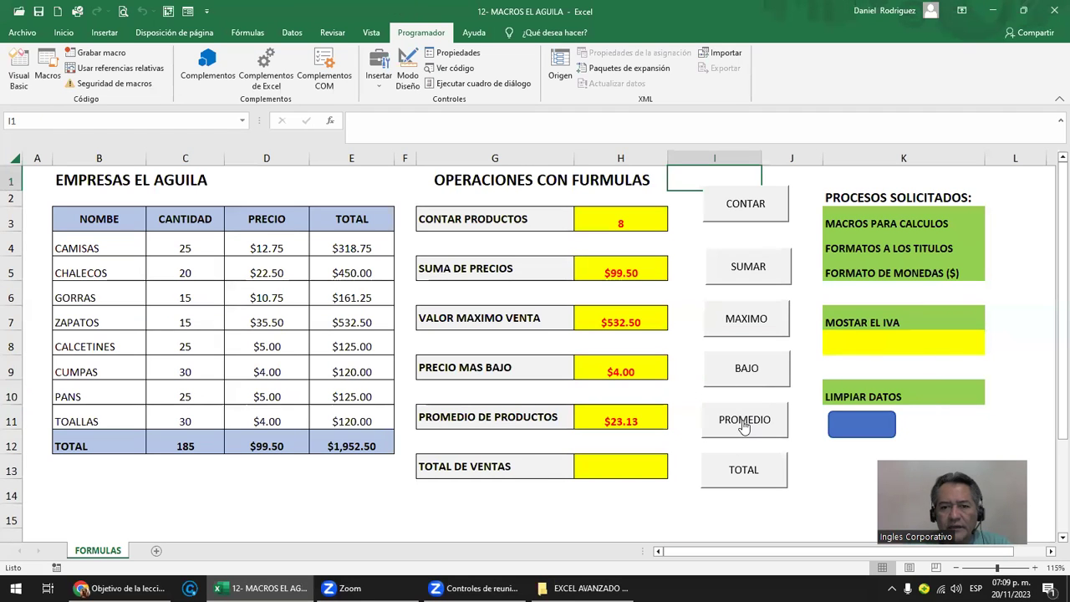
# - Assign TOTAL_VENTAS to the TOTAL button and run it to fill H13 with $1,952.50
pyautogui.rightClick(742, 469)
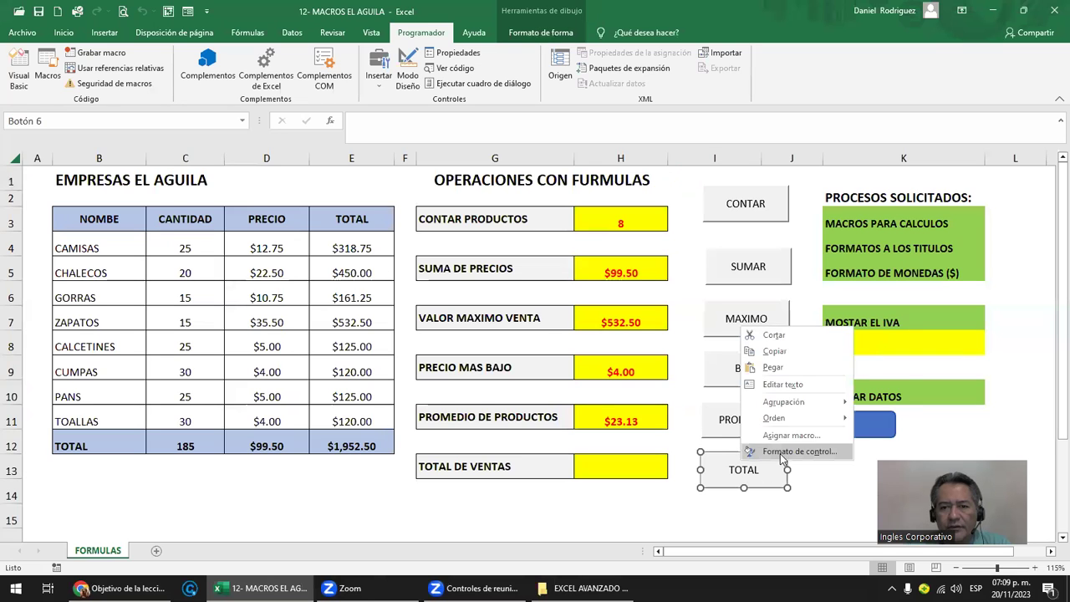
pyautogui.click(786, 437)
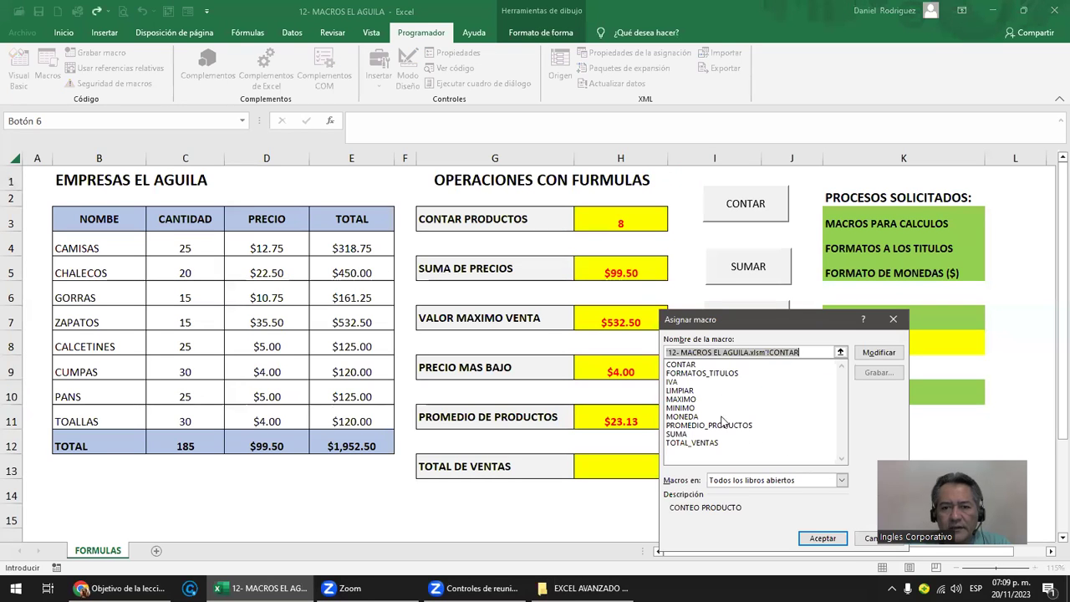
pyautogui.click(702, 442)
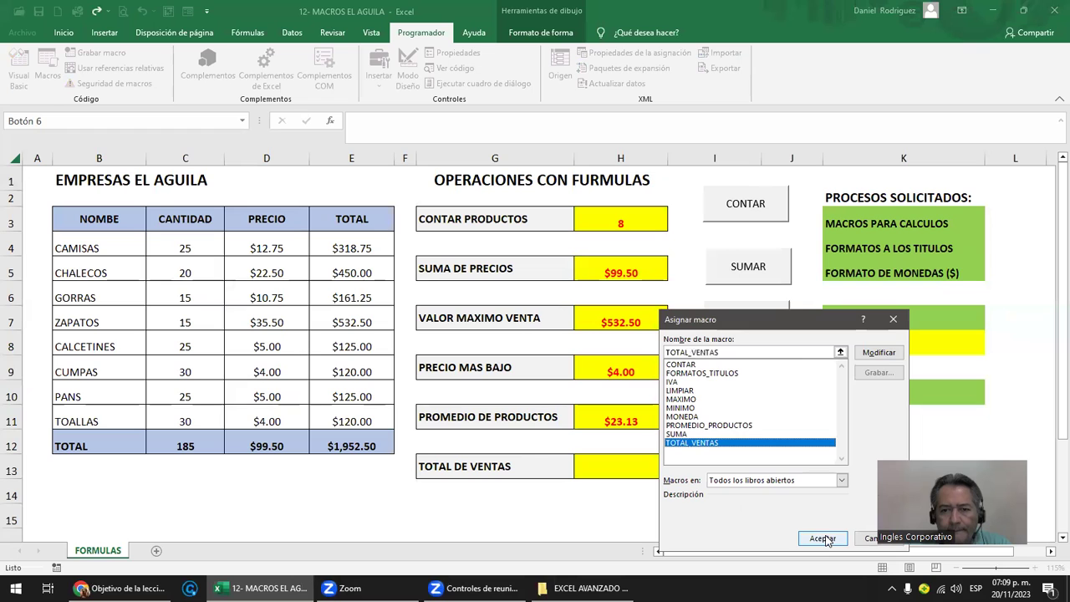
pyautogui.click(823, 539)
pyautogui.press('Escape')
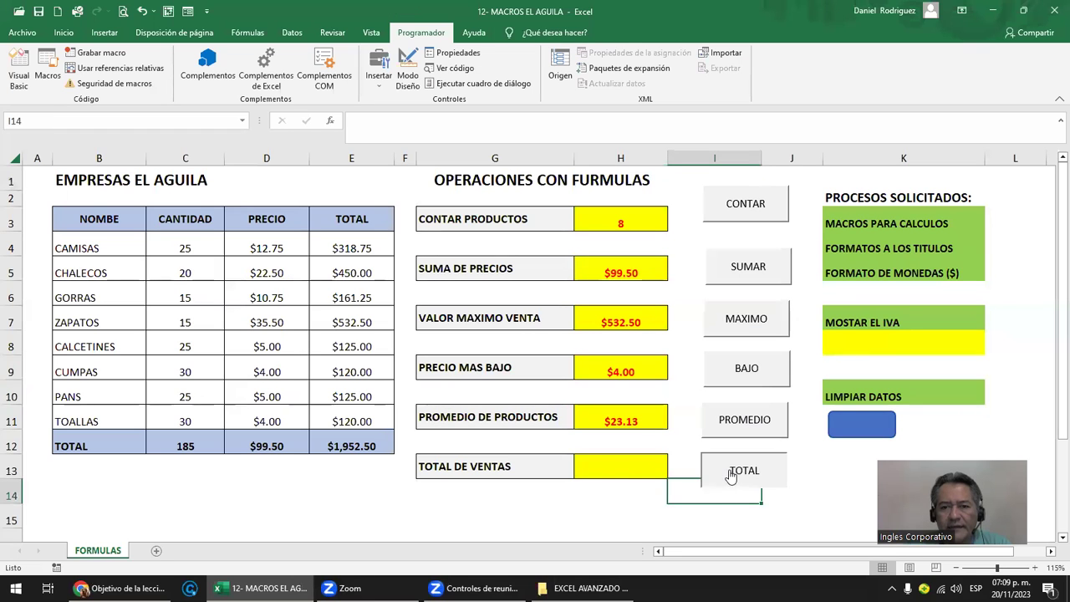
pyautogui.click(732, 475)
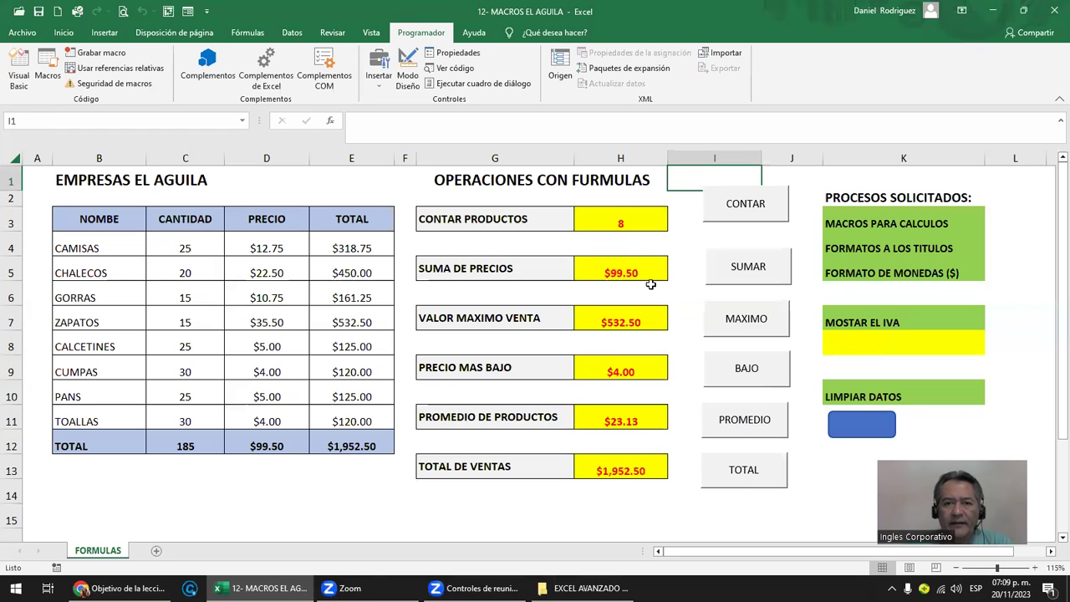
# - Clear H3:H13, then rerun all six operation buttons to refill the results
pyautogui.moveTo(624, 215); pyautogui.dragTo(626, 456)
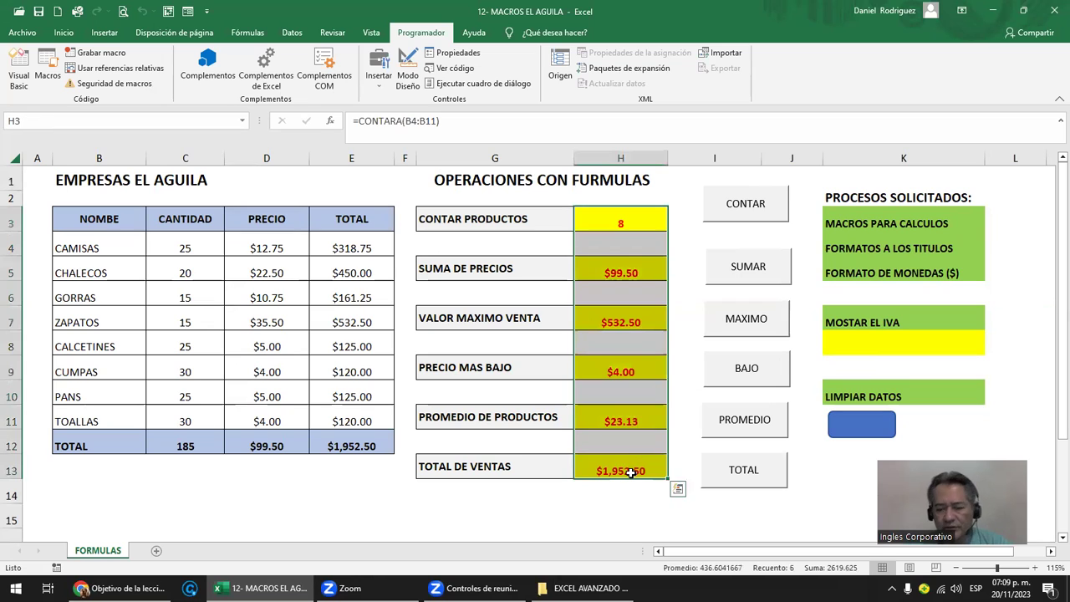
pyautogui.press('Delete')
pyautogui.click(729, 219)
pyautogui.click(738, 272)
pyautogui.click(742, 319)
pyautogui.click(746, 372)
pyautogui.click(756, 416)
pyautogui.click(759, 470)
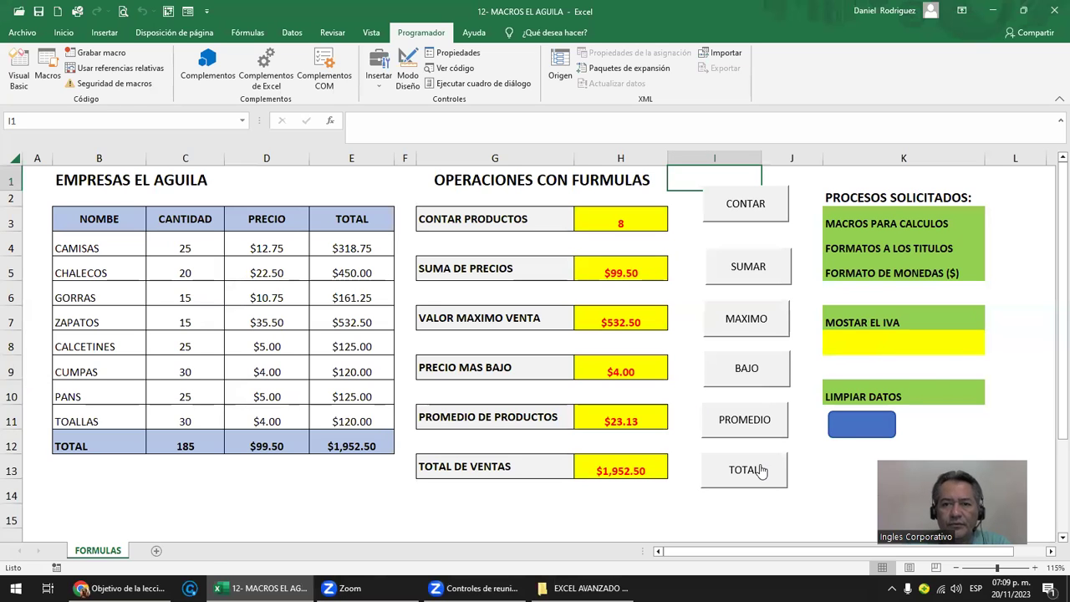
# - Empty H3–H13 with the LIMPIAR DATOS macro and select the blue rectangle
pyautogui.click(871, 441)
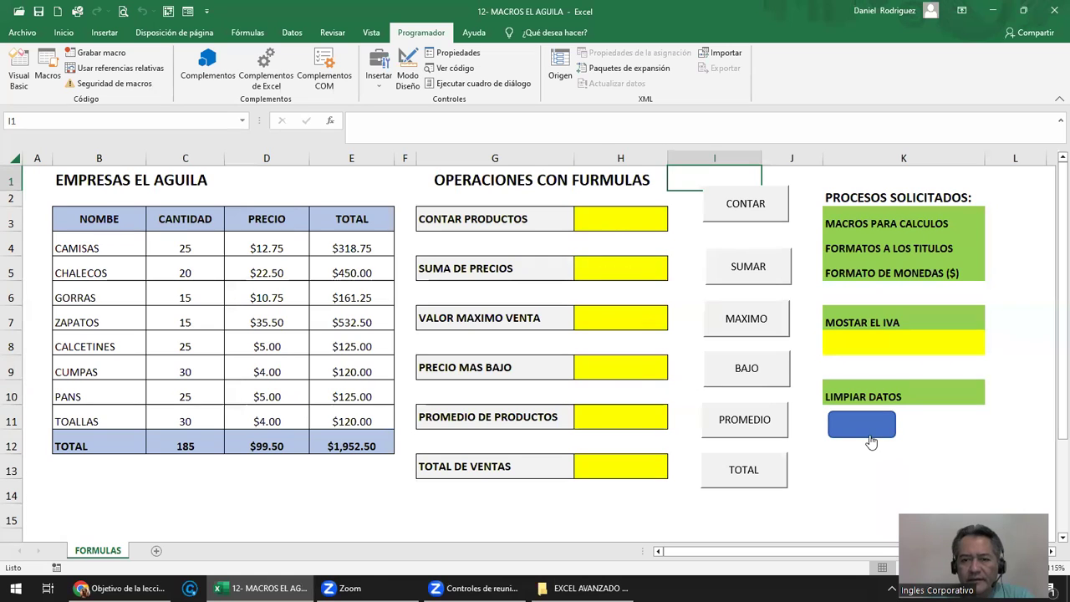
pyautogui.rightClick(858, 435)
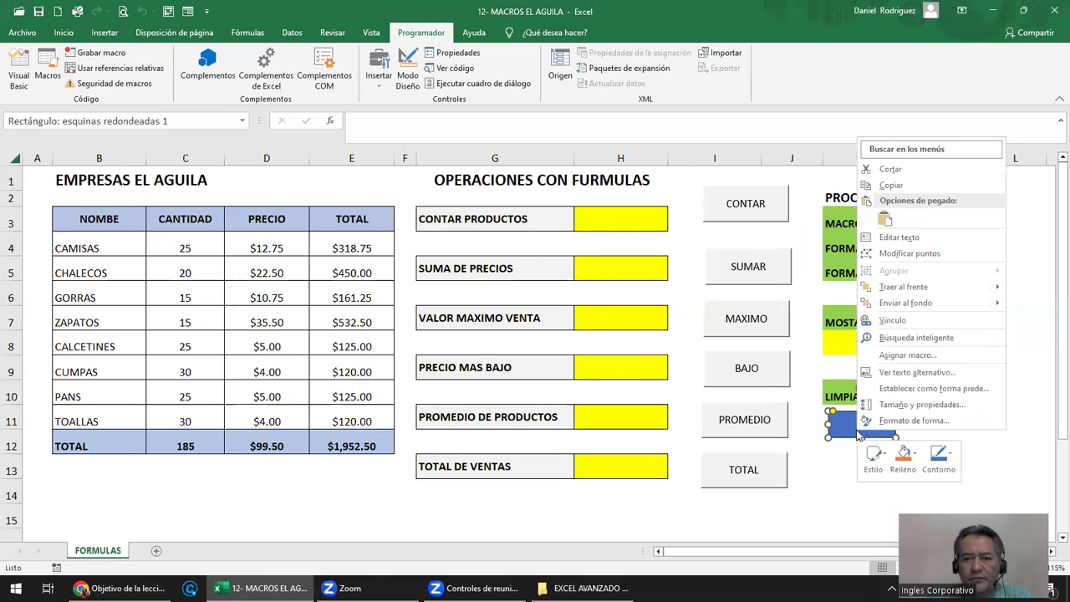
pyautogui.press('Escape')
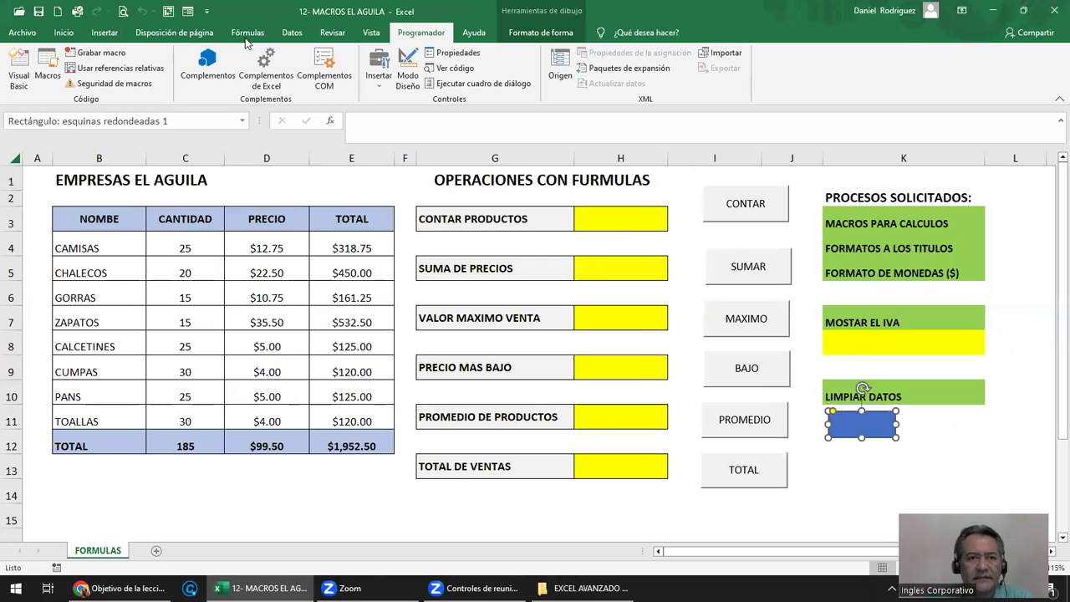
# - Draw an oval (Elipse) just below the blue rectangle
pyautogui.click(120, 36)
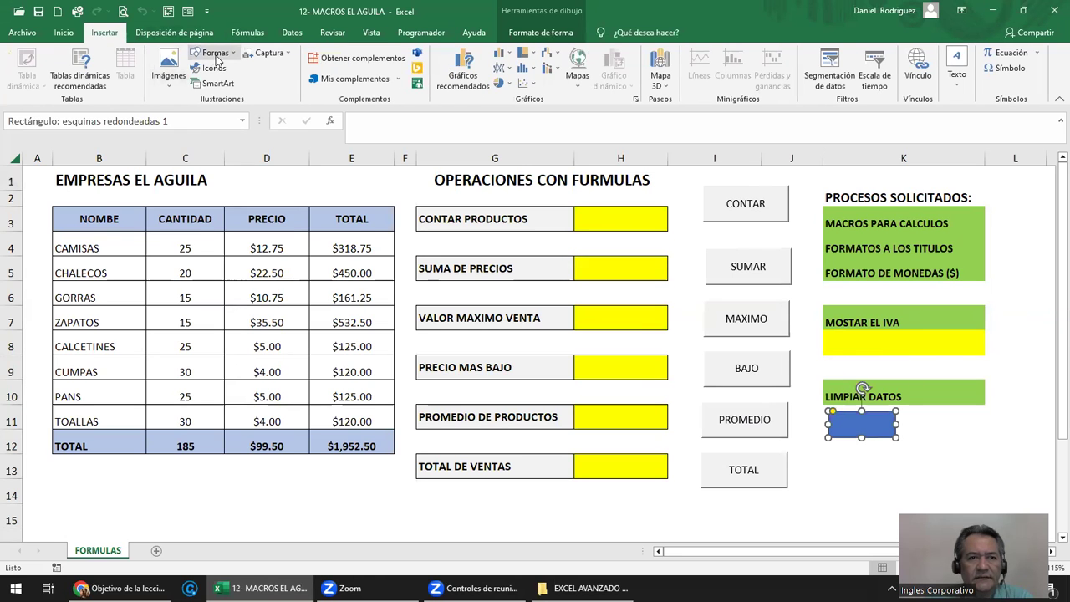
pyautogui.click(216, 52)
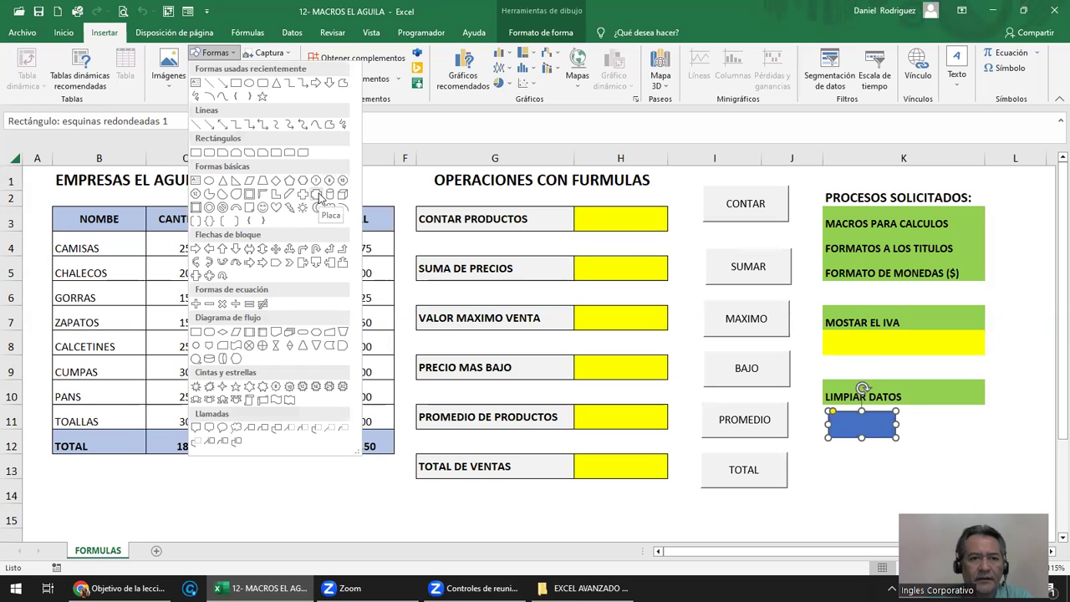
pyautogui.click(248, 85)
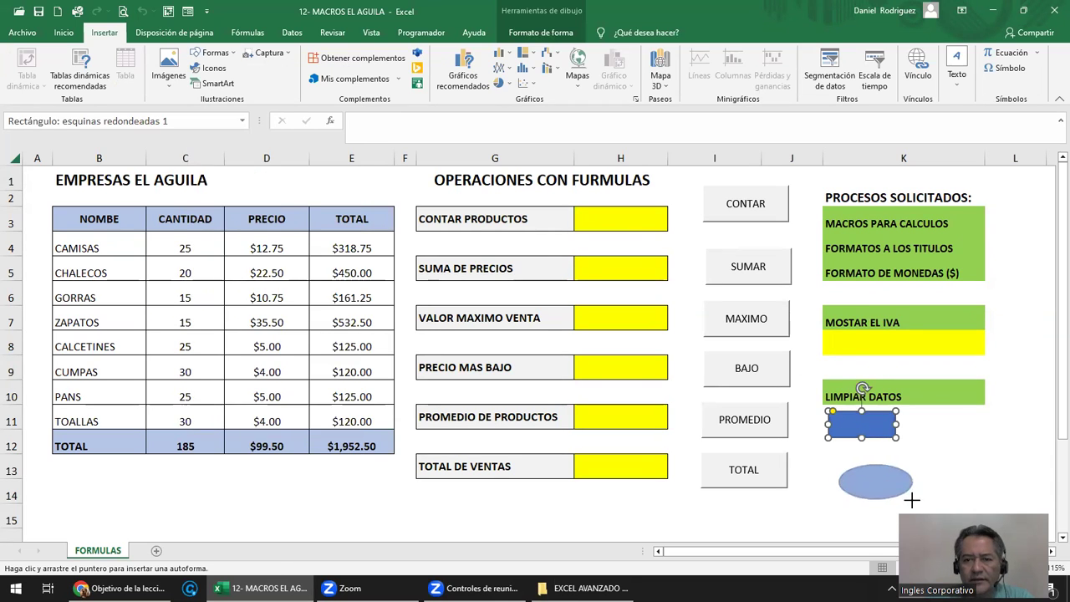
pyautogui.moveTo(838, 464); pyautogui.dragTo(913, 500)
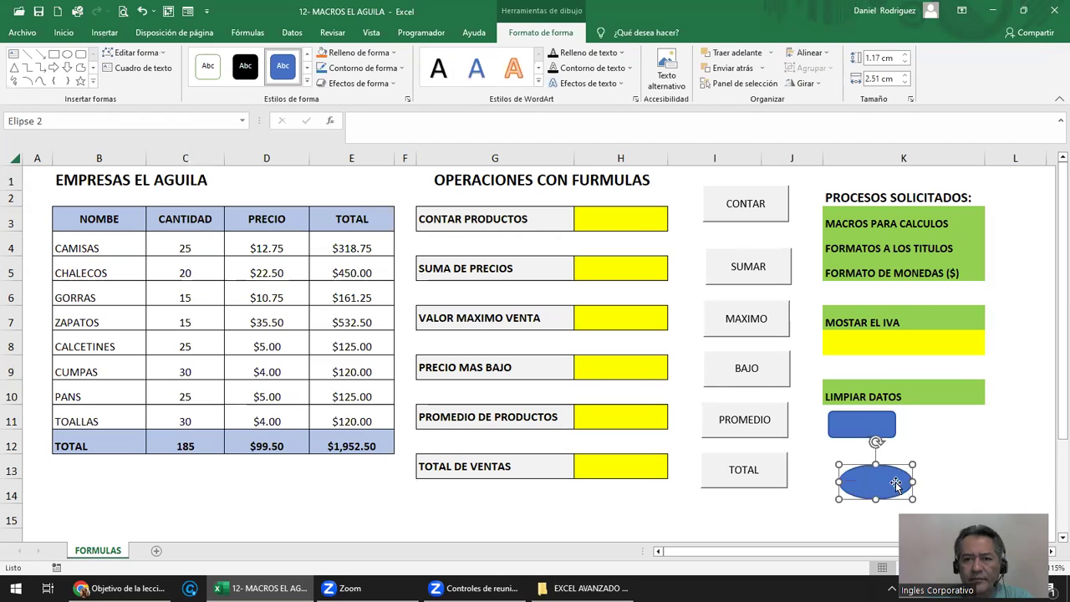
# - Label the oval LIMPIAR and widen it so the text fits on one line
pyautogui.click(909, 435)
pyautogui.click(865, 480)
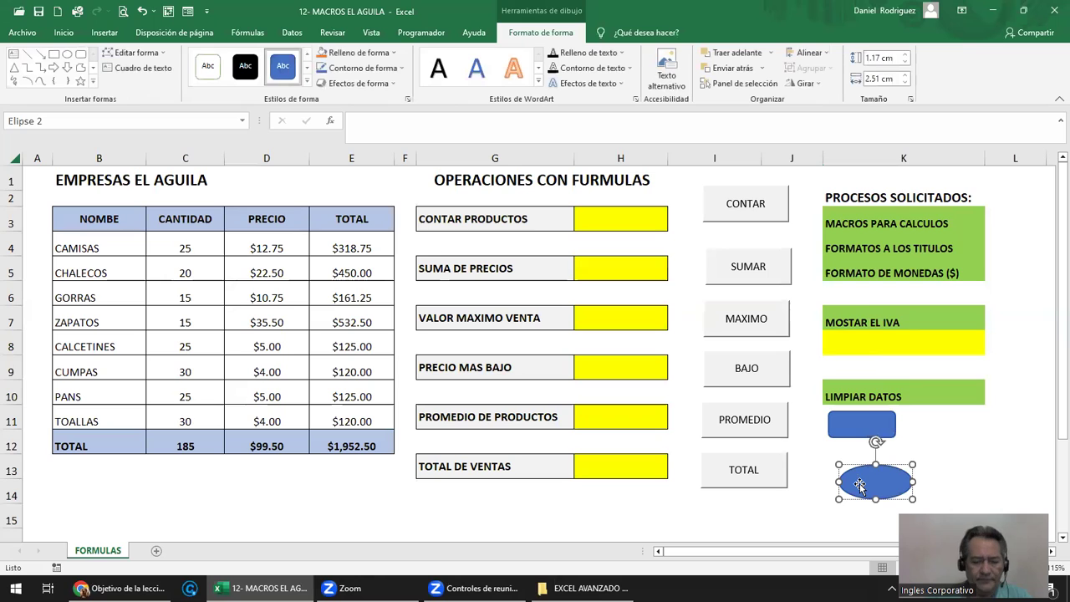
pyautogui.write('LIMPIAR')
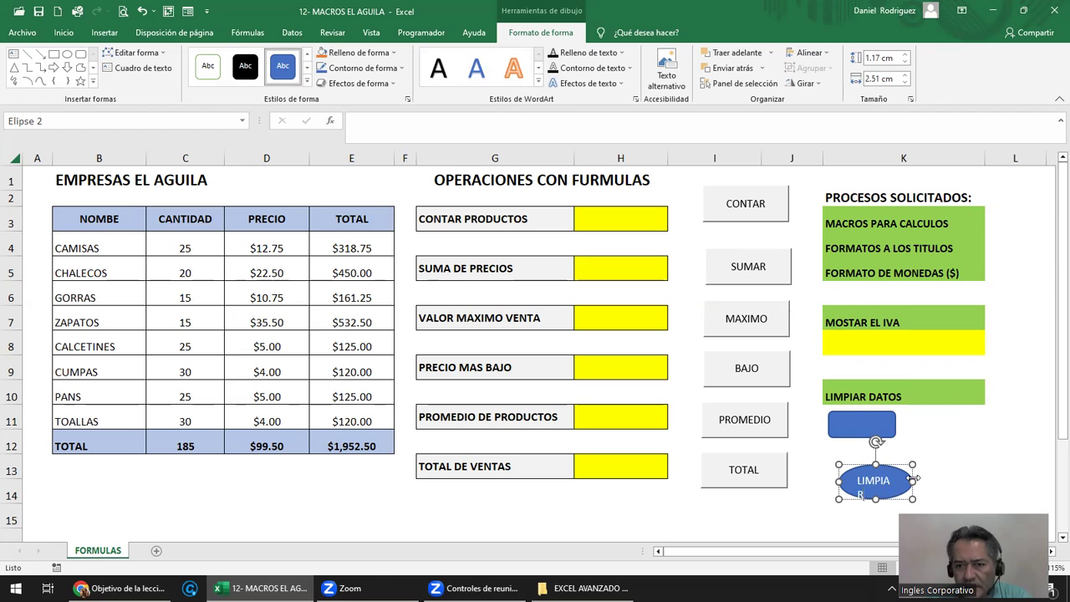
pyautogui.moveTo(913, 478); pyautogui.dragTo(934, 479)
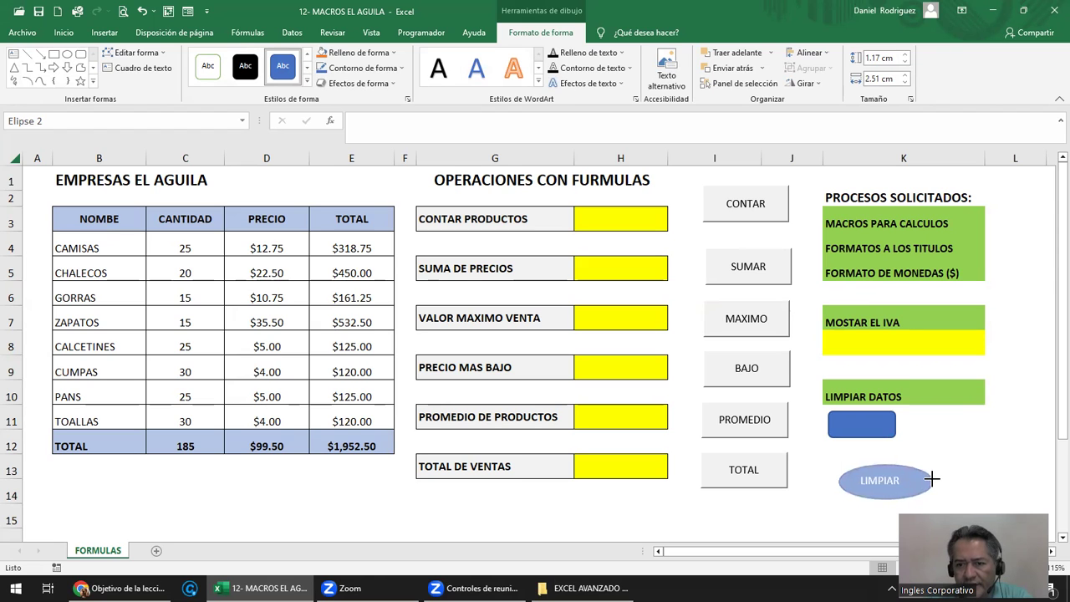
pyautogui.rightClick(876, 430)
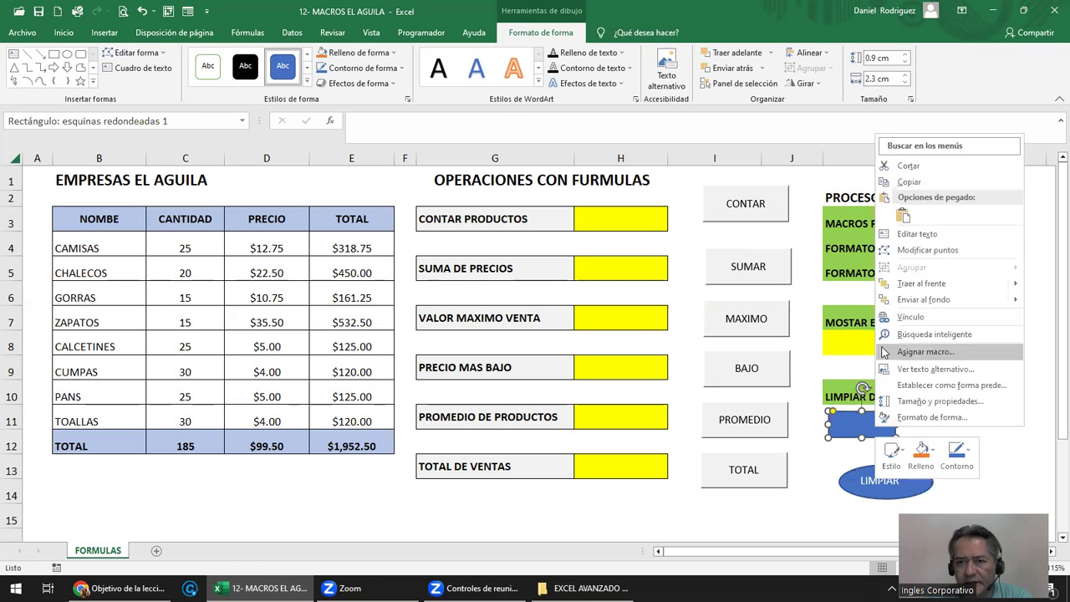
# - Delete the old blue rectangle and assign the LIMPIAR macro to the oval
pyautogui.press('Escape')
pyautogui.press('Delete')
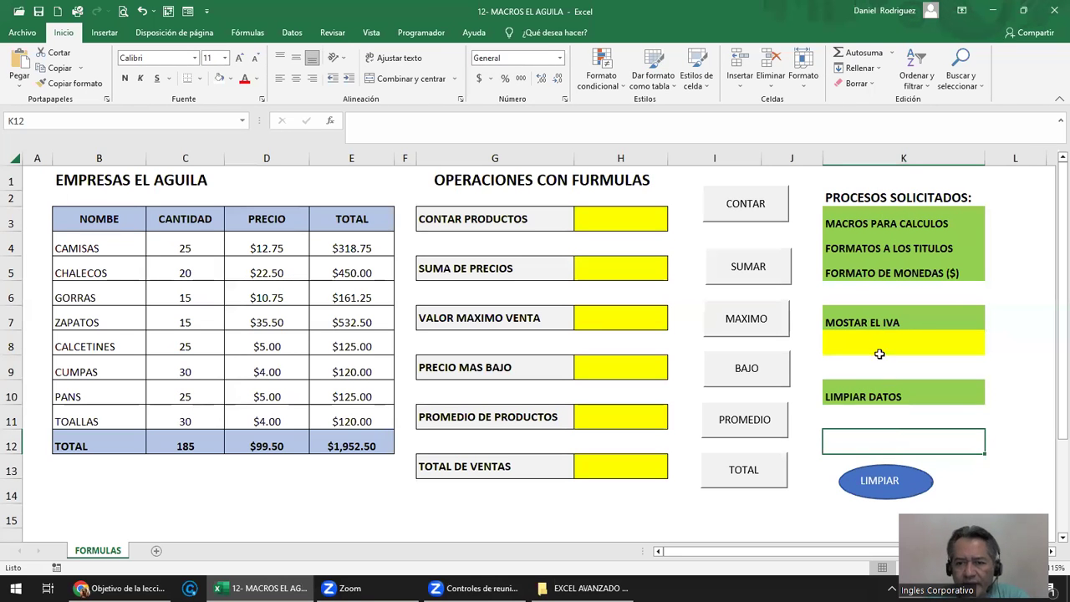
pyautogui.rightClick(859, 473)
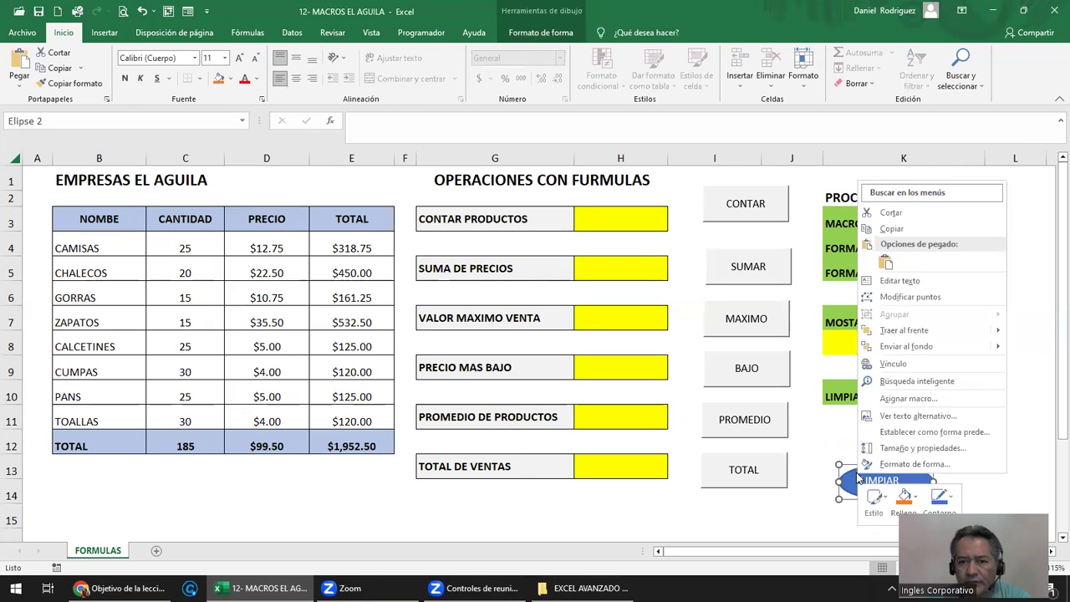
pyautogui.click(872, 478)
pyautogui.rightClick(875, 473)
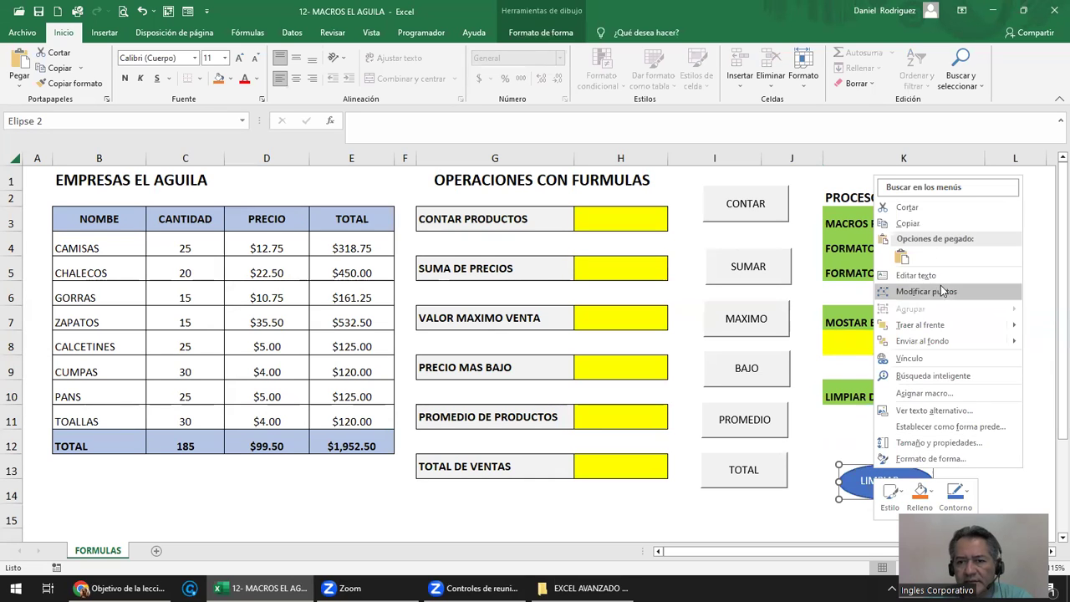
pyautogui.click(946, 393)
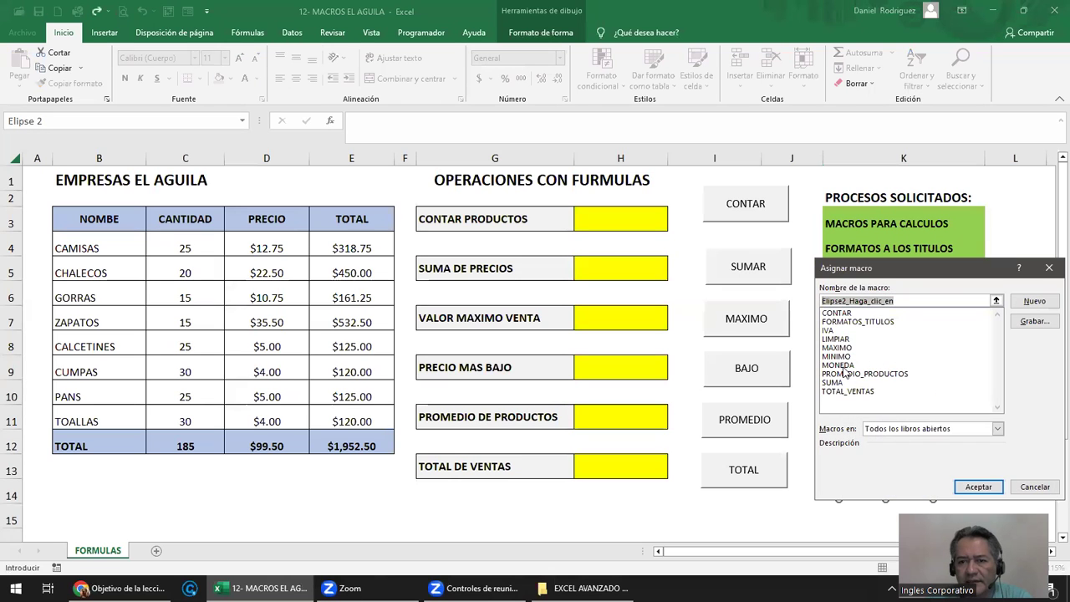
pyautogui.click(843, 338)
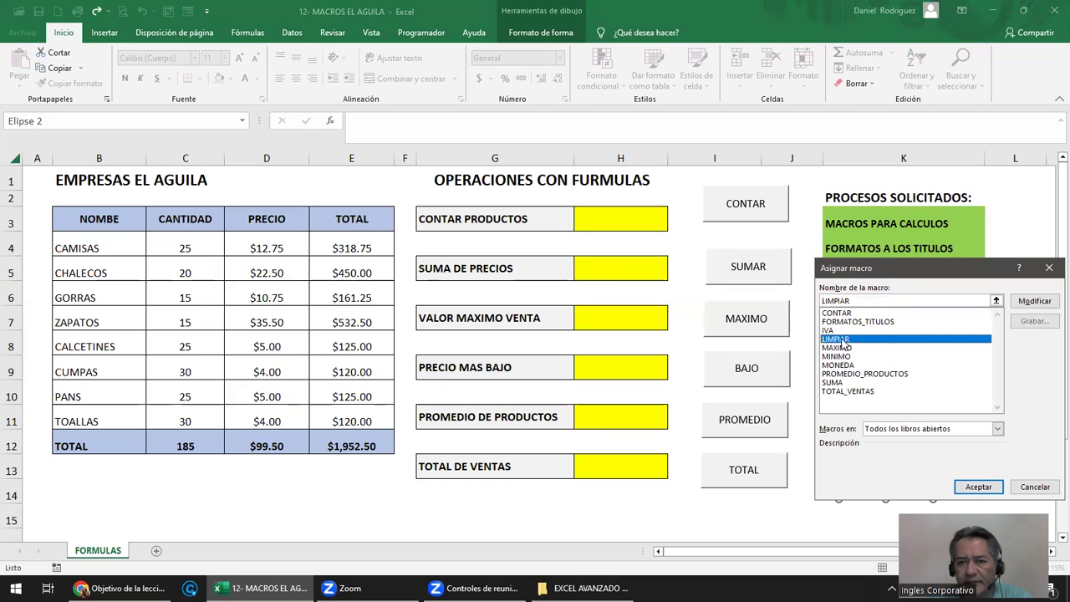
pyautogui.click(974, 494)
# - Move the LIMPIAR oval up to sit just below the LIMPIAR DATOS label
pyautogui.click(935, 437)
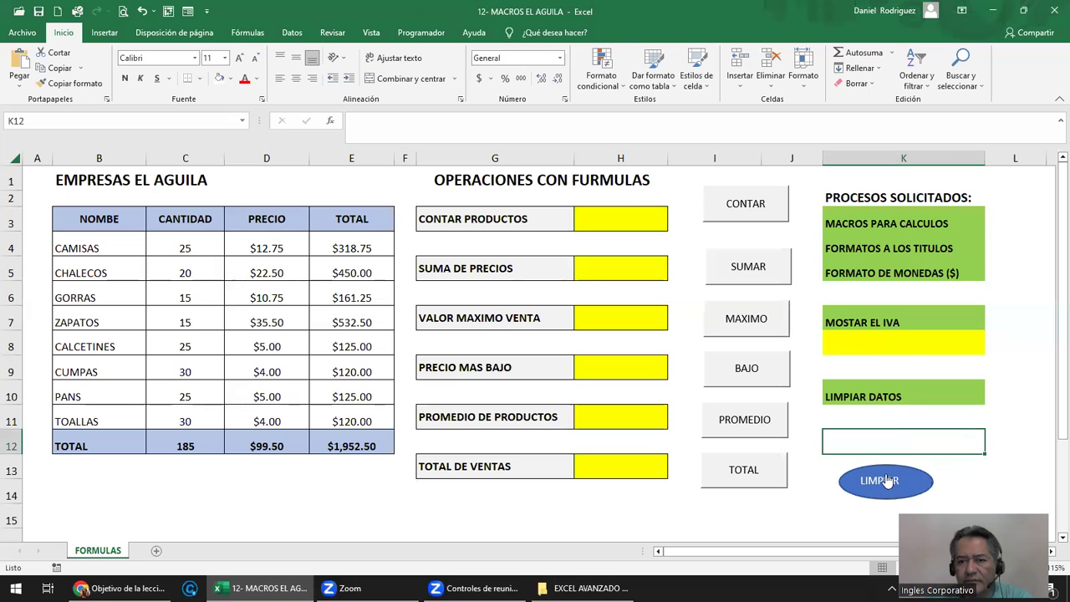
pyautogui.click(888, 477)
pyautogui.rightClick(888, 476)
pyautogui.click(866, 474)
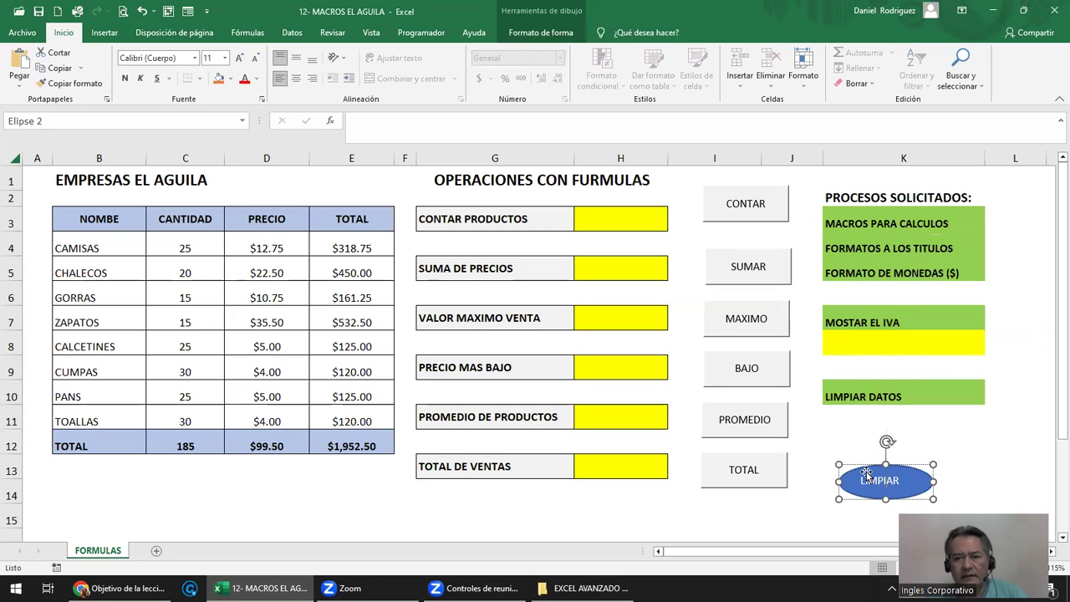
pyautogui.moveTo(866, 474)
pyautogui.mouseDown()
pyautogui.moveTo(904, 466)
pyautogui.moveTo(876, 427)
pyautogui.mouseUp()
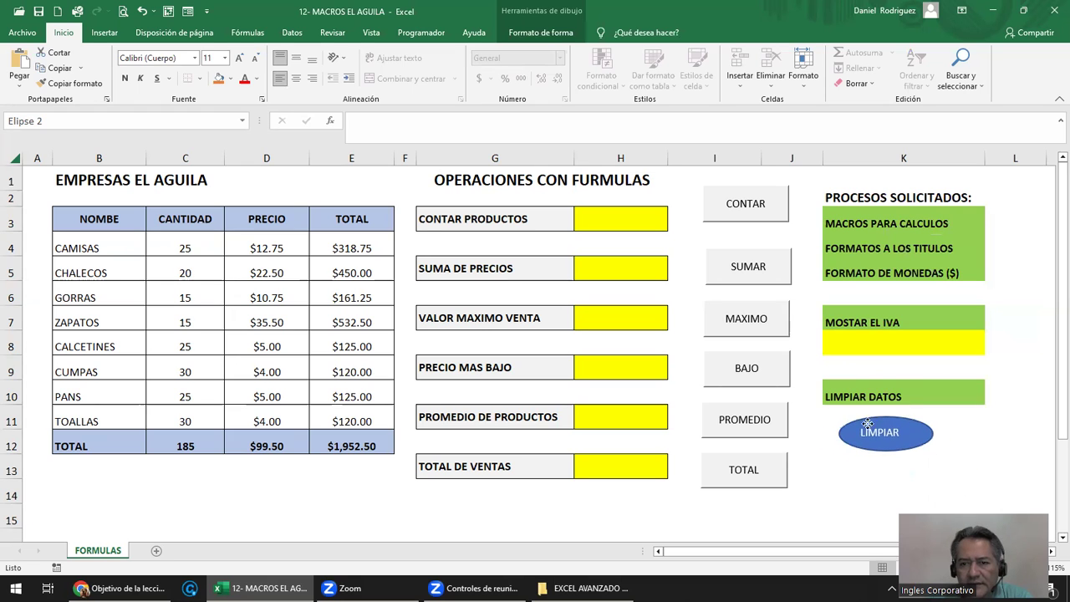
# - Test the sum, maximum, lowest, average and total buttons, then clear results with LIMPIAR
pyautogui.click(903, 486)
pyautogui.click(895, 445)
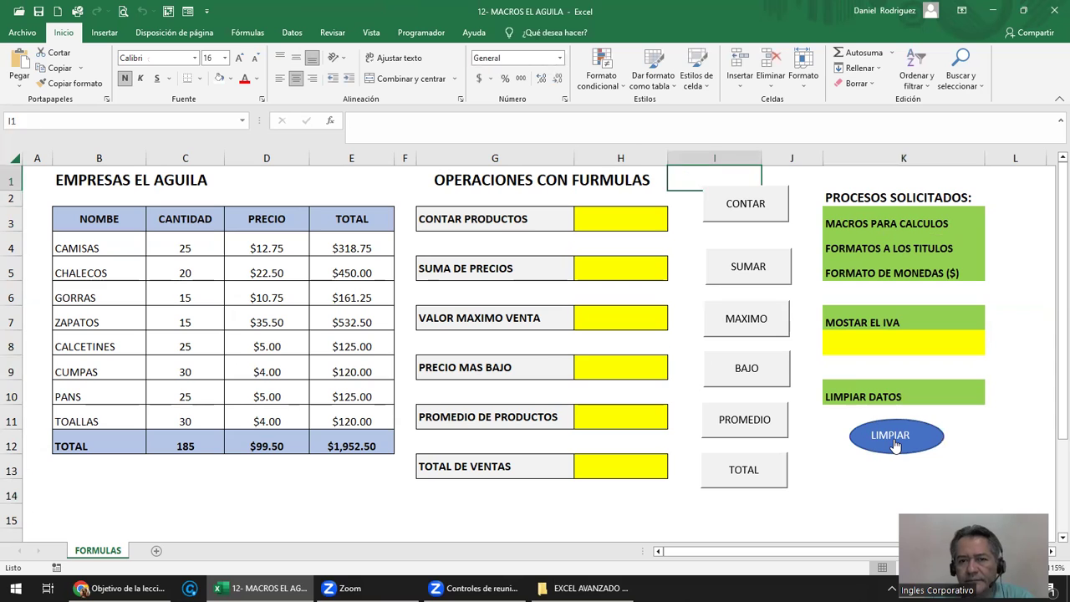
pyautogui.click(742, 275)
pyautogui.click(766, 332)
pyautogui.click(770, 375)
pyautogui.click(774, 417)
pyautogui.click(772, 474)
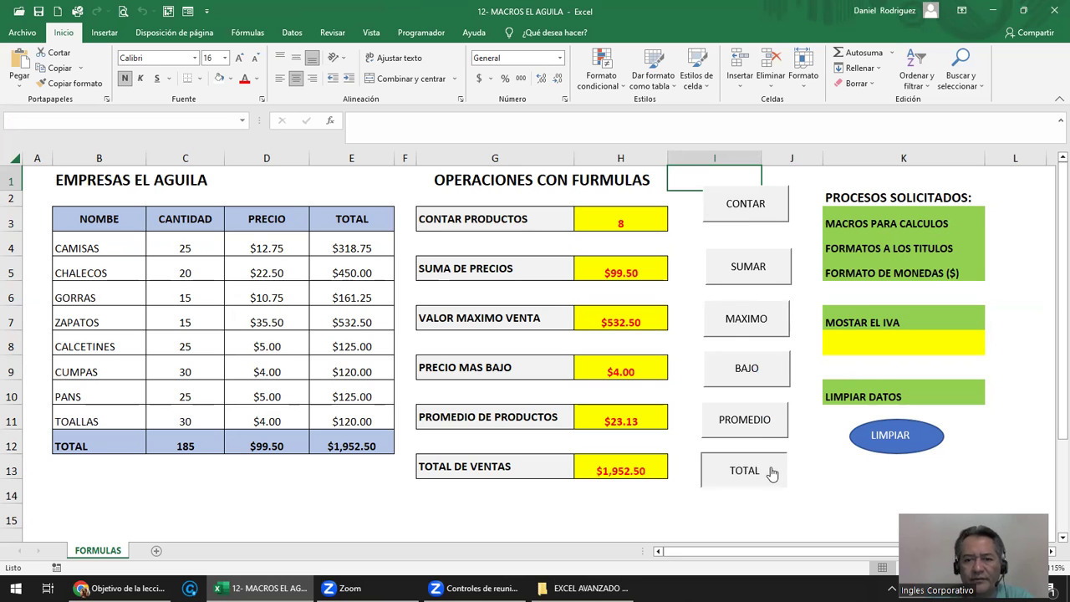
pyautogui.click(903, 439)
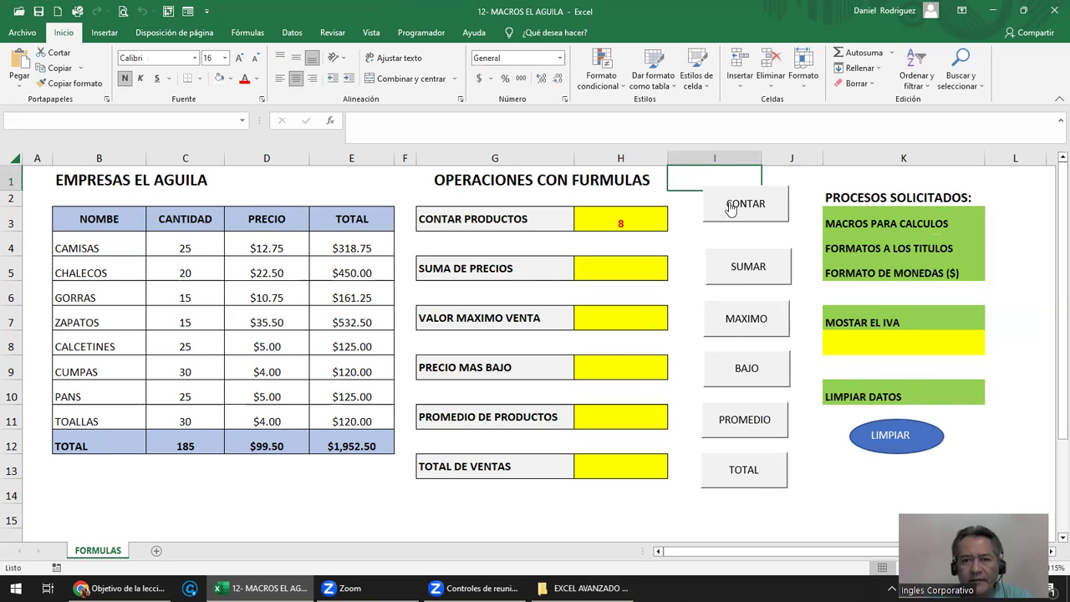
# - Recalculate all results, clear them again with LIMPIAR, and show the Programador tab
pyautogui.click(764, 266)
pyautogui.click(760, 321)
pyautogui.click(780, 371)
pyautogui.click(770, 425)
pyautogui.click(774, 477)
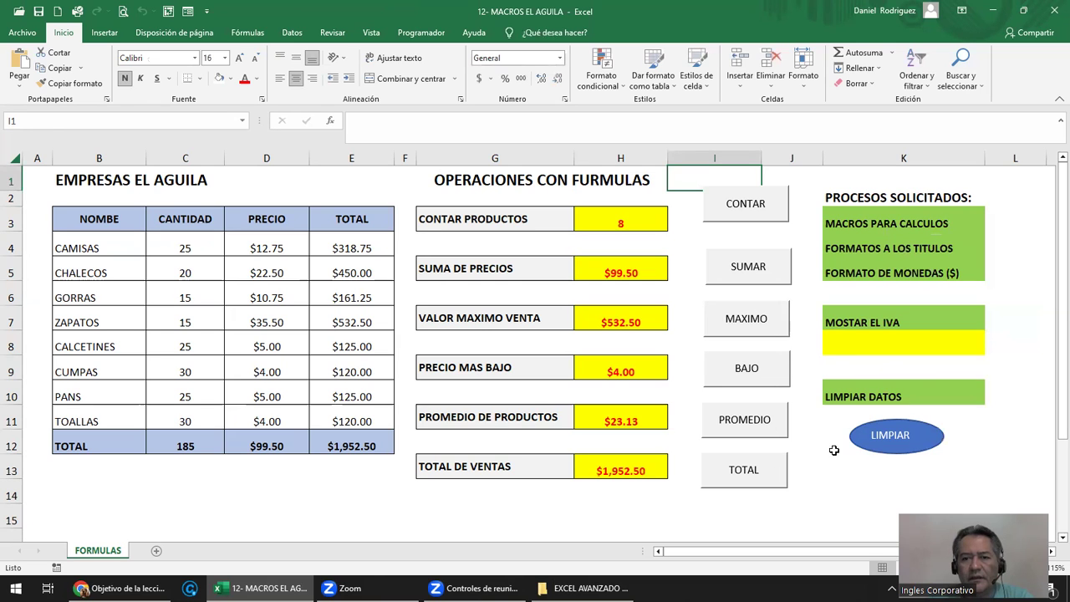
pyautogui.click(869, 443)
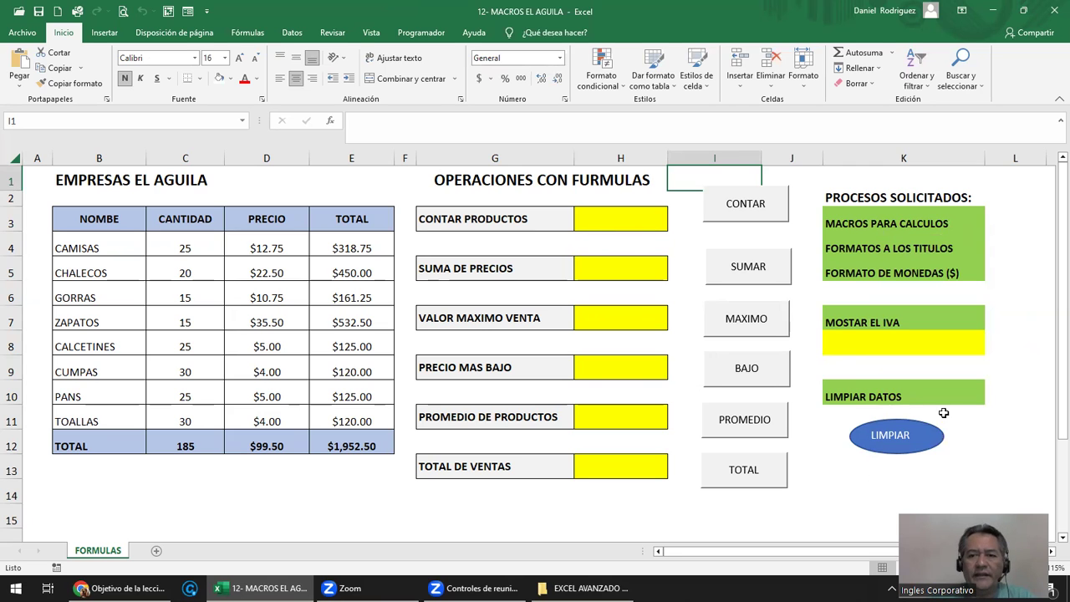
pyautogui.click(421, 32)
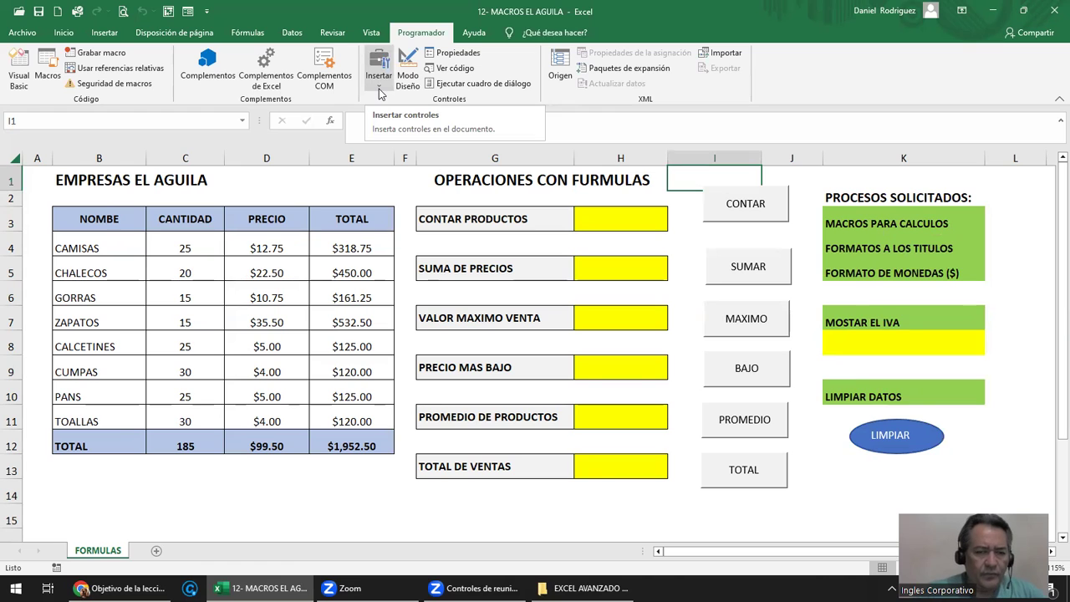
# - Run the six buttons to fill H3–H13 with 8, $99.50, $532.50, $4.00, $23.13, $1,952.50
pyautogui.click(735, 215)
pyautogui.click(734, 267)
pyautogui.click(741, 314)
pyautogui.click(746, 367)
pyautogui.click(732, 422)
pyautogui.click(741, 482)
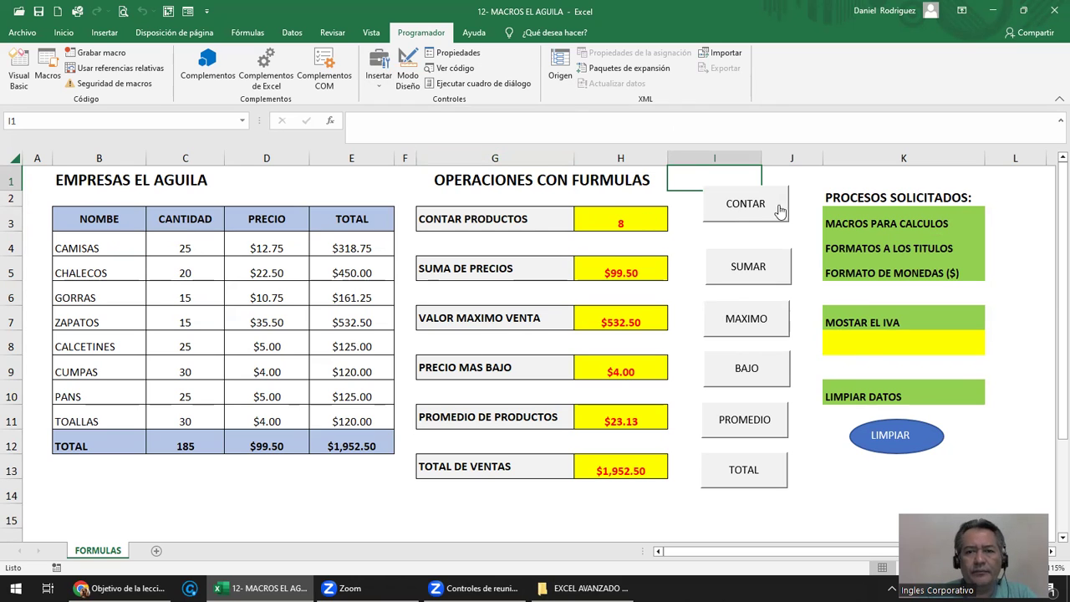
pyautogui.rightClick(739, 200)
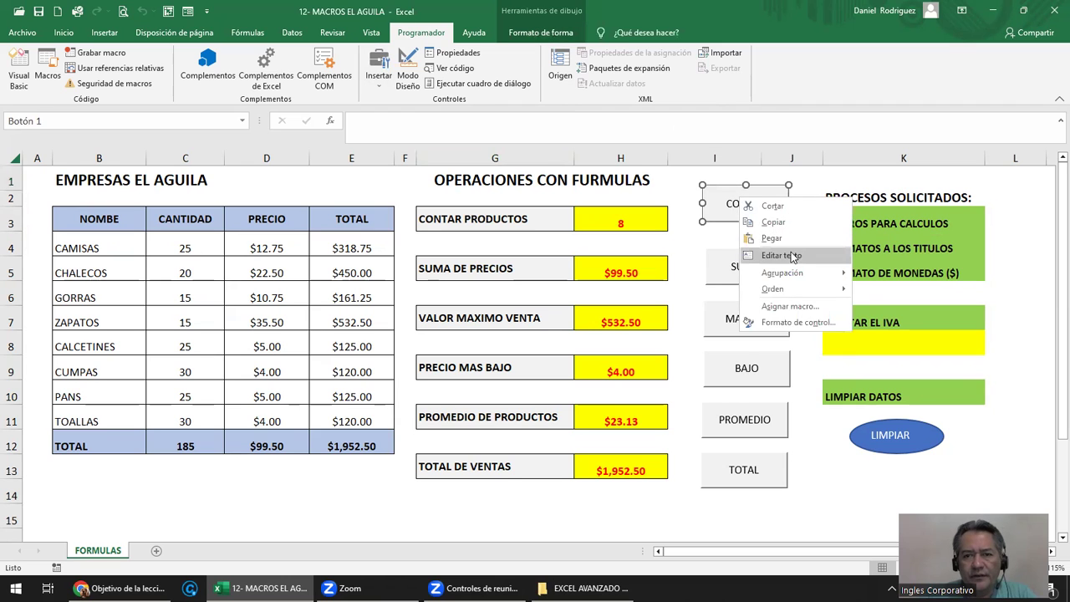
# - Resize the CONTAR button while keeping its label intact
pyautogui.click(781, 255)
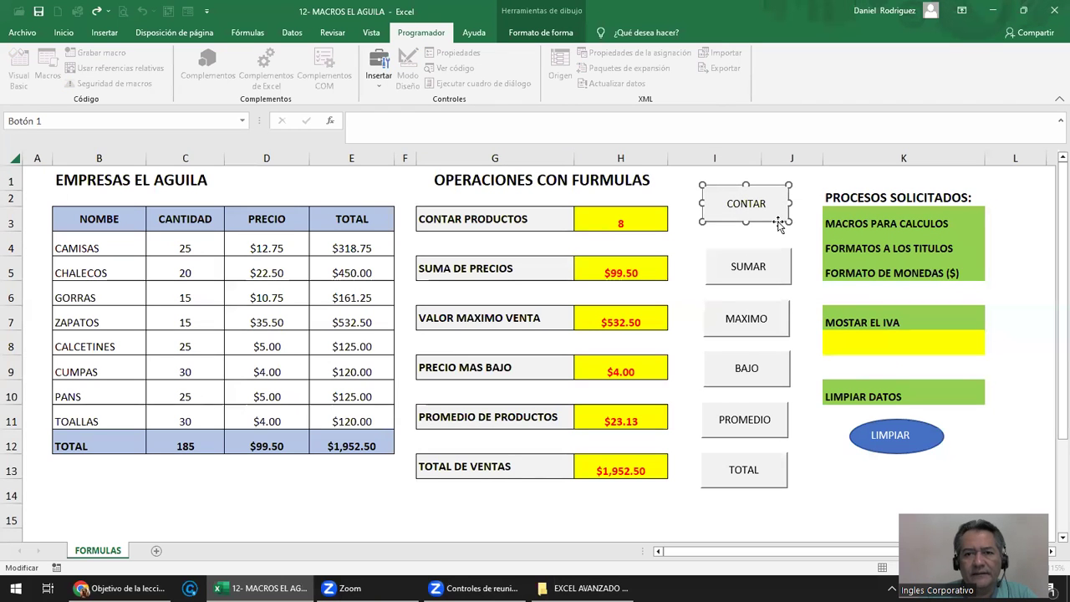
pyautogui.click(785, 230)
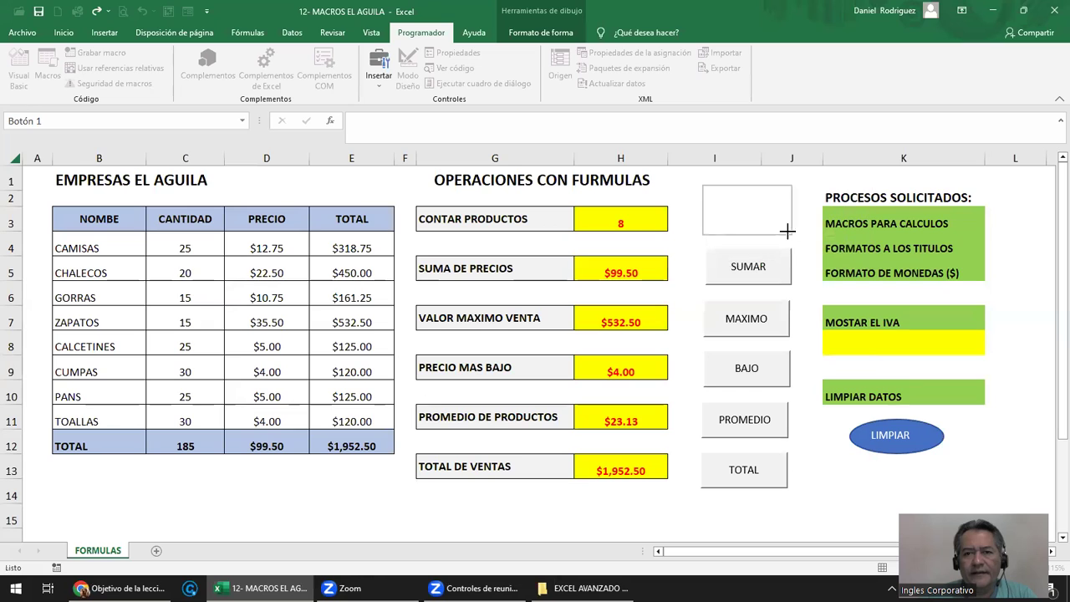
pyautogui.moveTo(787, 230); pyautogui.dragTo(788, 225)
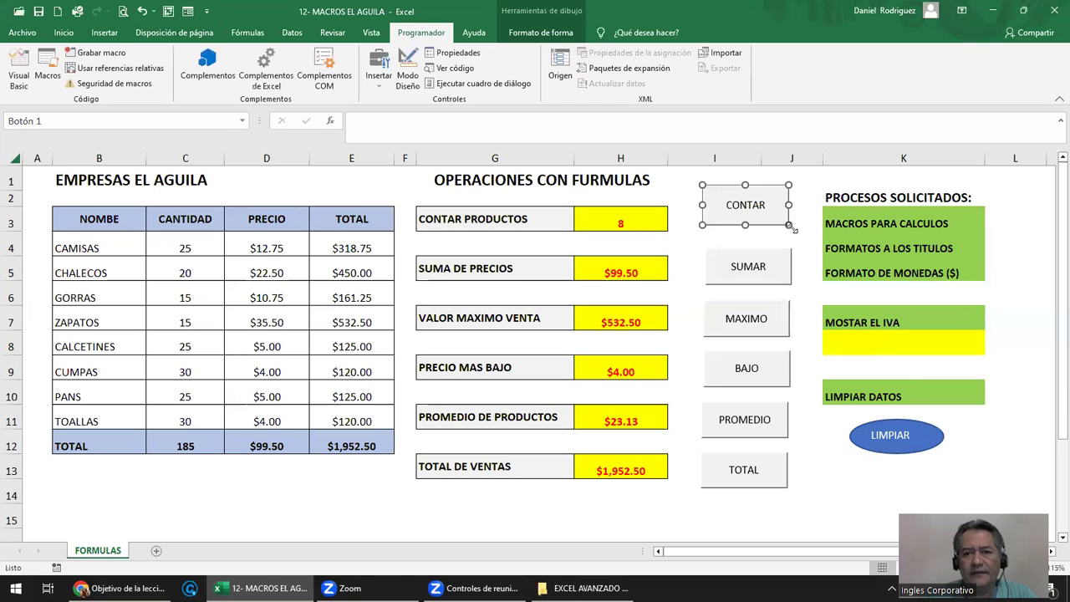
# - Switch to the Chrome lesson showing the Formularios de usuario VBA slide
pyautogui.rightClick(776, 281)
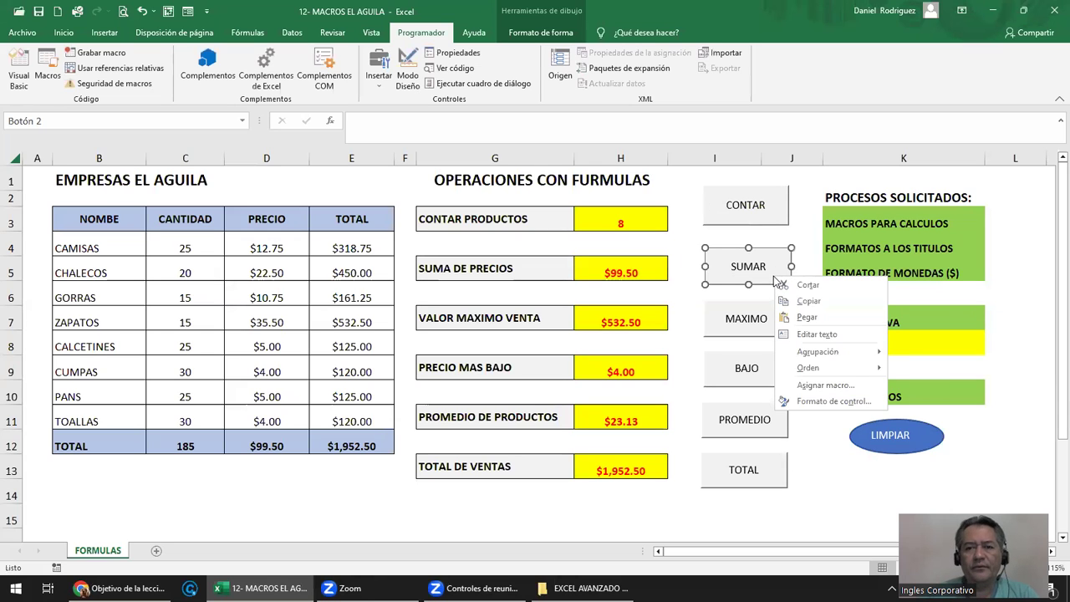
pyautogui.click(692, 249)
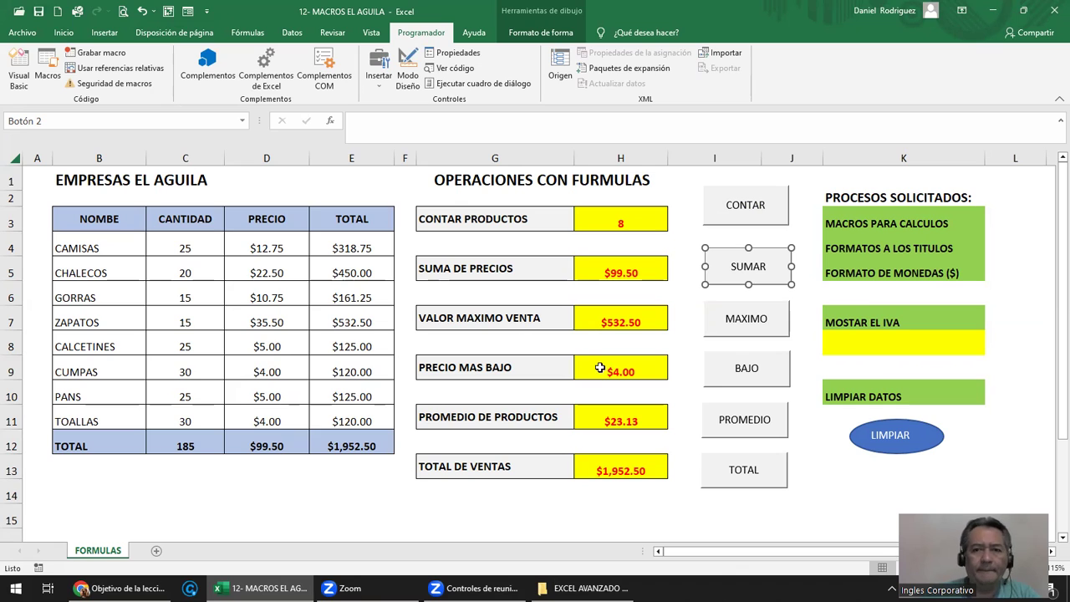
pyautogui.click(869, 224)
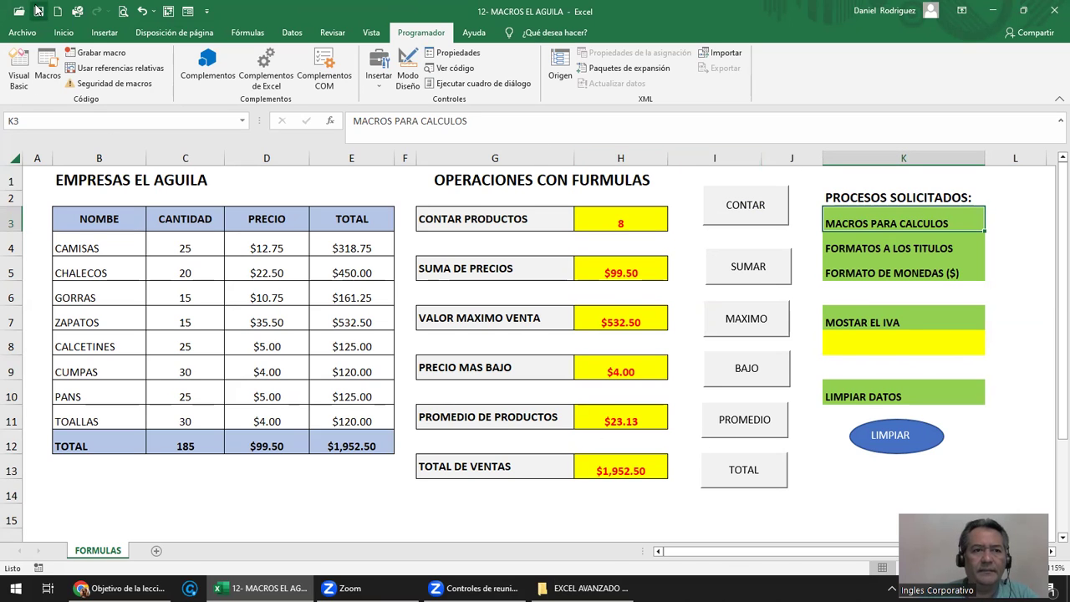
pyautogui.click(121, 587)
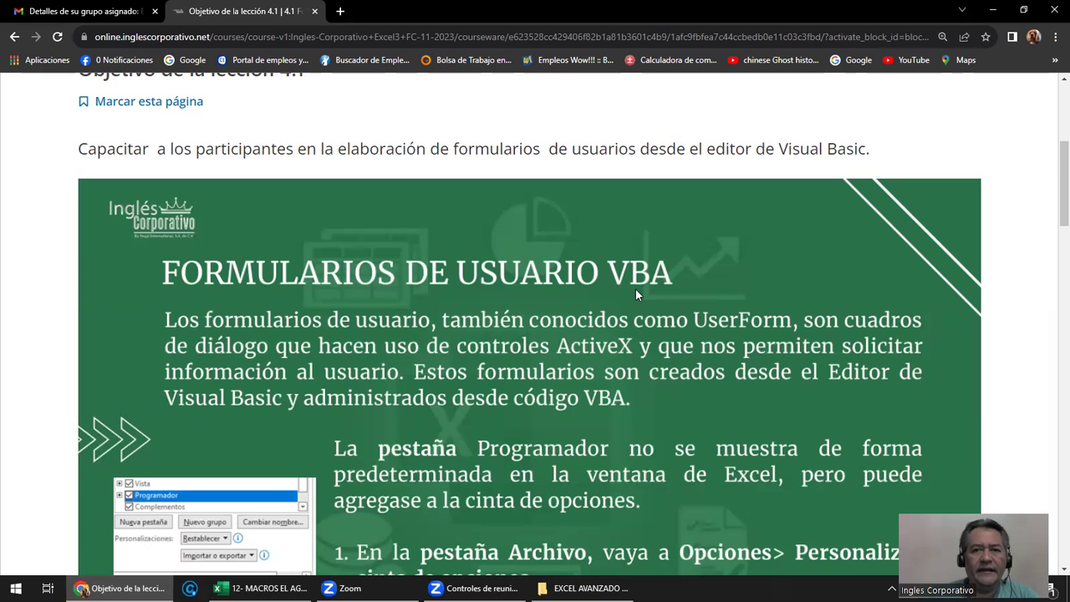
# - Read the lesson down to 'Crear un formulario en Excel', then minimize Chrome to reveal the workbook
pyautogui.scroll(-2, 636, 290)
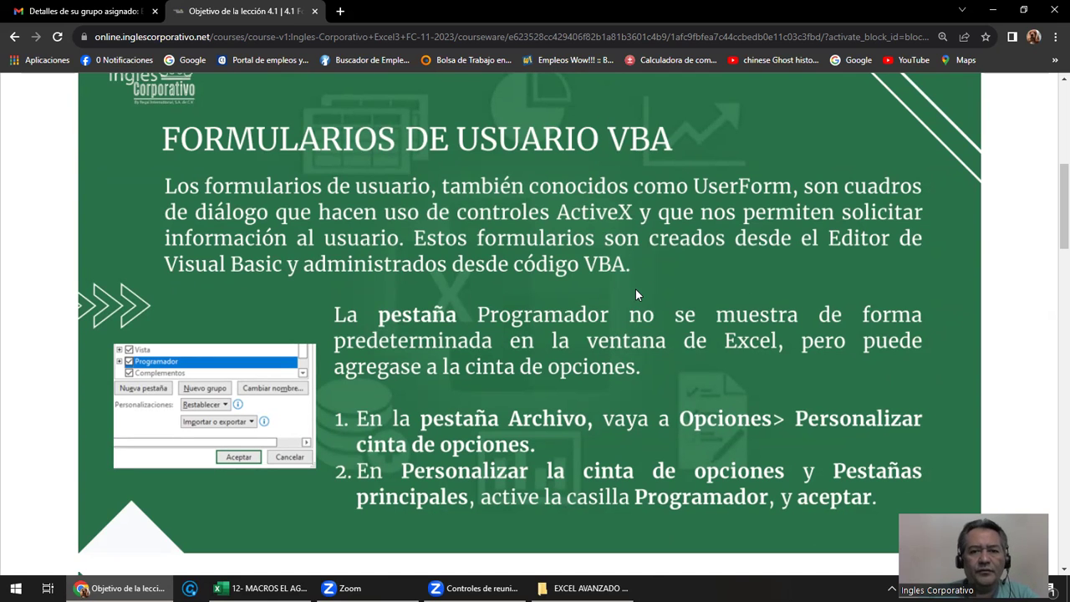
pyautogui.scroll(-4, 635, 289)
pyautogui.scroll(-3, 635, 298)
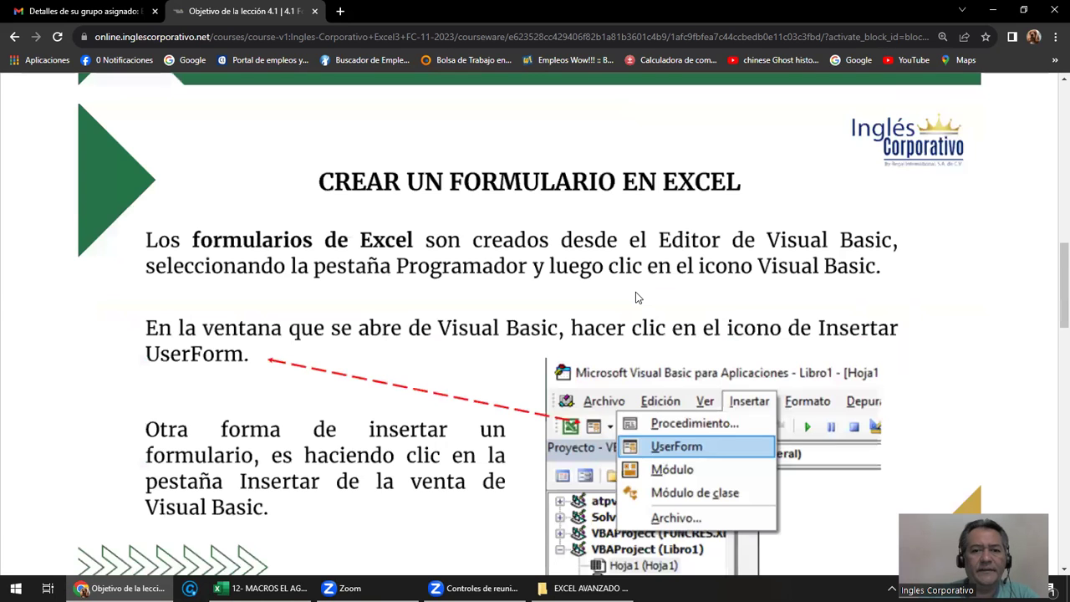
pyautogui.scroll(-1, 635, 297)
pyautogui.scroll(1, 635, 291)
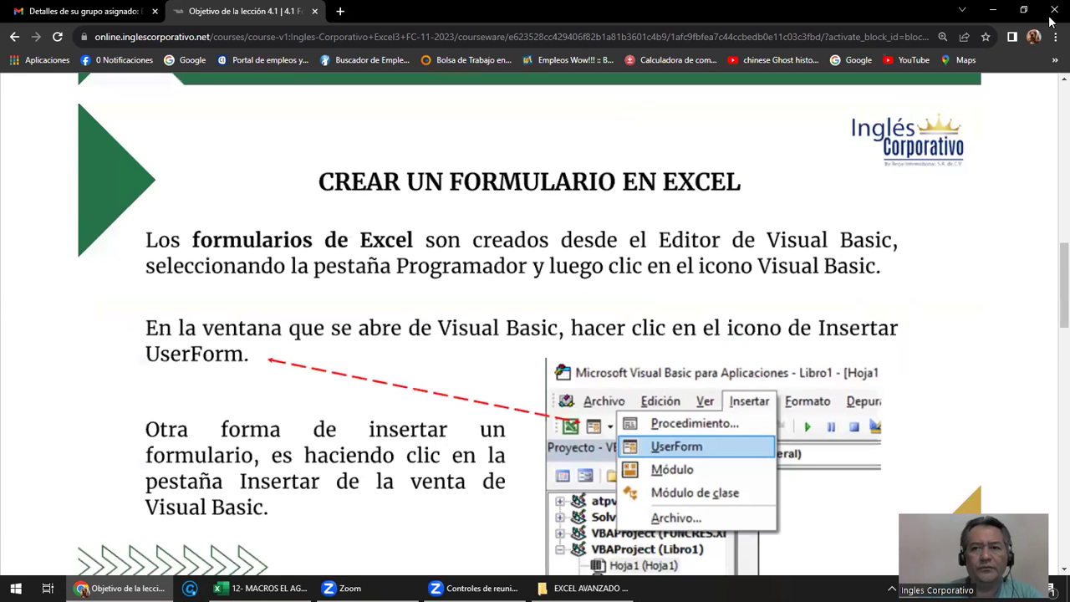
pyautogui.click(992, 10)
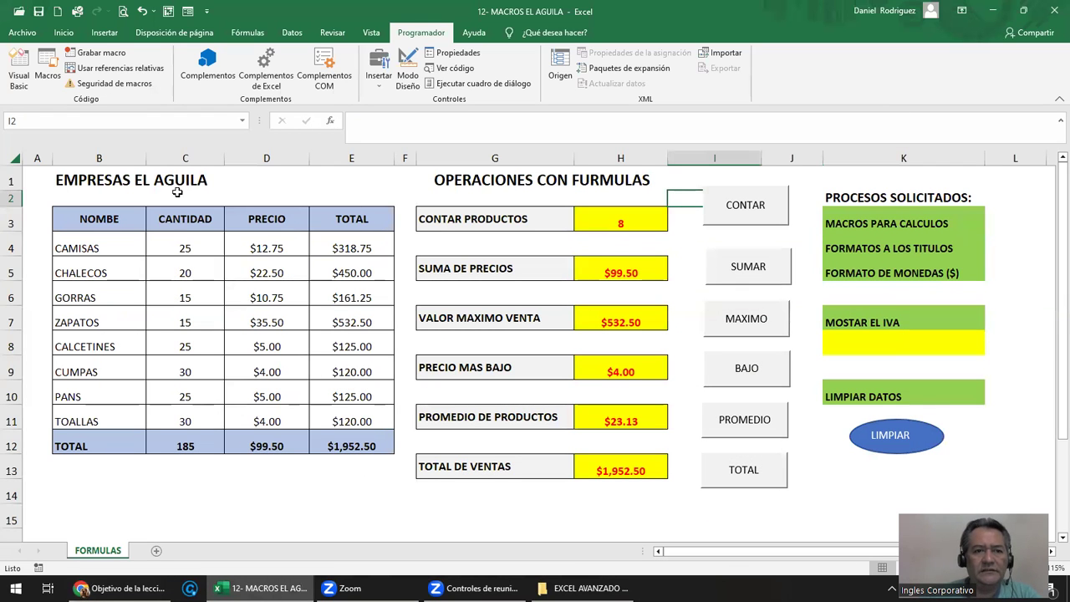
pyautogui.click(175, 221)
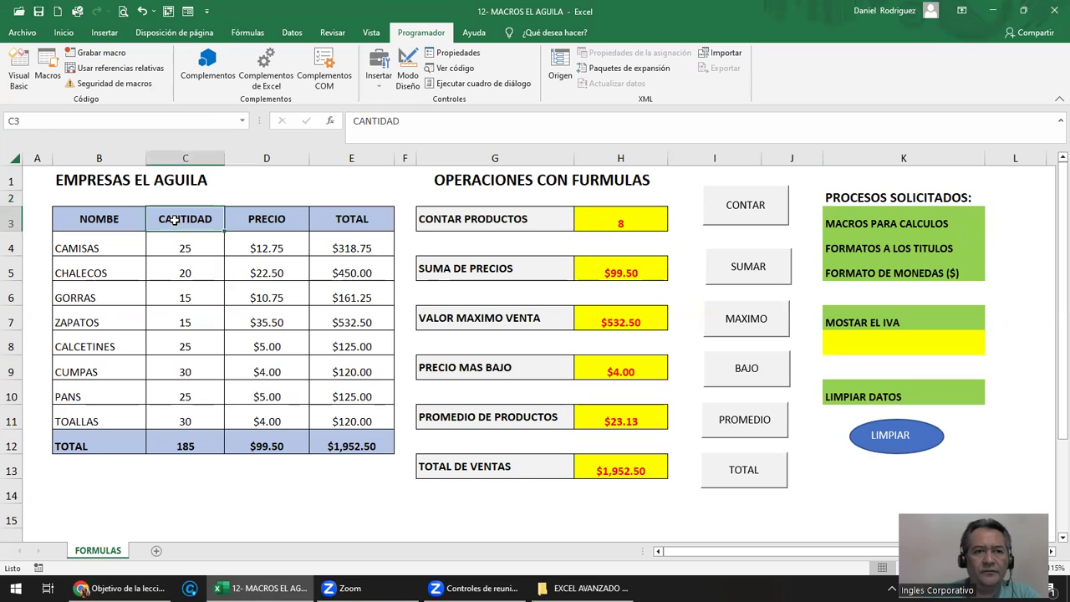
pyautogui.click(188, 12)
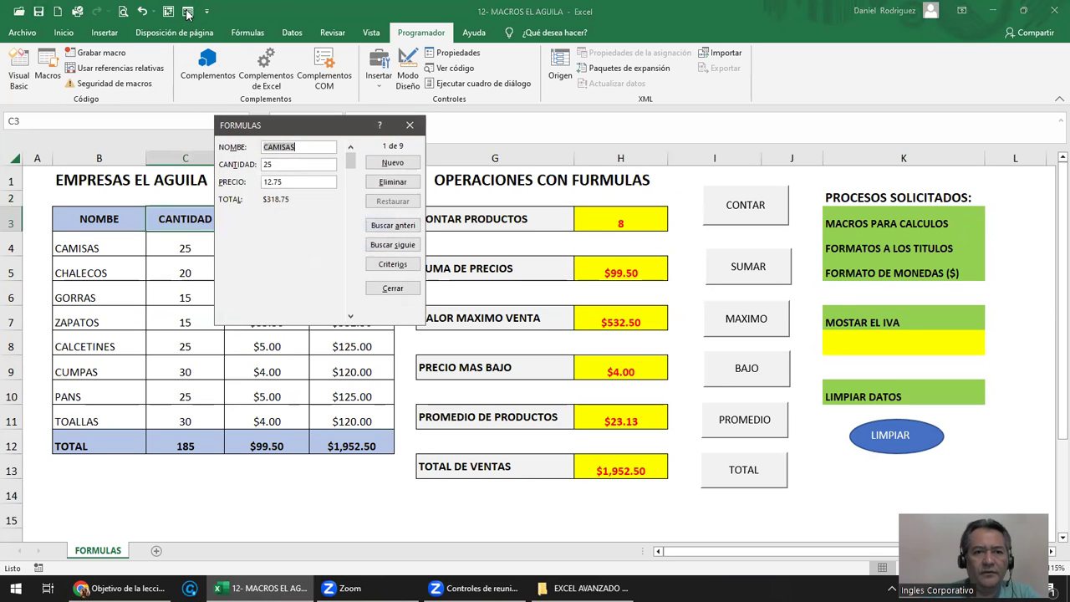
pyautogui.moveTo(327, 126); pyautogui.dragTo(536, 154)
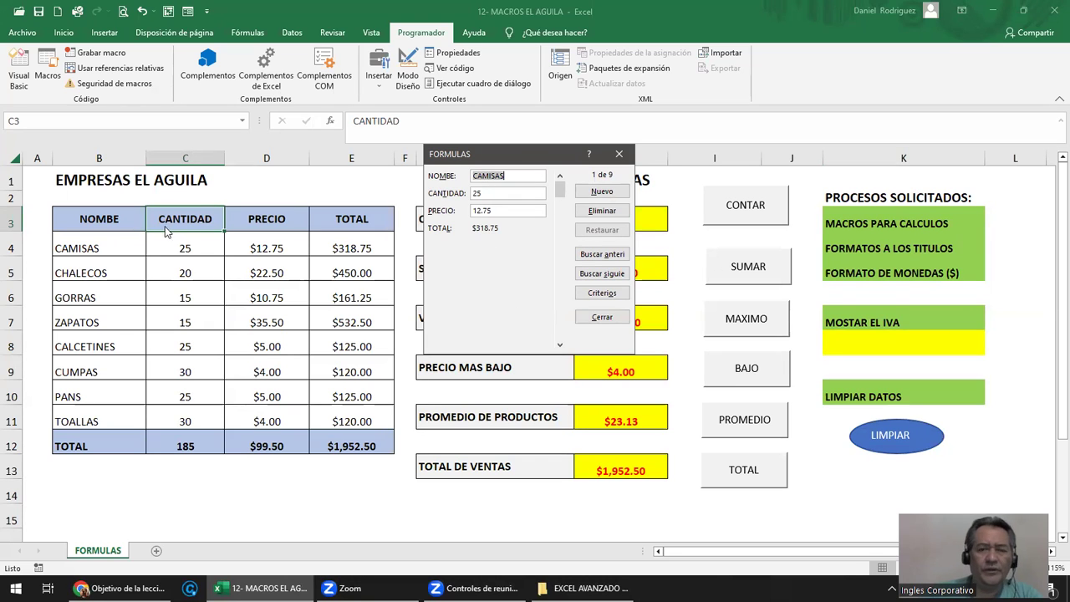
pyautogui.click(619, 154)
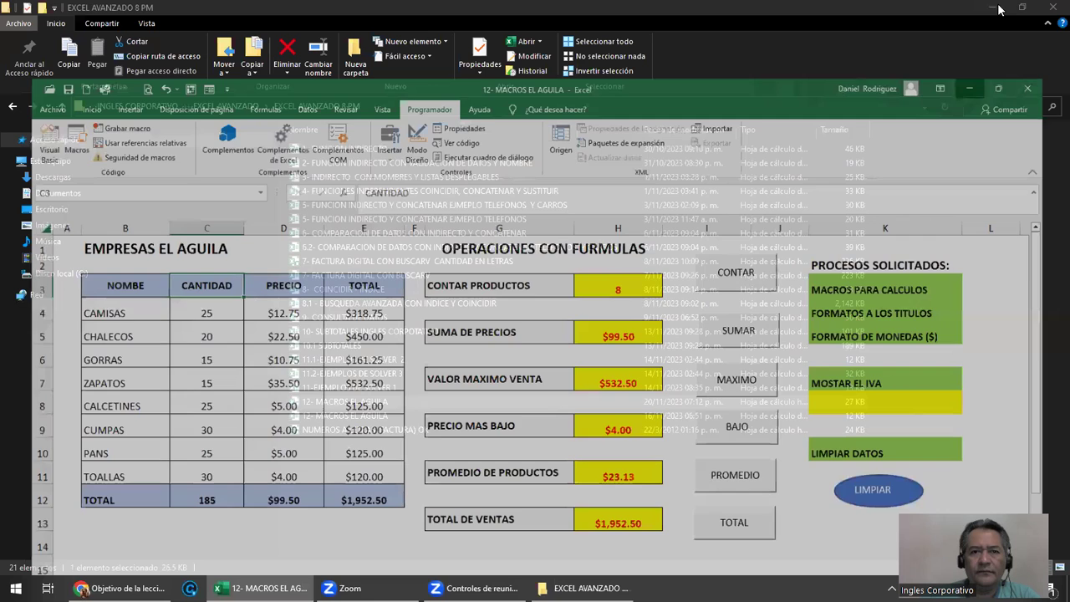
# - Open Guía práctica 5_ INGRESO DE DATOS 2023 from the desktop CODIGOS CLASE 5 folder
pyautogui.click(999, 10)
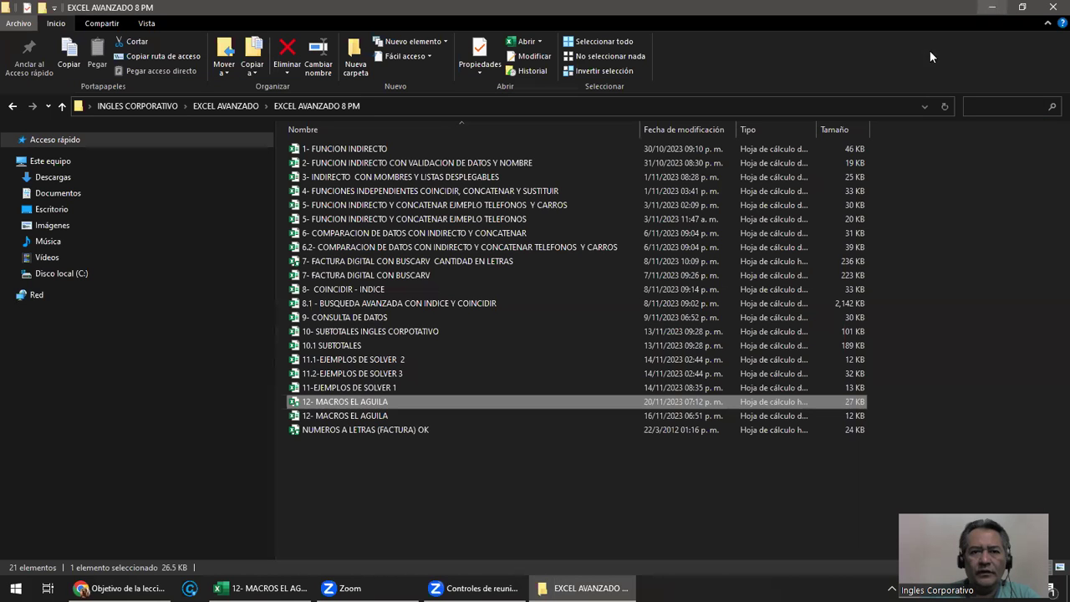
pyautogui.click(995, 9)
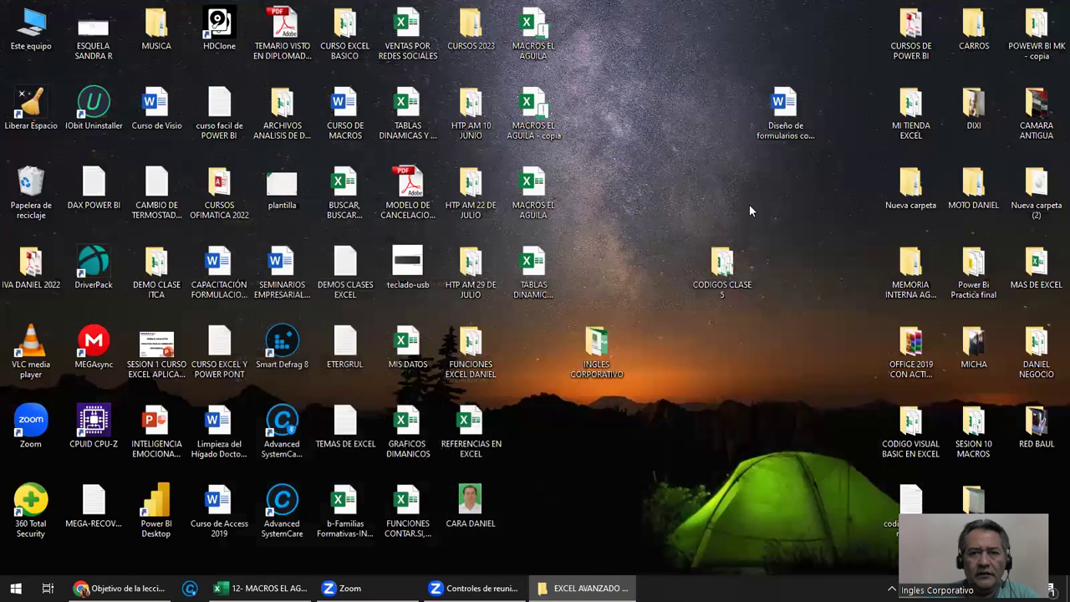
pyautogui.doubleClick(711, 262)
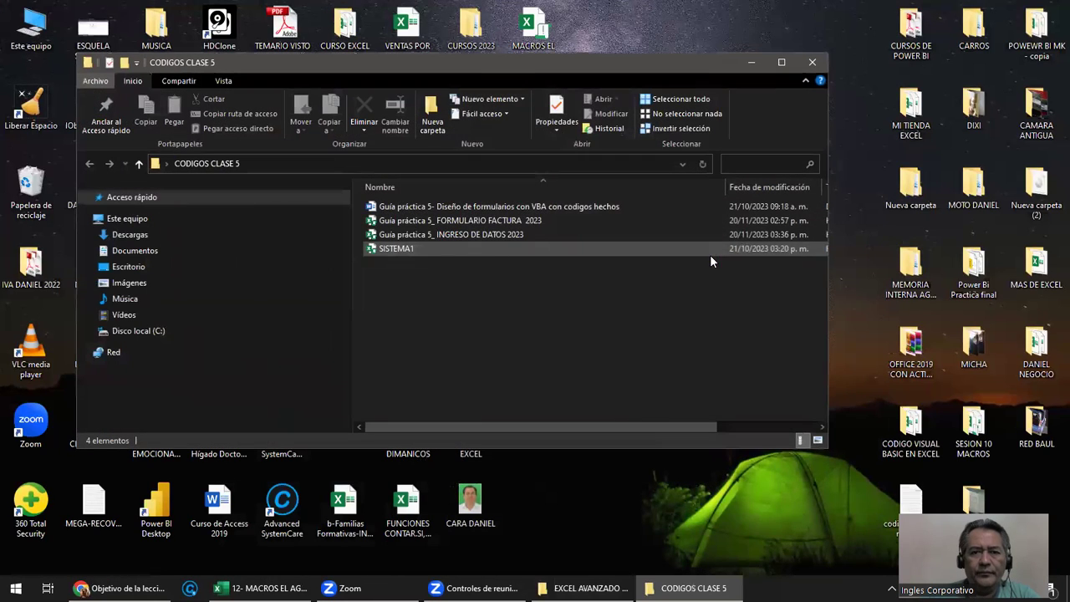
pyautogui.doubleClick(480, 239)
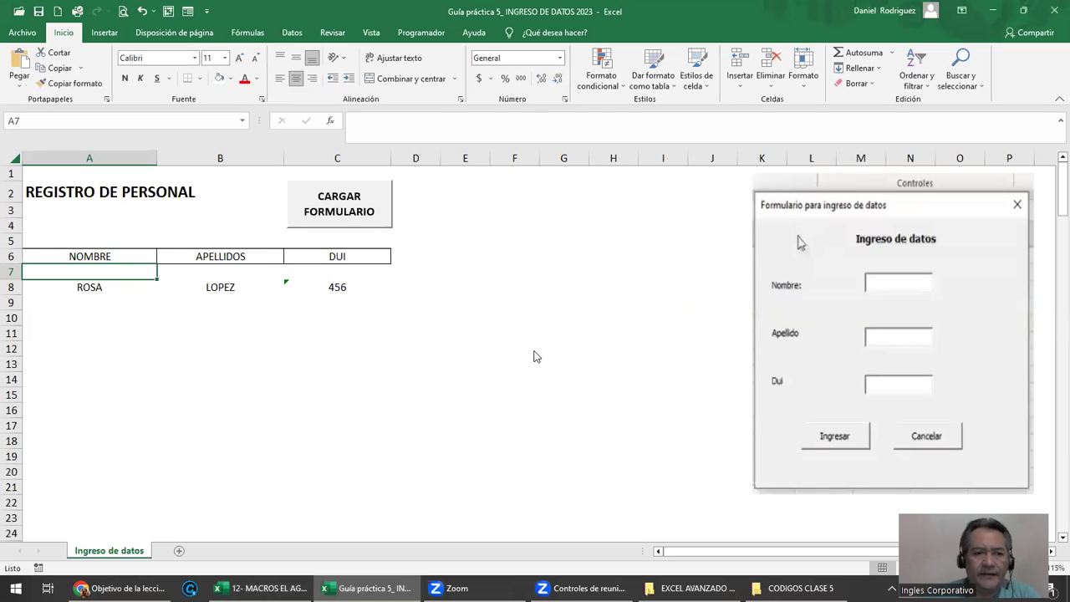
pyautogui.click(85, 260)
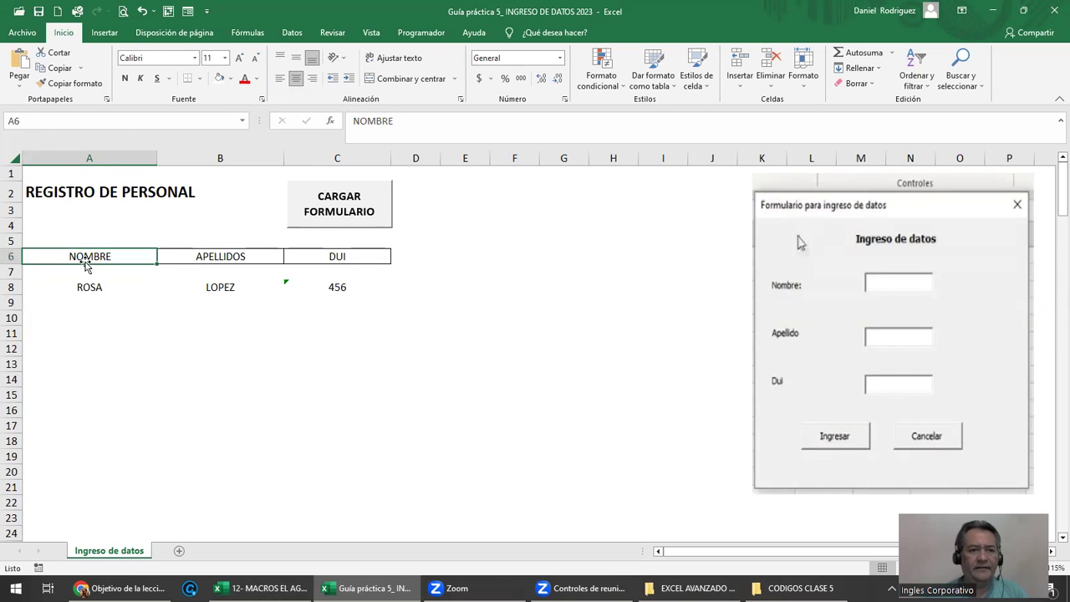
pyautogui.click(109, 152)
pyautogui.moveTo(109, 152); pyautogui.dragTo(196, 159)
pyautogui.click(206, 159)
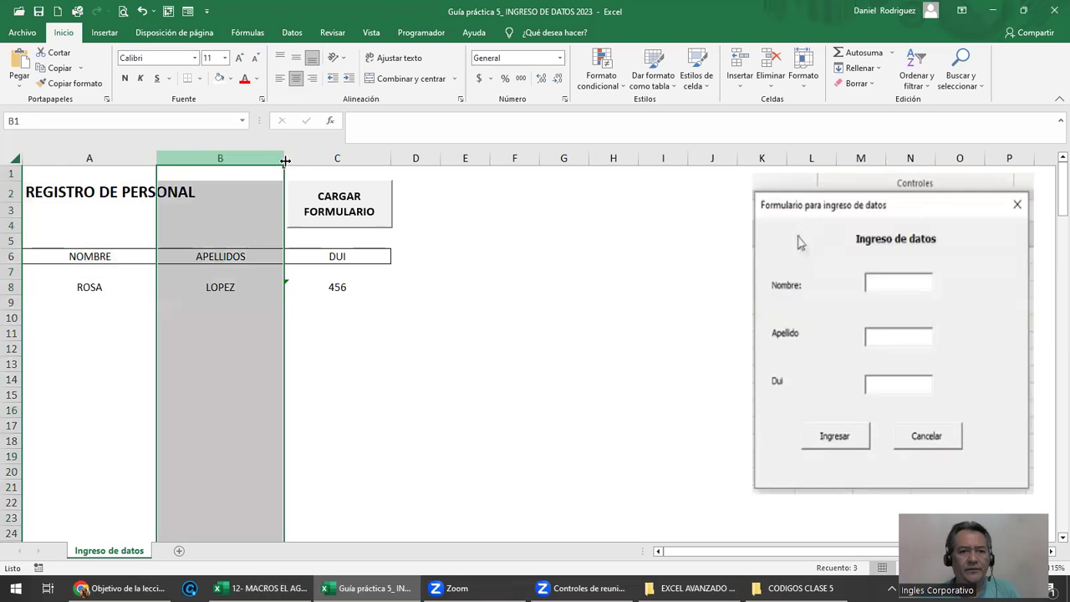
pyautogui.click(334, 155)
pyautogui.click(129, 316)
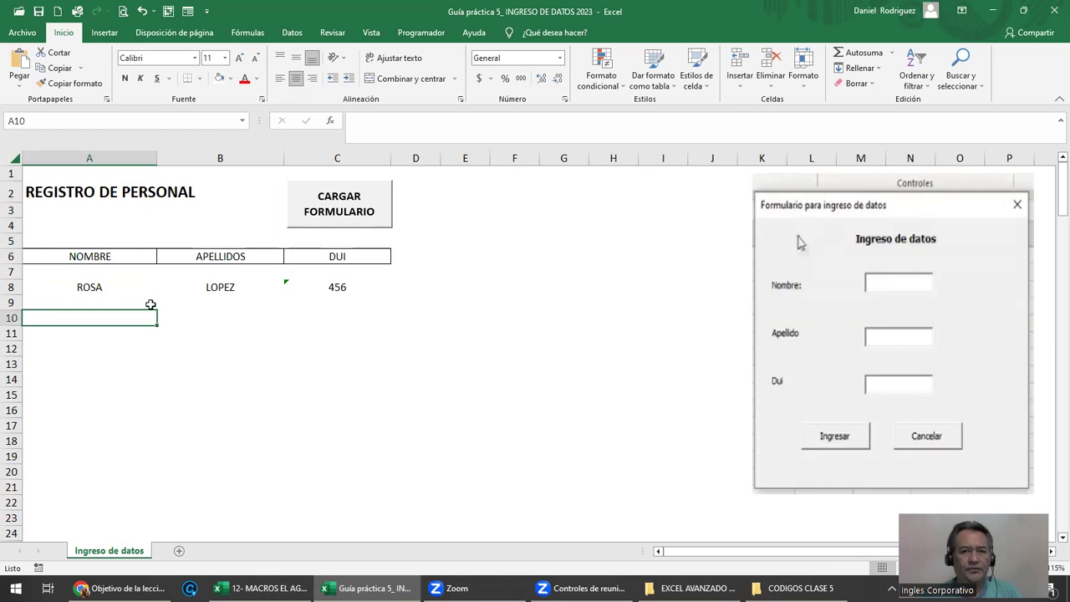
pyautogui.click(858, 232)
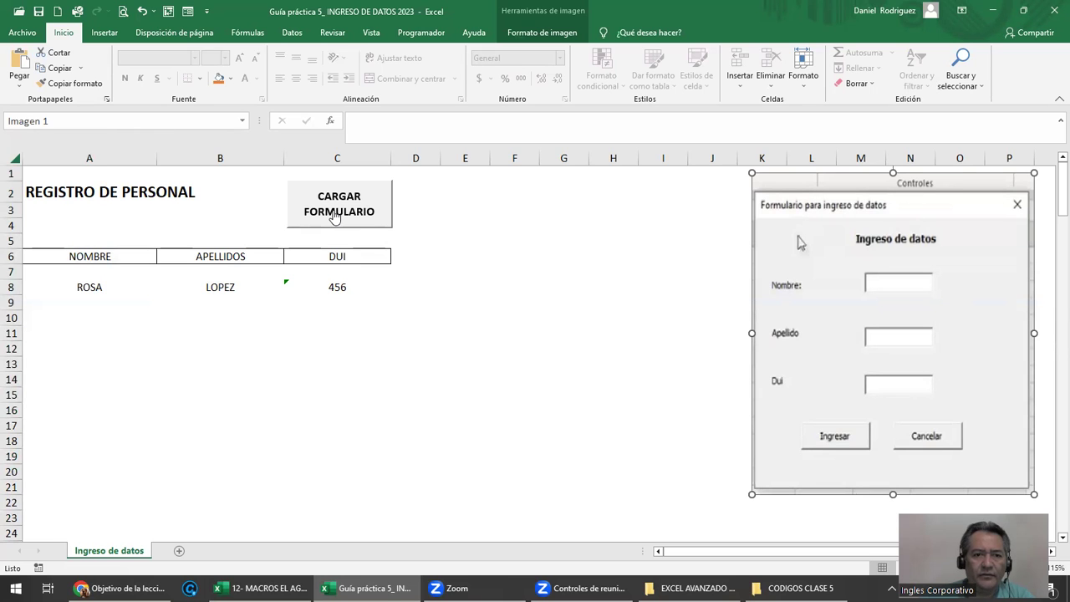
# - Open the employee form, enter a test name, surname and DUI, then cancel and acknowledge the message
pyautogui.click(335, 217)
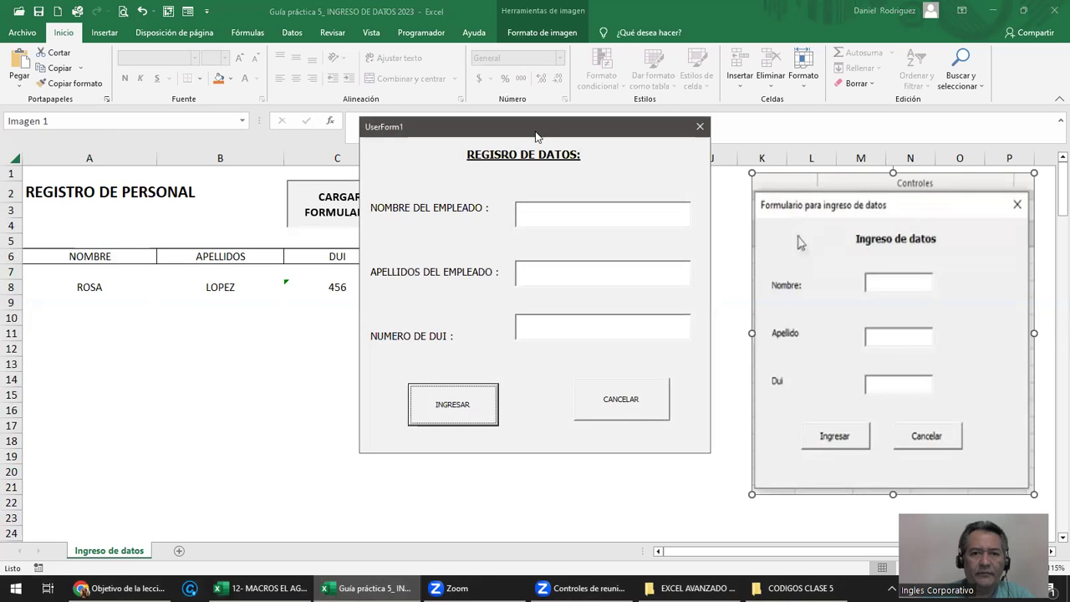
pyautogui.moveTo(543, 136); pyautogui.dragTo(610, 154)
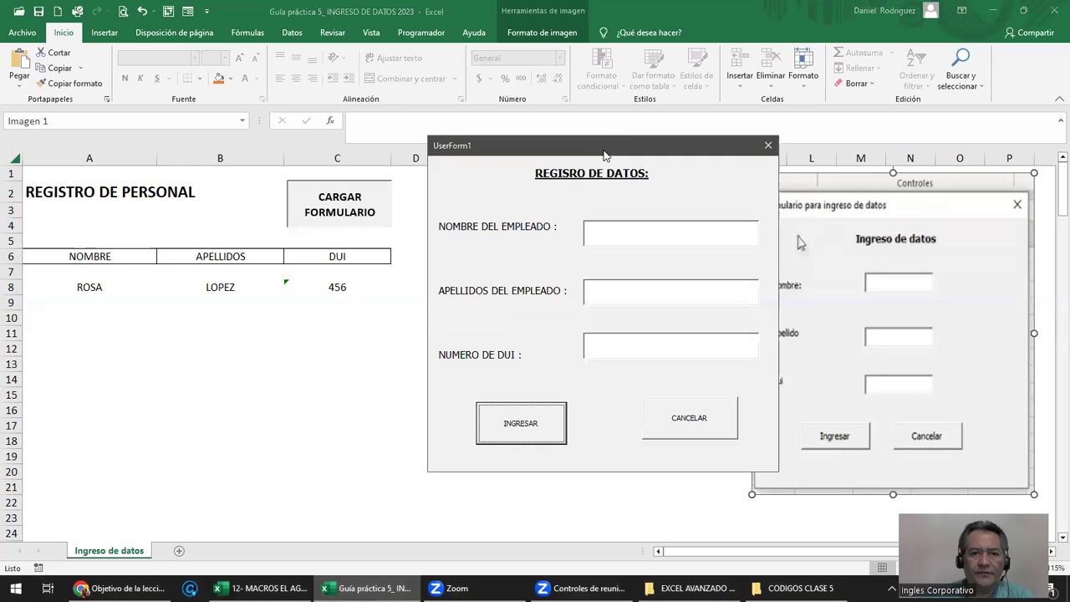
pyautogui.click(586, 237)
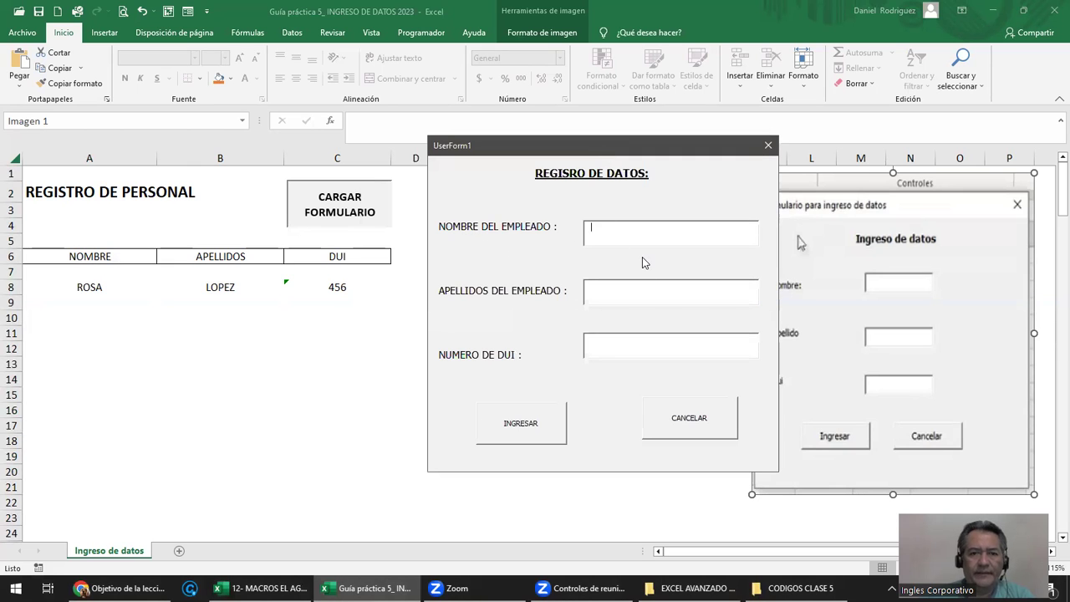
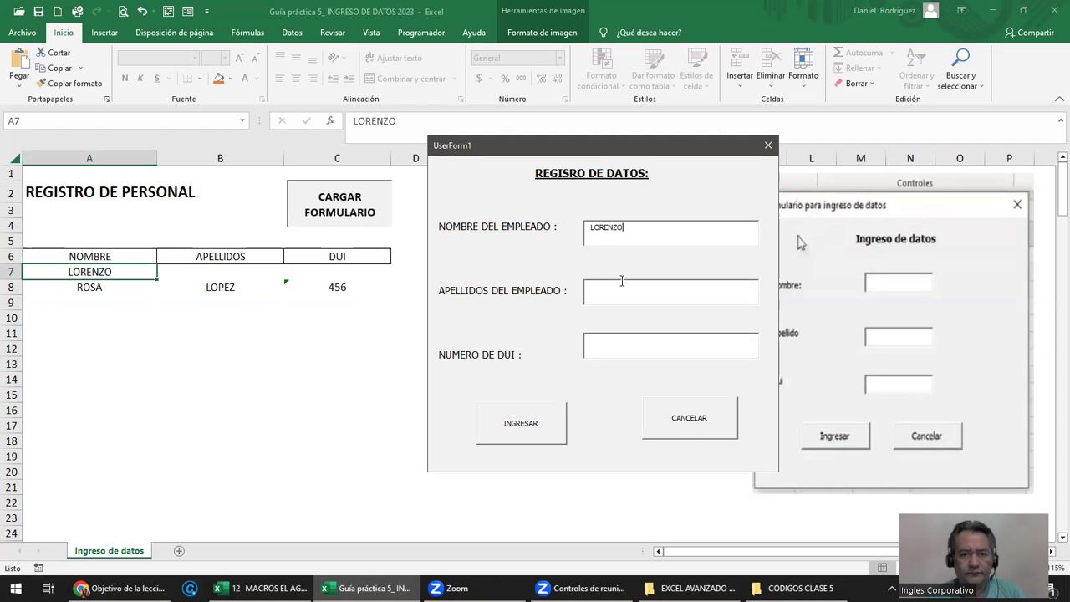
pyautogui.click(622, 299)
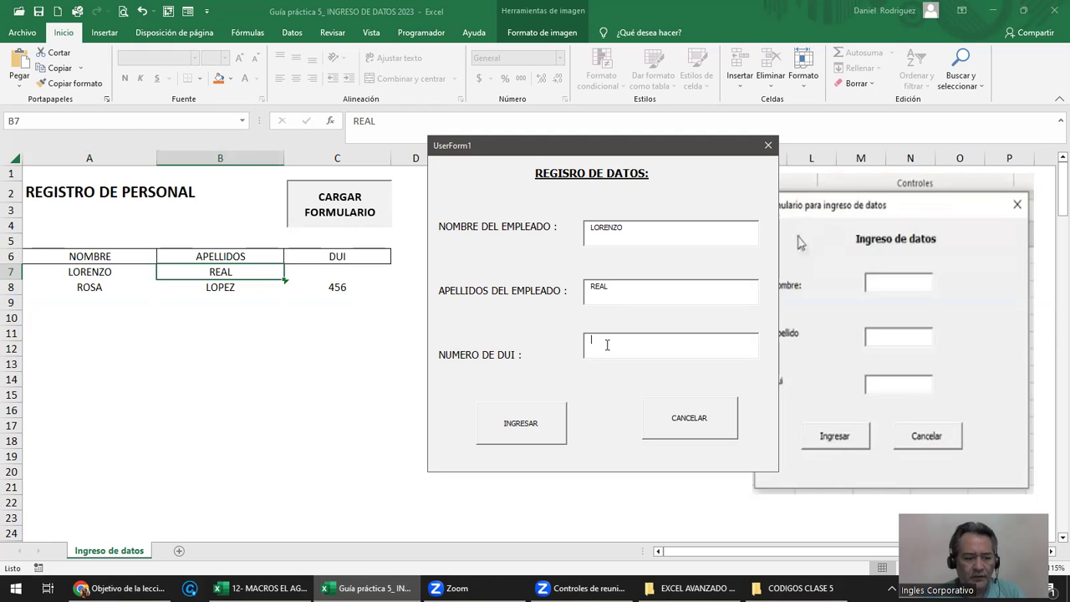
pyautogui.write('12345678')
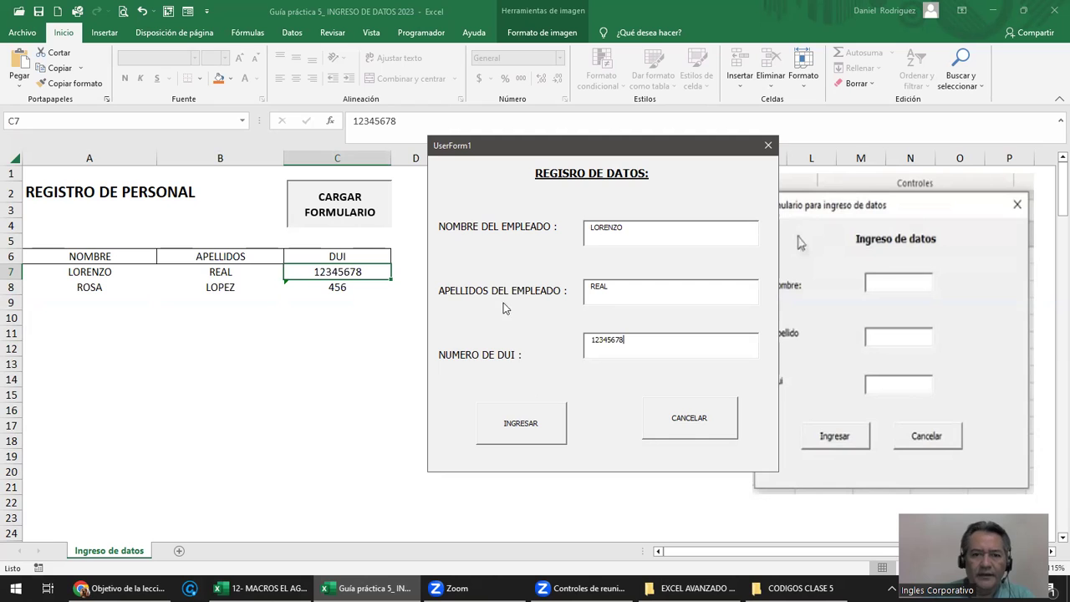
pyautogui.click(698, 414)
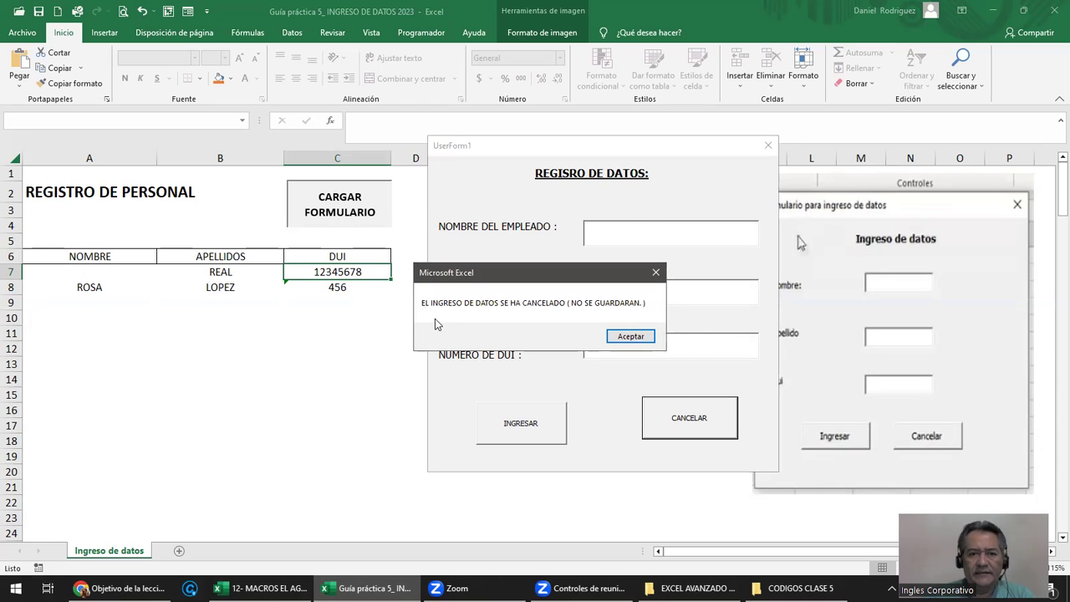
pyautogui.click(623, 335)
# - Register test employee ABC XX with DUI 123 through the form and confirm
pyautogui.click(613, 235)
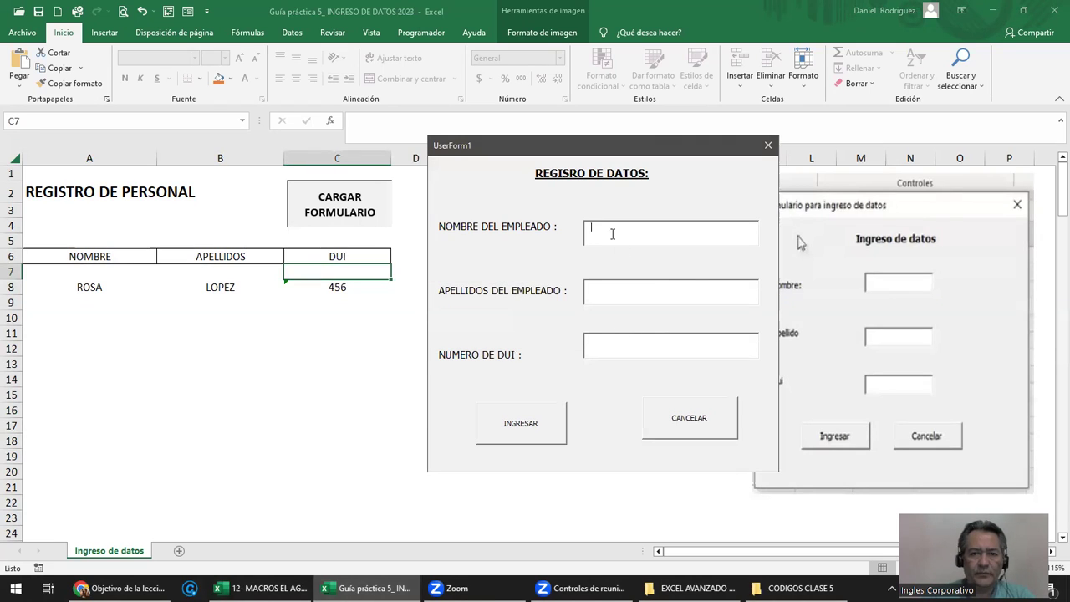
pyautogui.write('ABC')
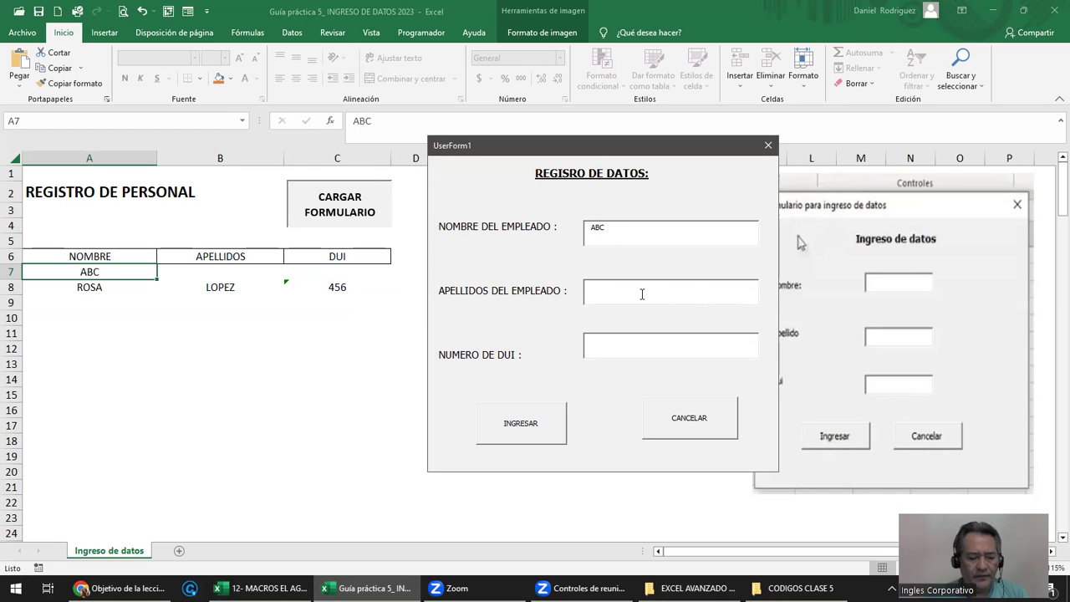
pyautogui.click(642, 293)
pyautogui.write('XX')
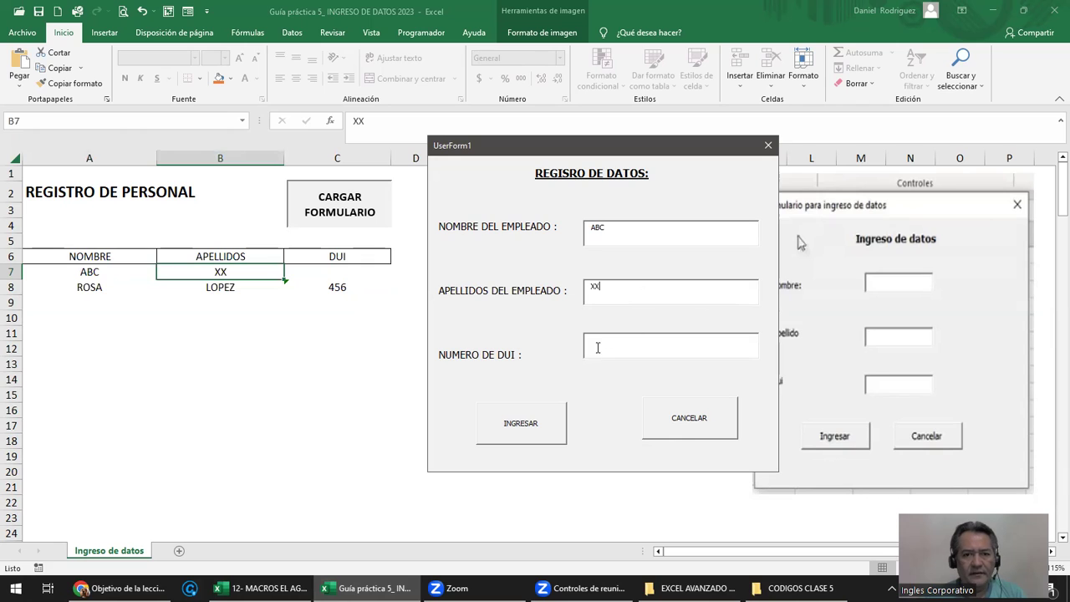
pyautogui.write('1')
pyautogui.write('3')
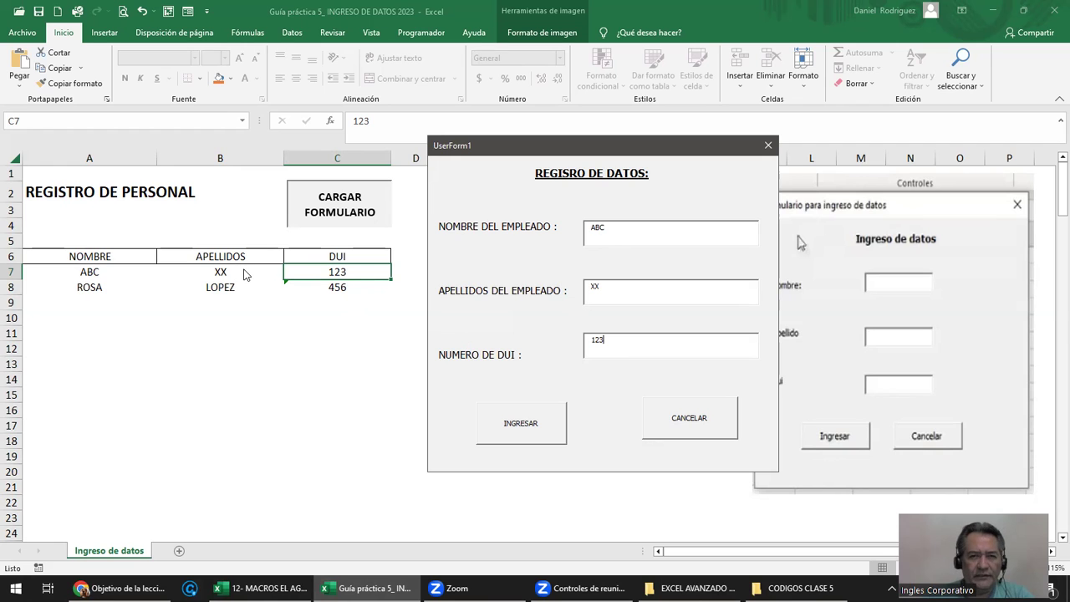
pyautogui.click(530, 429)
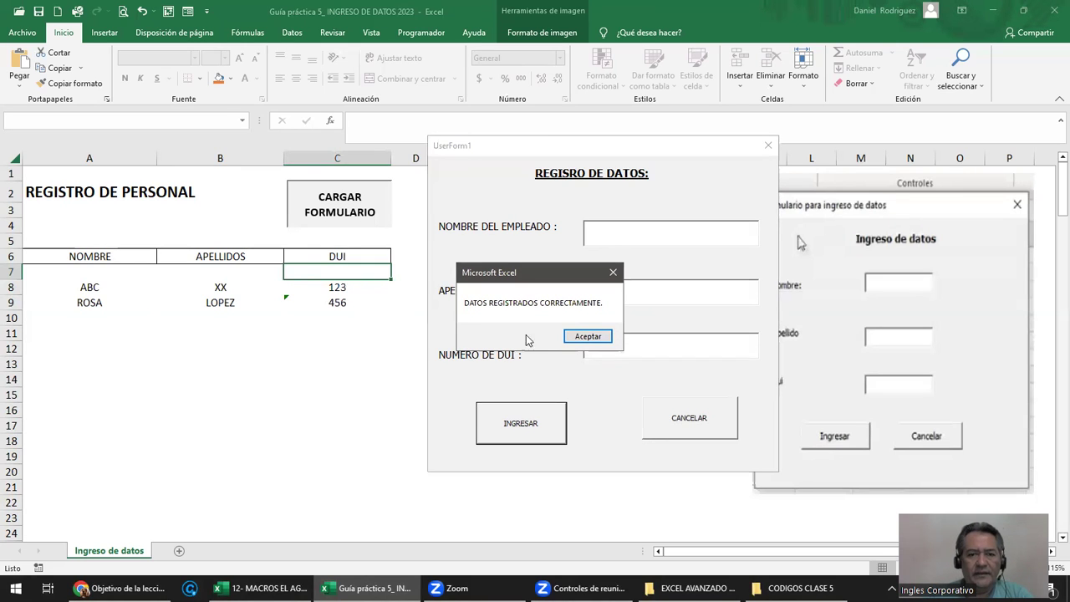
pyautogui.click(576, 338)
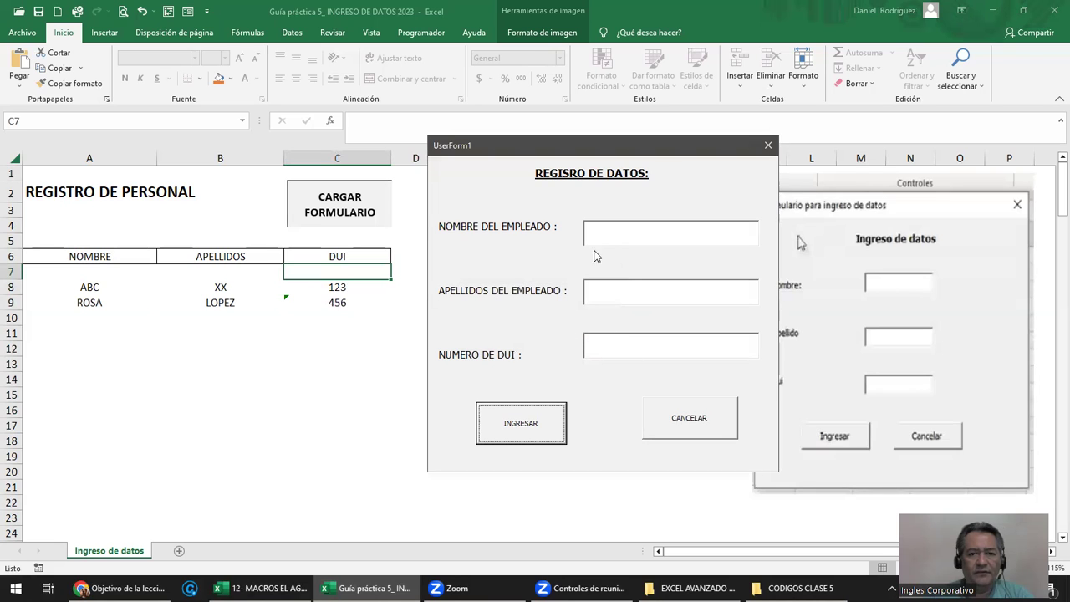
# - Register test employee AAA BBB with DUI 1234 and confirm
pyautogui.click(622, 235)
pyautogui.write('AAA')
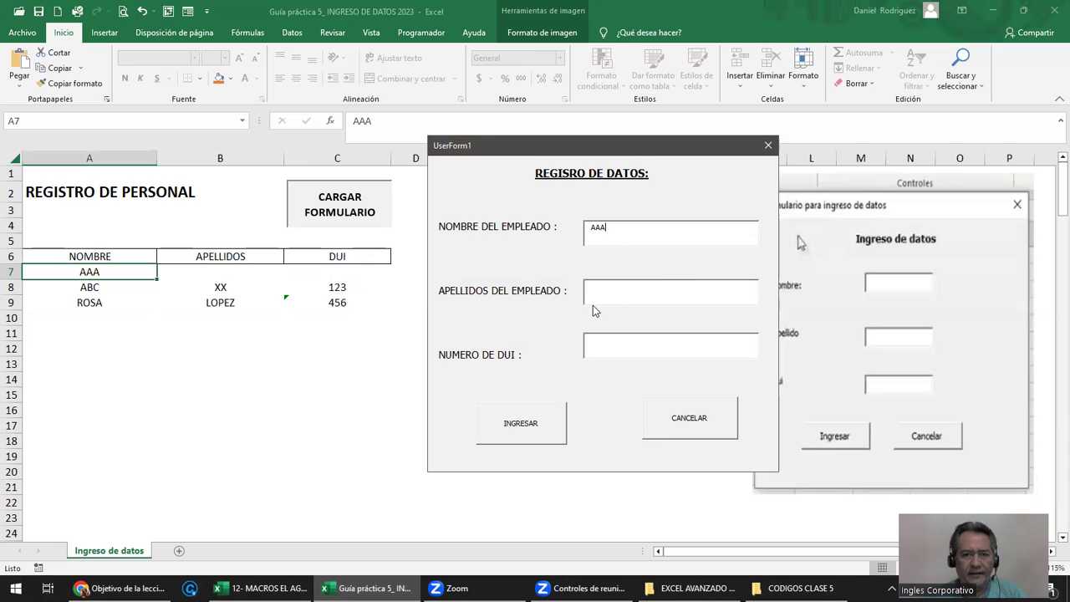
pyautogui.write('B')
pyautogui.press('BackSpace')
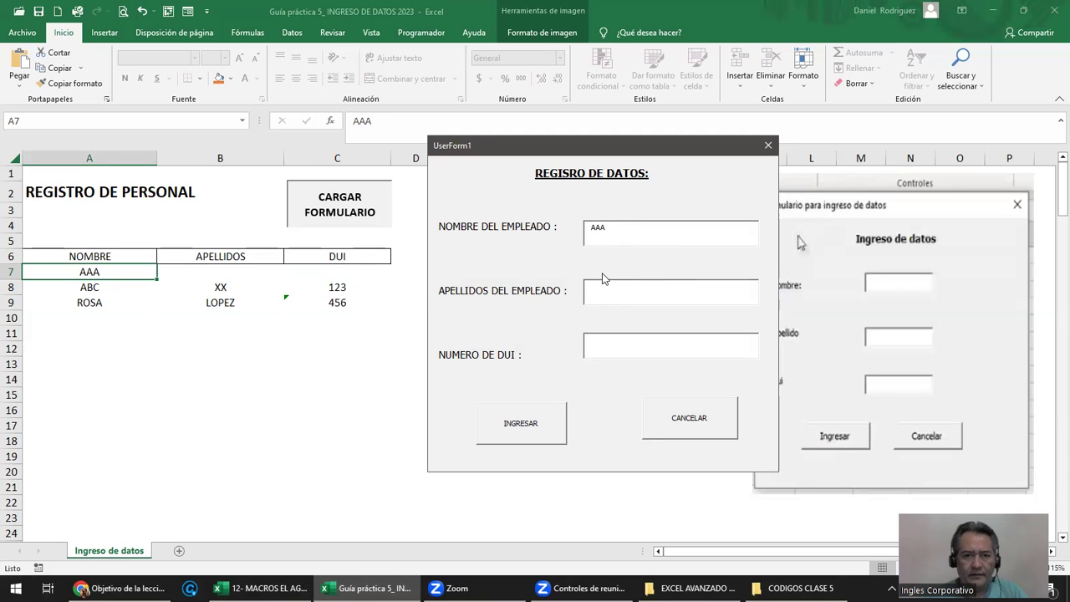
pyautogui.write('BBB')
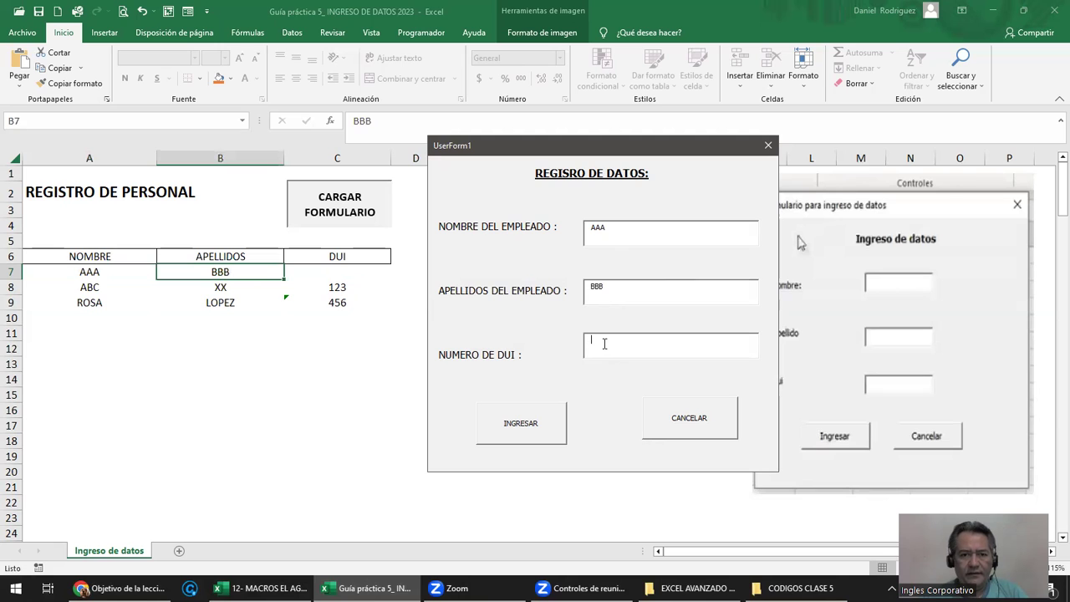
pyautogui.press('Tab')
pyautogui.write('1234')
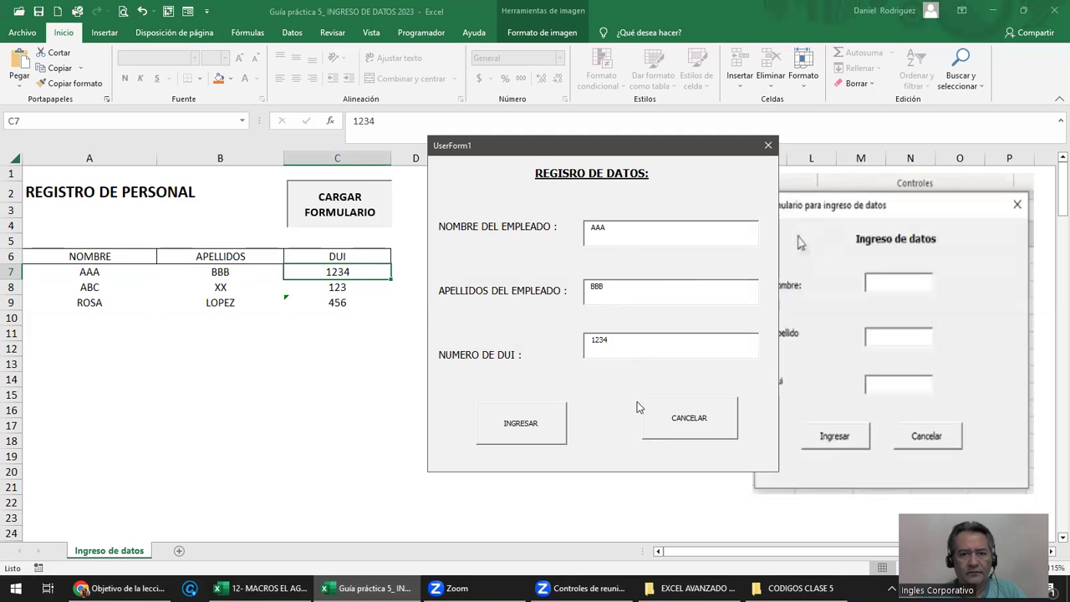
pyautogui.click(549, 432)
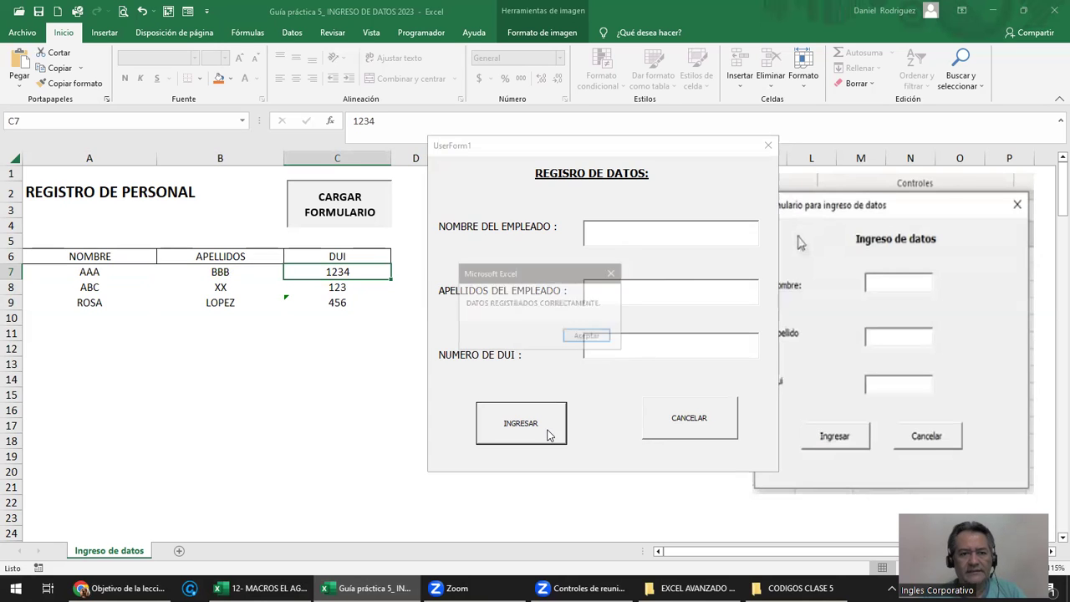
pyautogui.click(588, 338)
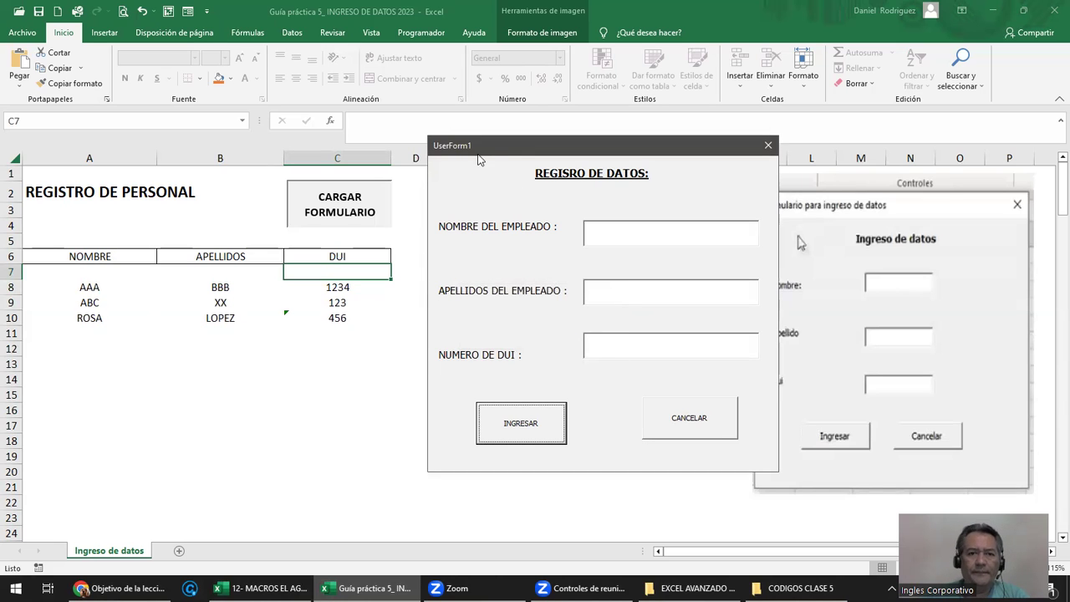
# - Move the data-entry form further right and bring the Chrome course page forward
pyautogui.moveTo(494, 149); pyautogui.dragTo(576, 152)
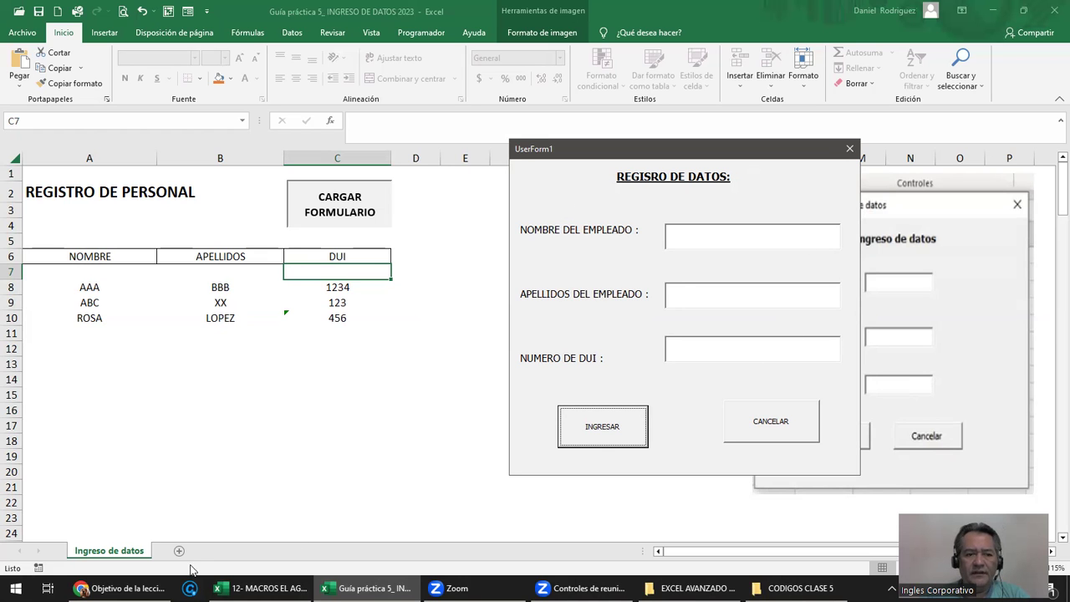
pyautogui.moveTo(167, 586)
pyautogui.click(117, 527)
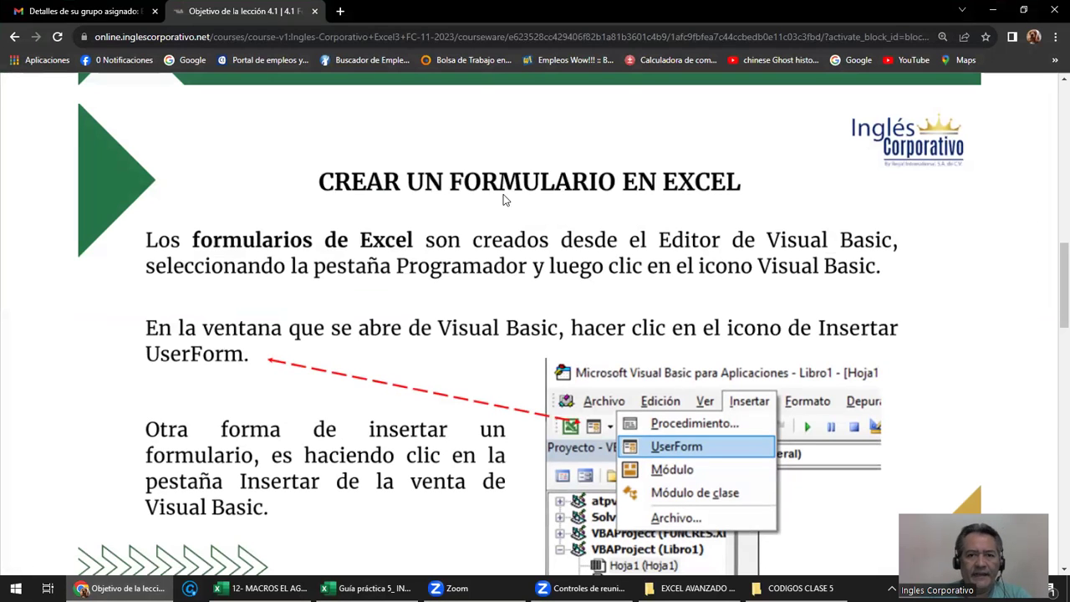
# - Scroll through the lesson 4.1 page on creating user forms in Excel
pyautogui.scroll(-1, 624, 222)
pyautogui.scroll(-2, 624, 222)
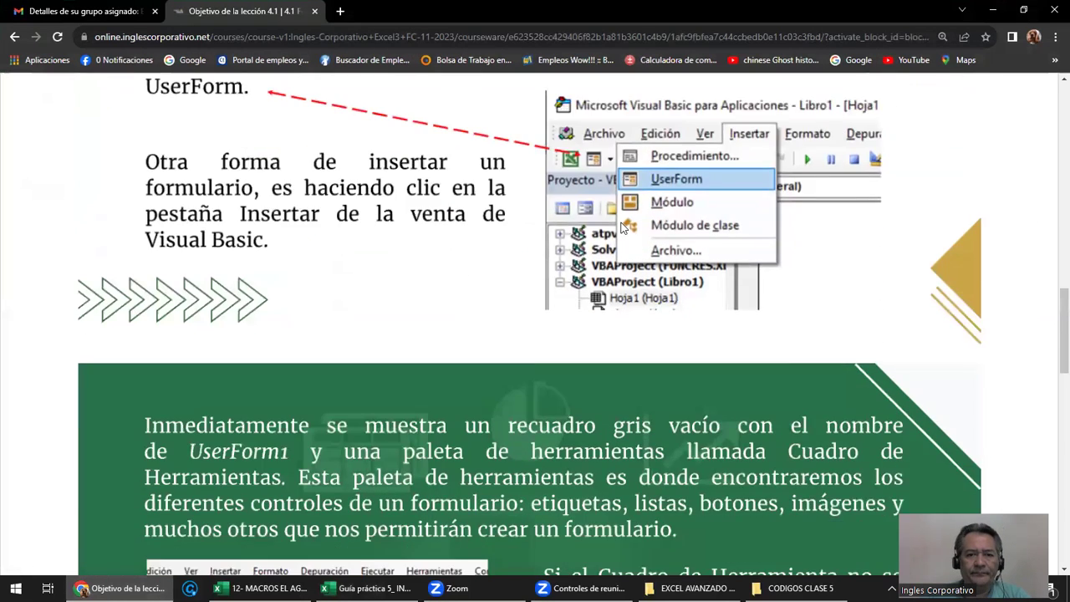
pyautogui.scroll(-2, 623, 222)
pyautogui.scroll(-1, 622, 228)
pyautogui.scroll(-3, 622, 228)
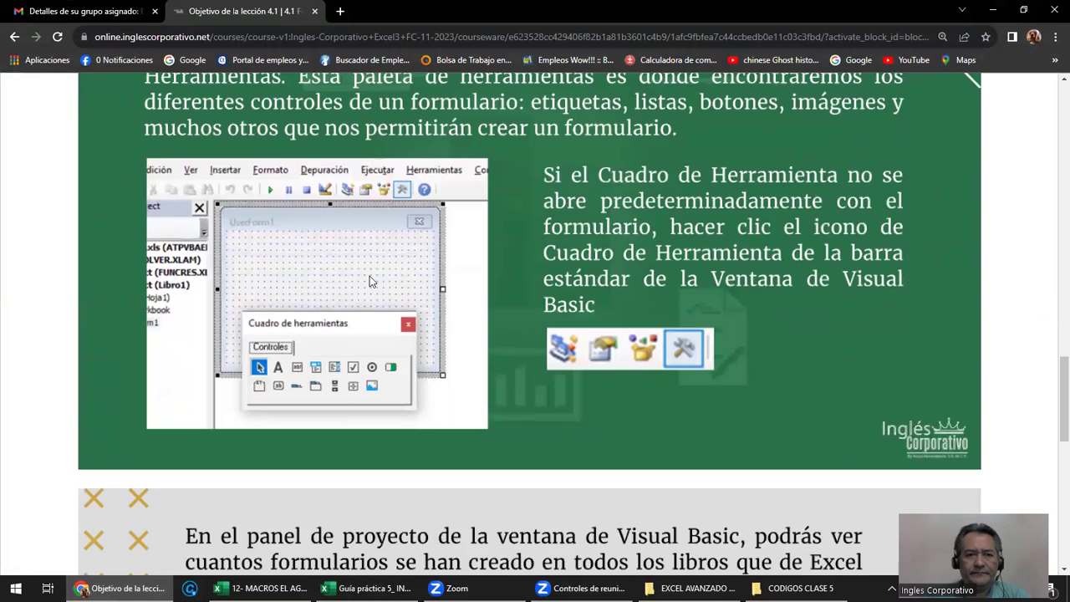
pyautogui.scroll(-2, 403, 267)
pyautogui.scroll(-1, 403, 268)
pyautogui.scroll(-2, 403, 264)
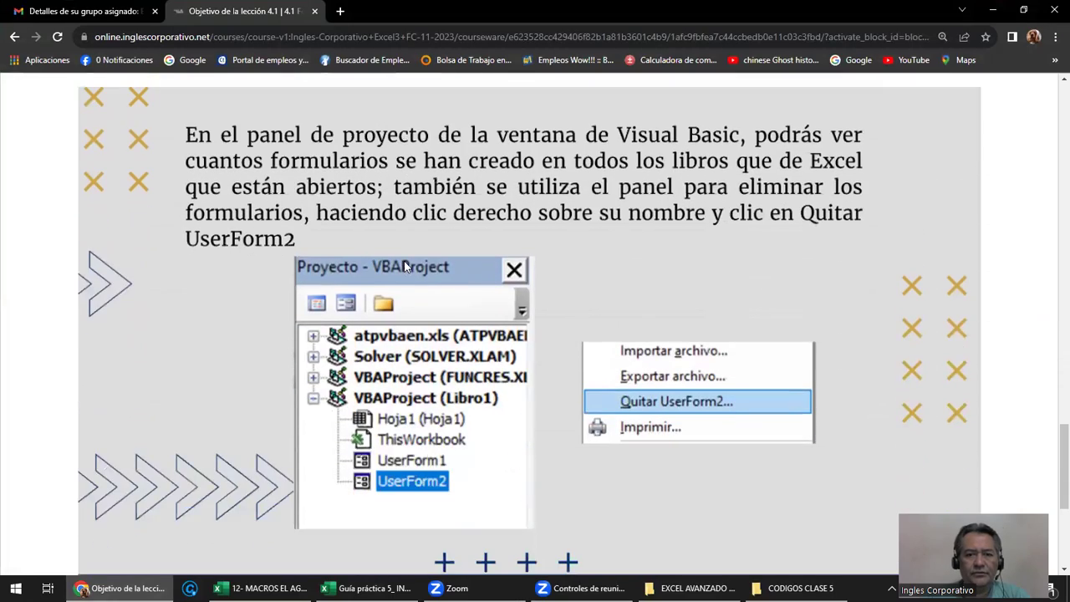
pyautogui.scroll(2, 404, 266)
pyautogui.scroll(5, 404, 266)
pyautogui.scroll(5, 404, 266)
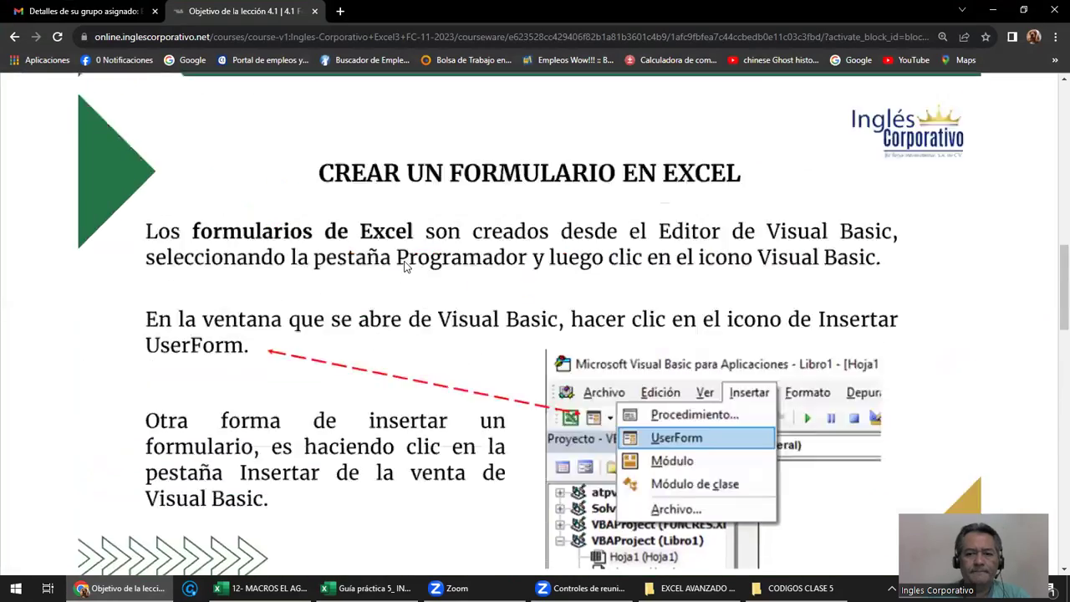
pyautogui.scroll(6, 405, 266)
pyautogui.scroll(1, 404, 266)
pyautogui.scroll(2, 404, 266)
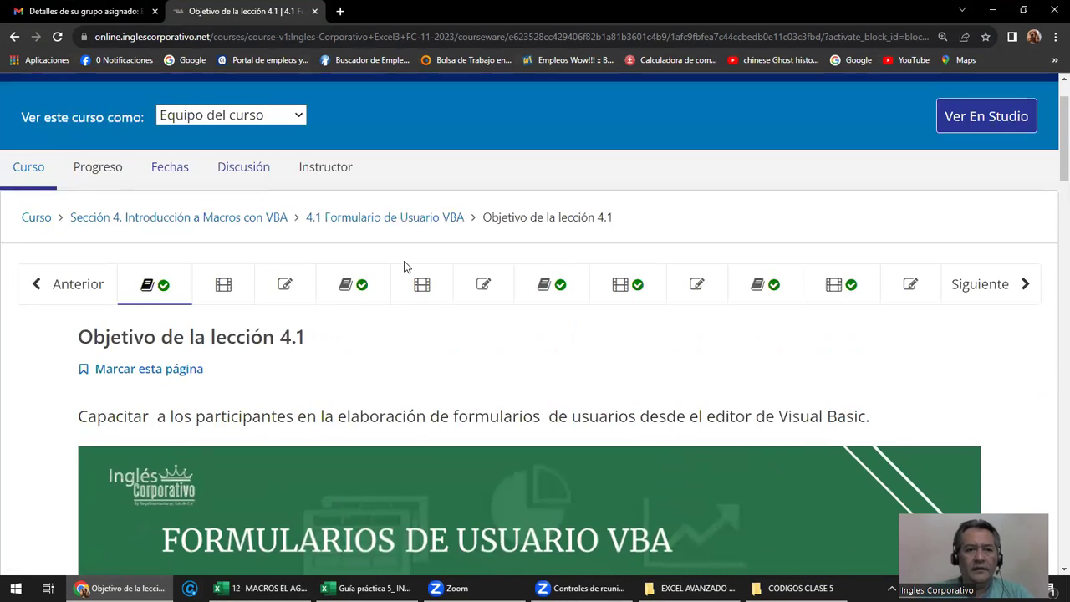
pyautogui.scroll(-3, 403, 266)
# - Return to Excel and reposition the employee entry form
pyautogui.moveTo(368, 588)
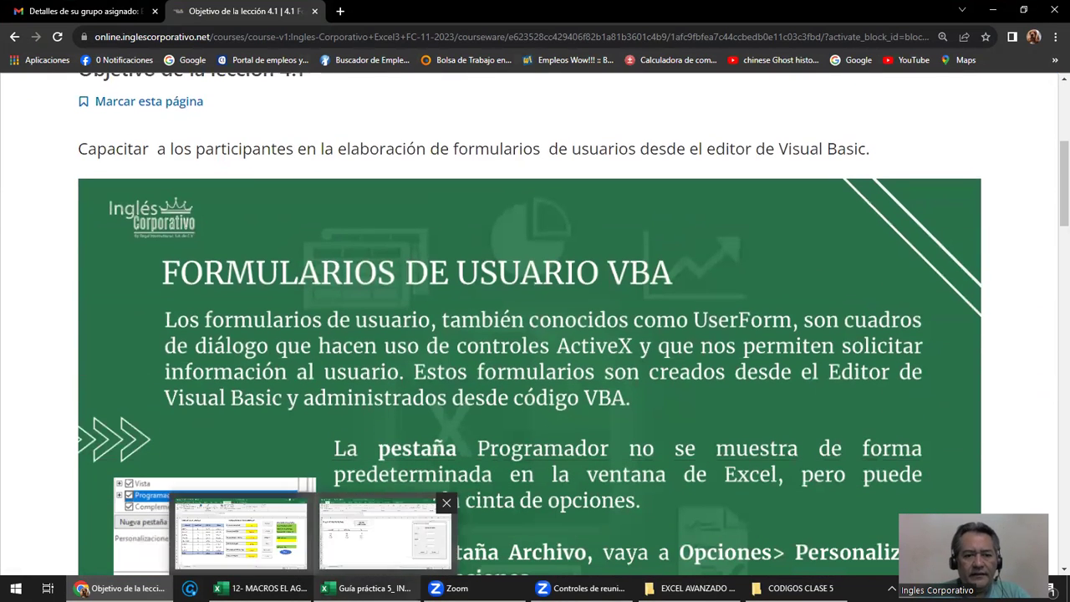
pyautogui.click(287, 545)
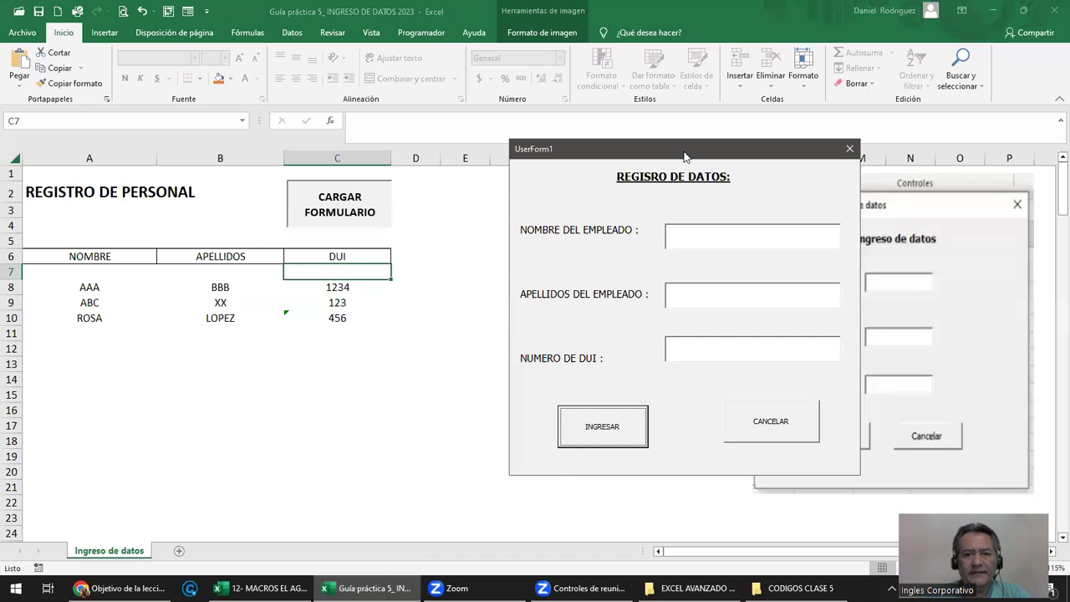
pyautogui.moveTo(684, 156); pyautogui.dragTo(568, 188)
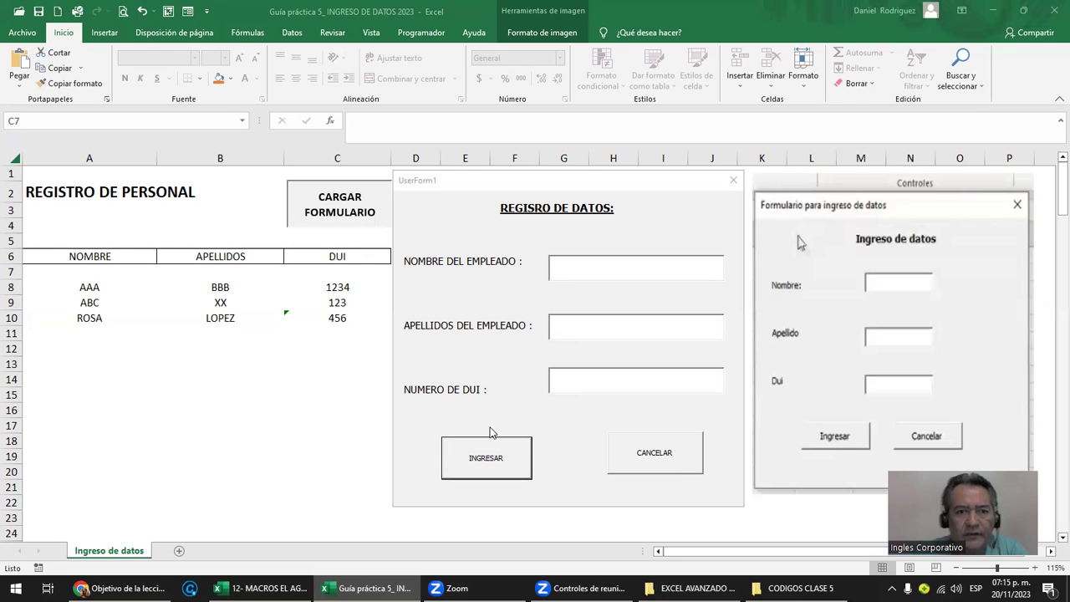
pyautogui.click(468, 191)
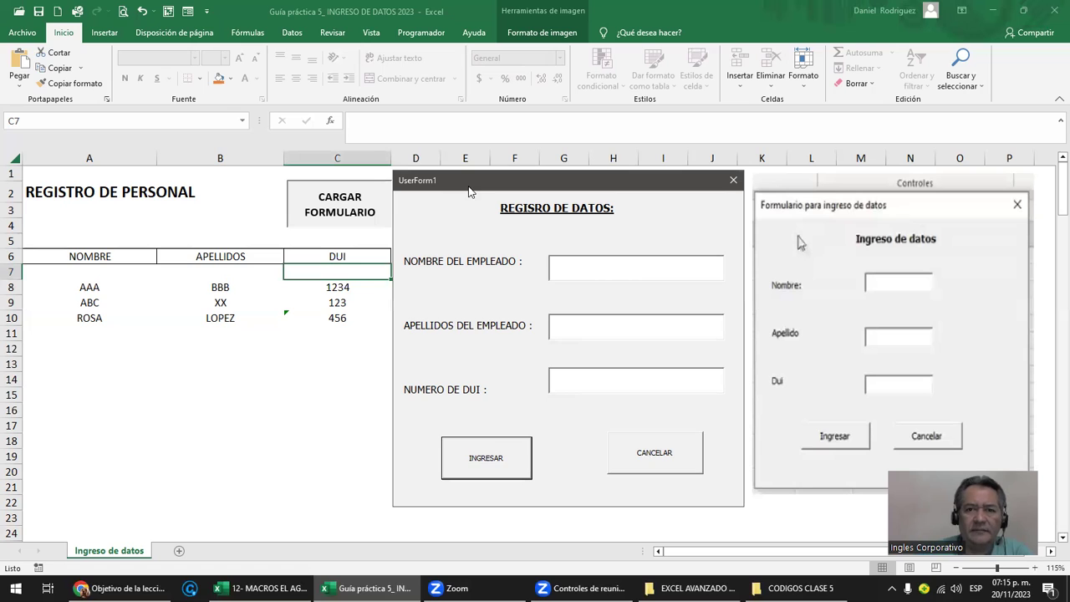
pyautogui.moveTo(468, 191); pyautogui.dragTo(472, 194)
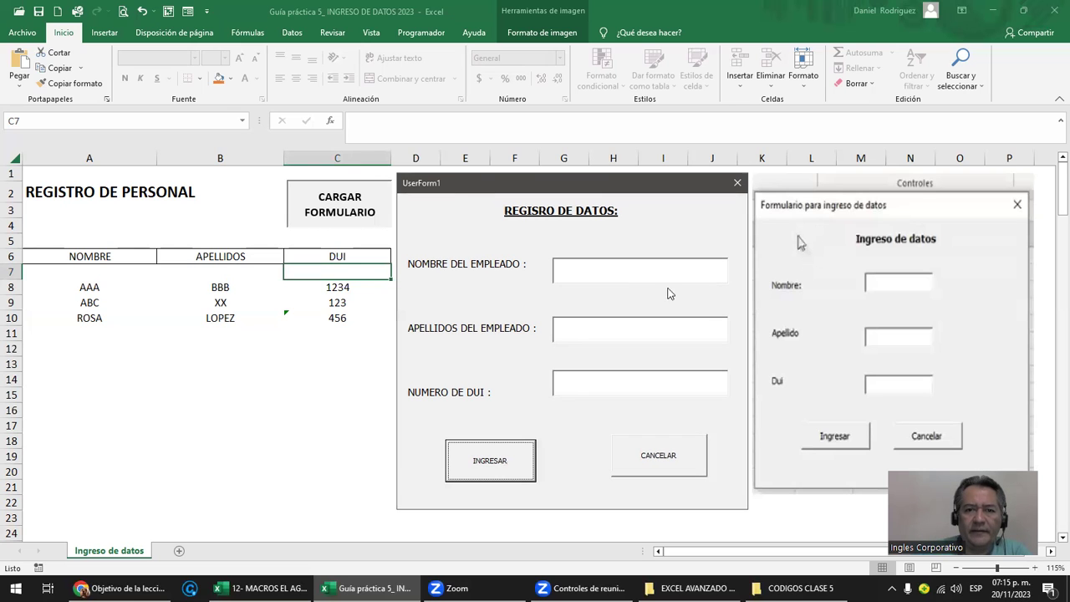
# - Cancel the data entry, acknowledge the cancellation notice, close the form and return to Chrome
pyautogui.click(660, 461)
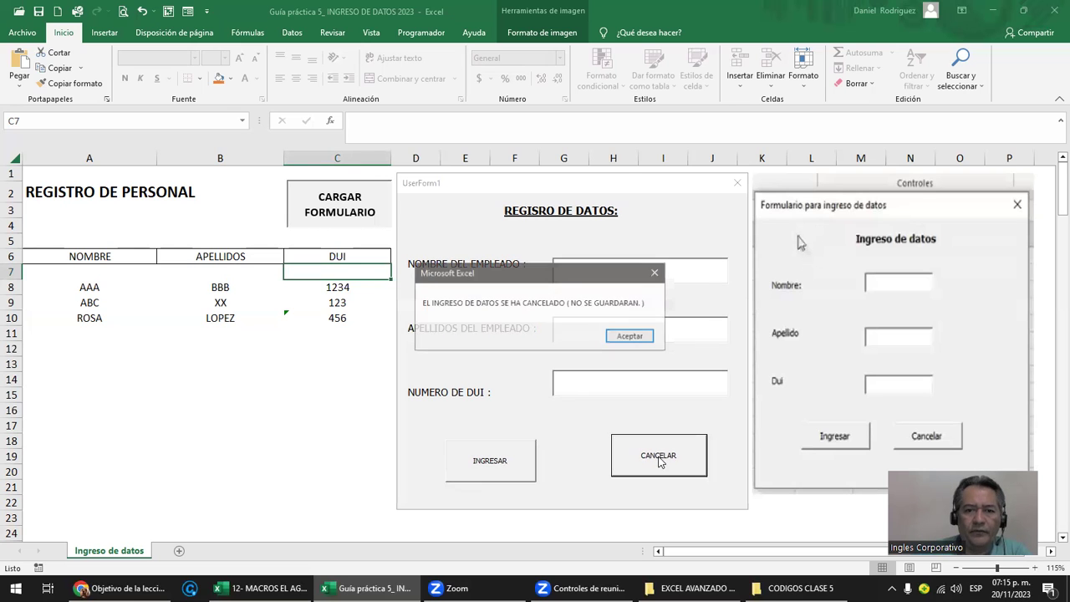
pyautogui.click(631, 335)
pyautogui.click(737, 183)
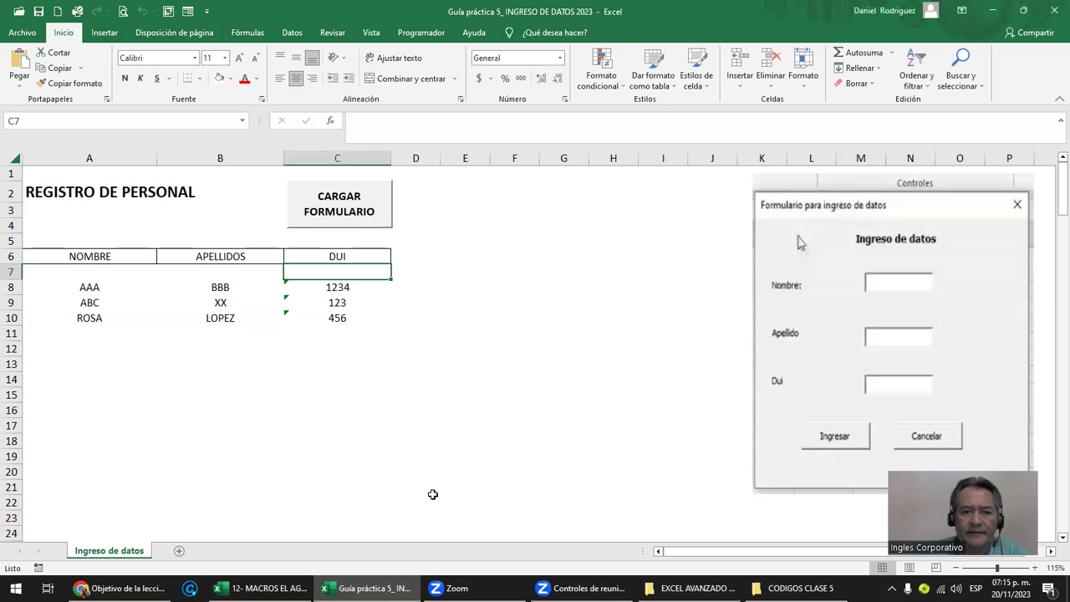
pyautogui.hotkey('alt', 'Tab')
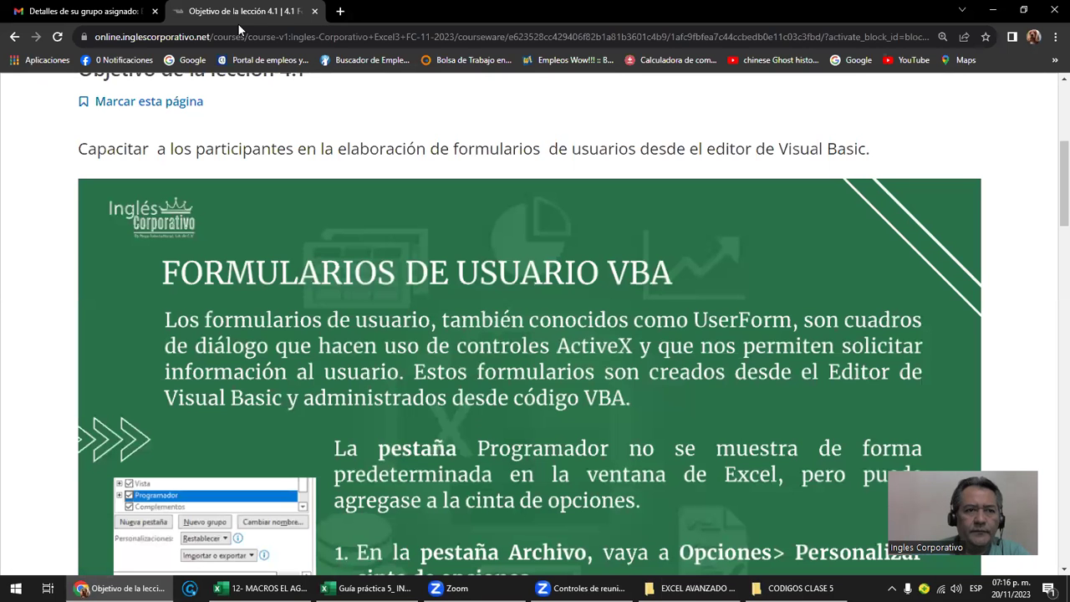
# - Search Google for 'wasap' in a new tab and open WhatsApp Web from the results
pyautogui.click(340, 11)
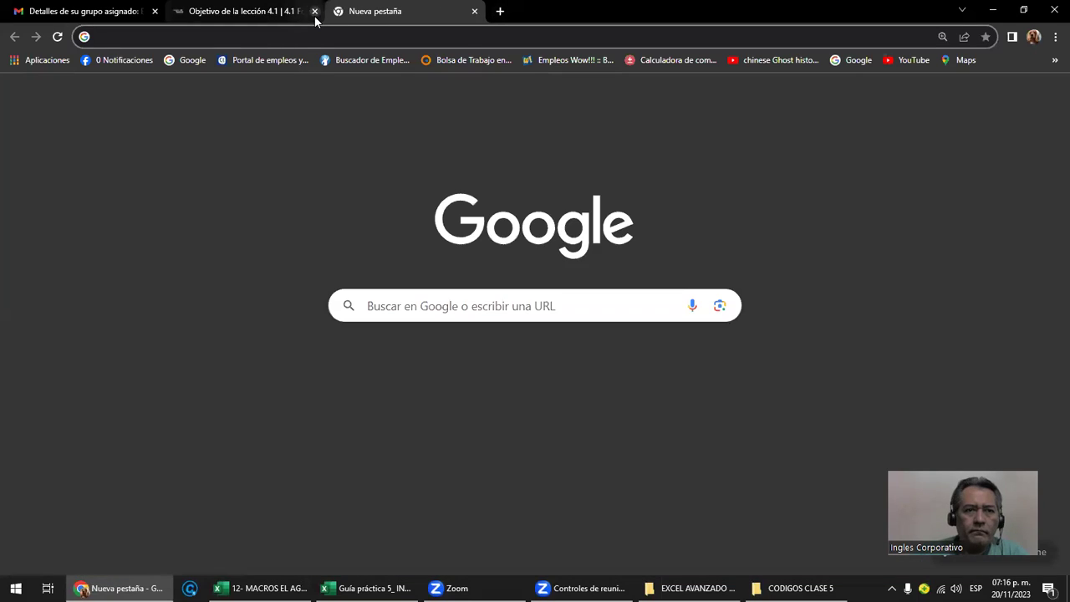
pyautogui.write('WA')
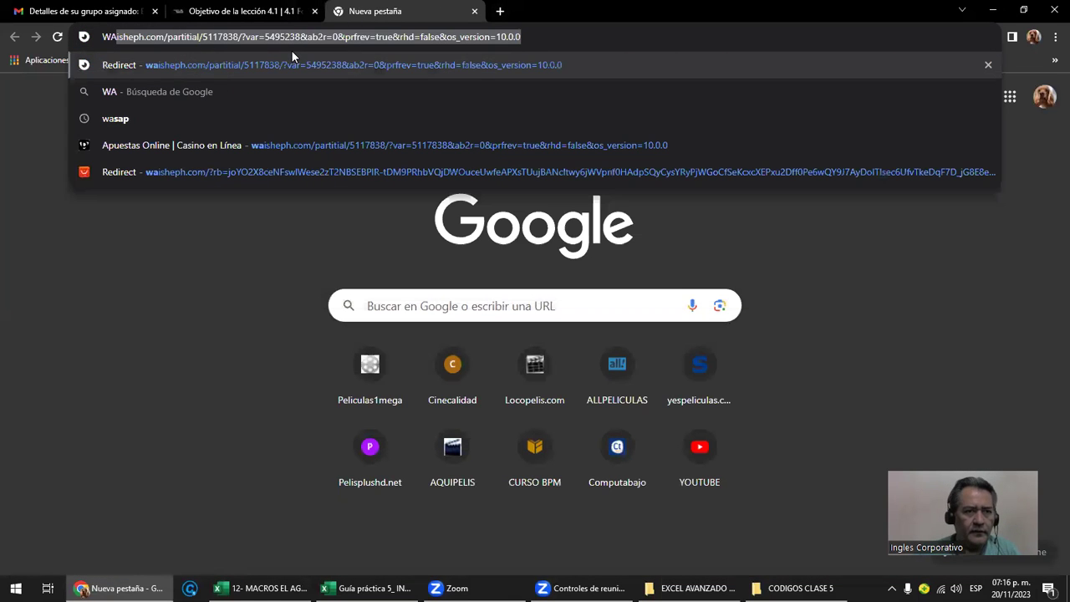
pyautogui.press('BackSpace')
pyautogui.press('Down')
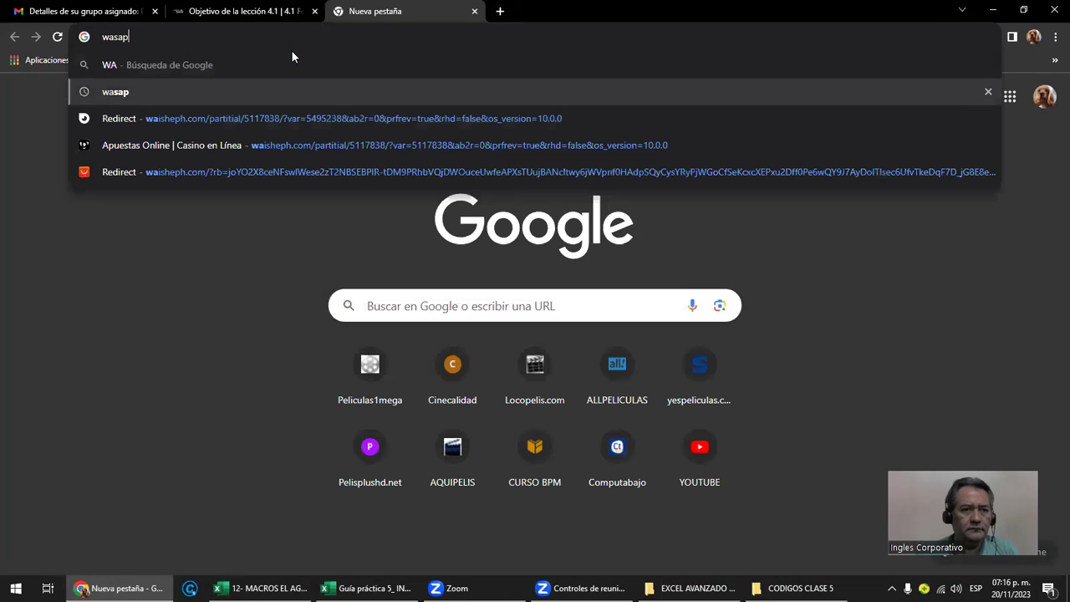
pyautogui.press('Return')
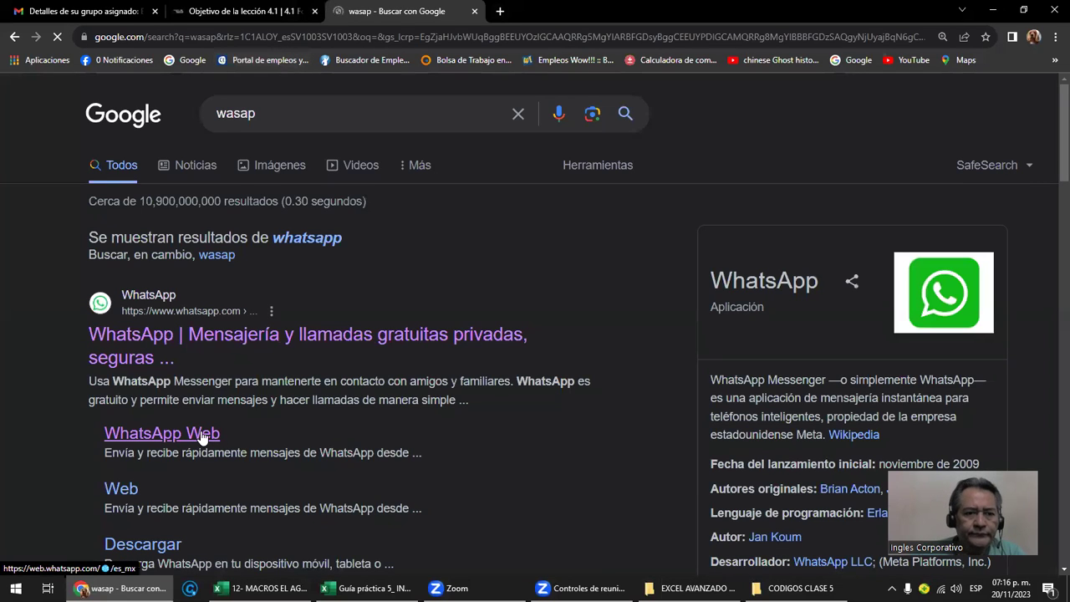
pyautogui.click(202, 434)
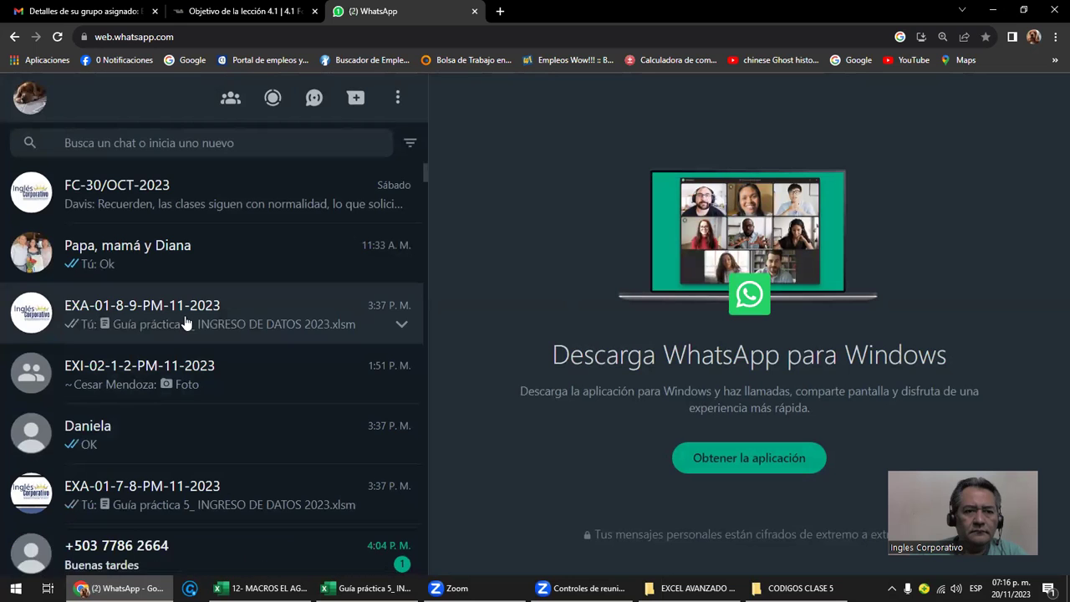
# - Download Guía práctica 5_ INGRESO DE DATOS 2023.xlsm from the EXA-01-7-8-PM-11-2023 chat and show it in its folder
pyautogui.scroll(-2, 236, 325)
pyautogui.scroll(-2, 236, 325)
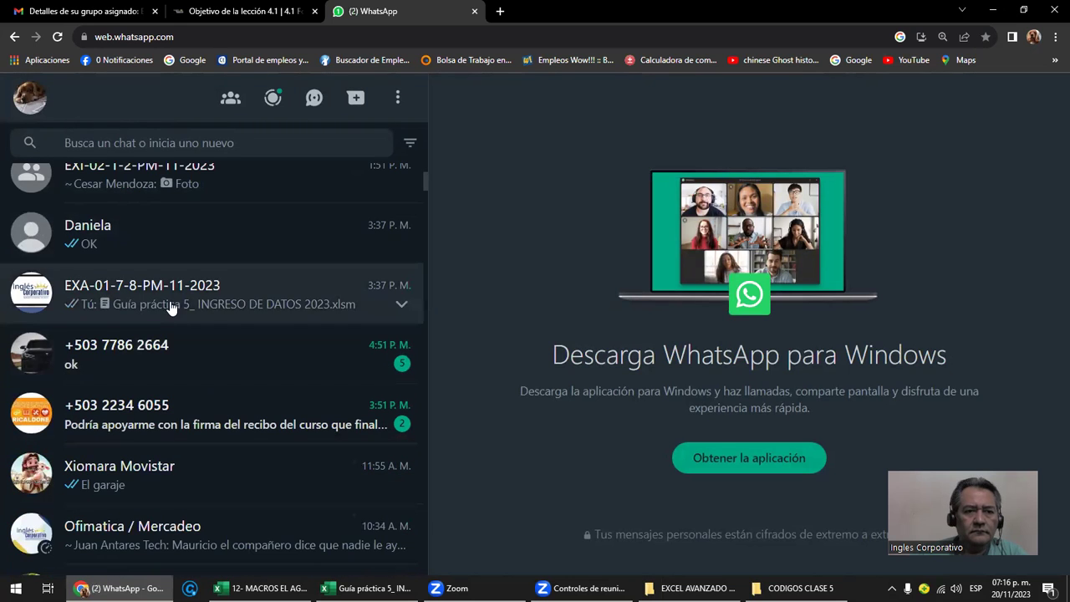
pyautogui.click(172, 306)
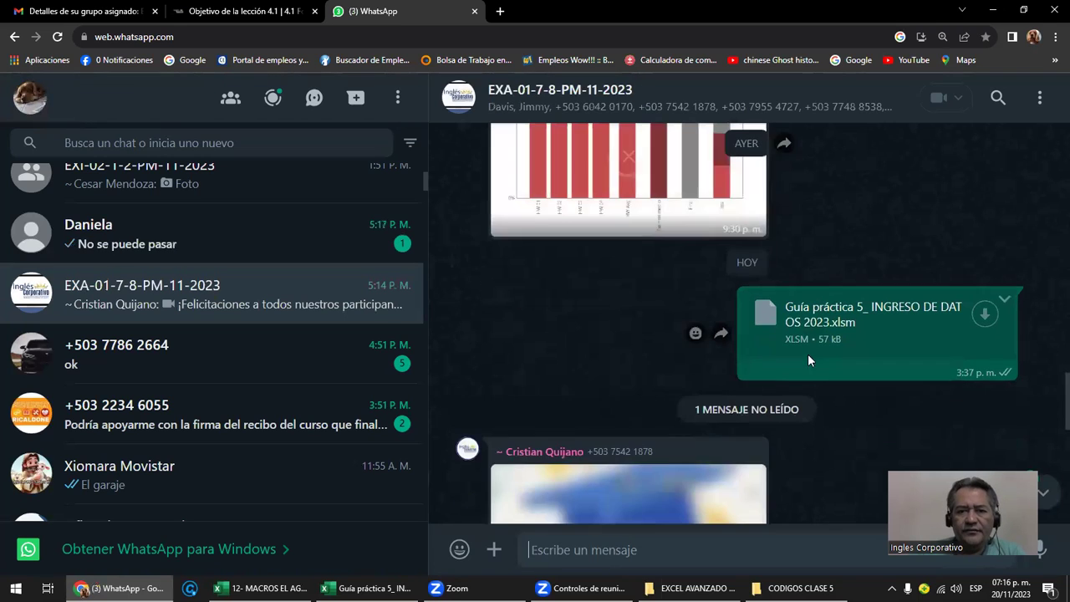
pyautogui.scroll(-3, 807, 353)
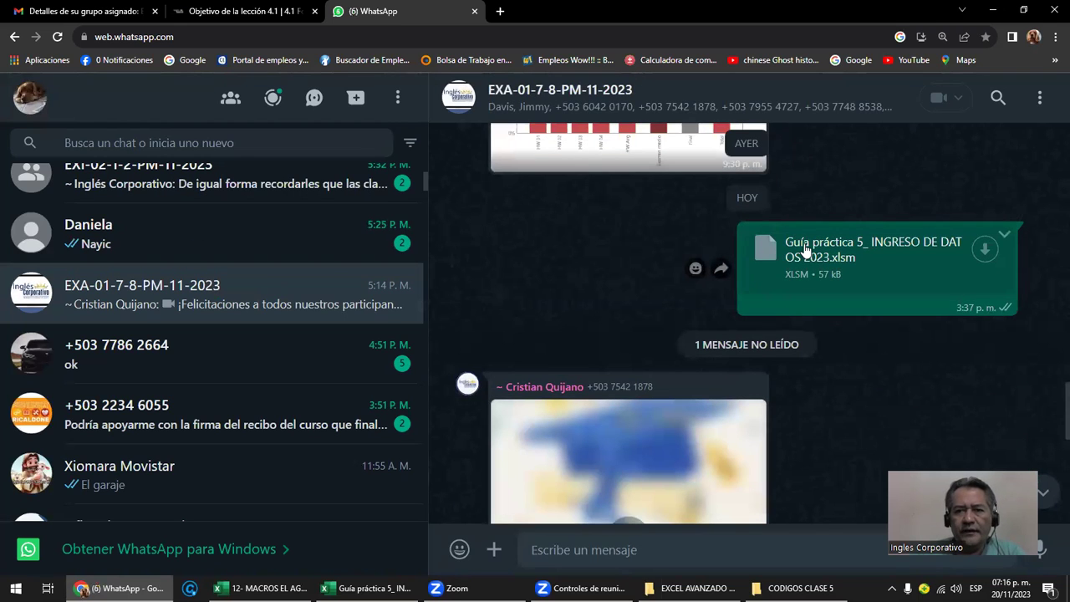
pyautogui.click(986, 251)
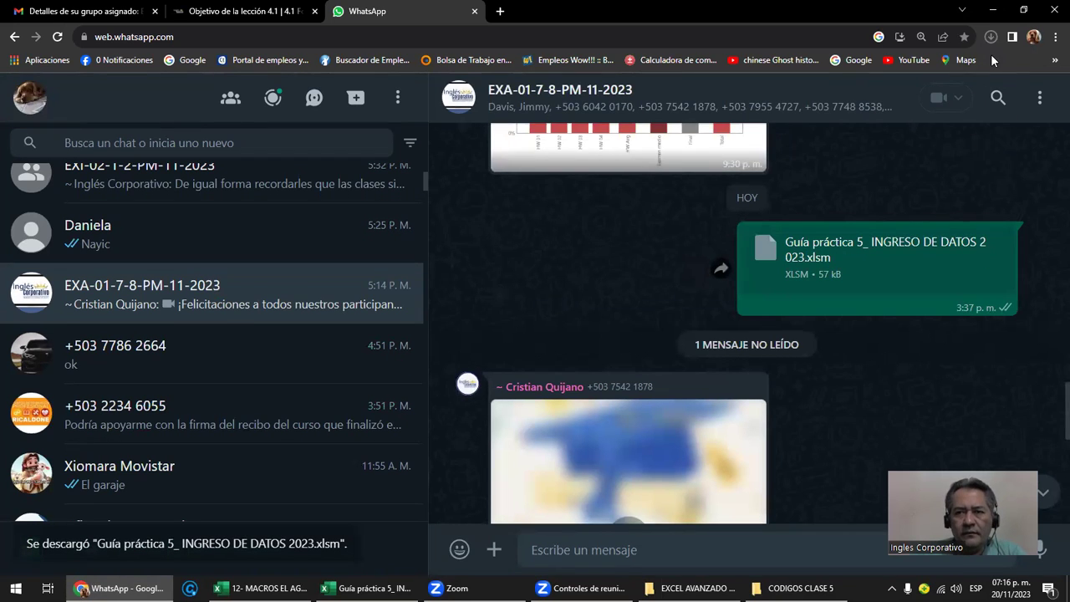
pyautogui.moveTo(967, 65)
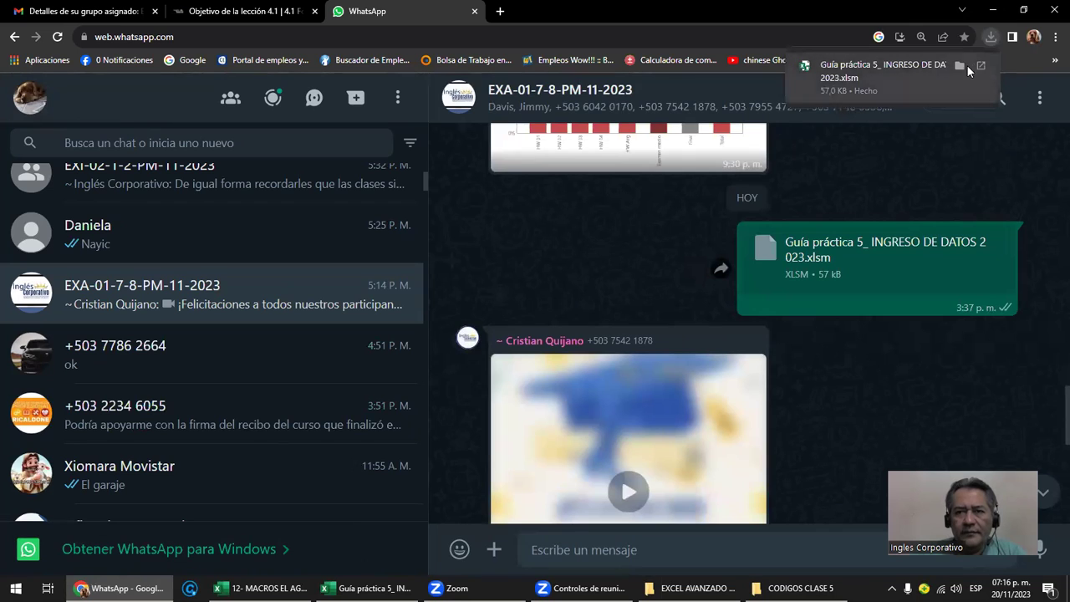
pyautogui.click(961, 67)
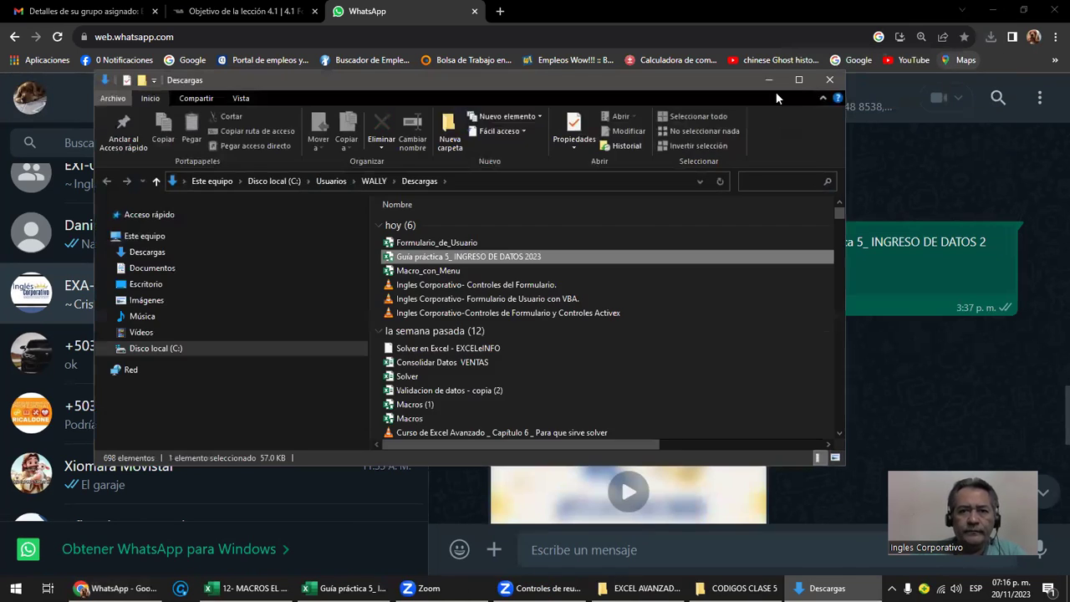
# - Maximize Descargas, close Guía práctica without saving, then close 12- MACROS EL AGUILA
pyautogui.click(798, 81)
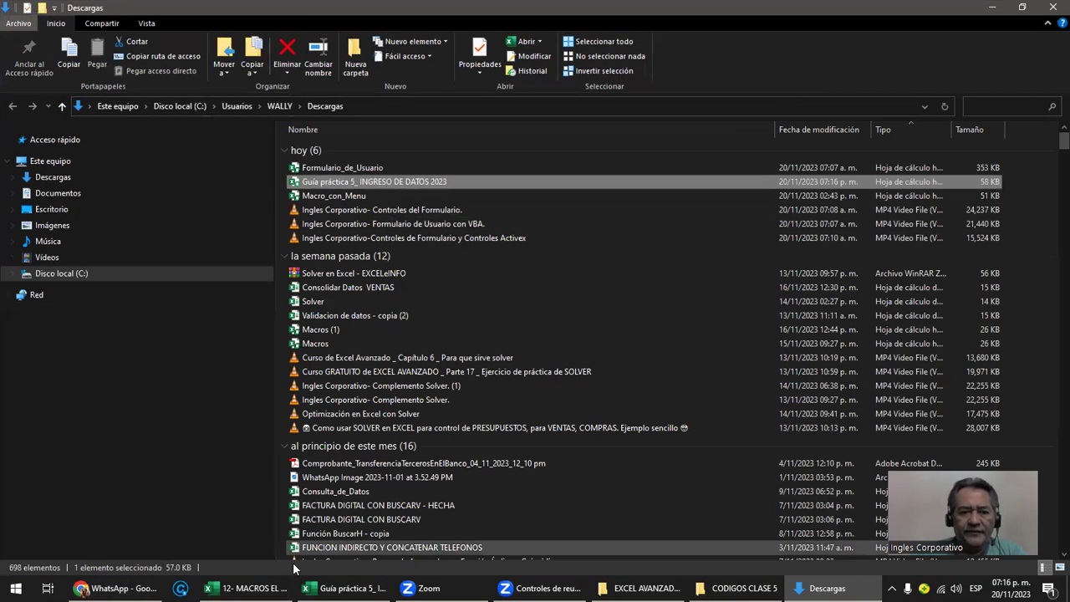
pyautogui.click(342, 587)
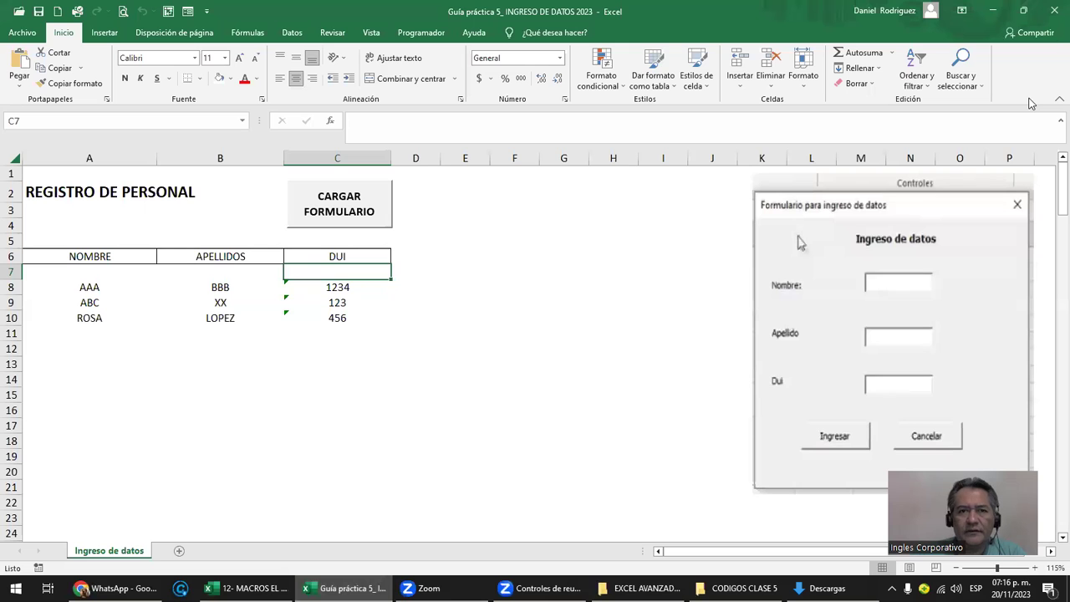
pyautogui.click(1054, 10)
pyautogui.click(540, 324)
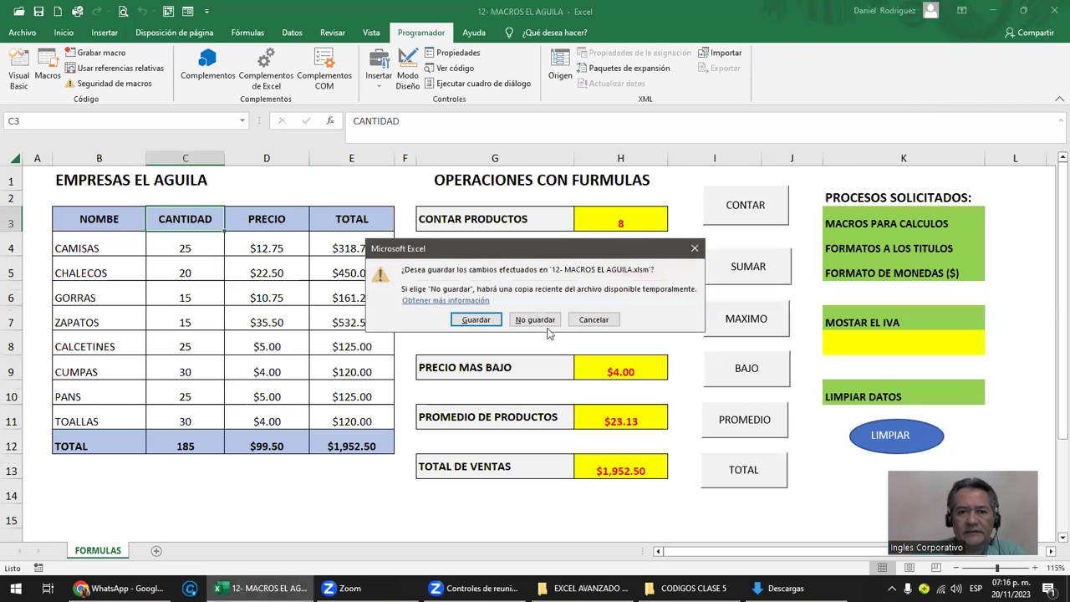
pyautogui.click(477, 323)
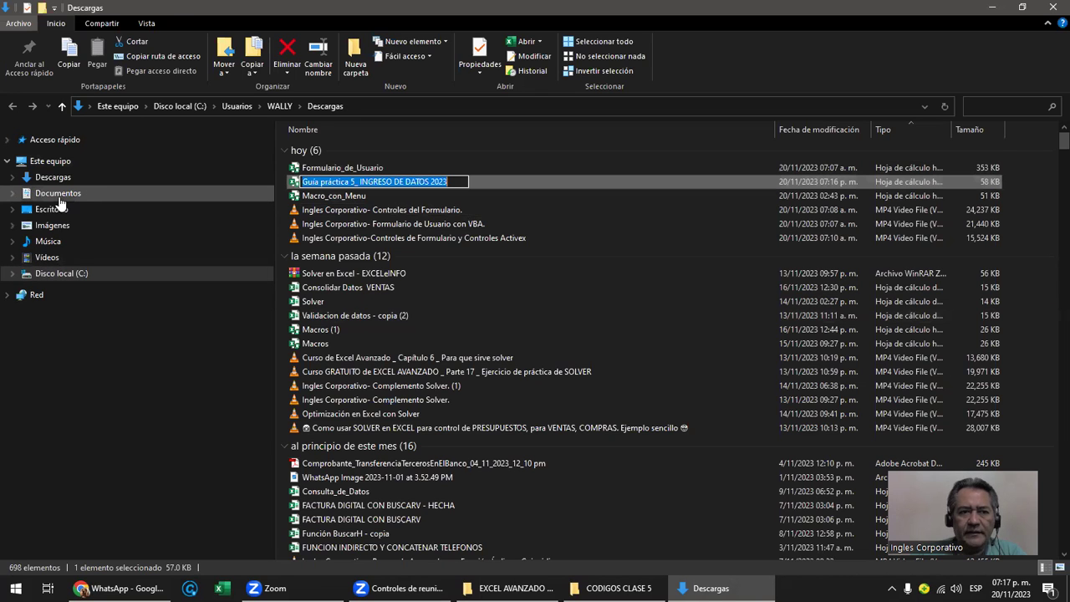
# - Unblock the downloaded Guía práctica 5 workbook in its Properties, then open it in Excel
pyautogui.click(215, 176)
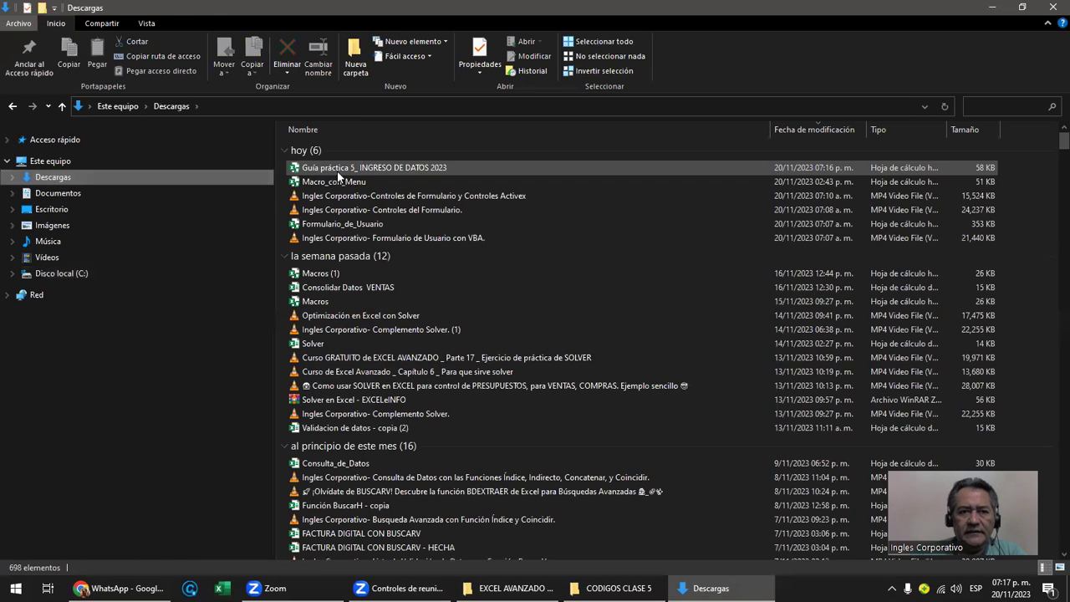
pyautogui.click(354, 167)
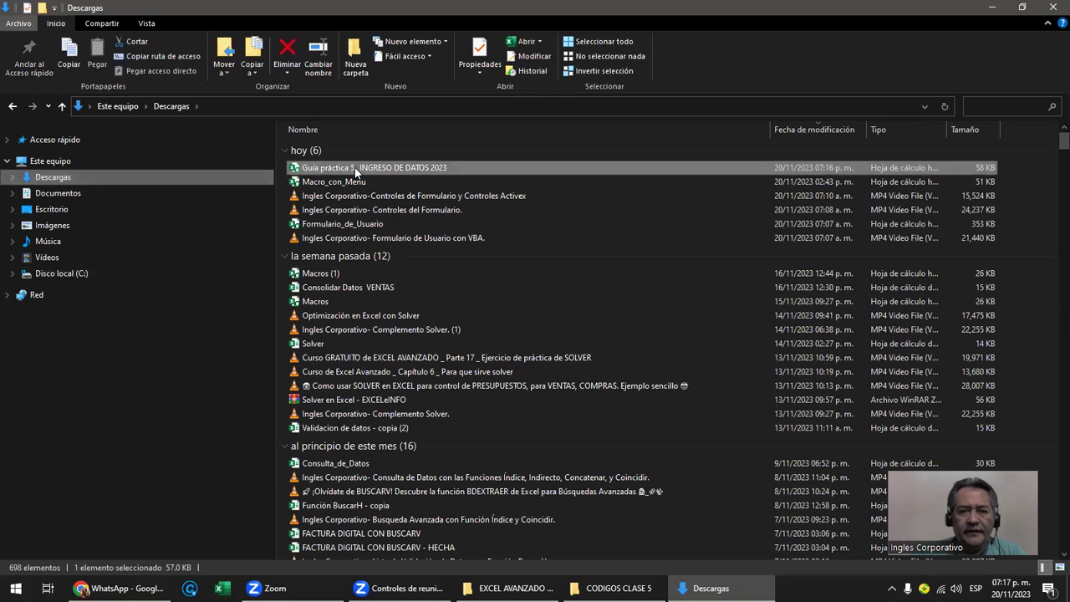
pyautogui.rightClick(407, 167)
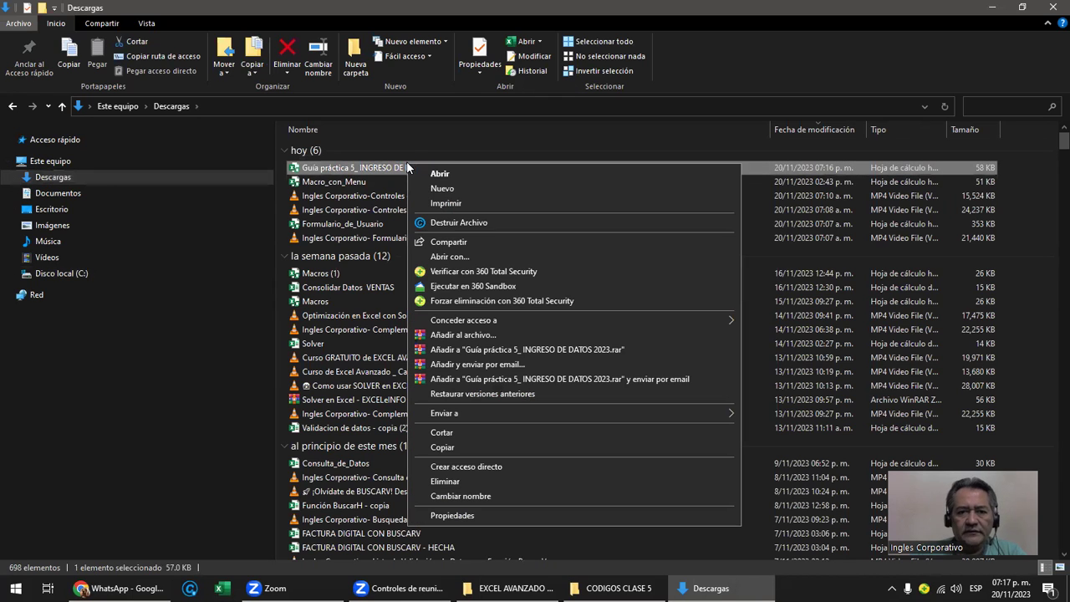
pyautogui.click(472, 516)
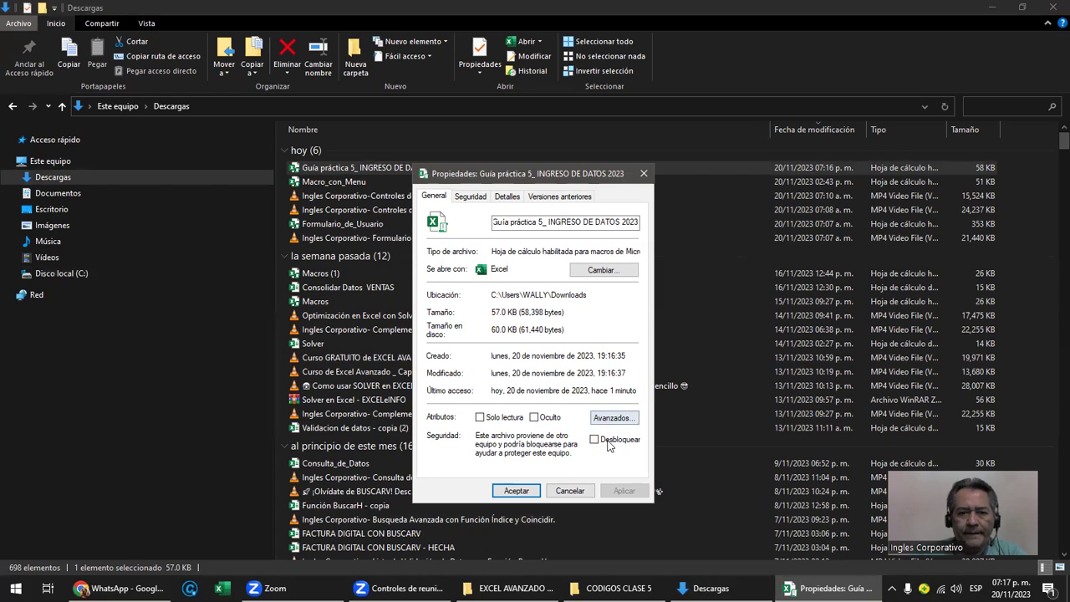
pyautogui.click(595, 442)
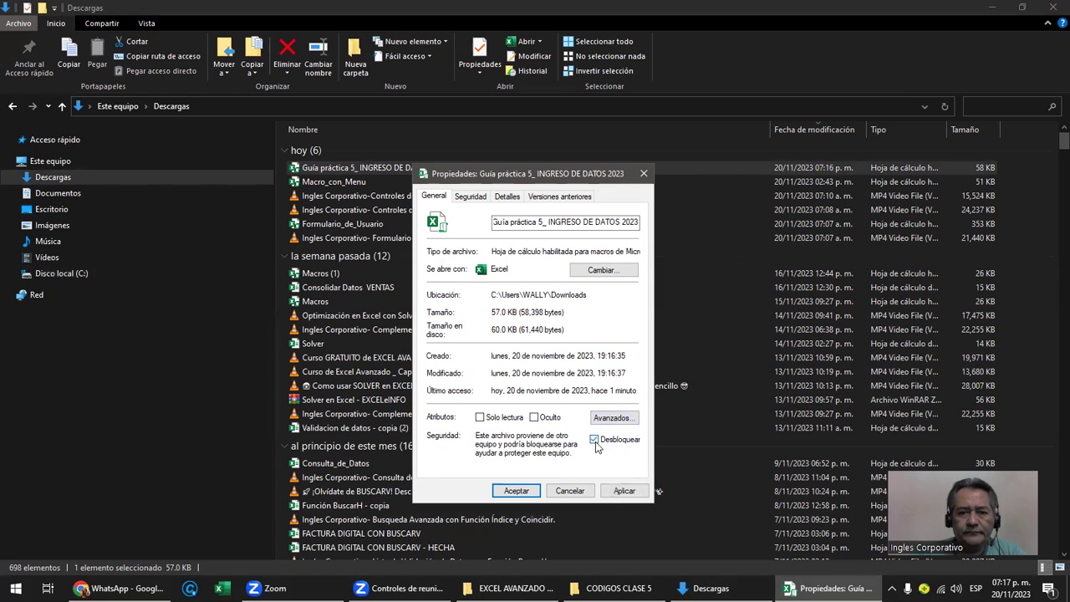
pyautogui.click(623, 490)
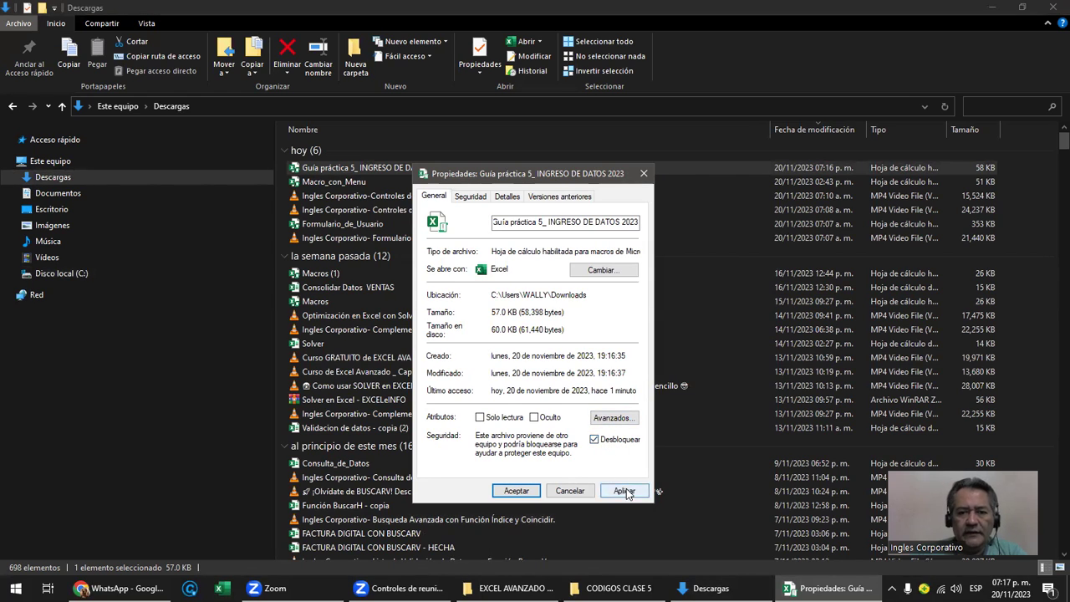
pyautogui.click(513, 491)
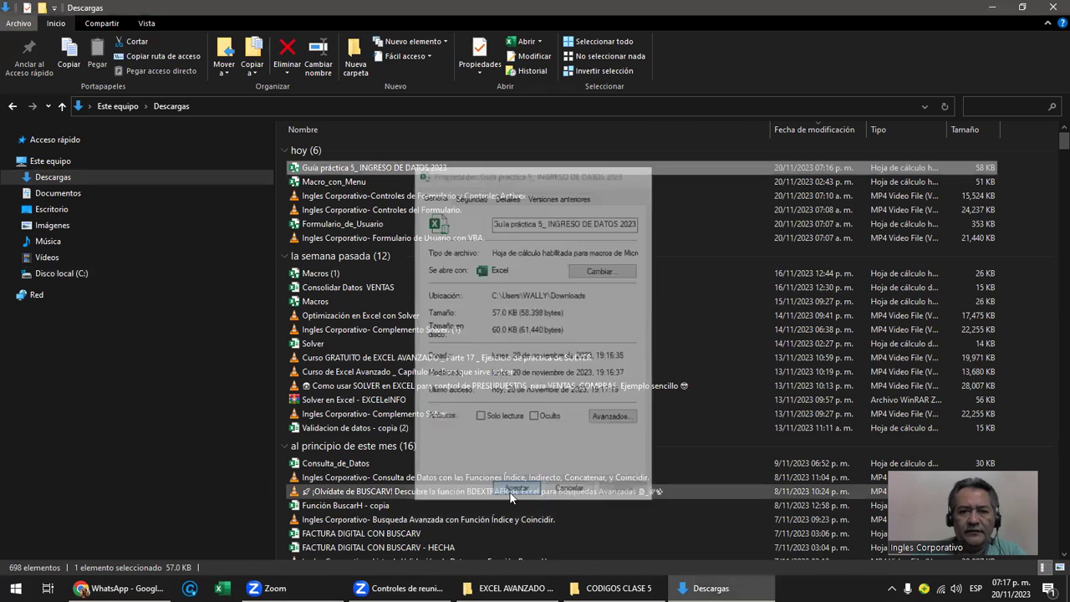
pyautogui.doubleClick(352, 170)
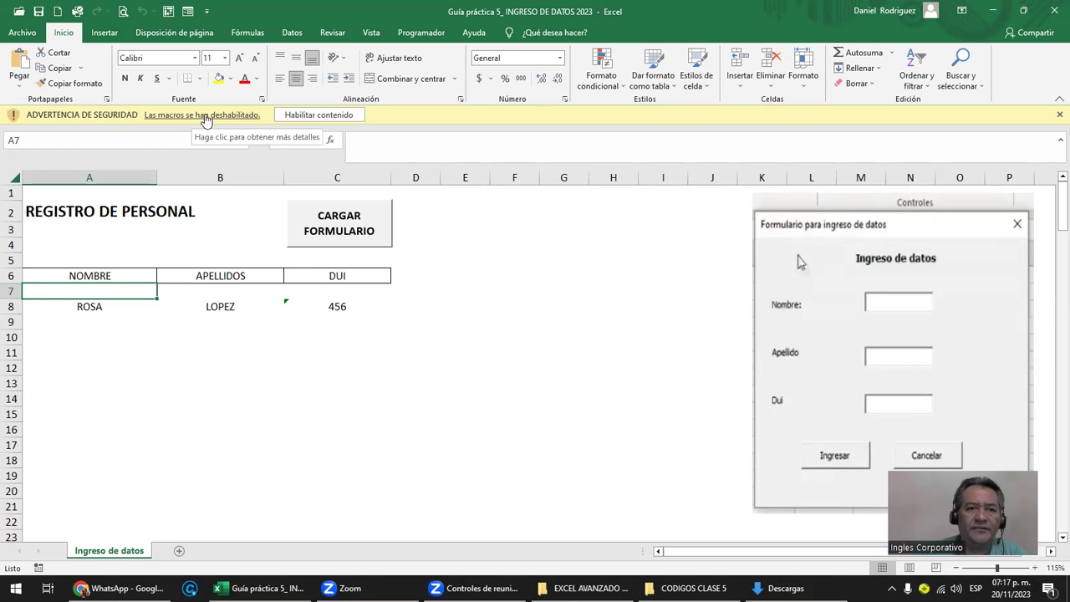
# - Enable the workbook's macros, check the file's Properties in Descargas, and return to Excel
pyautogui.click(333, 120)
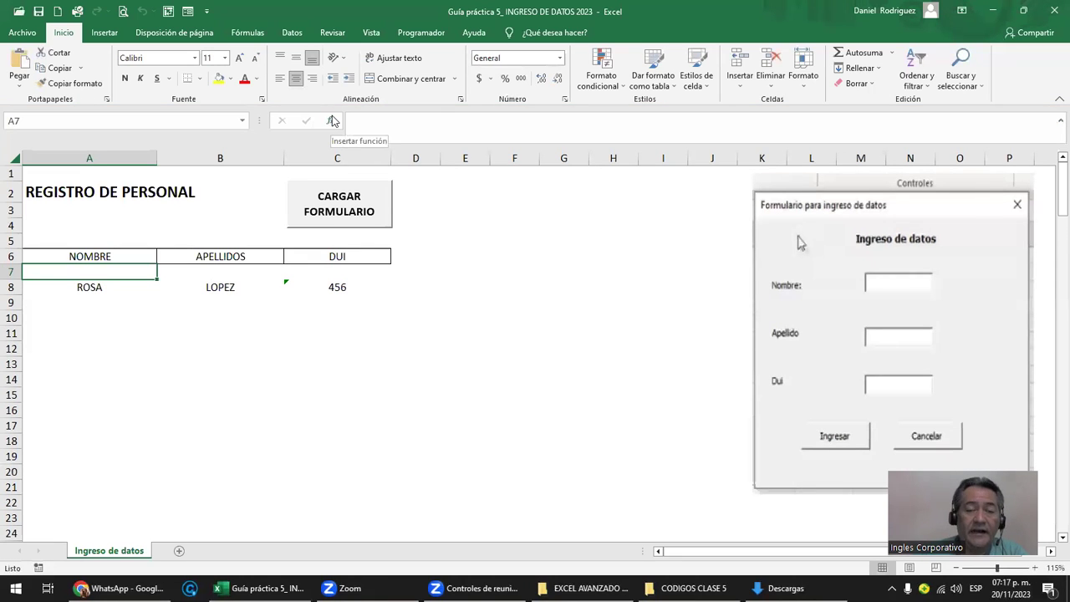
pyautogui.click(993, 10)
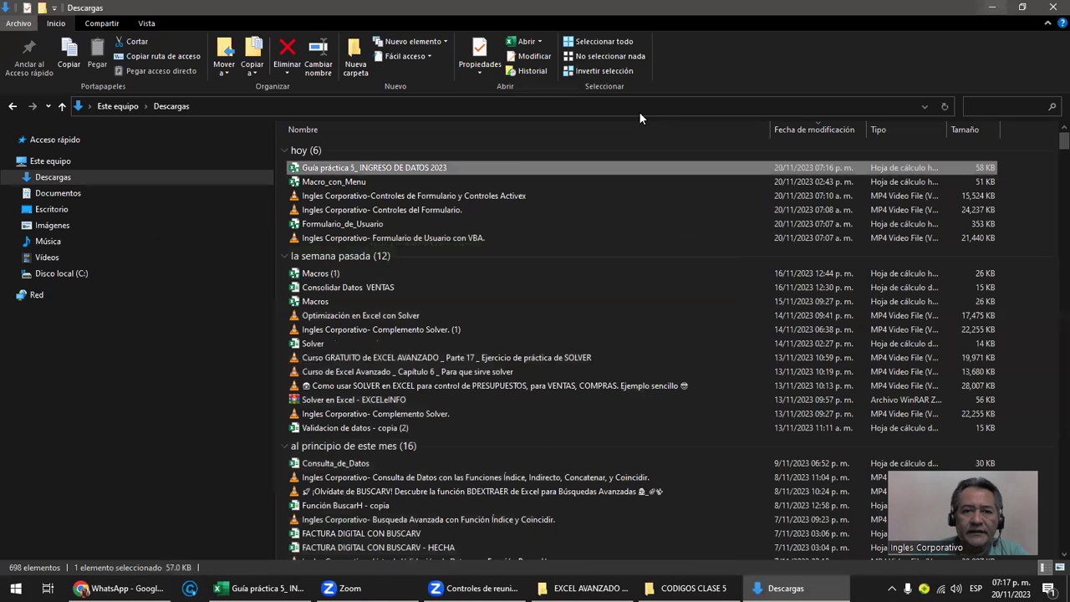
pyautogui.rightClick(459, 172)
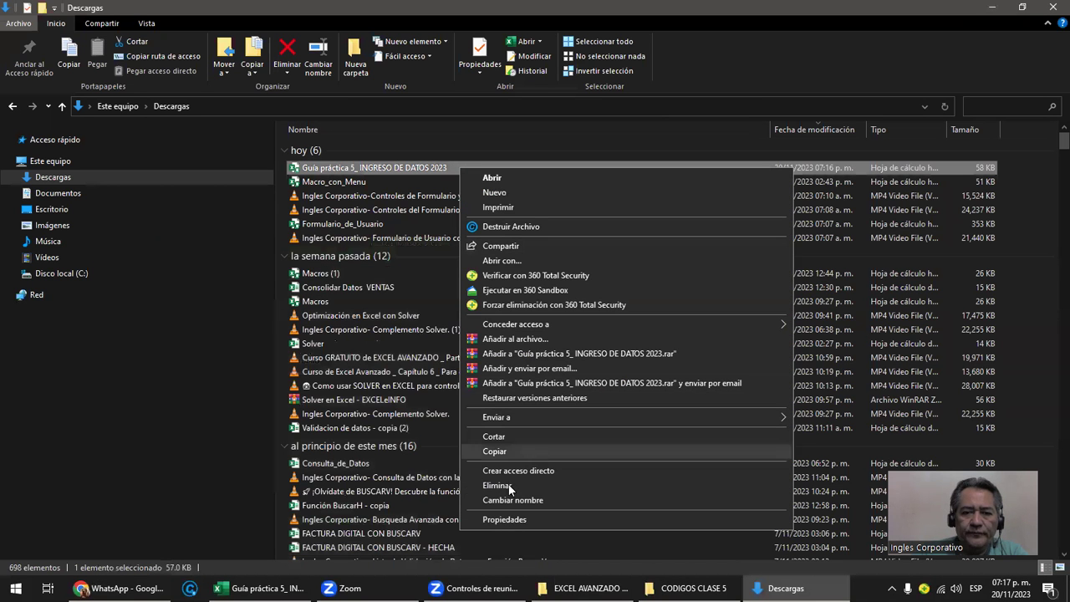
pyautogui.click(494, 520)
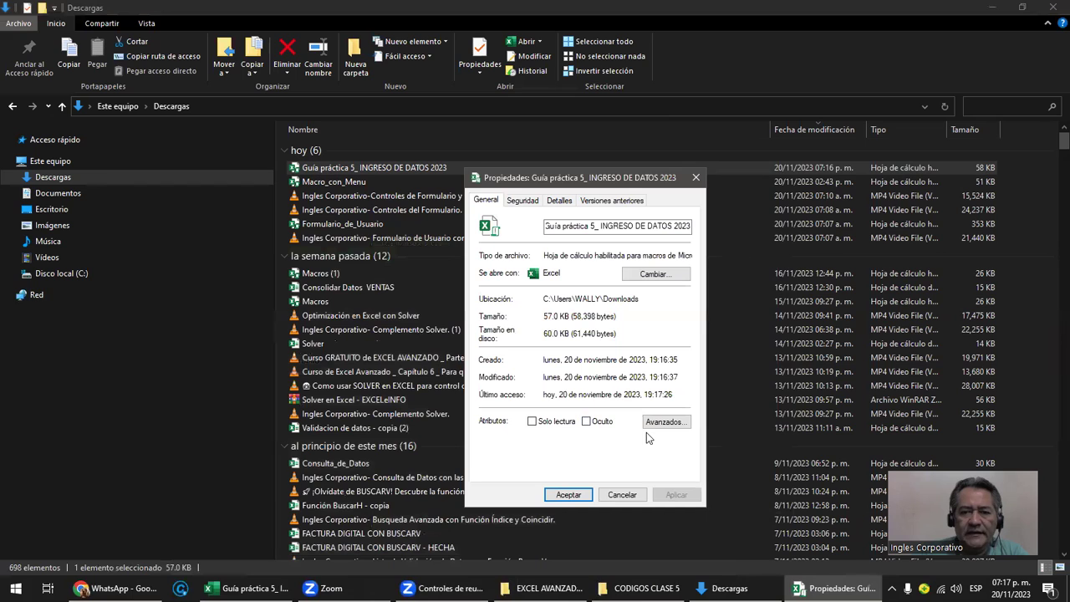
pyautogui.click(623, 493)
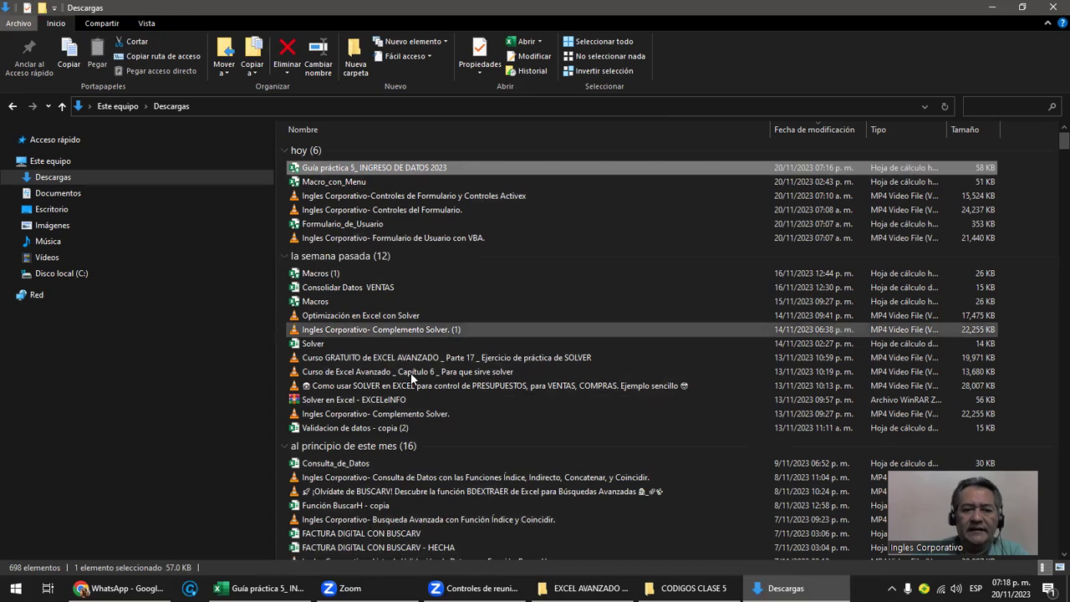
pyautogui.hotkey('alt', 'Tab')
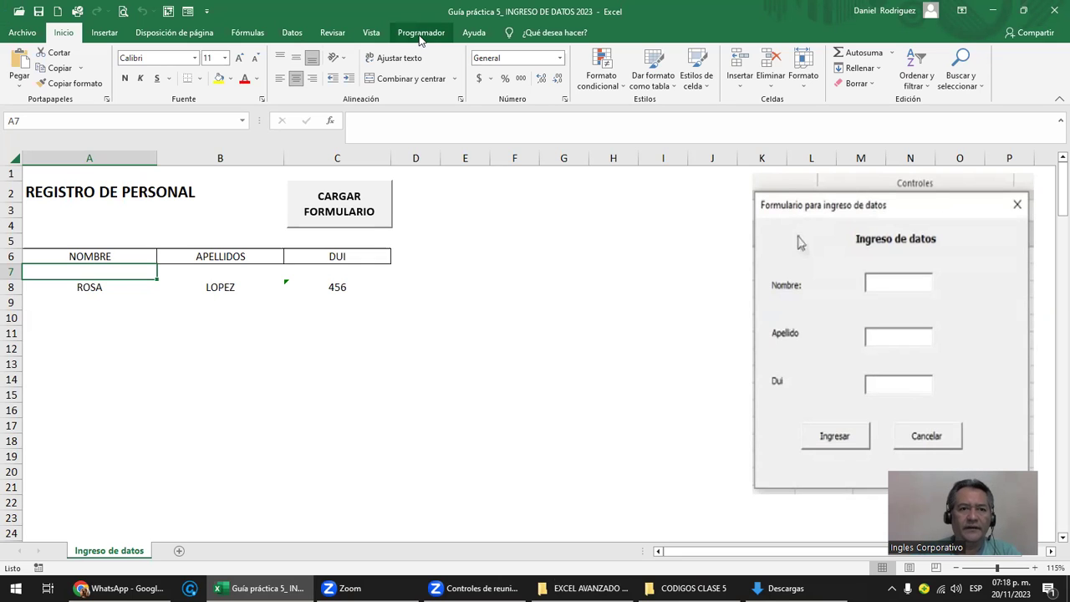
pyautogui.click(28, 32)
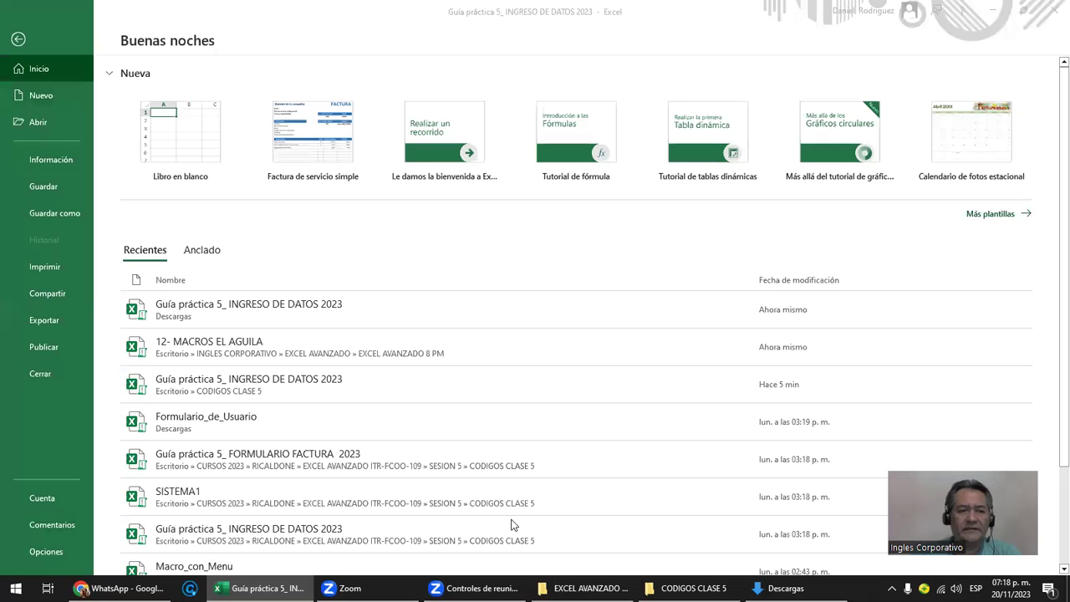
pyautogui.click(58, 555)
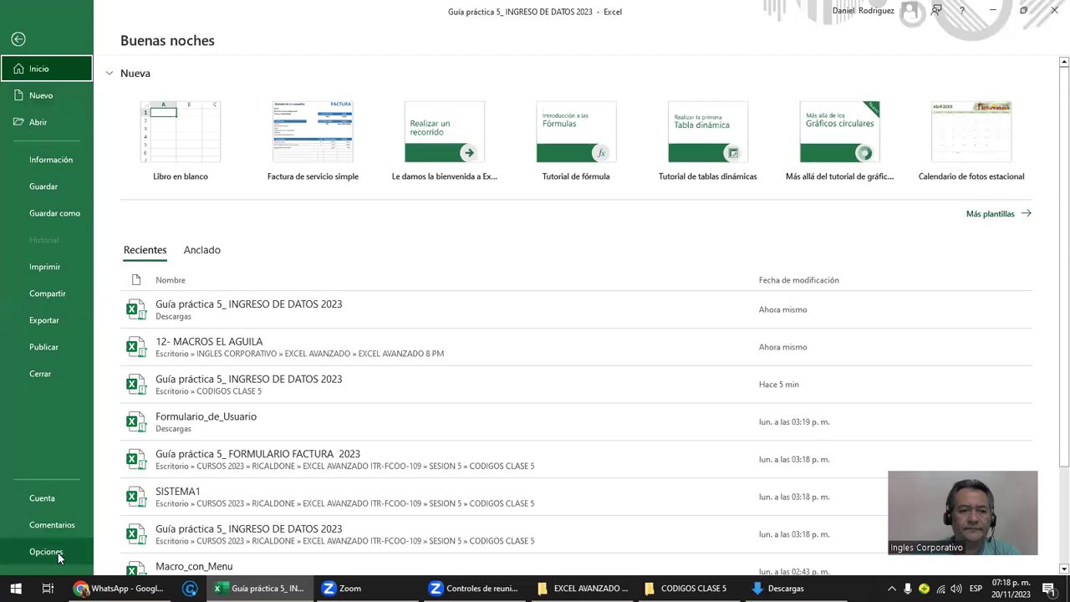
pyautogui.click(40, 551)
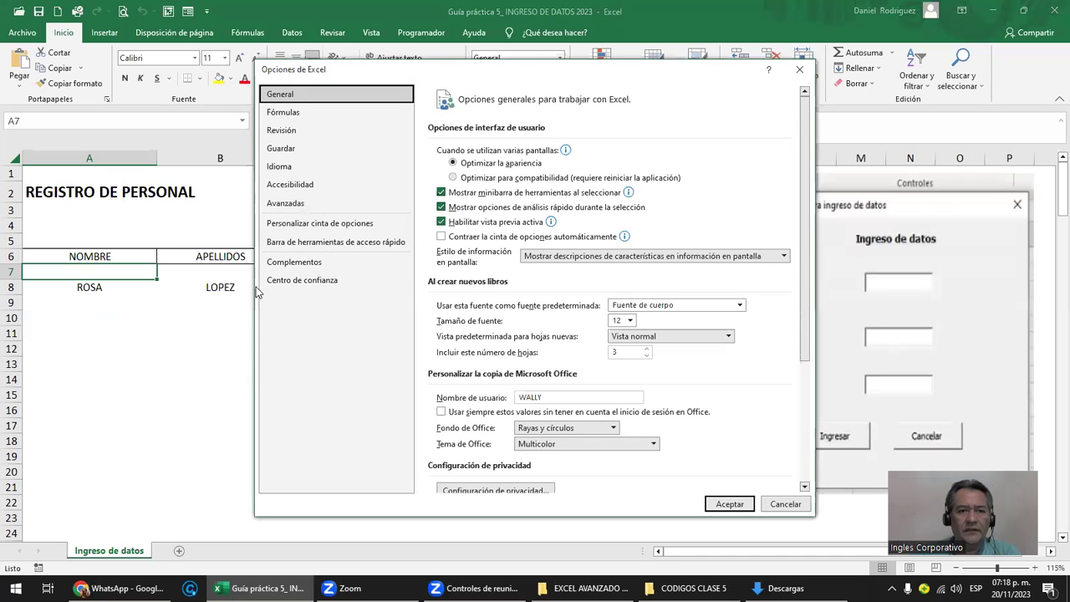
pyautogui.click(358, 230)
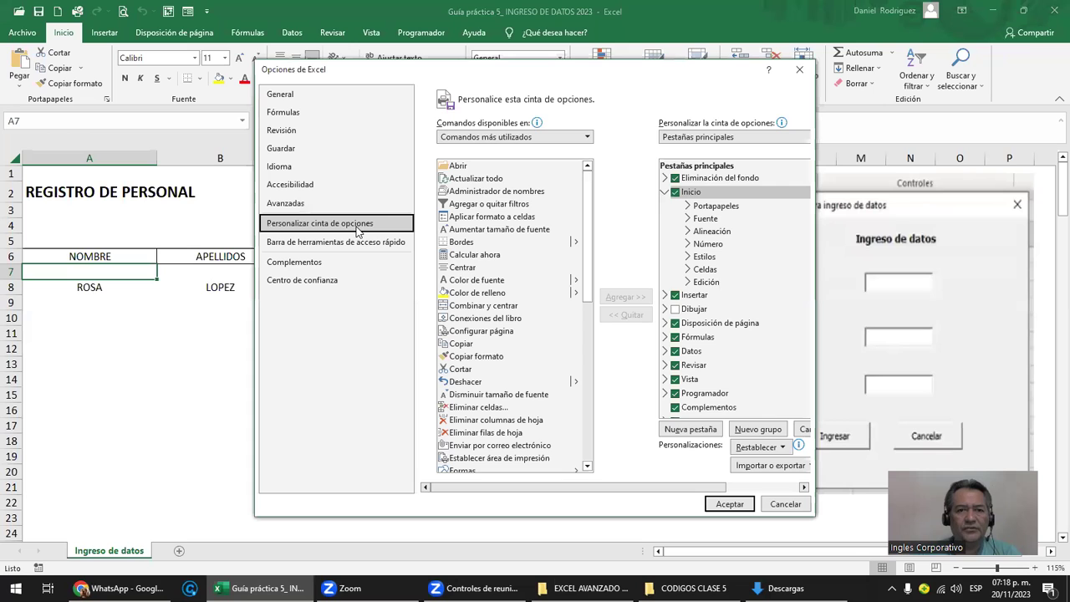
pyautogui.moveTo(433, 77); pyautogui.dragTo(393, 144)
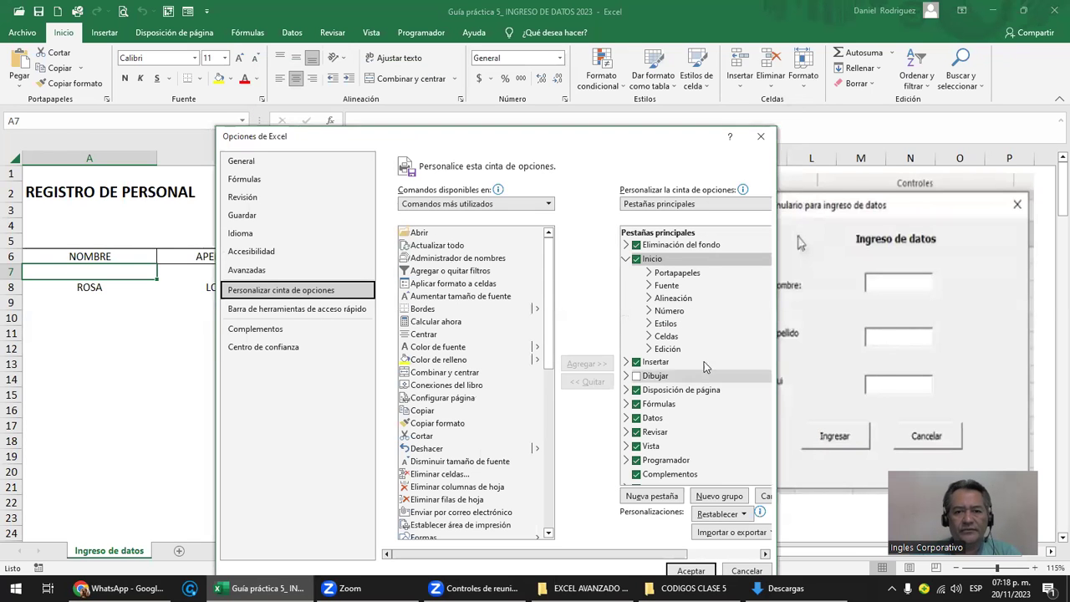
pyautogui.scroll(-1, 692, 443)
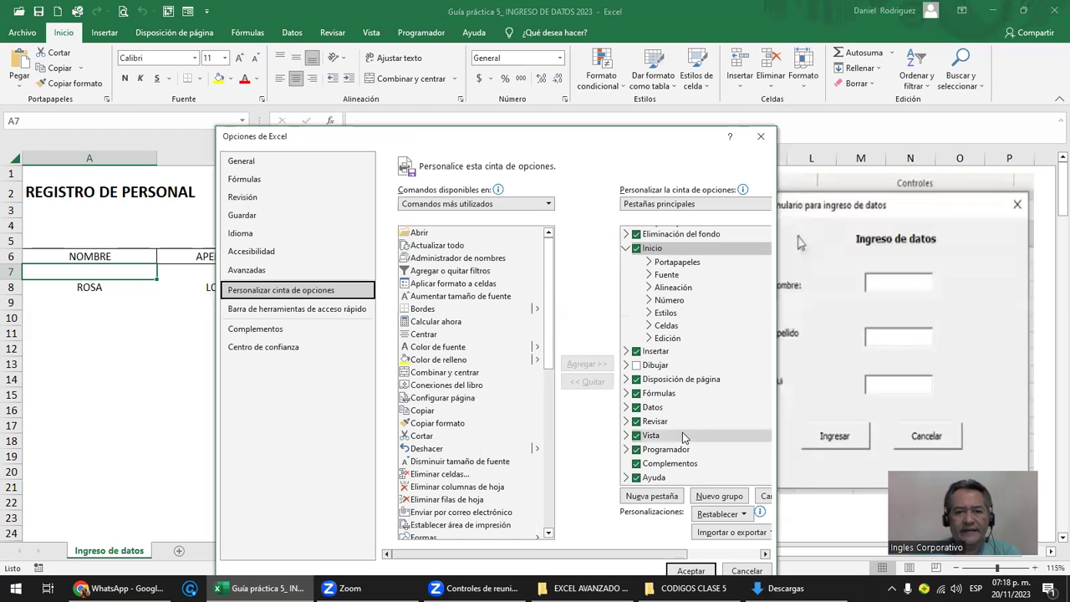
pyautogui.click(625, 449)
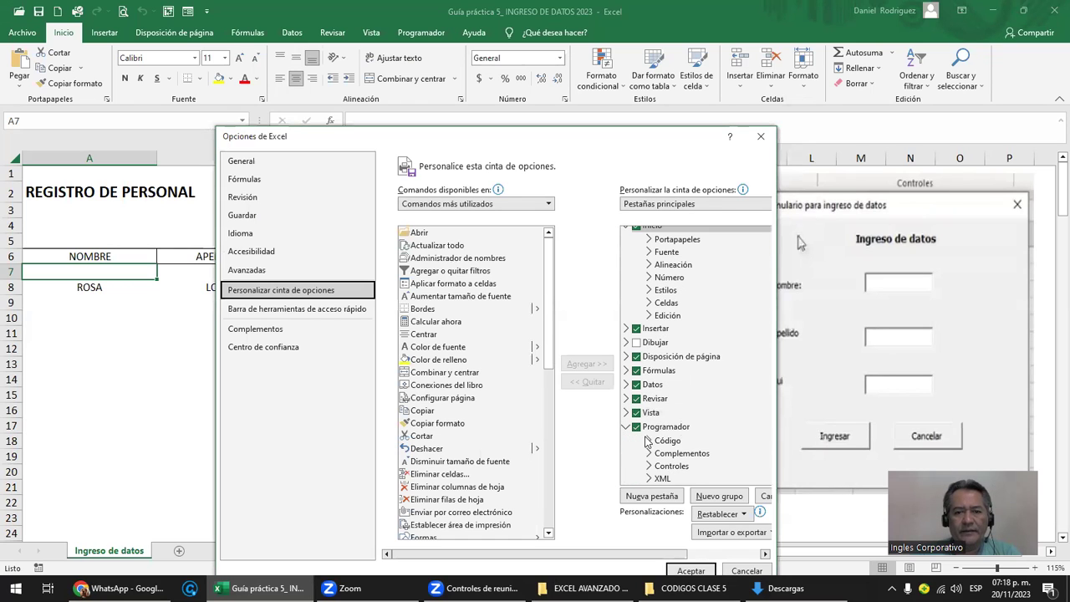
pyautogui.scroll(-1, 650, 442)
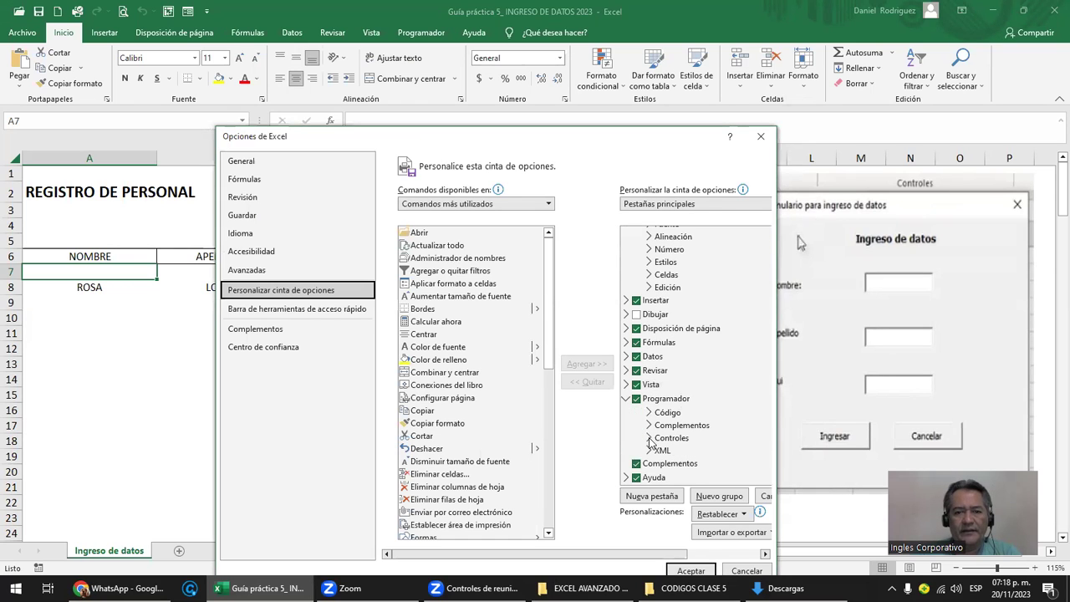
pyautogui.click(626, 400)
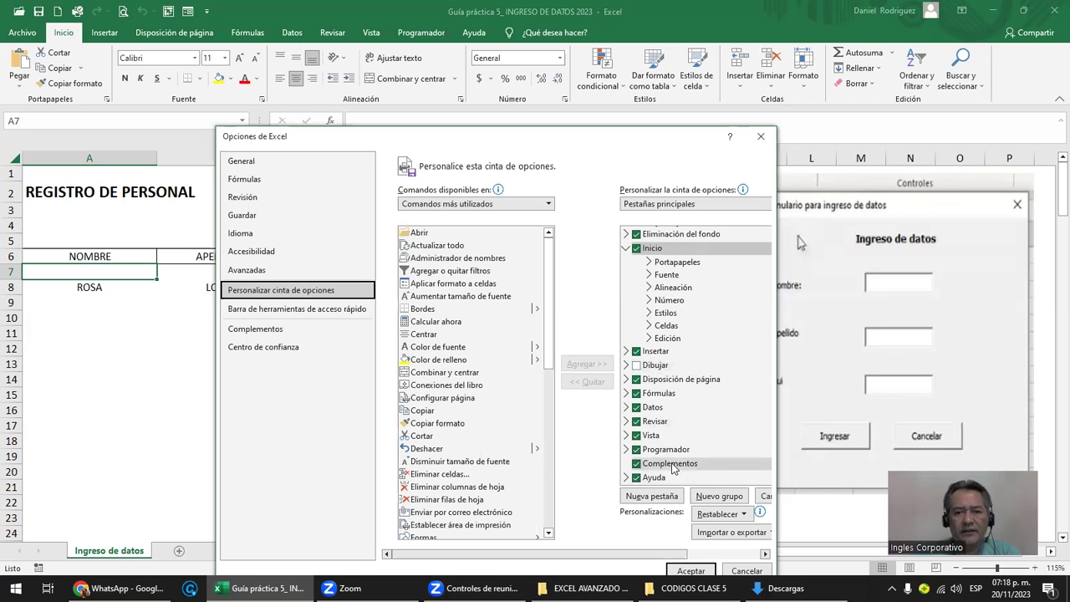
pyautogui.click(691, 570)
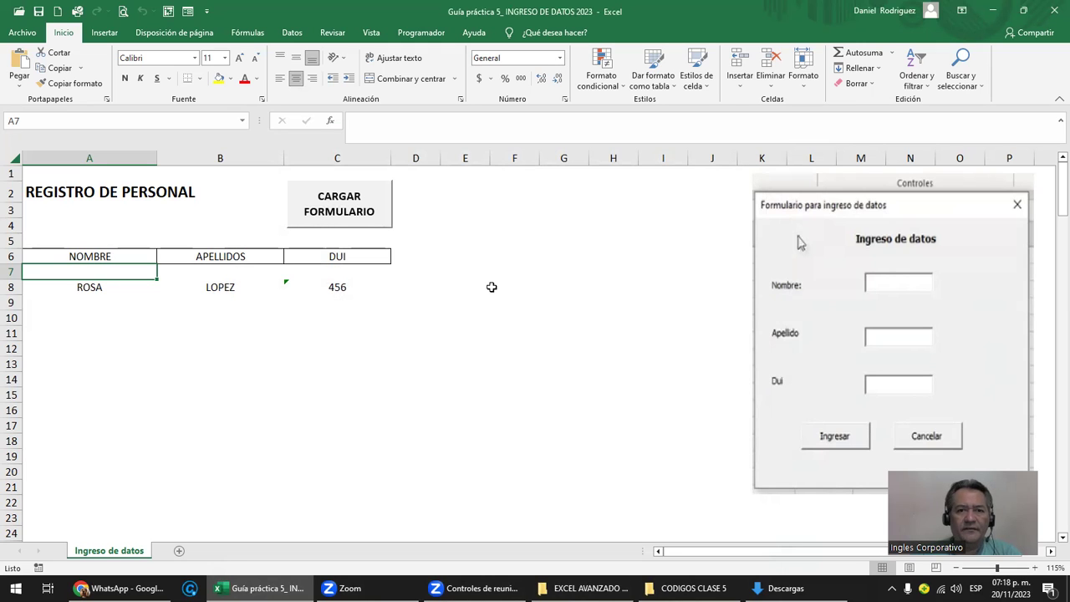
# - Open the Visual Basic editor from the Programador tab, resize its window, and return to the workbook
pyautogui.click(421, 34)
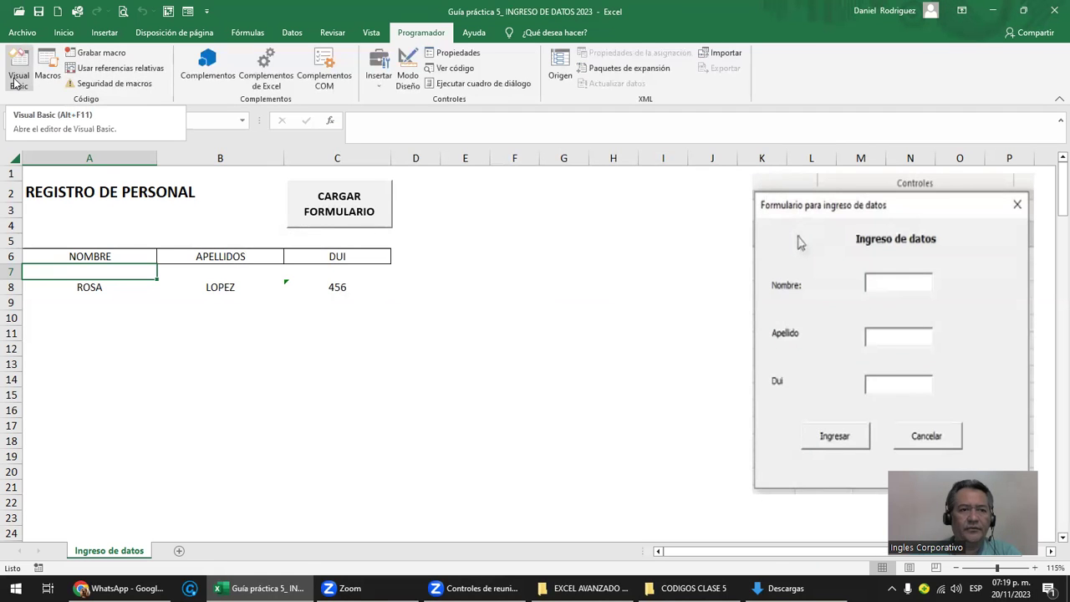
pyautogui.click(16, 82)
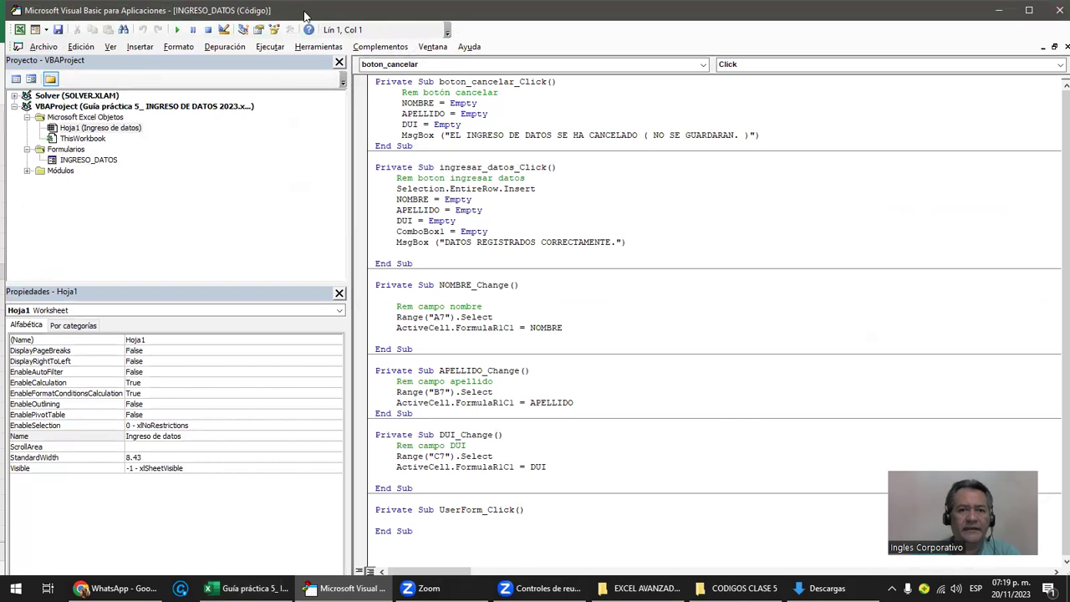
pyautogui.doubleClick(305, 17)
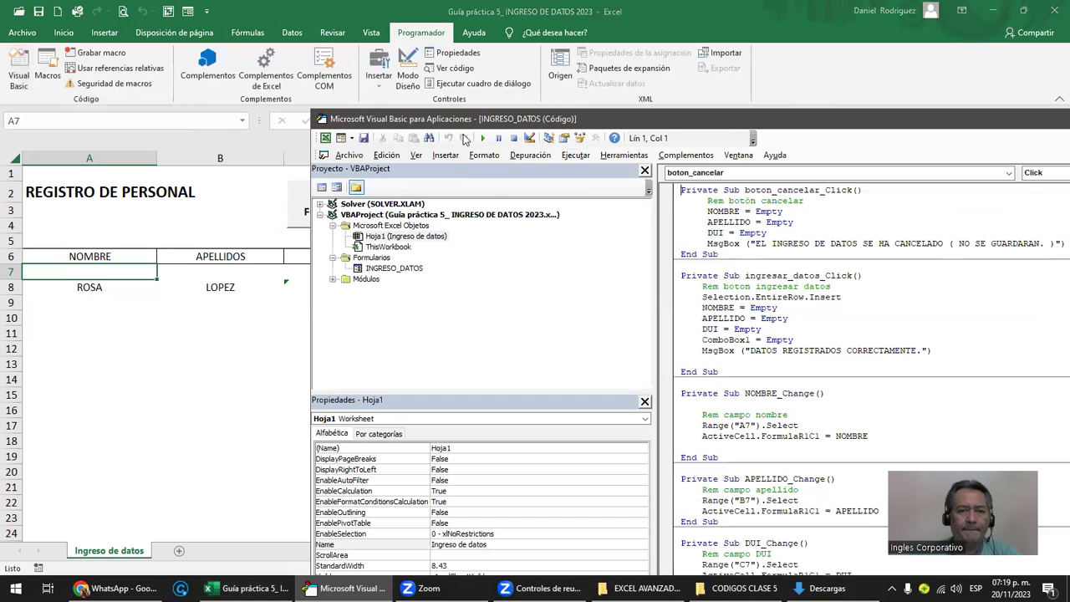
pyautogui.doubleClick(416, 122)
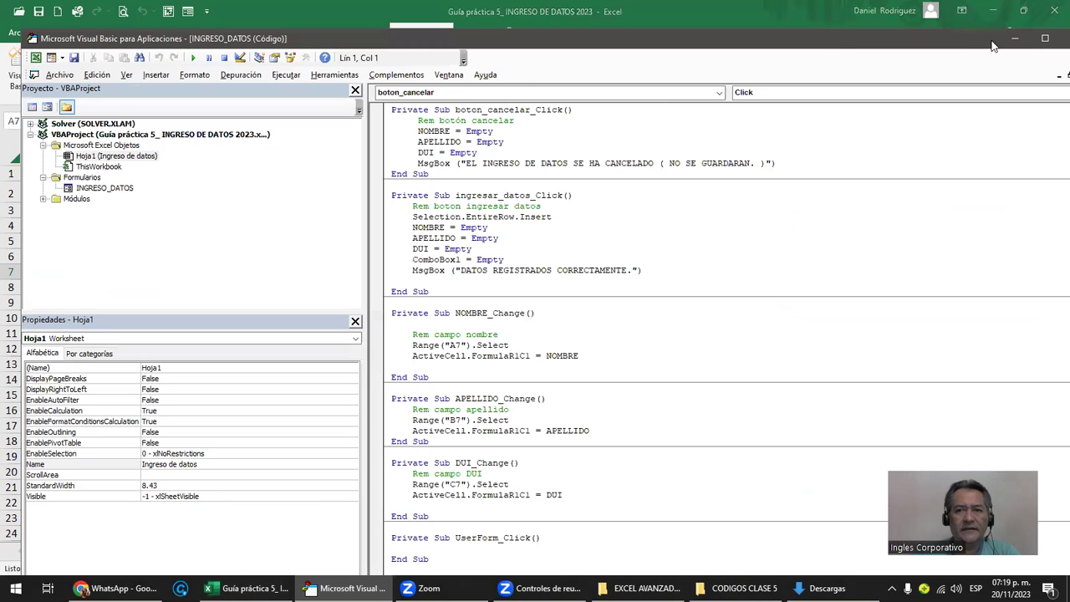
pyautogui.press('F5')
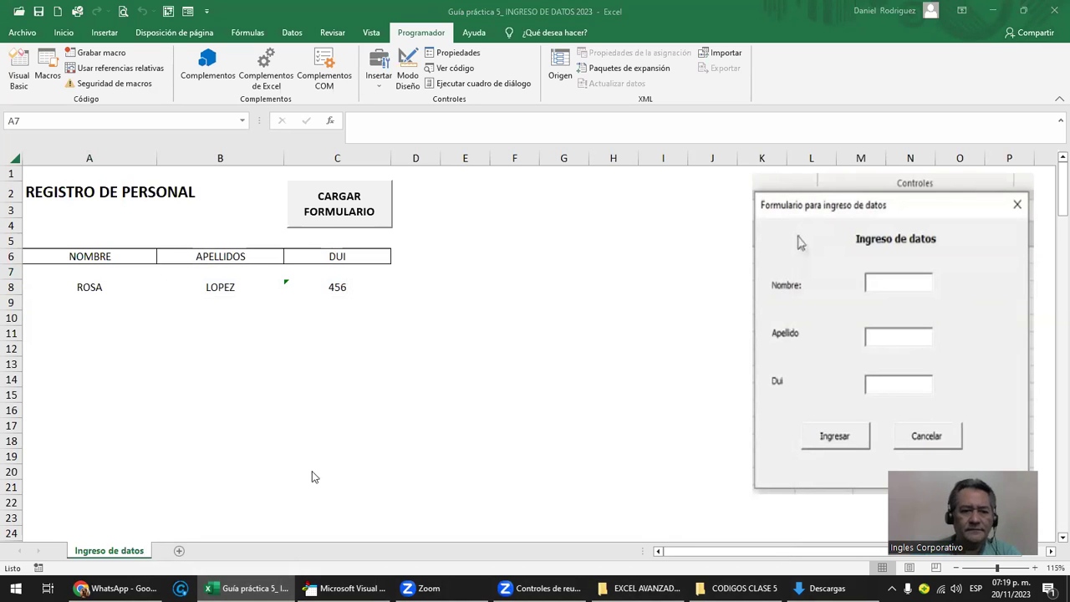
# - Close the Guía práctica 5 workbook window in Excel
pyautogui.click(251, 587)
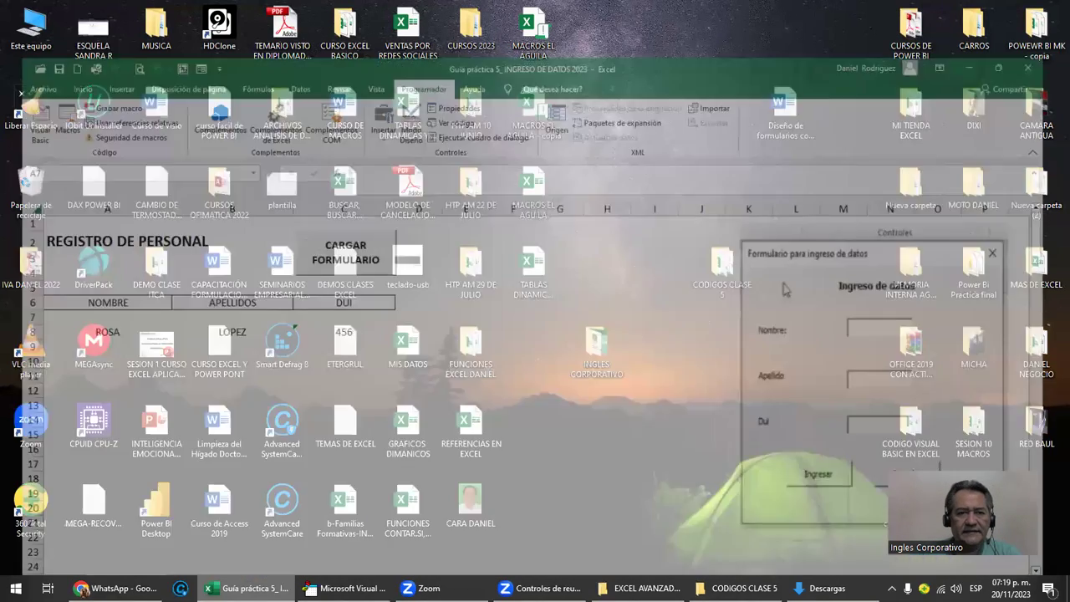
pyautogui.click(221, 534)
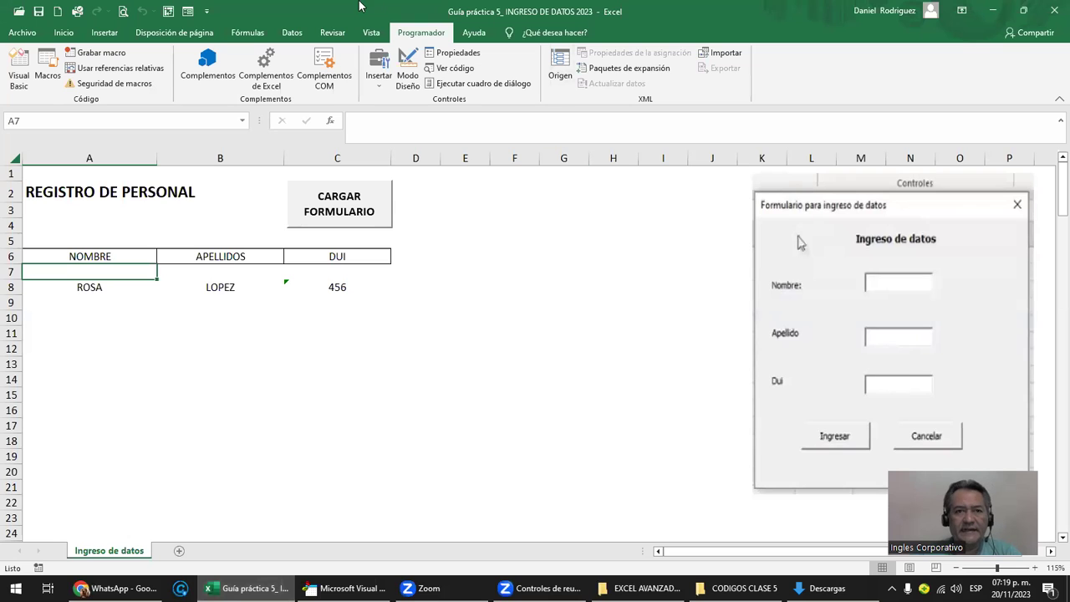
pyautogui.moveTo(352, 8); pyautogui.dragTo(360, 103)
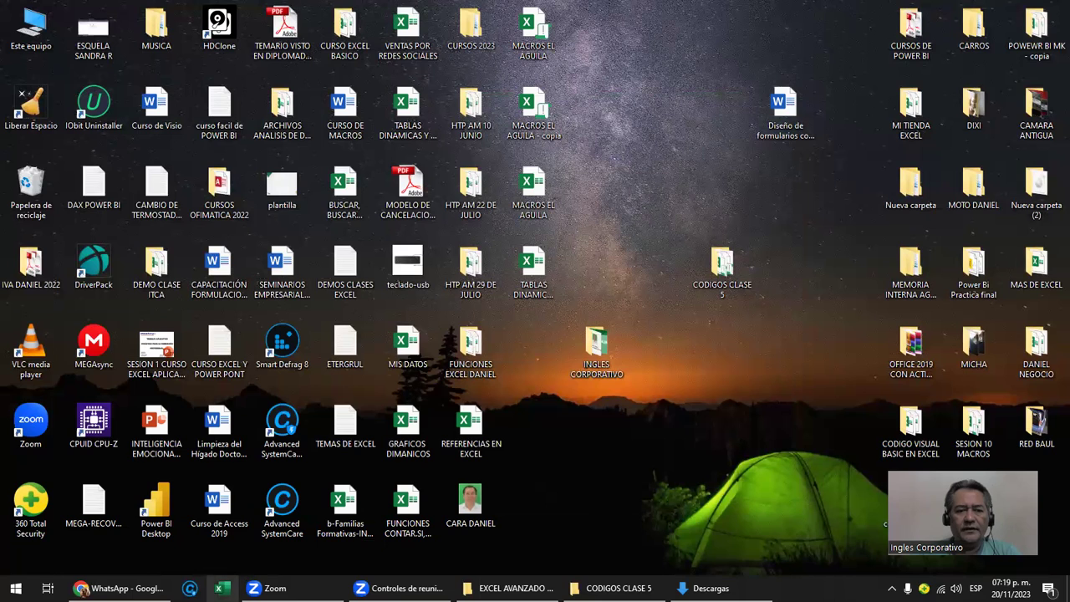
# - Relaunch Excel, maximize the start screen, and reopen the recent workbook from Descargas
pyautogui.click(220, 588)
pyautogui.moveTo(265, 585)
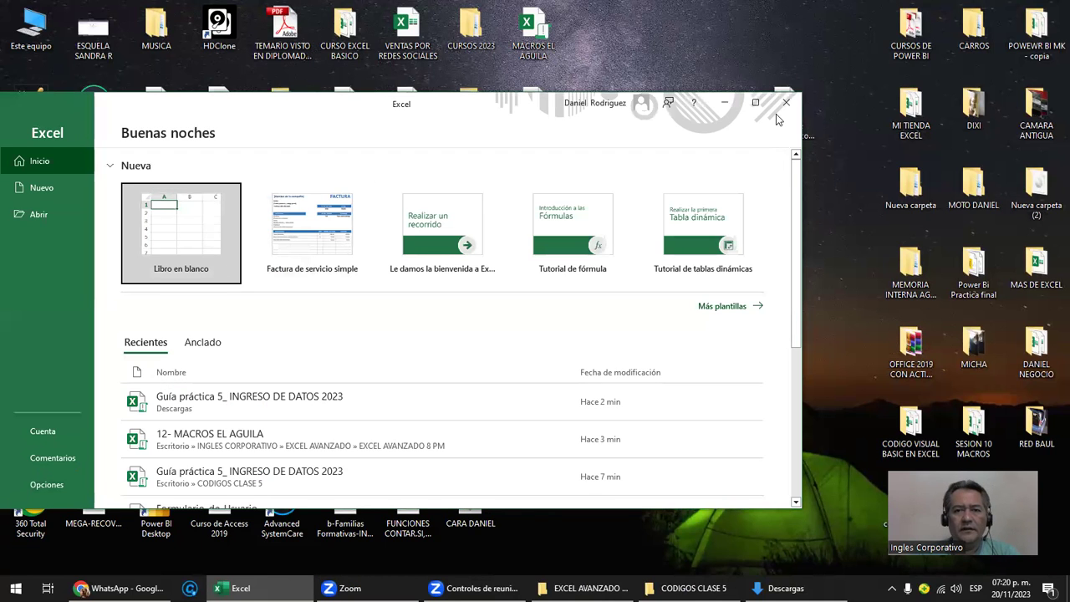
pyautogui.click(755, 102)
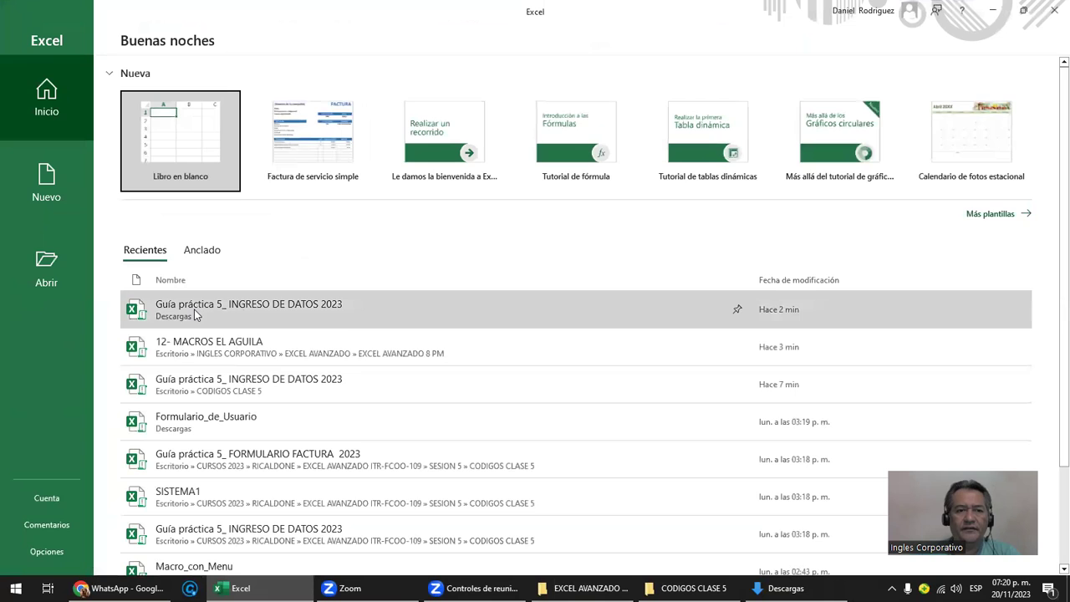
pyautogui.click(194, 314)
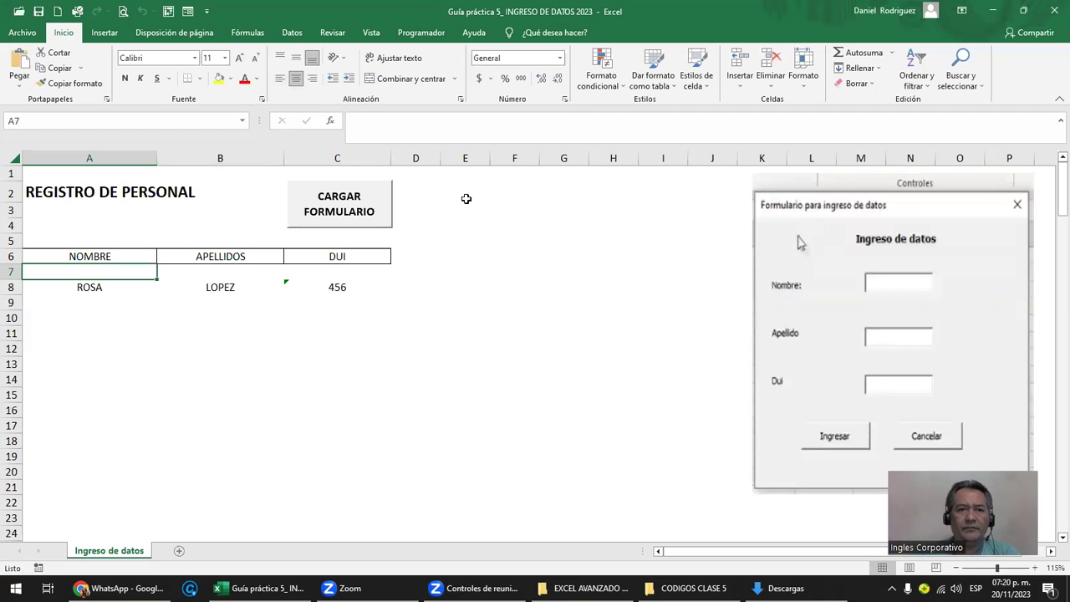
# - Launch the Visual Basic editor from the Programador ribbon and restore it to a smaller window
pyautogui.click(415, 35)
pyautogui.click(19, 69)
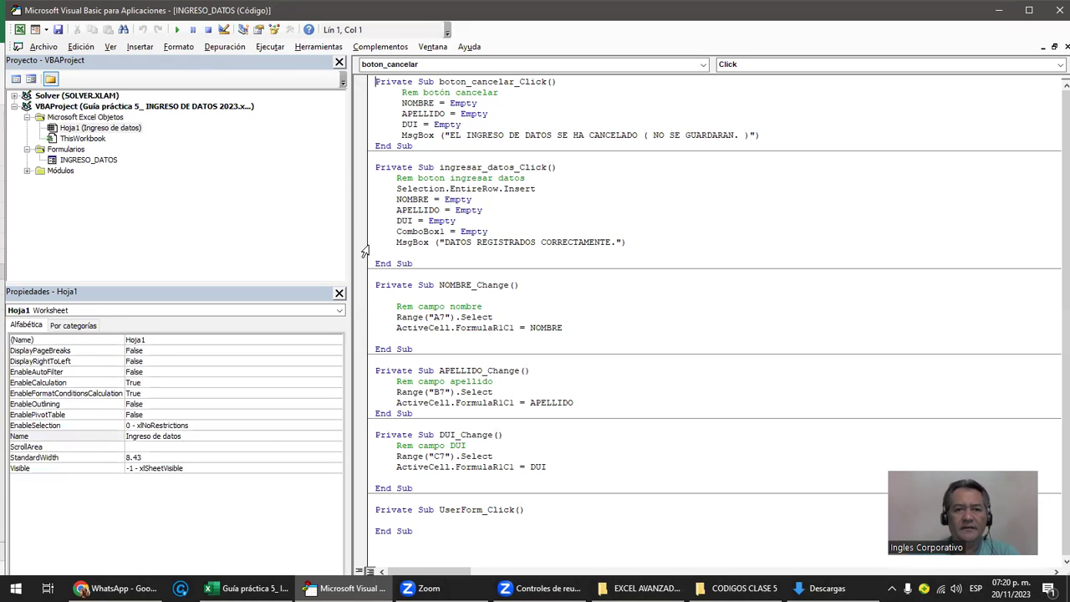
pyautogui.doubleClick(325, 16)
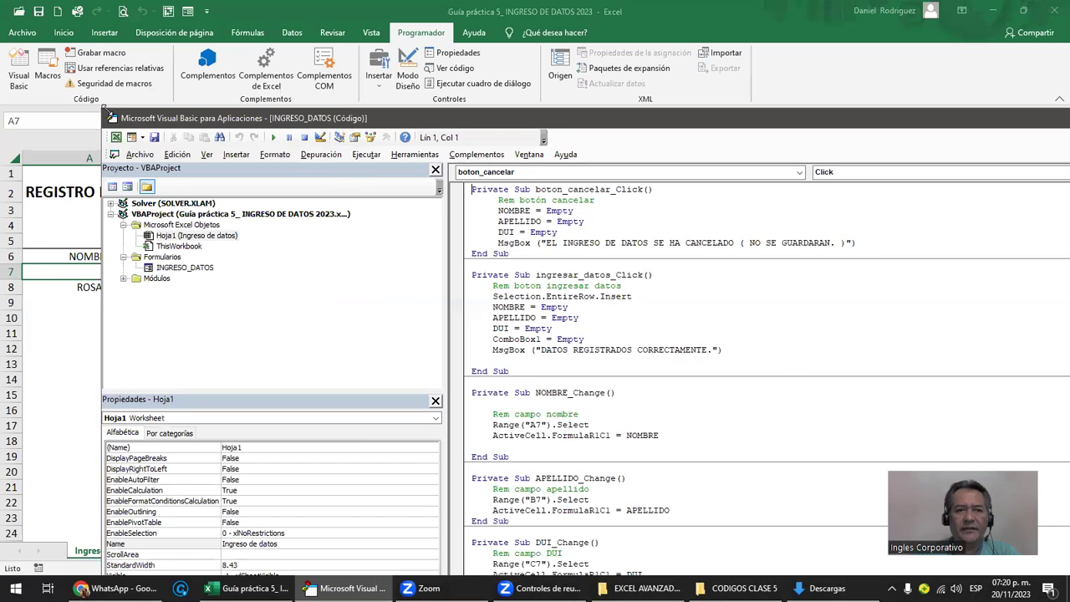
# - Reposition and shorten the VBA editor window, then bring WhatsApp Web in Chrome to the front
pyautogui.moveTo(103, 110); pyautogui.dragTo(363, 178)
pyautogui.moveTo(683, 192); pyautogui.dragTo(443, 90)
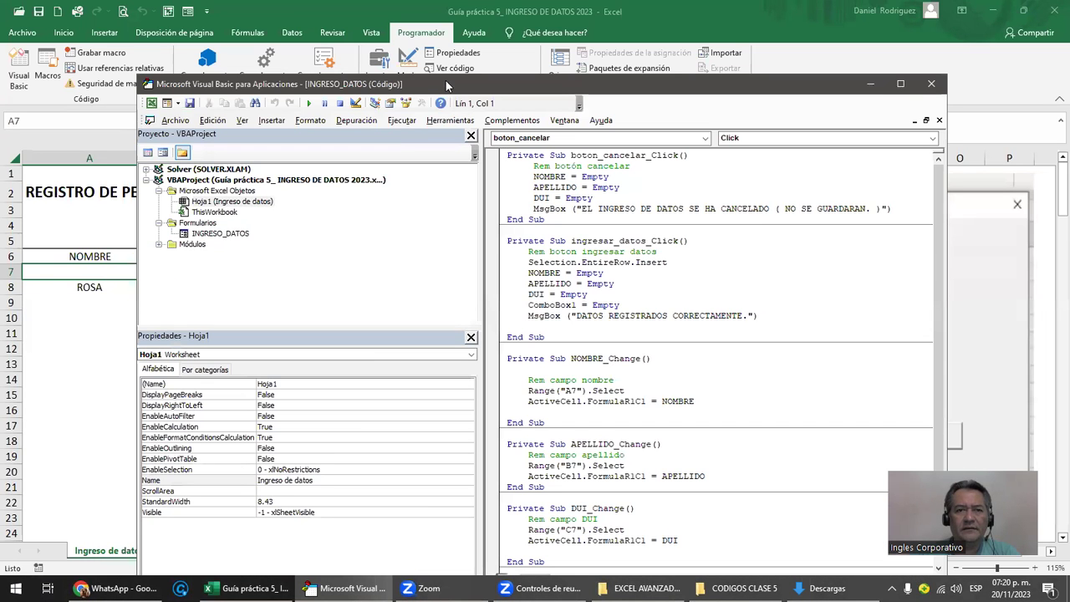
pyautogui.moveTo(445, 78)
pyautogui.mouseDown()
pyautogui.moveTo(451, 150)
pyautogui.moveTo(447, 94)
pyautogui.mouseUp()
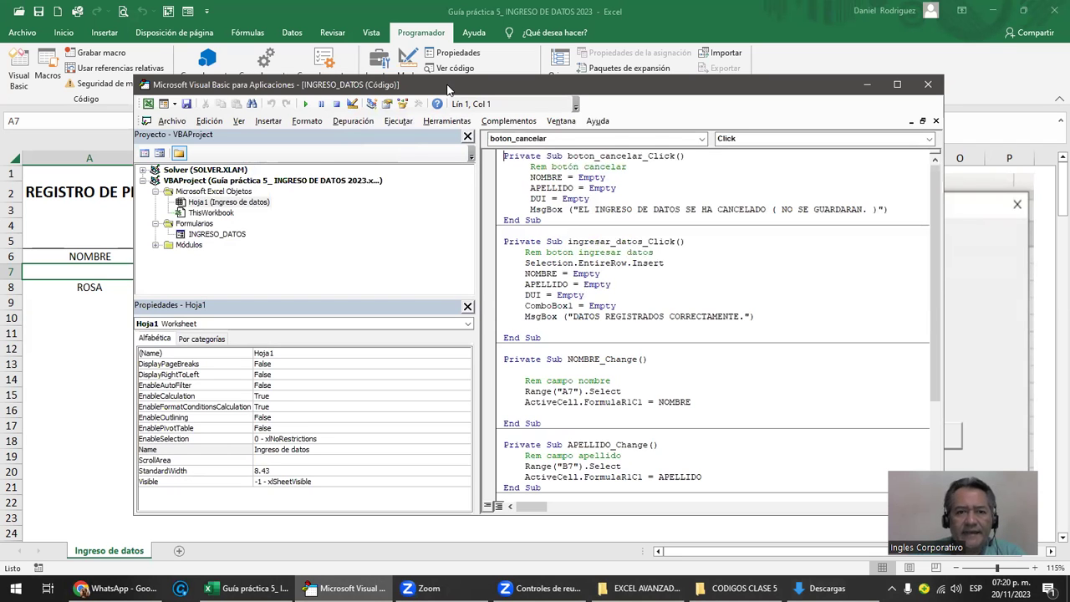
pyautogui.moveTo(449, 89); pyautogui.dragTo(452, 99)
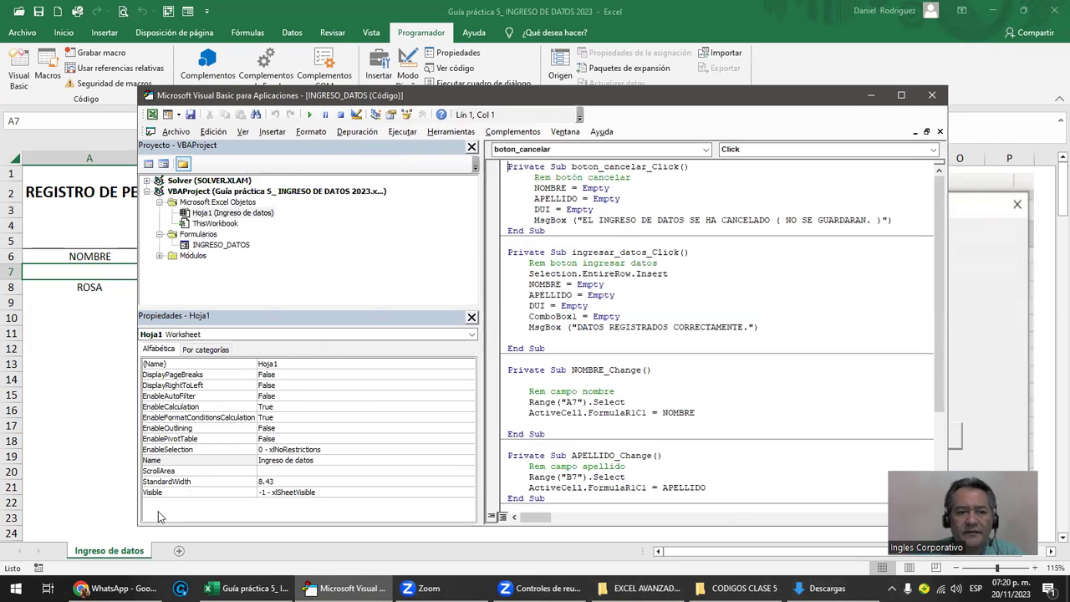
pyautogui.click(117, 588)
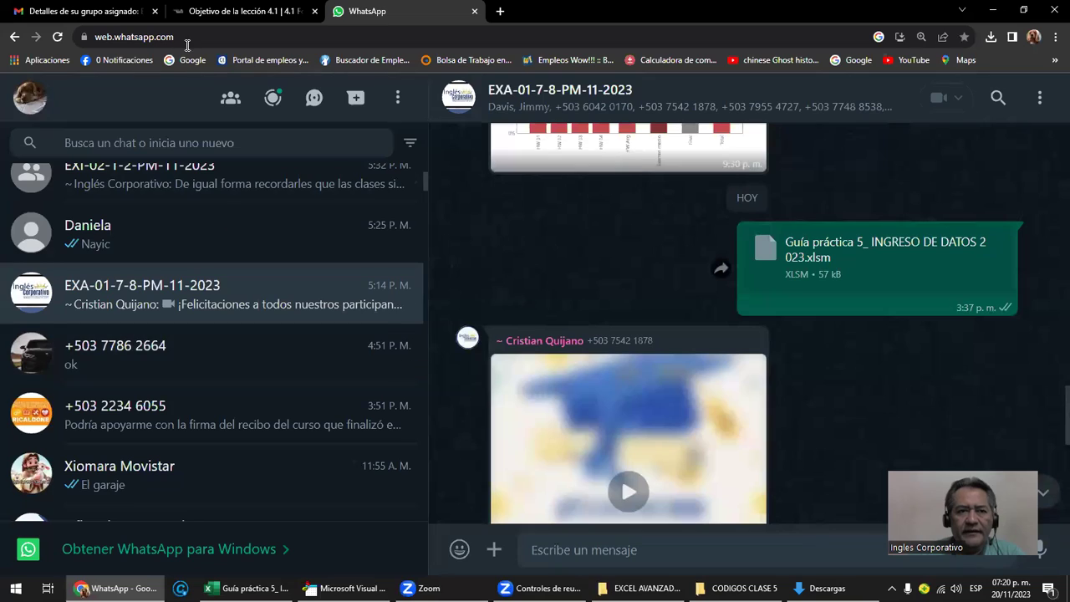
# - Scroll the Inglés Corporativo lesson page down to the Proyecto - VBAProject section
pyautogui.click(103, 16)
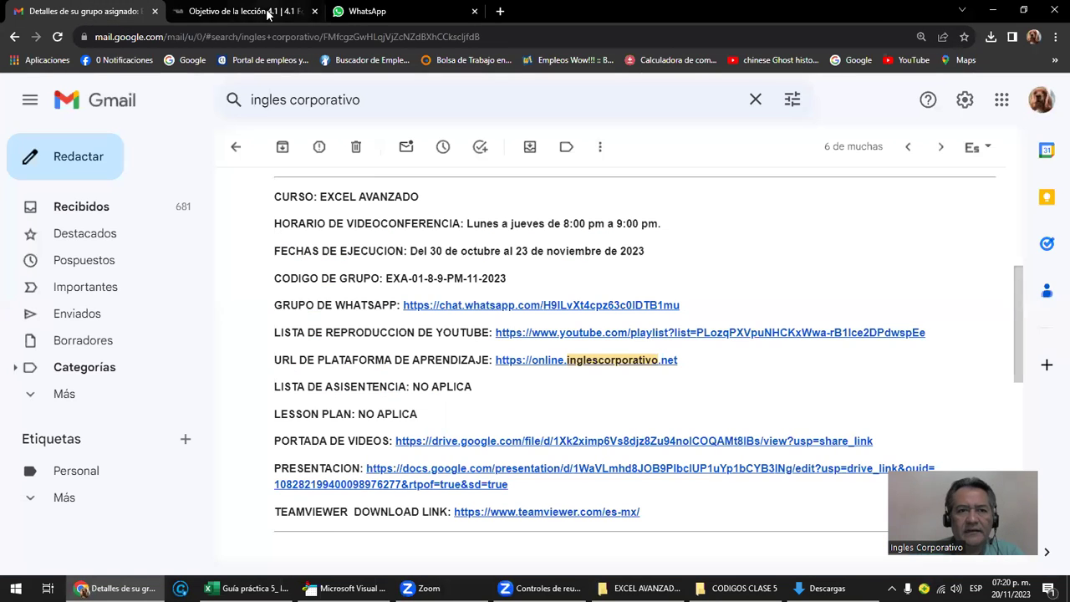
pyautogui.click(251, 11)
pyautogui.scroll(-2, 380, 265)
pyautogui.scroll(-5, 381, 266)
pyautogui.scroll(-2, 383, 265)
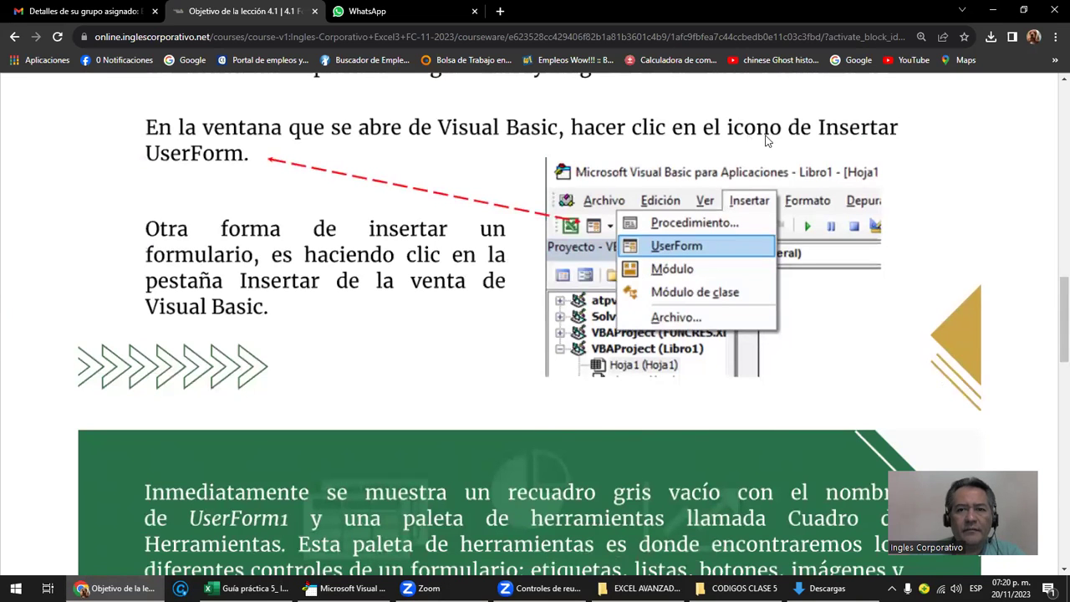
pyautogui.scroll(-1, 617, 240)
pyautogui.scroll(-4, 617, 240)
pyautogui.scroll(-2, 615, 240)
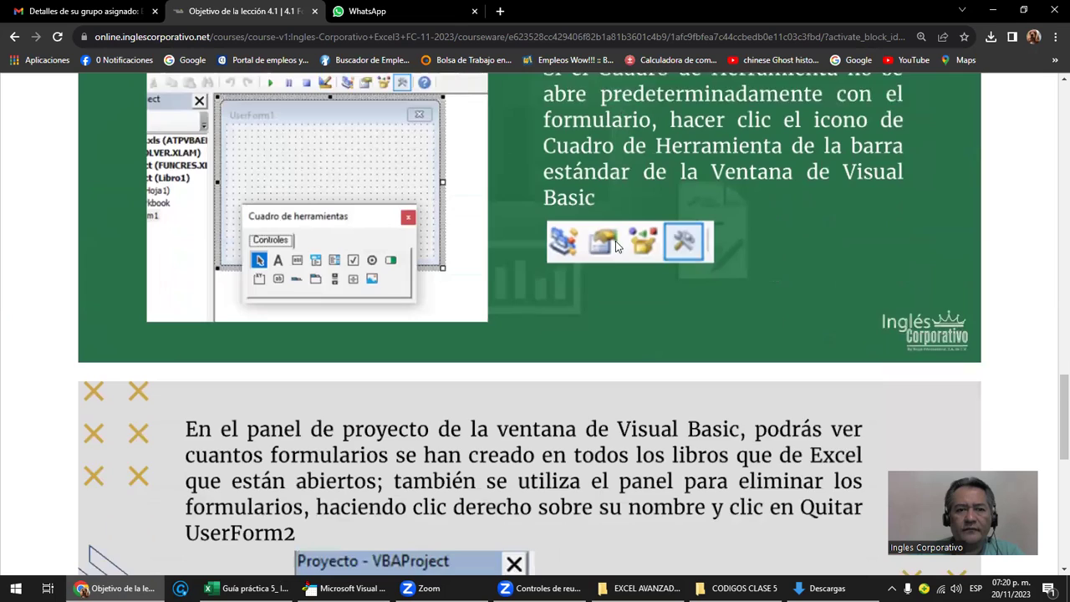
pyautogui.scroll(-2, 482, 243)
pyautogui.scroll(-2, 482, 243)
pyautogui.scroll(-2, 483, 243)
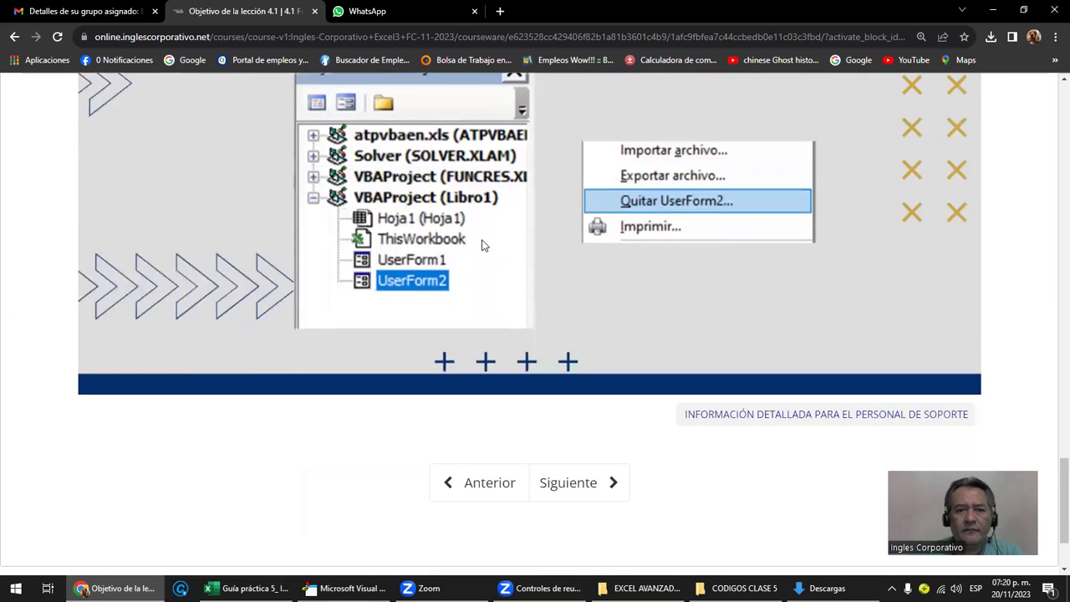
# - Return to the Excel workbook showing the empty Formulario para ingreso de datos
pyautogui.scroll(1, 481, 244)
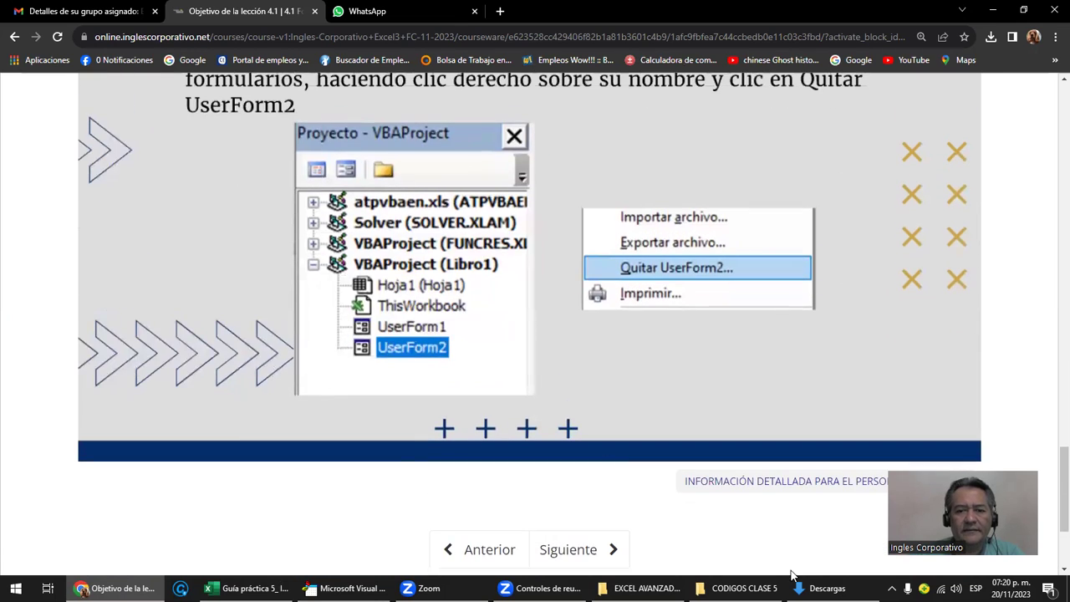
pyautogui.moveTo(740, 587)
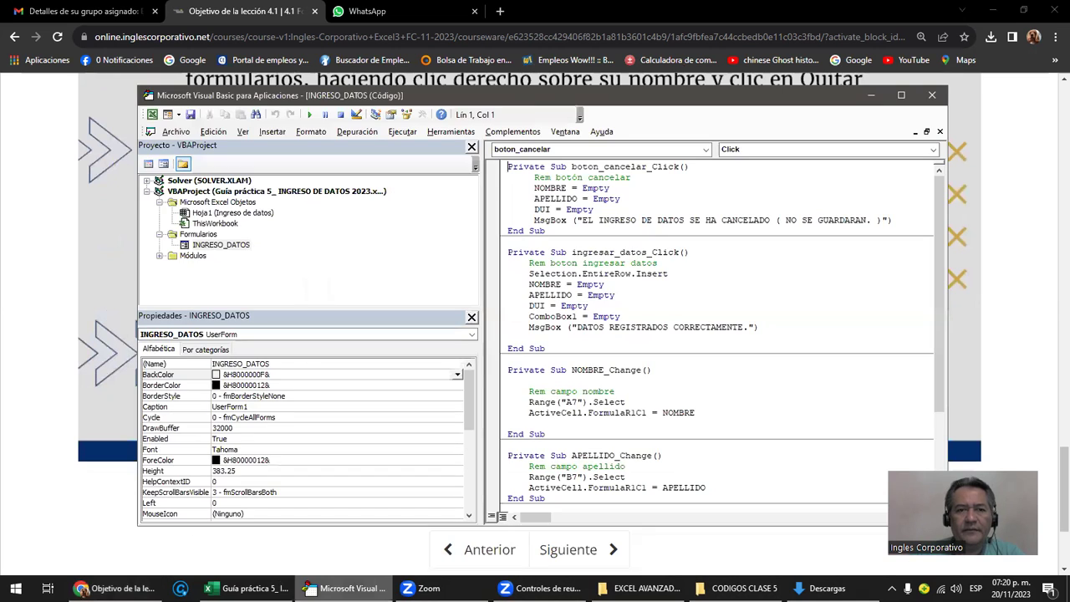
pyautogui.click(226, 540)
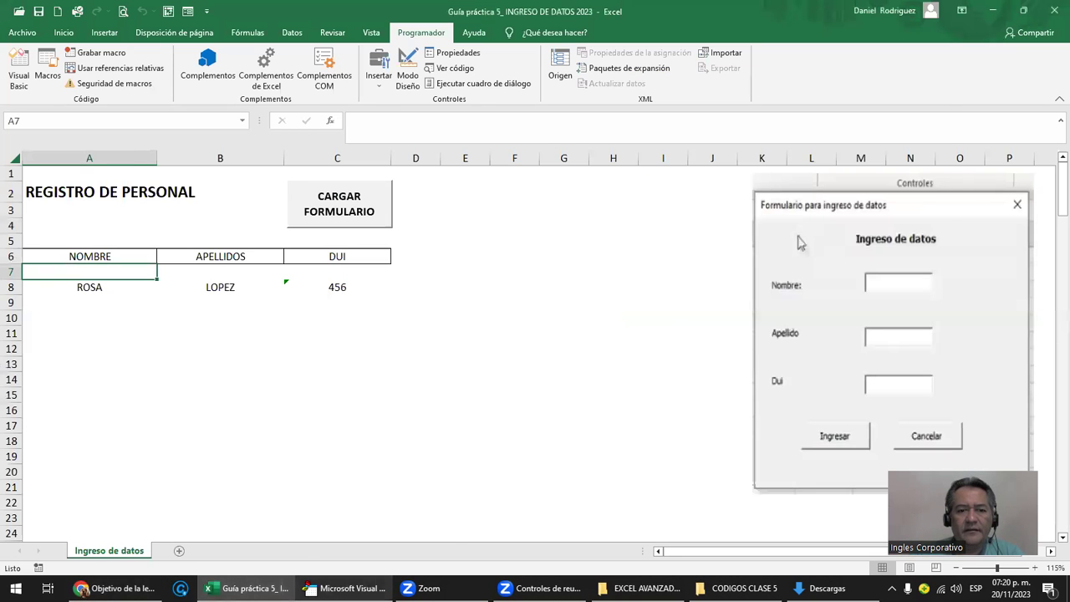
pyautogui.click(343, 587)
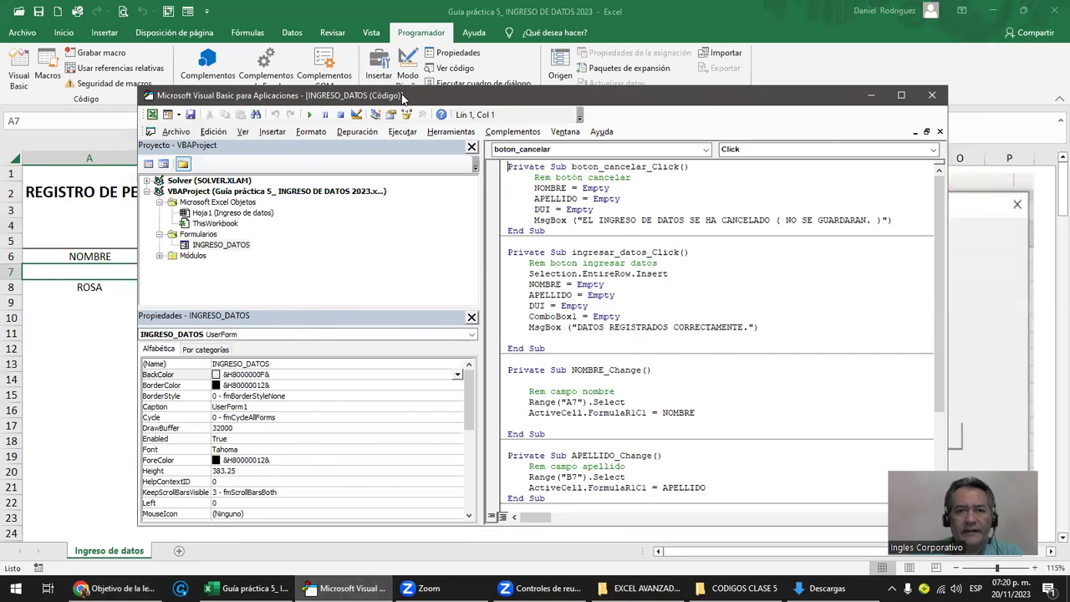
pyautogui.moveTo(403, 98); pyautogui.dragTo(530, 89)
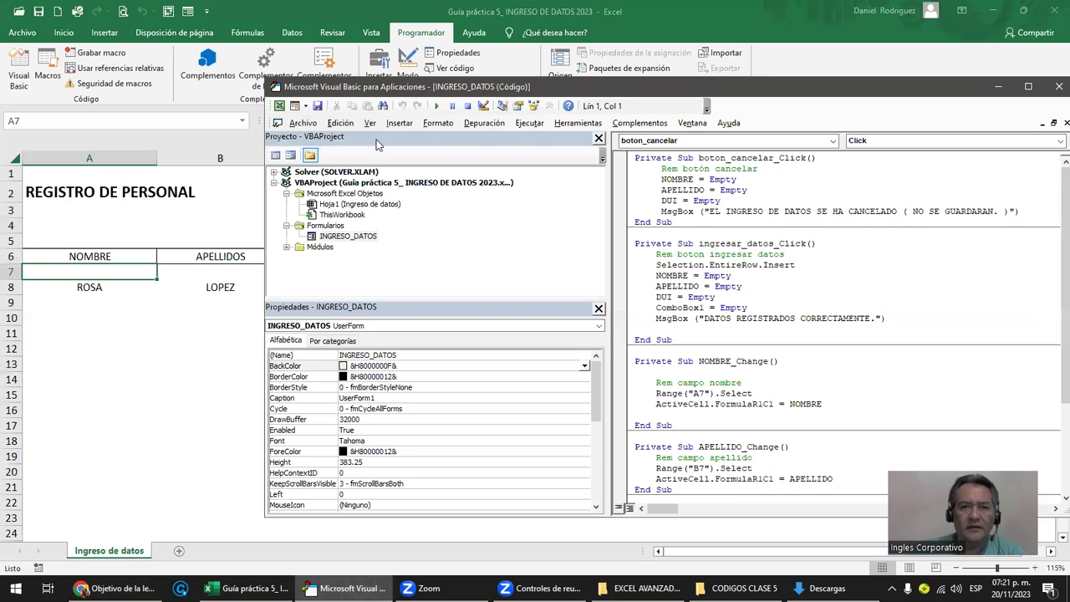
pyautogui.click(315, 126)
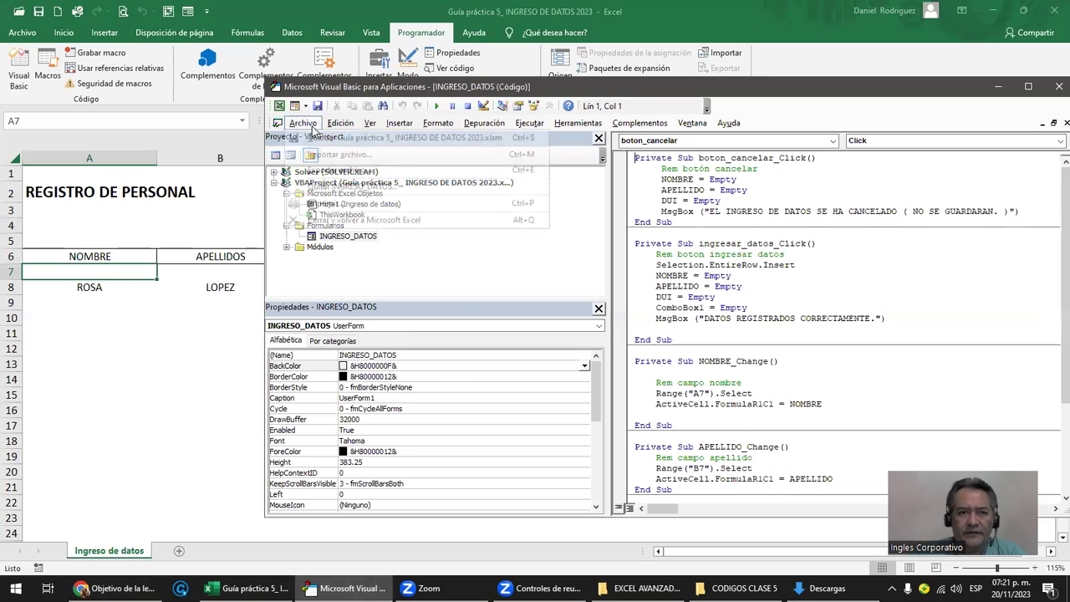
pyautogui.moveTo(338, 127)
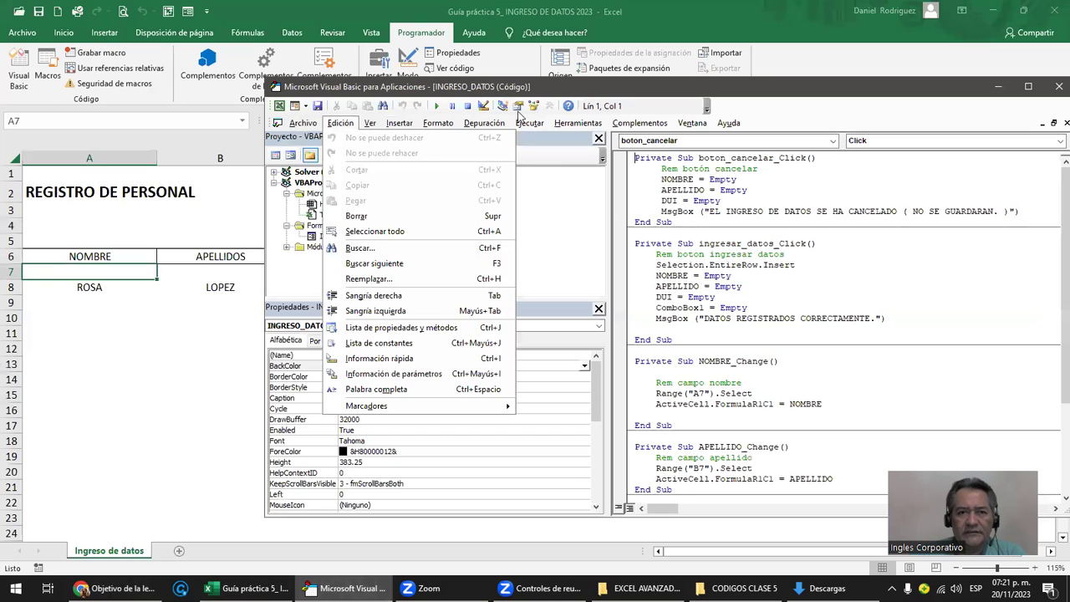
pyautogui.moveTo(529, 123)
pyautogui.click(556, 138)
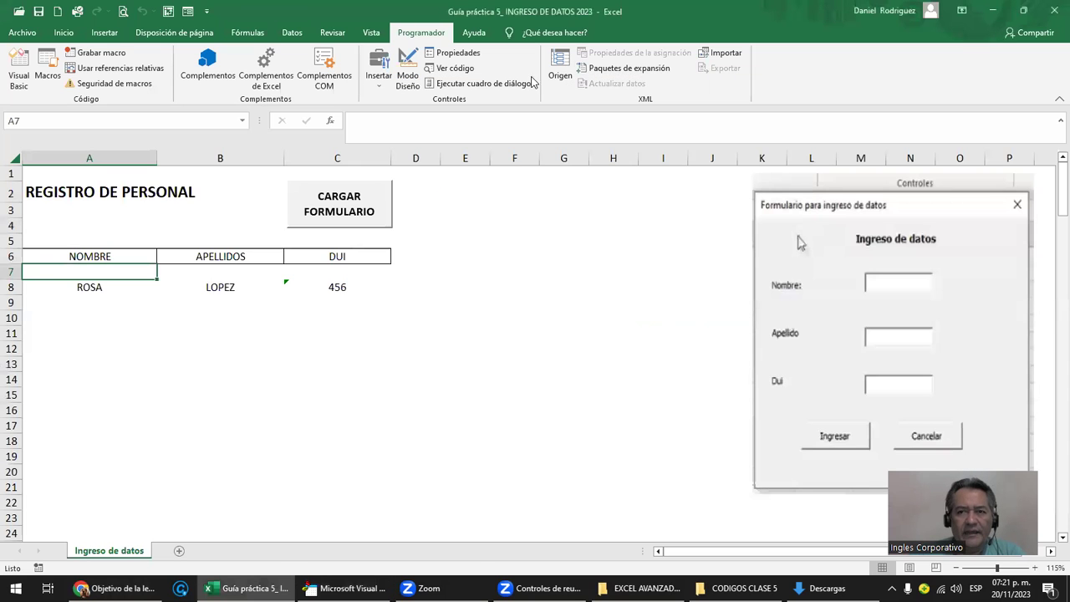
pyautogui.click(347, 587)
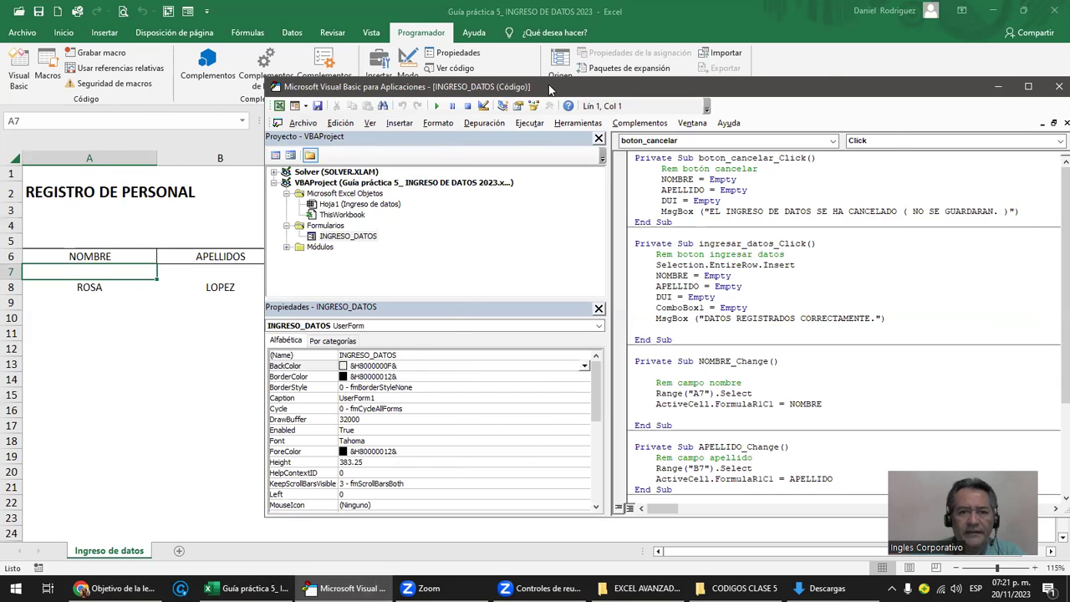
pyautogui.moveTo(550, 88); pyautogui.dragTo(379, 67)
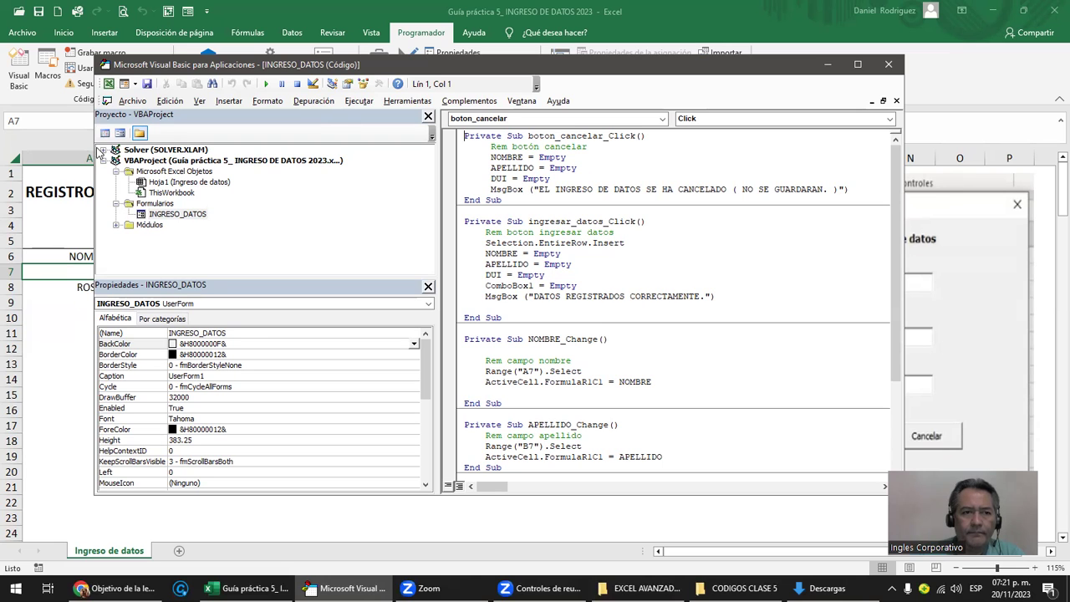
pyautogui.click(103, 150)
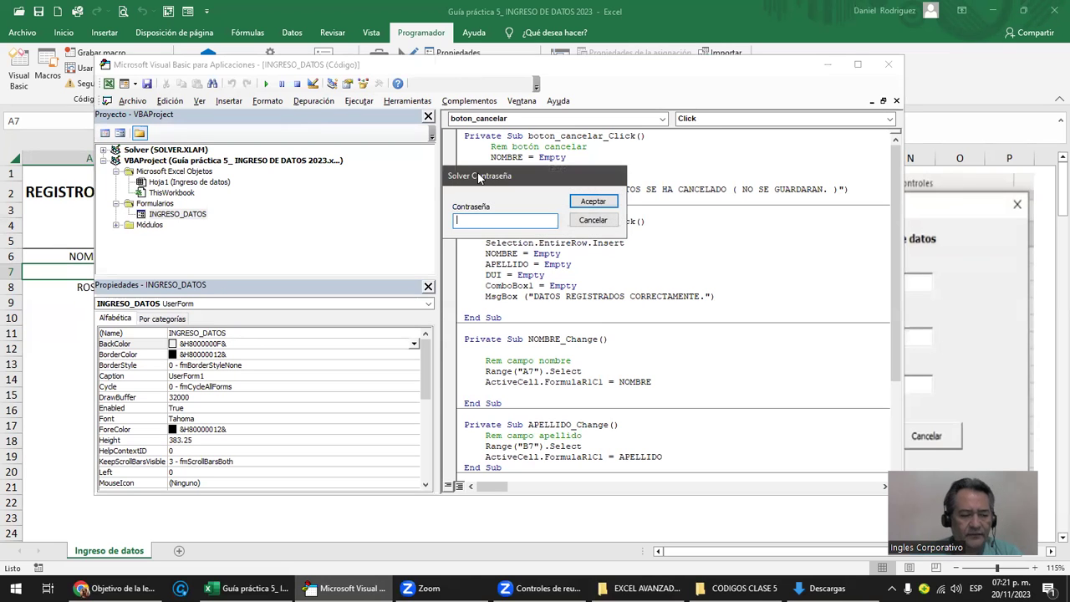
pyautogui.press('Escape')
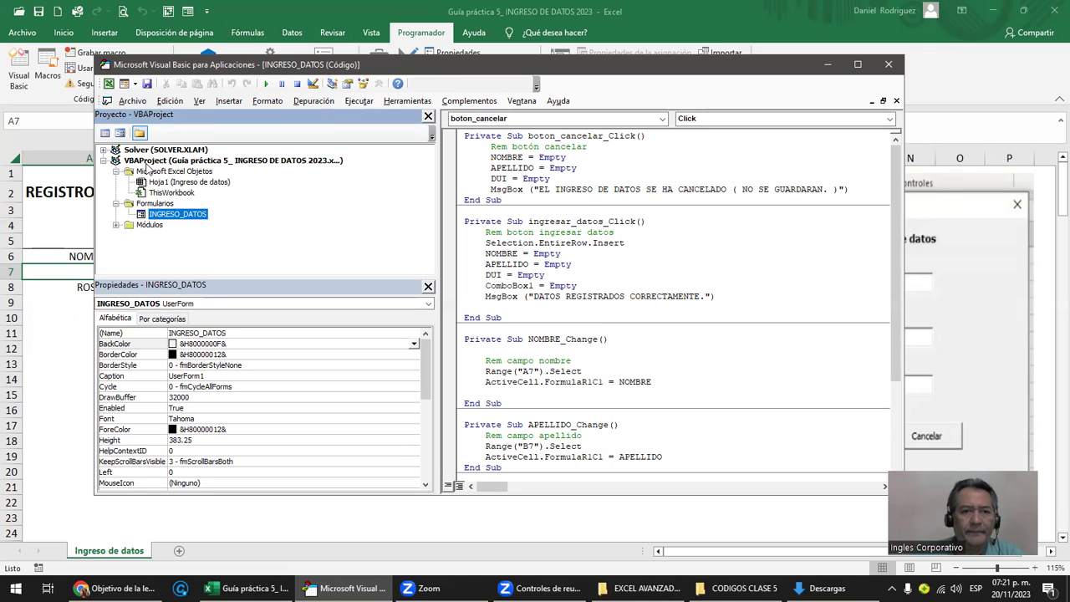
pyautogui.click(414, 16)
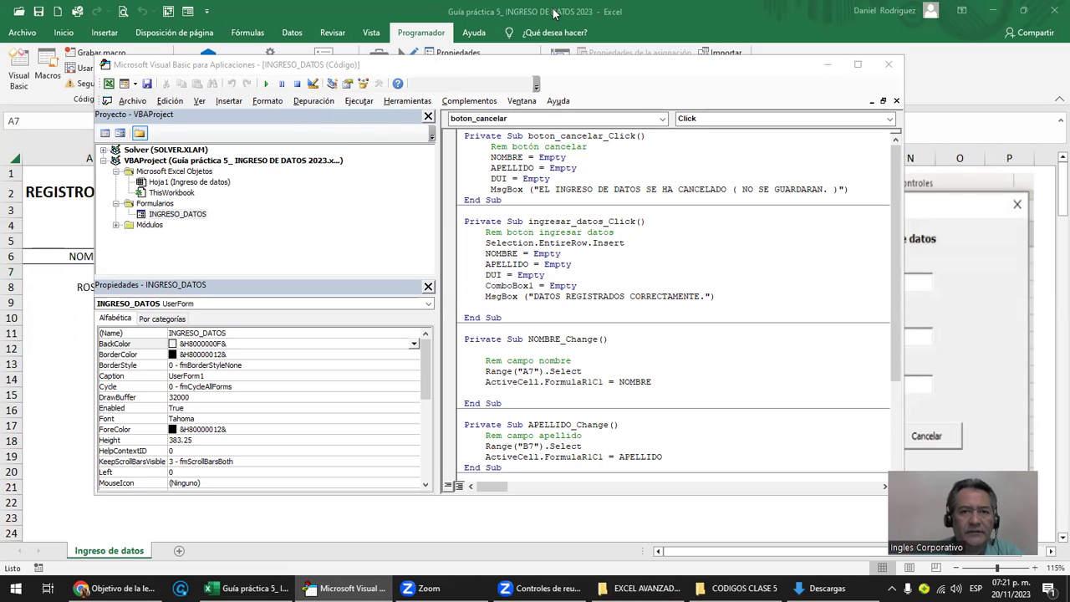
pyautogui.click(241, 161)
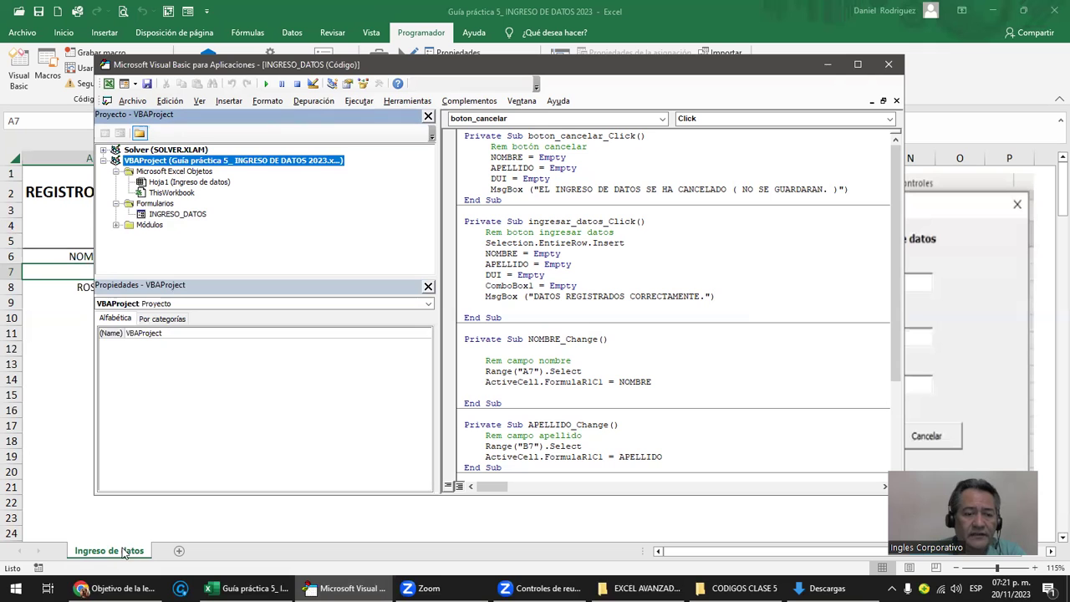
# - Add a new blank sheet to the workbook, return to Ingreso de datos, and reopen the VBA editor
pyautogui.click(180, 555)
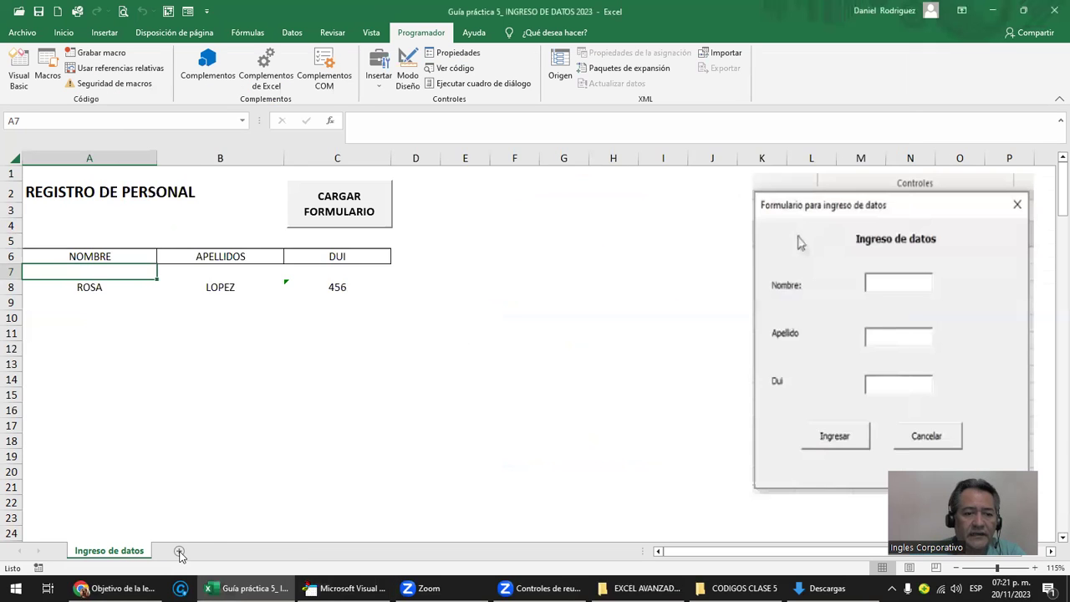
pyautogui.click(180, 552)
pyautogui.click(125, 551)
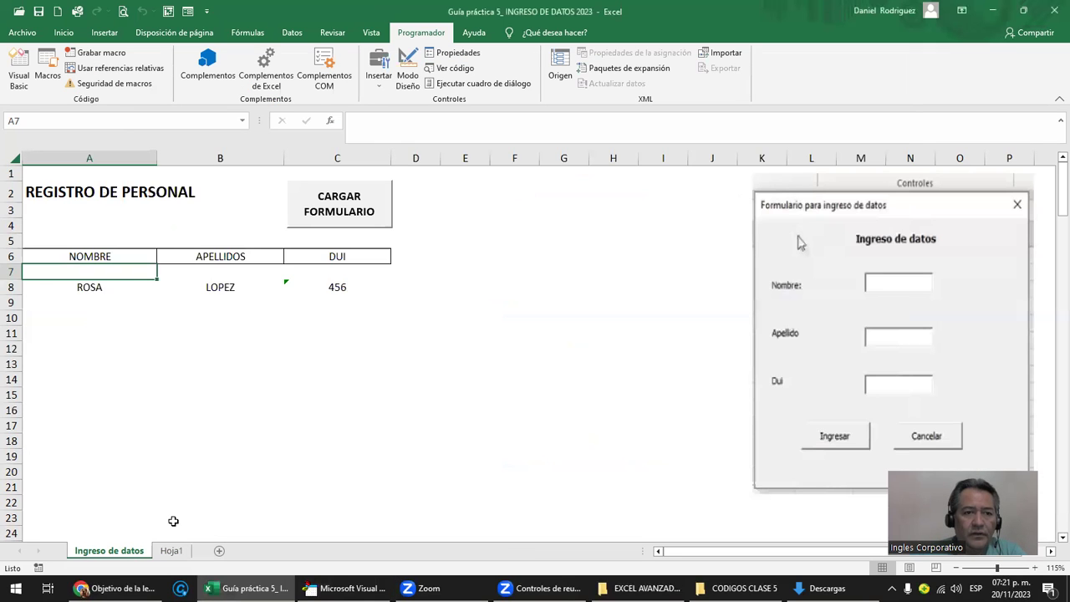
pyautogui.hotkey('alt', 'F11')
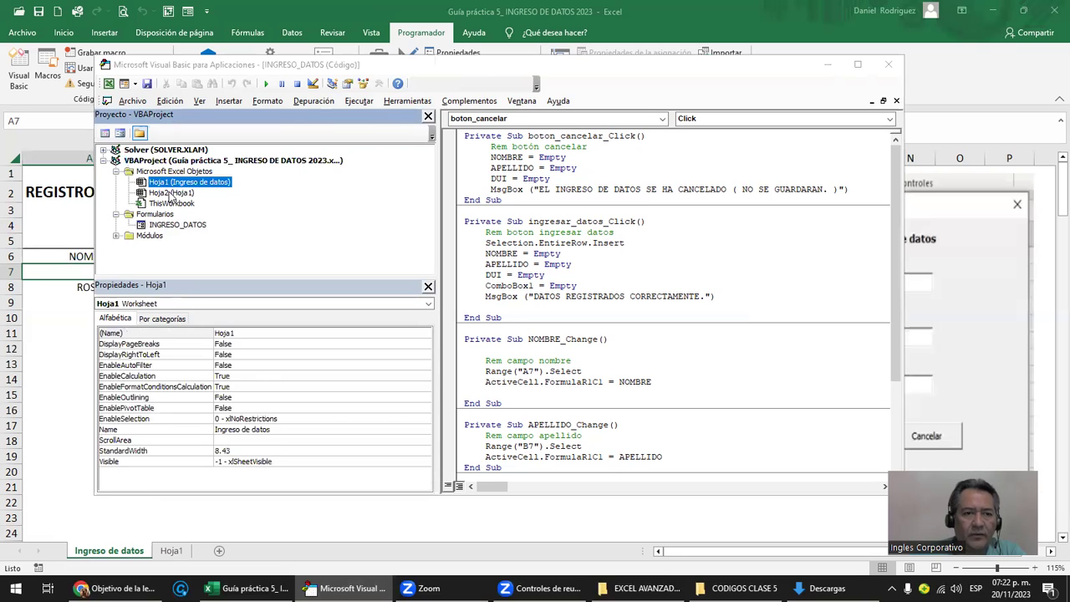
# - Rename the new Hoja1 sheet to FACTURA
pyautogui.click(170, 555)
pyautogui.doubleClick(170, 552)
pyautogui.write('FACTURA')
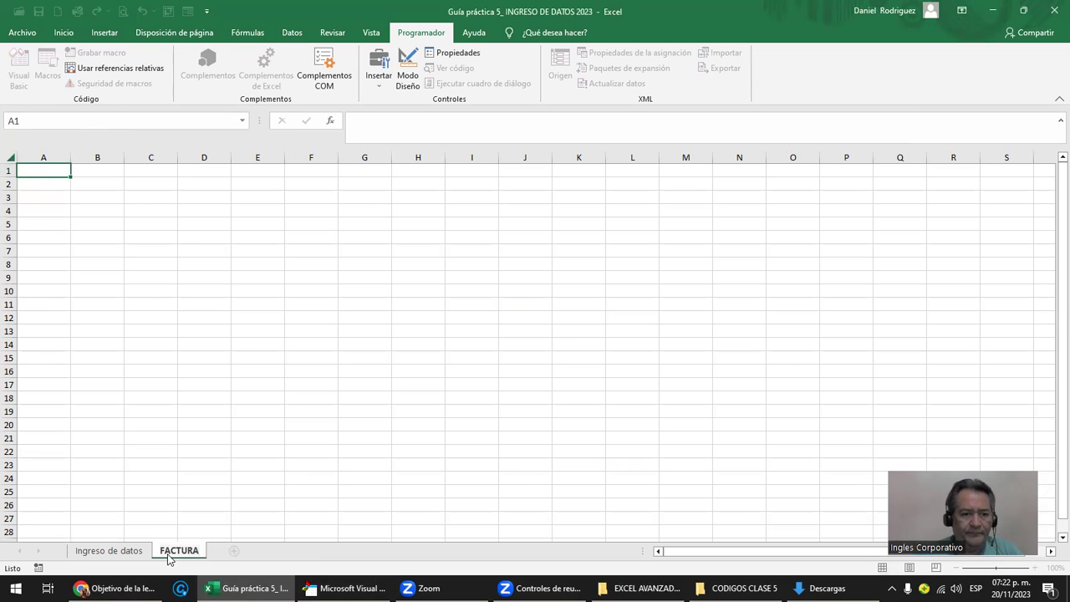
pyautogui.press('Return')
# - Check that the VBA project lists the sheet as Hoja2 (FACTURA) under VBAProject
pyautogui.click(137, 551)
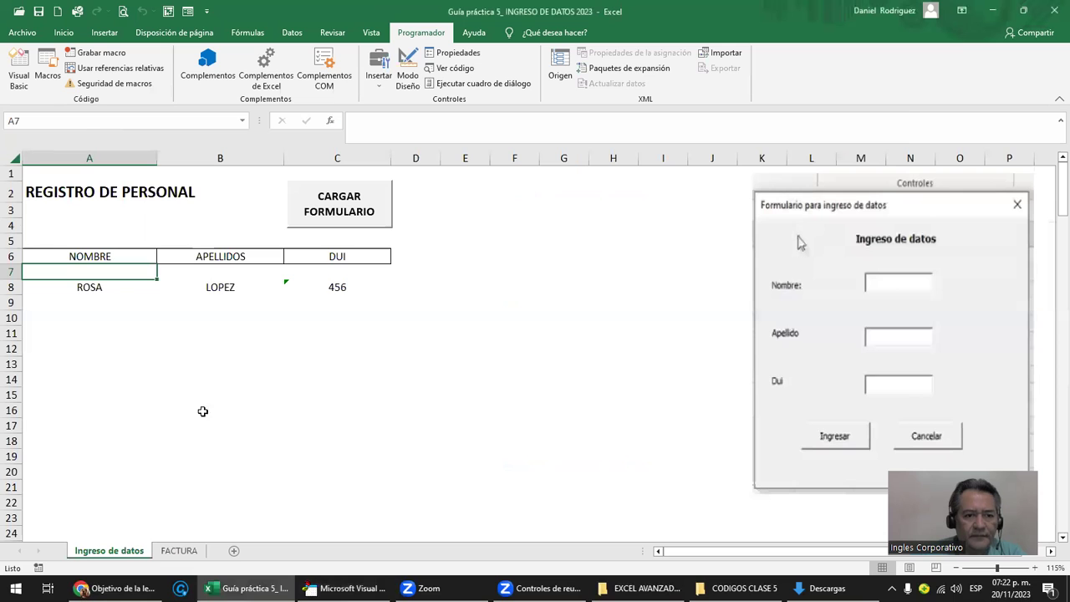
pyautogui.click(343, 587)
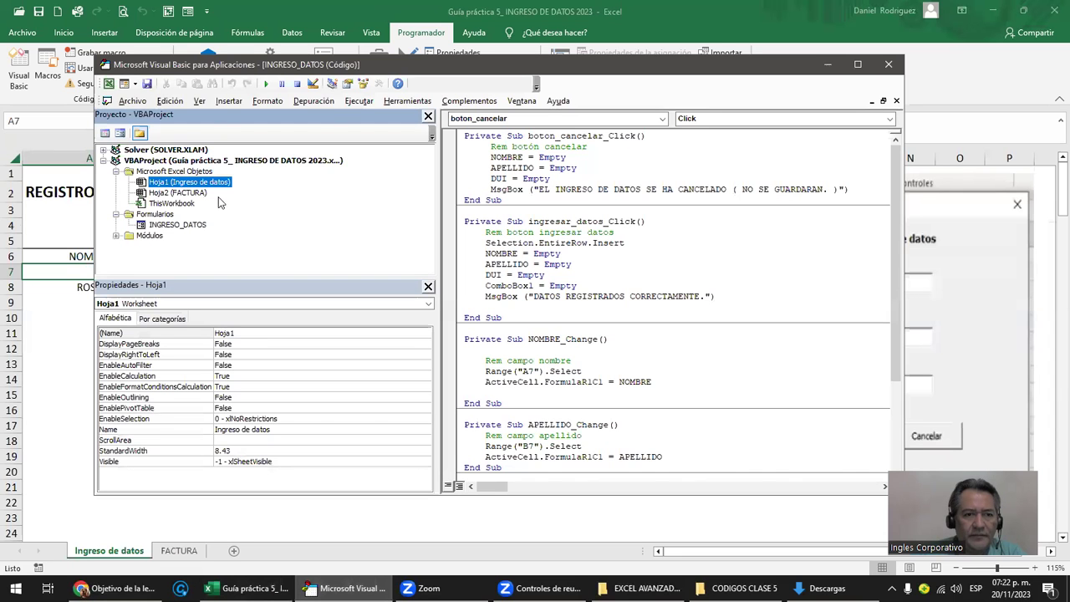
pyautogui.click(199, 193)
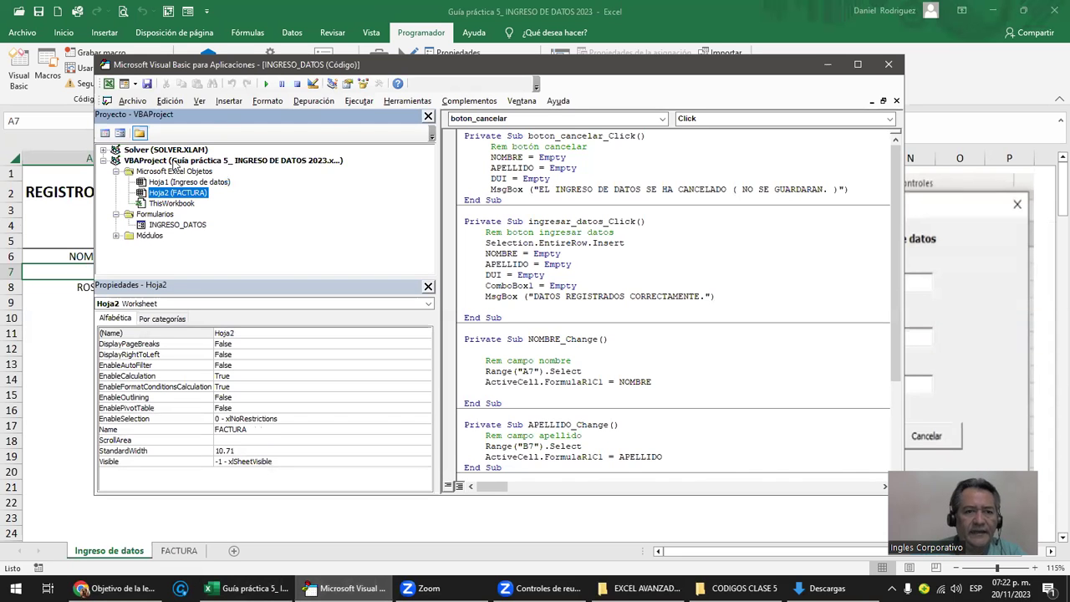
pyautogui.click(177, 162)
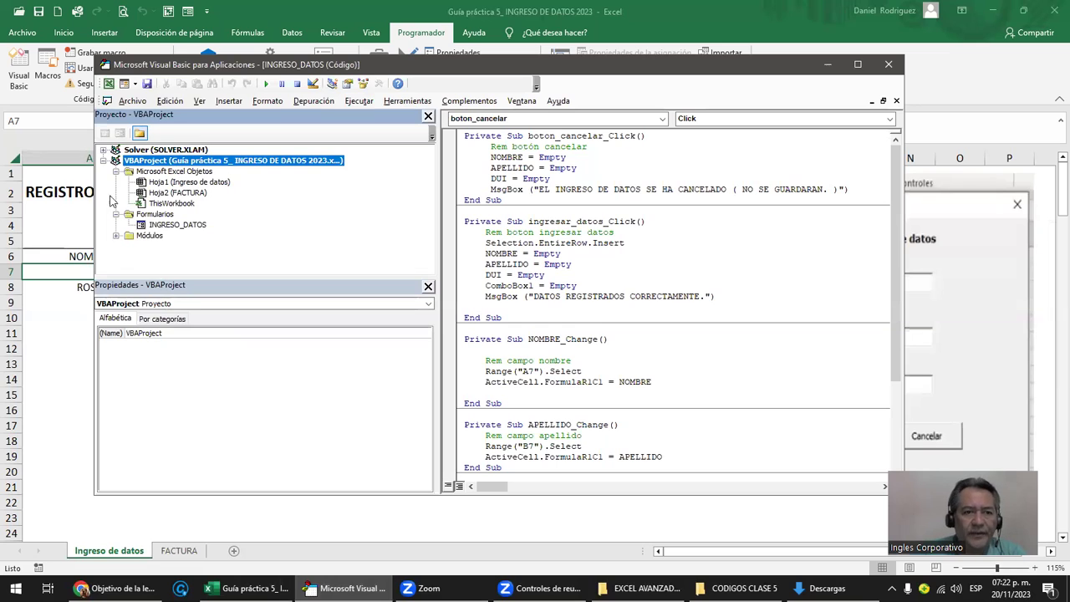
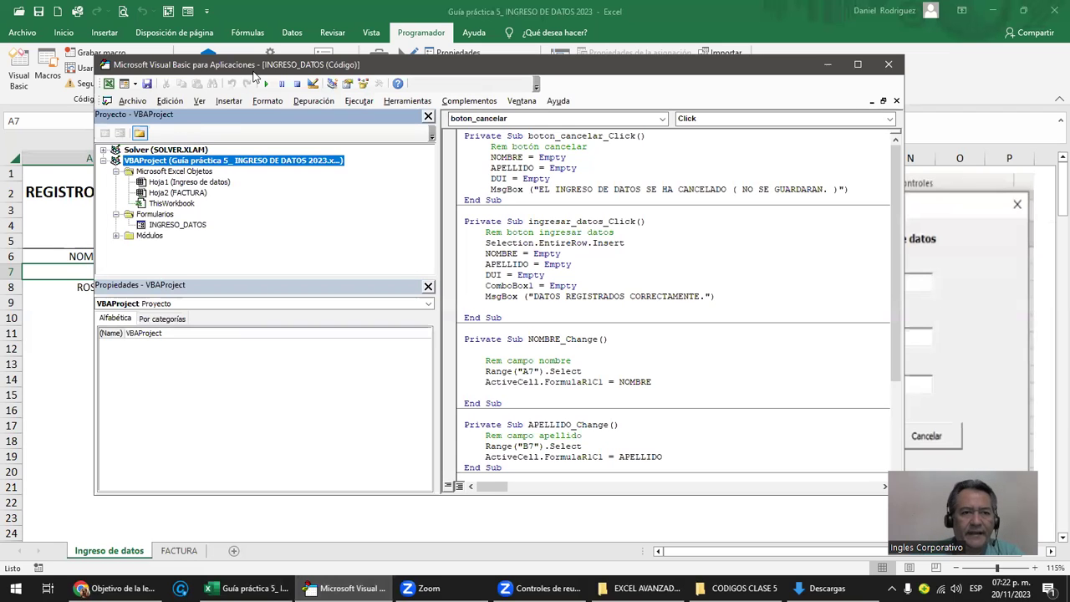
# - Test-run the data-entry form from the CARGAR FORMULARIO button, close it, and return to the VBA editor
pyautogui.moveTo(255, 72); pyautogui.dragTo(574, 83)
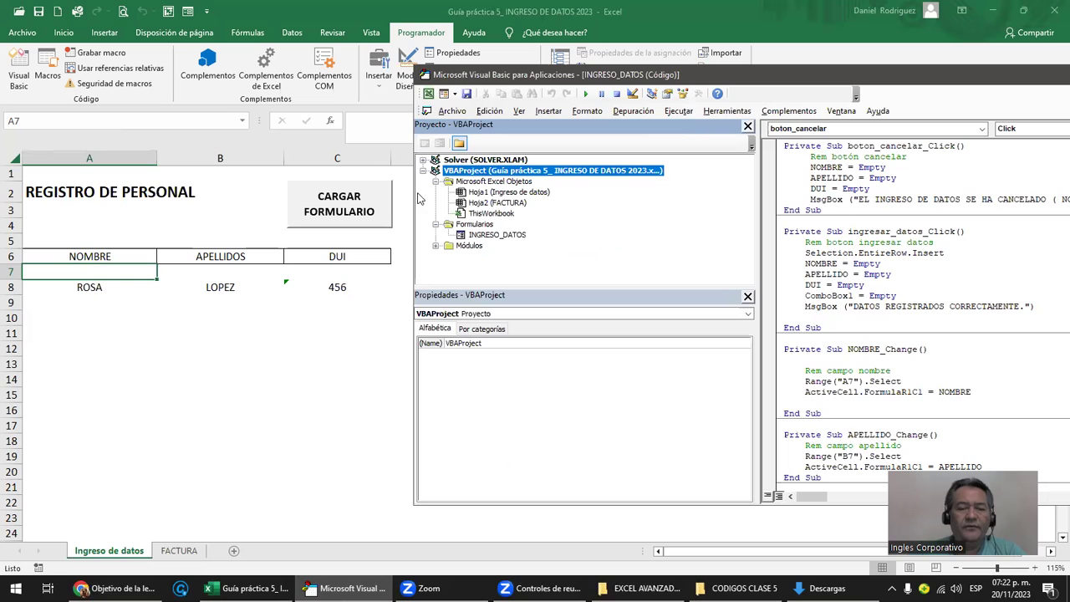
pyautogui.click(381, 214)
pyautogui.click(381, 214)
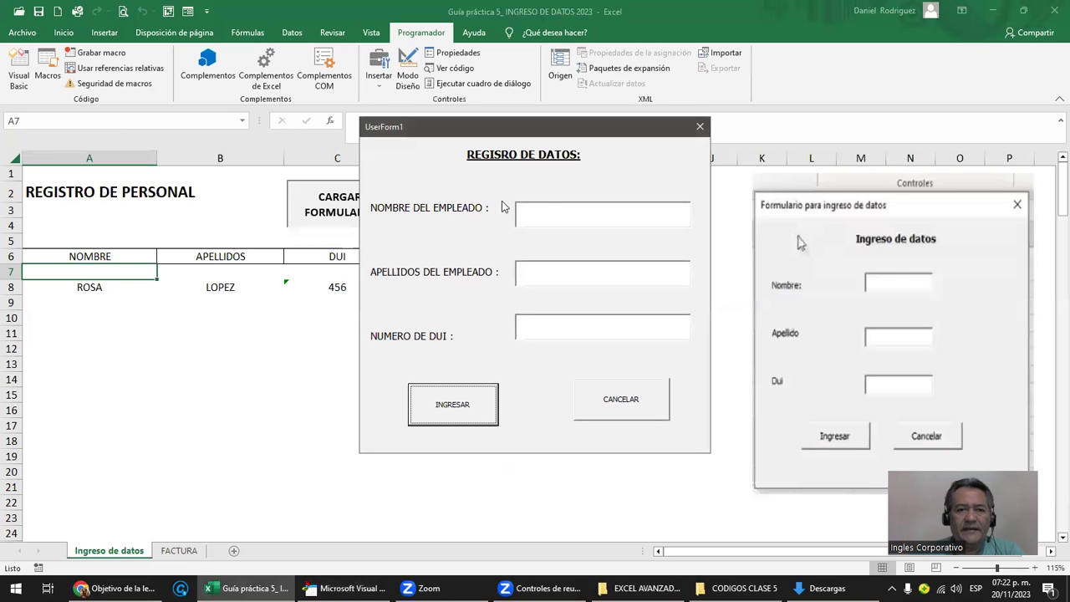
pyautogui.click(701, 127)
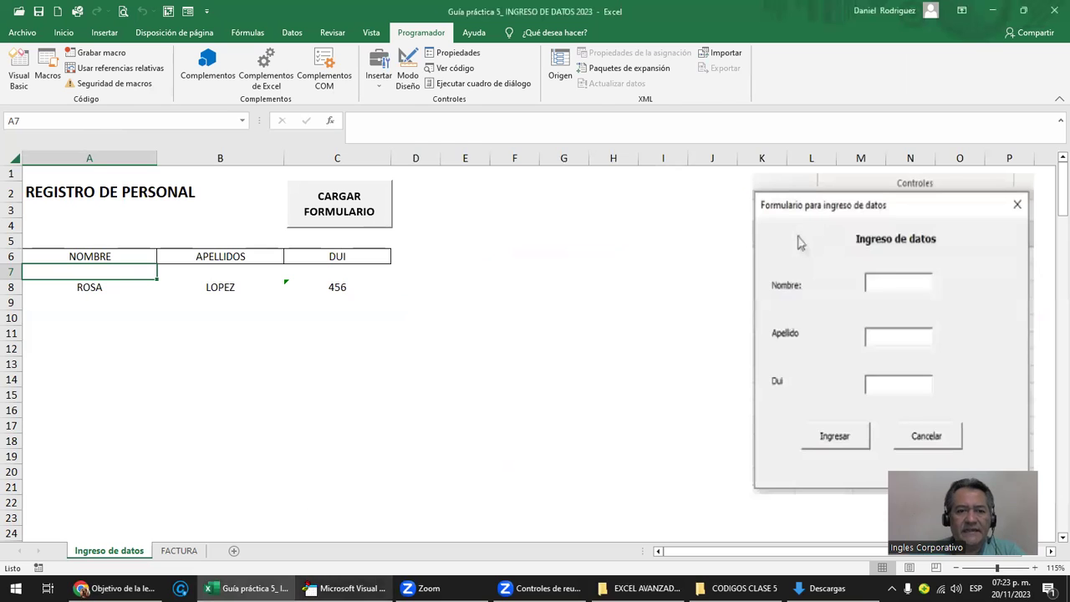
pyautogui.hotkey('alt', 'F11')
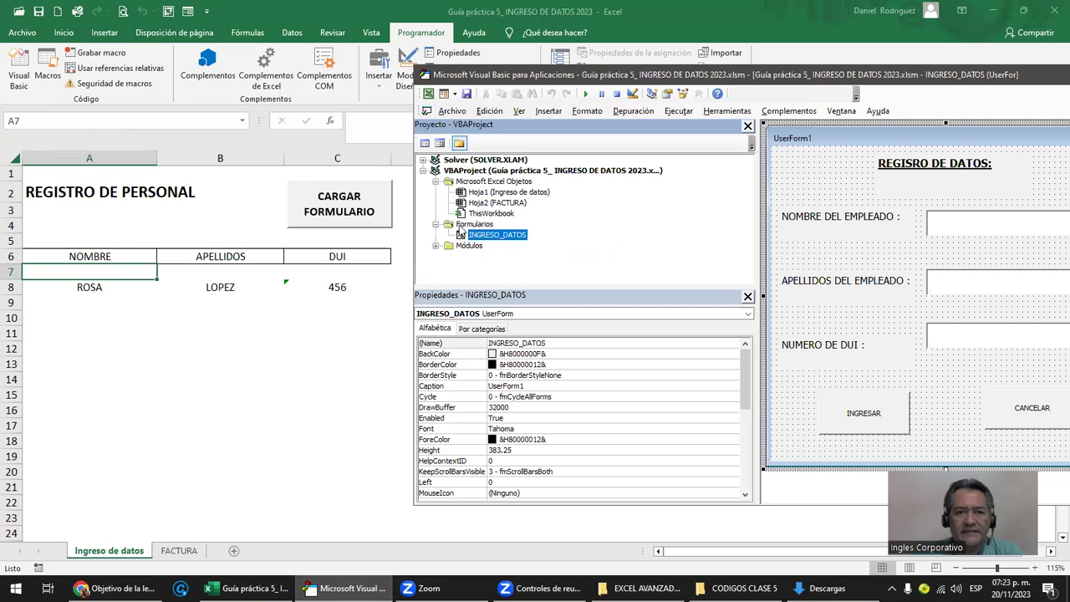
# - Browse the Formularios and Microsoft Excel Objetos folders, then shift the editor left to reveal the whole form
pyautogui.click(465, 224)
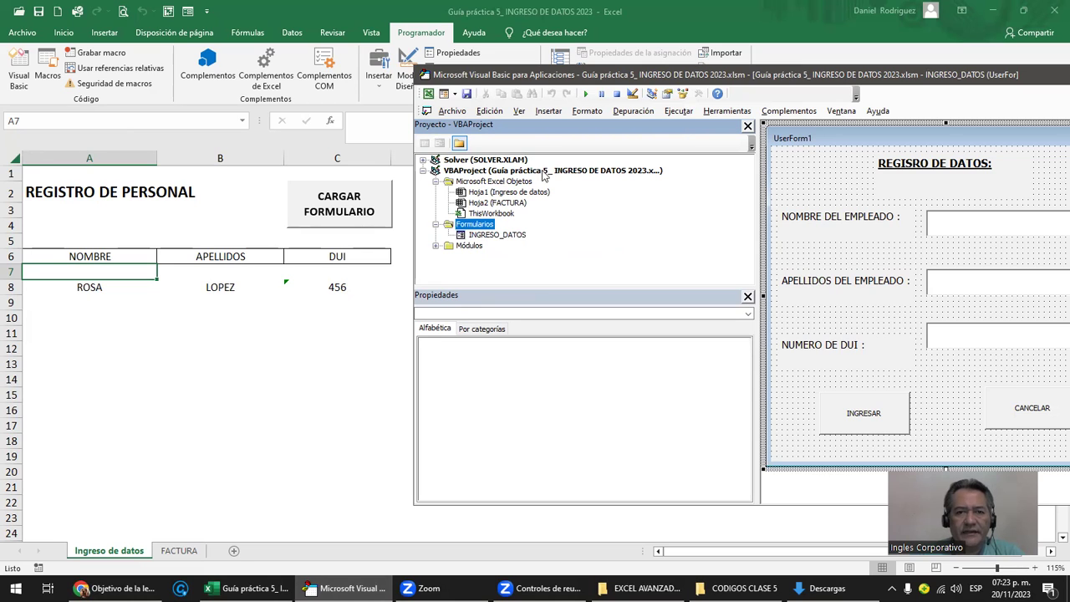
pyautogui.click(483, 182)
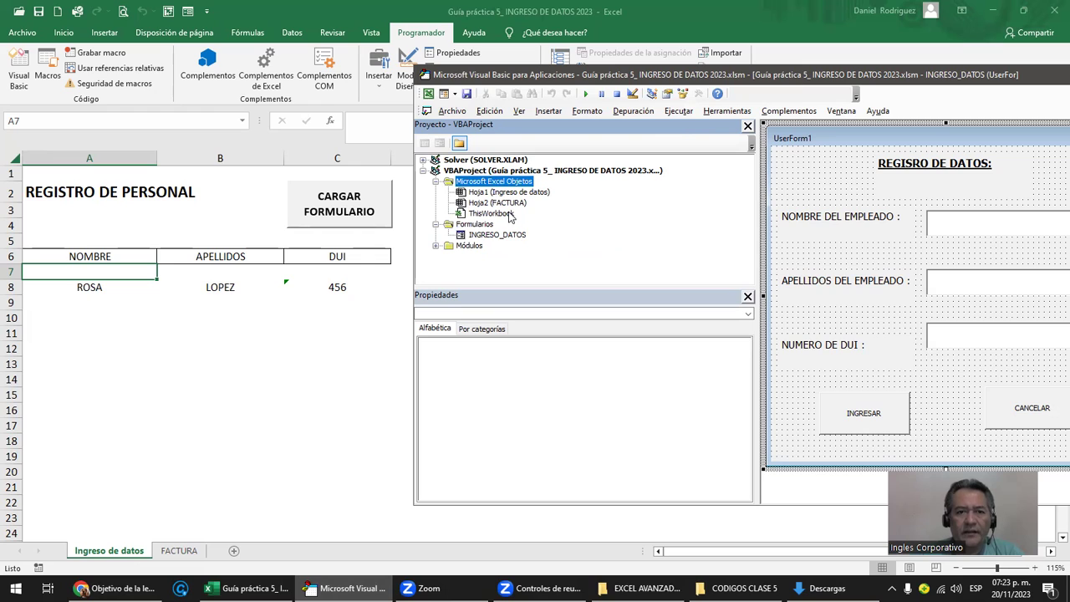
pyautogui.click(468, 226)
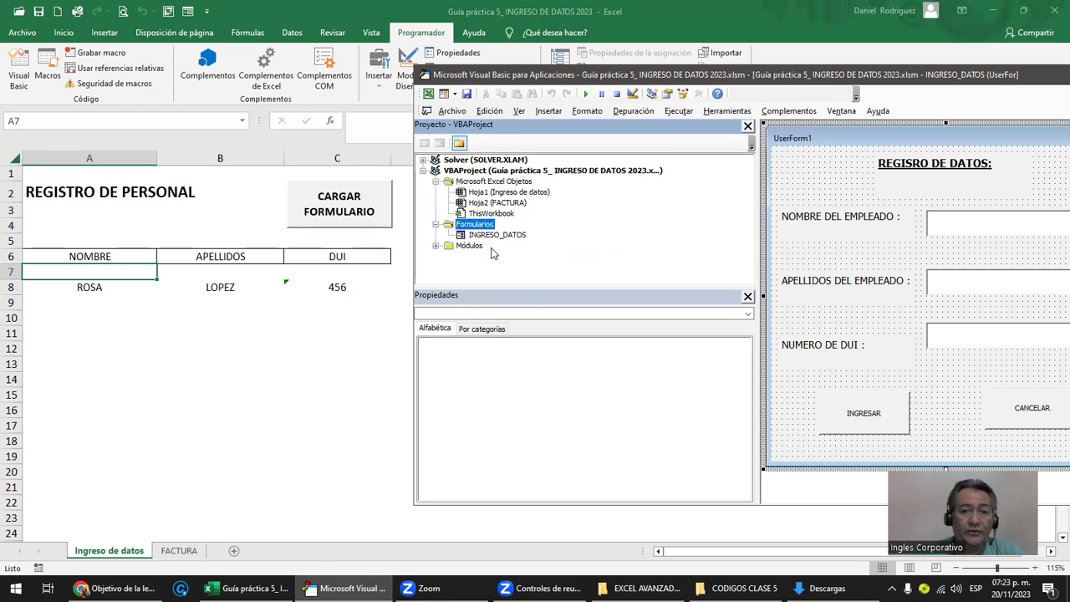
pyautogui.moveTo(660, 81); pyautogui.dragTo(481, 59)
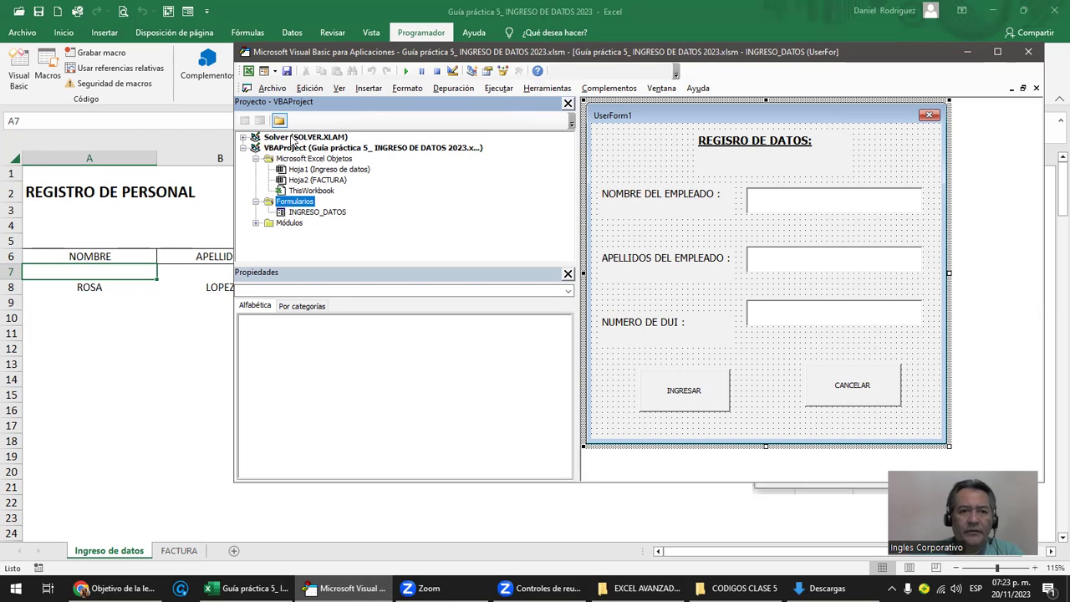
# - Expand Módulos, review the ABRIR_FORMULARIO macro in Módulo1, and reopen the INGRESO_DATOS design
pyautogui.click(255, 223)
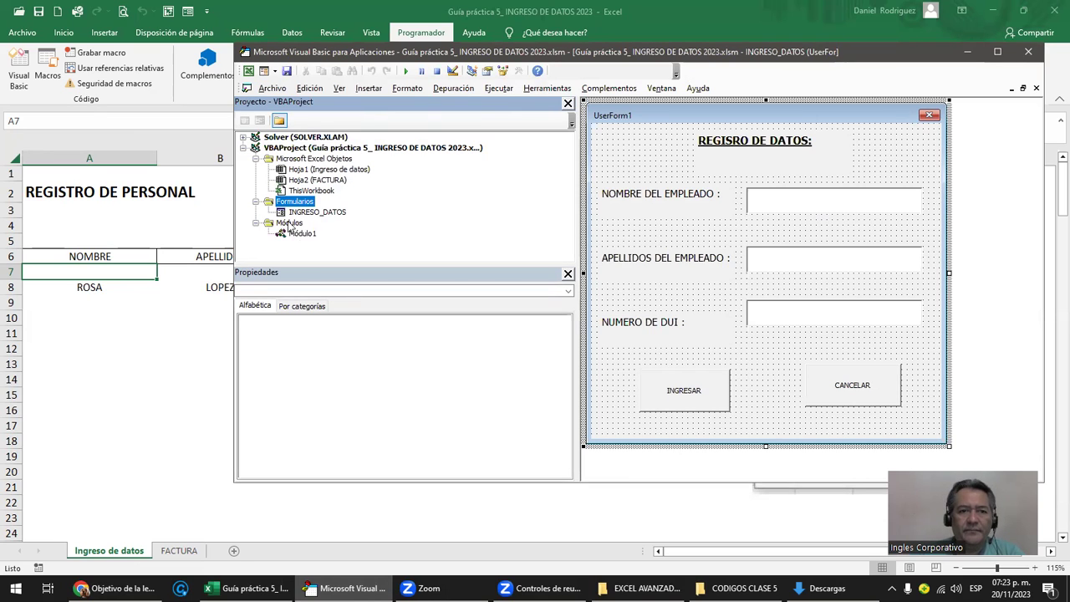
pyautogui.click(289, 224)
pyautogui.doubleClick(305, 234)
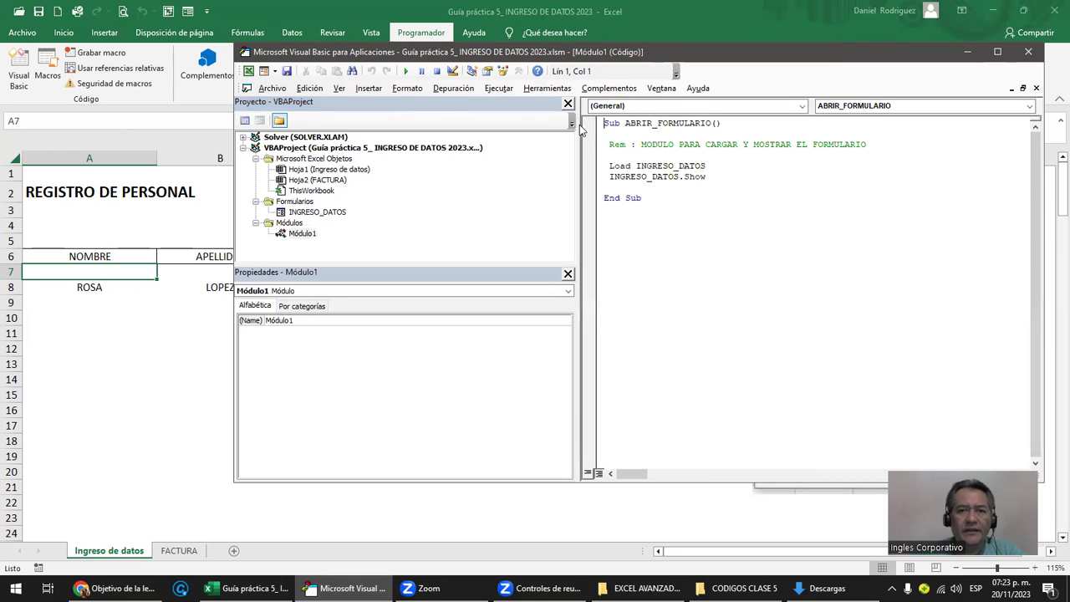
pyautogui.moveTo(604, 123); pyautogui.dragTo(654, 209)
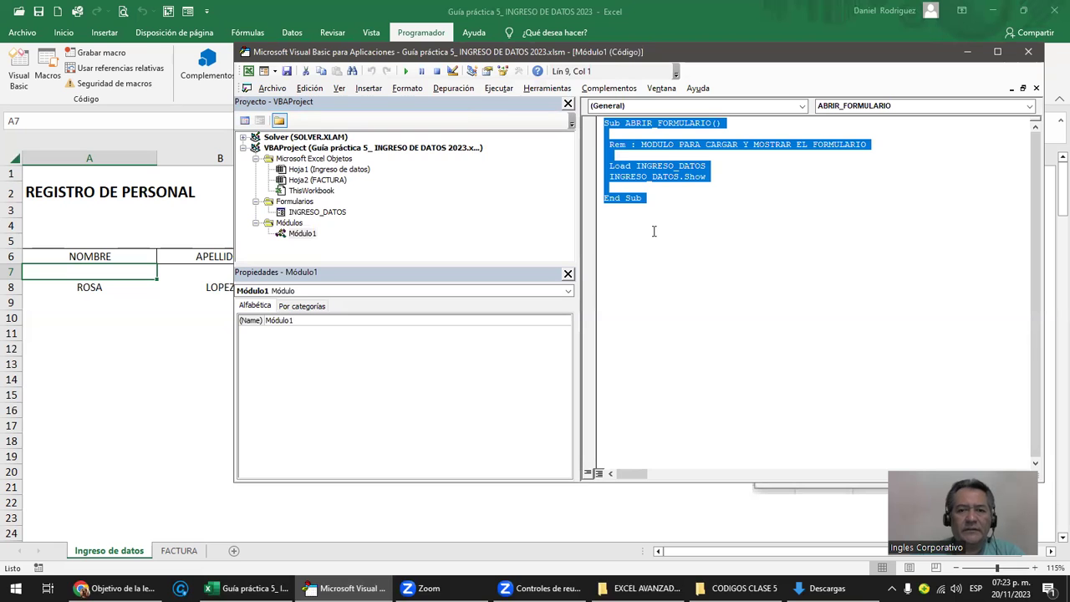
pyautogui.click(654, 231)
pyautogui.click(320, 219)
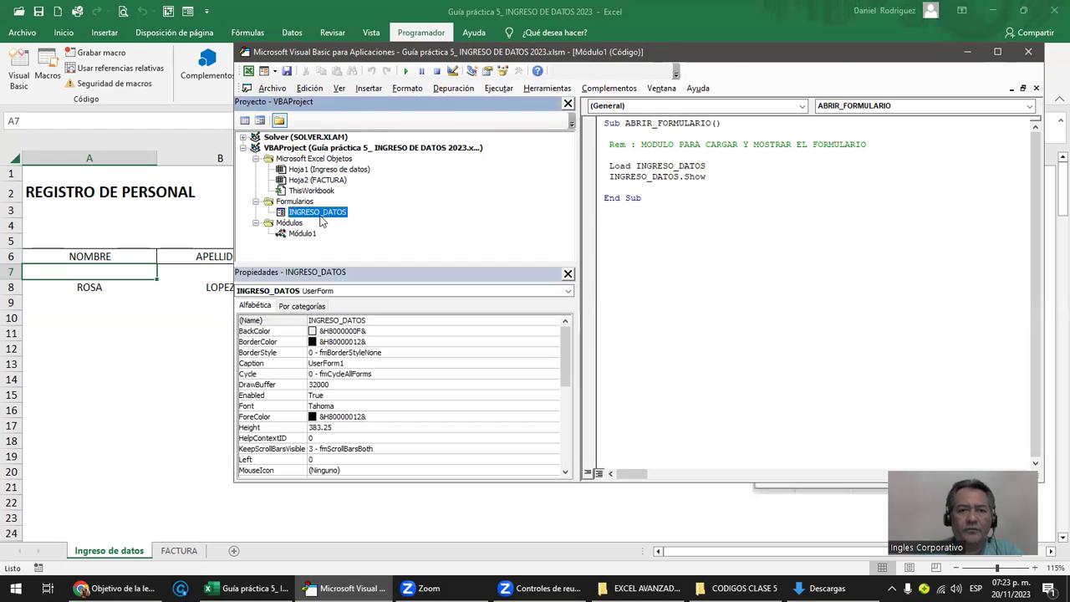
pyautogui.doubleClick(320, 219)
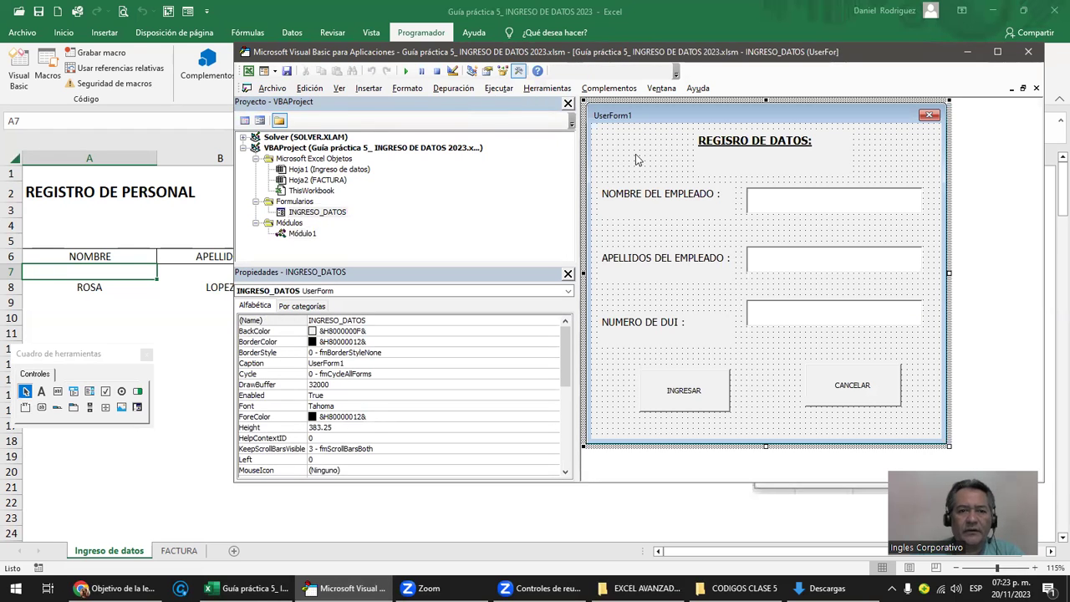
# - Browse the project folders and select the whole ABRIR_FORMULARIO macro in Módulo1 again
pyautogui.click(310, 203)
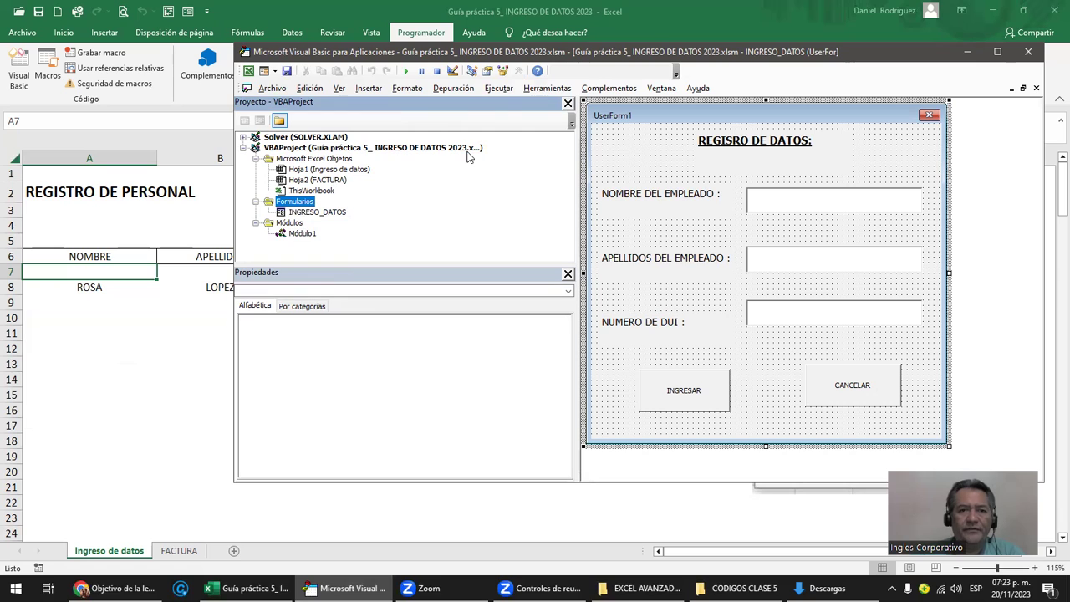
pyautogui.click(333, 158)
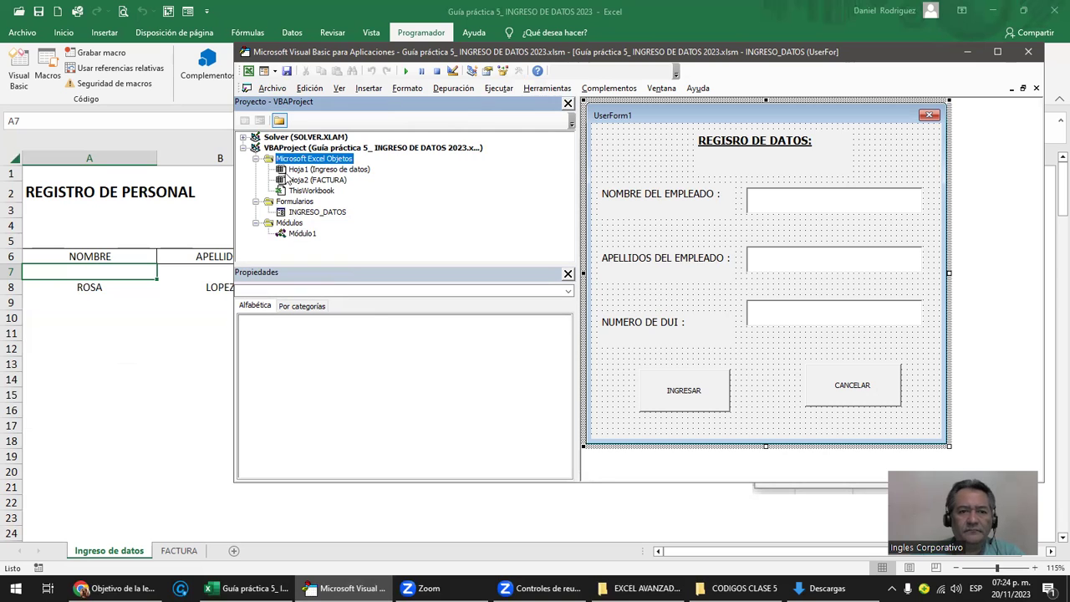
pyautogui.click(309, 213)
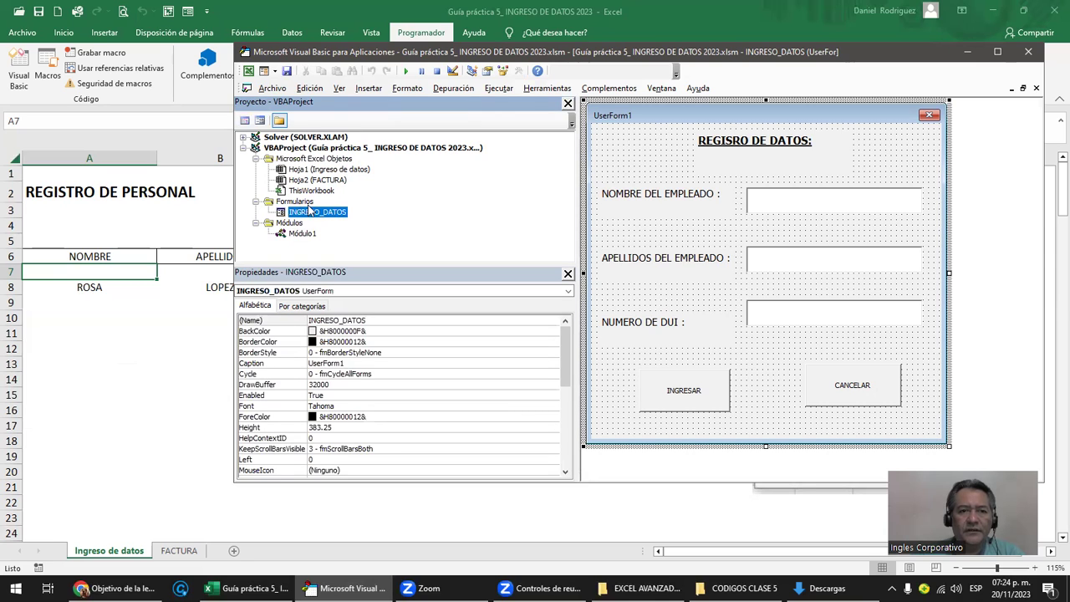
pyautogui.click(308, 234)
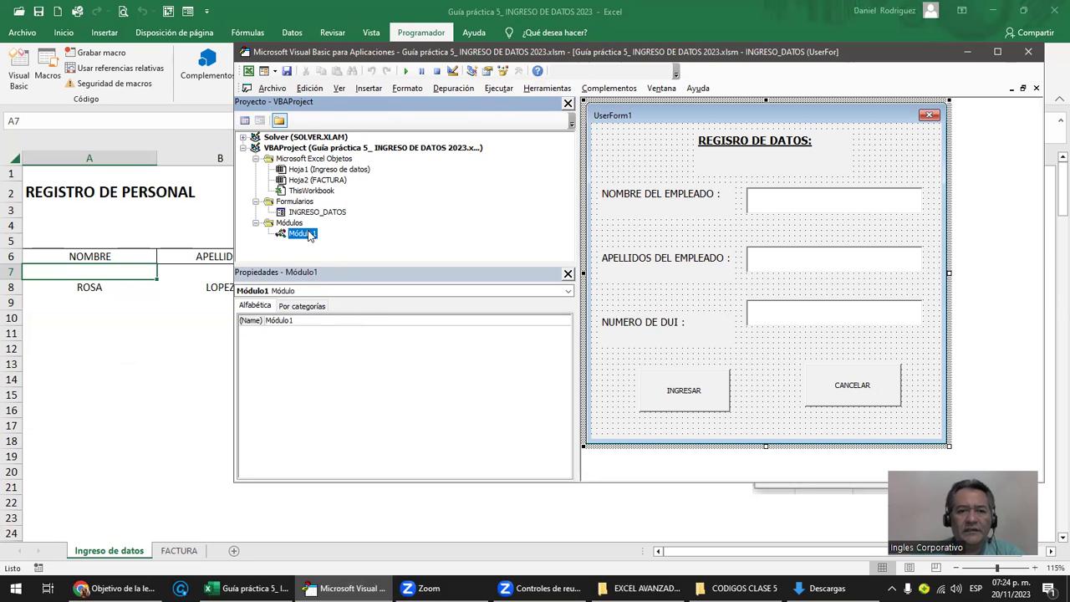
pyautogui.doubleClick(309, 234)
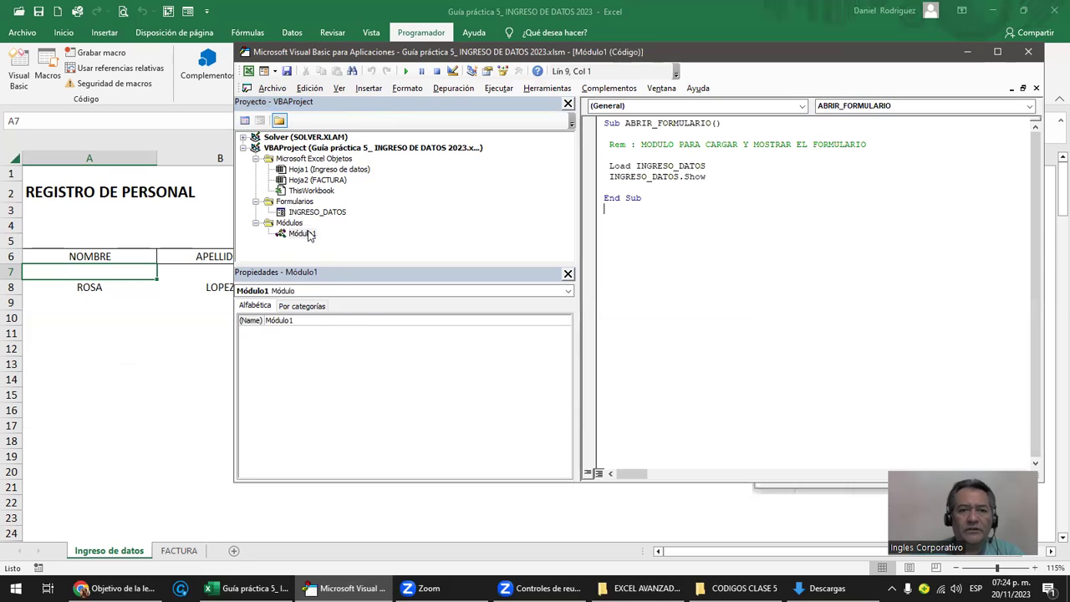
pyautogui.click(615, 123)
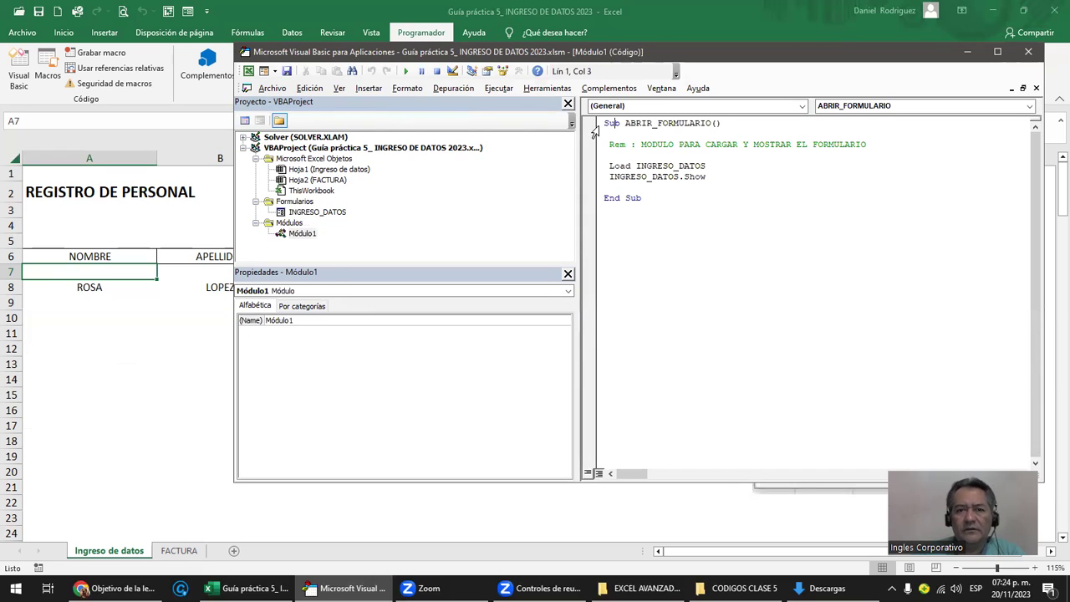
pyautogui.moveTo(594, 131); pyautogui.dragTo(634, 212)
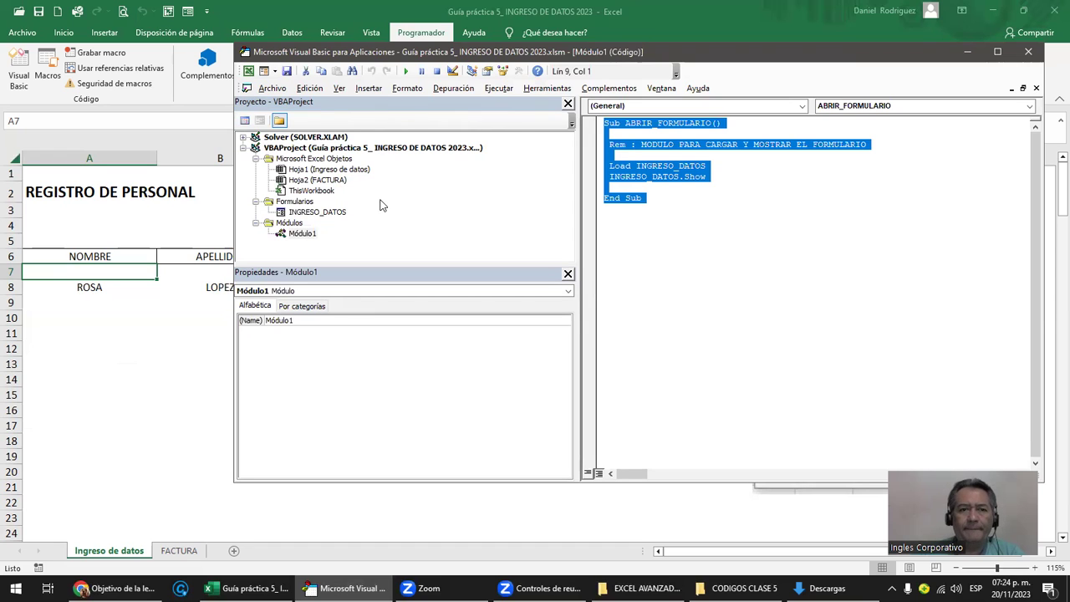
# - Reopen the INGRESO_DATOS form design from the Formularios folder
pyautogui.click(307, 204)
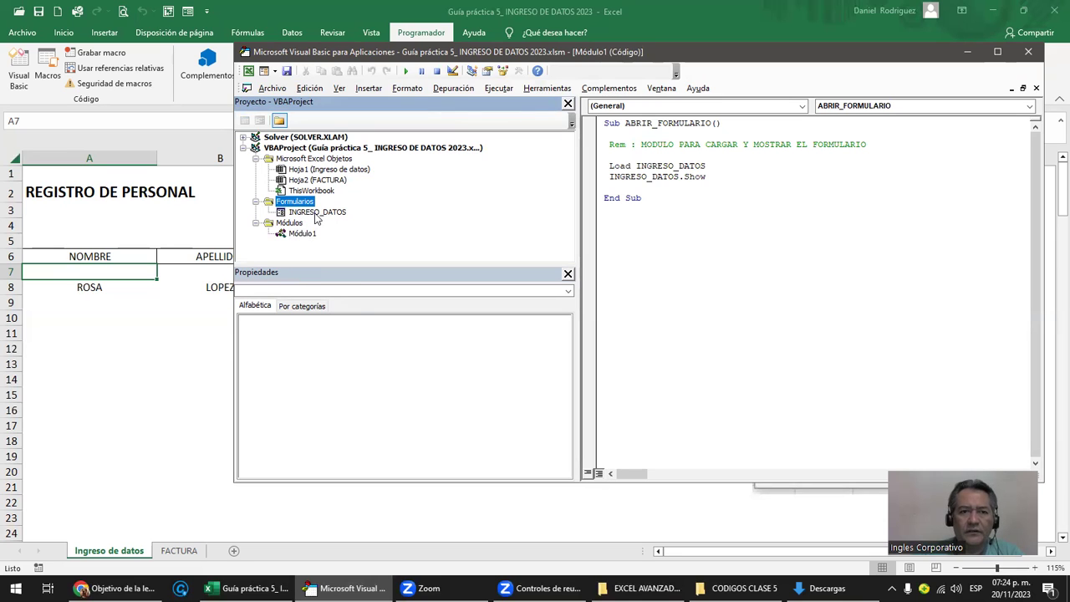
pyautogui.click(316, 214)
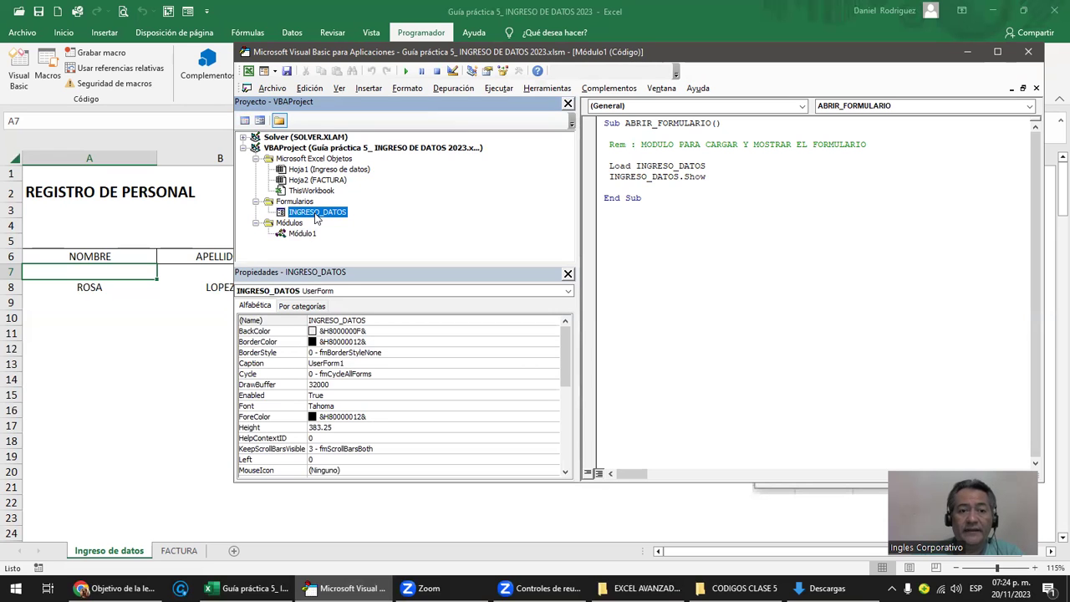
pyautogui.doubleClick(317, 214)
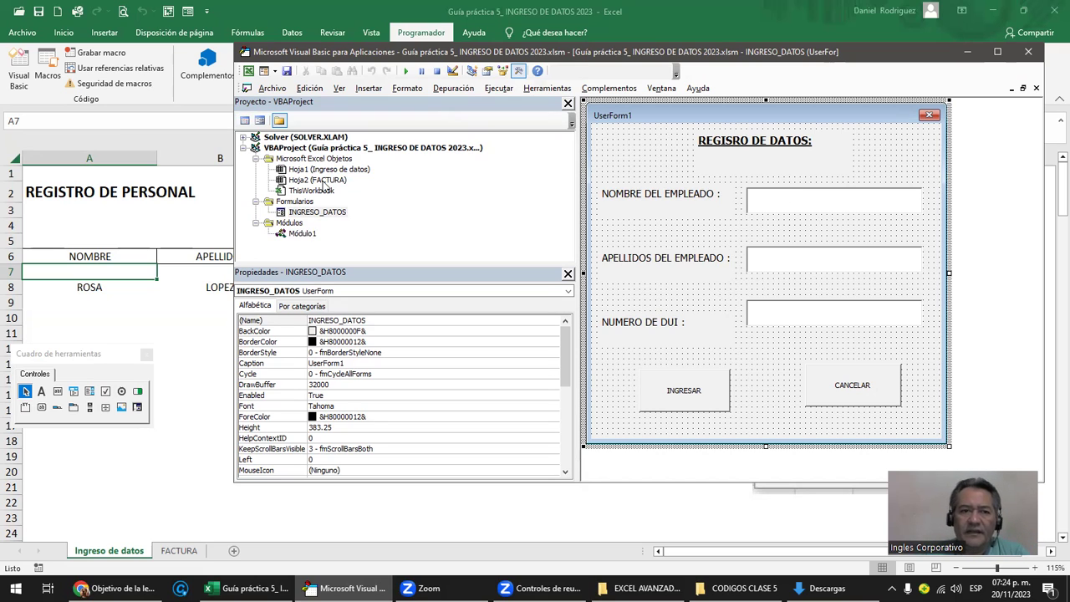
# - Run the data-entry form again via CARGAR FORMULARIO in Excel and switch back to the VBA editor
pyautogui.click(184, 209)
pyautogui.click(348, 211)
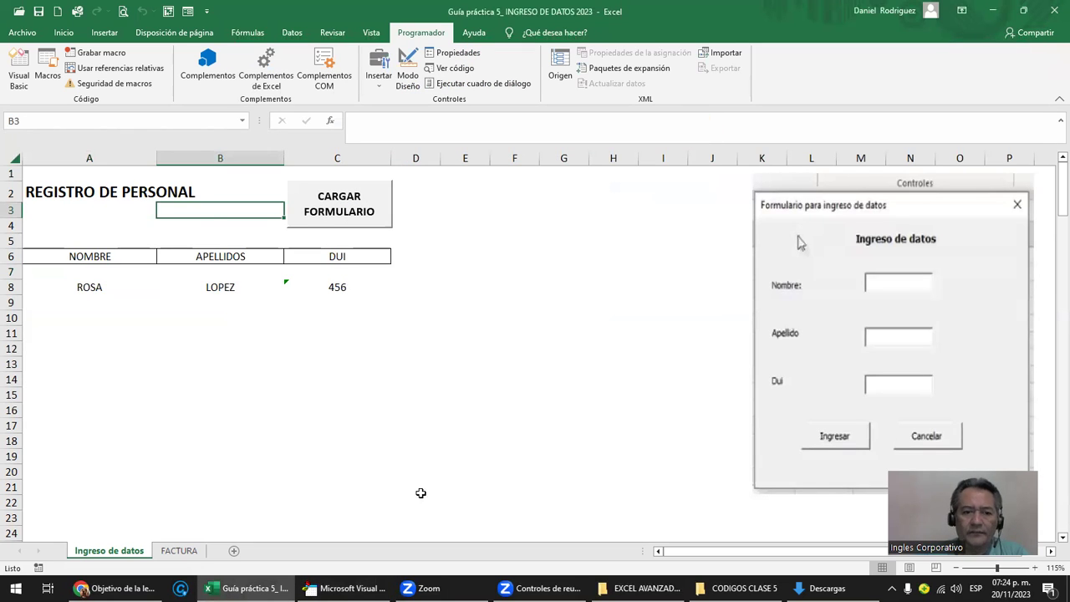
pyautogui.hotkey('alt', 'F11')
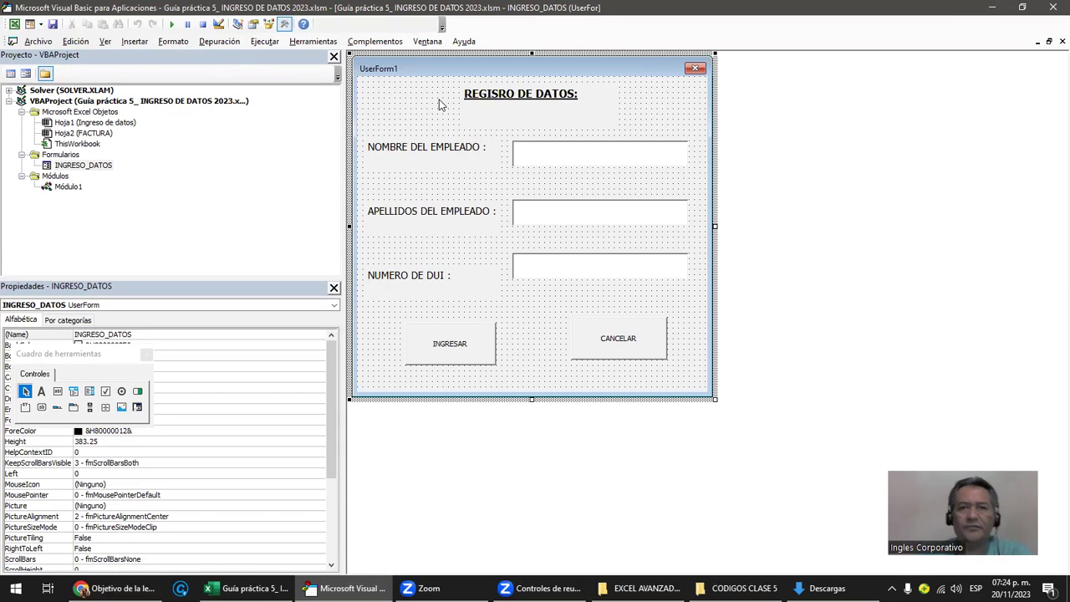
pyautogui.click(513, 100)
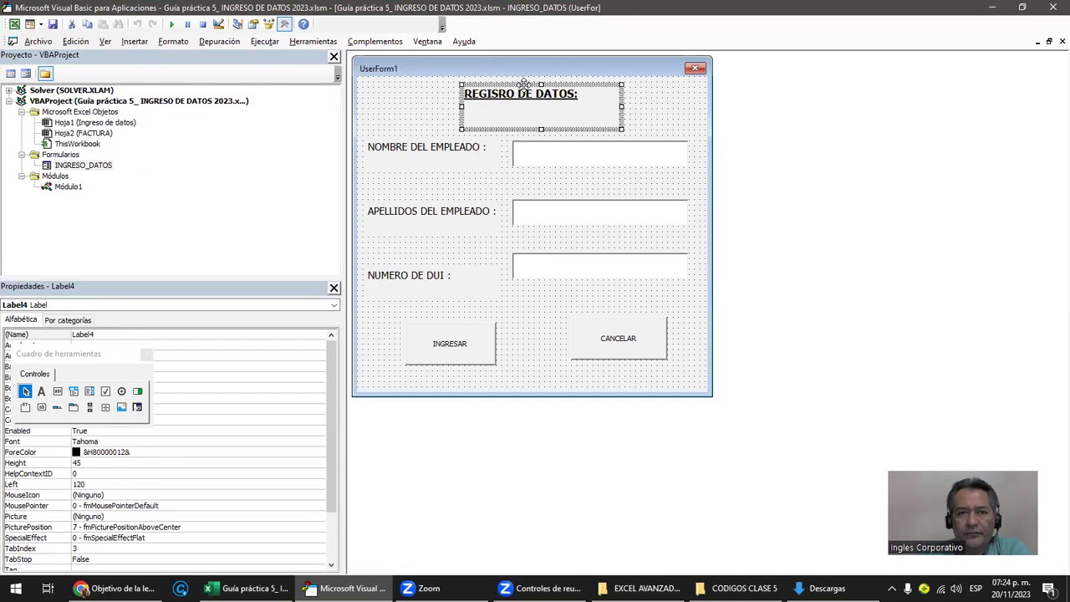
pyautogui.click(430, 151)
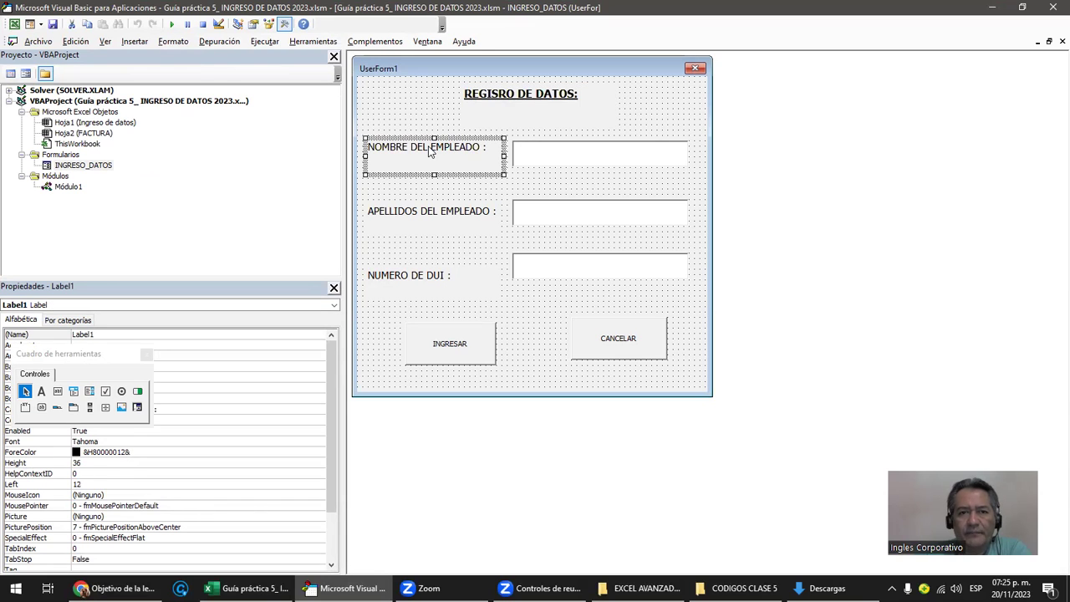
pyautogui.click(542, 155)
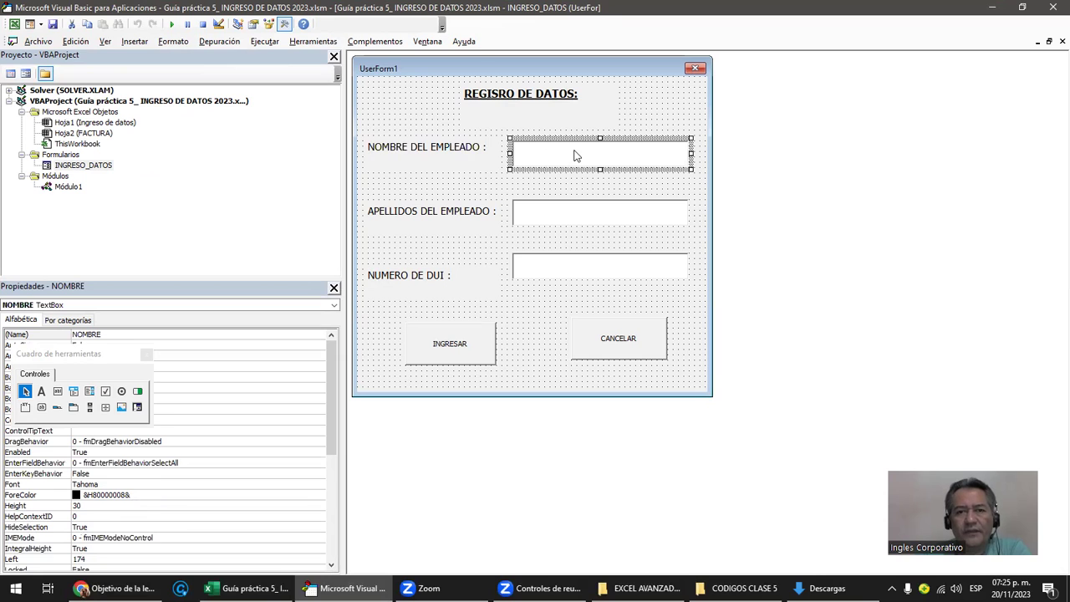
pyautogui.click(430, 153)
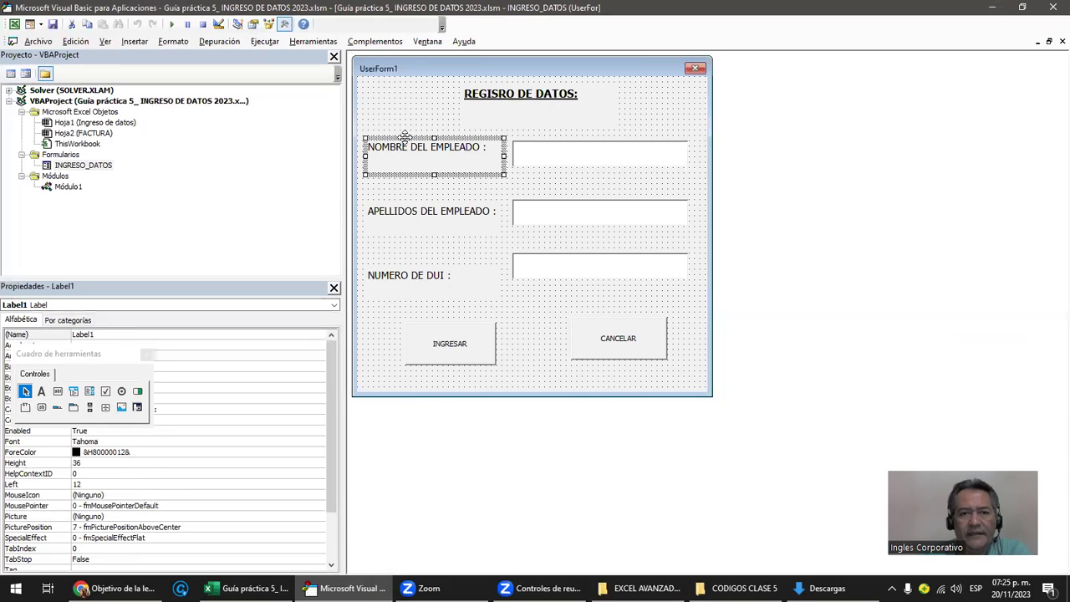
pyautogui.click(560, 145)
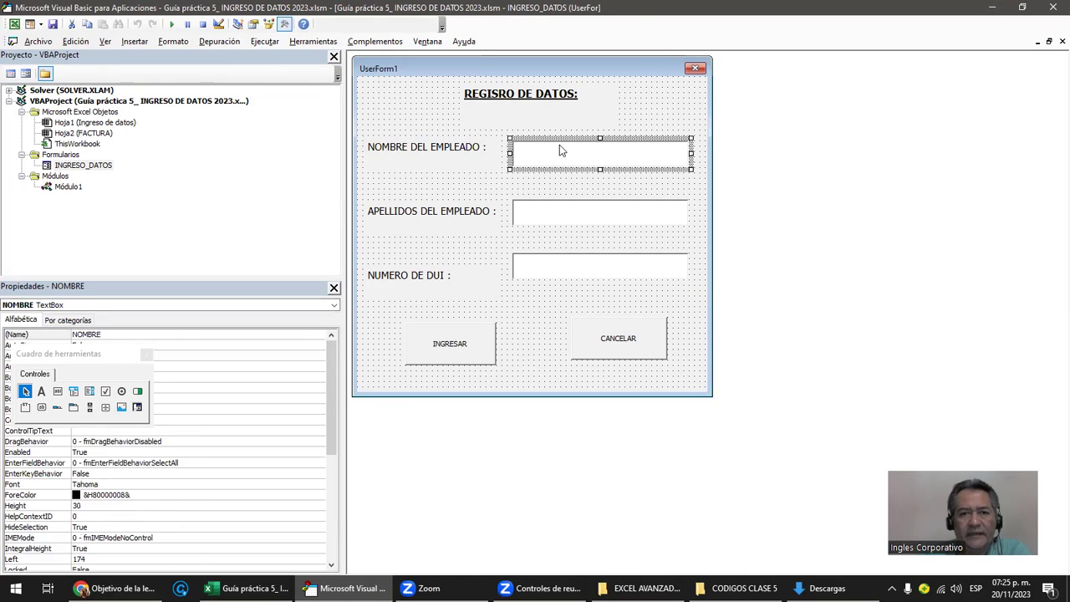
pyautogui.click(443, 210)
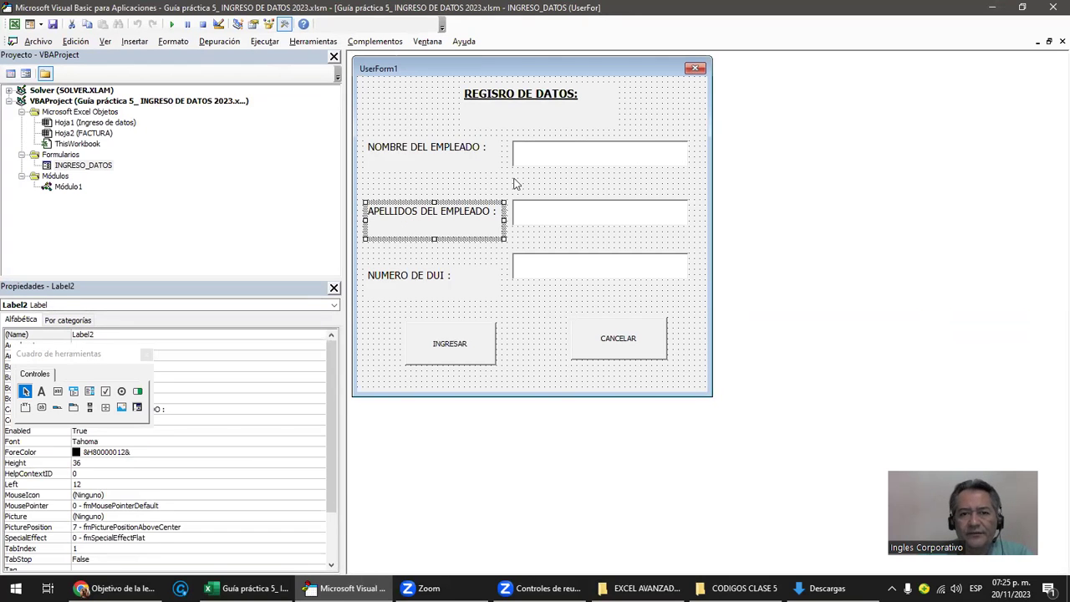
pyautogui.click(552, 212)
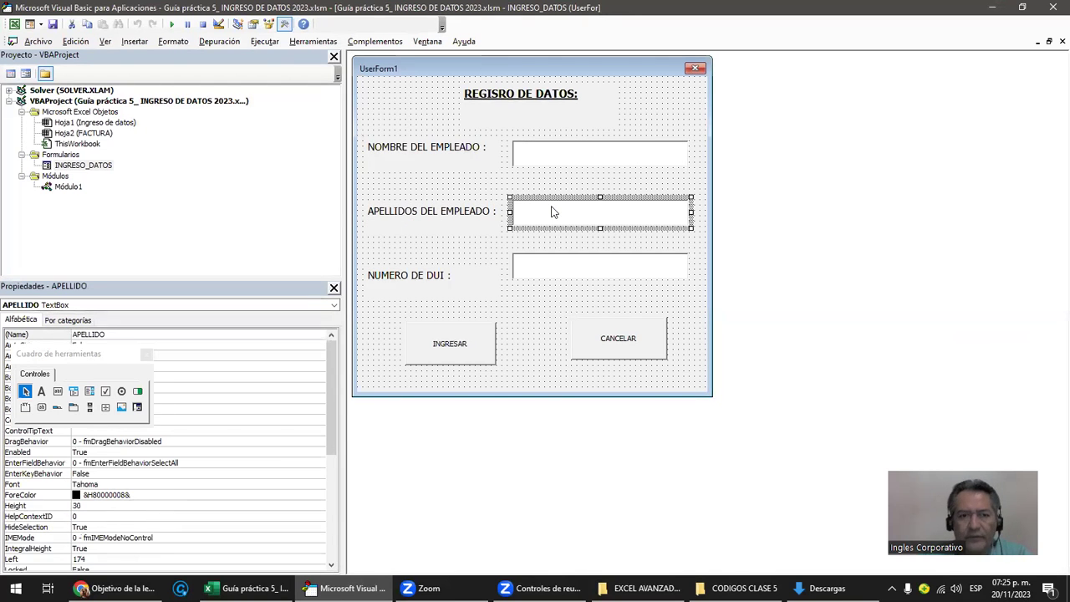
pyautogui.click(432, 277)
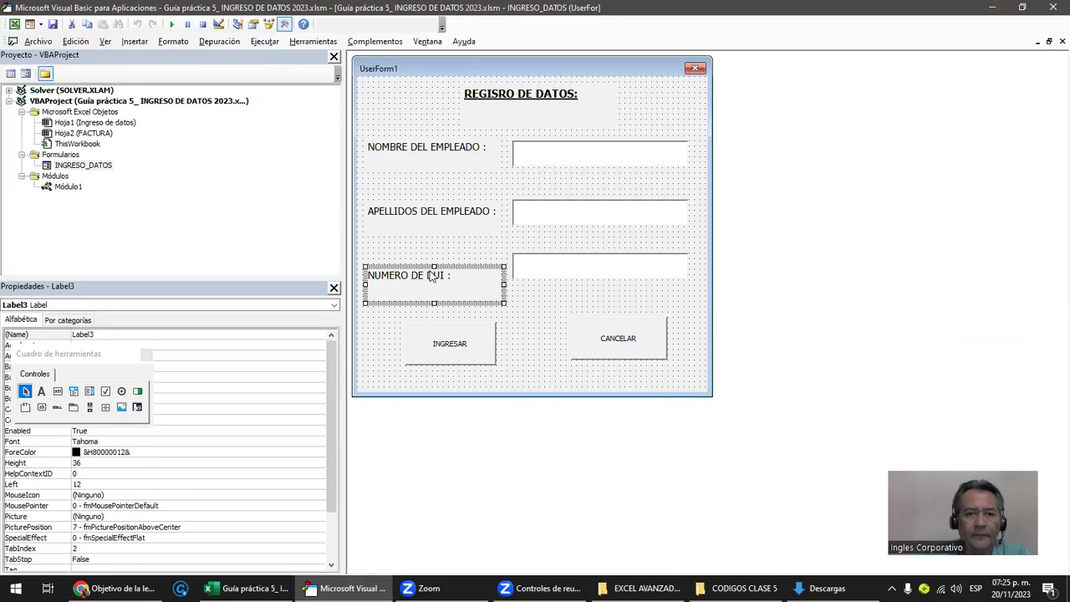
pyautogui.click(568, 264)
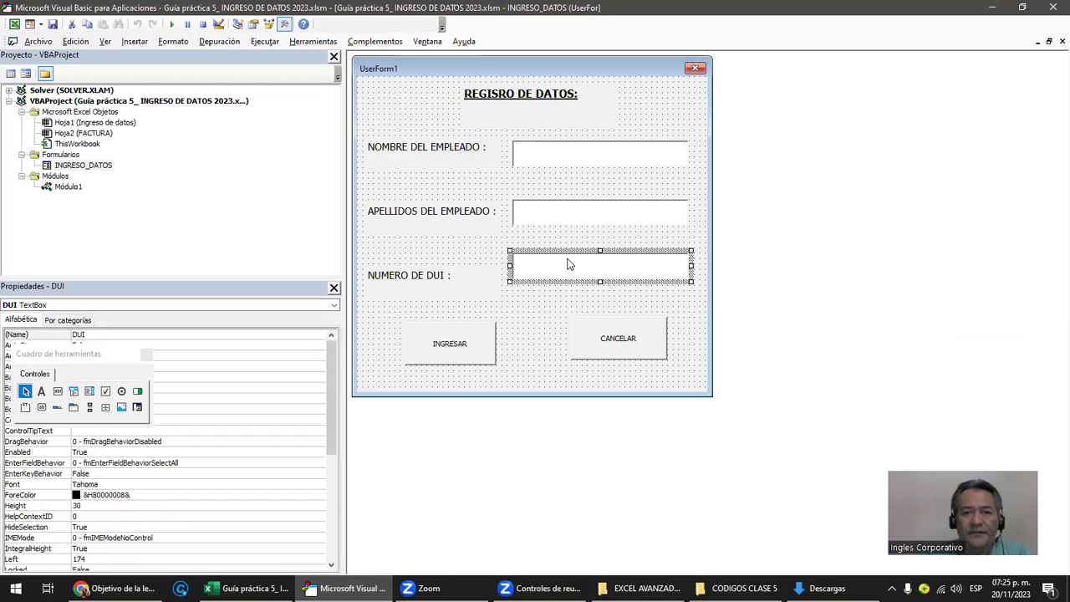
pyautogui.click(474, 353)
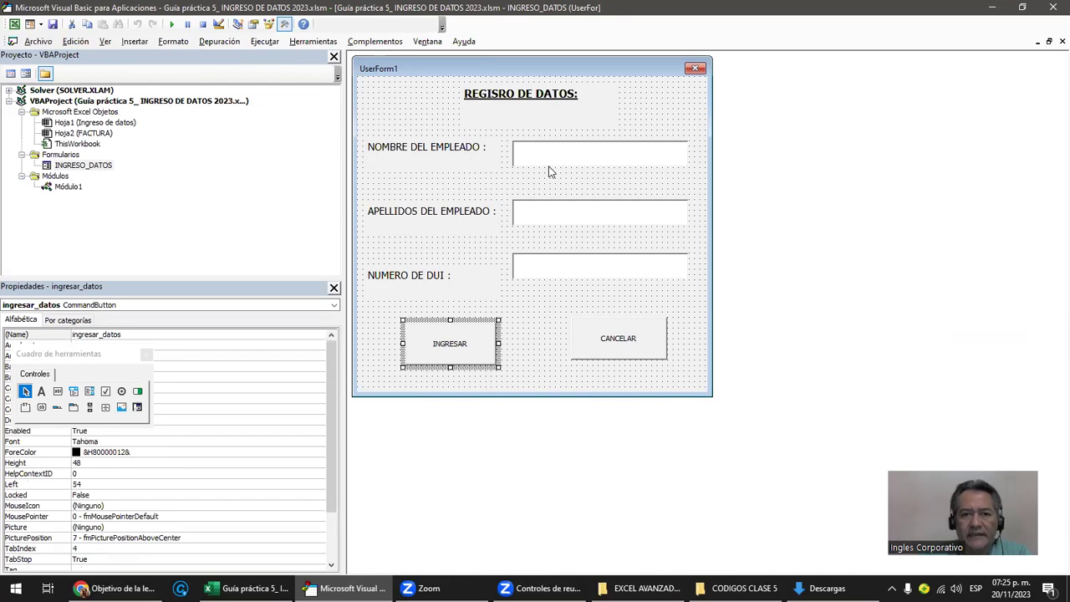
pyautogui.click(617, 338)
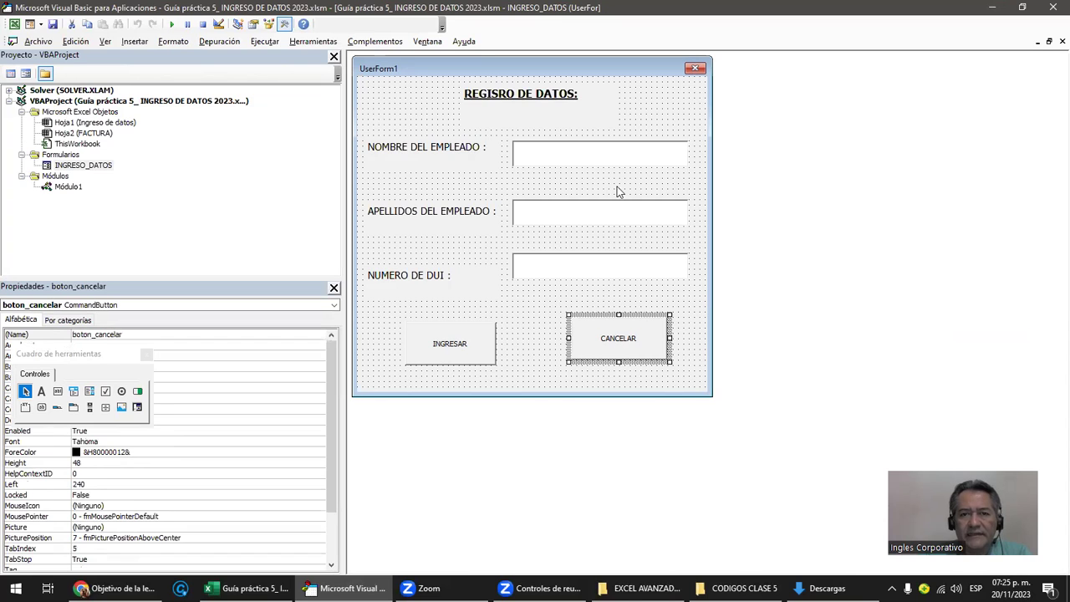
pyautogui.click(471, 74)
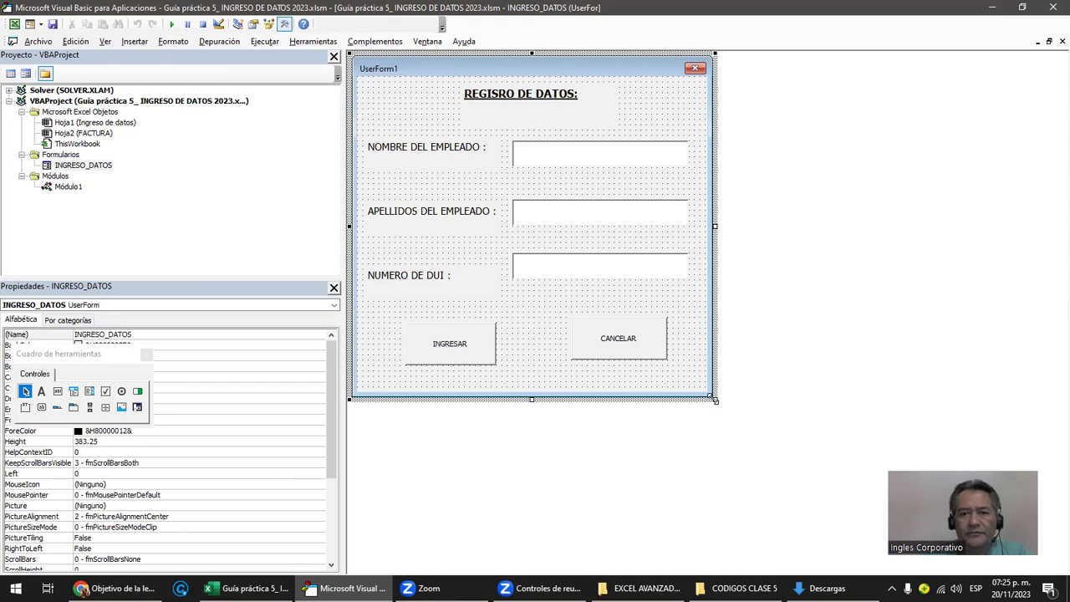
# - Enlarge the INGRESO_DATOS form to height 393.75 and move the toolbox to the form's right
pyautogui.moveTo(715, 400); pyautogui.dragTo(746, 408)
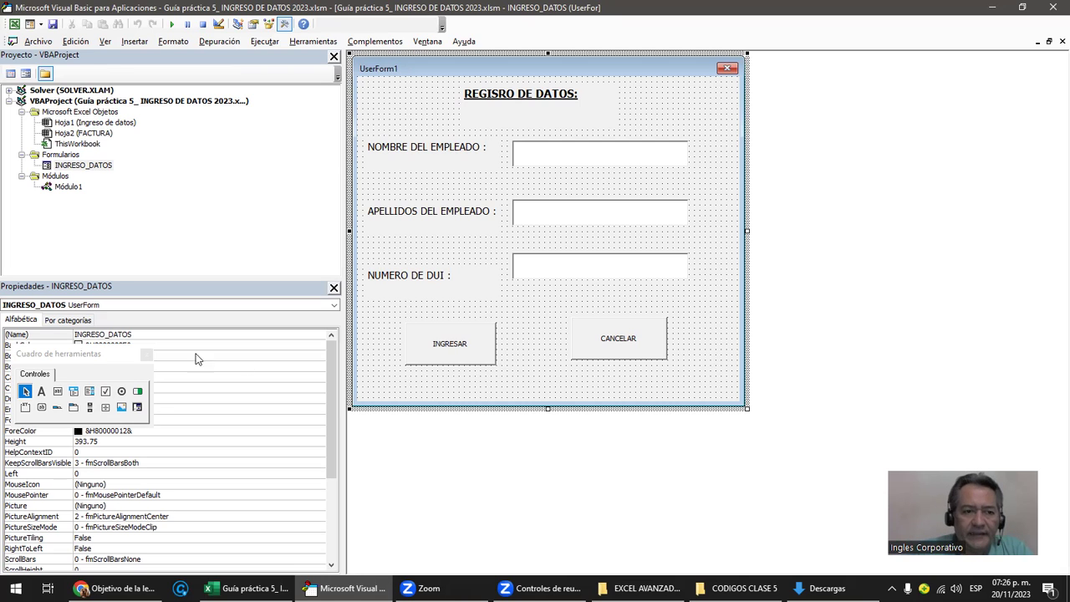
pyautogui.click(98, 360)
pyautogui.moveTo(98, 360); pyautogui.dragTo(935, 253)
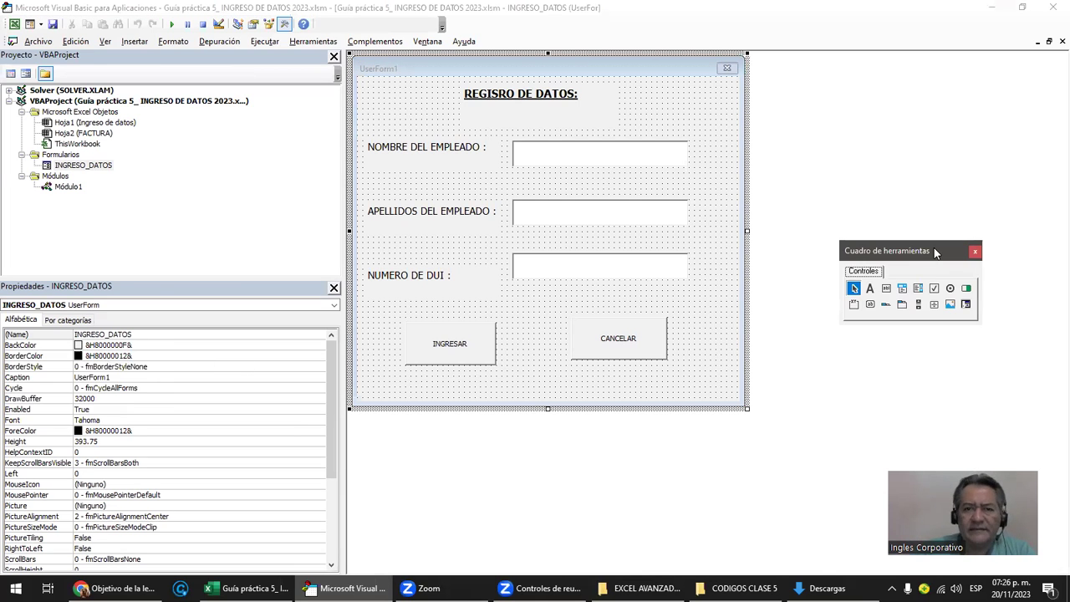
pyautogui.click(387, 107)
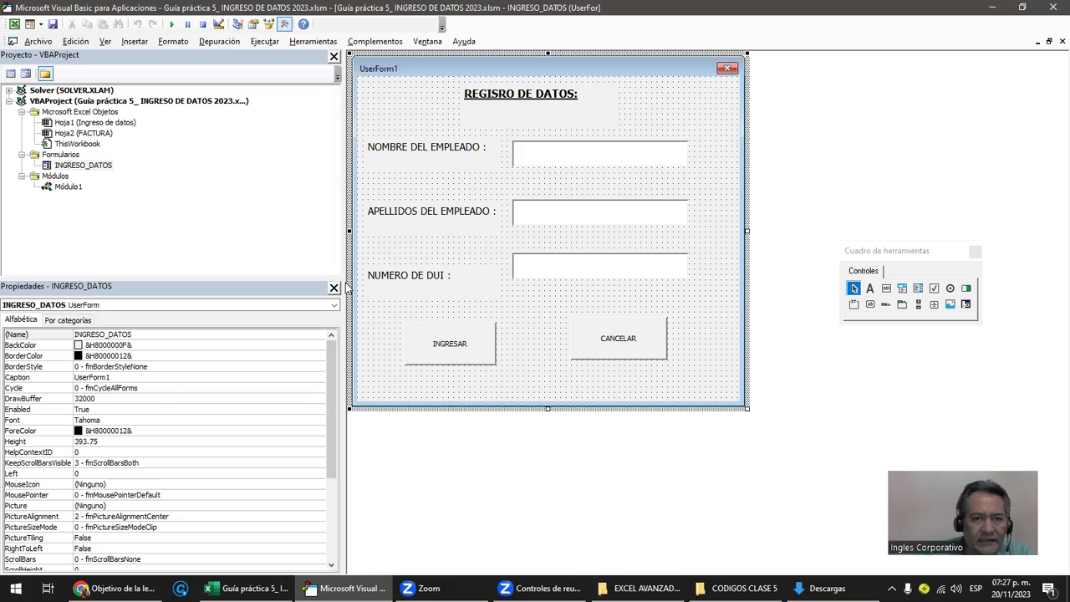
# - Review BackColor, BorderColor, BorderStyle and Caption properties and enlarge the form to height 400.5
pyautogui.click(151, 333)
pyautogui.click(69, 332)
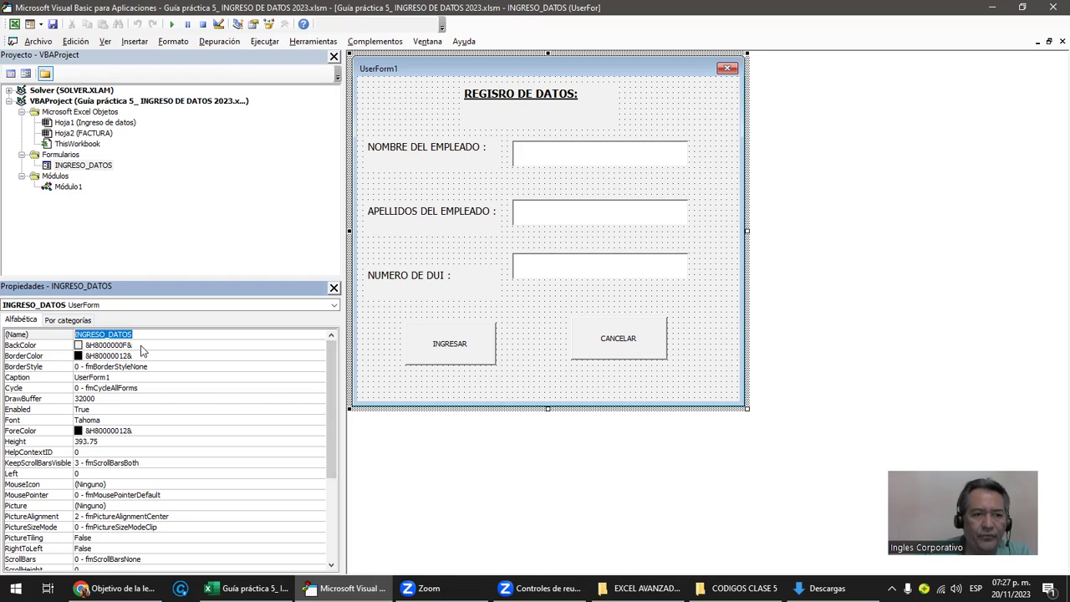
pyautogui.click(142, 345)
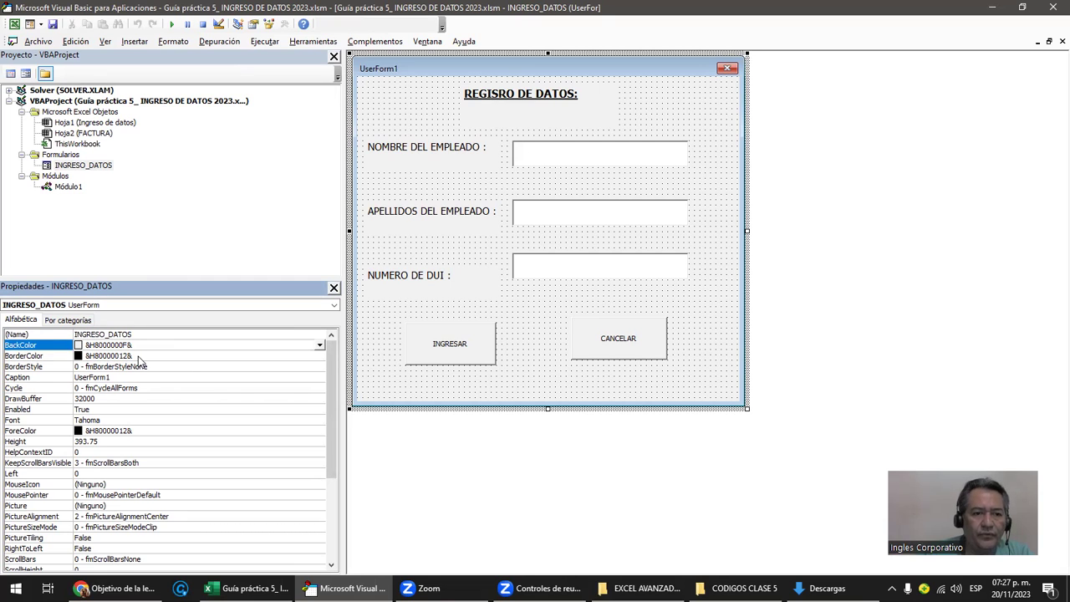
pyautogui.click(138, 356)
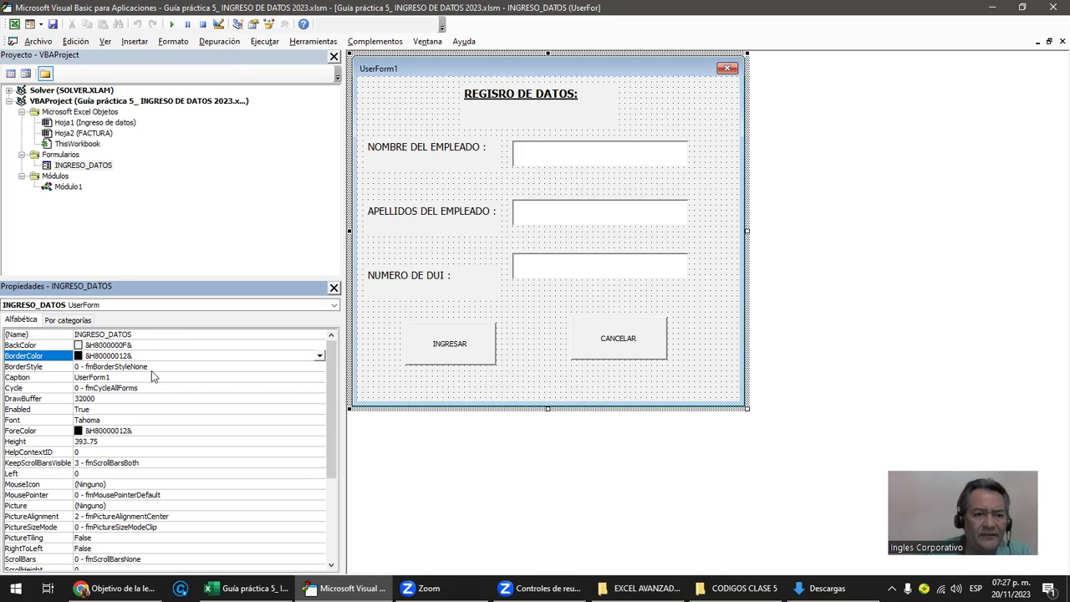
pyautogui.scroll(-2, 151, 372)
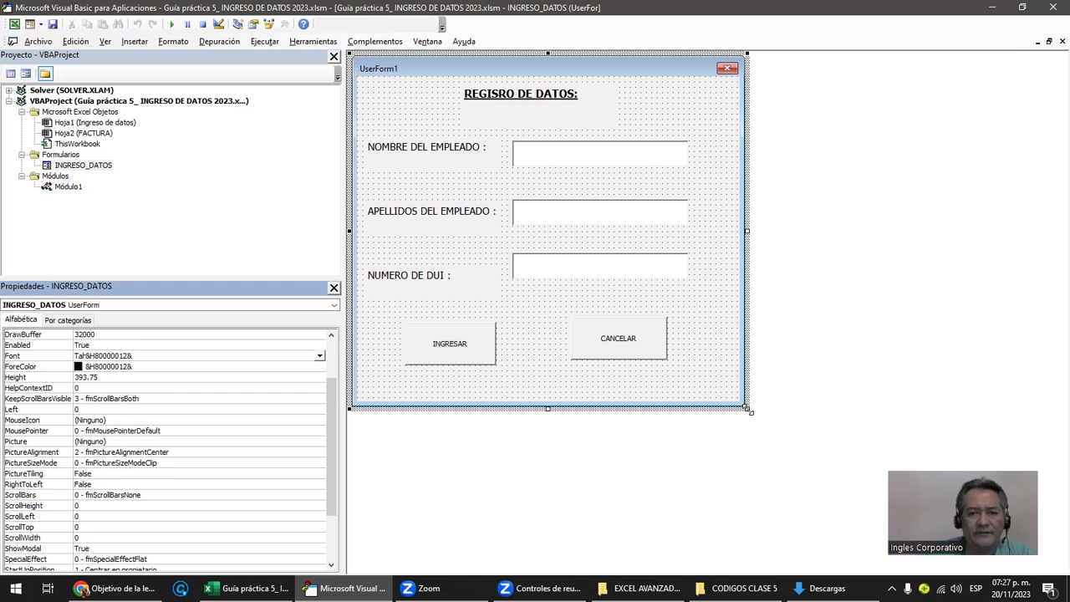
pyautogui.moveTo(747, 408); pyautogui.dragTo(749, 415)
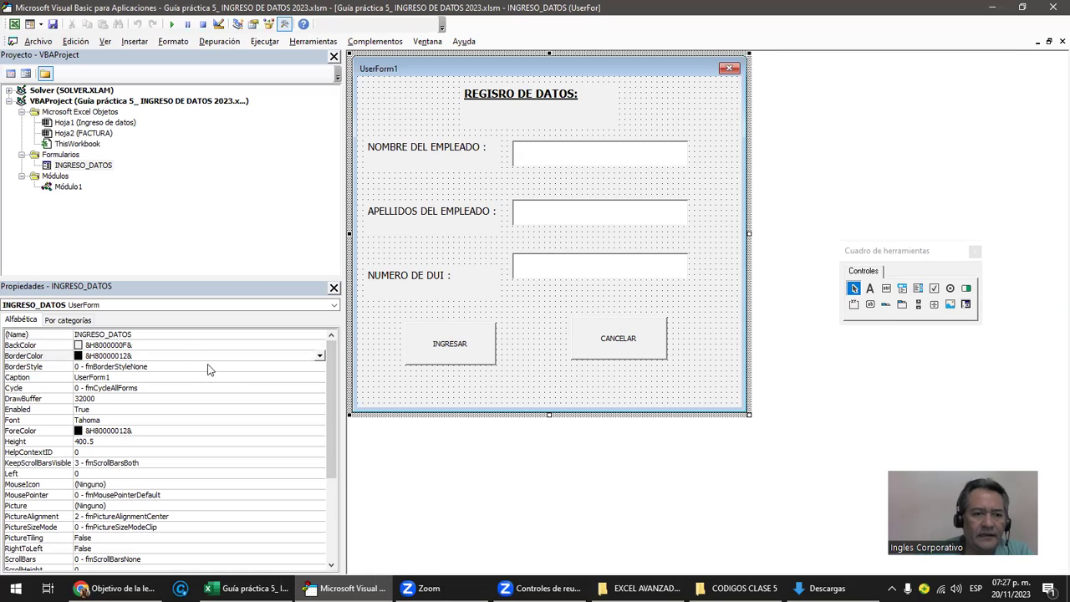
pyautogui.click(32, 368)
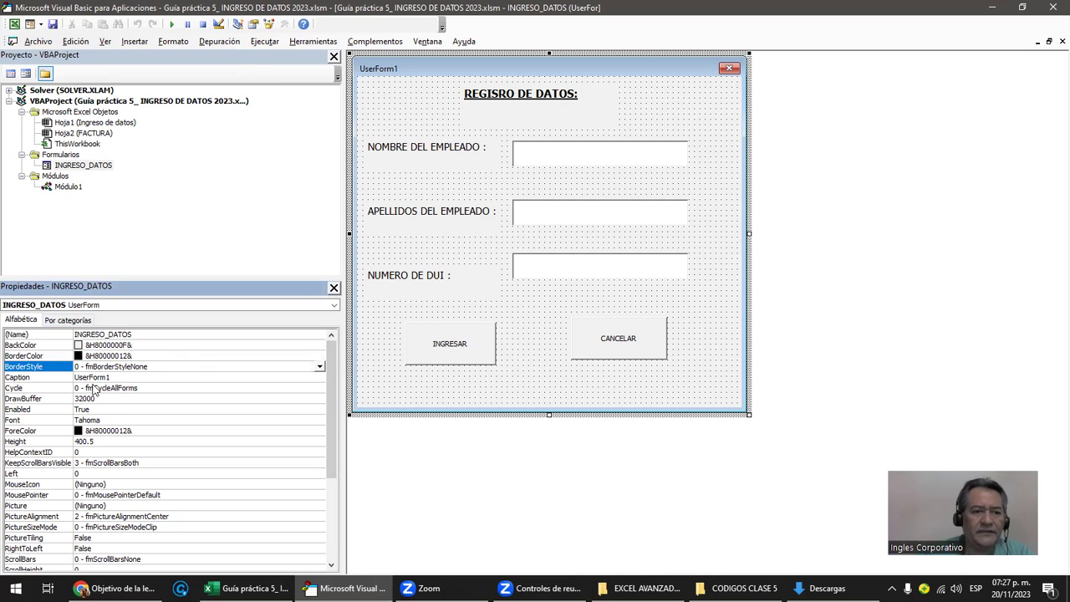
pyautogui.click(58, 377)
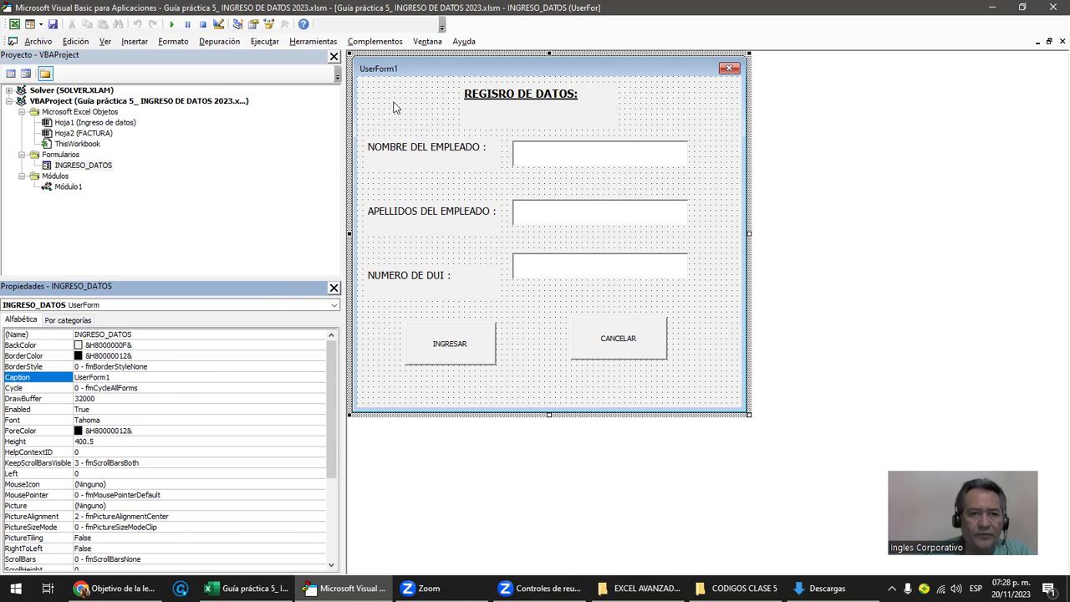
# - Inspect the form's (Name) value INGRESO_DATOS in the Properties window
pyautogui.click(141, 335)
pyautogui.click(141, 334)
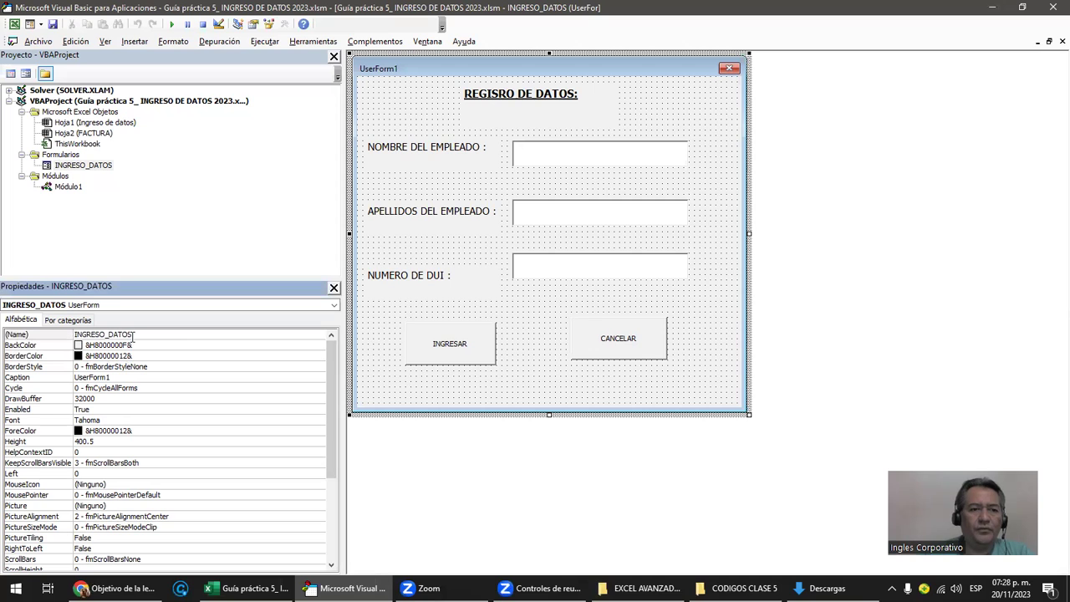
pyautogui.click(376, 81)
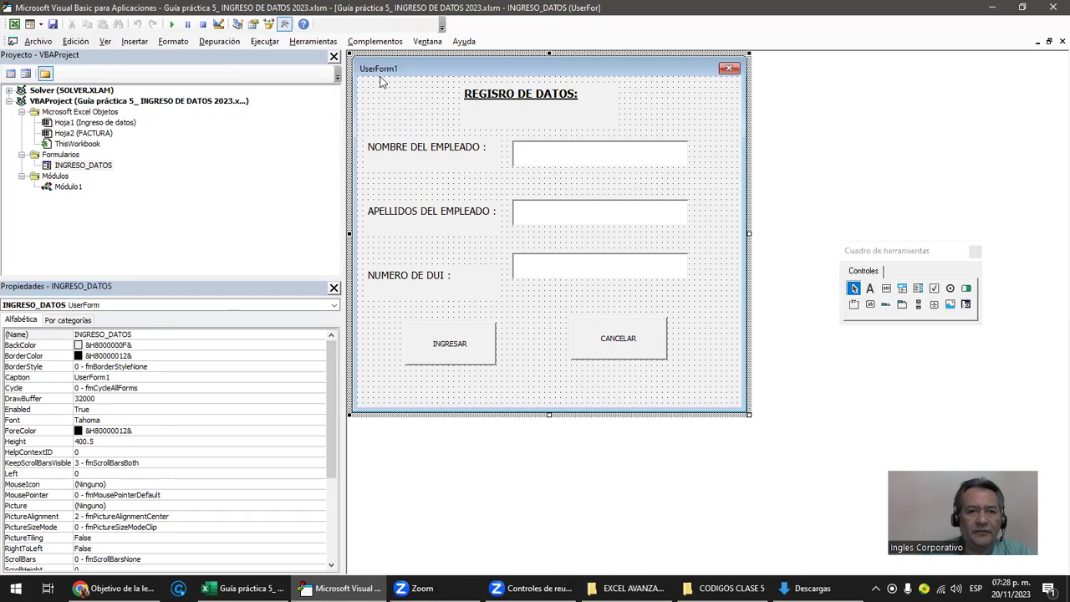
pyautogui.click(133, 333)
pyautogui.click(61, 334)
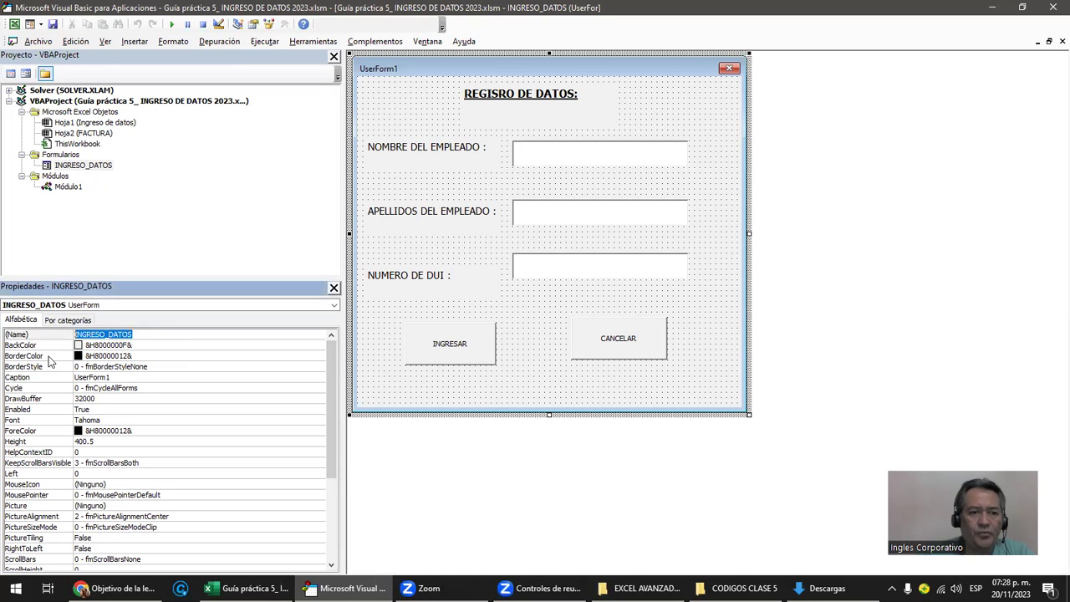
# - Select the Formularios folder in the project and show the Insertar menu
pyautogui.click(185, 223)
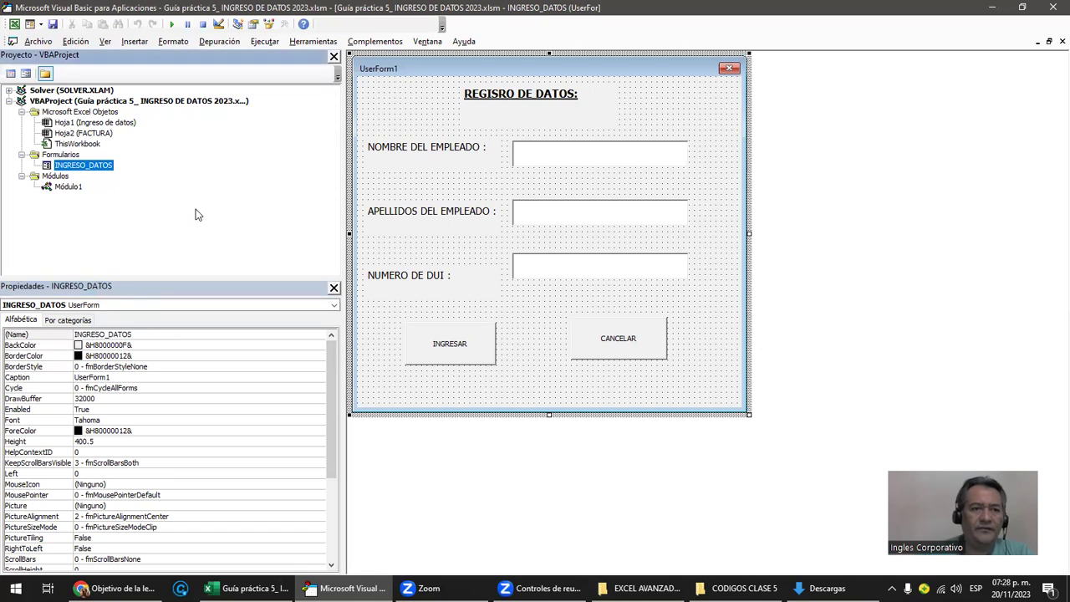
pyautogui.click(52, 155)
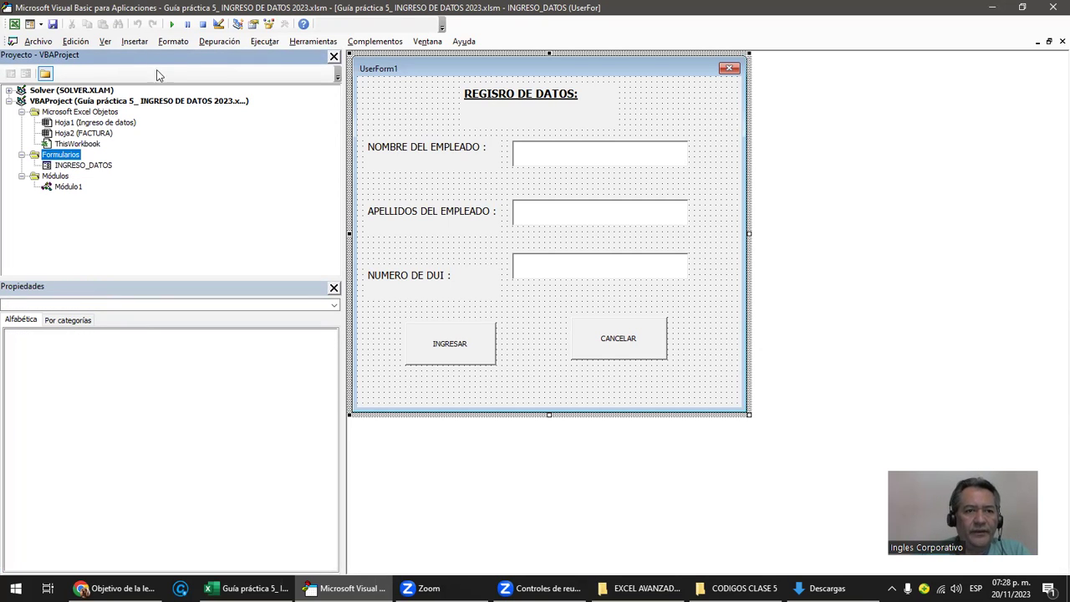
pyautogui.click(136, 42)
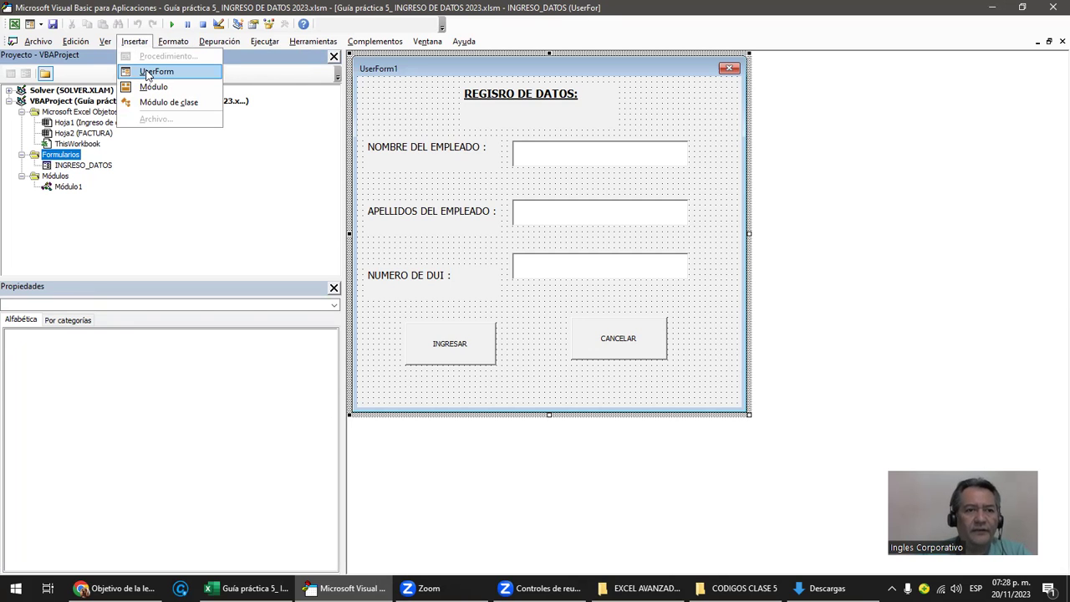
# - Insert a new blank UserForm1 and enlarge it to height 371.25
pyautogui.click(148, 72)
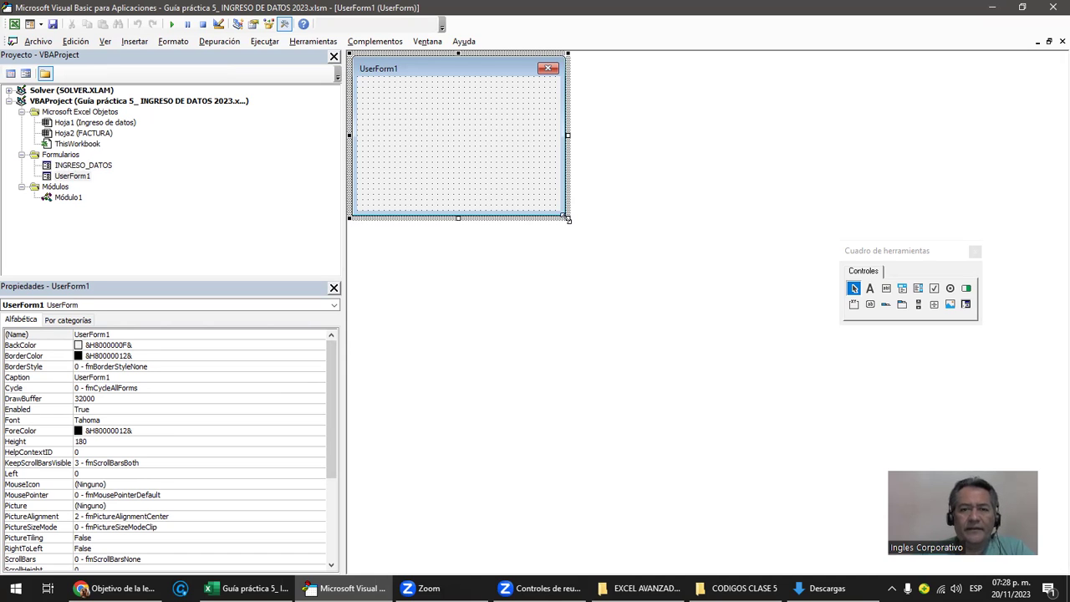
pyautogui.moveTo(567, 220); pyautogui.dragTo(743, 390)
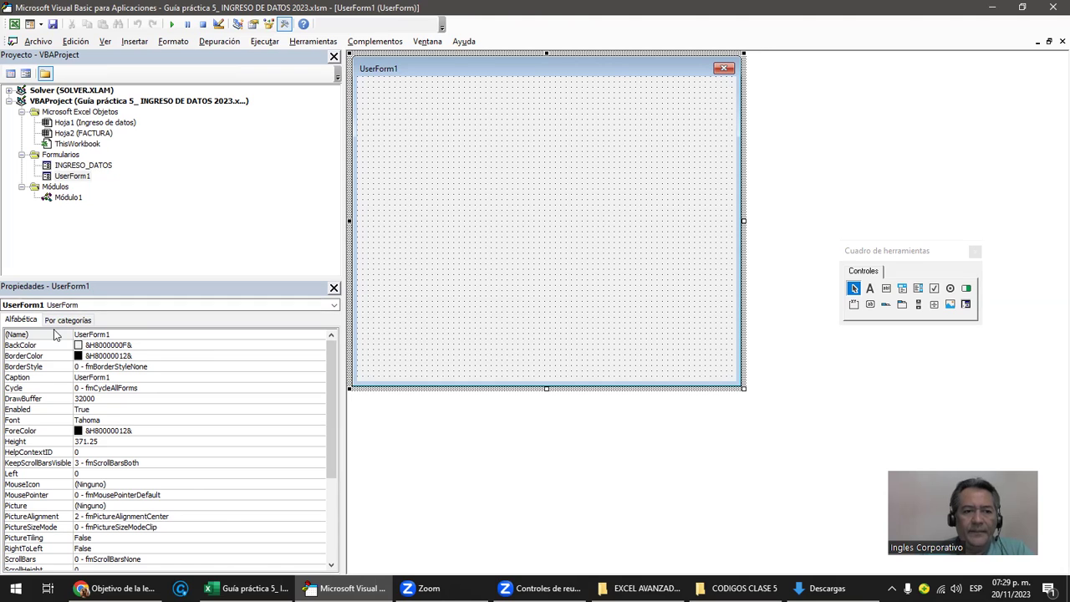
pyautogui.click(116, 335)
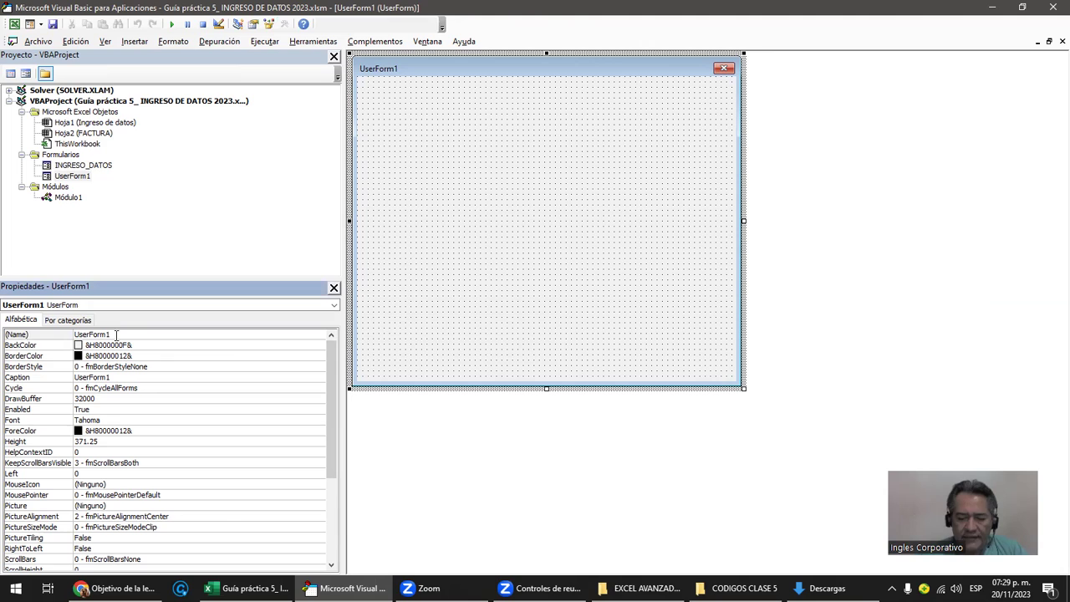
pyautogui.press('BackSpace')
pyautogui.press('BackSpace')
pyautogui.press('BackSpace')
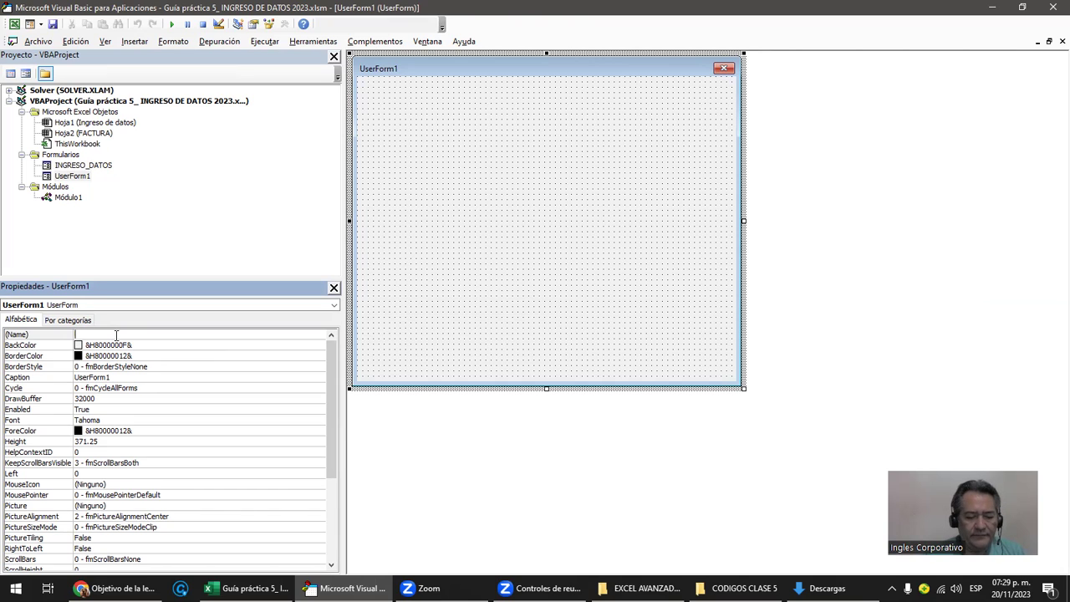
pyautogui.write('pe')
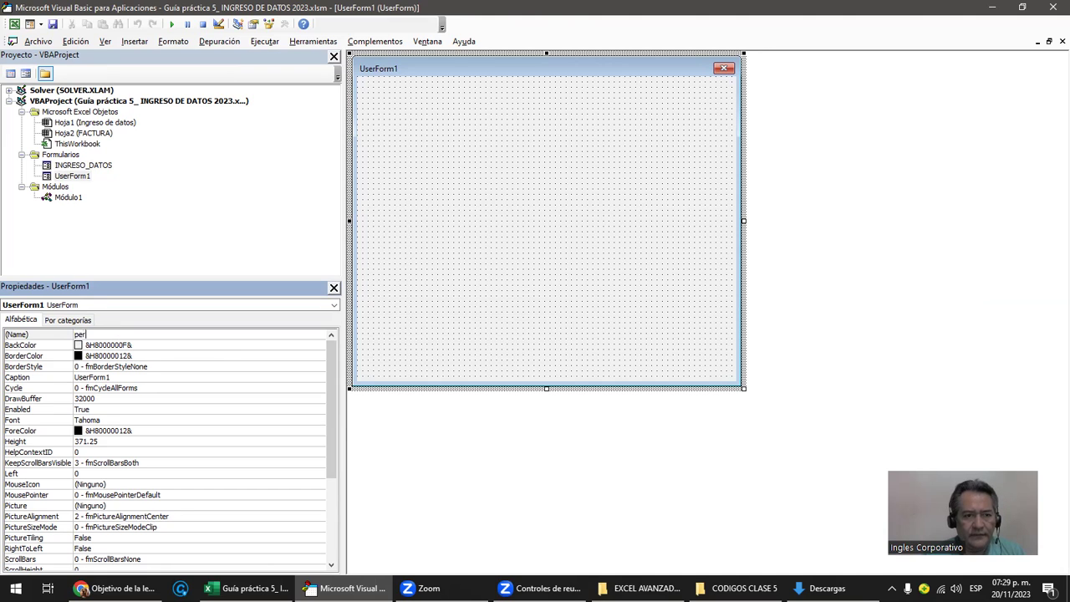
pyautogui.press('BackSpace')
pyautogui.press('BackSpace')
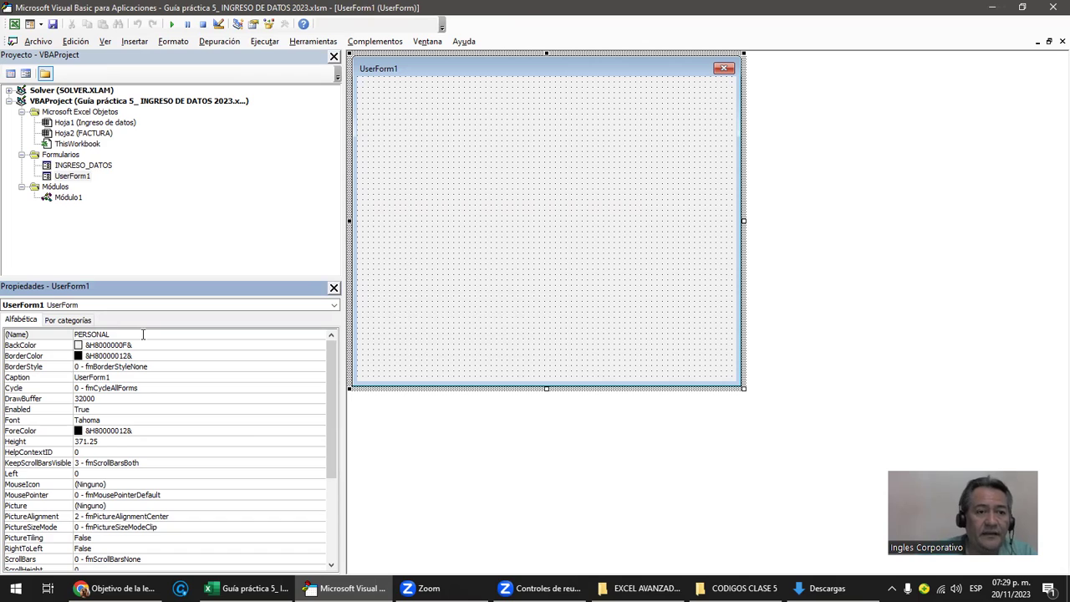
pyautogui.press('Return')
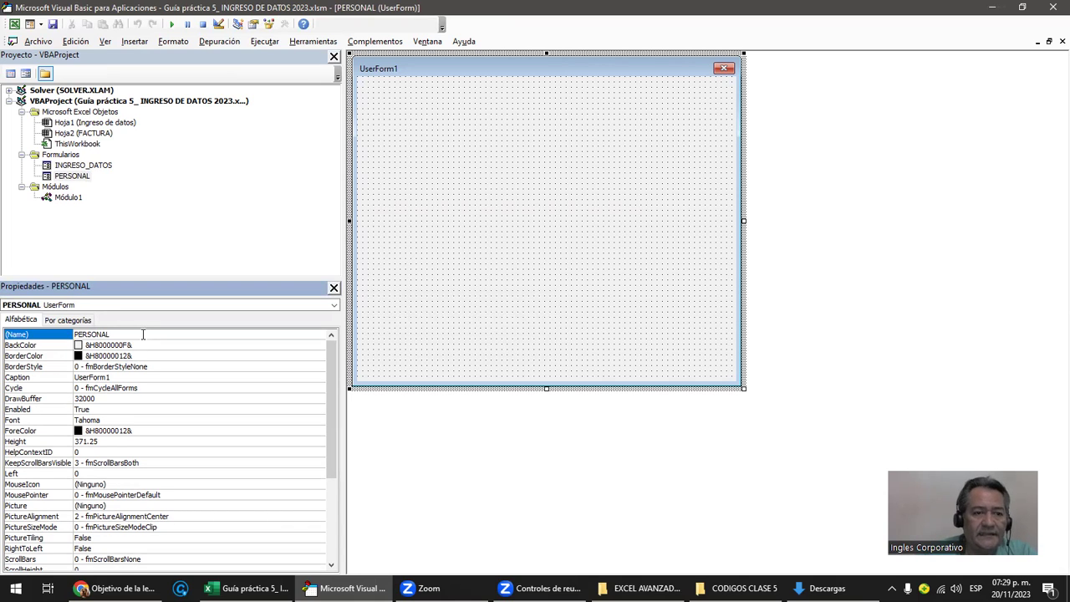
pyautogui.click(140, 334)
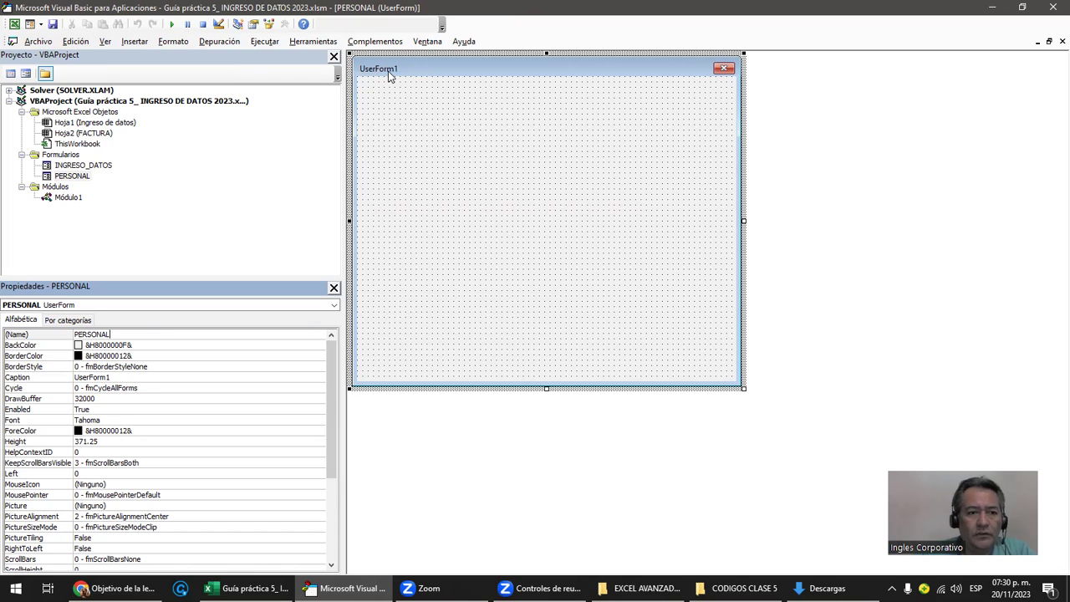
# - Replace the form's Caption UserForm1 with 'REGISTRO DE DATOS DEL PERSONAL'
pyautogui.click(57, 381)
pyautogui.click(112, 377)
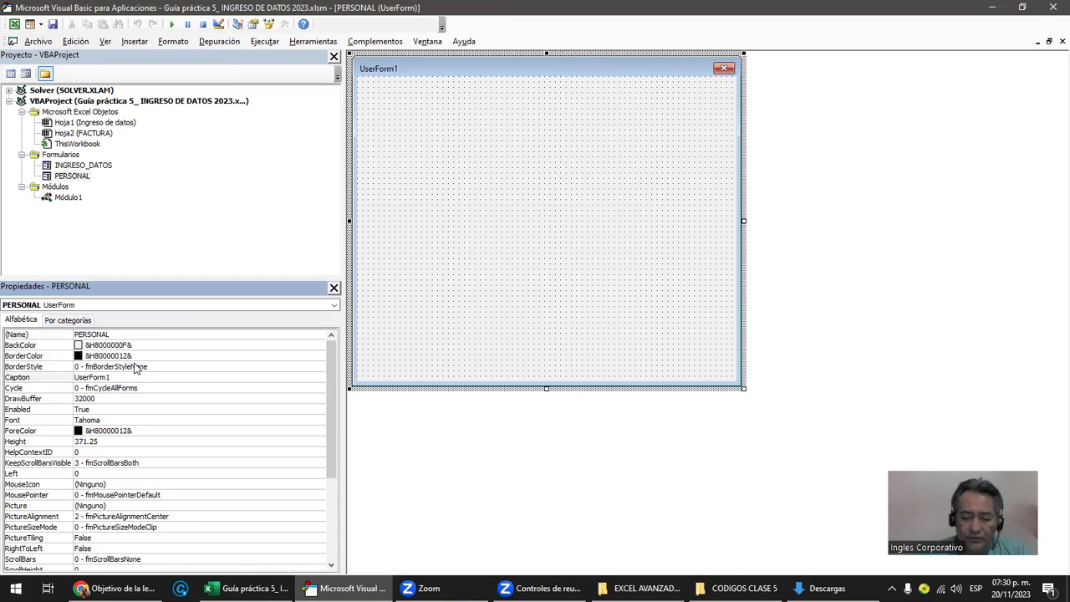
pyautogui.press('BackSpace')
pyautogui.press('BackSpace')
pyautogui.press('BackSpace')
pyautogui.press('BackSpace')
pyautogui.press('BackSpace')
pyautogui.press('BackSpace')
pyautogui.press('BackSpace')
pyautogui.press('BackSpace')
pyautogui.press('BackSpace')
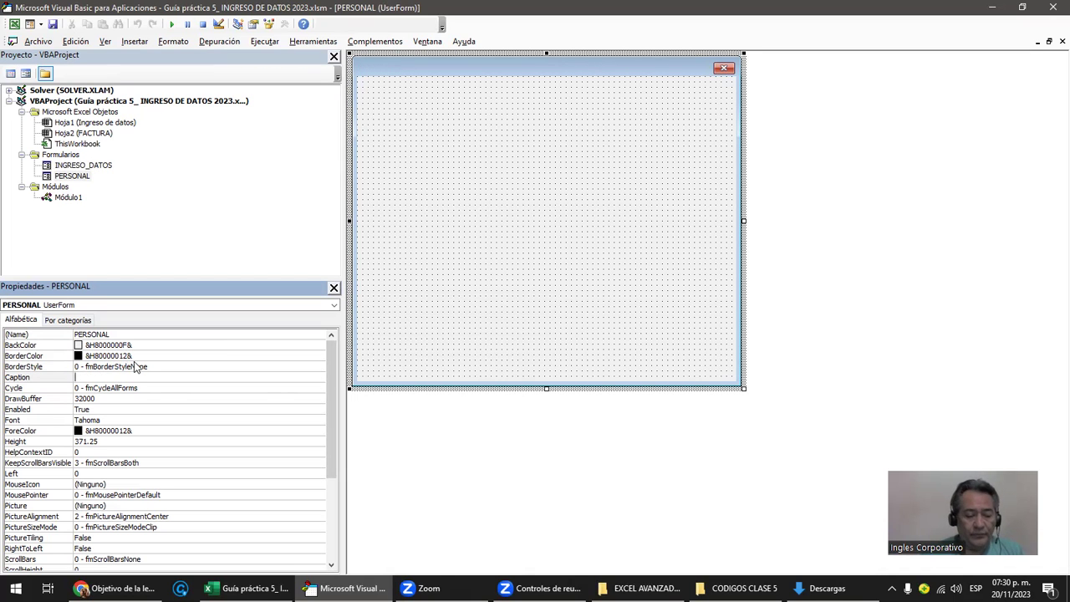
pyautogui.write('CA')
pyautogui.press('BackSpace')
pyautogui.press('BackSpace')
pyautogui.write('REGISTRO DE  DATOS DEL ')
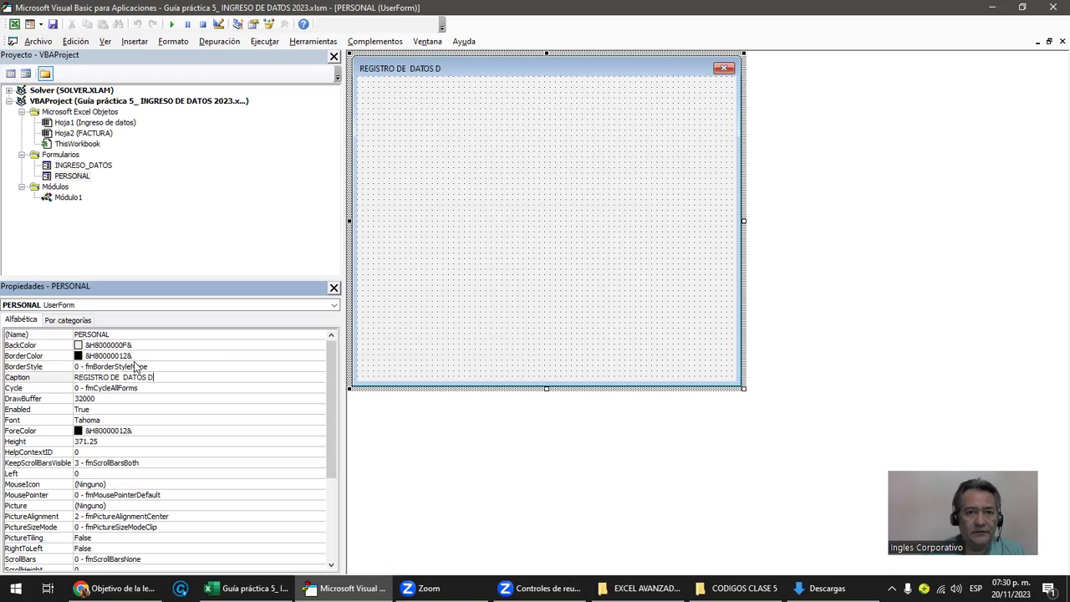
pyautogui.write('PERSONAL')
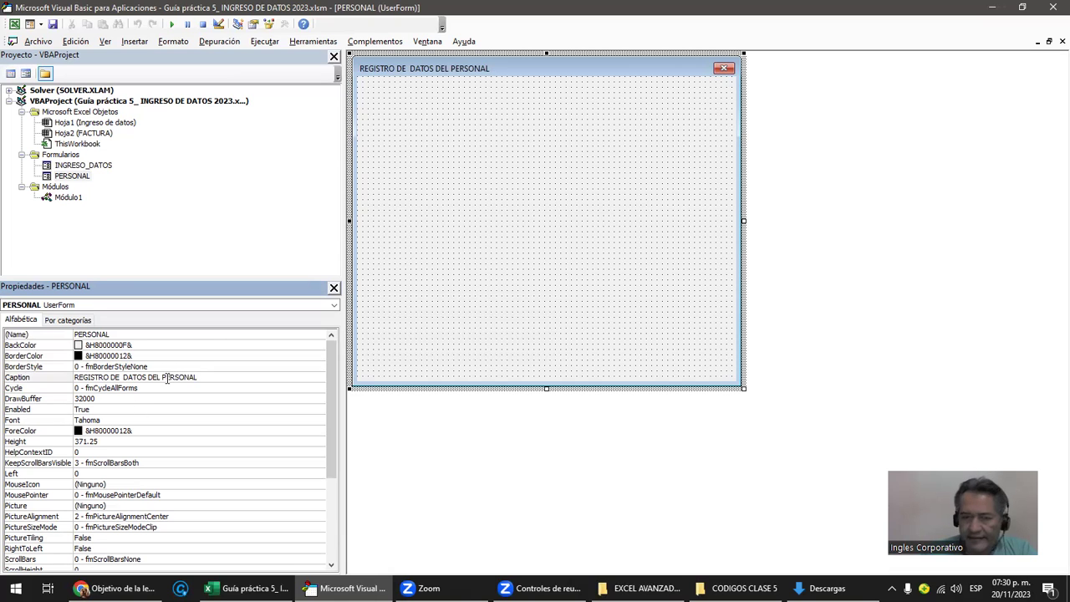
pyautogui.click(167, 378)
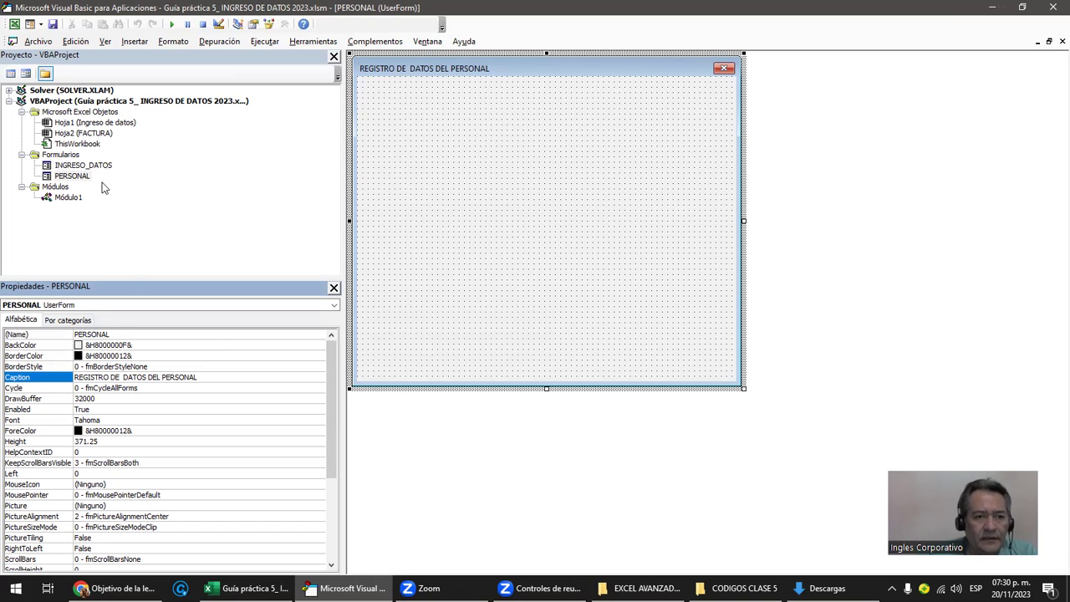
pyautogui.click(122, 334)
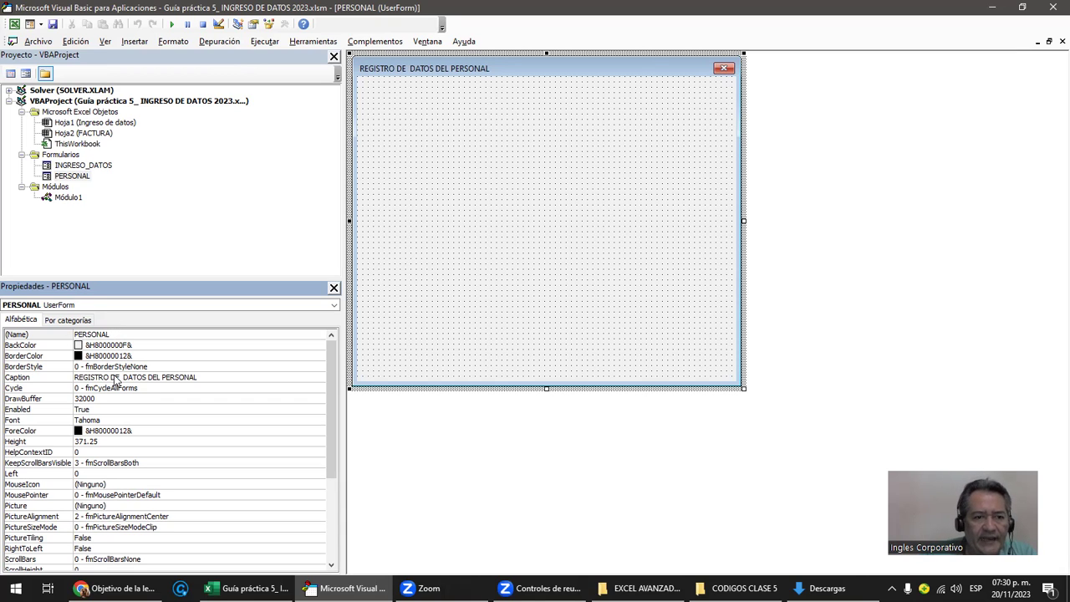
pyautogui.click(67, 383)
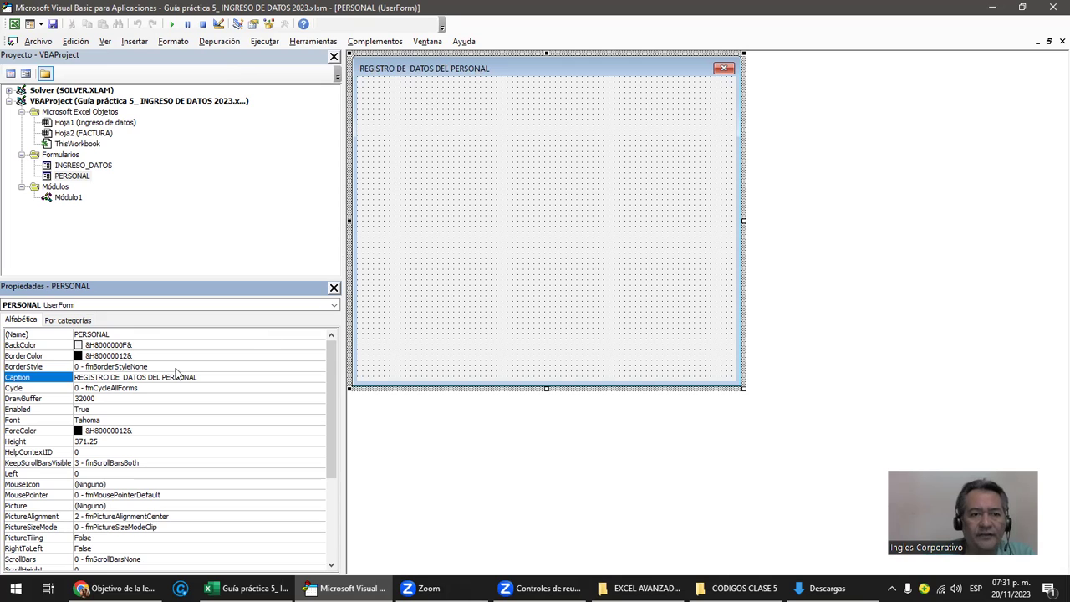
pyautogui.click(132, 334)
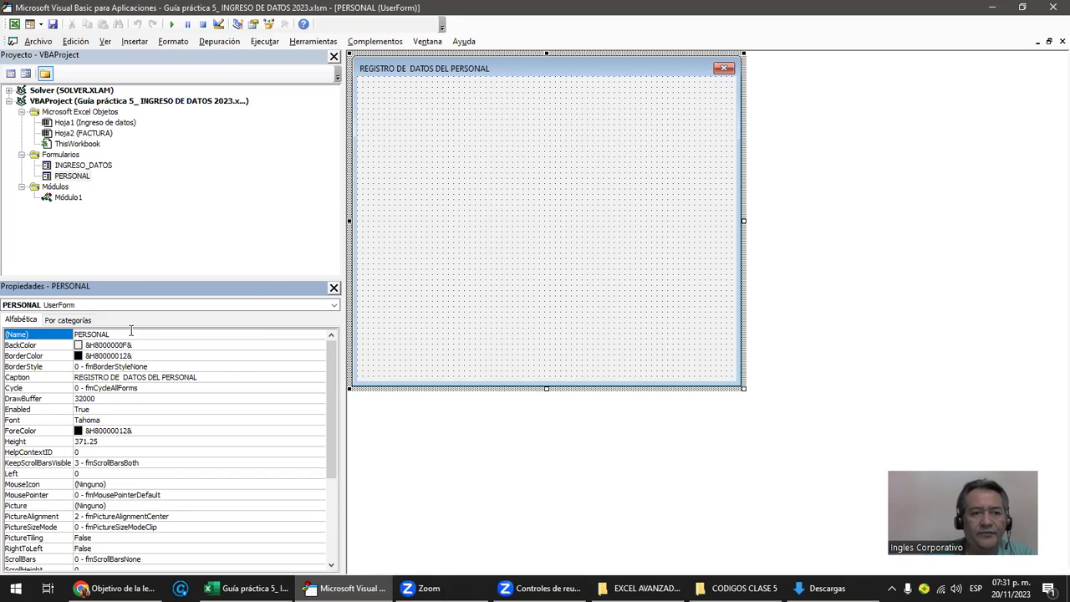
pyautogui.click(106, 167)
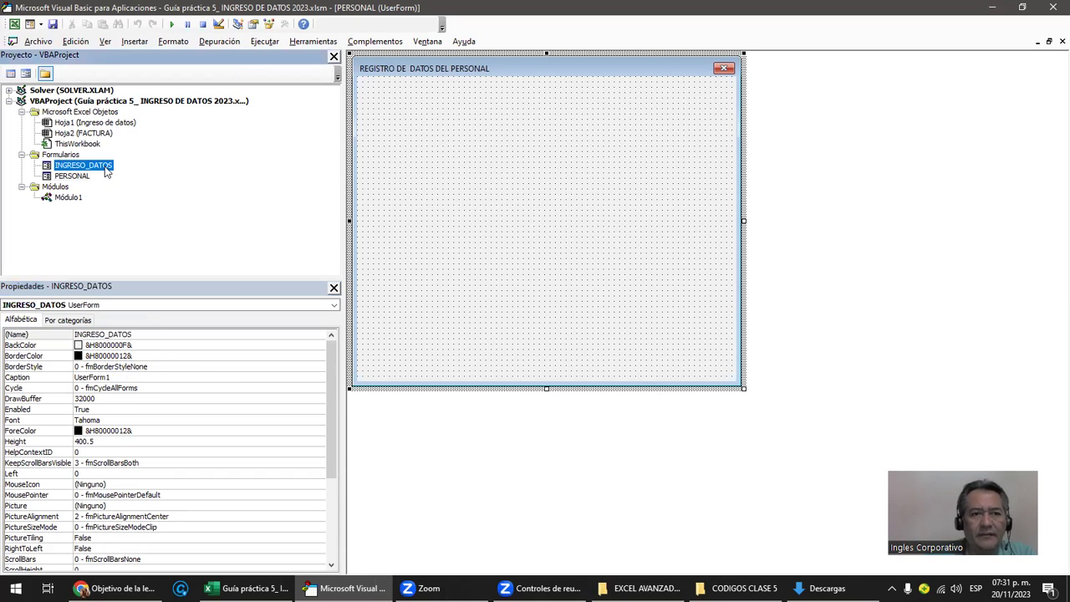
pyautogui.doubleClick(106, 167)
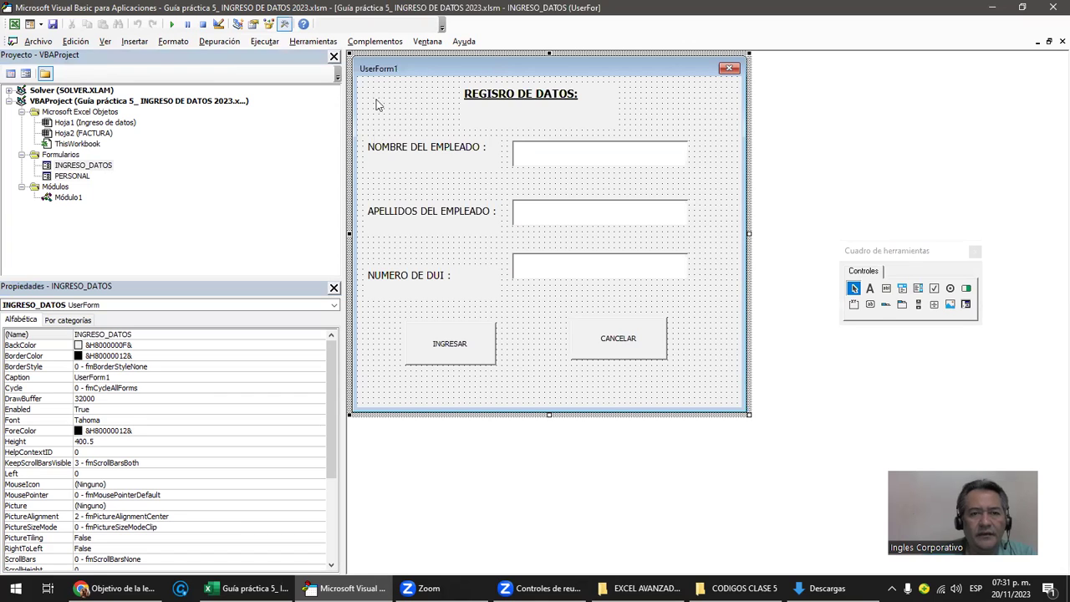
pyautogui.click(127, 381)
pyautogui.click(127, 380)
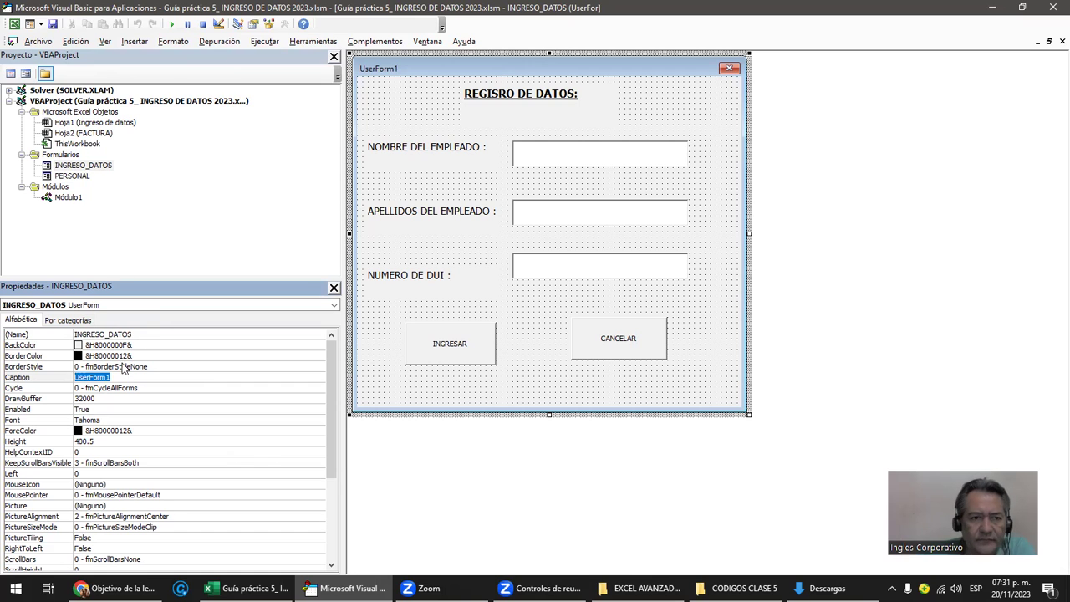
pyautogui.doubleClick(72, 176)
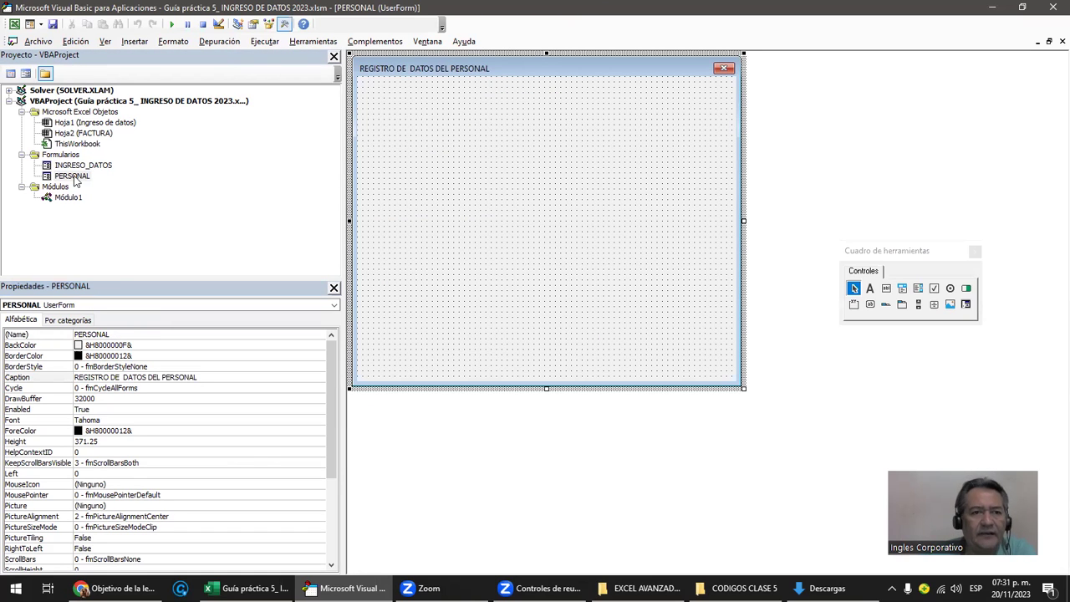
pyautogui.doubleClick(94, 165)
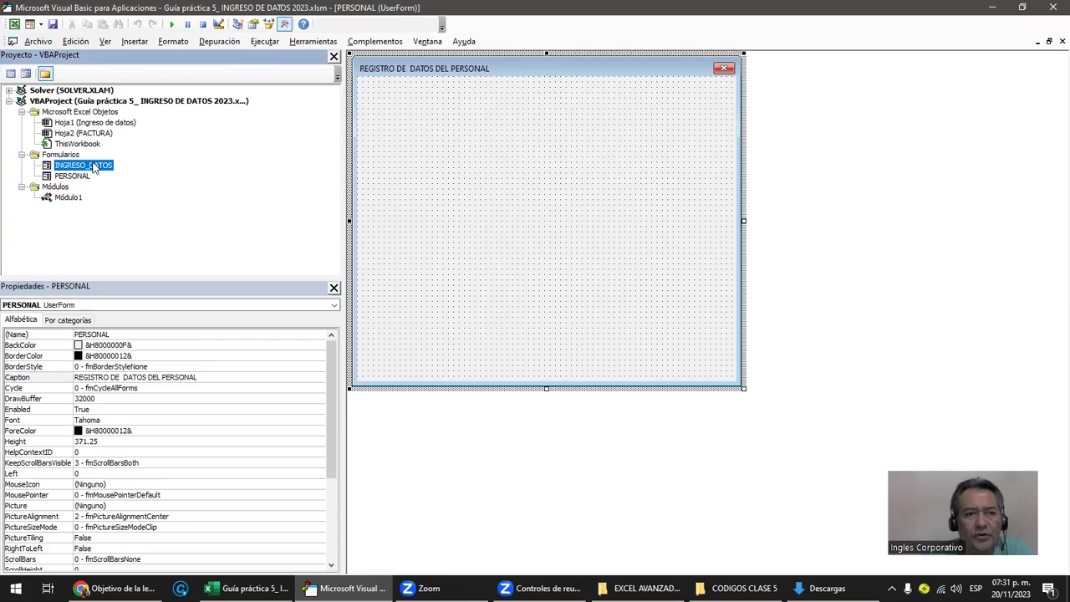
pyautogui.doubleClick(84, 177)
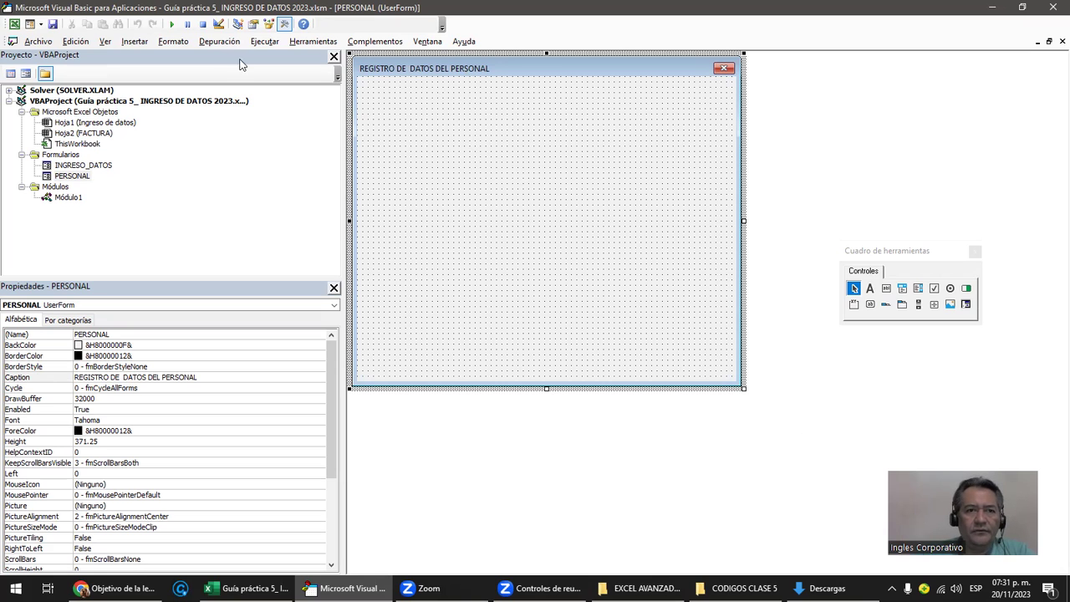
# - Save the VBA project, accept the personal information warning, and close the Visual Basic editor
pyautogui.click(52, 26)
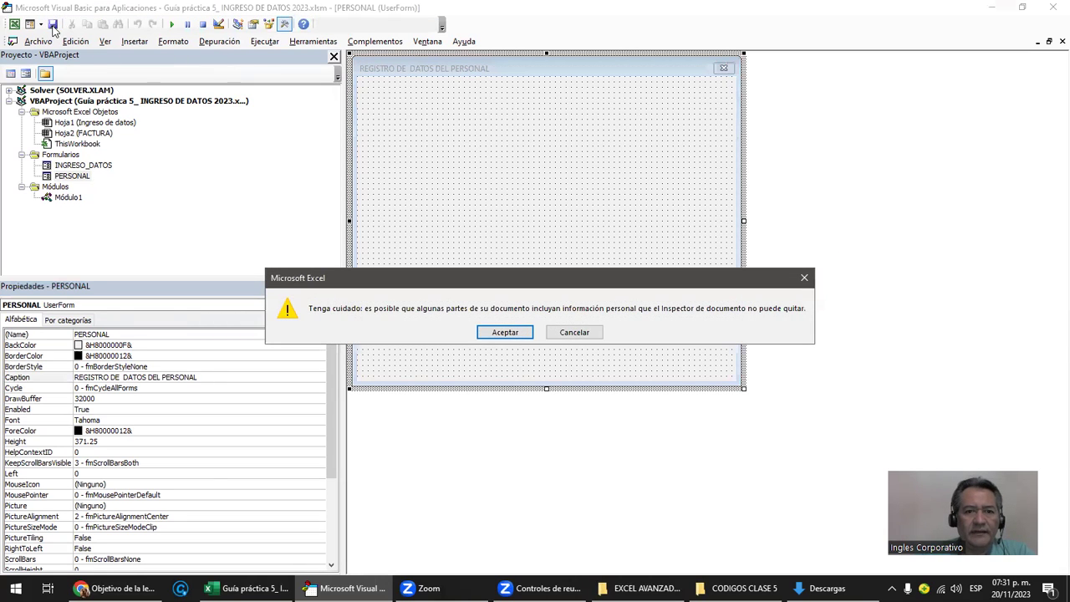
pyautogui.click(498, 332)
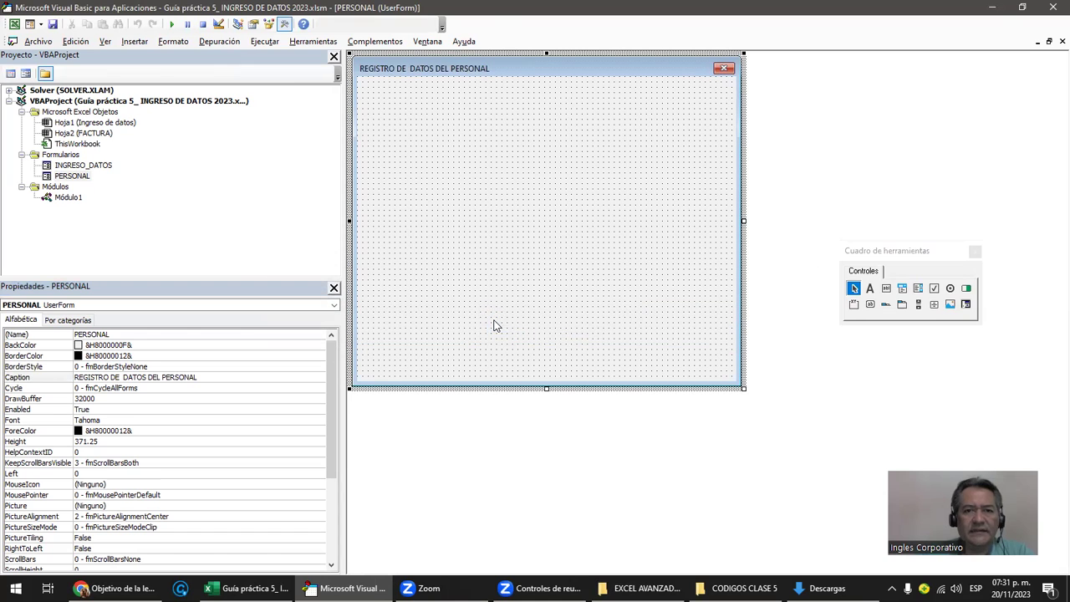
pyautogui.doubleClick(488, 12)
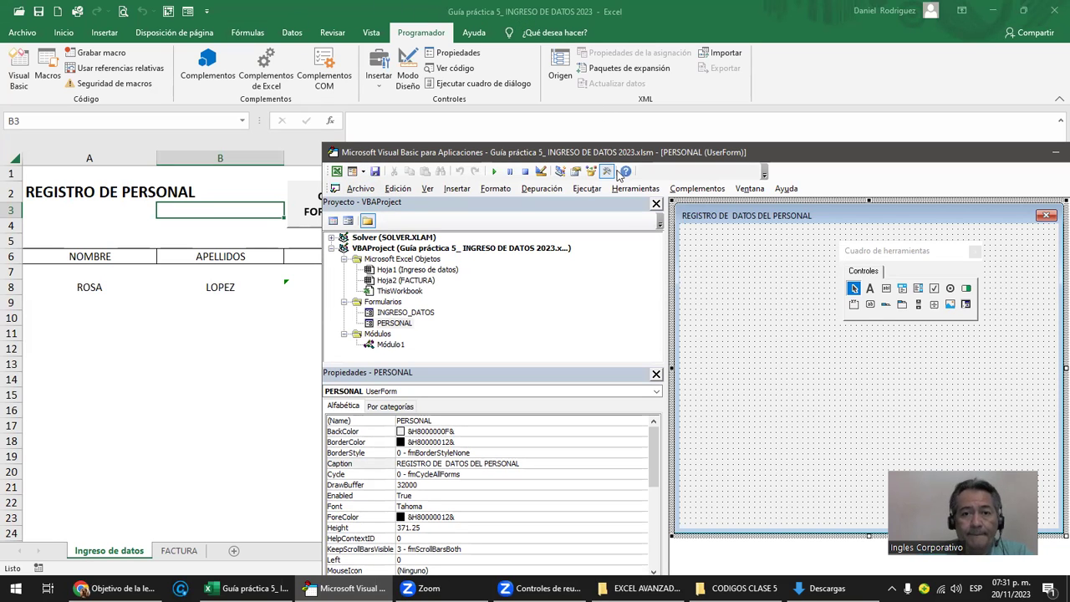
pyautogui.moveTo(620, 157); pyautogui.dragTo(477, 123)
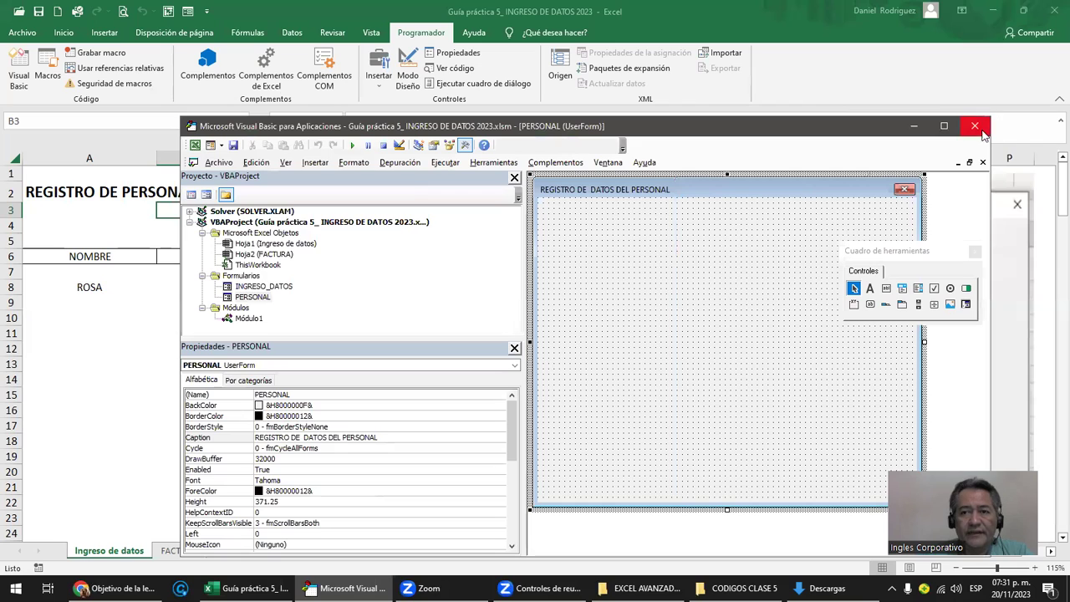
pyautogui.click(973, 130)
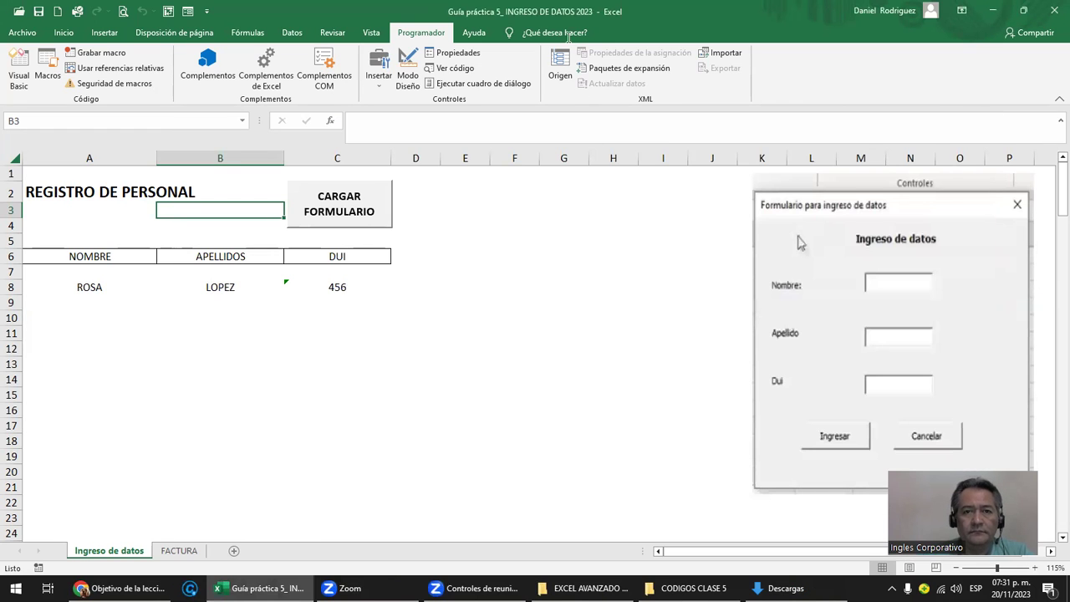
# - Save the workbook from Excel, accept the warning, and close Excel
pyautogui.click(38, 11)
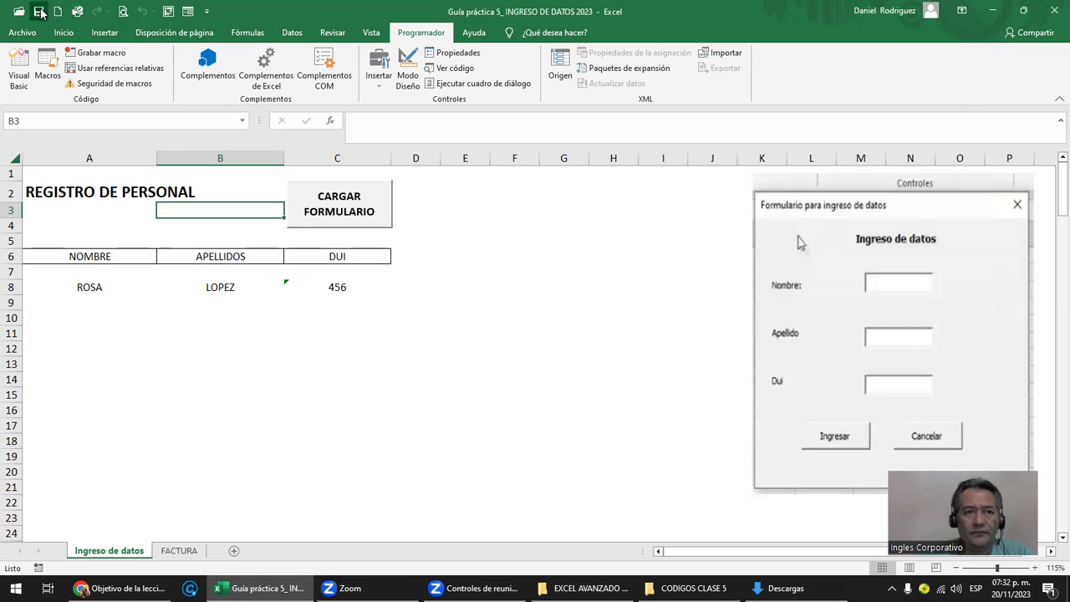
pyautogui.click(496, 333)
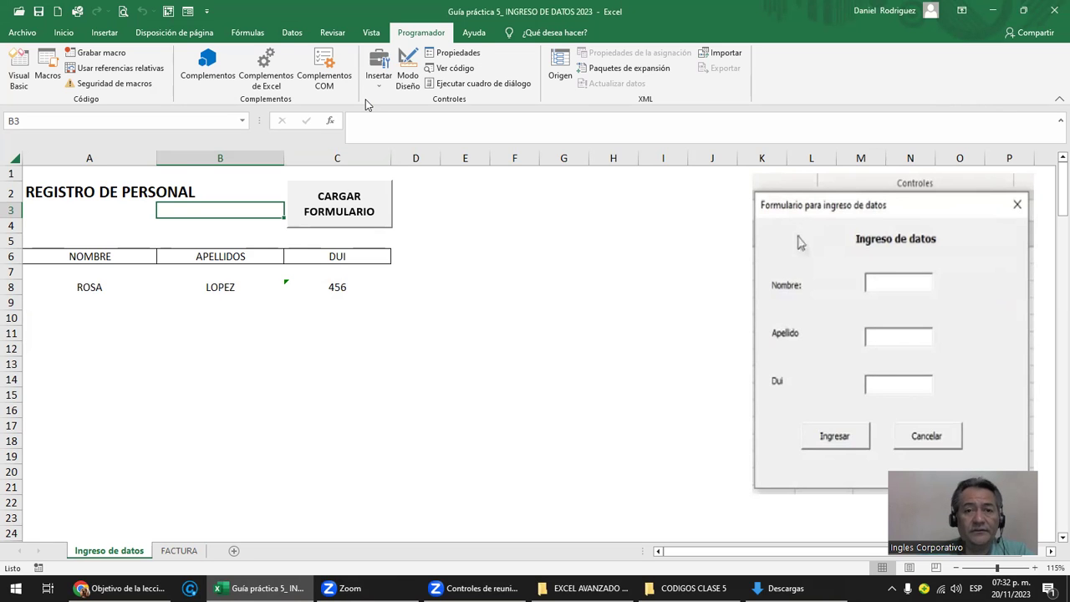
pyautogui.click(1051, 19)
# - Create blank workbook Libro1 and open its Visual Basic editor from Programador, positioned higher
pyautogui.click(219, 587)
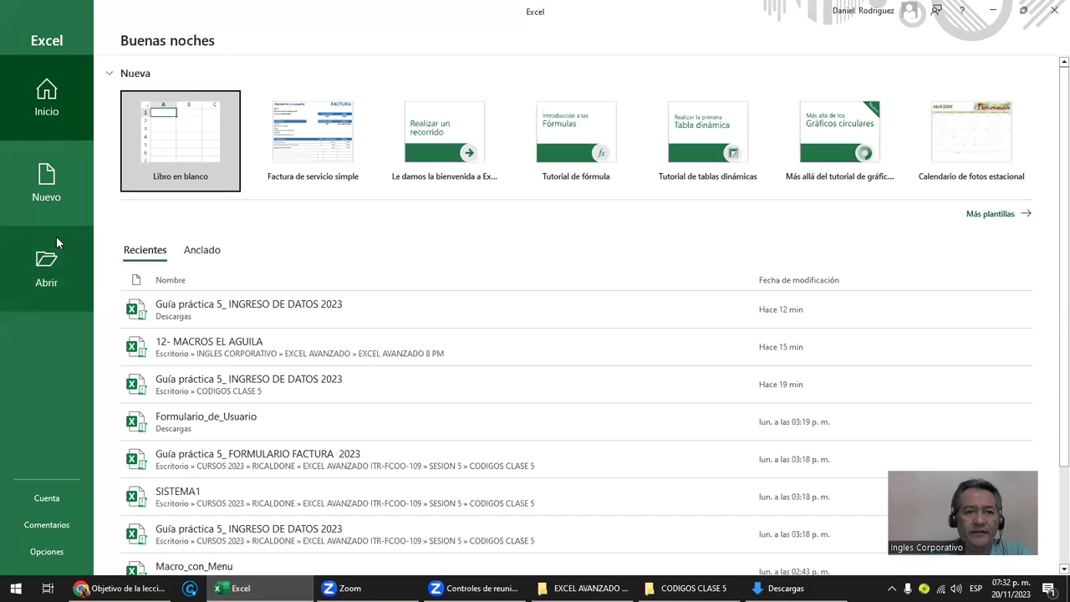
pyautogui.click(177, 125)
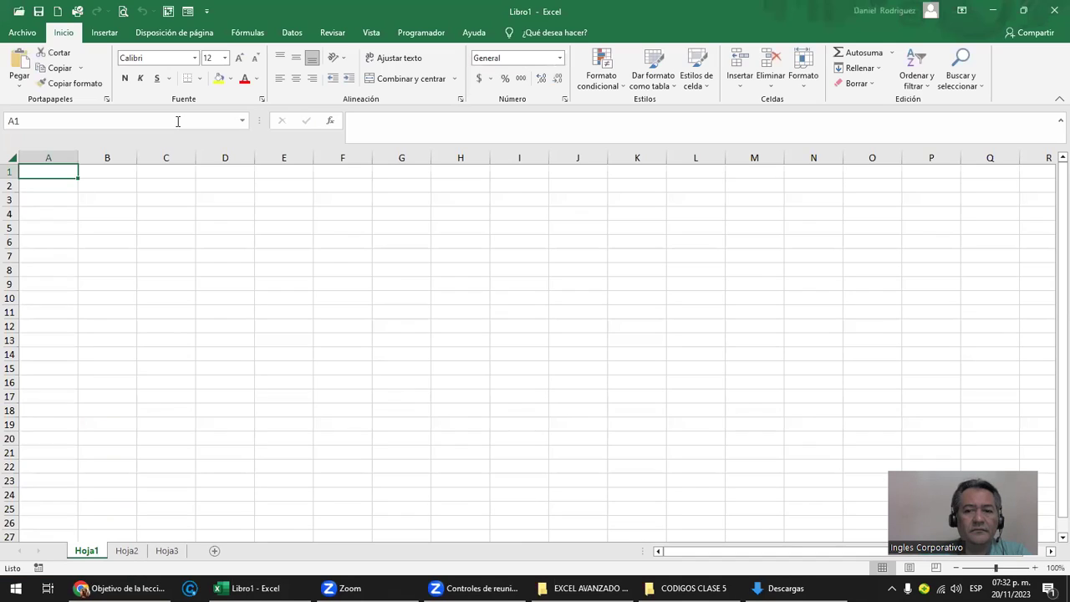
pyautogui.click(420, 34)
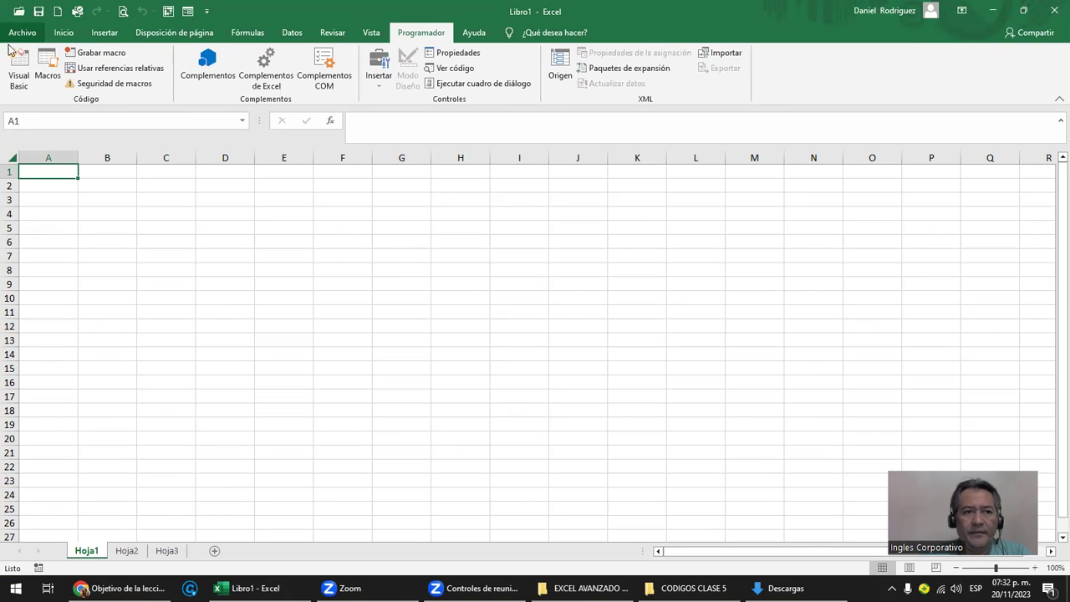
pyautogui.click(17, 69)
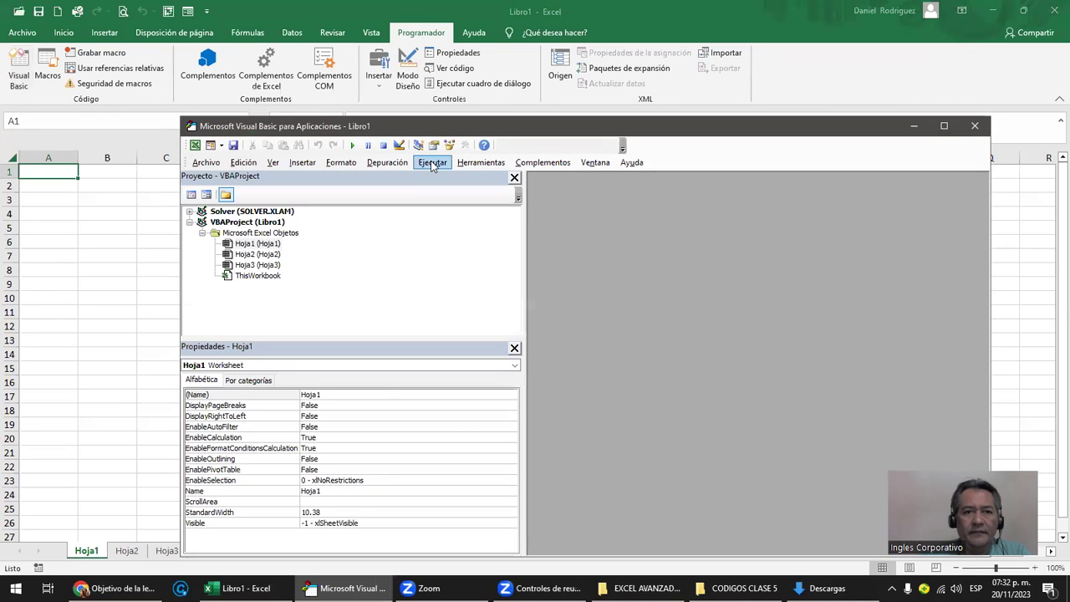
pyautogui.moveTo(432, 122); pyautogui.dragTo(407, 31)
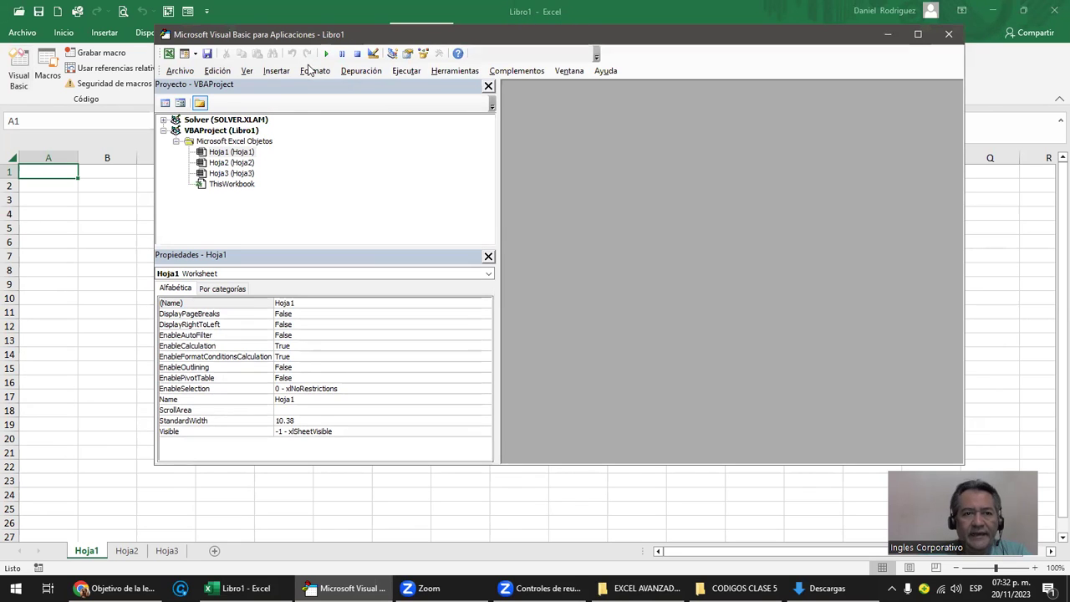
# - Insert a new UserForm and set its (Name) to DATOS_PERSONAL
pyautogui.click(276, 71)
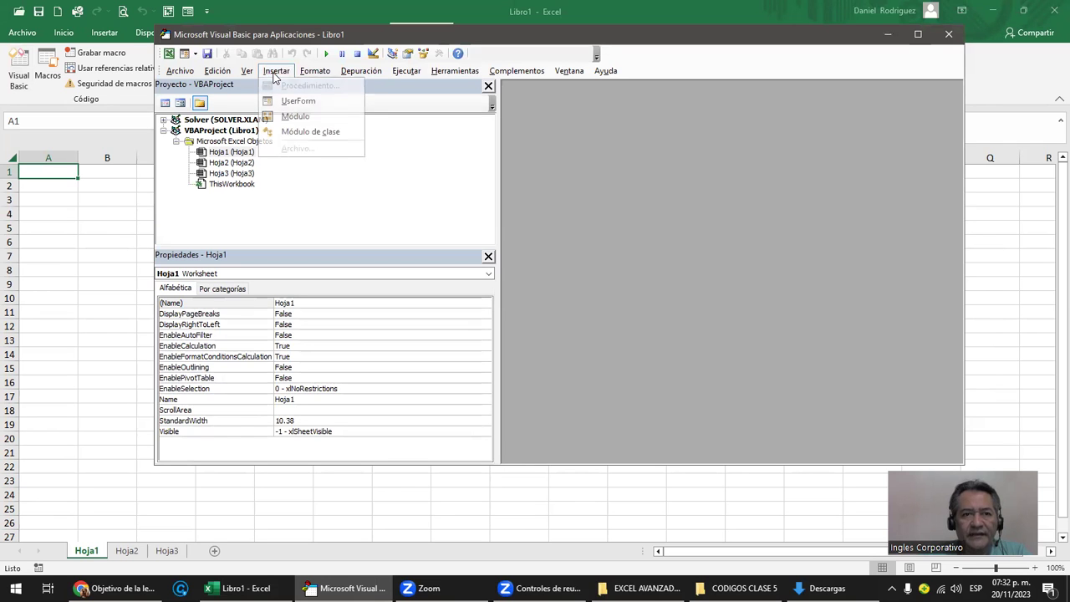
pyautogui.click(299, 102)
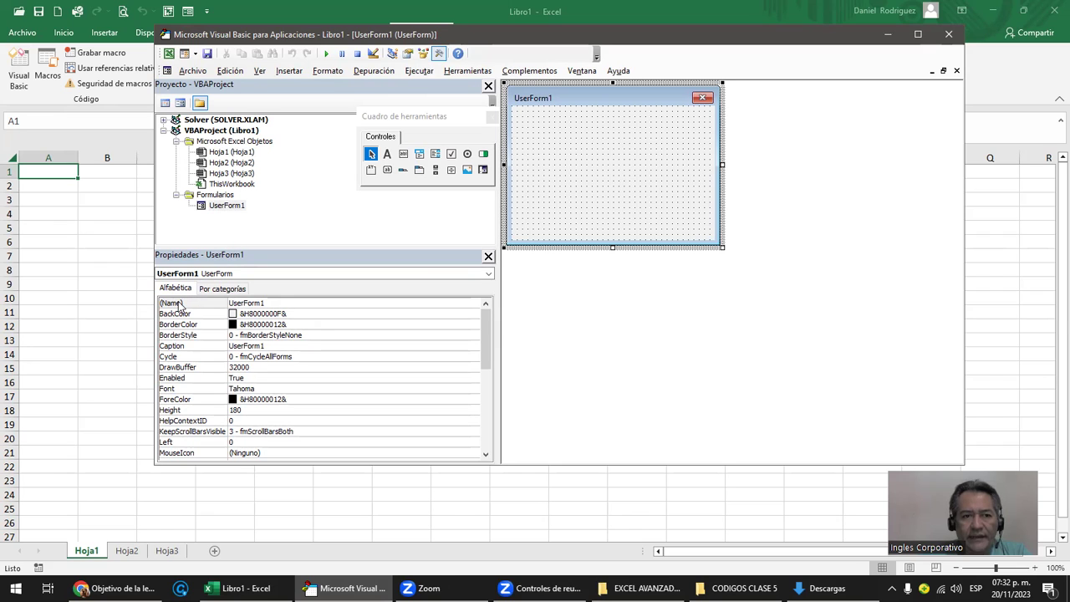
pyautogui.click(278, 304)
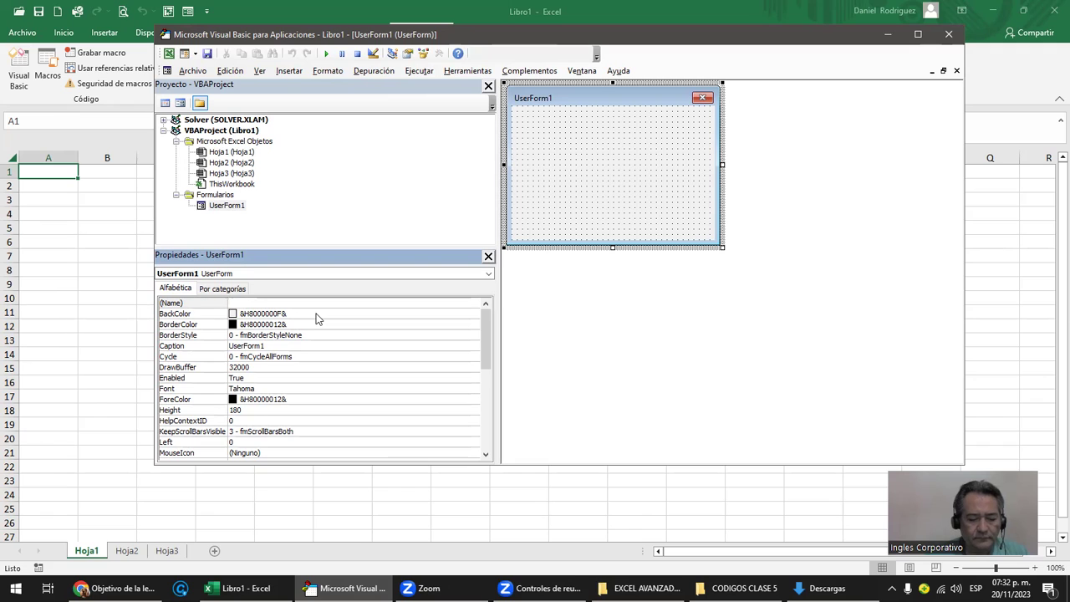
pyautogui.write('DATOS_PERSONAL')
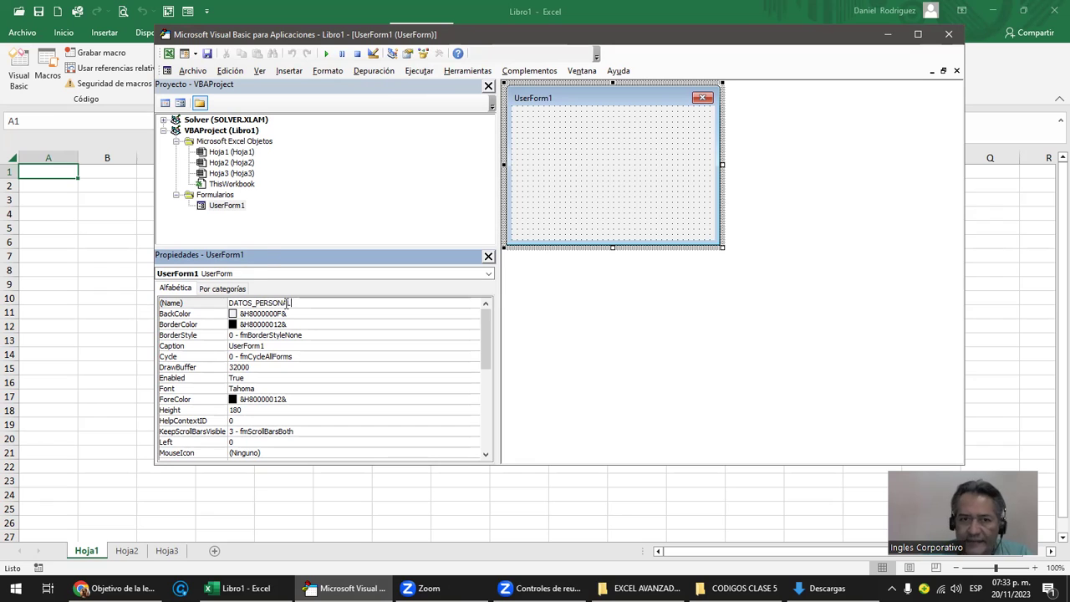
pyautogui.press('Return')
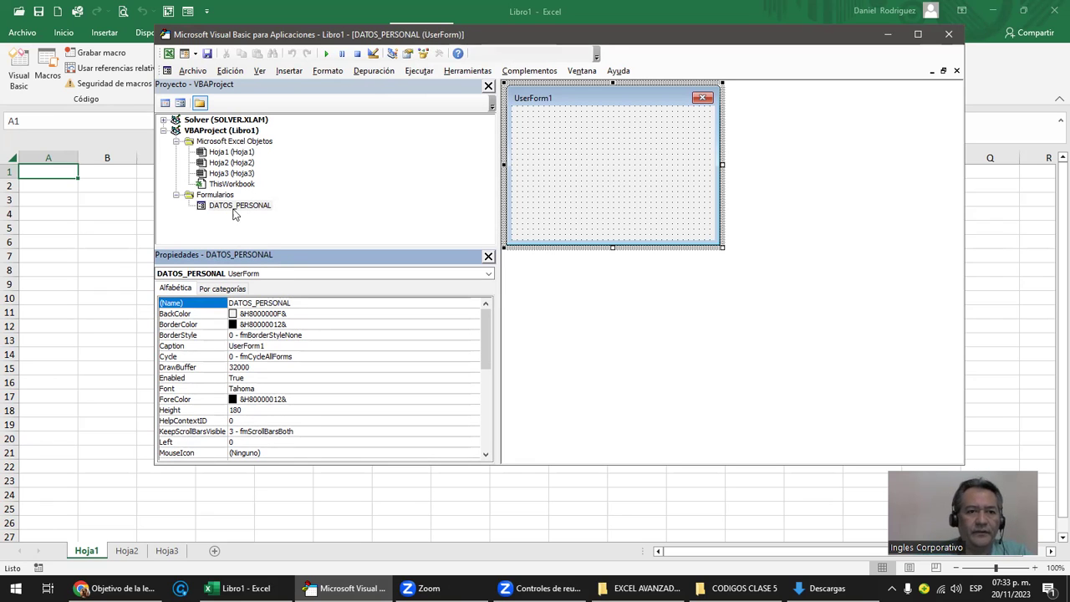
pyautogui.click(306, 304)
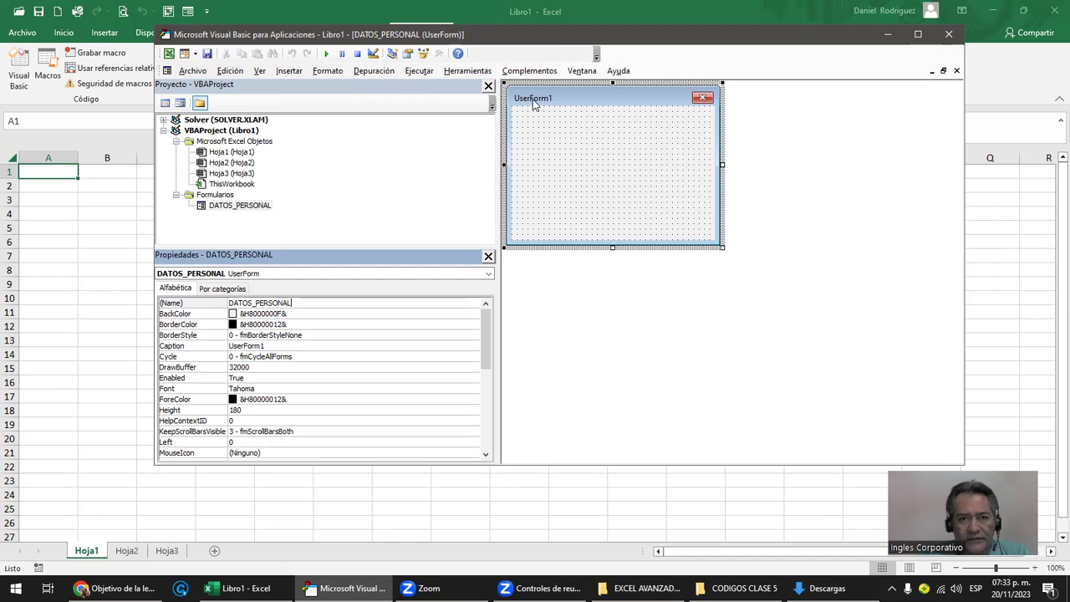
# - Change the form's Caption from UserForm1 to REGISTO DE DATOS DE EMPLEADOS
pyautogui.click(268, 345)
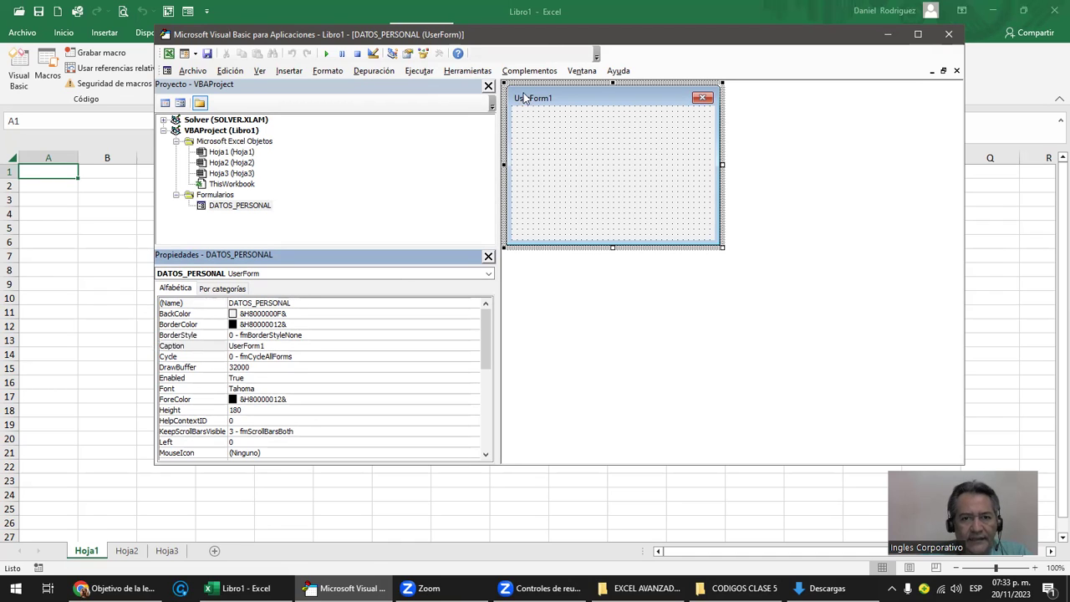
pyautogui.press('BackSpace')
pyautogui.press('BackSpace')
pyautogui.press('BackSpace')
pyautogui.press('BackSpace')
pyautogui.press('BackSpace')
pyautogui.press('BackSpace')
pyautogui.press('BackSpace')
pyautogui.press('BackSpace')
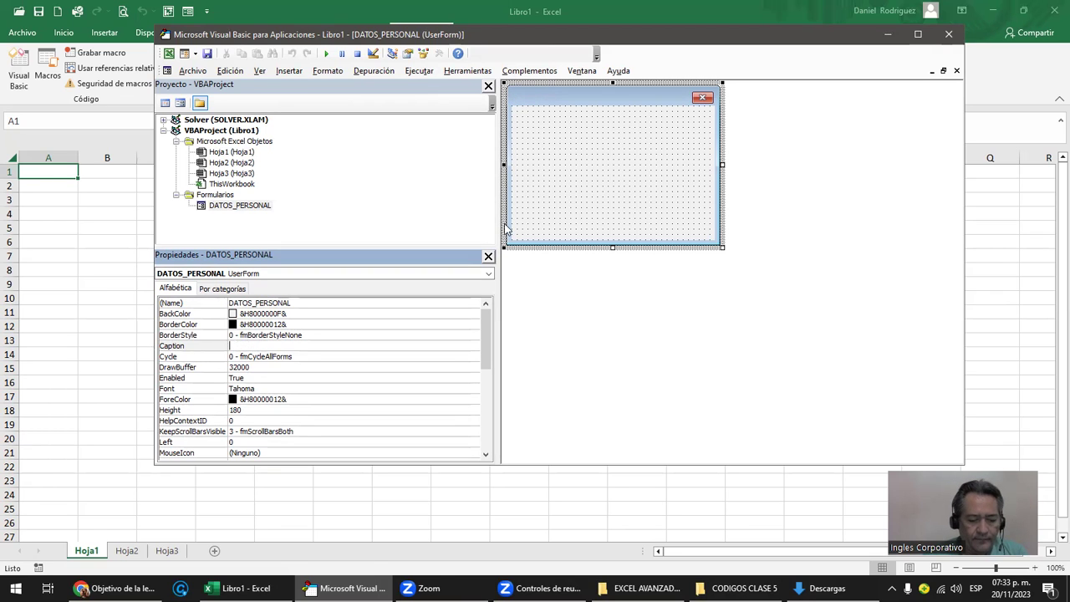
pyautogui.press('BackSpace')
pyautogui.press('BackSpace')
pyautogui.press('BackSpace')
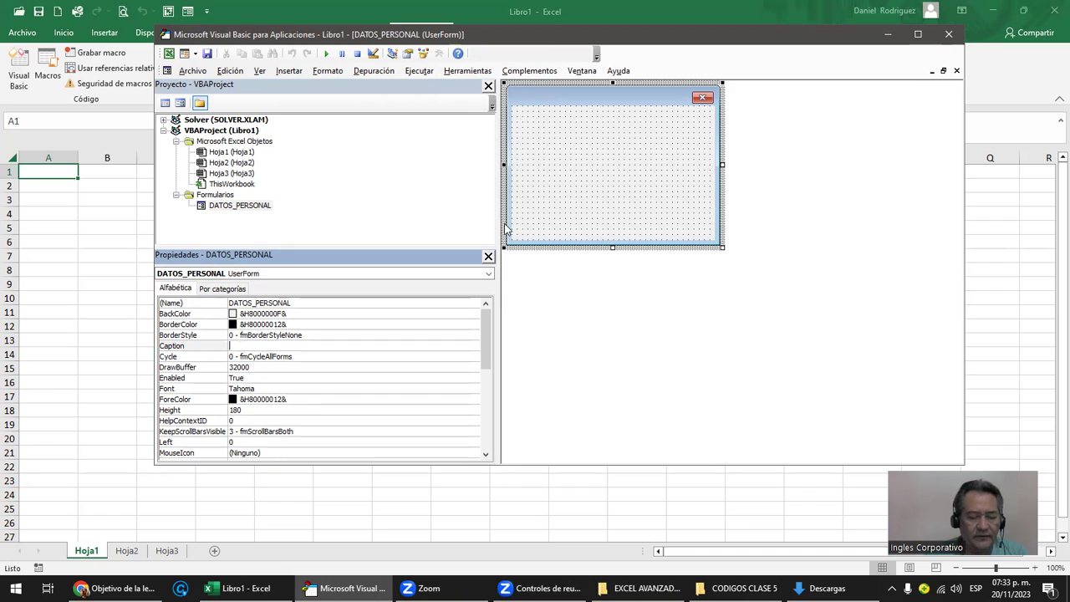
pyautogui.write('REGISTODE DATOS DE EMPLEA')
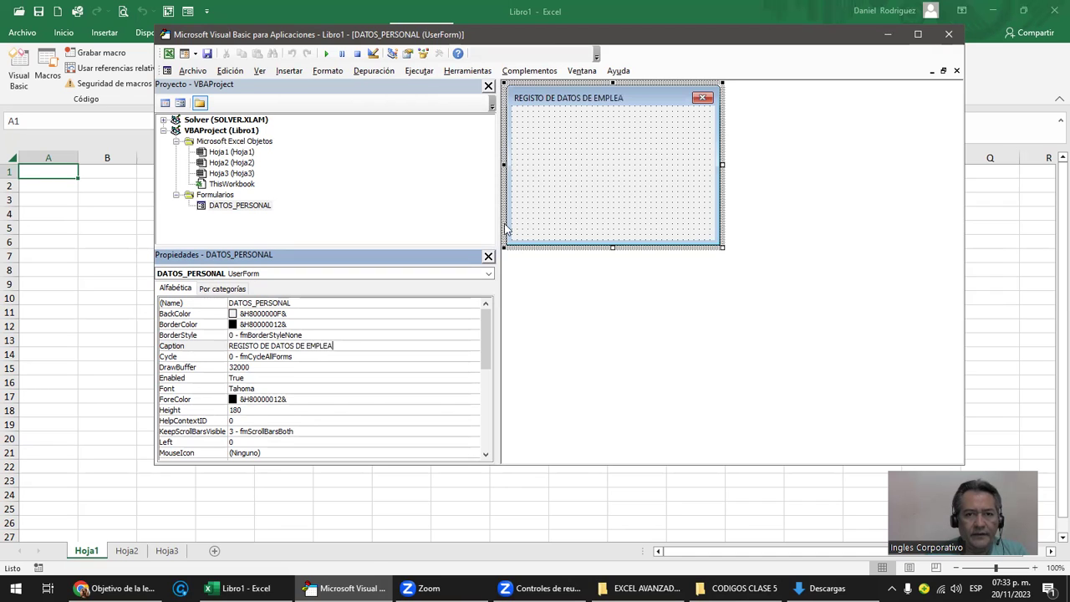
pyautogui.press('Return')
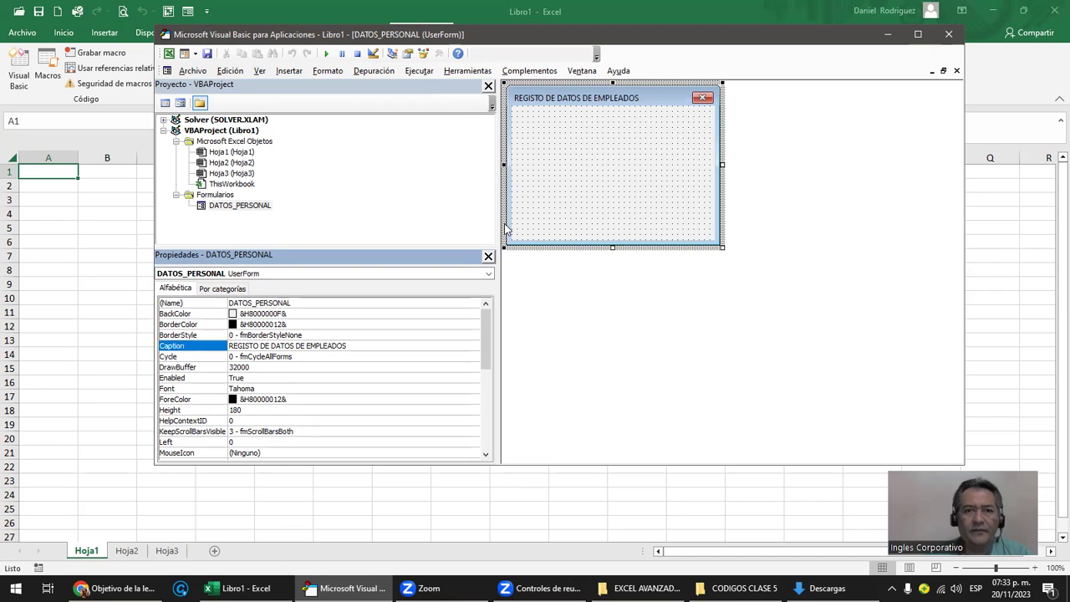
# - Review the form's Name, Caption, Cycle, Font and Picture properties
pyautogui.click(255, 303)
pyautogui.moveTo(229, 303); pyautogui.dragTo(305, 300)
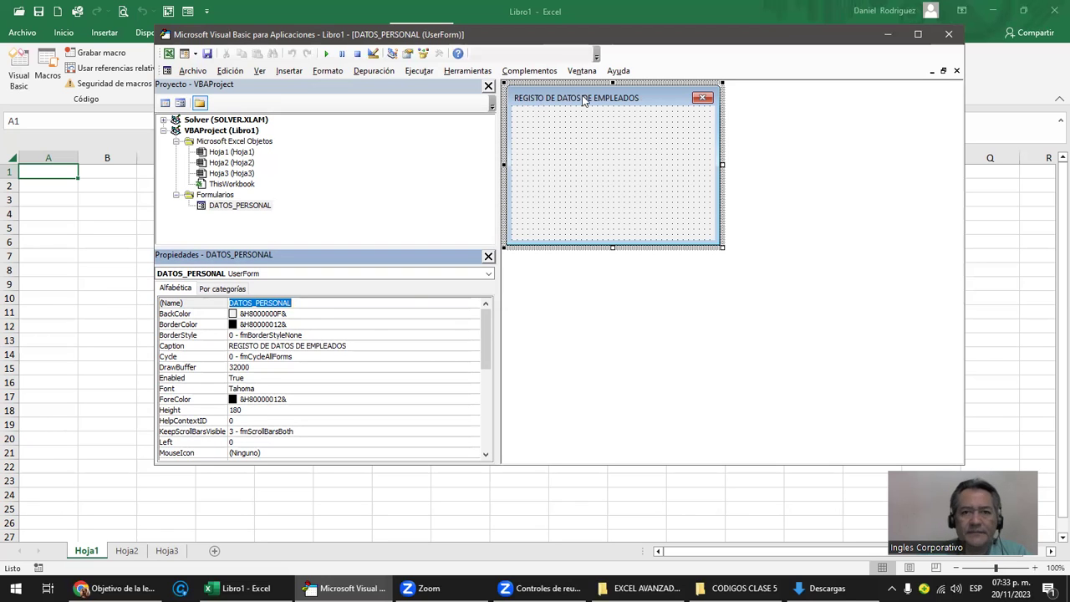
pyautogui.click(309, 346)
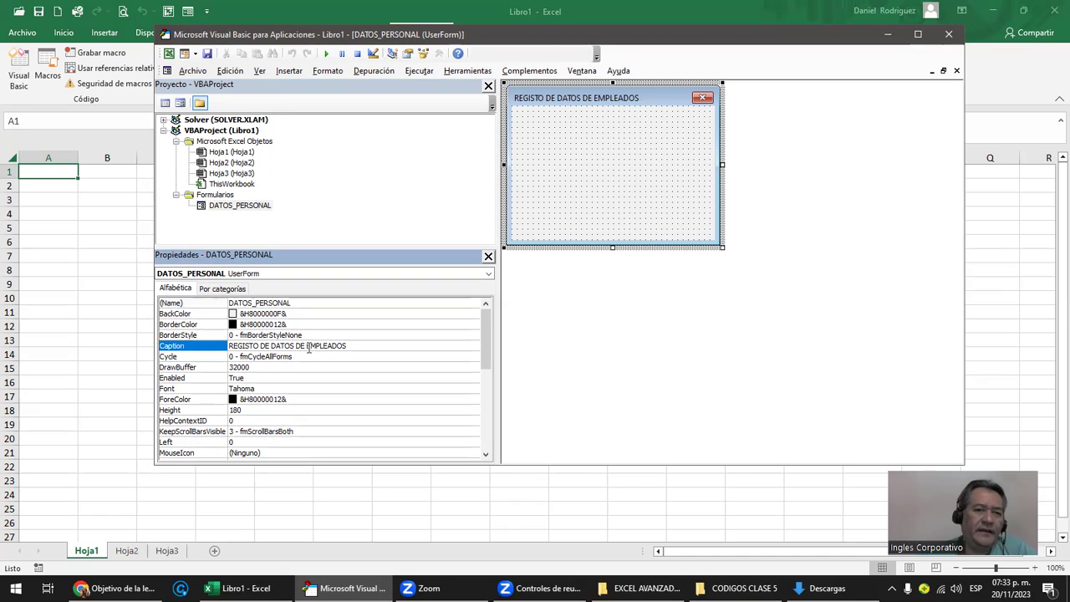
pyautogui.click(297, 302)
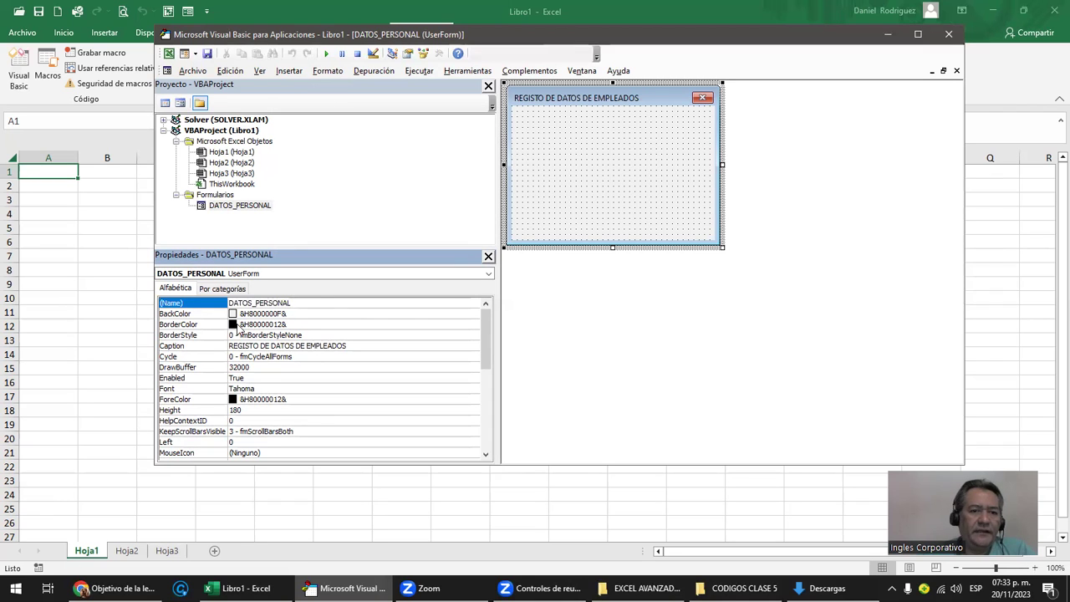
pyautogui.click(268, 346)
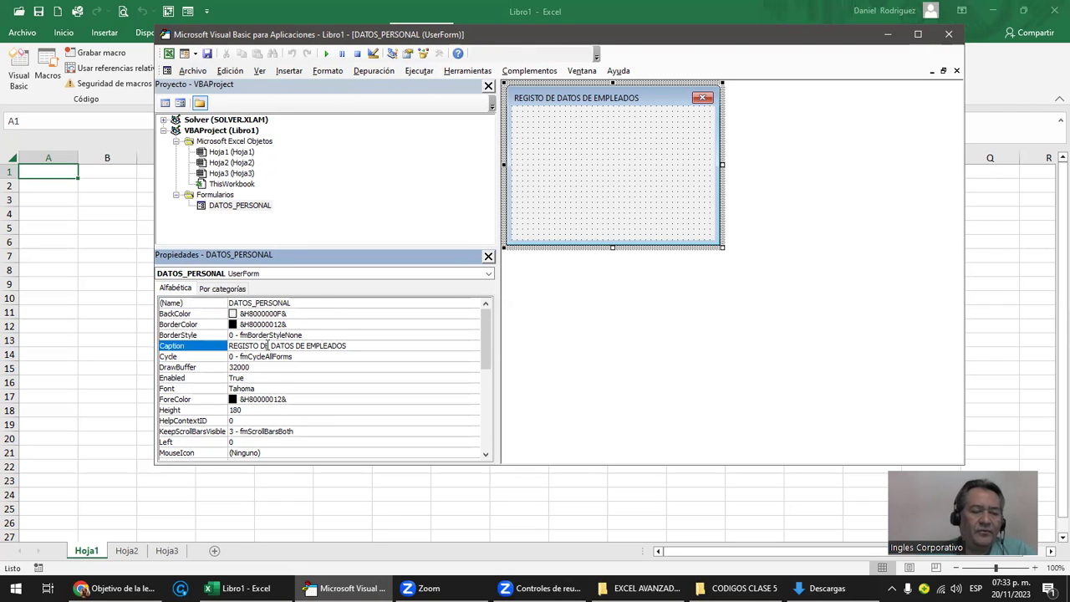
pyautogui.click(357, 356)
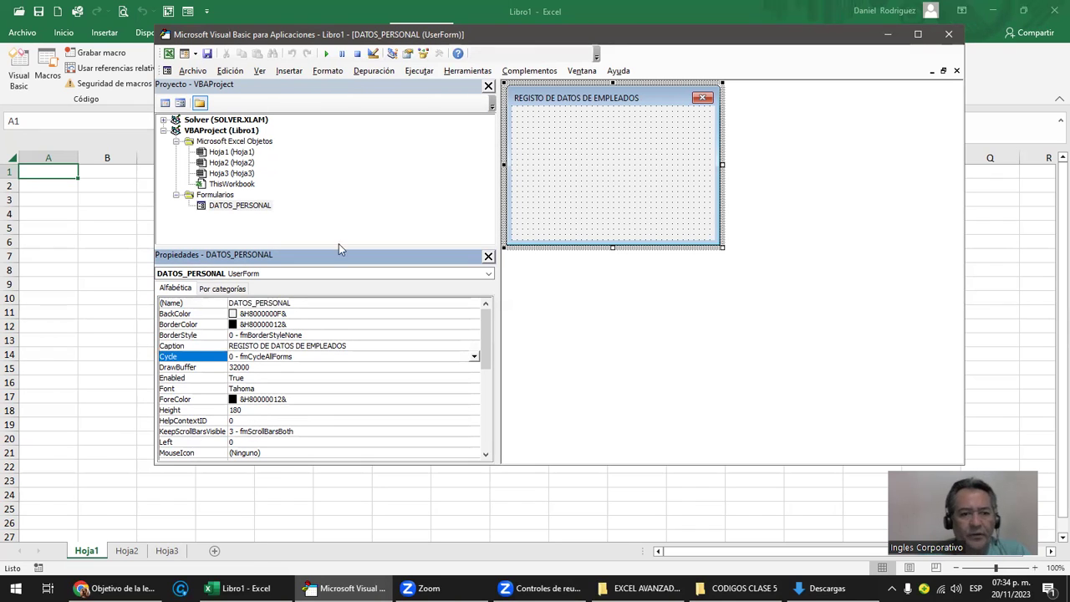
pyautogui.click(262, 388)
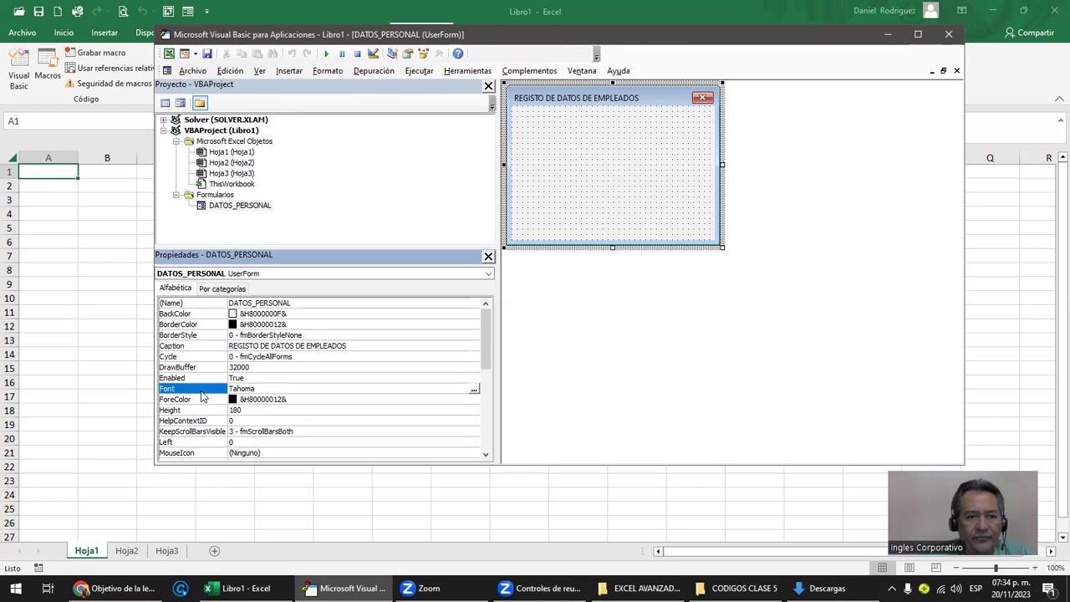
pyautogui.scroll(-1, 201, 394)
pyautogui.scroll(-1, 200, 394)
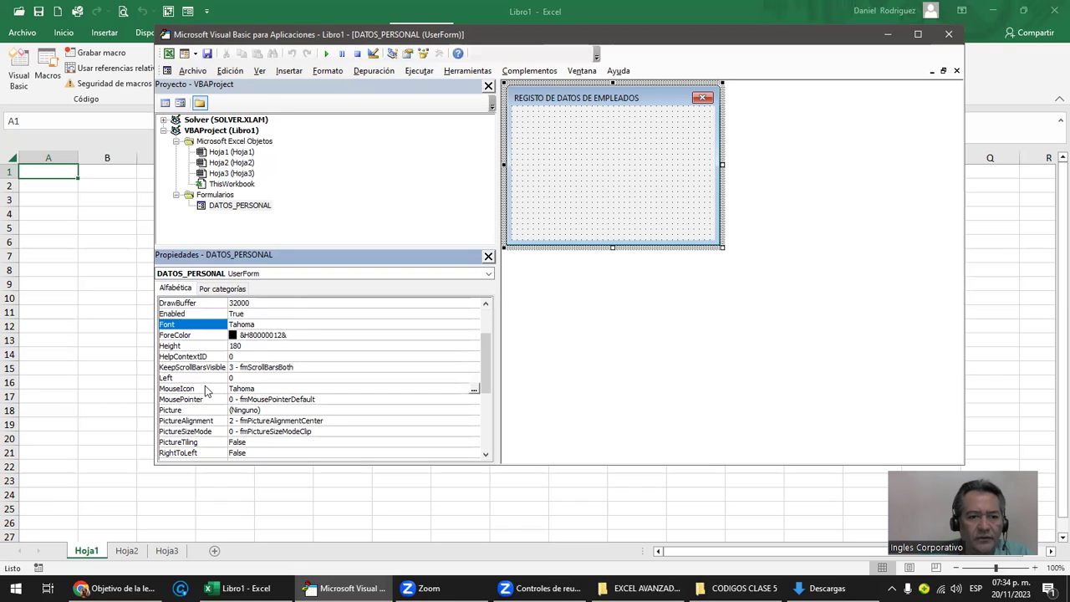
pyautogui.click(270, 409)
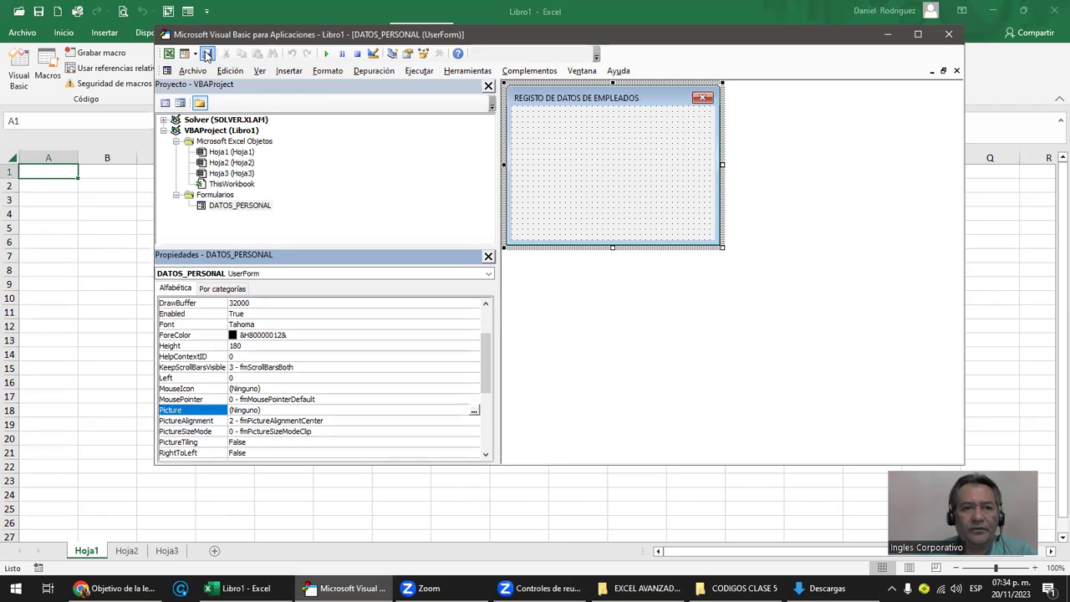
# - Try running the form, dismiss the empty Macros list, cancel a save, and return to Excel
pyautogui.click(326, 54)
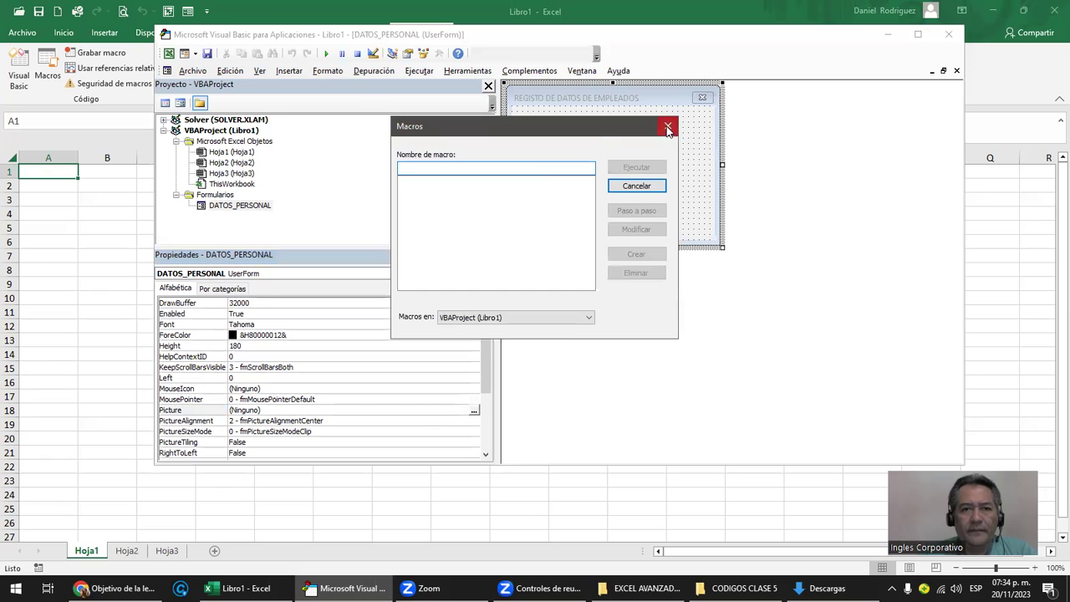
pyautogui.click(668, 126)
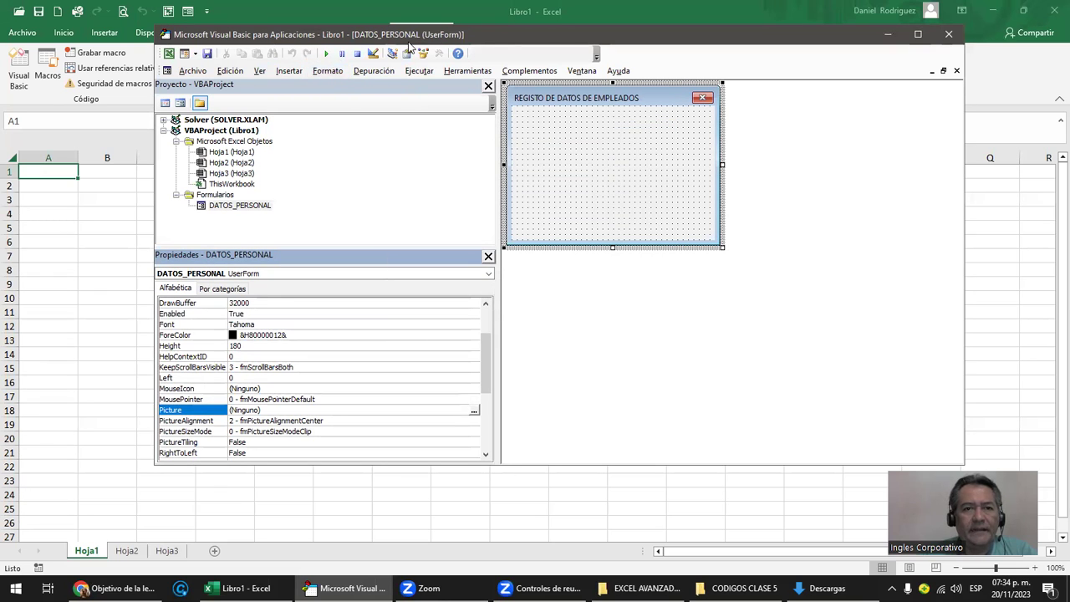
pyautogui.moveTo(432, 34); pyautogui.dragTo(458, 178)
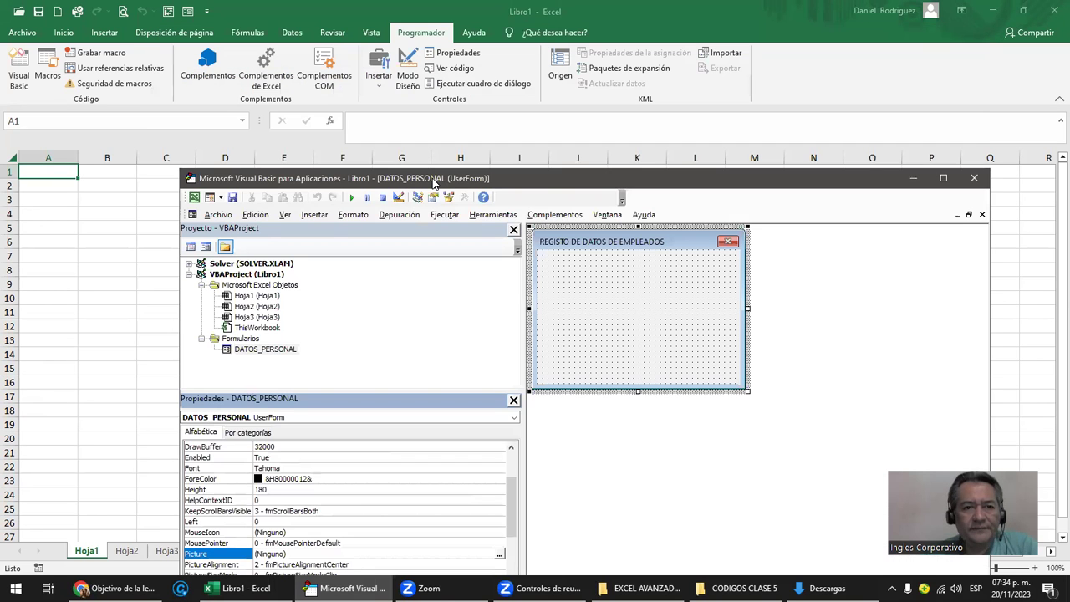
pyautogui.click(235, 199)
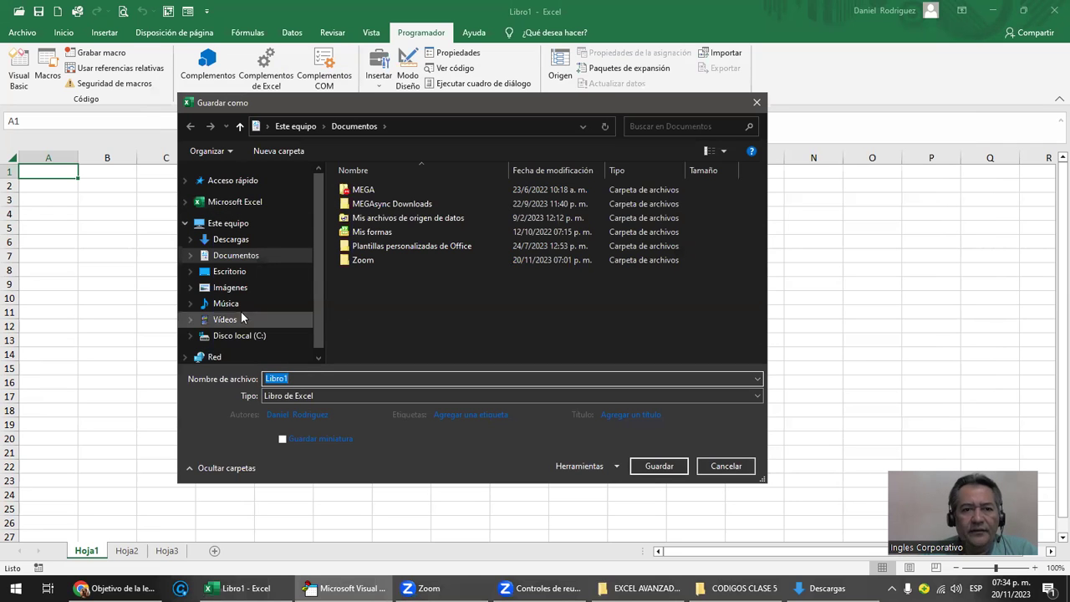
pyautogui.click(726, 466)
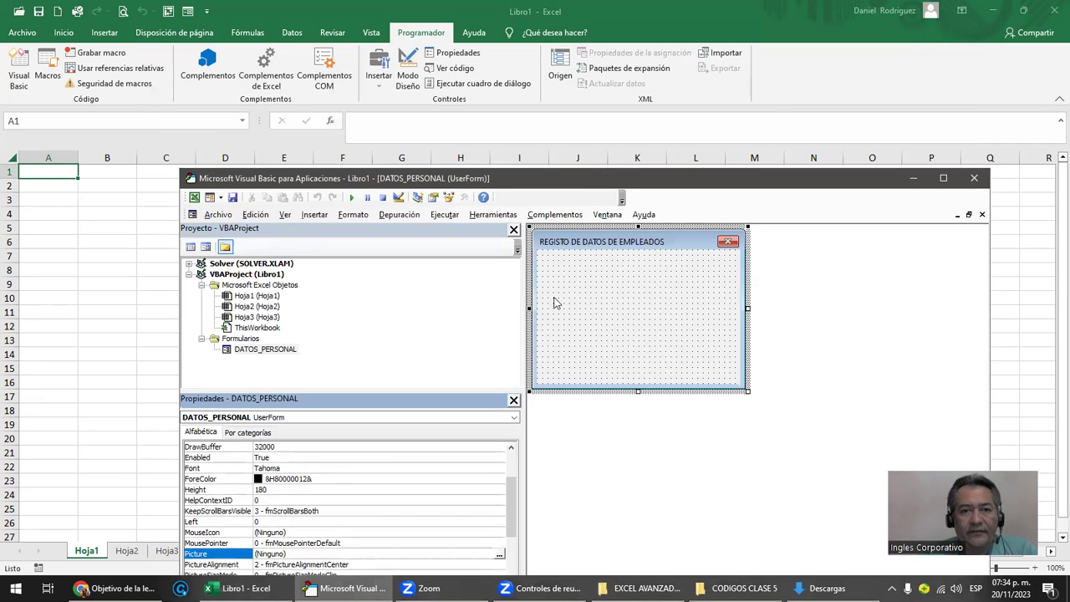
pyautogui.moveTo(509, 178); pyautogui.dragTo(436, 93)
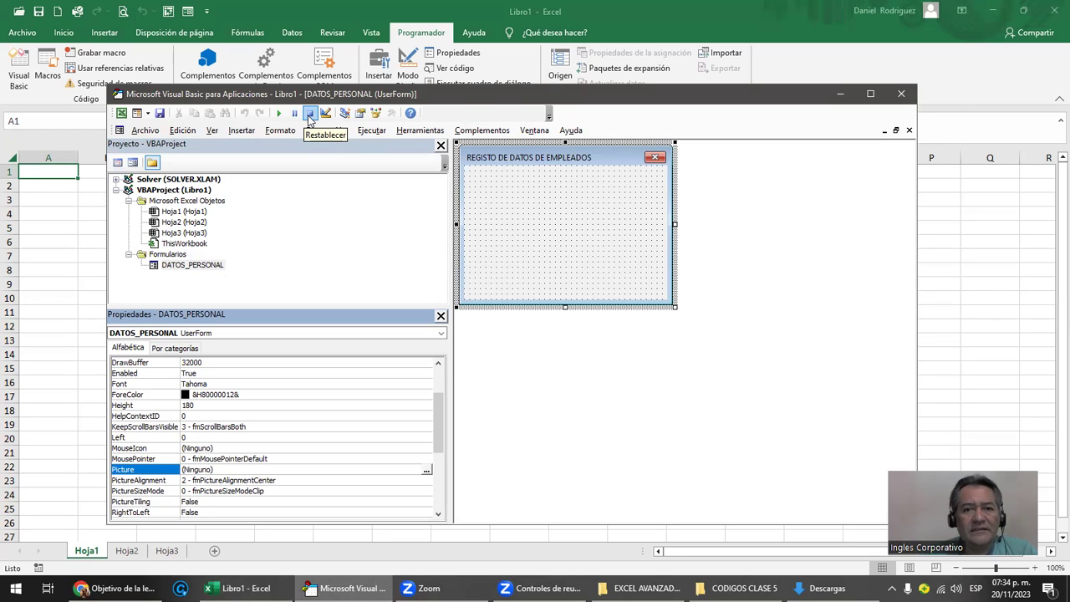
pyautogui.click(67, 227)
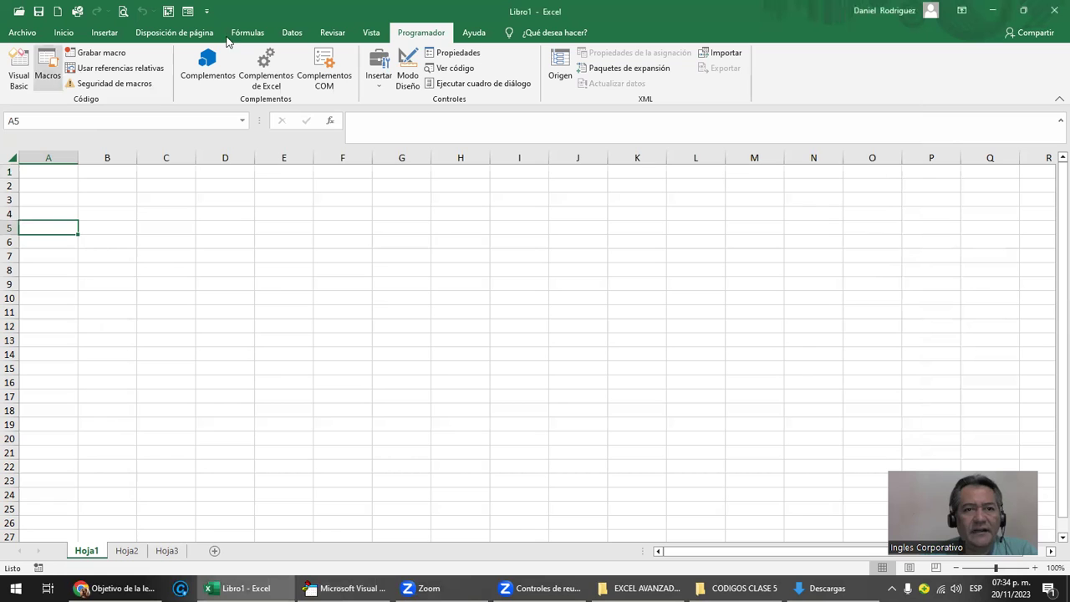
# - Save the workbook to the Desktop as REGISTRO DE PERSONAL, type 'Libro de Excel habilitado para macros'
pyautogui.click(25, 32)
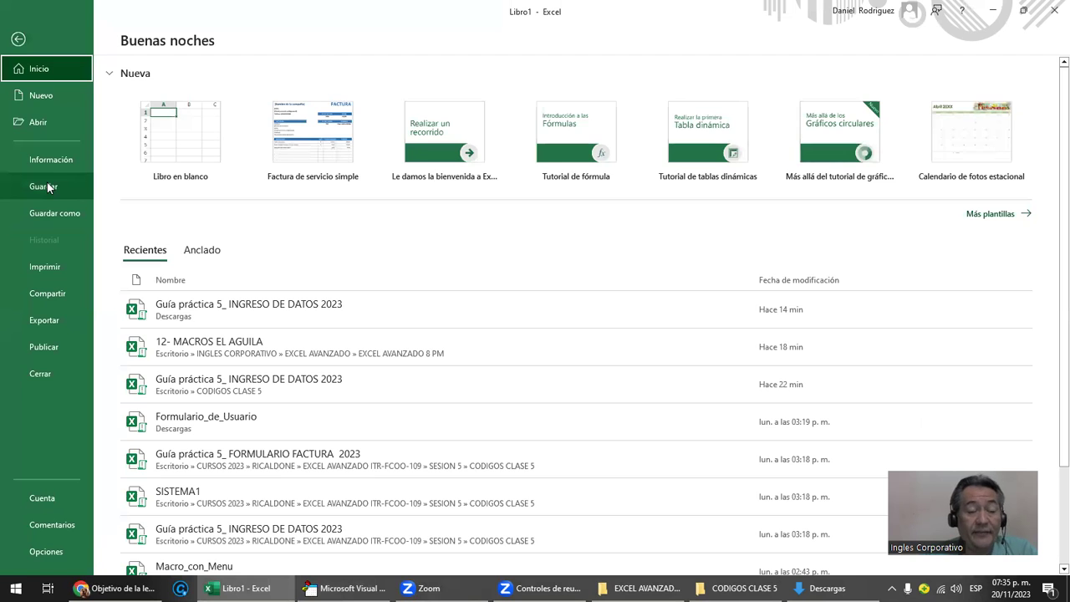
pyautogui.click(48, 186)
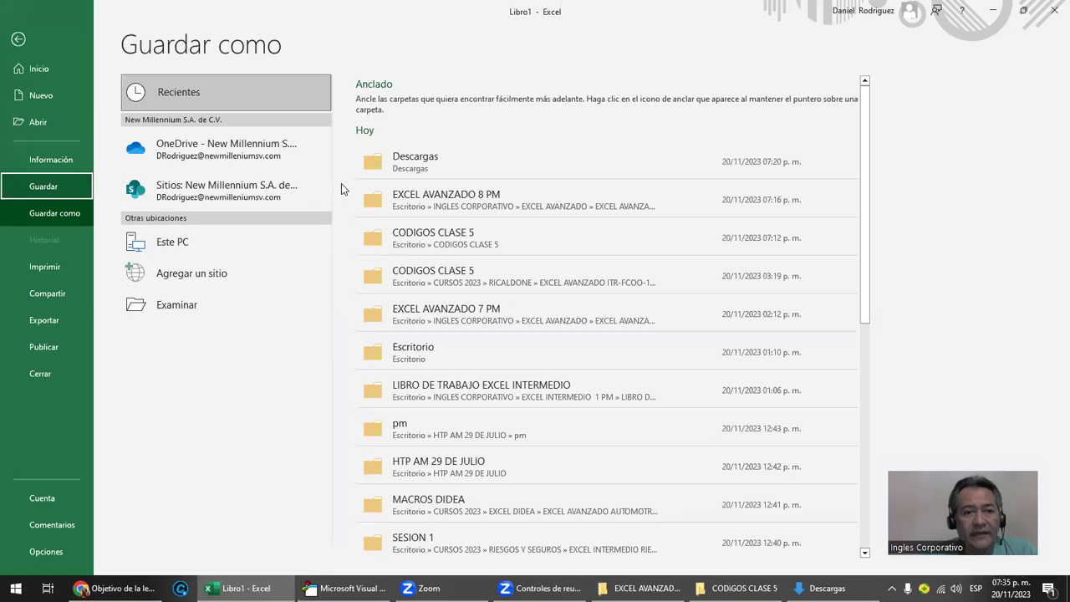
pyautogui.click(193, 306)
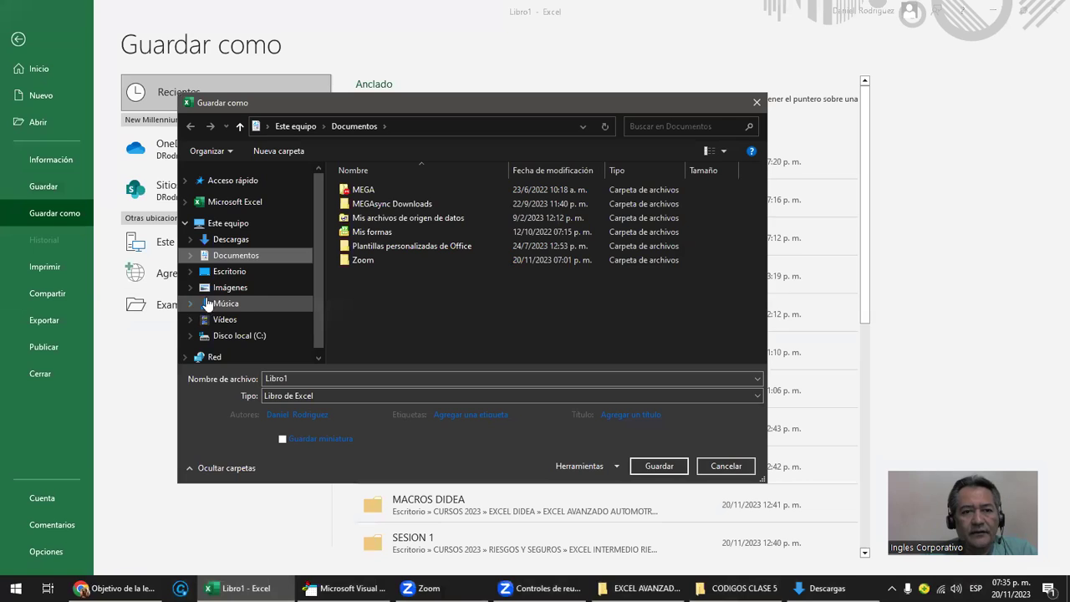
pyautogui.click(237, 271)
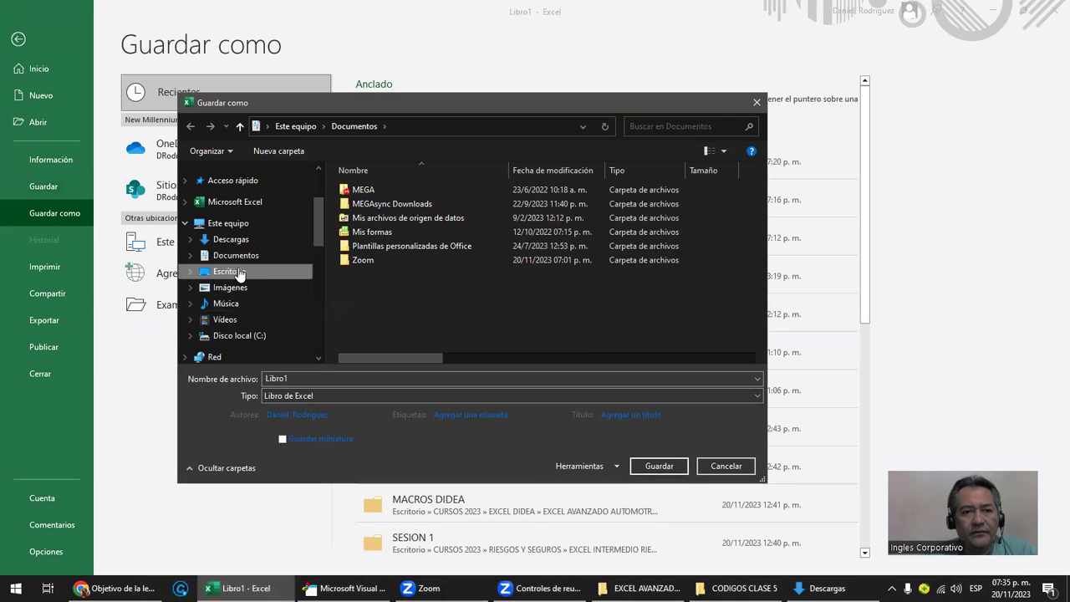
pyautogui.moveTo(294, 377); pyautogui.dragTo(205, 378)
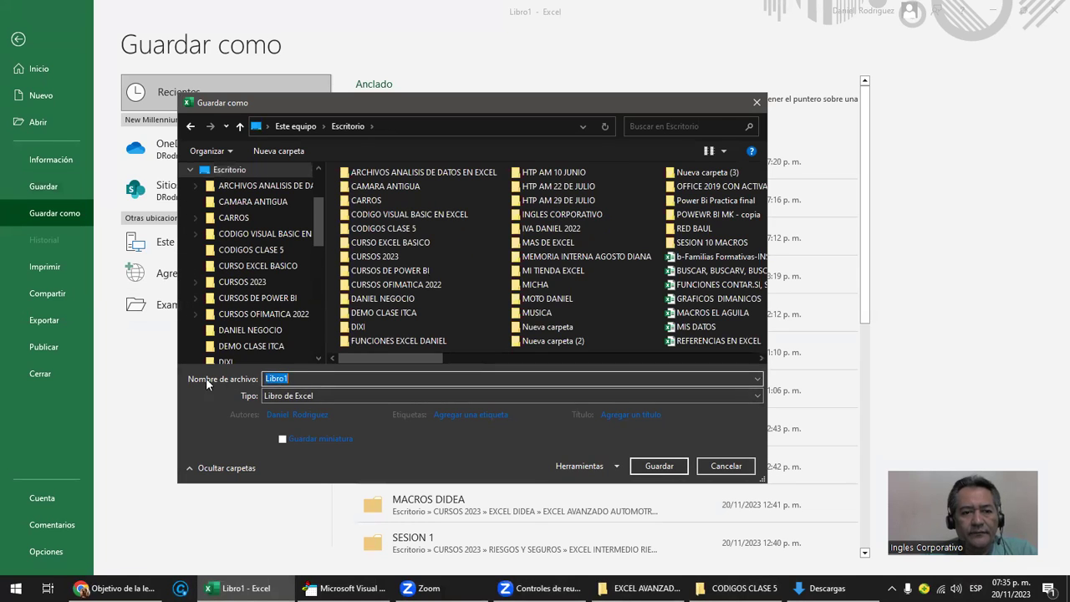
pyautogui.write('L')
pyautogui.press('BackSpace')
pyautogui.write('REGISTR')
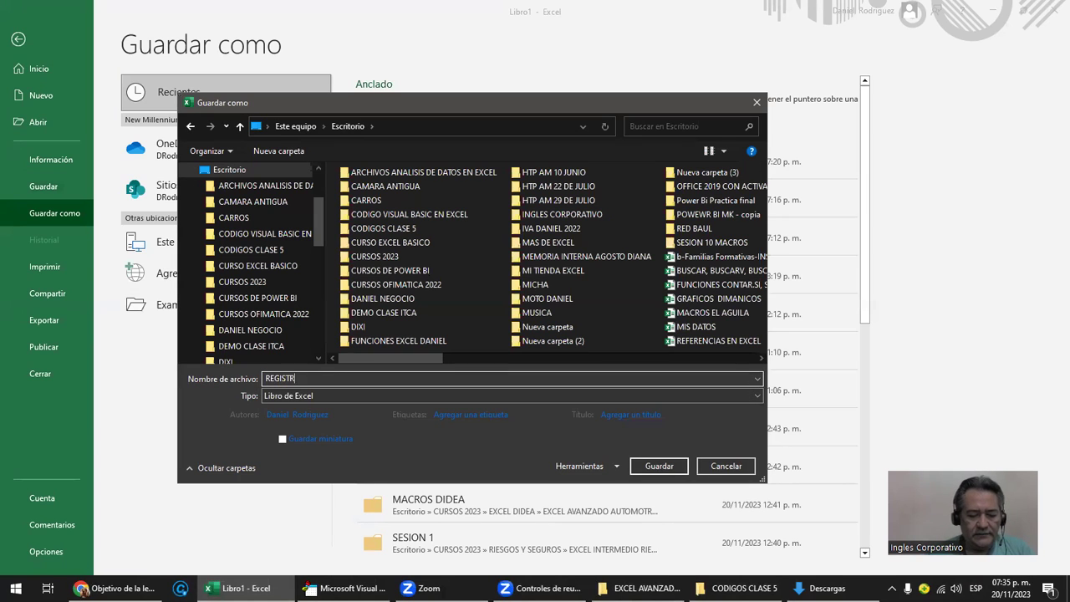
pyautogui.write('NAL')
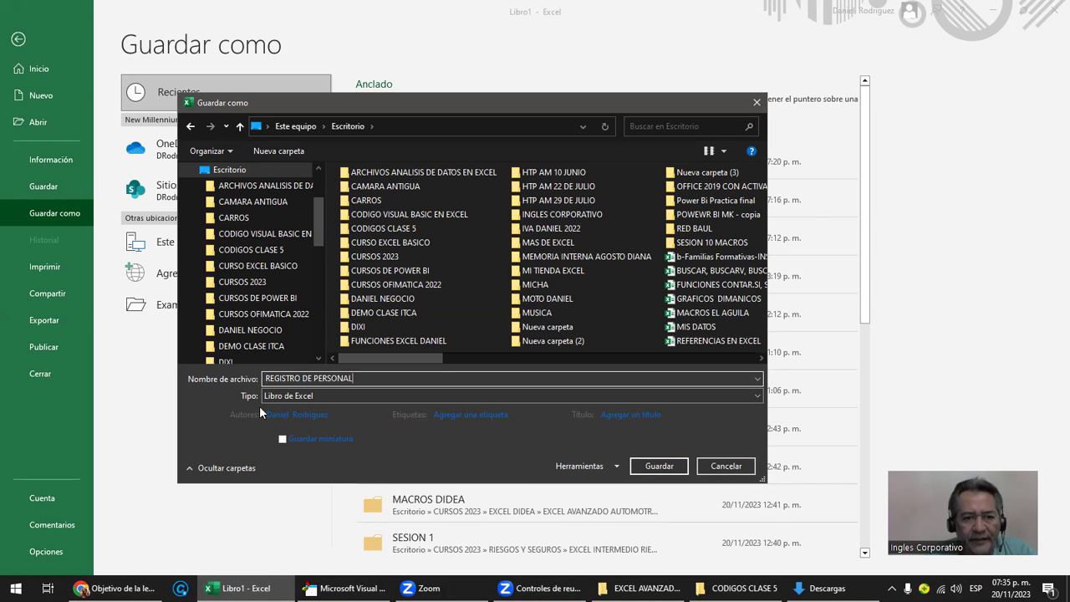
pyautogui.click(299, 391)
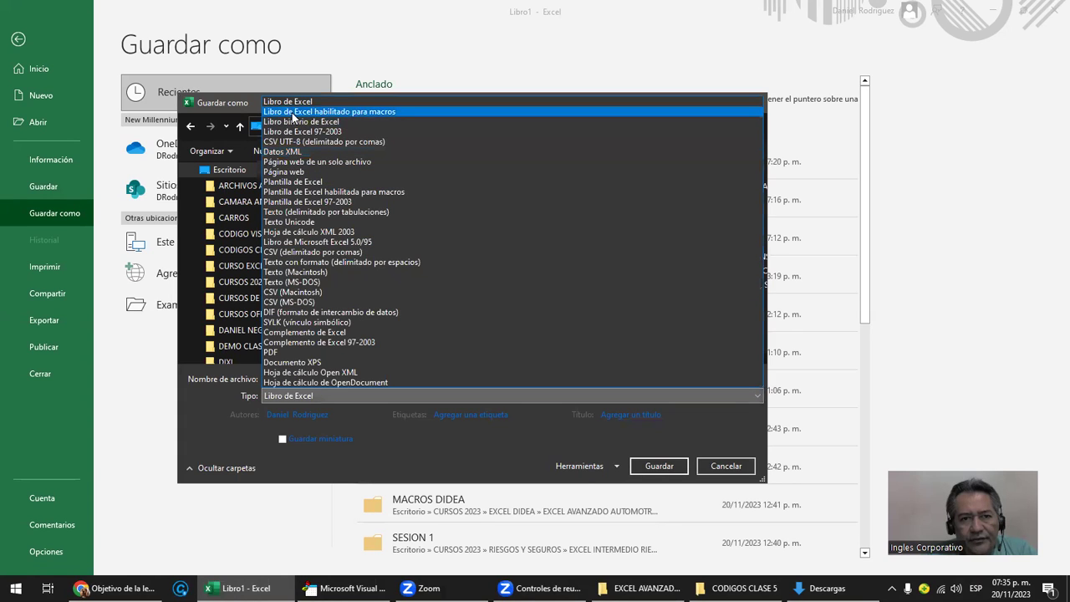
pyautogui.click(350, 112)
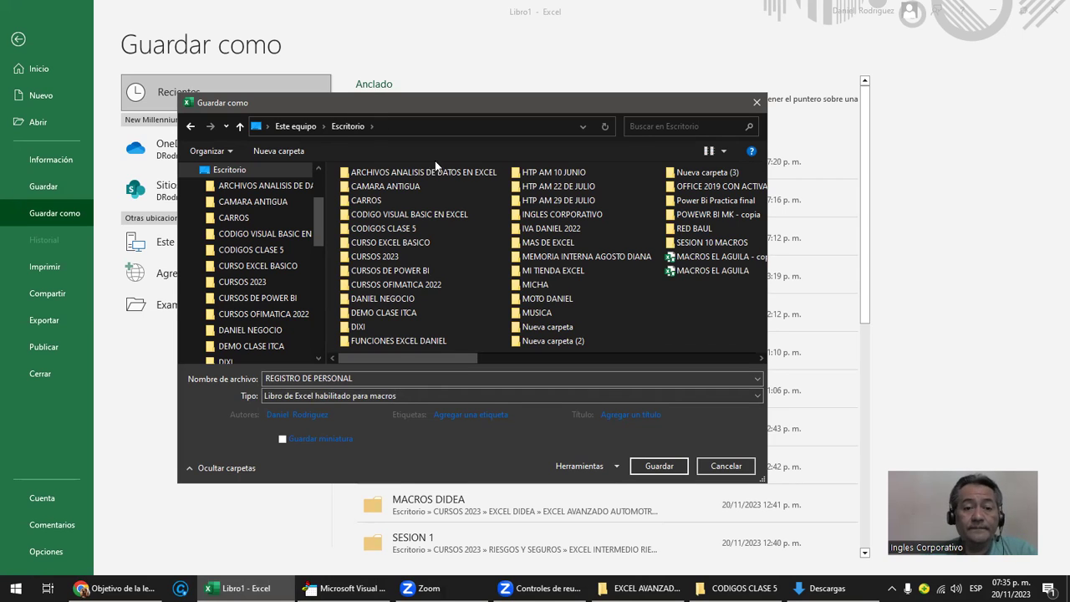
pyautogui.click(366, 378)
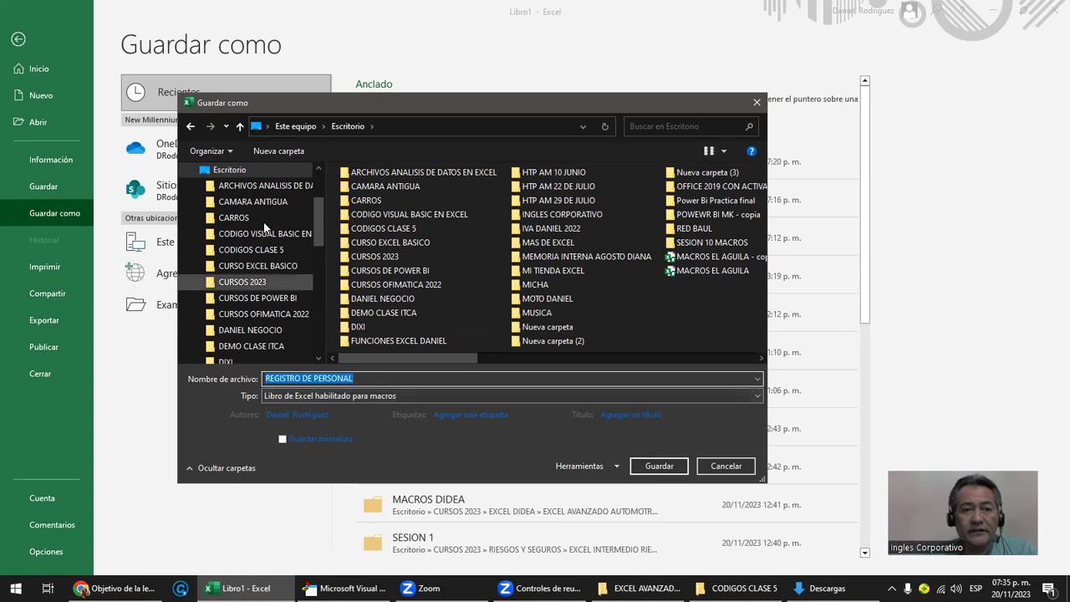
pyautogui.click(648, 470)
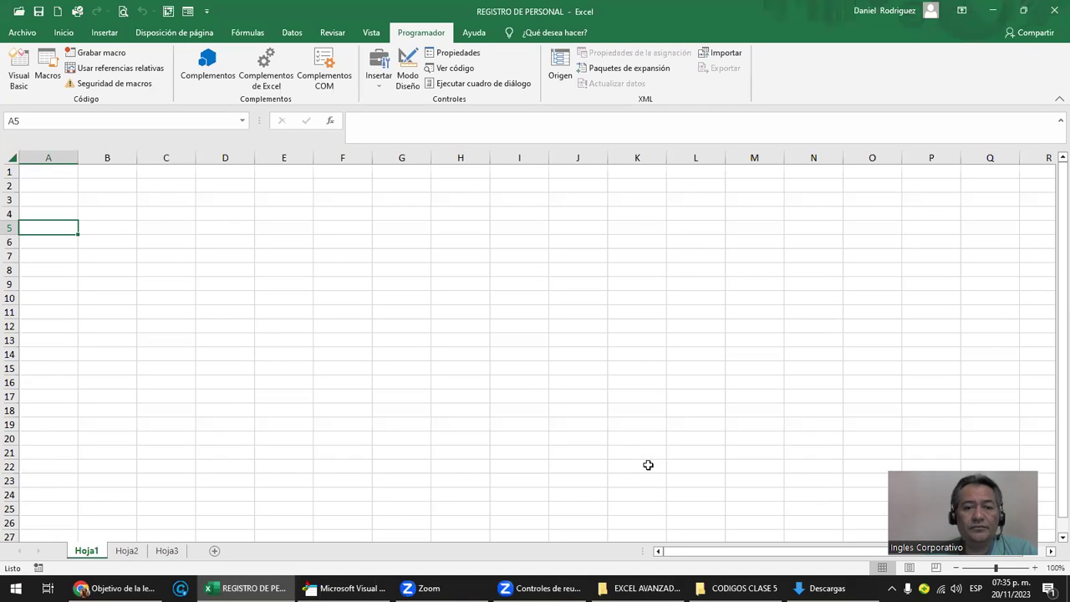
# - Minimize the open windows and rearrange the desktop icons, including REGISTRO DE PERSONAL
pyautogui.click(994, 15)
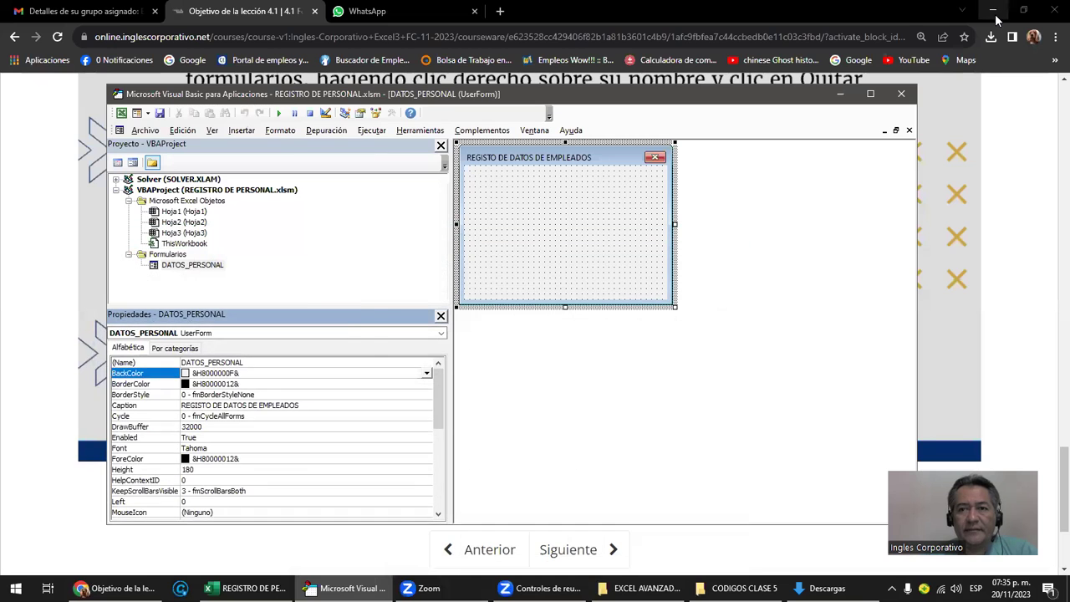
pyautogui.click(994, 13)
pyautogui.click(840, 94)
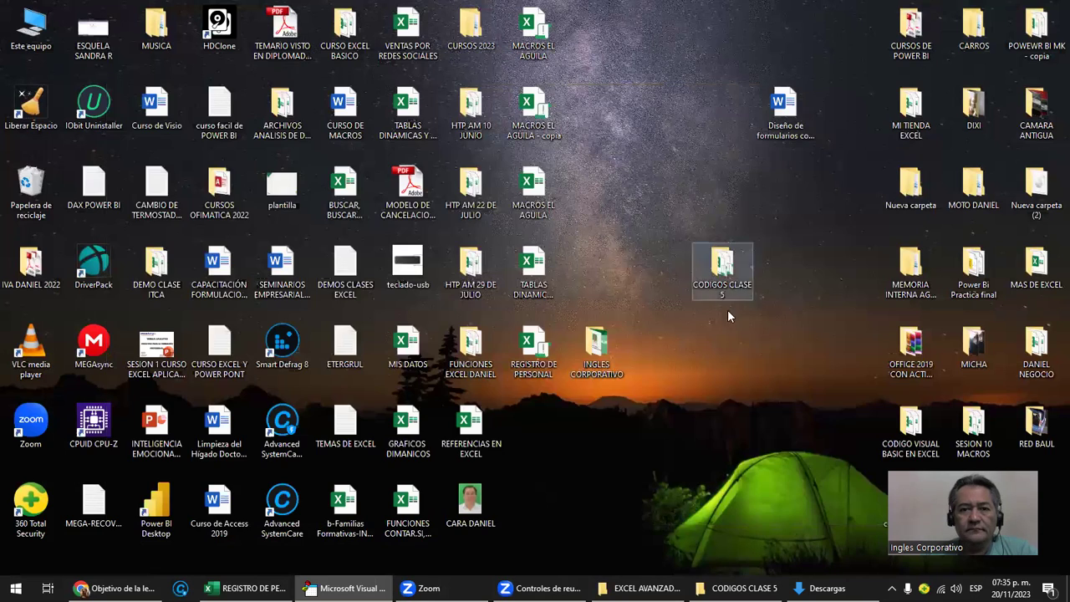
pyautogui.moveTo(532, 350); pyautogui.dragTo(782, 443)
pyautogui.moveTo(694, 261)
pyautogui.mouseDown()
pyautogui.moveTo(609, 227)
pyautogui.moveTo(568, 226)
pyautogui.mouseUp()
pyautogui.moveTo(601, 346); pyautogui.dragTo(620, 253)
pyautogui.moveTo(782, 428); pyautogui.dragTo(753, 337)
# - Reopen REGISTRO DE PERSONAL and bring the VBA editor back, closing the Macros list
pyautogui.doubleClick(779, 349)
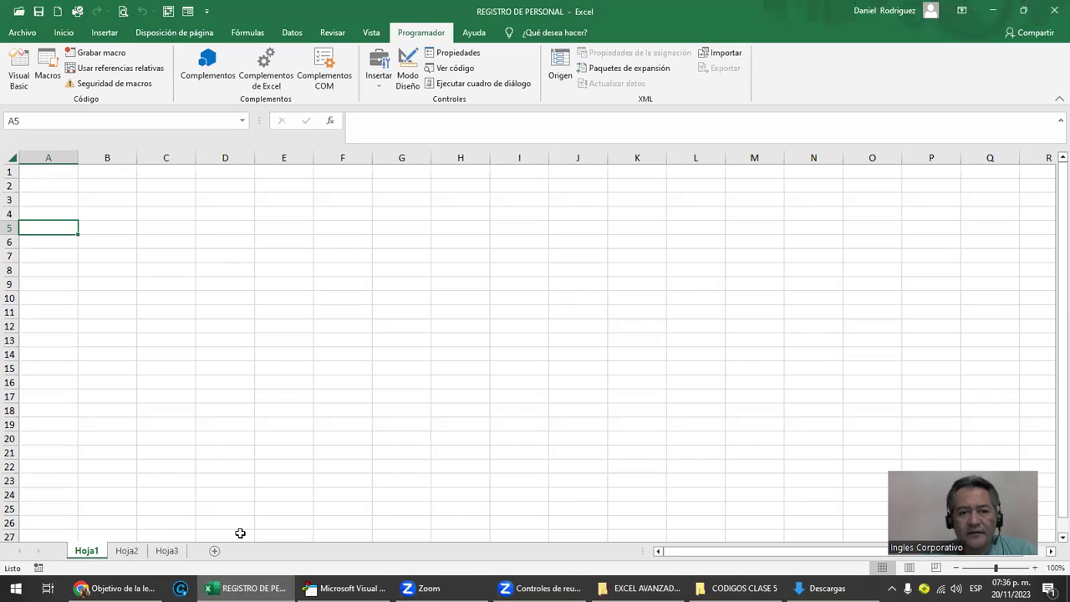
pyautogui.click(343, 588)
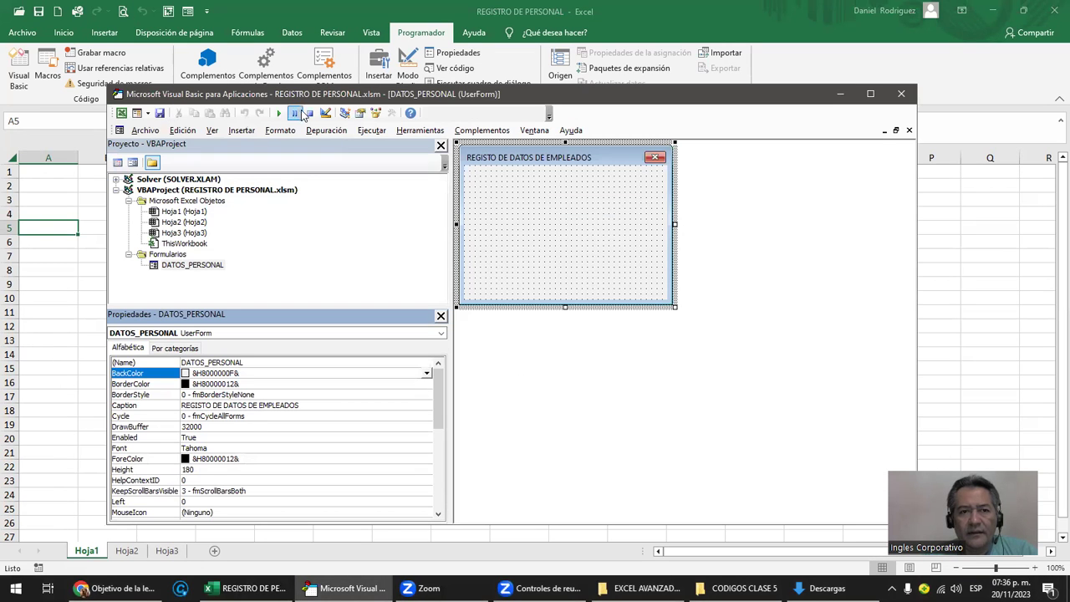
pyautogui.click(280, 113)
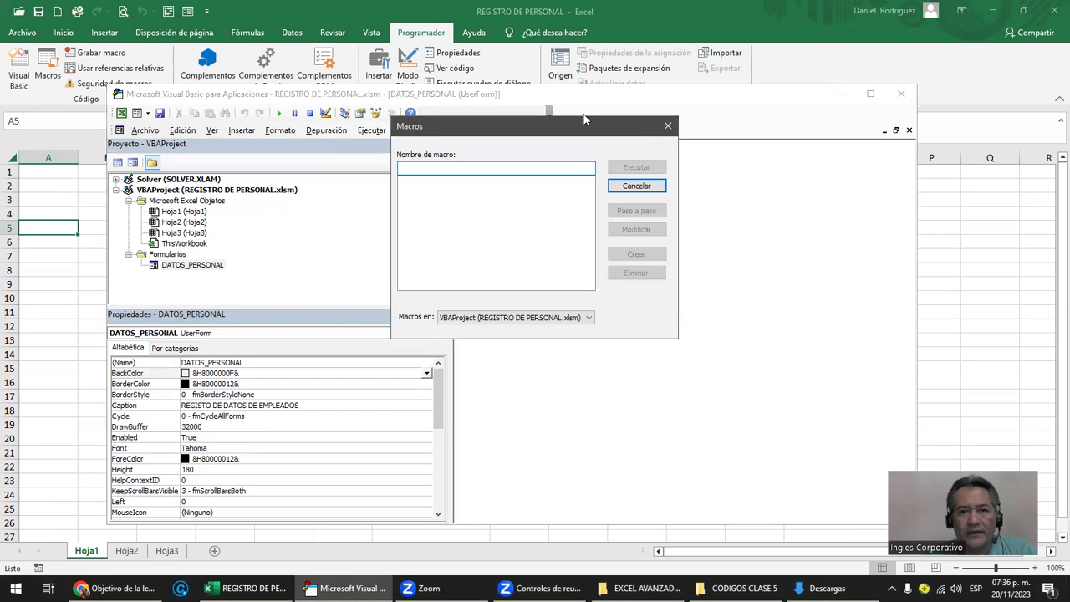
pyautogui.click(667, 126)
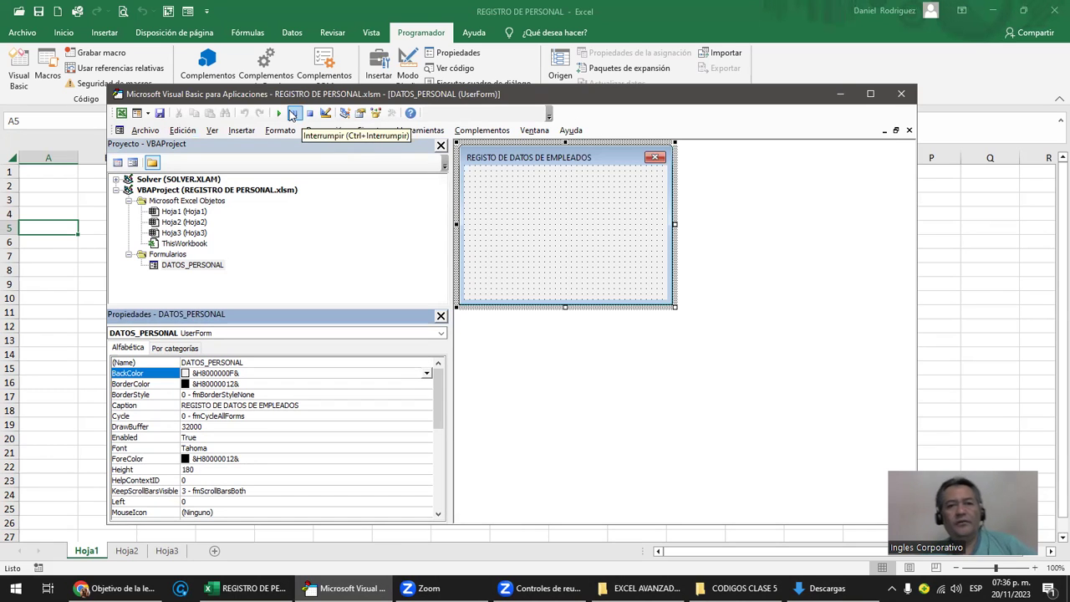
pyautogui.moveTo(752, 96); pyautogui.dragTo(757, 79)
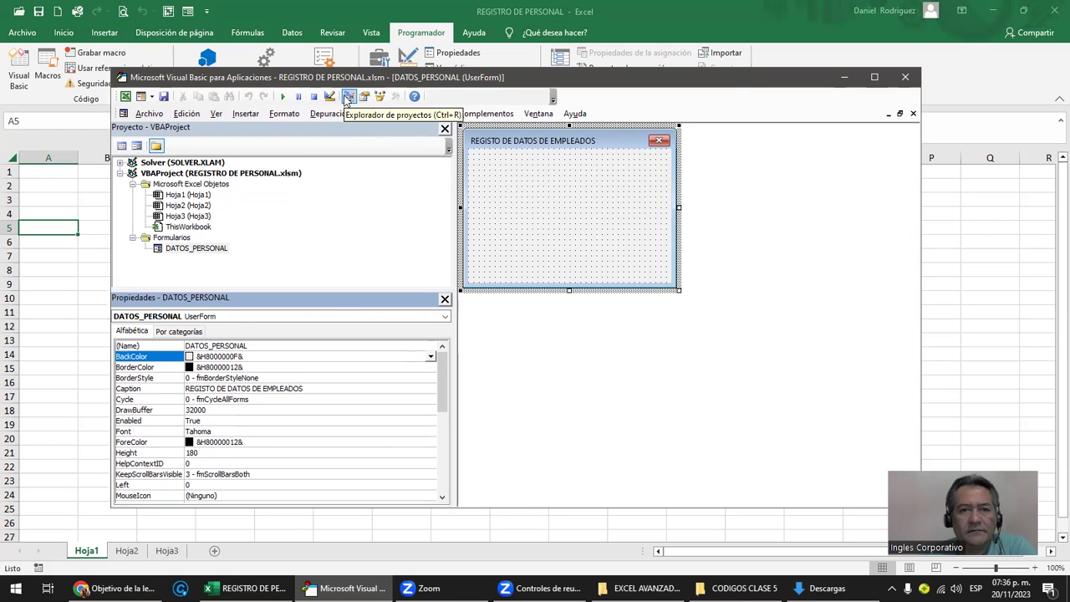
# - Show the Toolbox and position it below the form
pyautogui.click(535, 142)
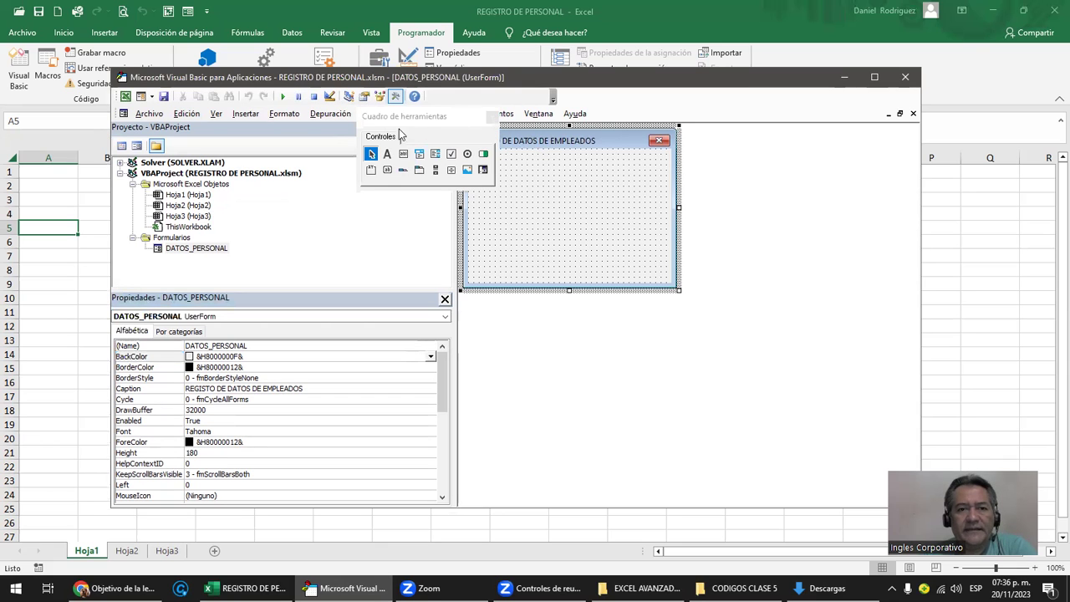
pyautogui.moveTo(449, 111); pyautogui.dragTo(634, 306)
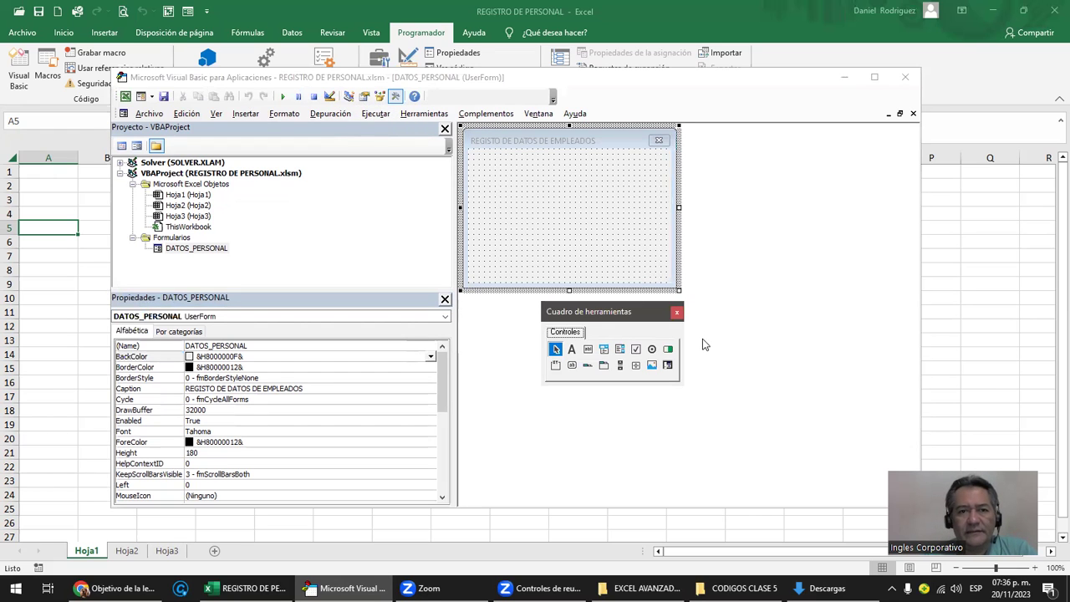
pyautogui.click(371, 117)
pyautogui.press('Escape')
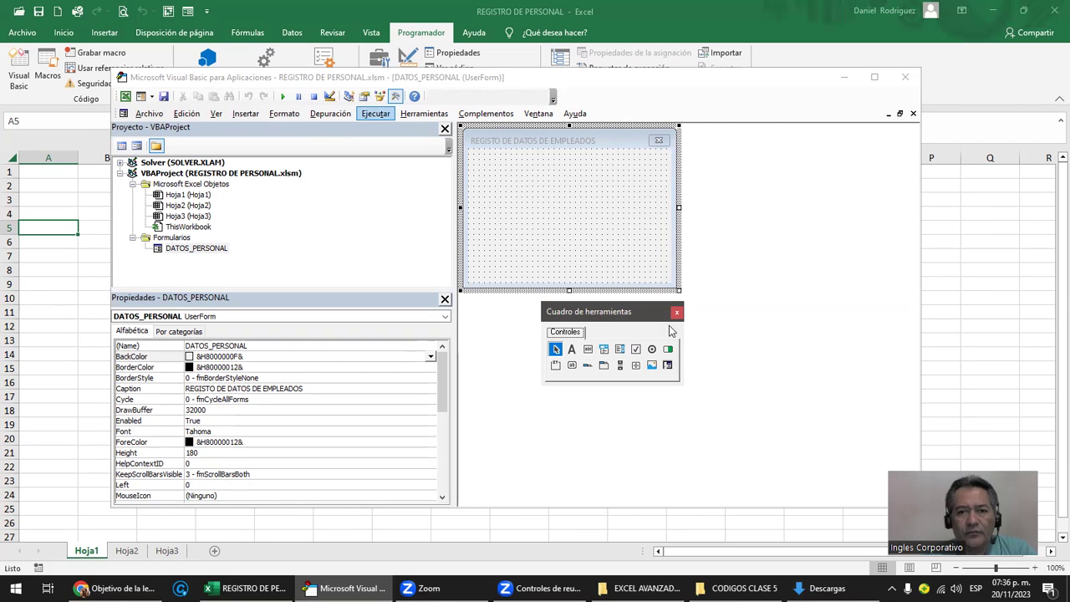
pyautogui.moveTo(631, 313); pyautogui.dragTo(738, 386)
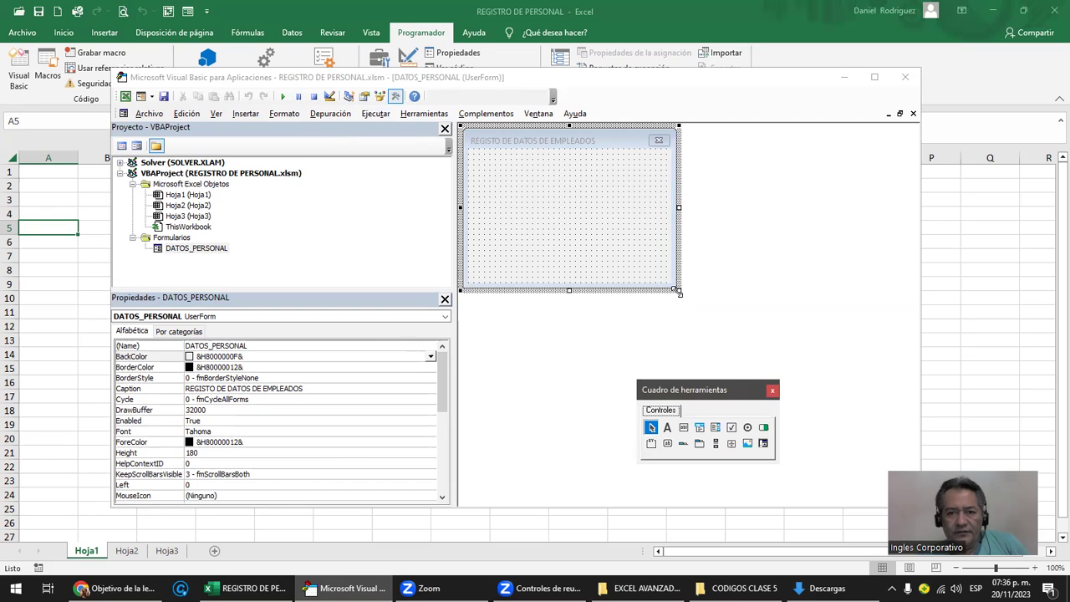
# - Enlarge the DATOS_PERSONAL form to Height 288.75, then switch to the lesson page
pyautogui.moveTo(677, 291); pyautogui.dragTo(801, 380)
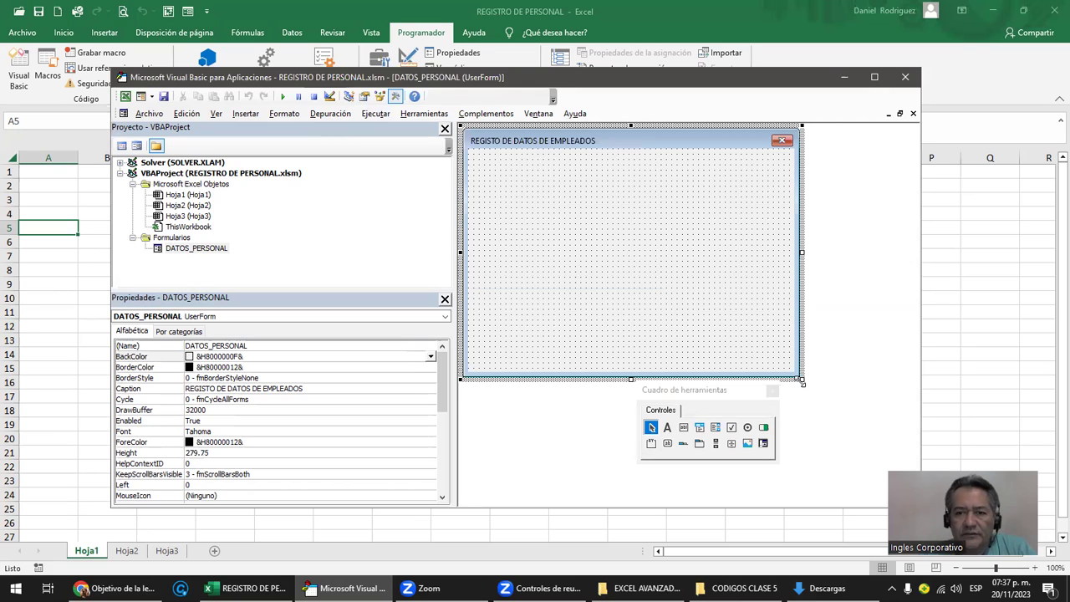
pyautogui.moveTo(801, 380); pyautogui.dragTo(815, 387)
pyautogui.moveTo(715, 390); pyautogui.dragTo(701, 415)
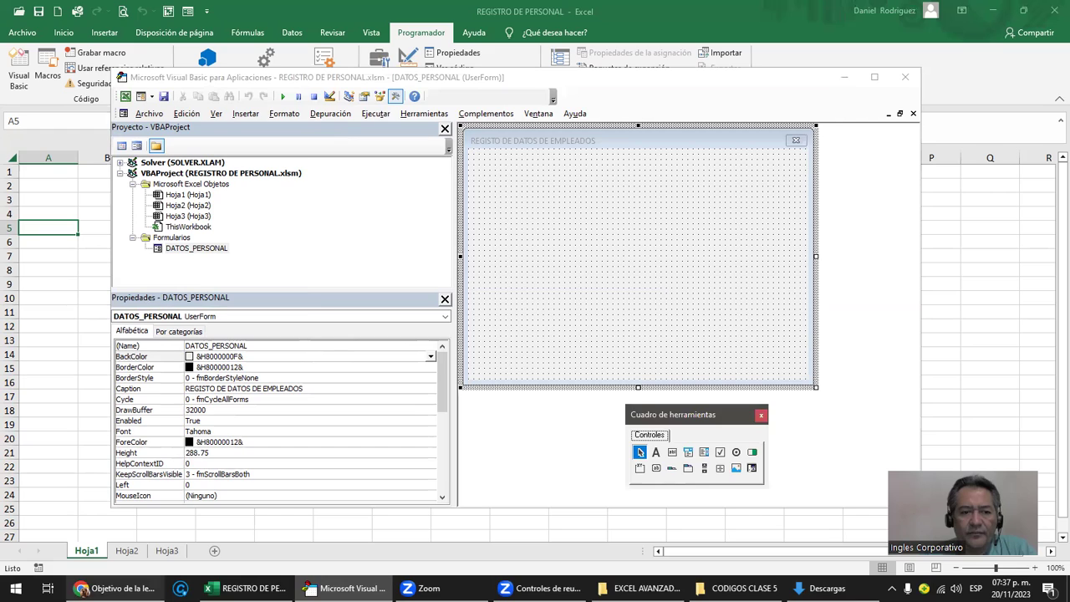
pyautogui.click(117, 589)
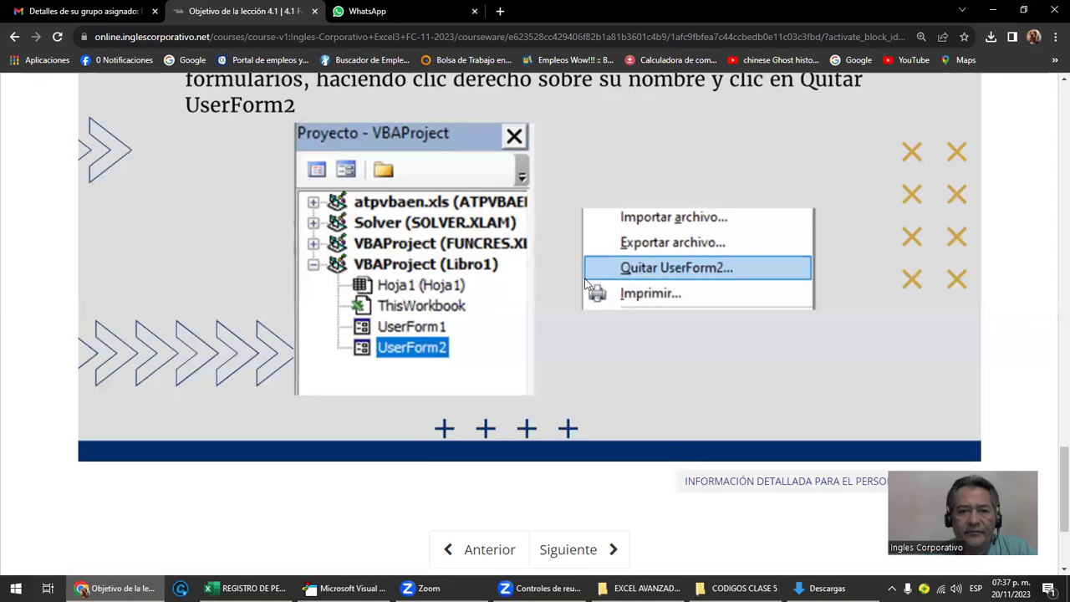
# - Scroll through the lesson page, then return to the Excel workbook
pyautogui.scroll(-2, 502, 325)
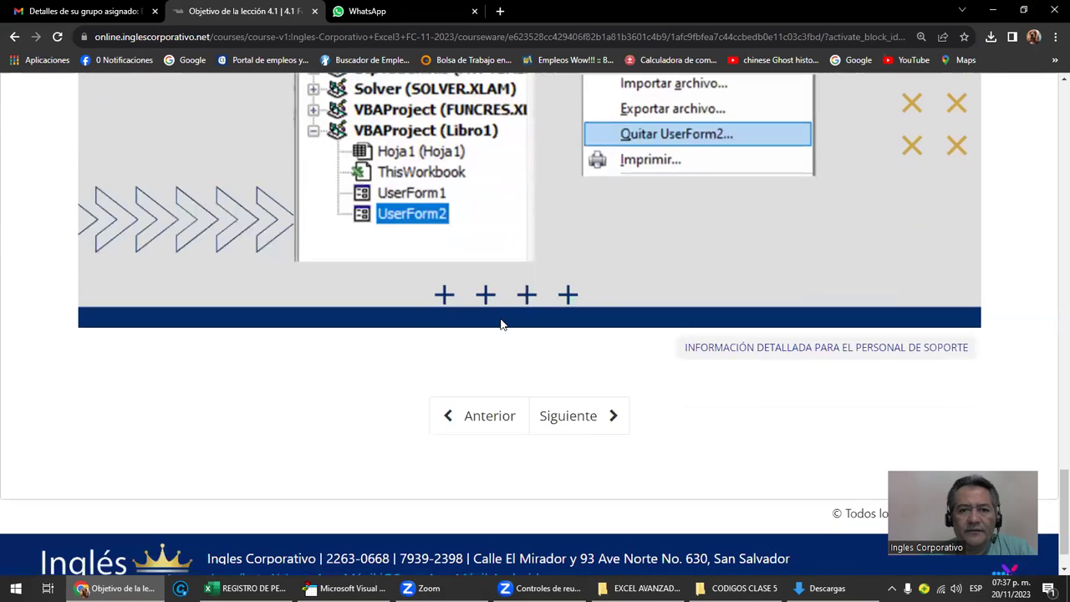
pyautogui.scroll(1, 502, 325)
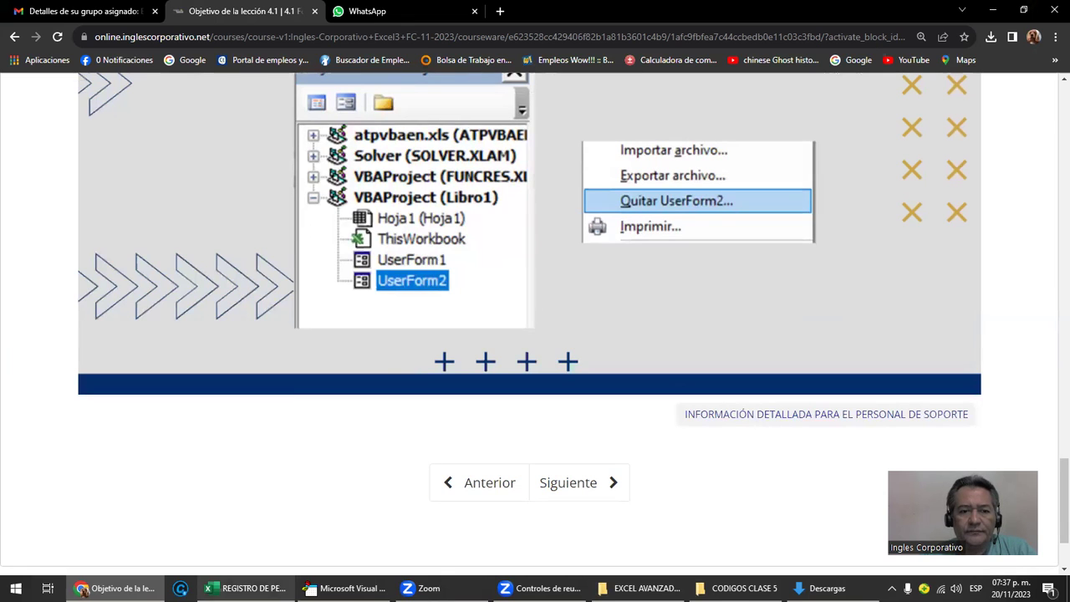
pyautogui.hotkey('alt', 'Tab')
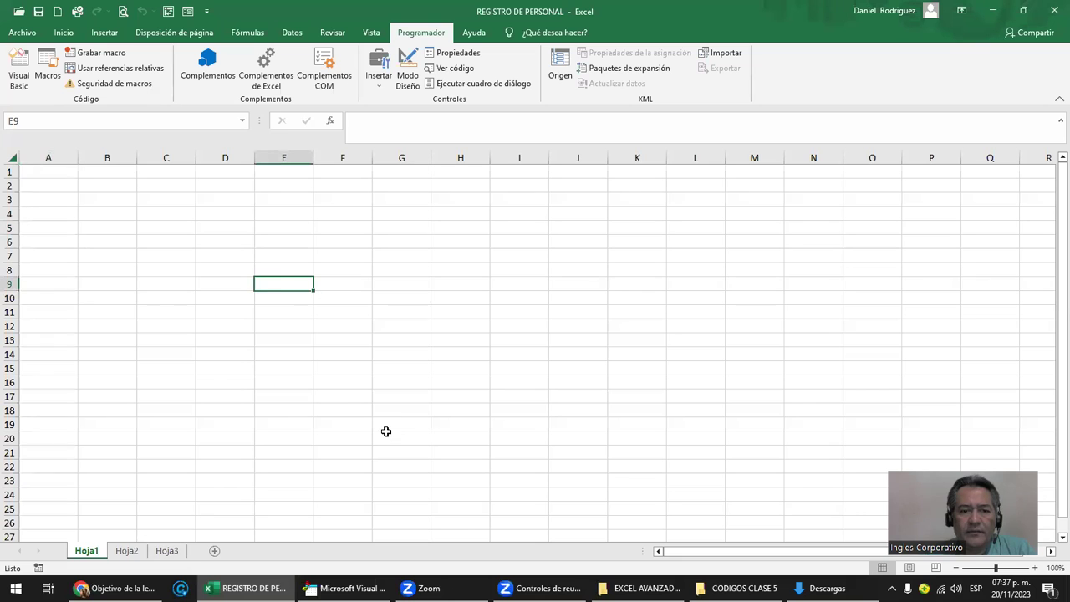
# - Reopen the DATOS_PERSONAL form designer with Alt+F11 and pick the Toolbox Label tool
pyautogui.hotkey('alt', 'F11')
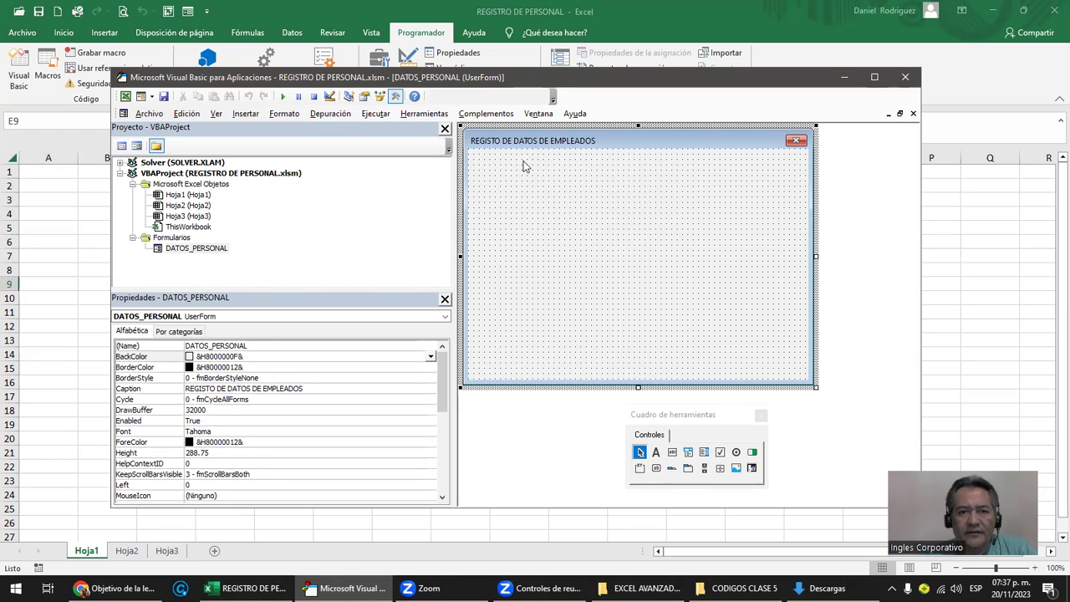
pyautogui.doubleClick(189, 197)
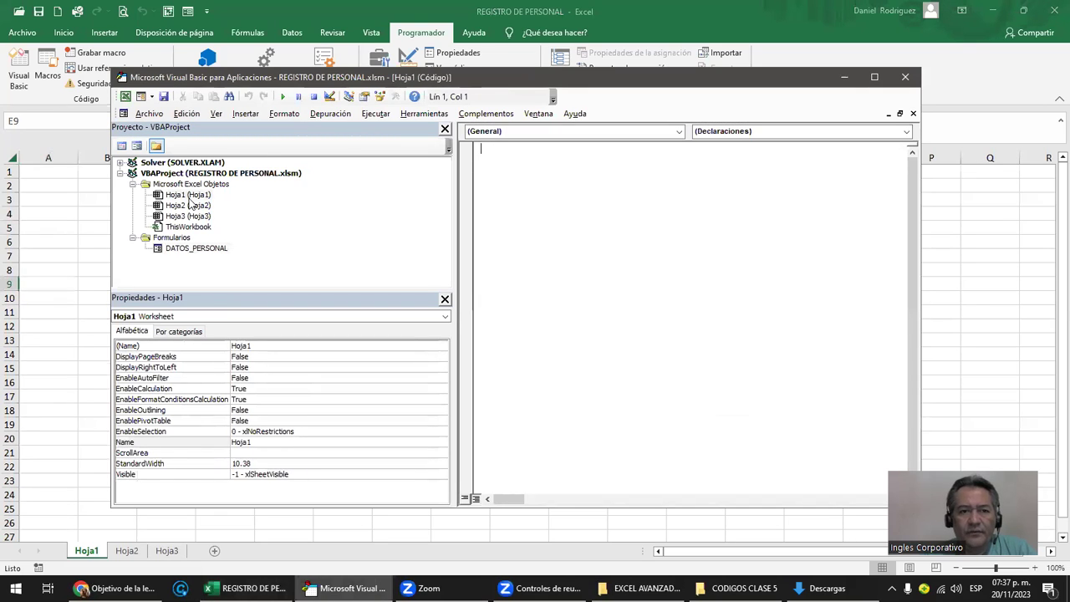
pyautogui.doubleClick(199, 249)
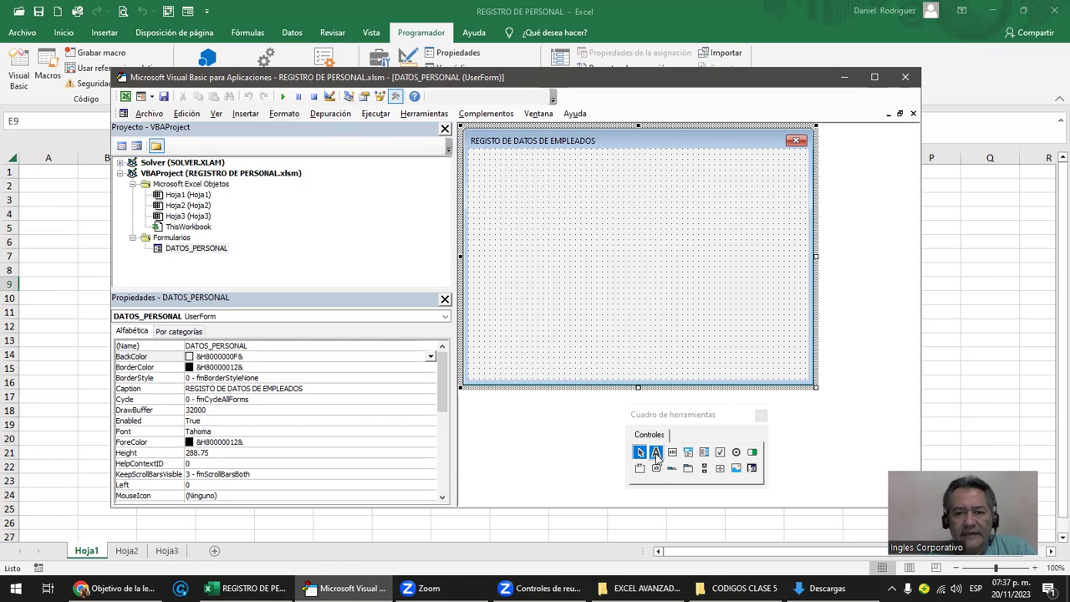
pyautogui.moveTo(697, 417); pyautogui.dragTo(575, 419)
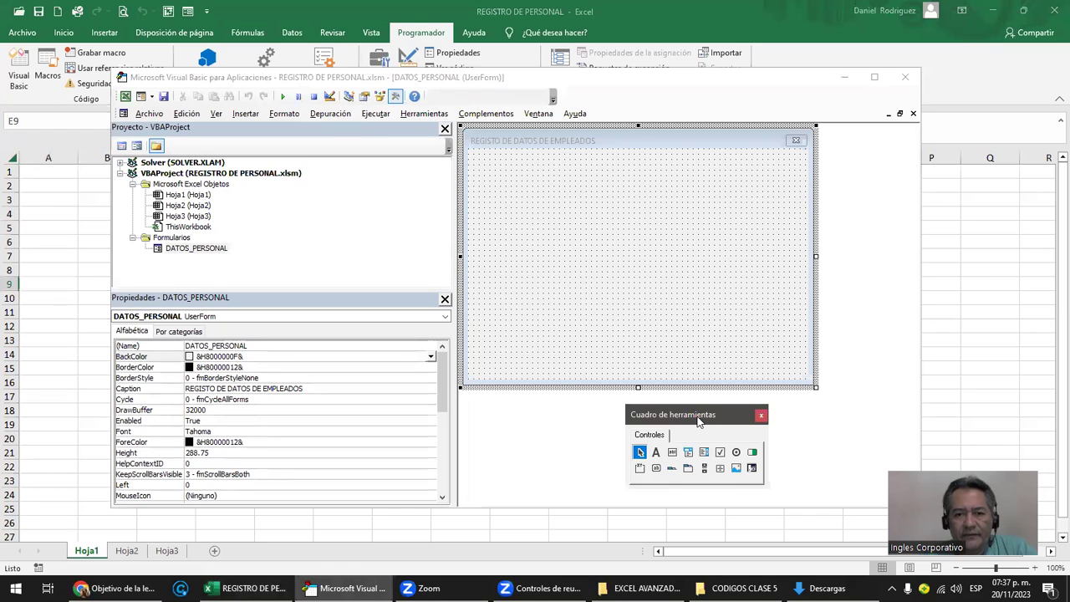
pyautogui.click(539, 455)
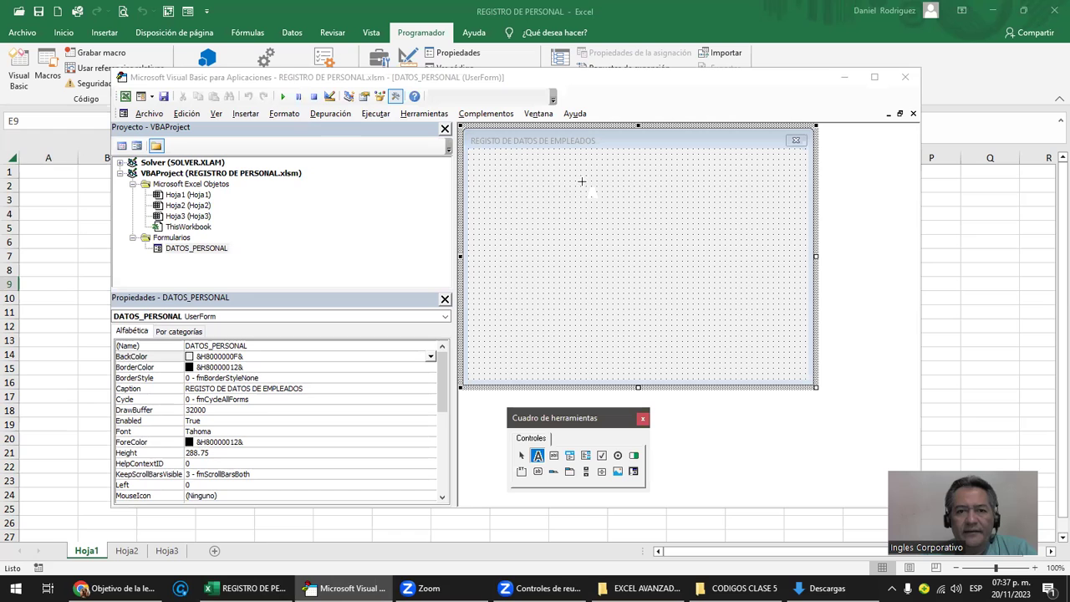
# - Place Label1 near the top of the form and begin editing its Caption
pyautogui.click(536, 169)
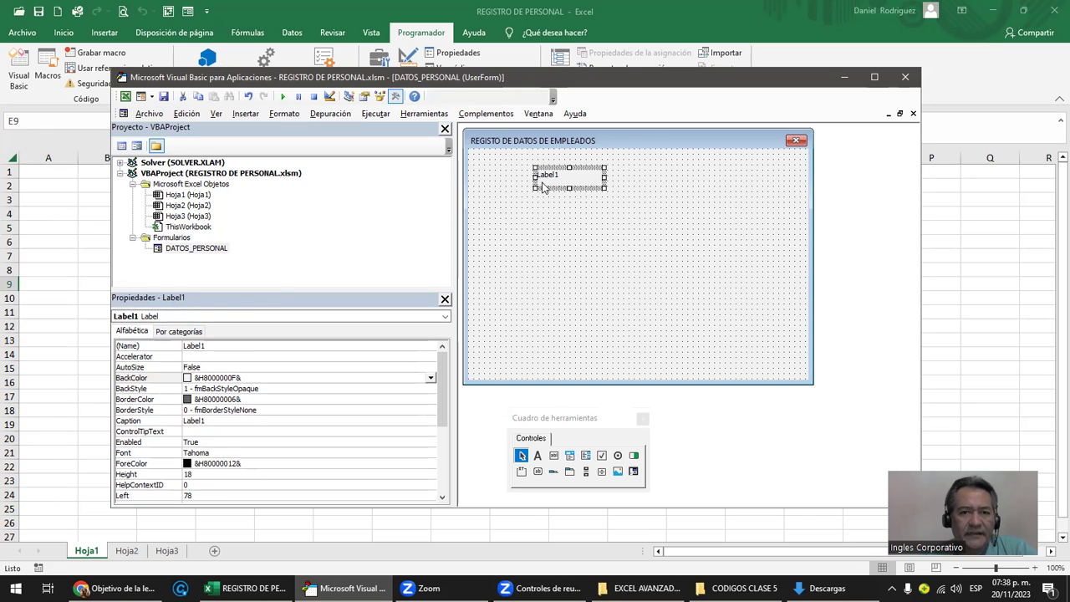
pyautogui.click(560, 179)
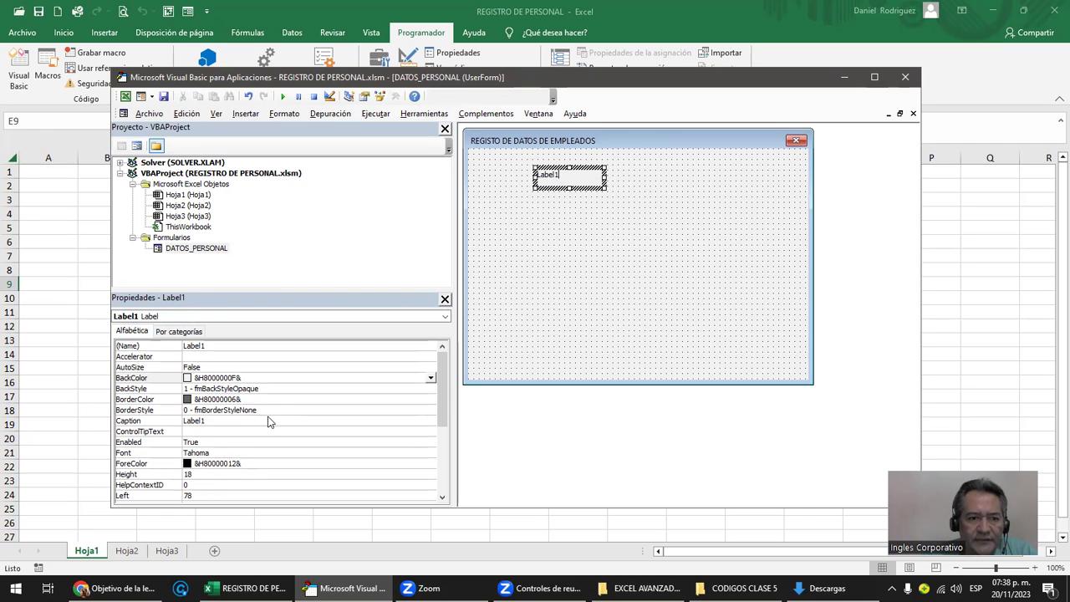
pyautogui.click(215, 421)
pyautogui.write('R')
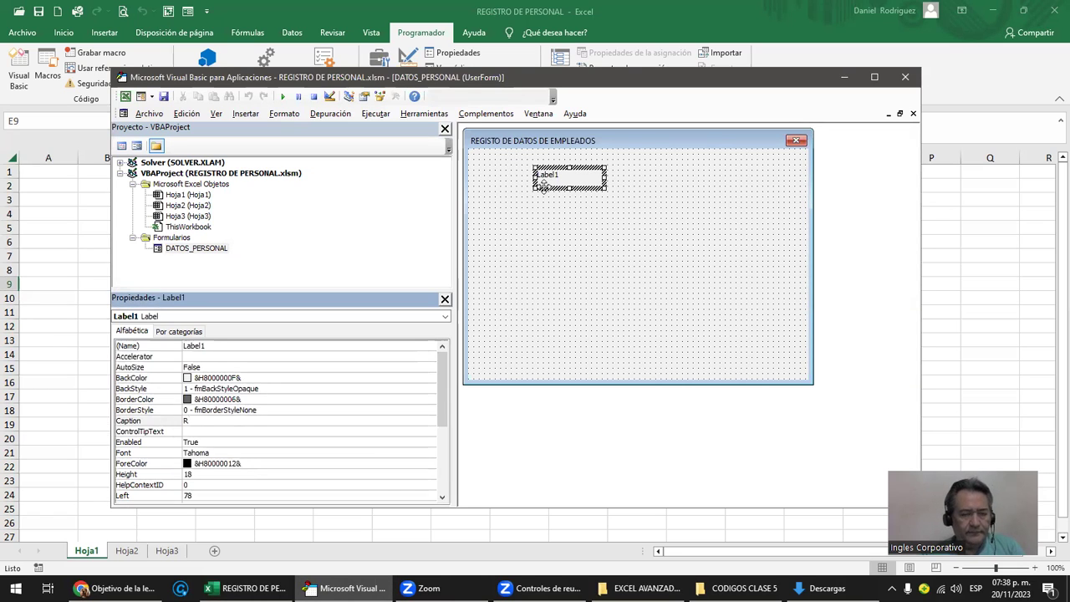
# - Caption Label1 'INGRESO DE DATOS DEL PERSONAL' and widen it to fit one line
pyautogui.write('egisro')
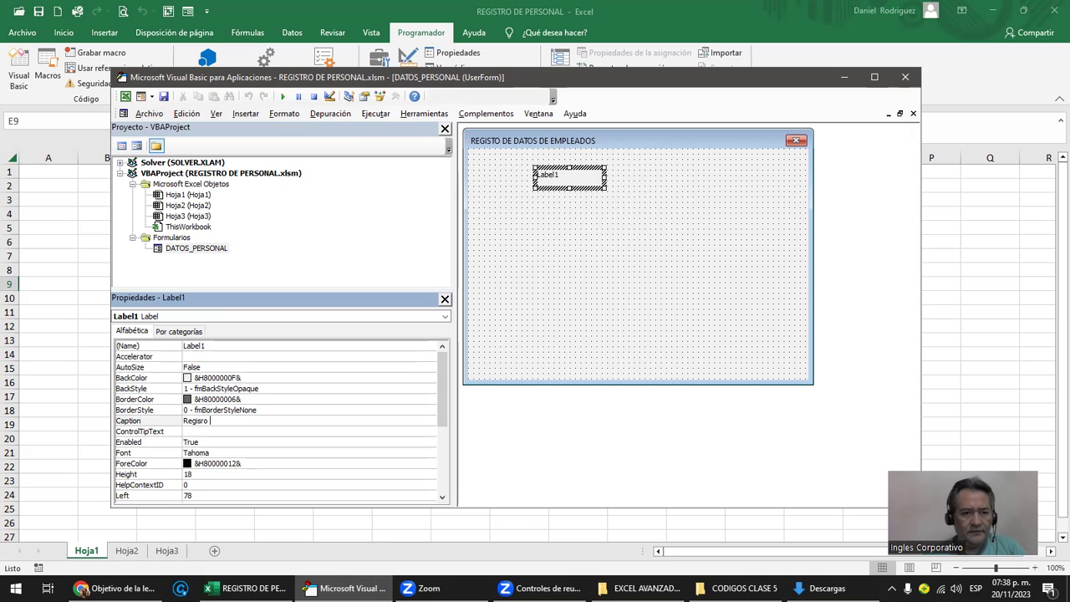
pyautogui.press('BackSpace')
pyautogui.press('BackSpace')
pyautogui.press('BackSpace')
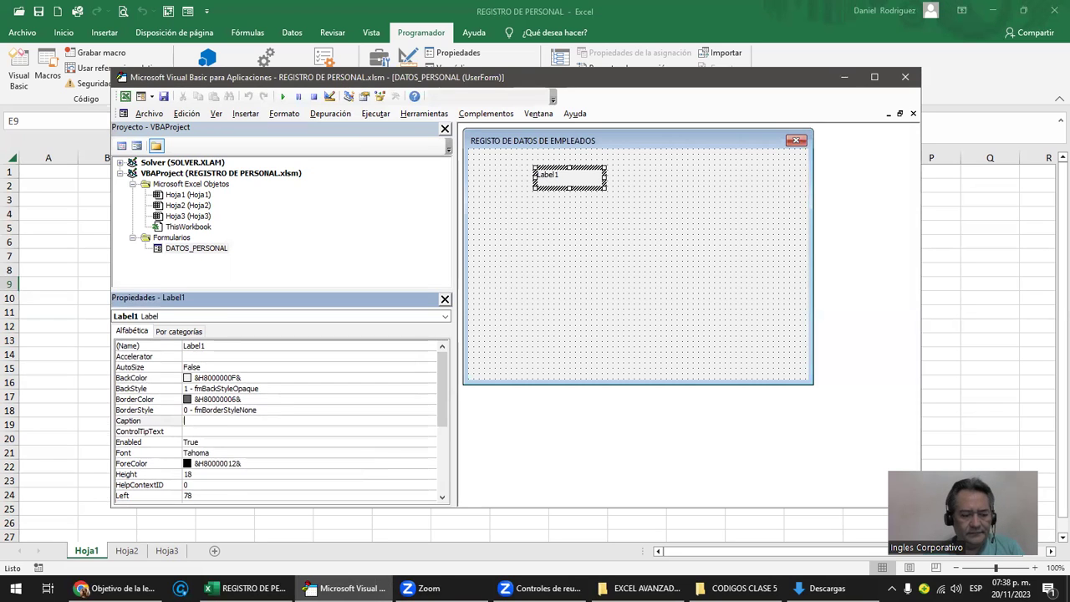
pyautogui.write('R')
pyautogui.press('BackSpace')
pyautogui.press('BackSpace')
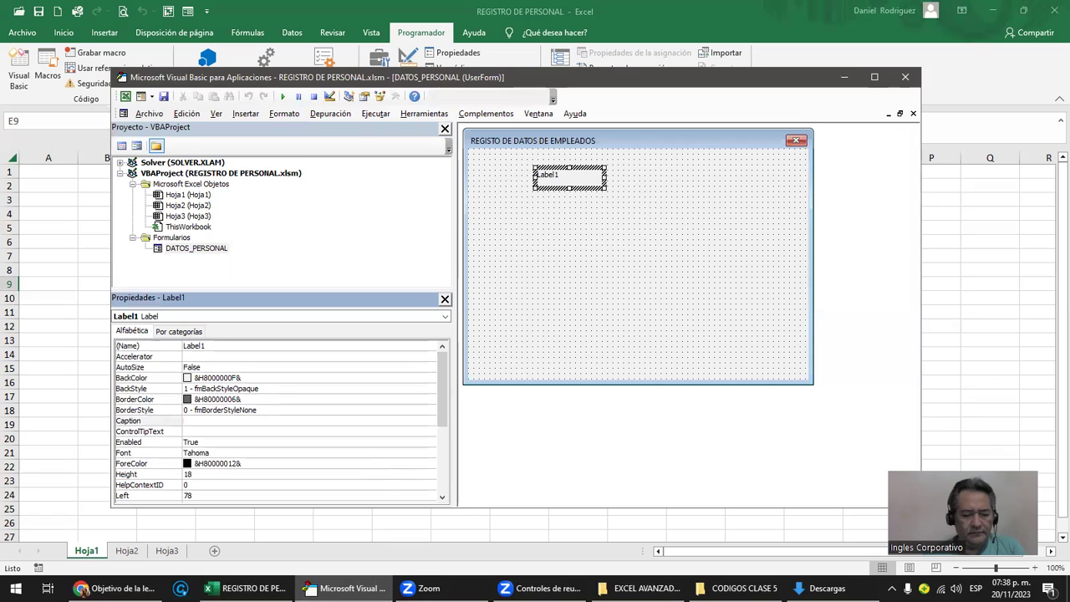
pyautogui.write('DE ')
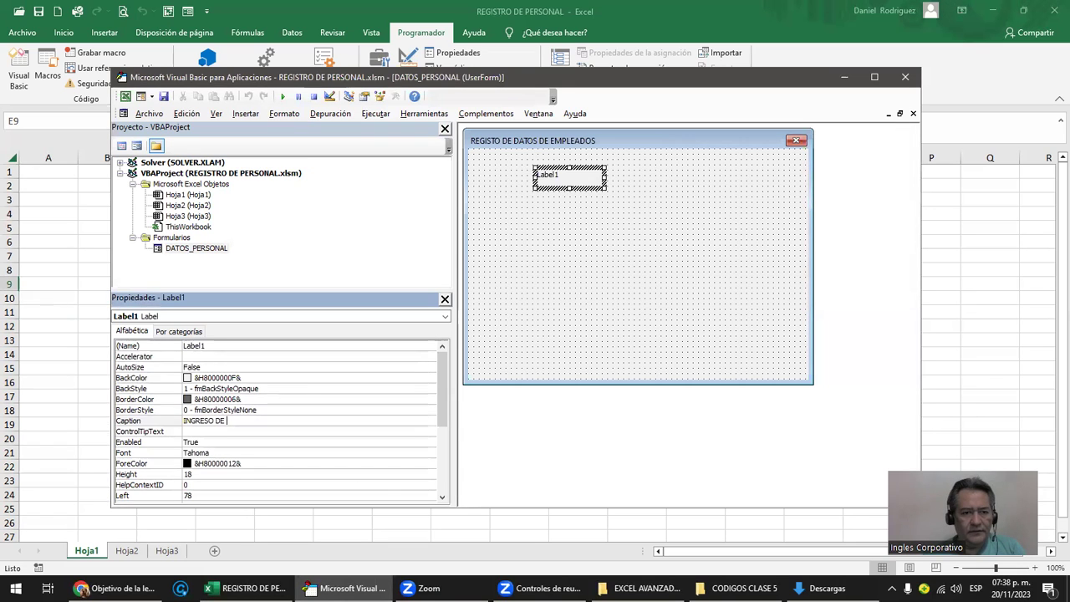
pyautogui.write('L ')
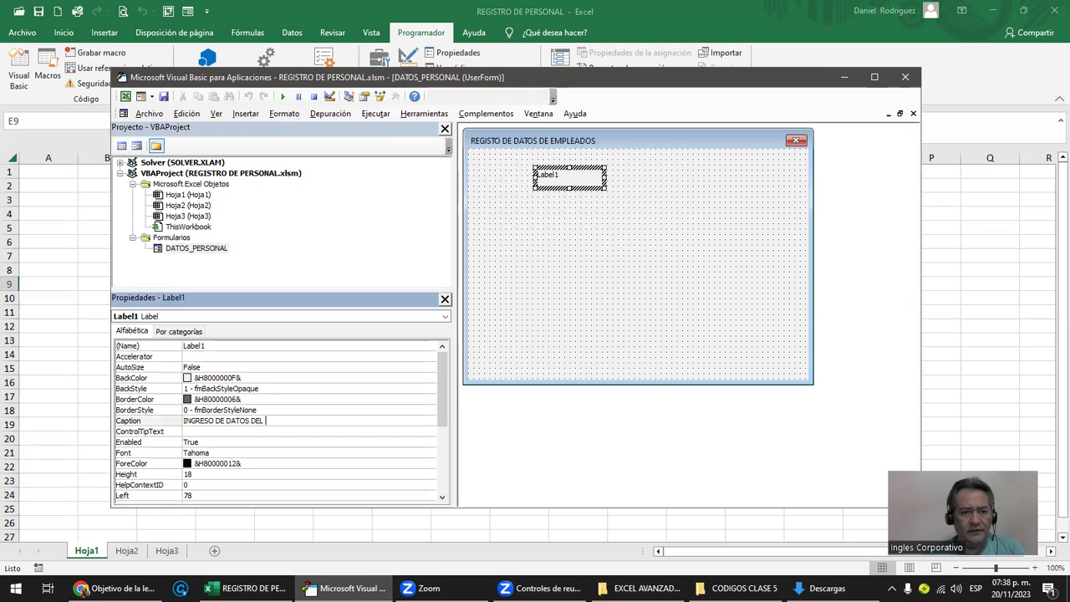
pyautogui.write('RSOBAL')
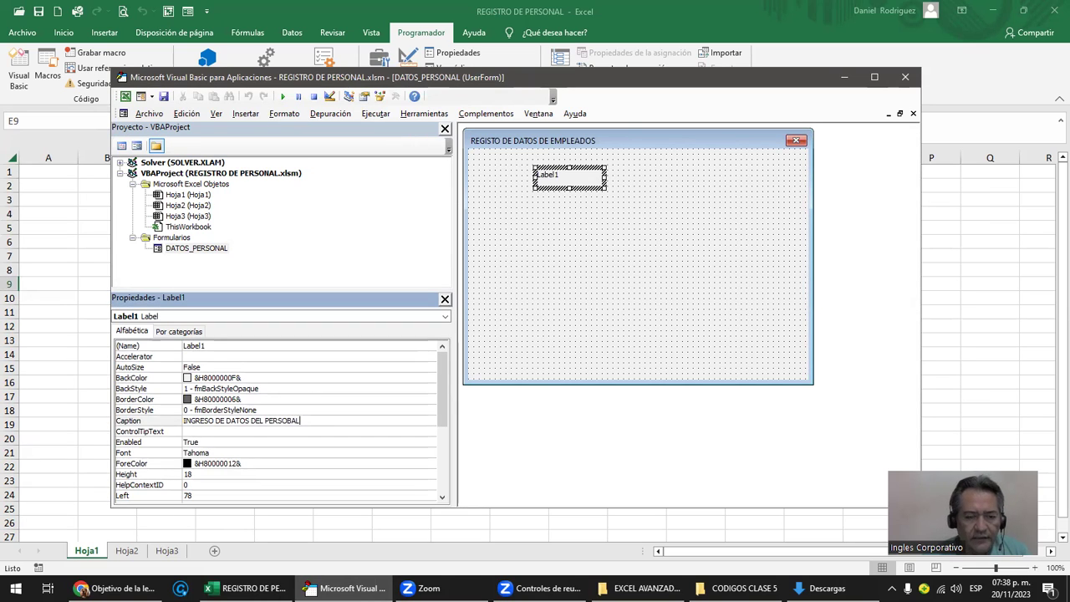
pyautogui.press('BackSpace')
pyautogui.press('BackSpace')
pyautogui.write('AL')
pyautogui.press('Return')
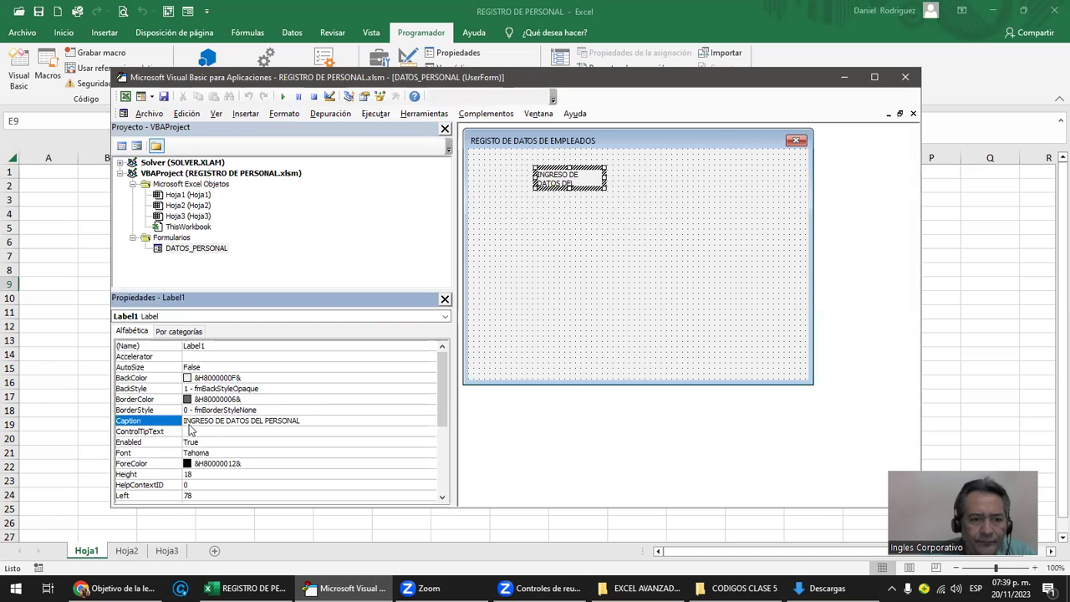
pyautogui.click(568, 178)
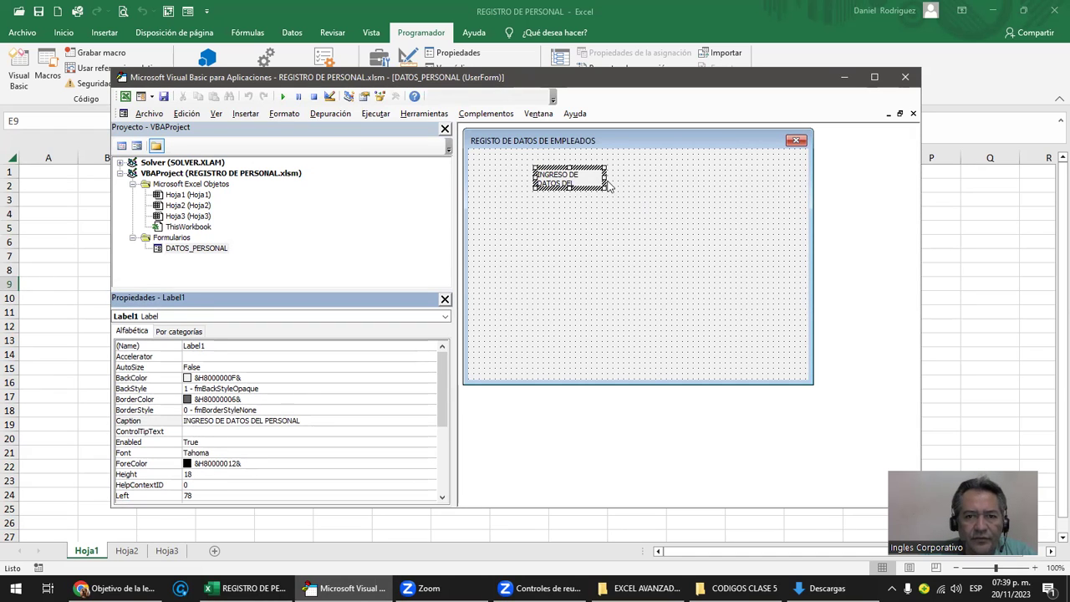
pyautogui.moveTo(608, 184); pyautogui.dragTo(694, 180)
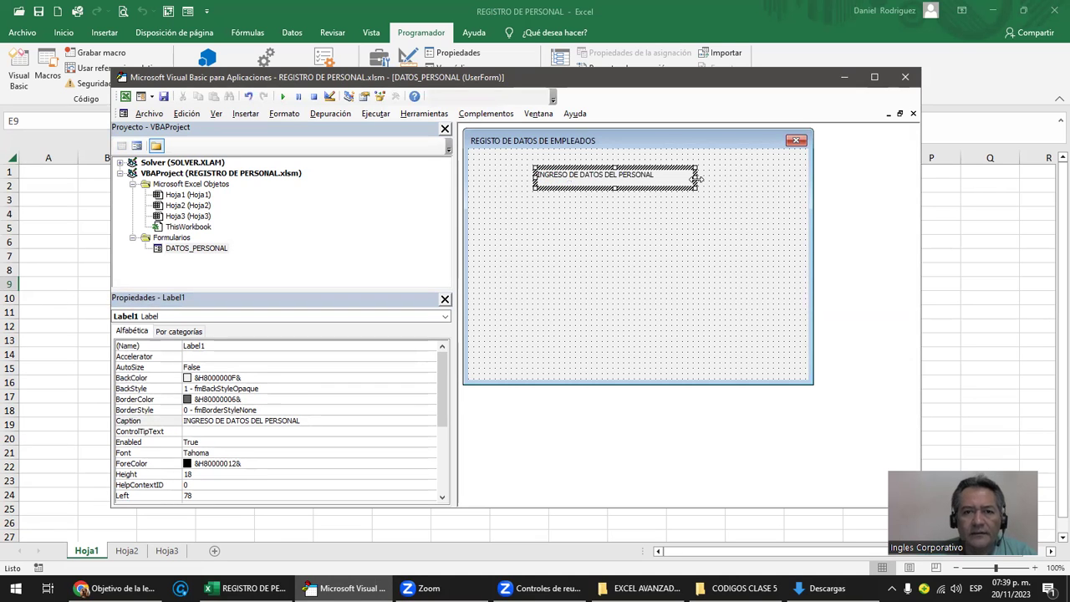
pyautogui.click(630, 240)
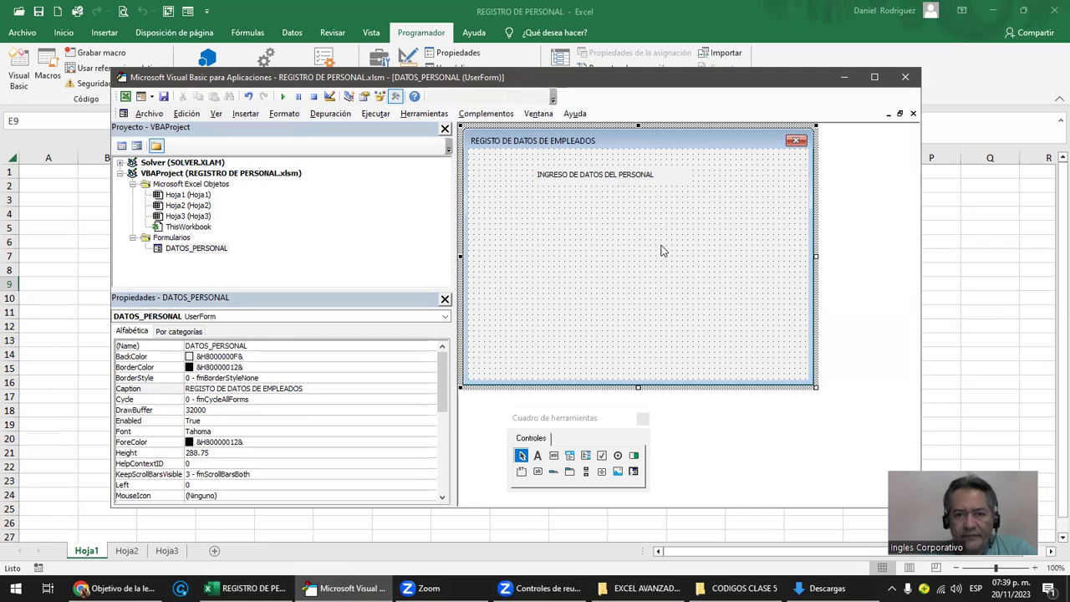
# - Retype Label1's caption on the form as 'INGRESO DE DATOS DE PERSONAL'
pyautogui.click(617, 180)
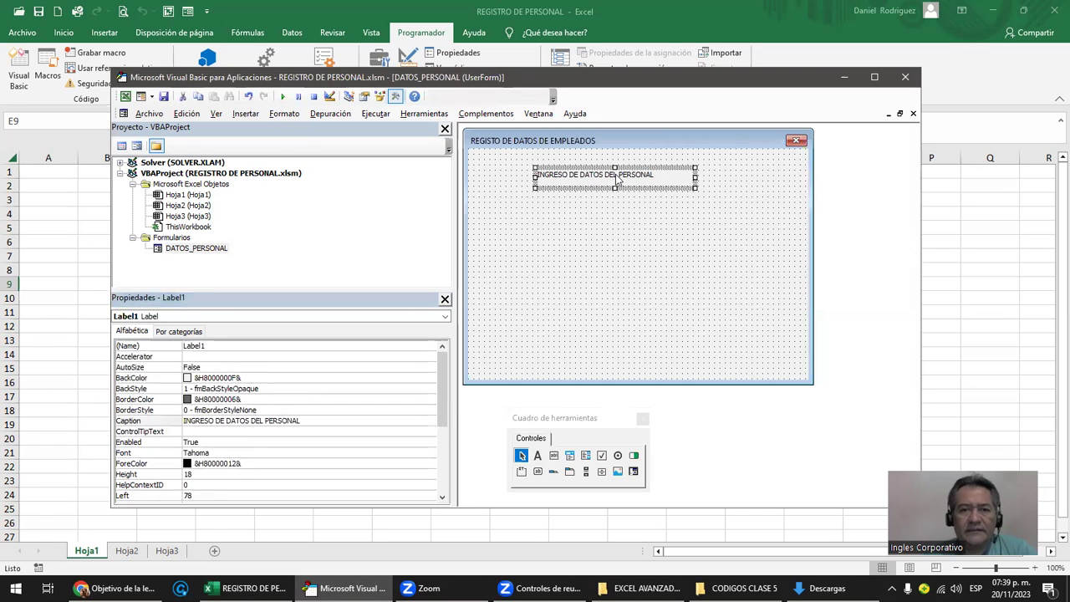
pyautogui.rightClick(612, 179)
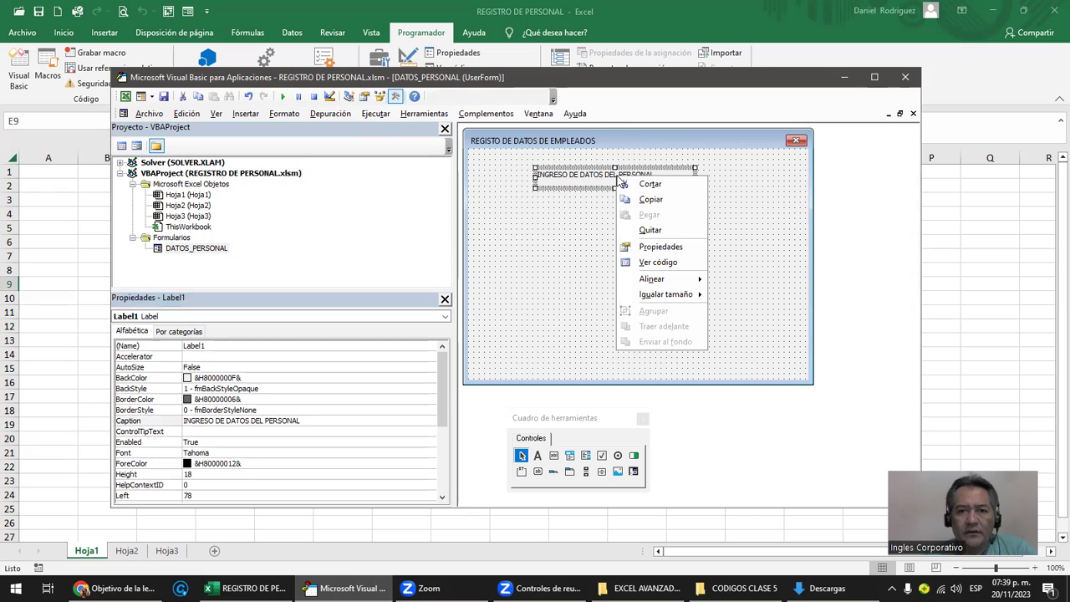
pyautogui.click(610, 182)
pyautogui.click(609, 182)
pyautogui.doubleClick(550, 174)
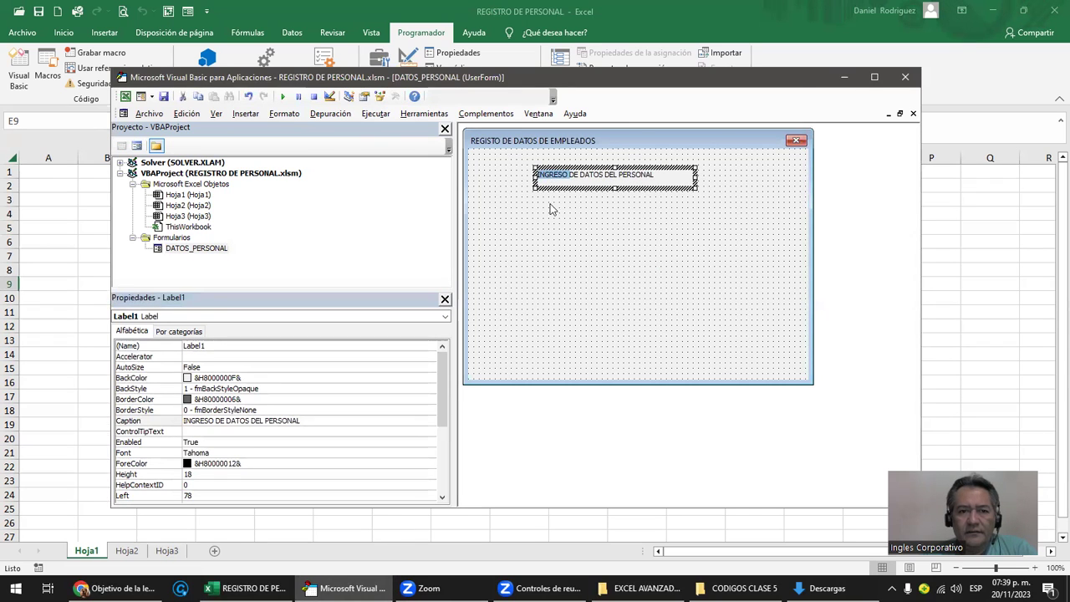
pyautogui.moveTo(661, 175); pyautogui.dragTo(522, 186)
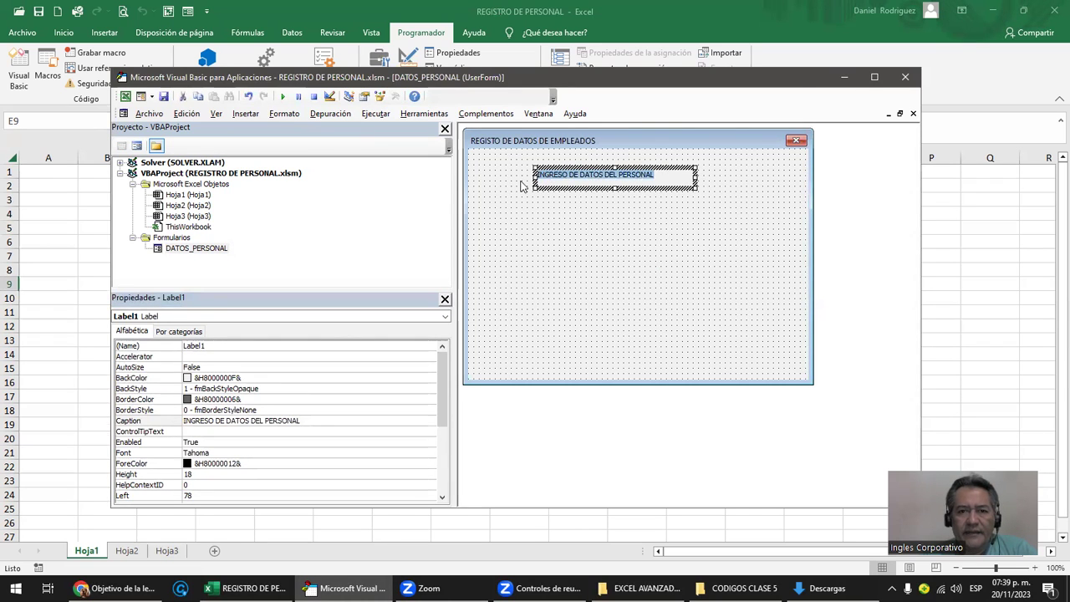
pyautogui.press('Delete')
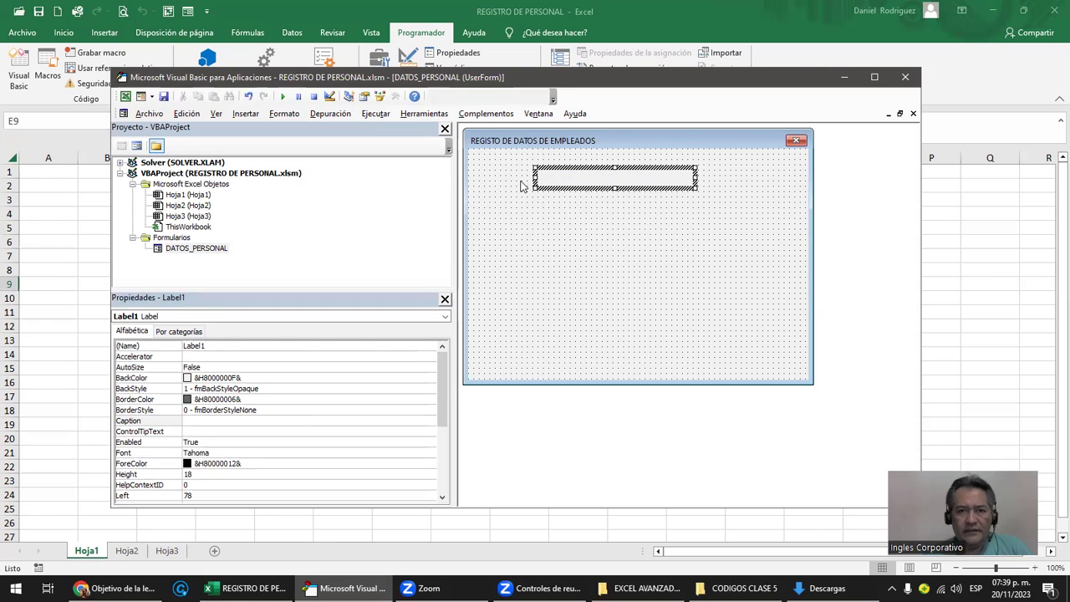
pyautogui.write('INGRESO ')
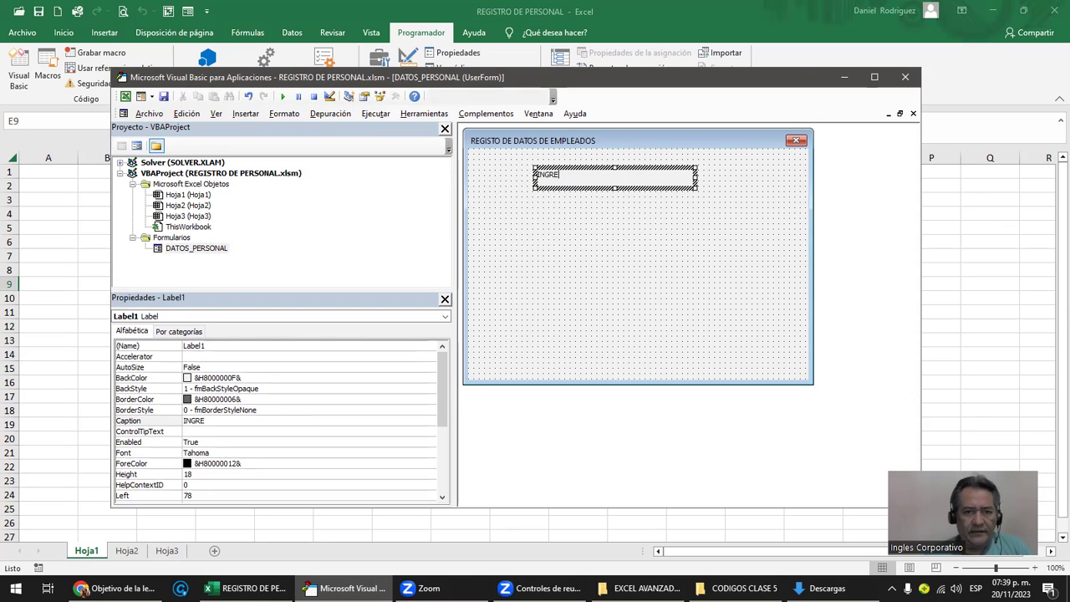
pyautogui.write('DE DATOS DE PERSO')
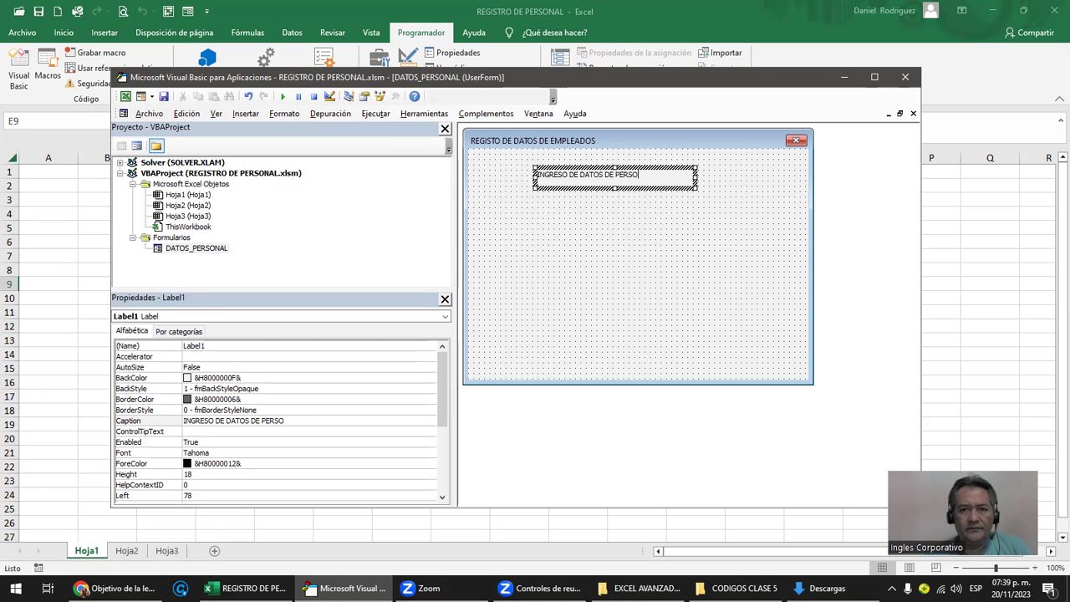
pyautogui.click(610, 275)
# - Check the caption in the Properties window and move the title label slightly higher
pyautogui.click(587, 173)
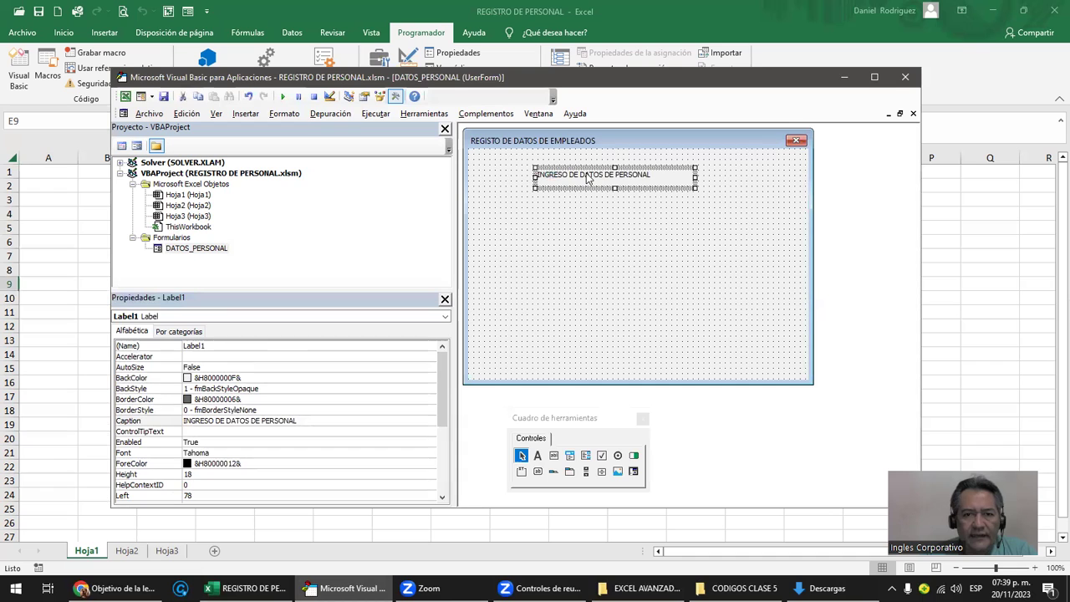
pyautogui.click(173, 424)
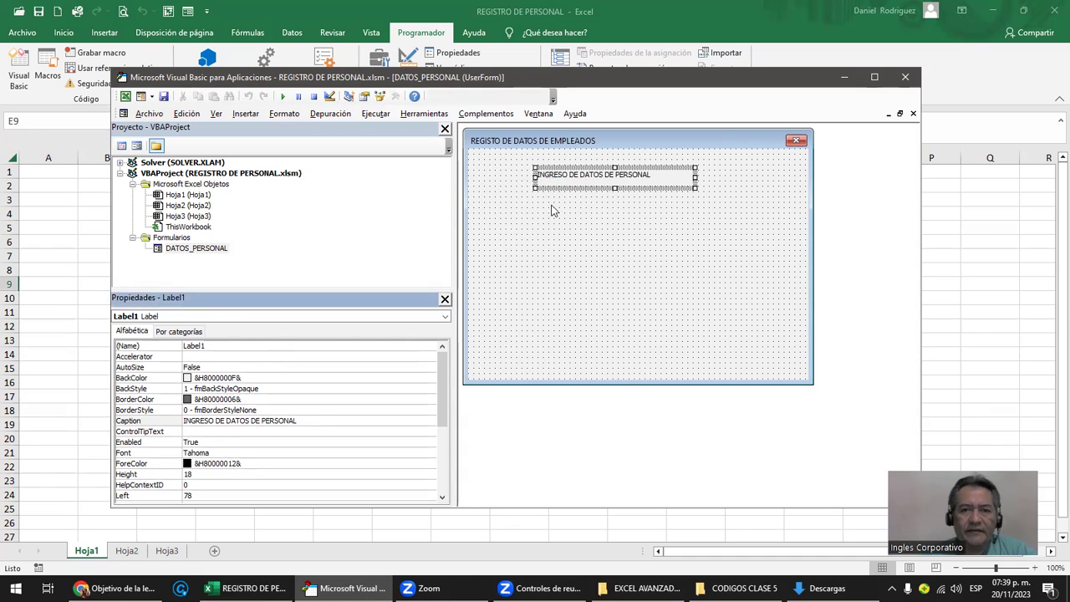
pyautogui.click(623, 202)
pyautogui.click(628, 176)
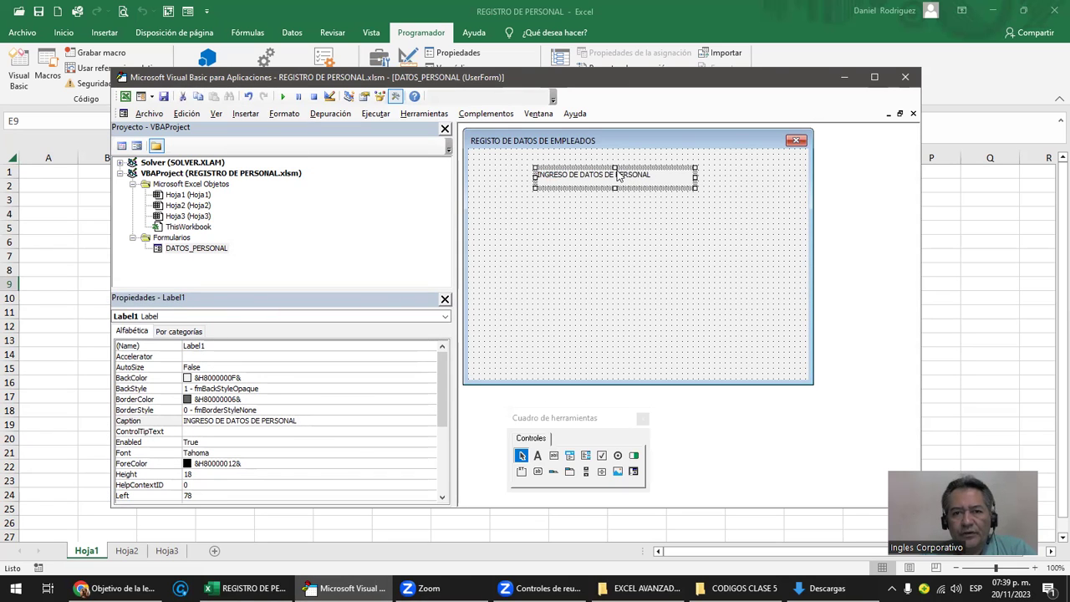
pyautogui.moveTo(639, 169)
pyautogui.mouseDown()
pyautogui.moveTo(676, 160)
pyautogui.moveTo(638, 158)
pyautogui.mouseUp()
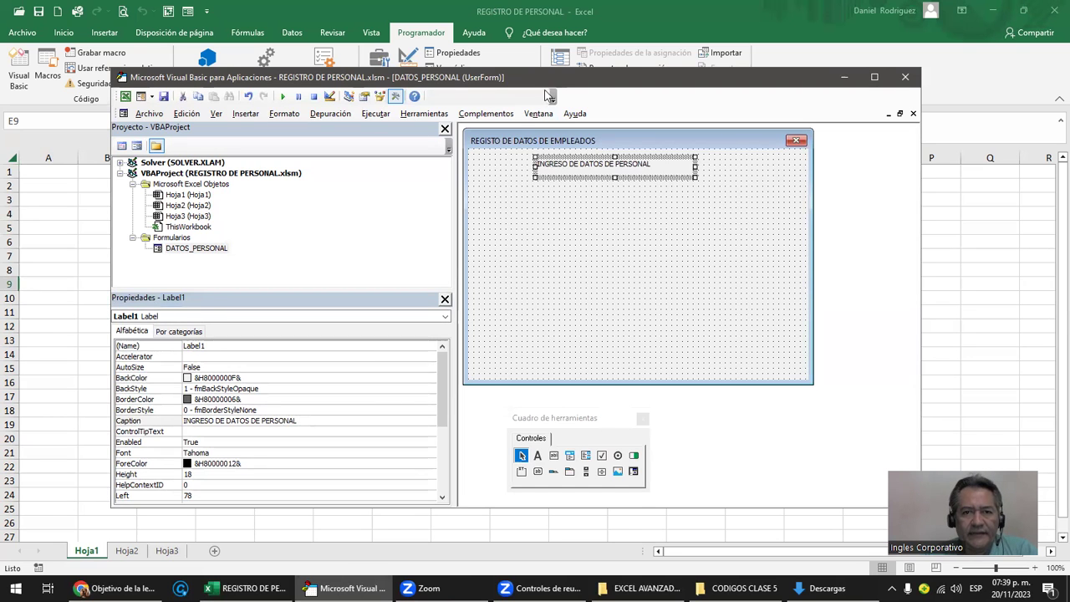
# - Maximize the editor, widen the side panels, and make the title label's font bold size 14
pyautogui.doubleClick(549, 79)
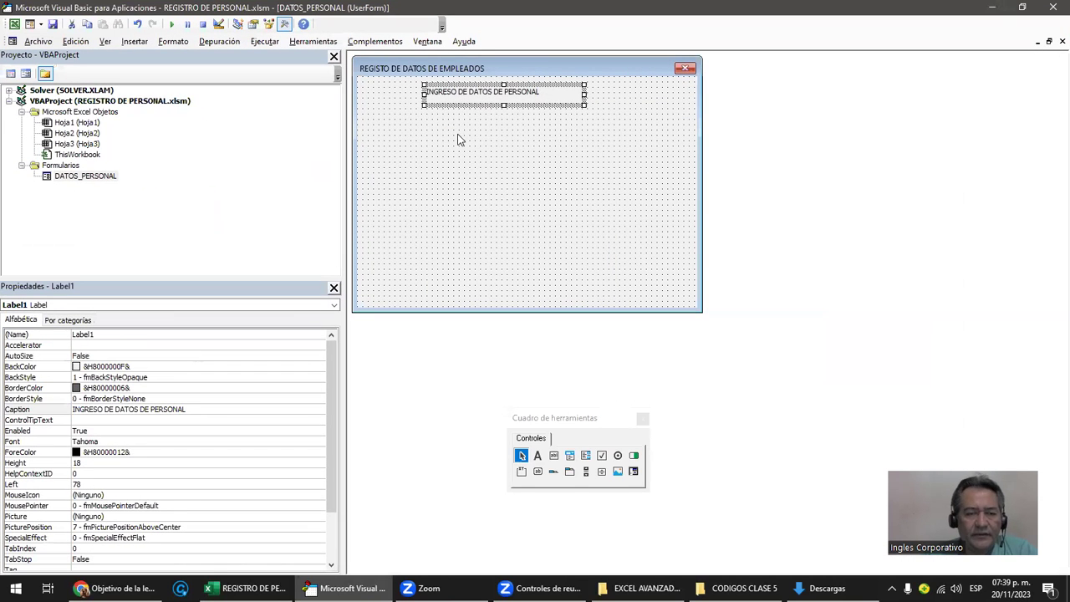
pyautogui.moveTo(341, 175); pyautogui.dragTo(440, 181)
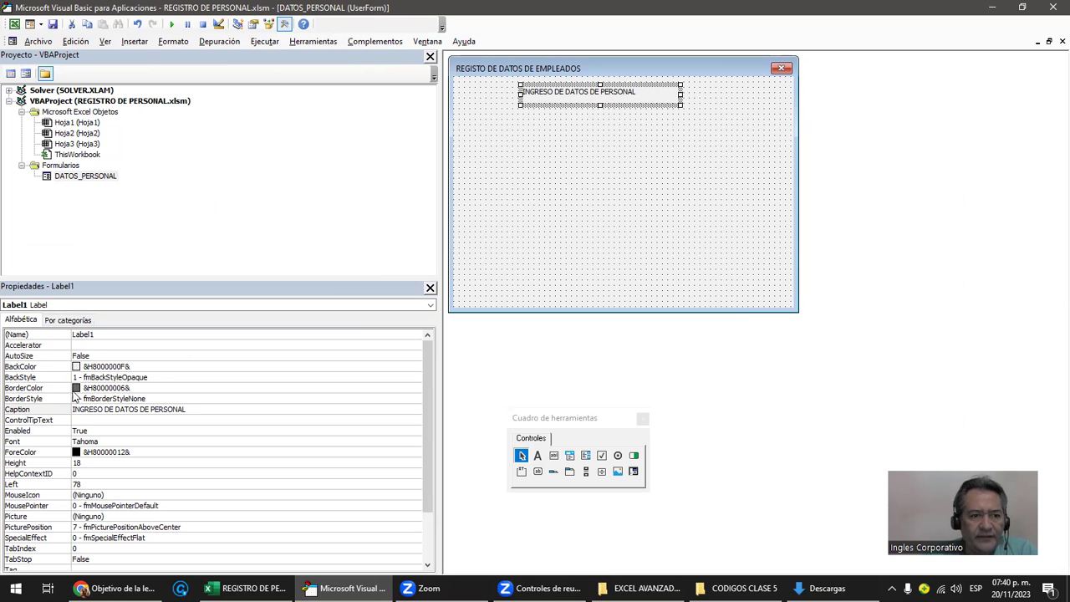
pyautogui.click(97, 442)
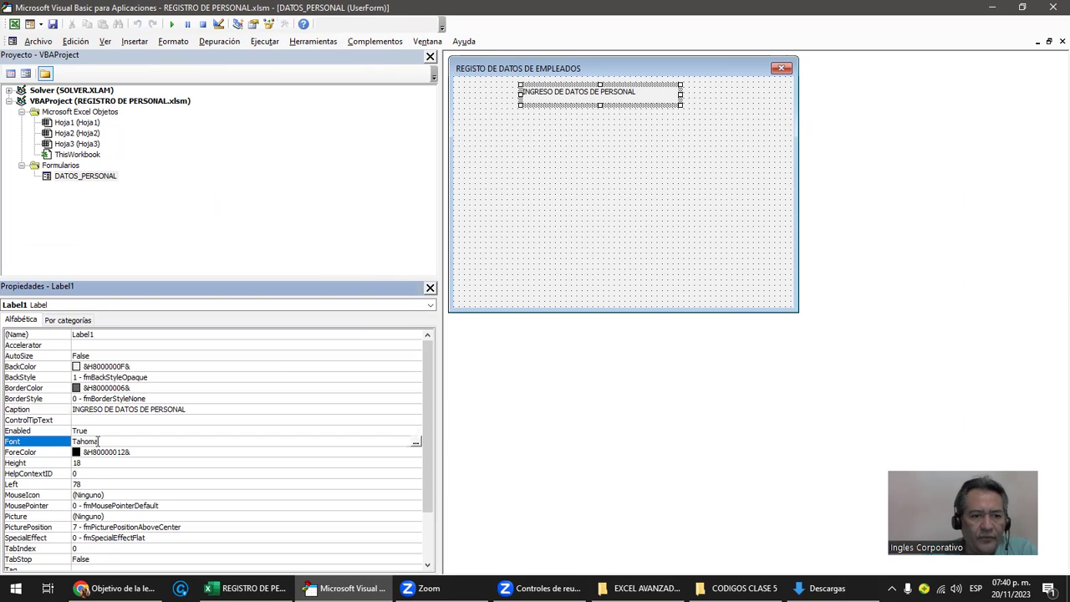
pyautogui.click(416, 441)
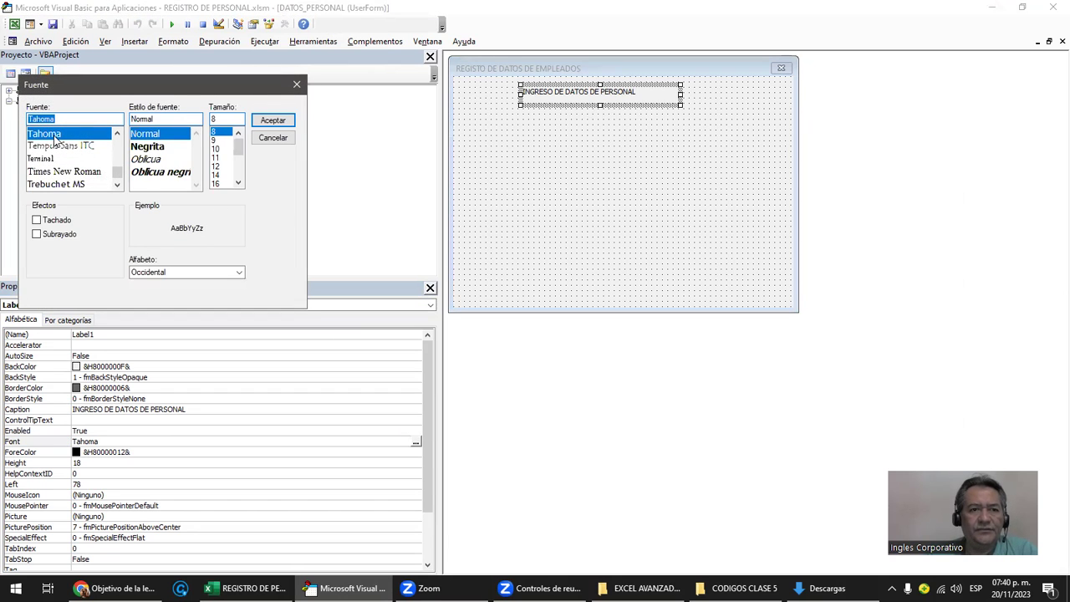
pyautogui.click(219, 175)
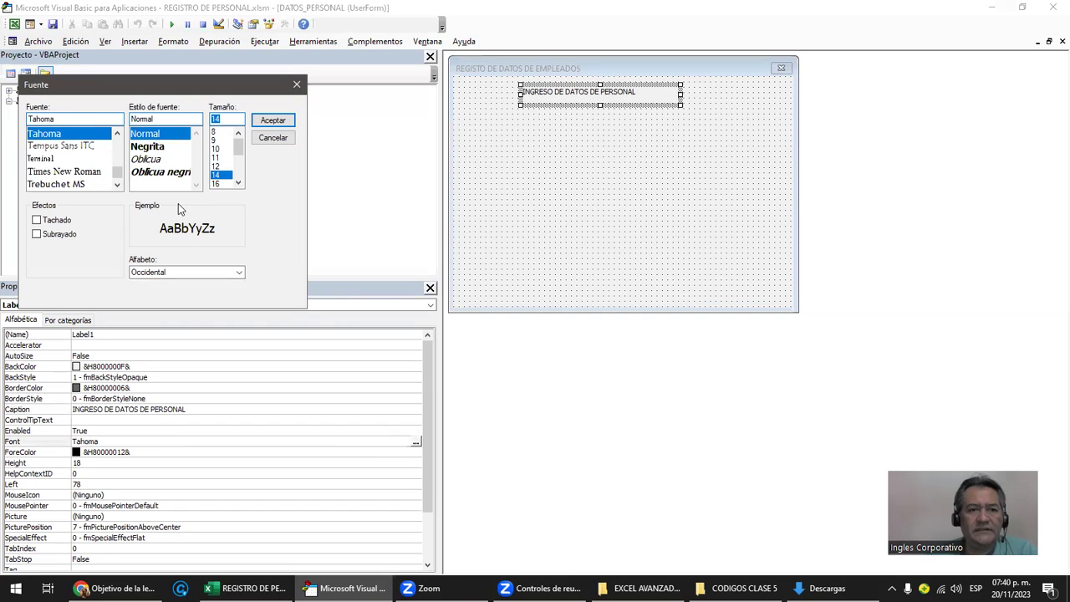
pyautogui.click(157, 147)
pyautogui.click(272, 120)
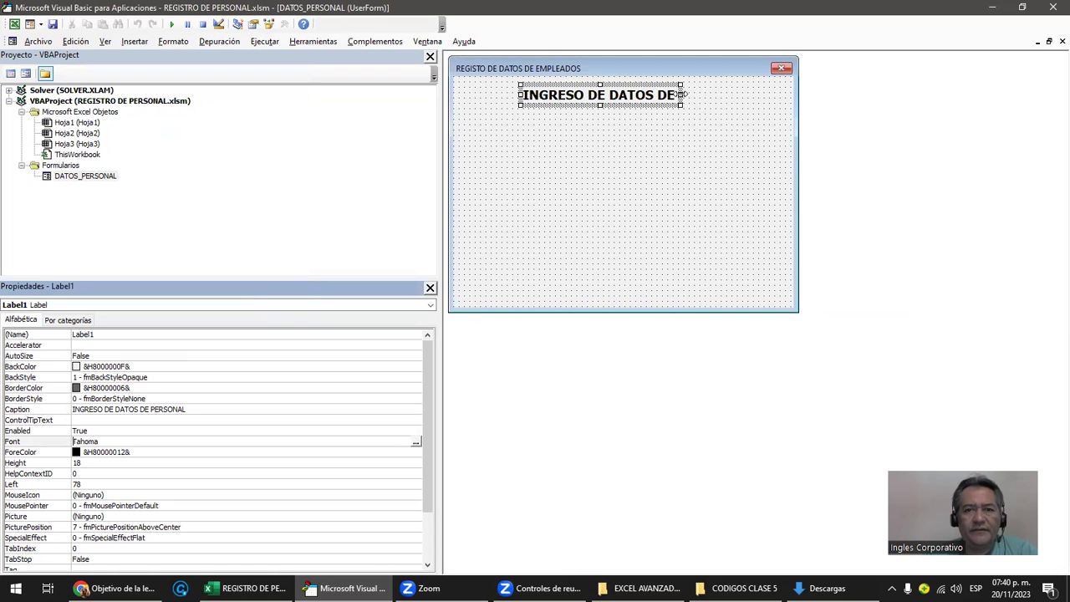
pyautogui.moveTo(682, 95); pyautogui.dragTo(759, 93)
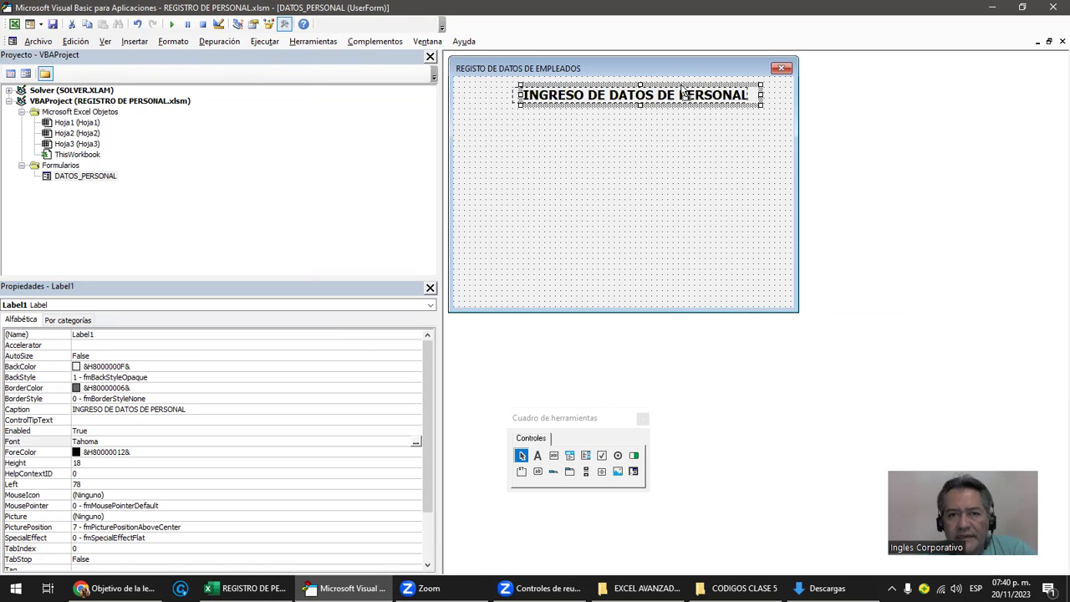
pyautogui.moveTo(693, 82); pyautogui.dragTo(673, 82)
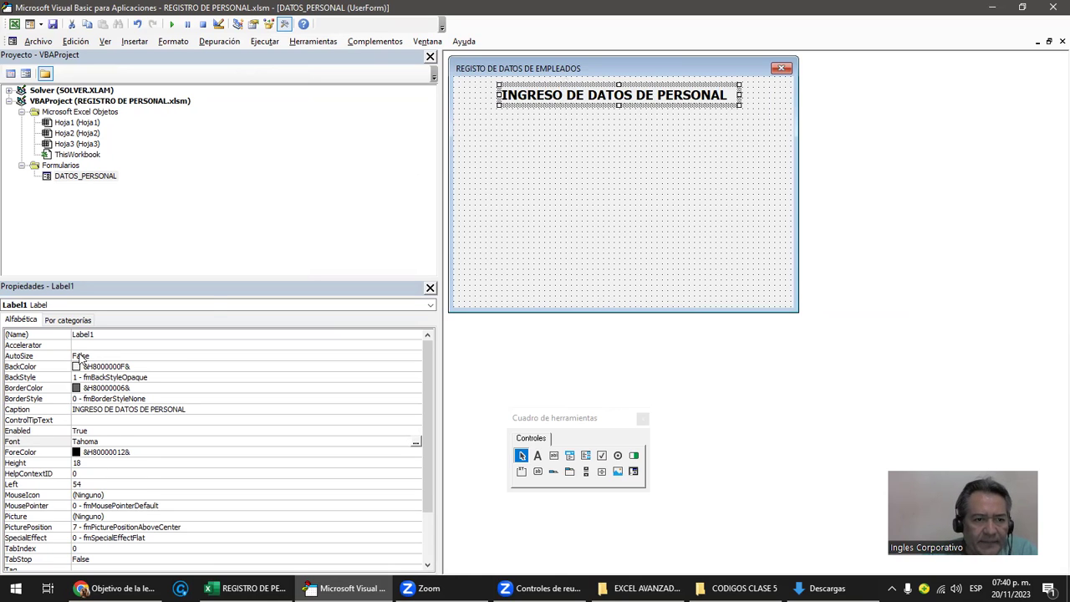
pyautogui.click(103, 441)
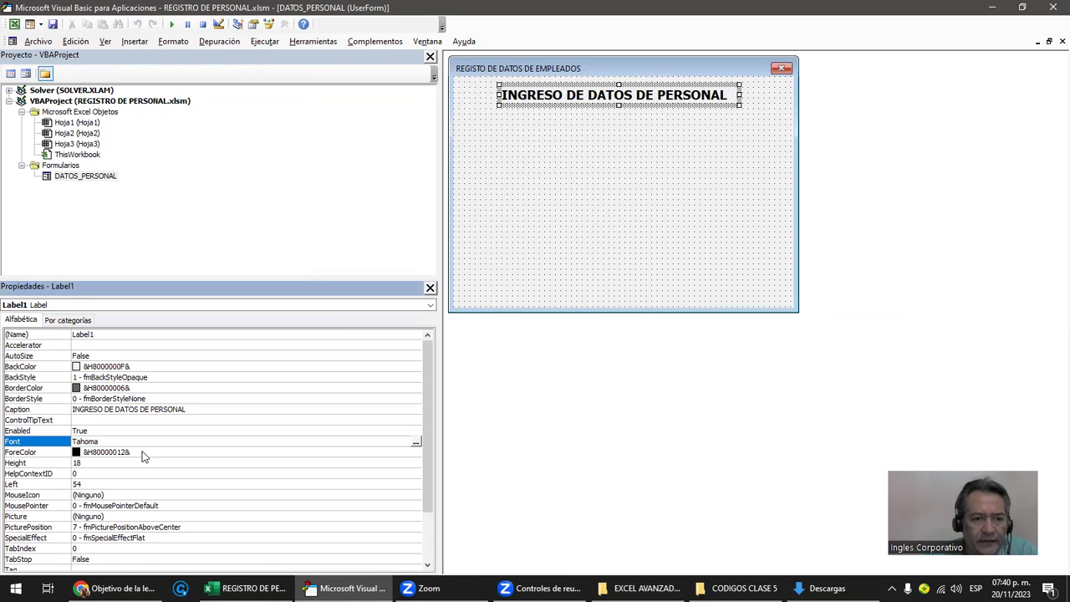
pyautogui.click(143, 452)
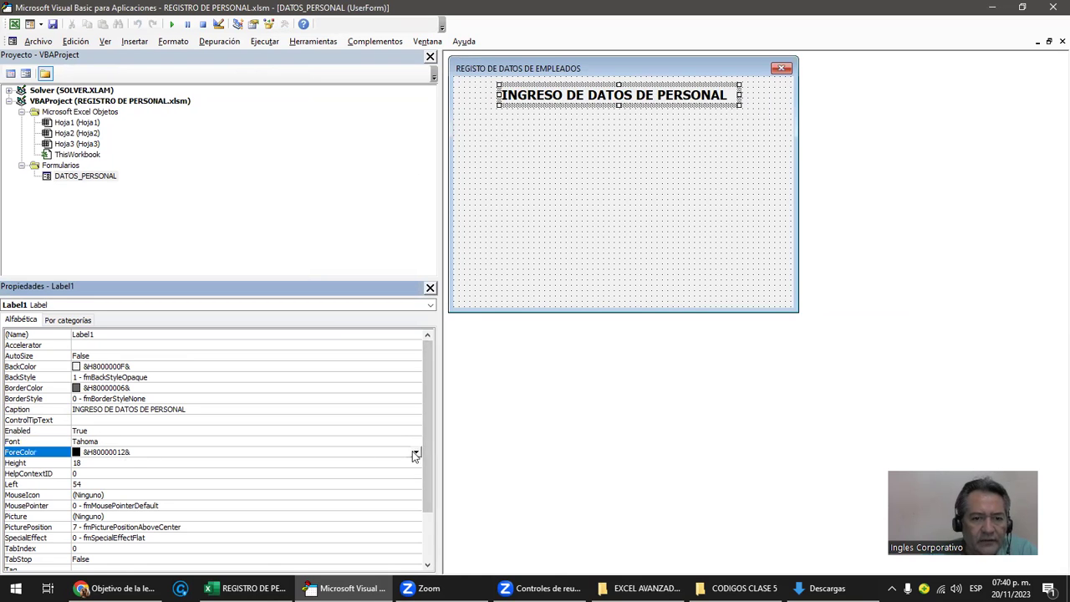
pyautogui.click(415, 452)
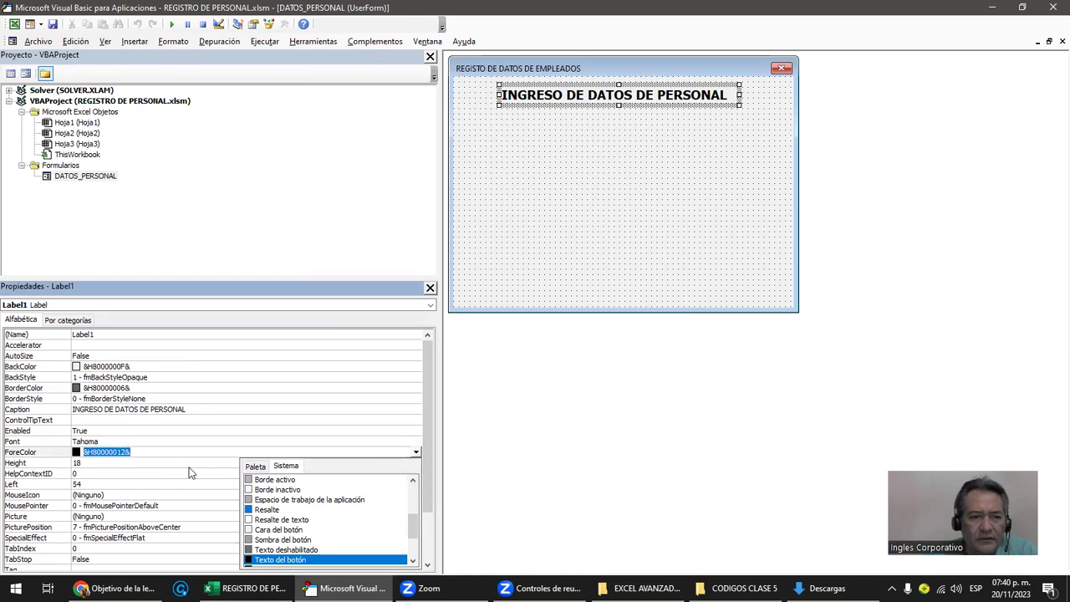
pyautogui.click(93, 463)
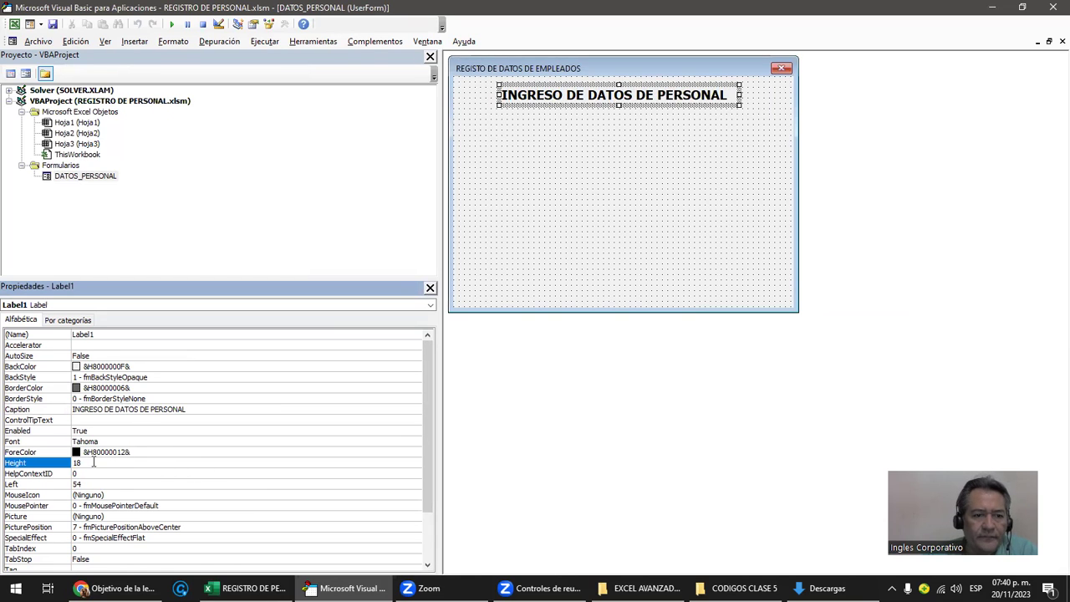
pyautogui.click(90, 464)
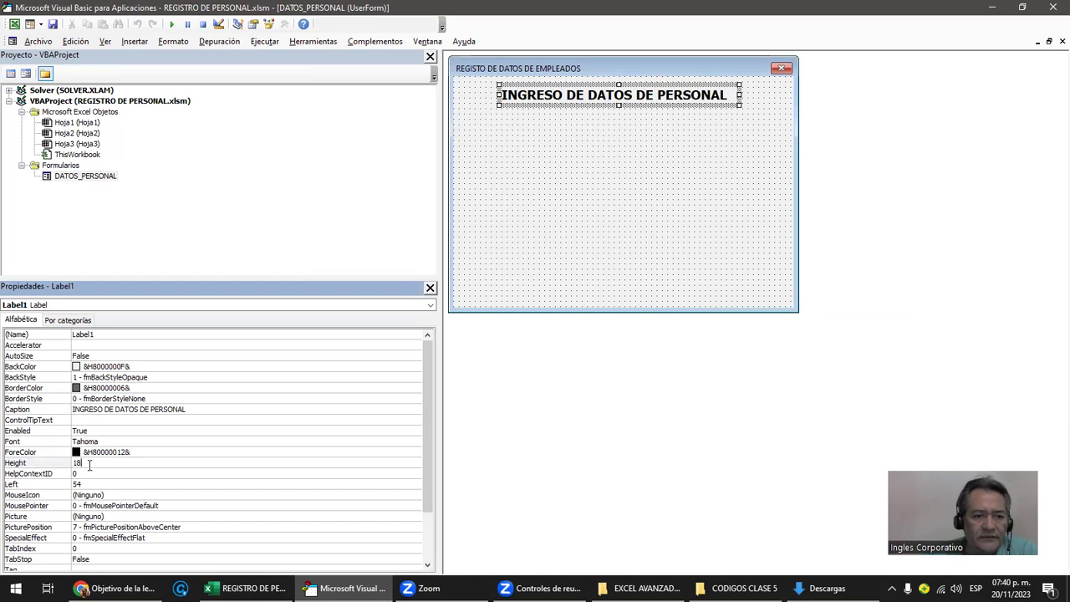
pyautogui.scroll(8, 412, 445)
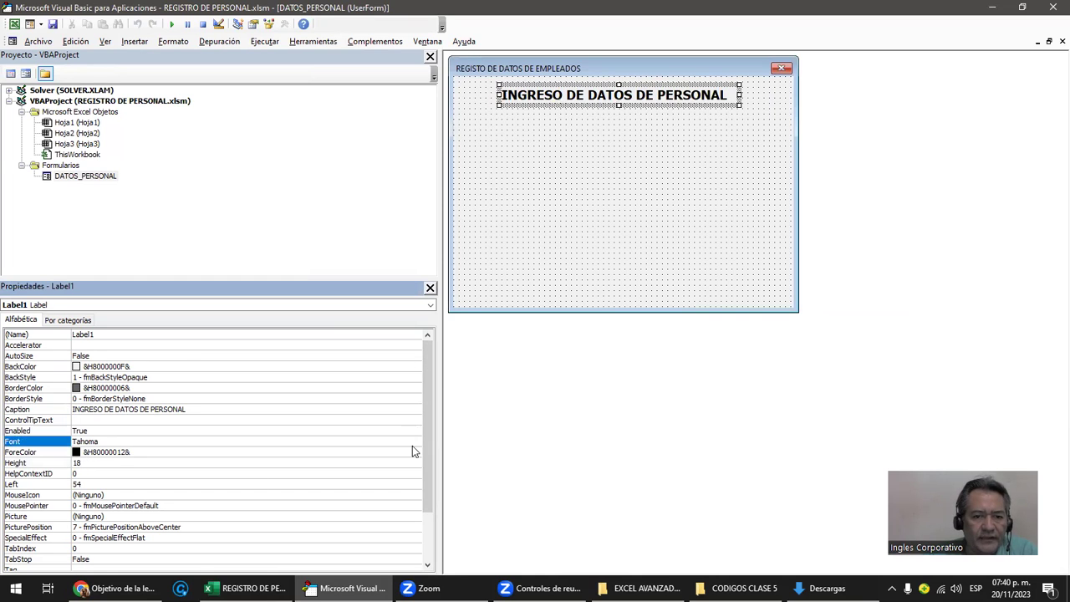
pyautogui.scroll(-7, 412, 445)
pyautogui.moveTo(426, 428); pyautogui.dragTo(423, 485)
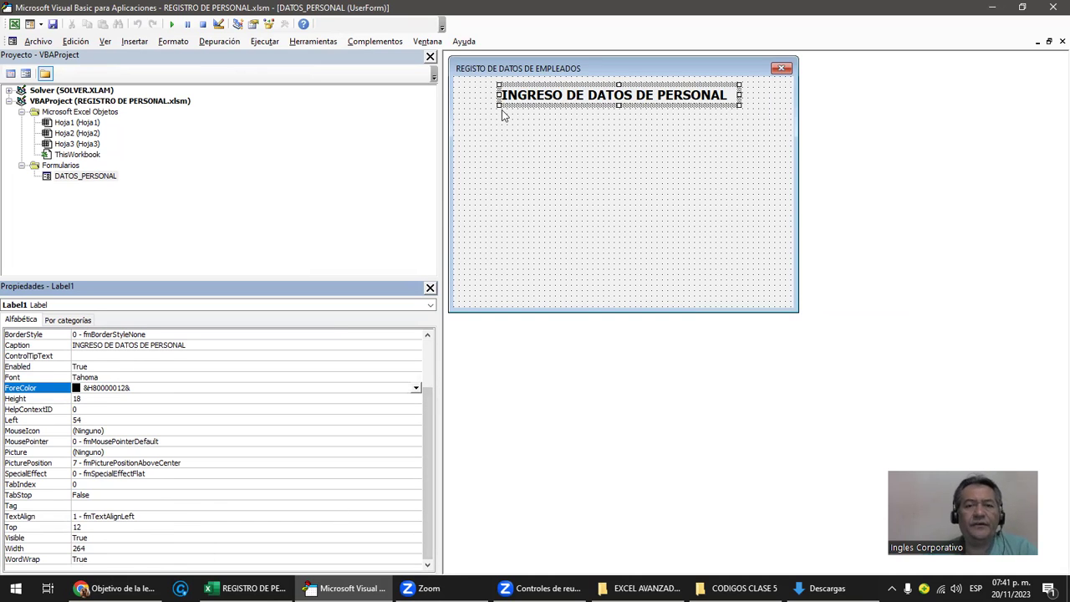
pyautogui.click(525, 104)
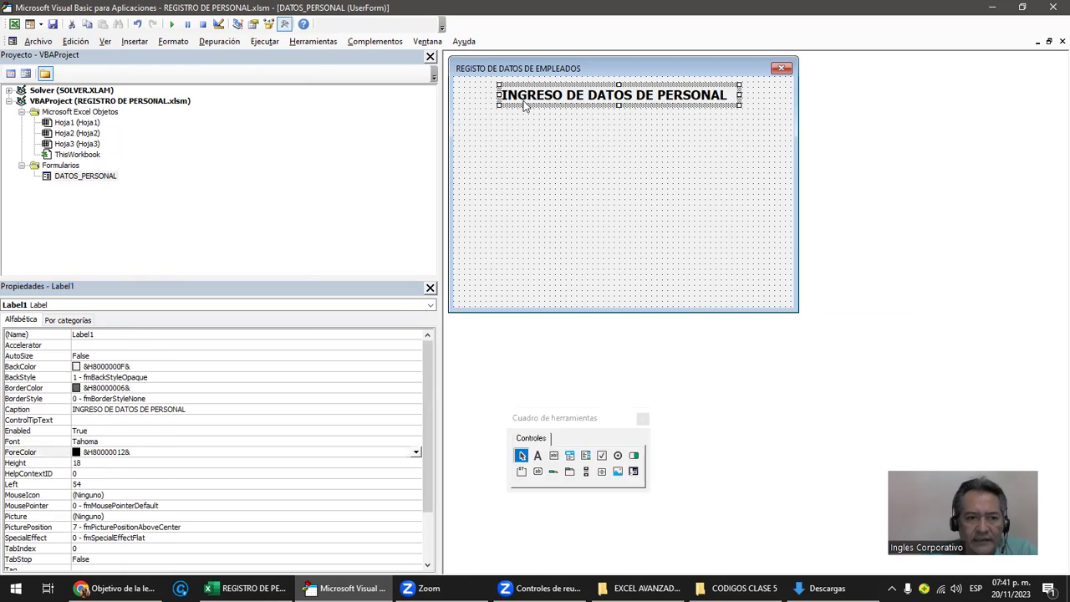
pyautogui.click(427, 401)
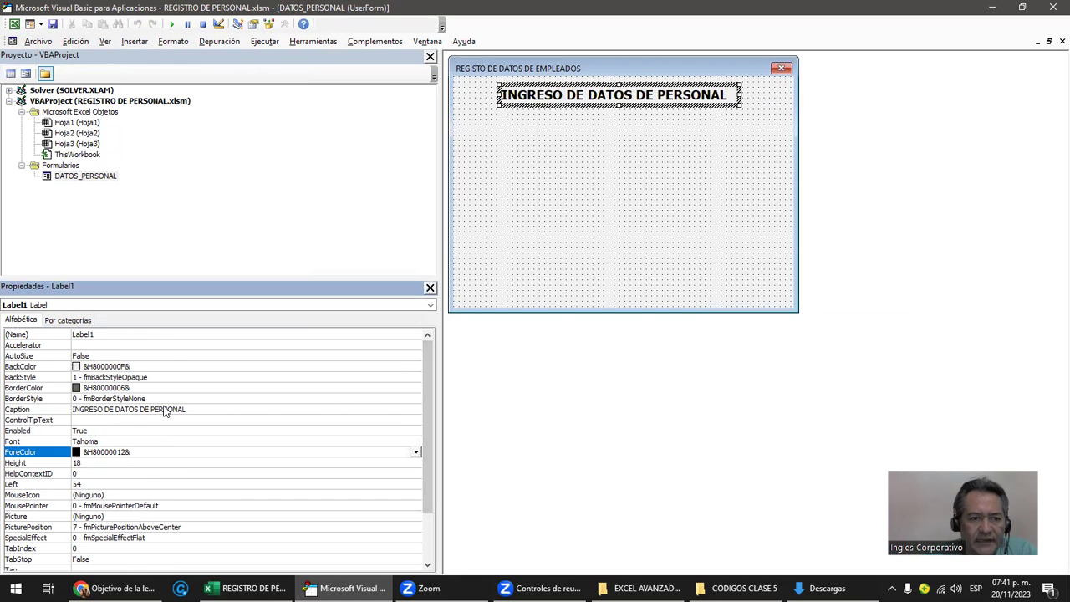
pyautogui.click(86, 430)
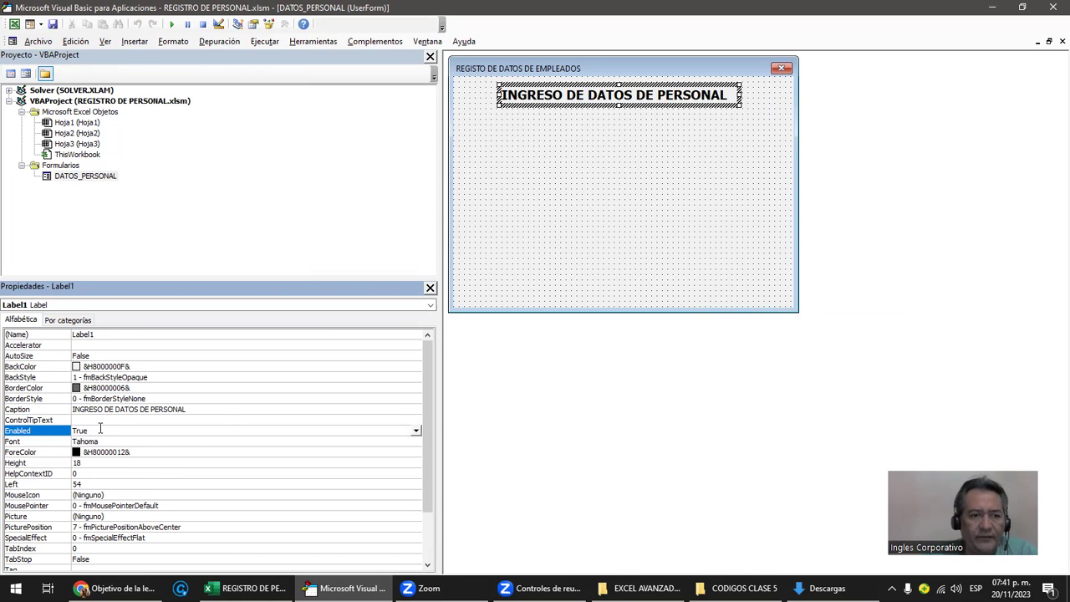
pyautogui.click(417, 431)
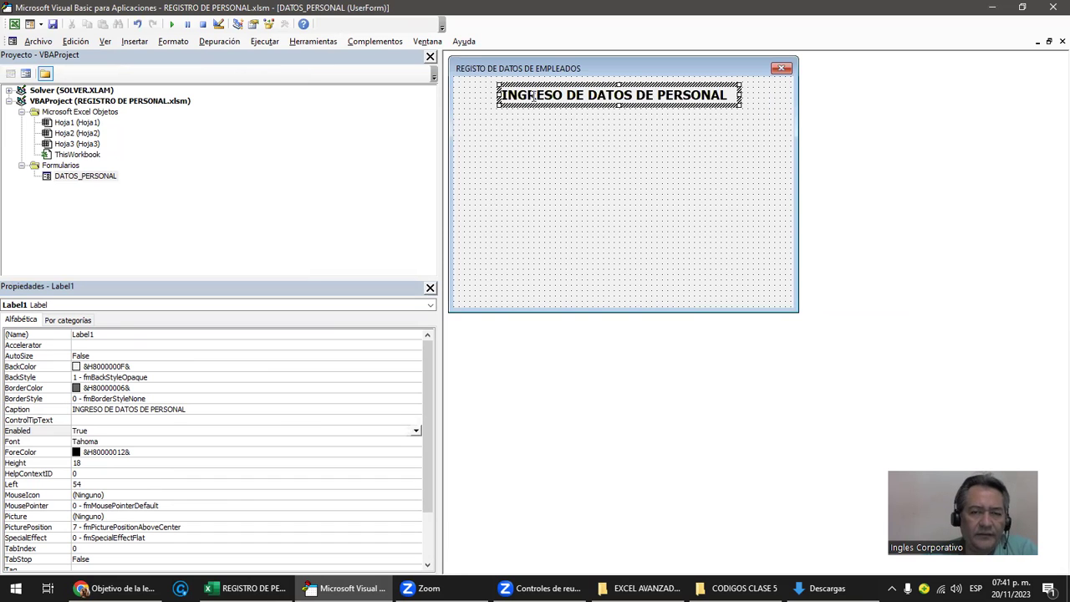
# - Test-run the DATOS_PERSONAL form, reposition it on screen, and close it
pyautogui.click(172, 25)
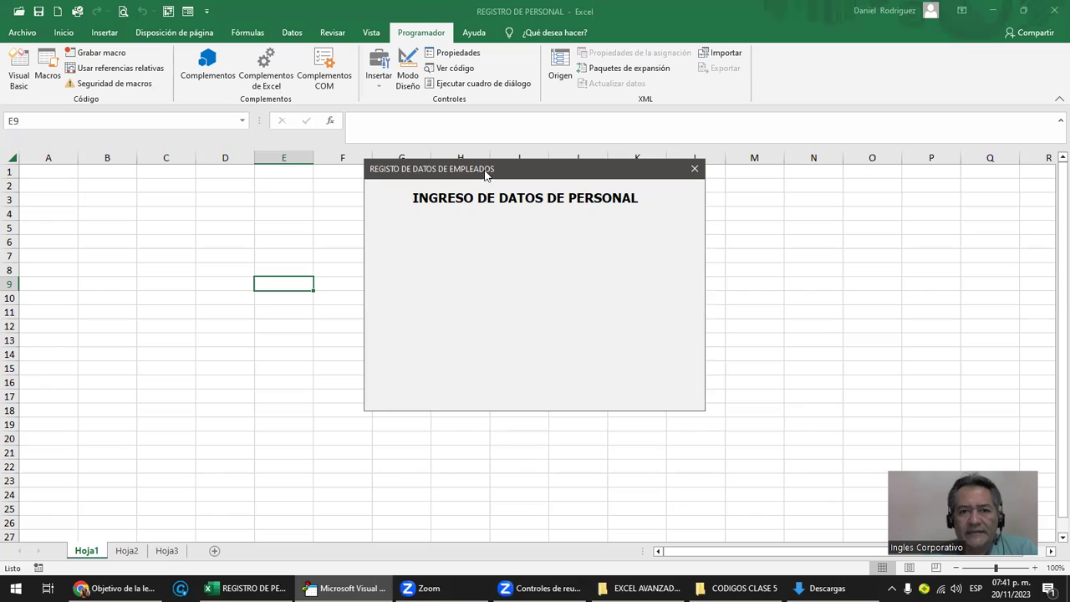
pyautogui.moveTo(493, 172); pyautogui.dragTo(508, 233)
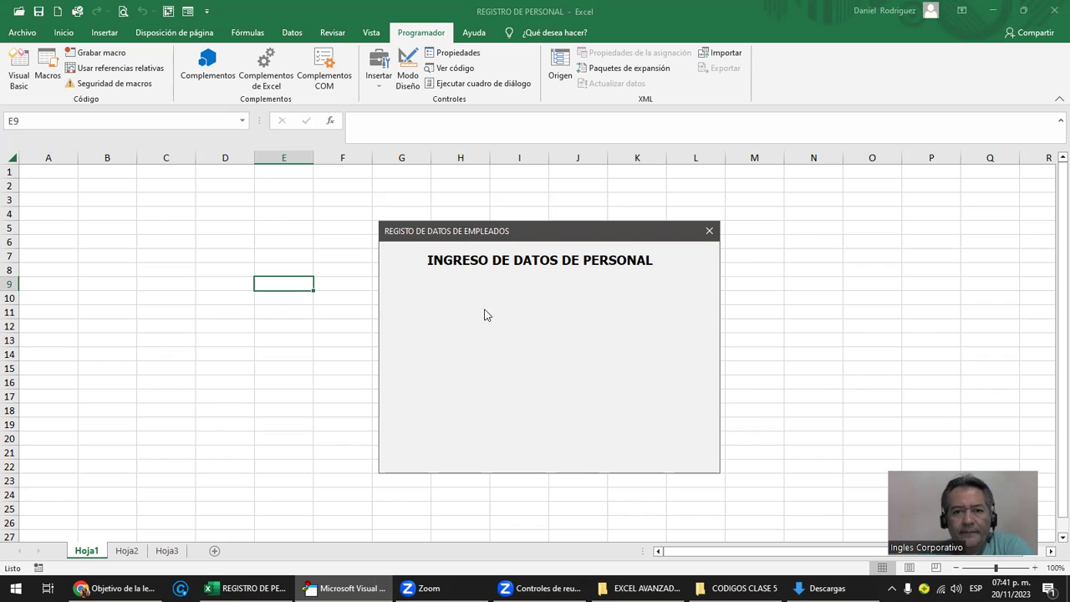
pyautogui.moveTo(537, 232); pyautogui.dragTo(527, 188)
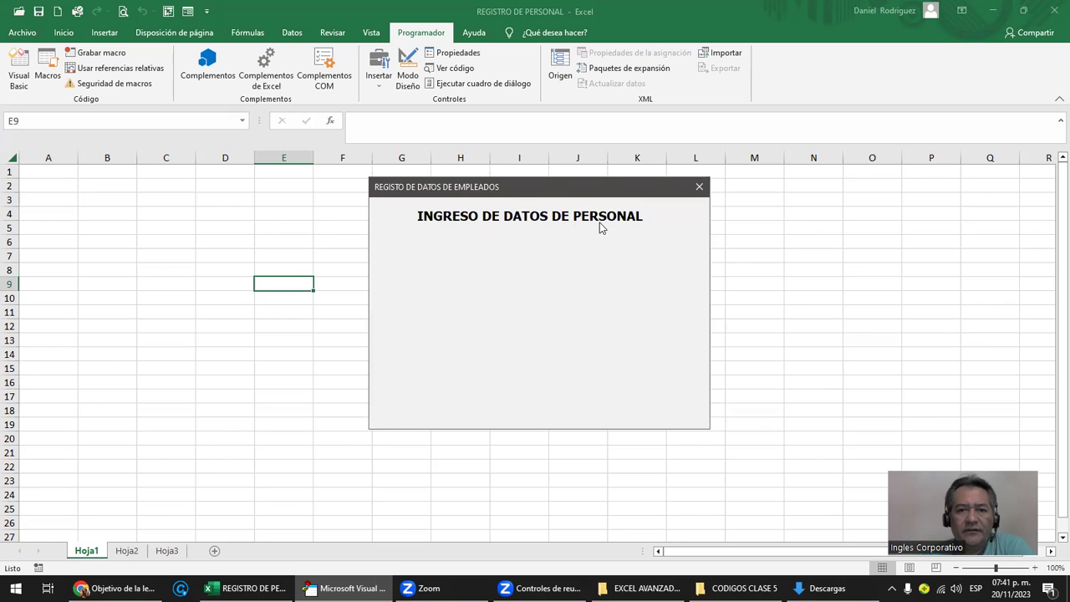
pyautogui.click(700, 193)
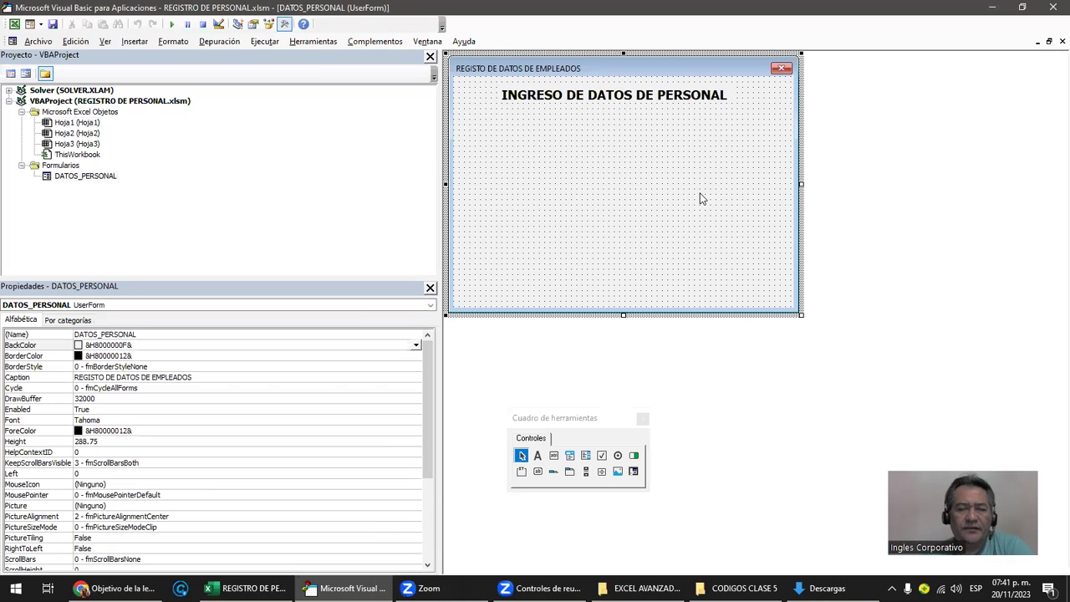
# - Restore the editor to a smaller window, then run the form again over the worksheet and close it
pyautogui.doubleClick(499, 15)
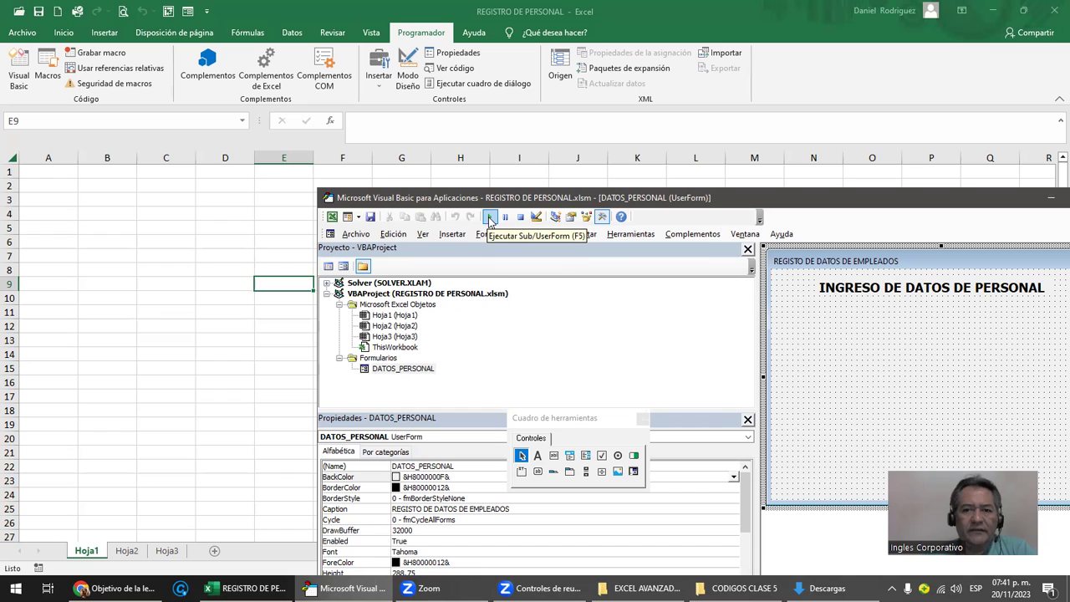
pyautogui.click(490, 218)
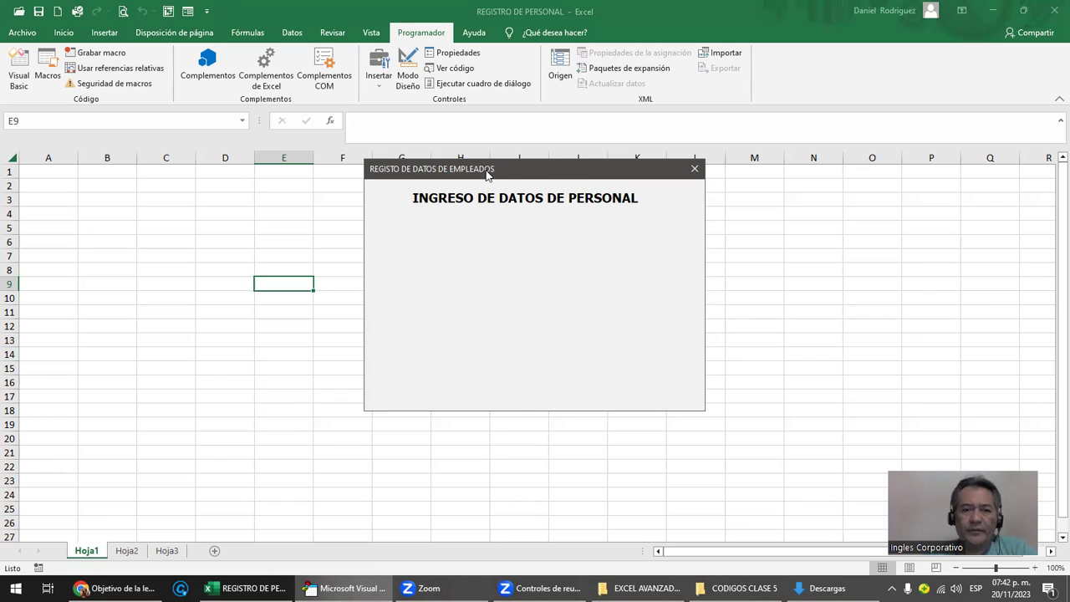
pyautogui.moveTo(487, 173); pyautogui.dragTo(470, 149)
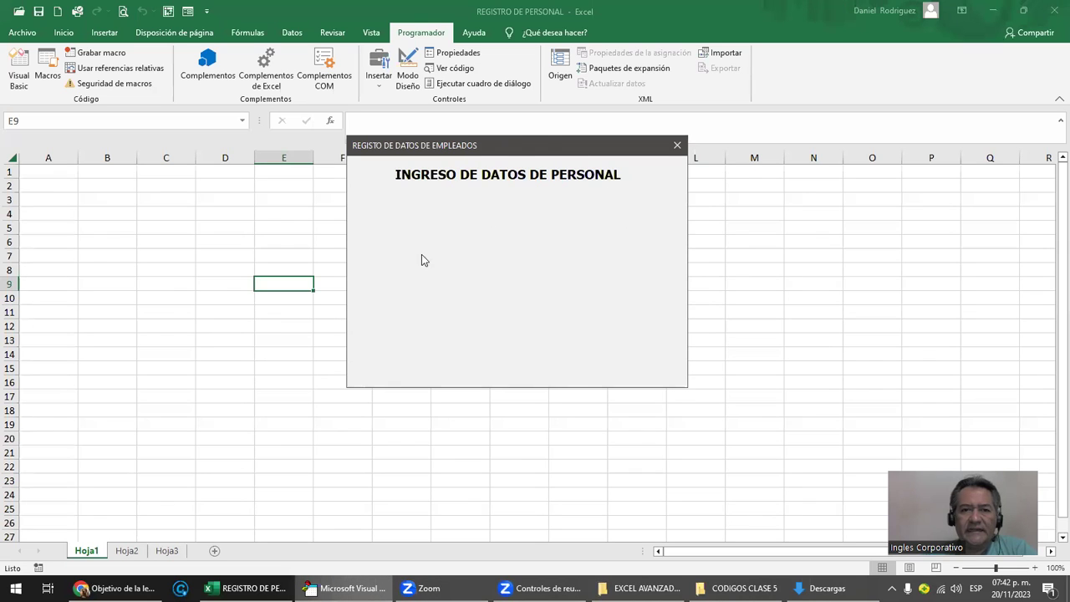
pyautogui.click(676, 148)
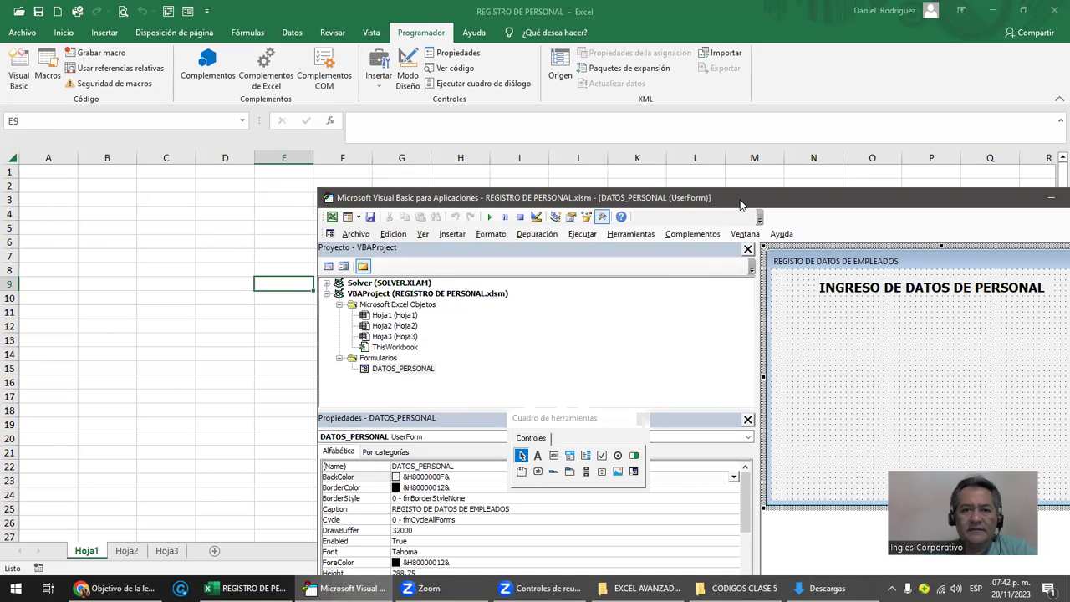
# - Drag the VBA editor window up and to the left over the worksheet
pyautogui.moveTo(740, 203); pyautogui.dragTo(518, 86)
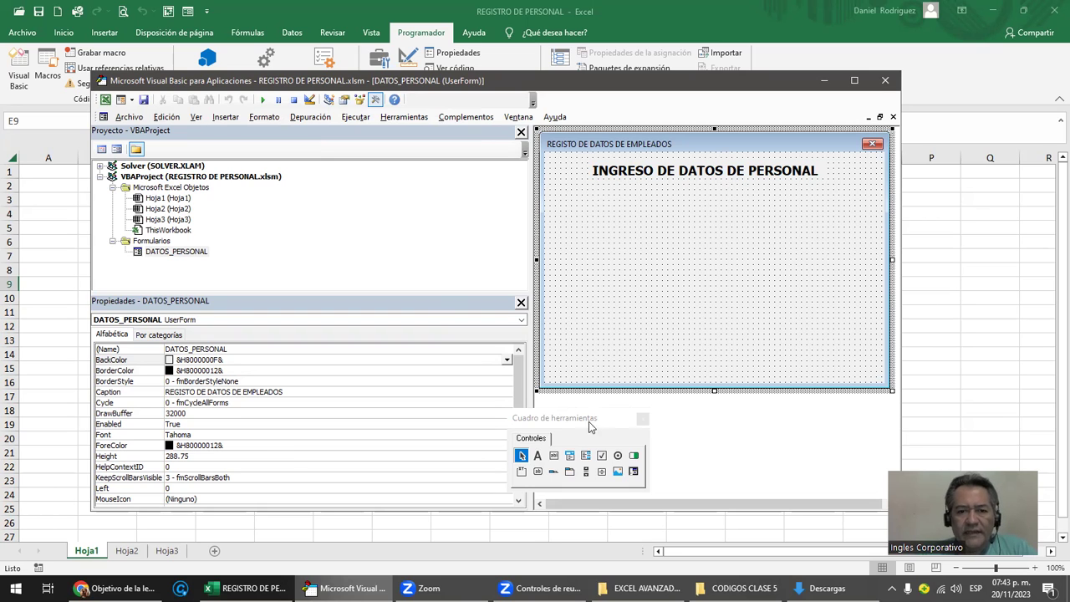
# - Move the Toolbox beside the form and add Label2 below the title
pyautogui.moveTo(569, 417); pyautogui.dragTo(708, 404)
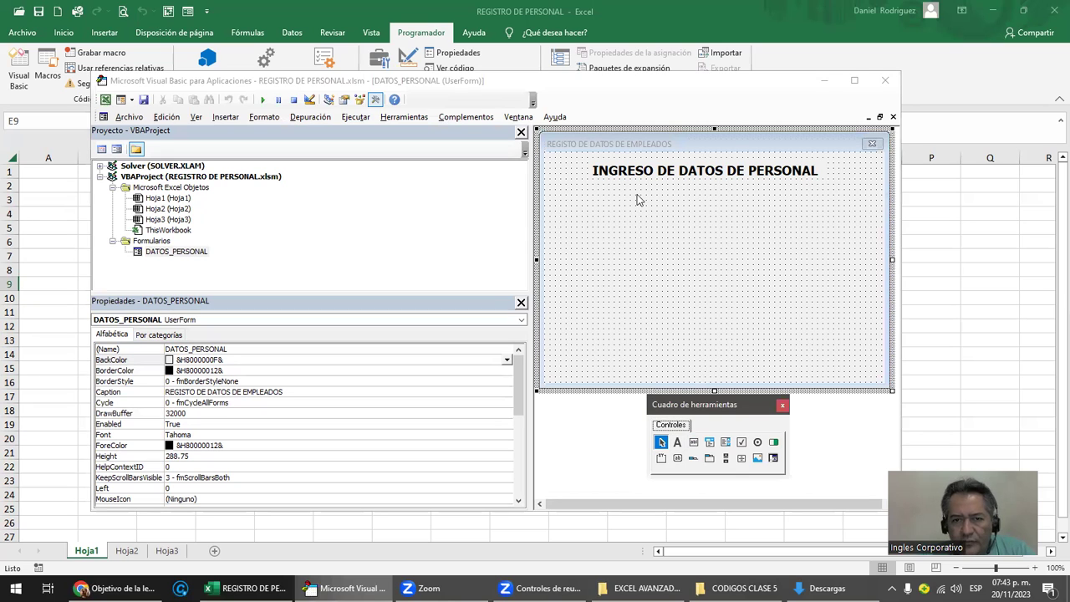
pyautogui.click(679, 445)
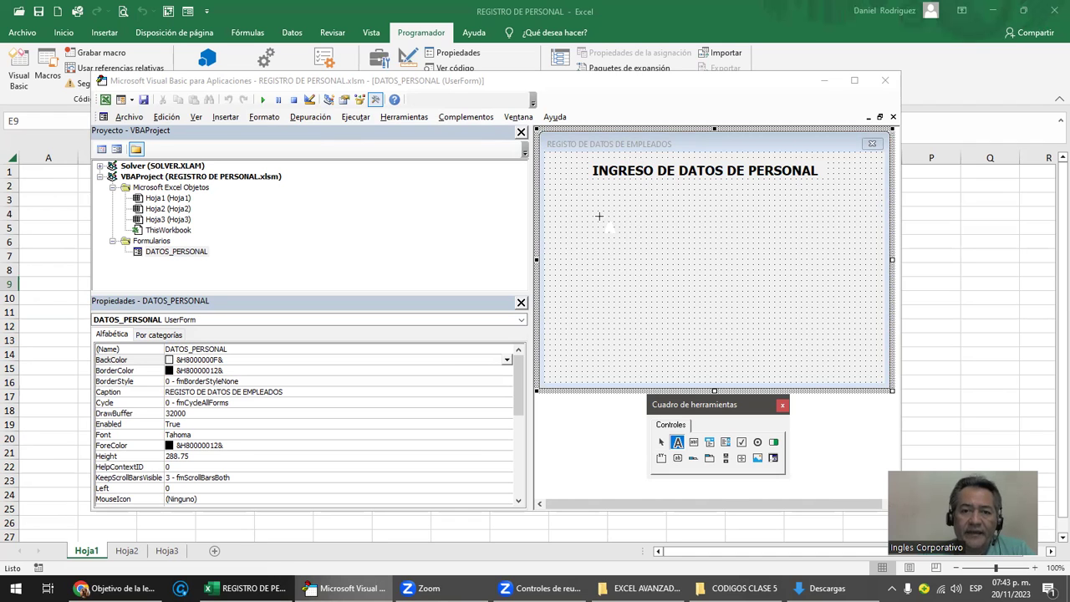
pyautogui.click(569, 241)
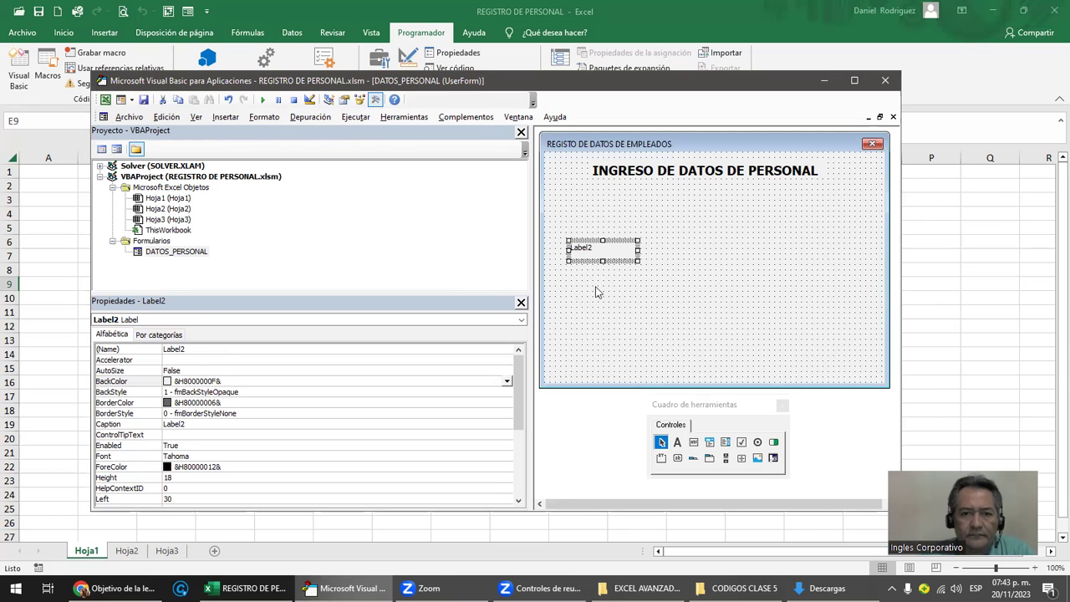
# - Move Label2 up near the form's left edge and set its caption to 'NOMBRE :'
pyautogui.click(594, 251)
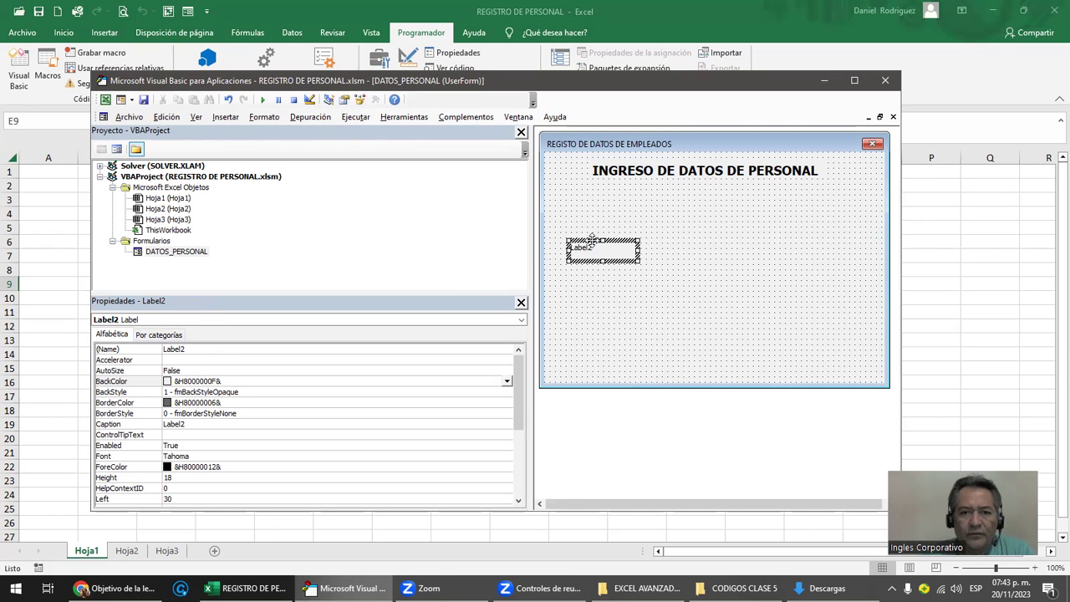
pyautogui.moveTo(580, 238); pyautogui.dragTo(569, 207)
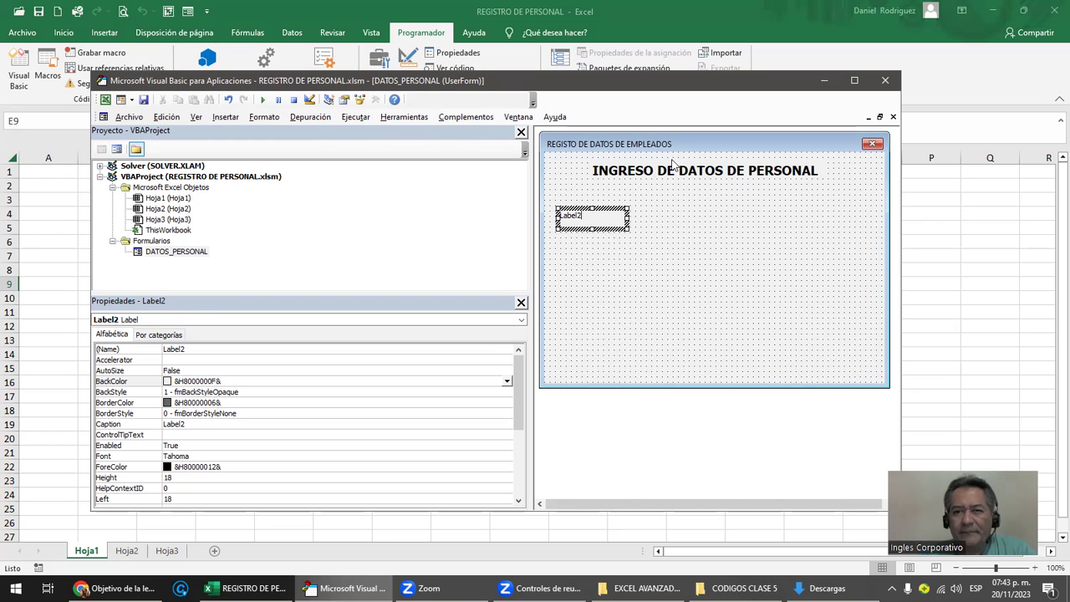
pyautogui.doubleClick(585, 216)
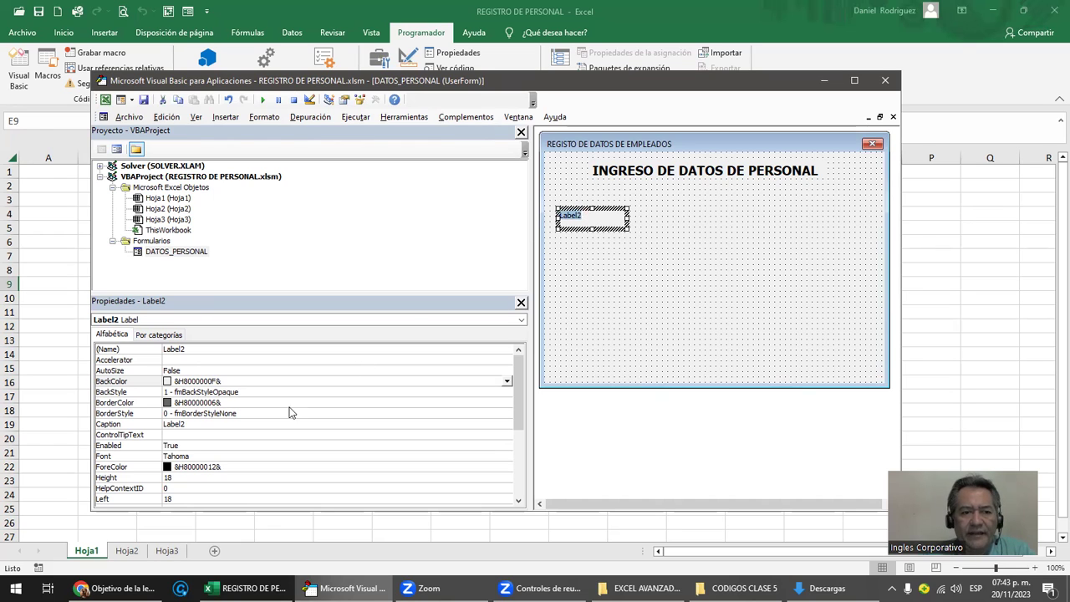
pyautogui.click(194, 424)
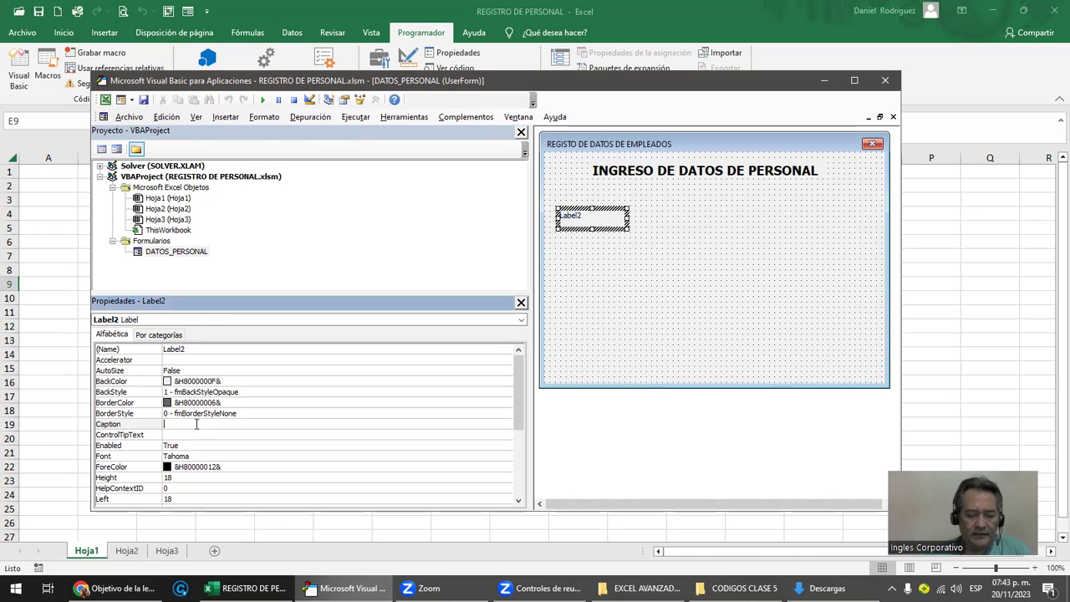
pyautogui.write('NOMBRE :')
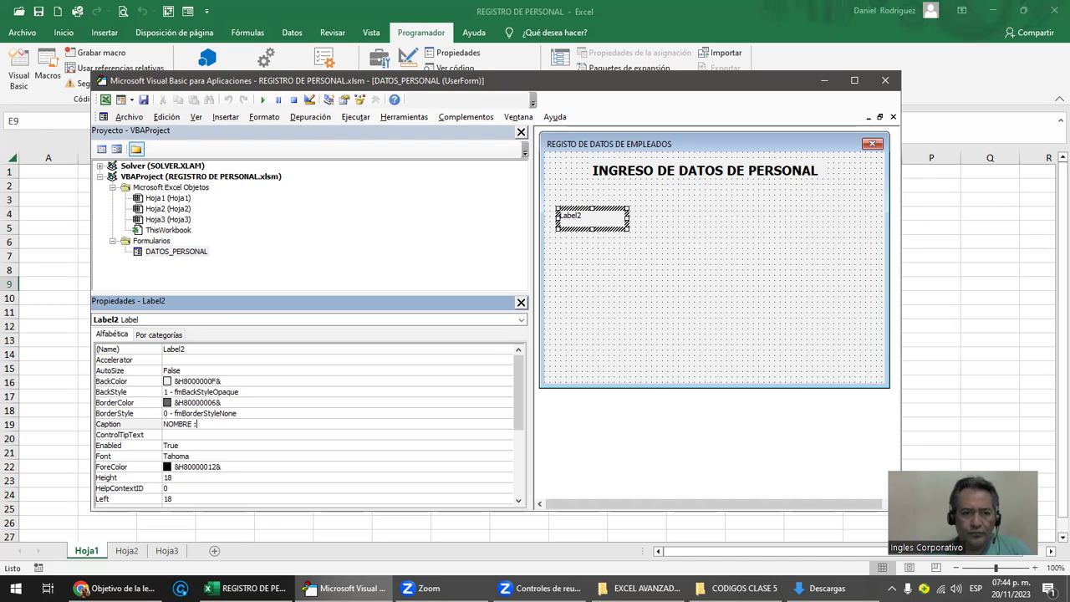
pyautogui.press('Return')
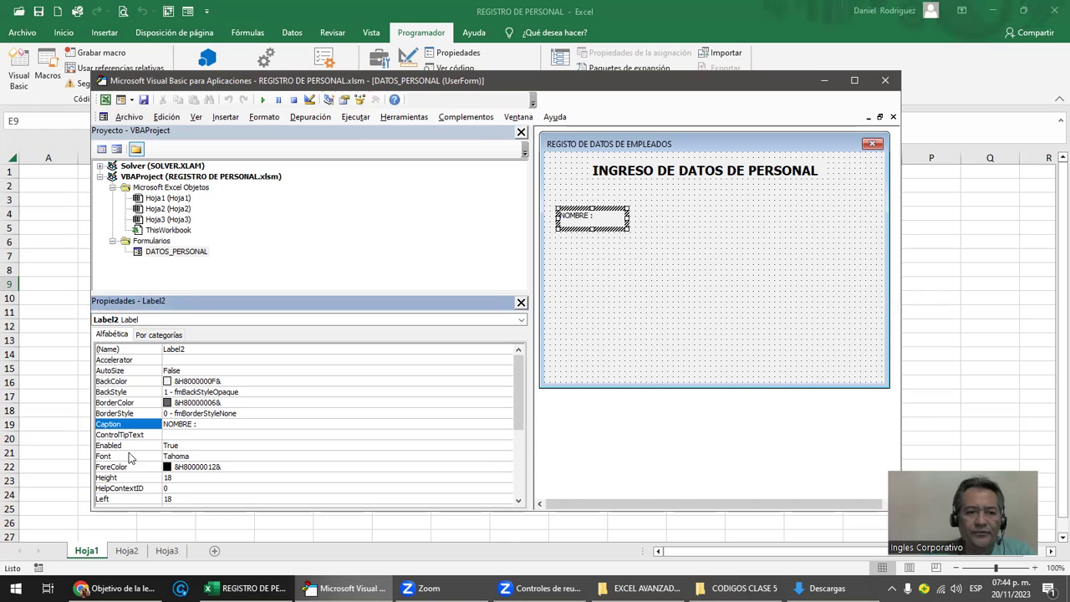
pyautogui.click(183, 457)
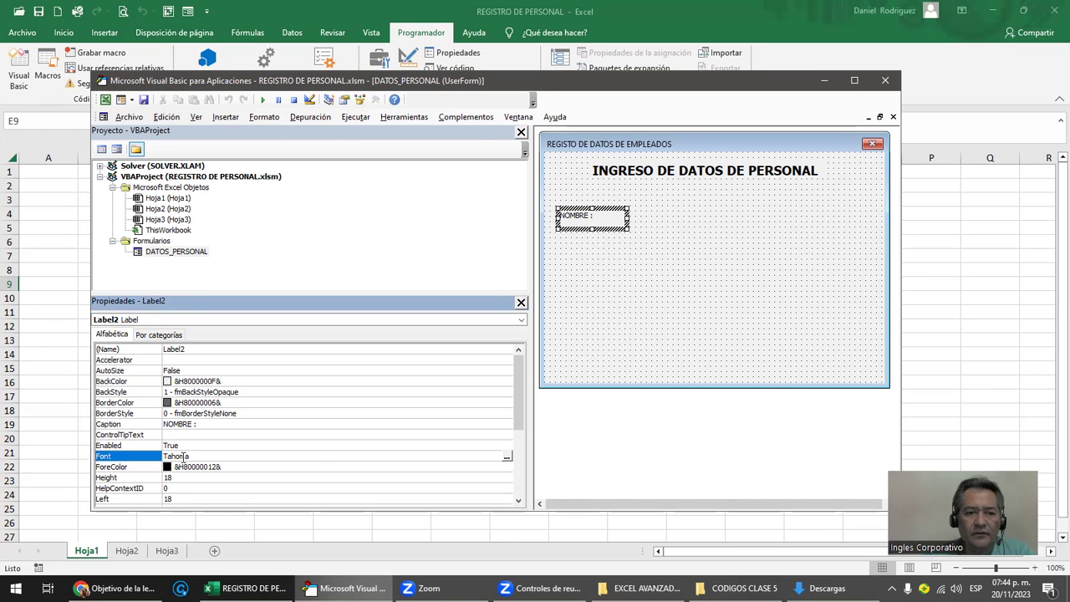
pyautogui.click(506, 457)
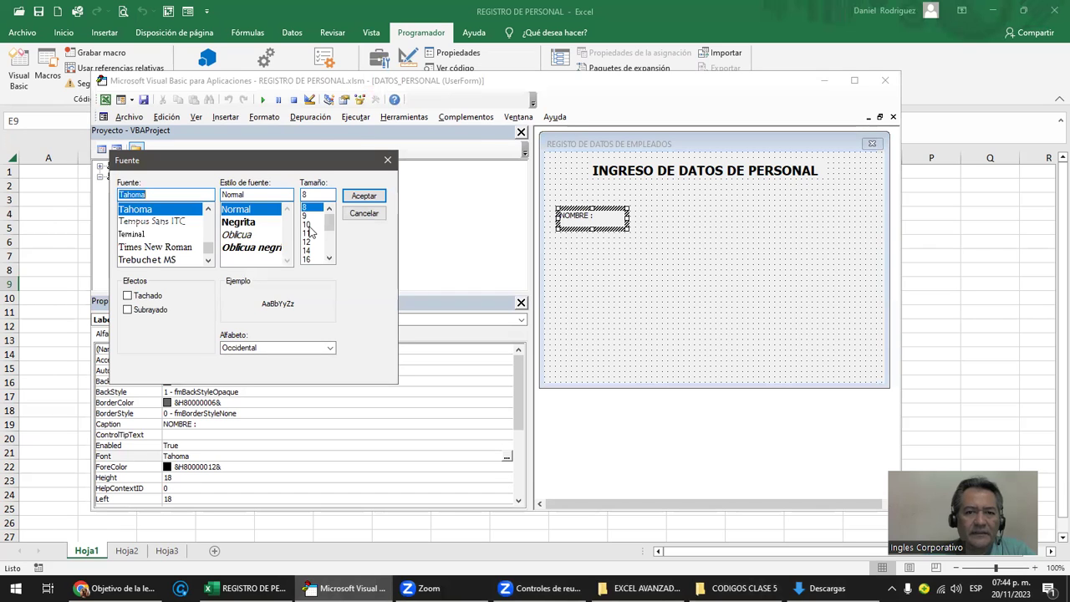
pyautogui.click(308, 226)
pyautogui.click(363, 197)
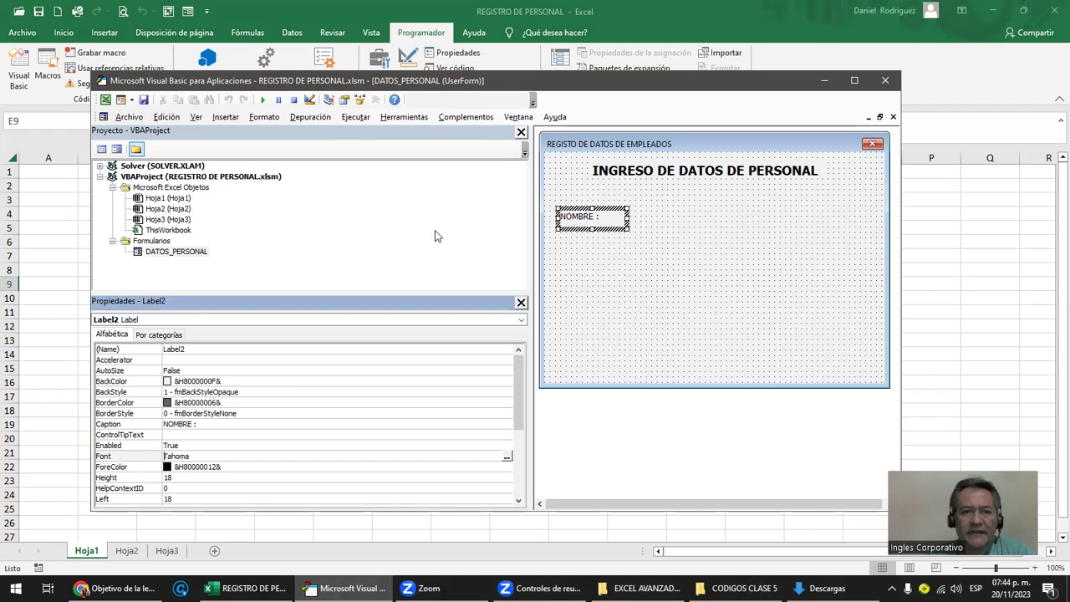
pyautogui.click(261, 100)
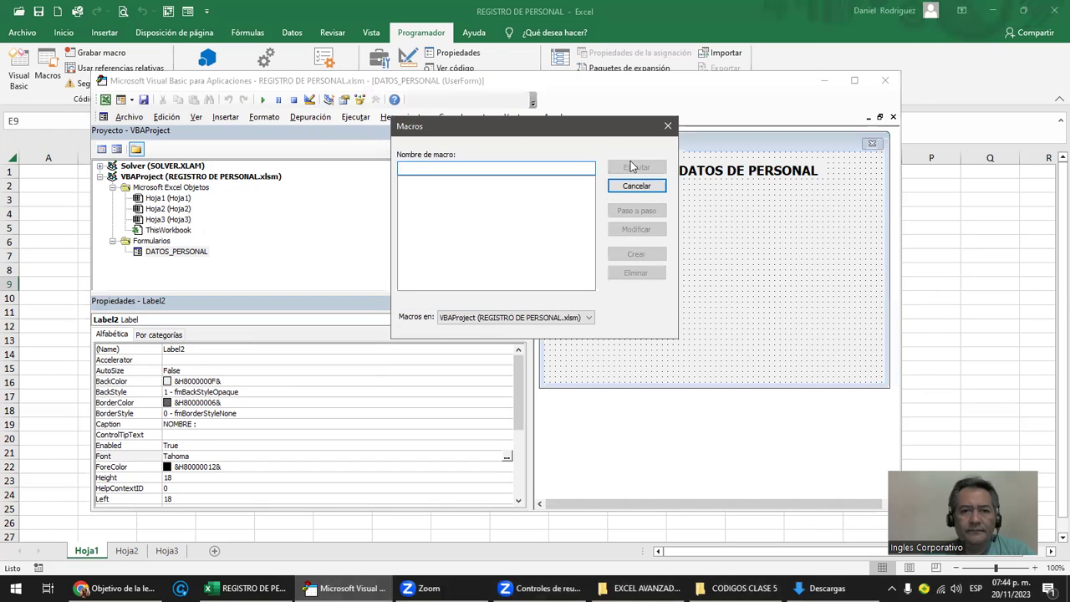
pyautogui.click(636, 185)
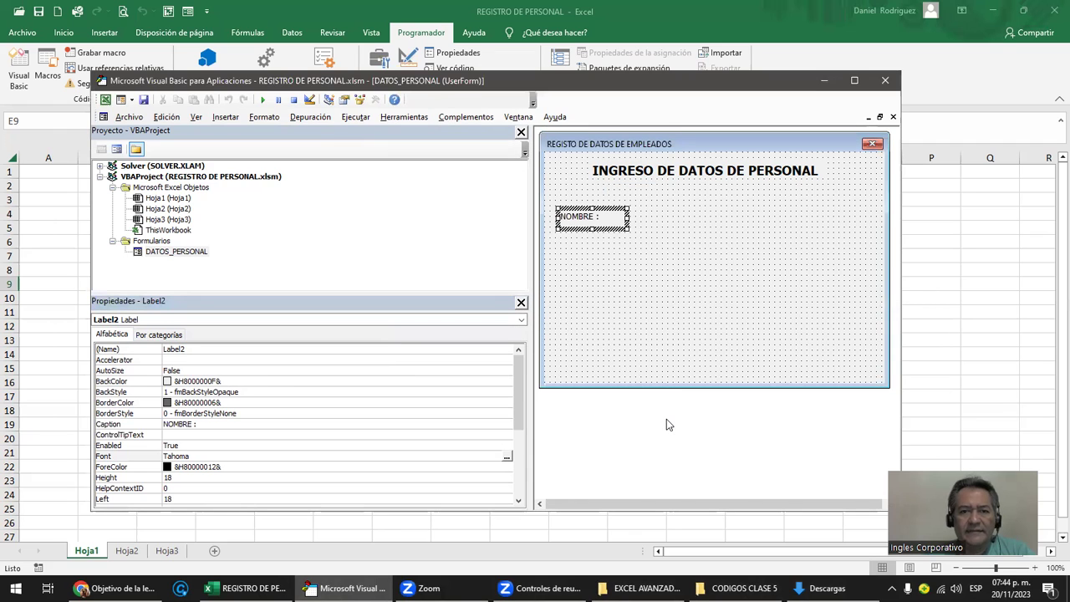
pyautogui.click(263, 100)
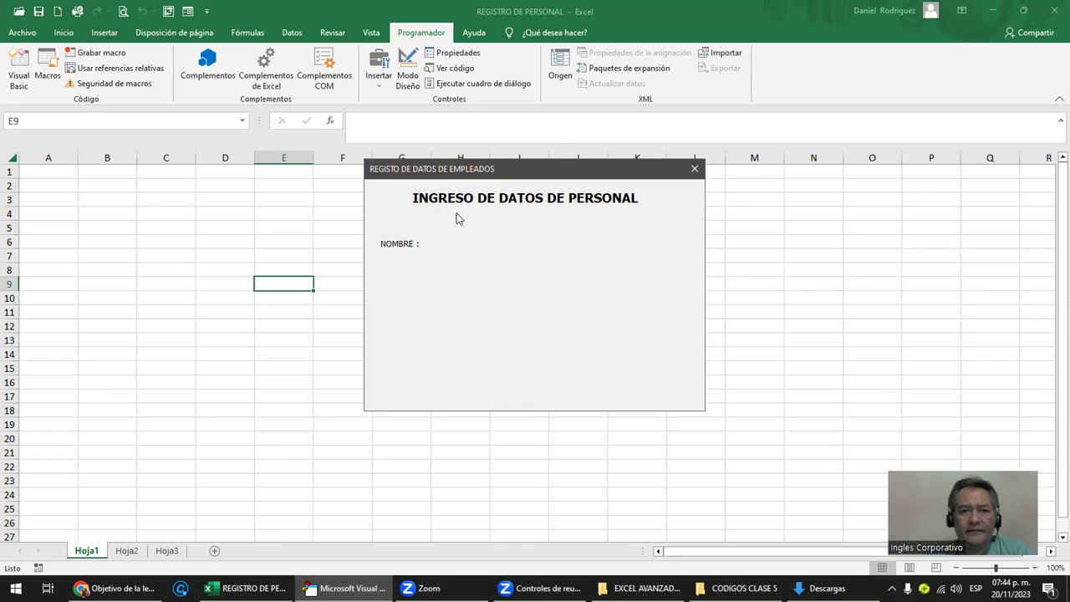
pyautogui.click(696, 170)
pyautogui.click(588, 220)
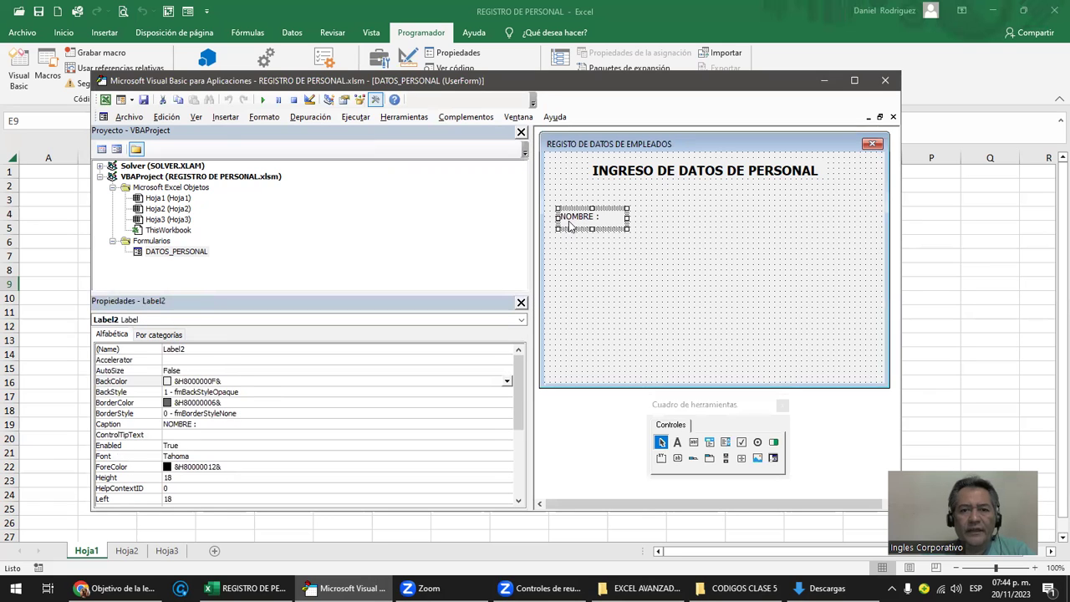
# - Test-run the form, then set the NOMBRE : label's font to Tahoma size 12
pyautogui.click(263, 99)
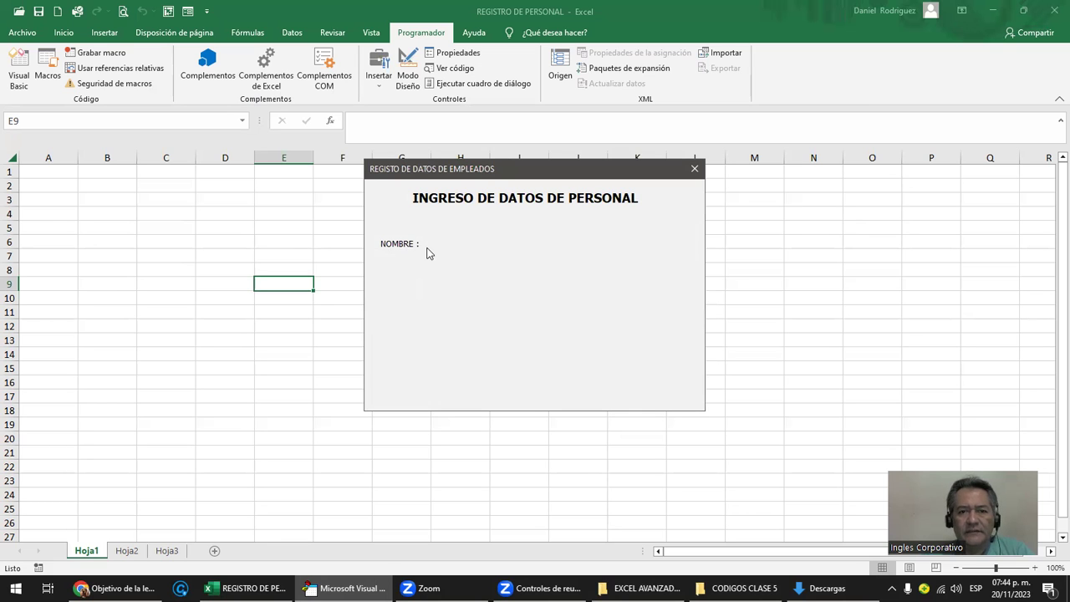
pyautogui.click(694, 169)
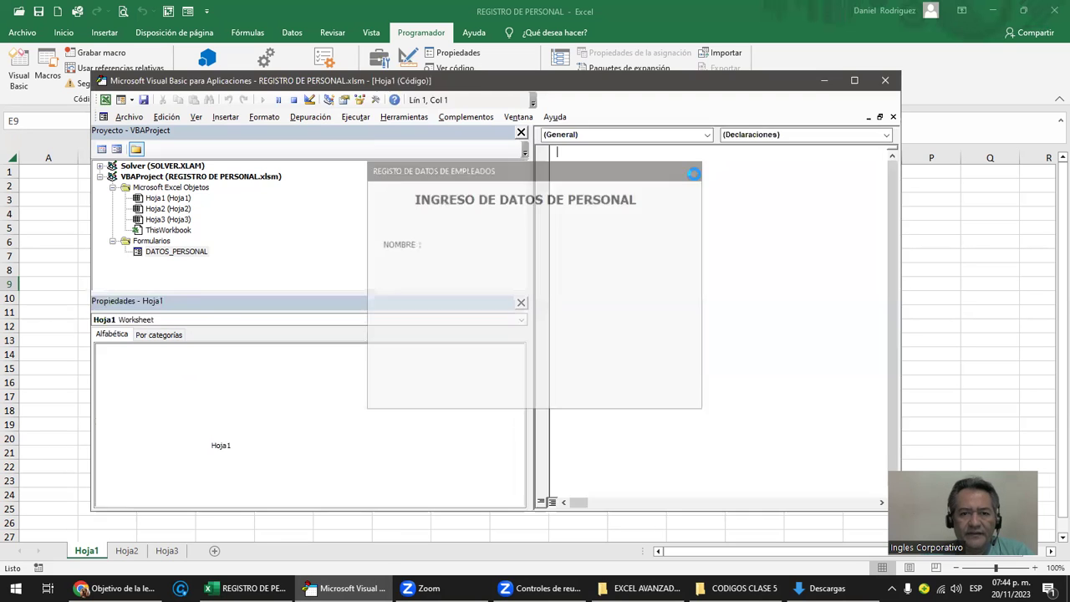
pyautogui.click(583, 224)
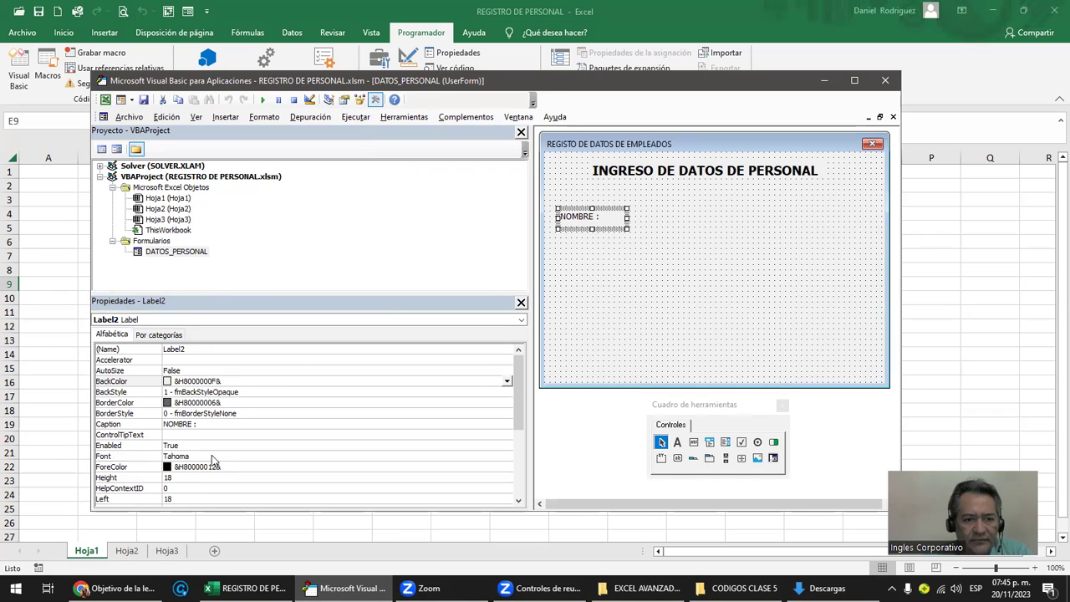
pyautogui.click(489, 459)
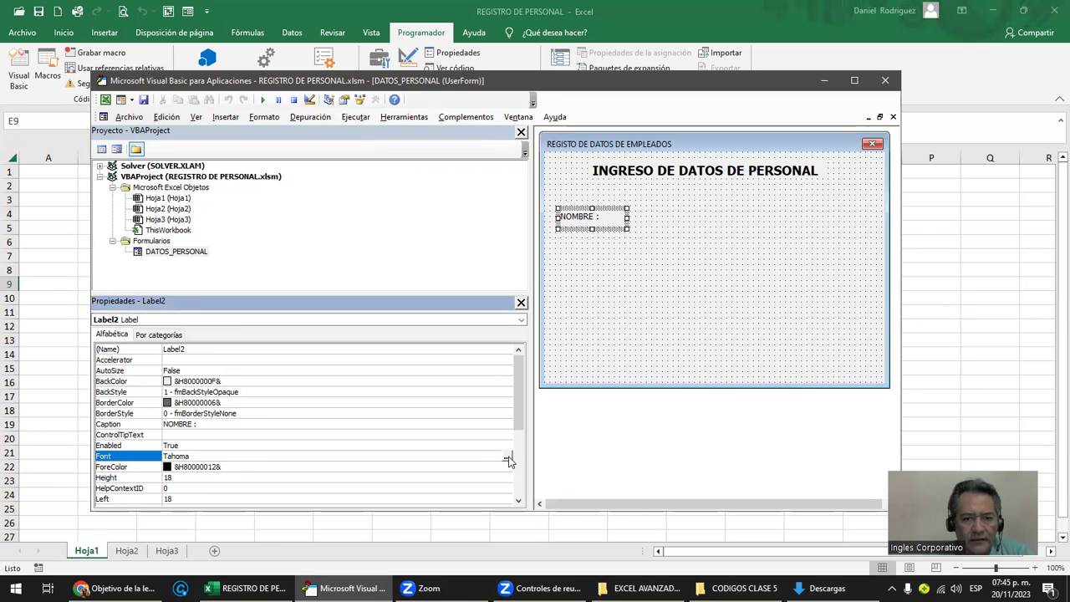
pyautogui.click(506, 456)
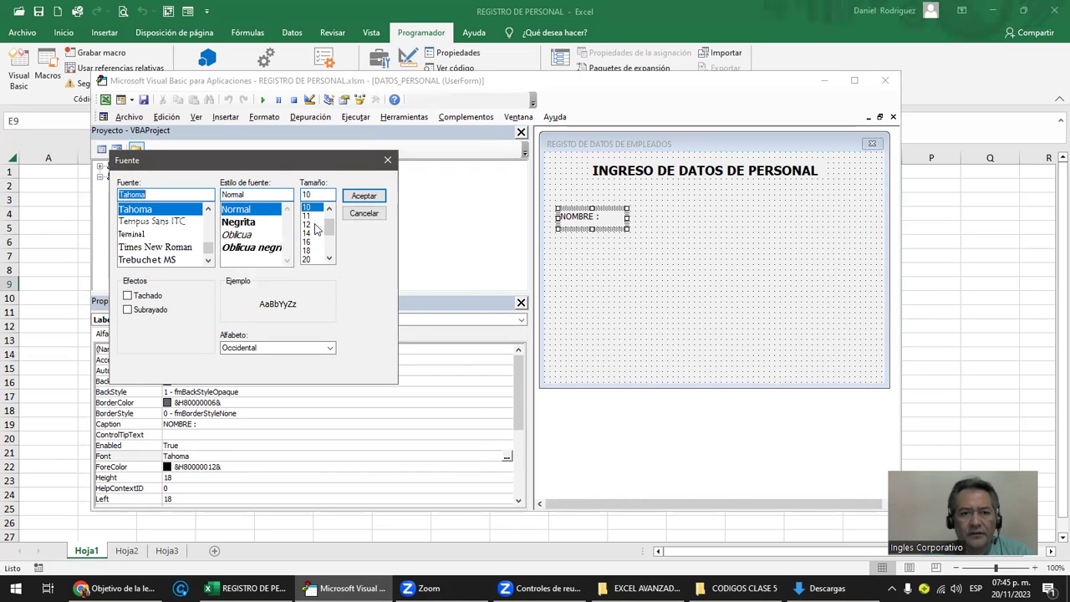
pyautogui.click(309, 224)
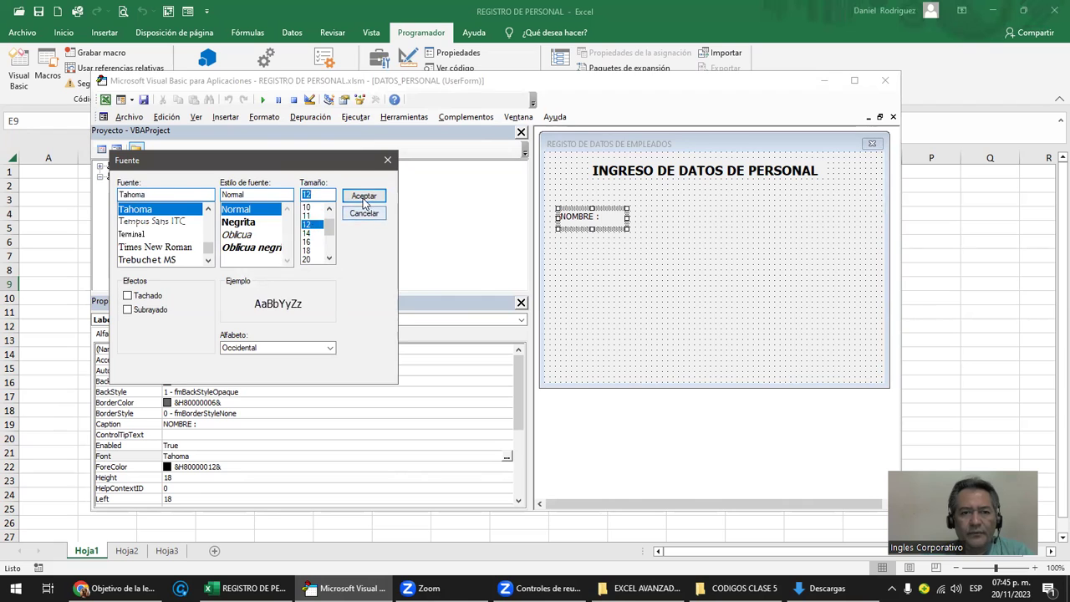
pyautogui.click(364, 196)
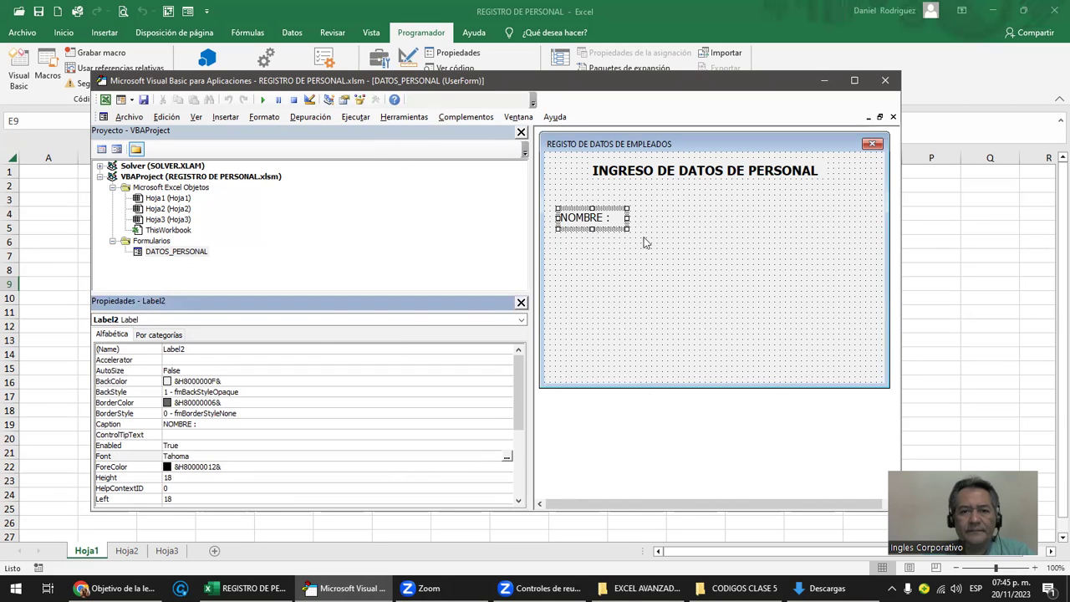
# - Attempt to run the form again, dismiss the macro list, and select the whole form
pyautogui.click(261, 99)
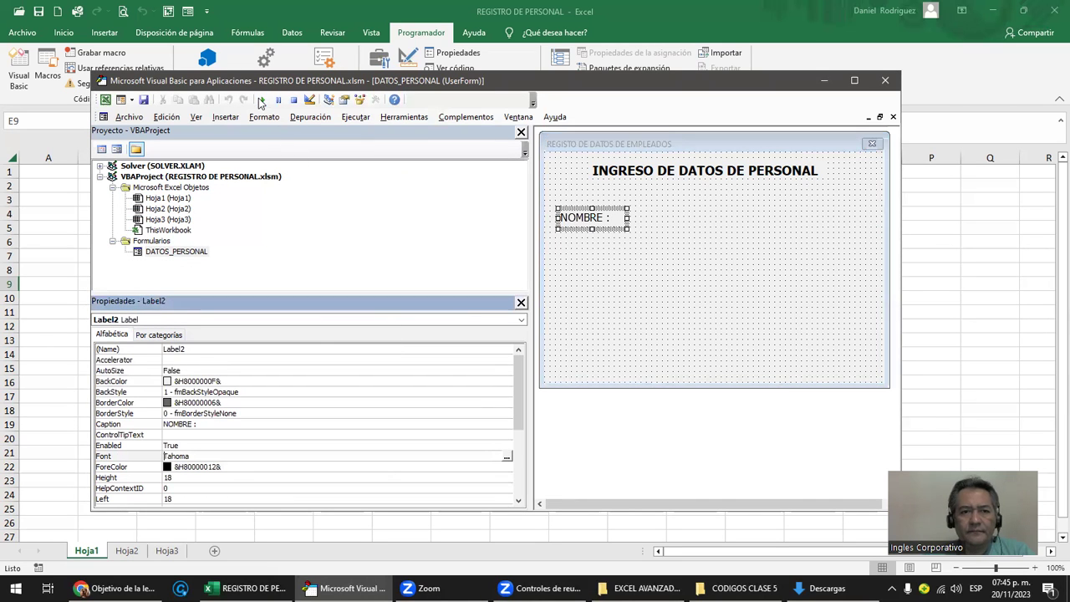
pyautogui.click(637, 185)
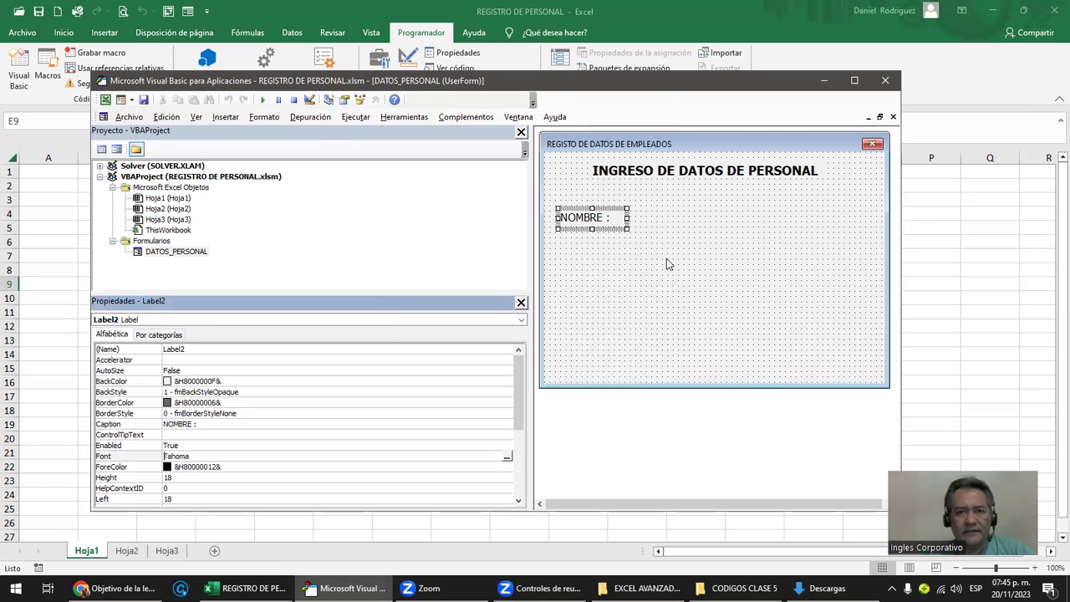
pyautogui.click(622, 277)
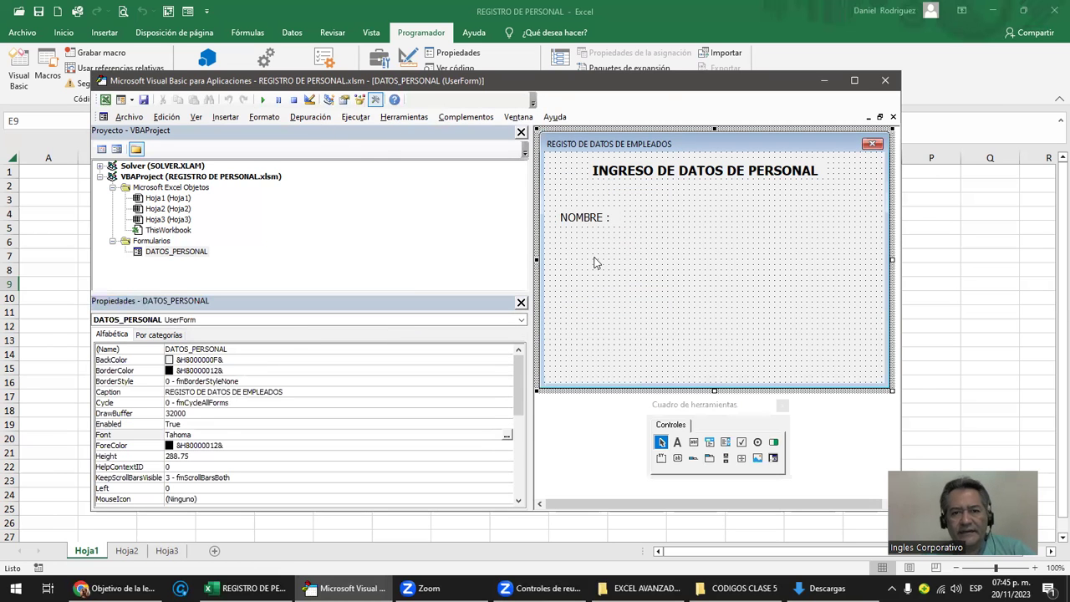
pyautogui.click(263, 100)
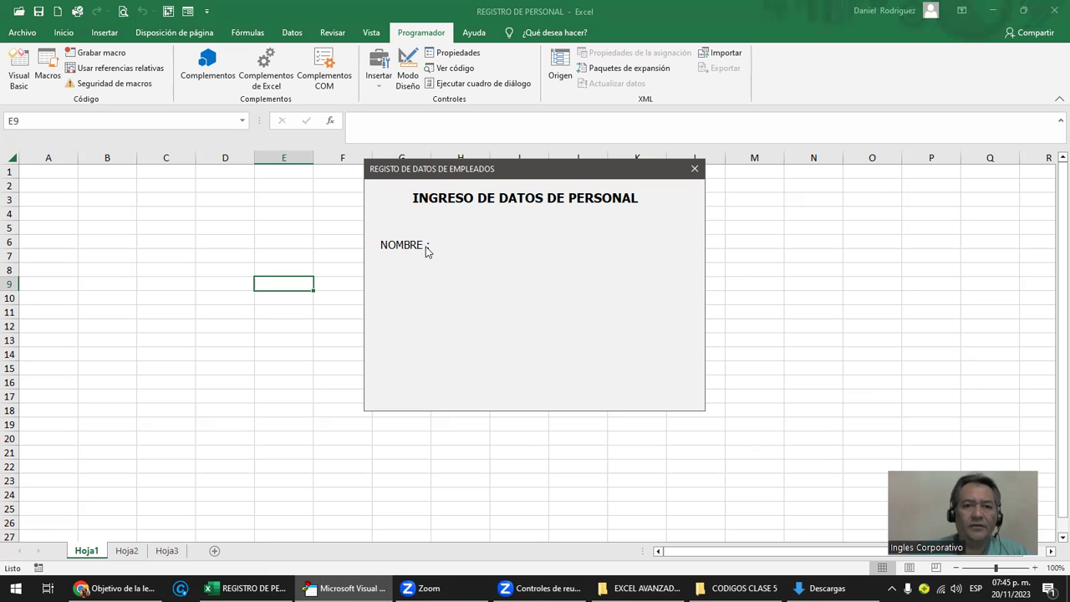
pyautogui.click(694, 168)
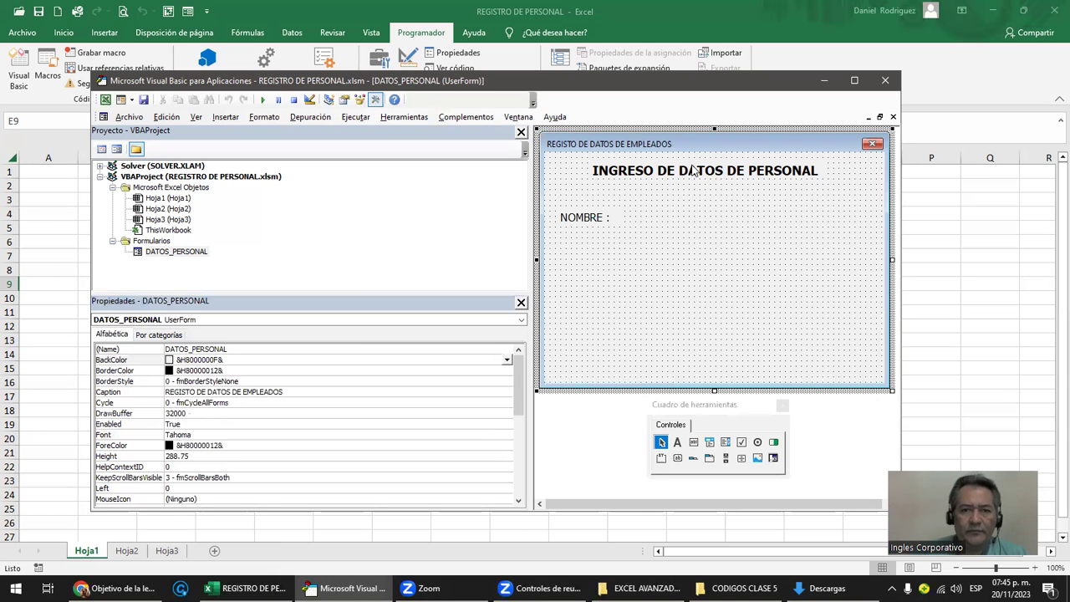
pyautogui.click(589, 223)
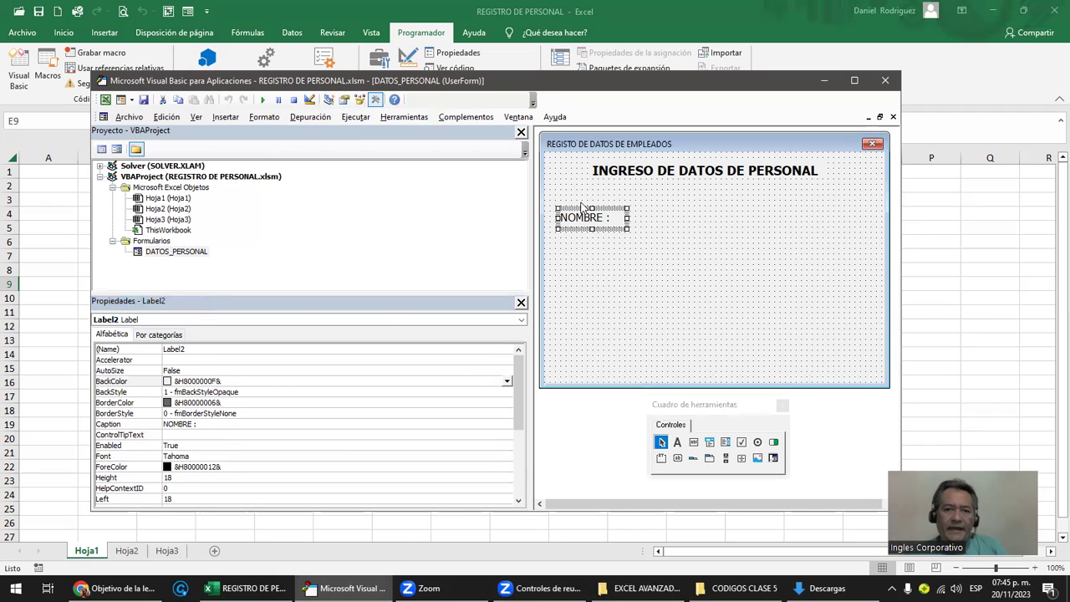
# - Copy the NOMBRE : label, paste it as Label3, and place it below the original
pyautogui.rightClick(569, 207)
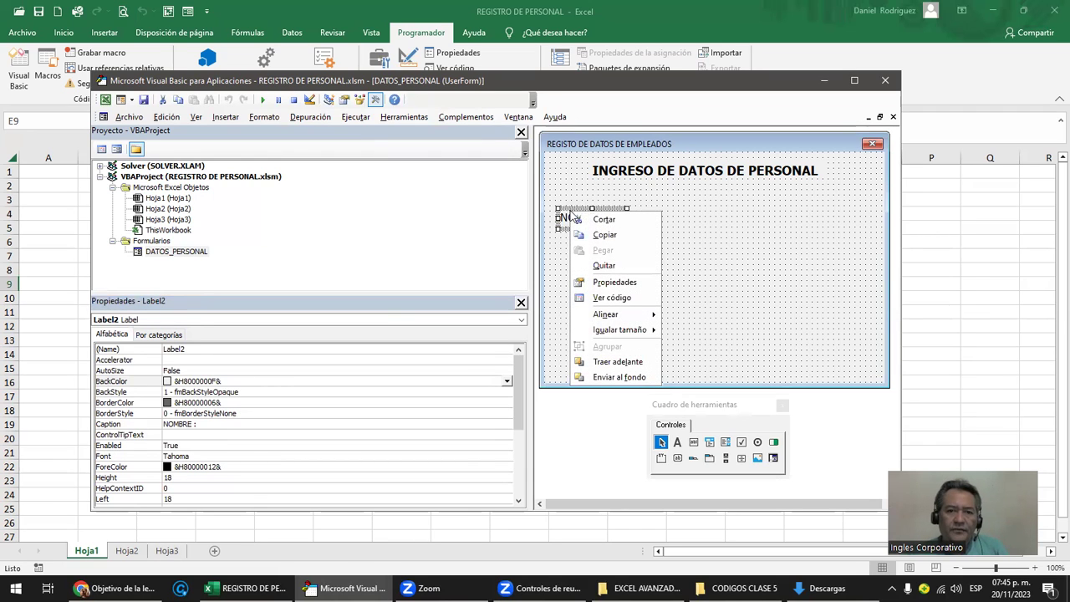
pyautogui.click(623, 238)
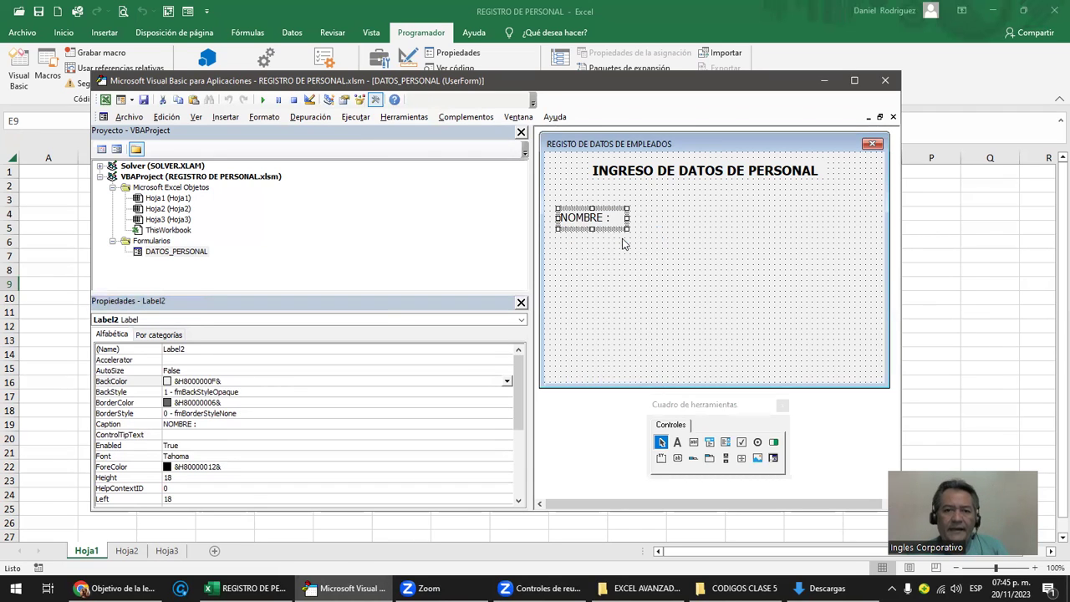
pyautogui.rightClick(564, 284)
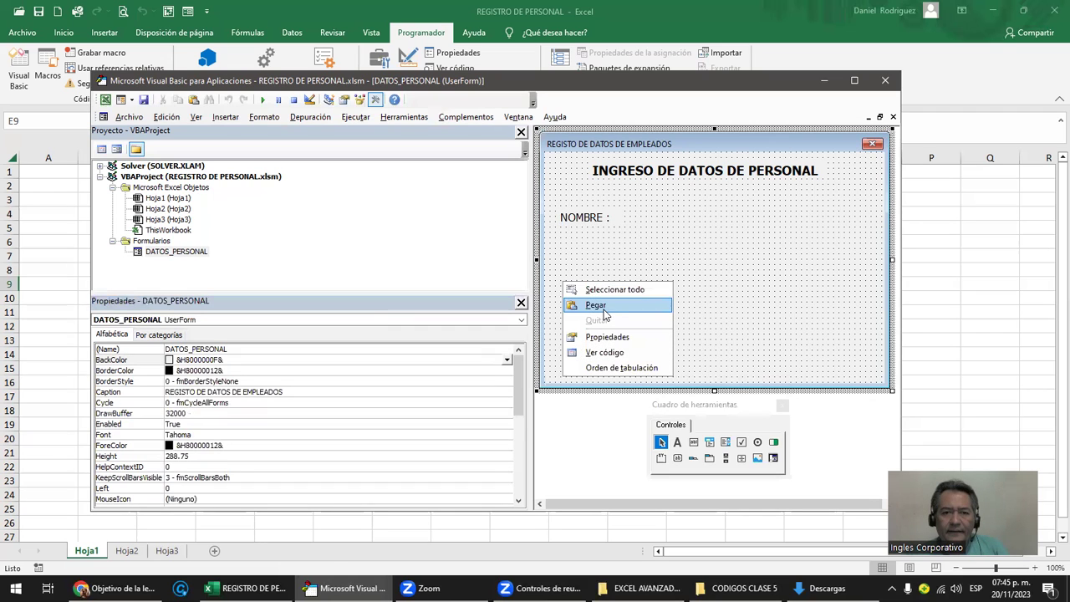
pyautogui.click(604, 306)
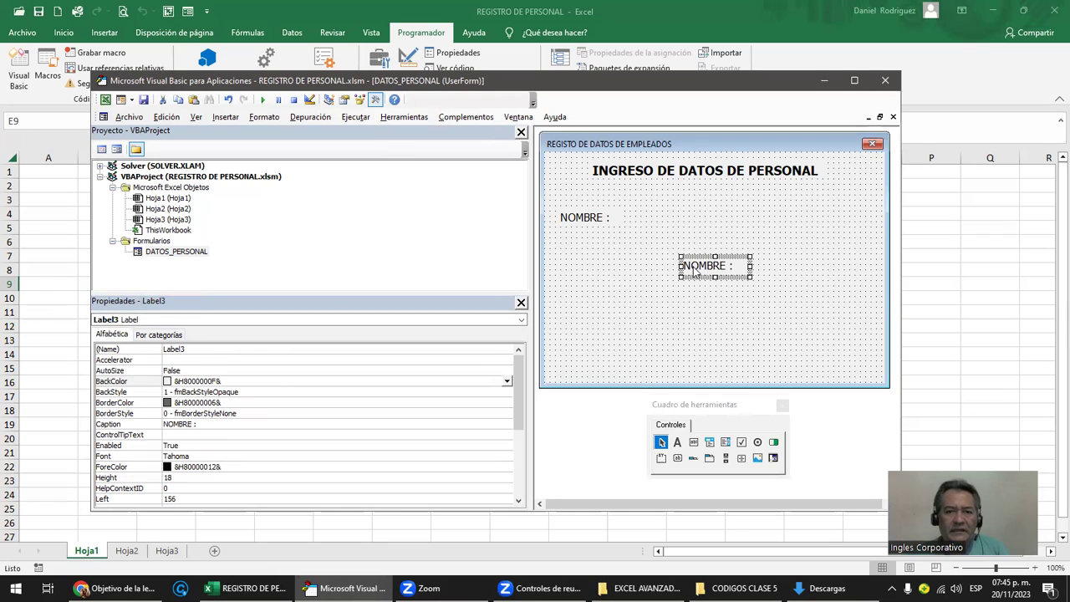
pyautogui.moveTo(678, 265); pyautogui.dragTo(575, 259)
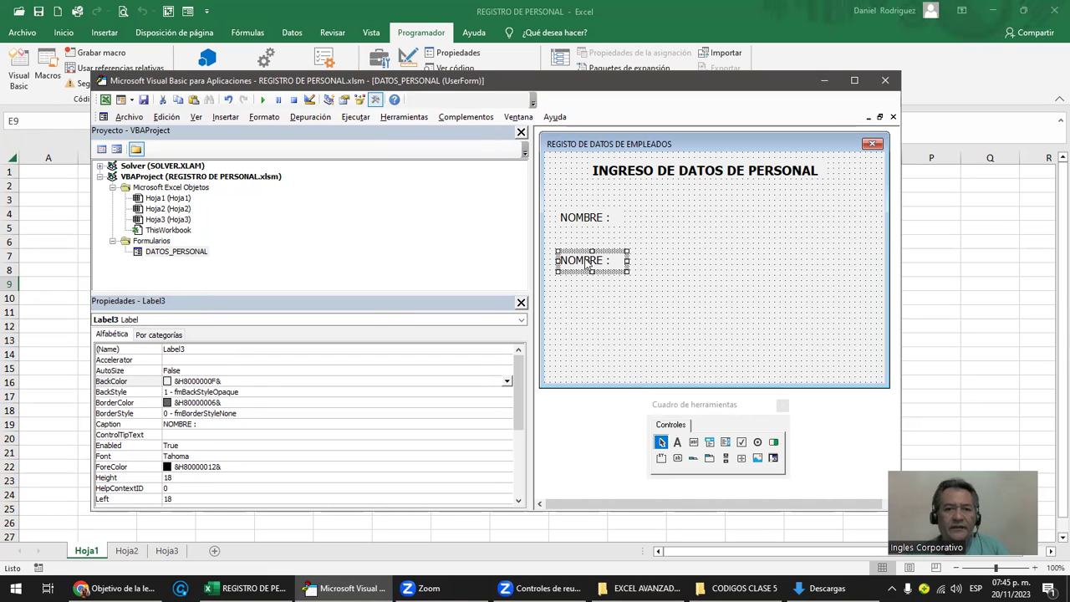
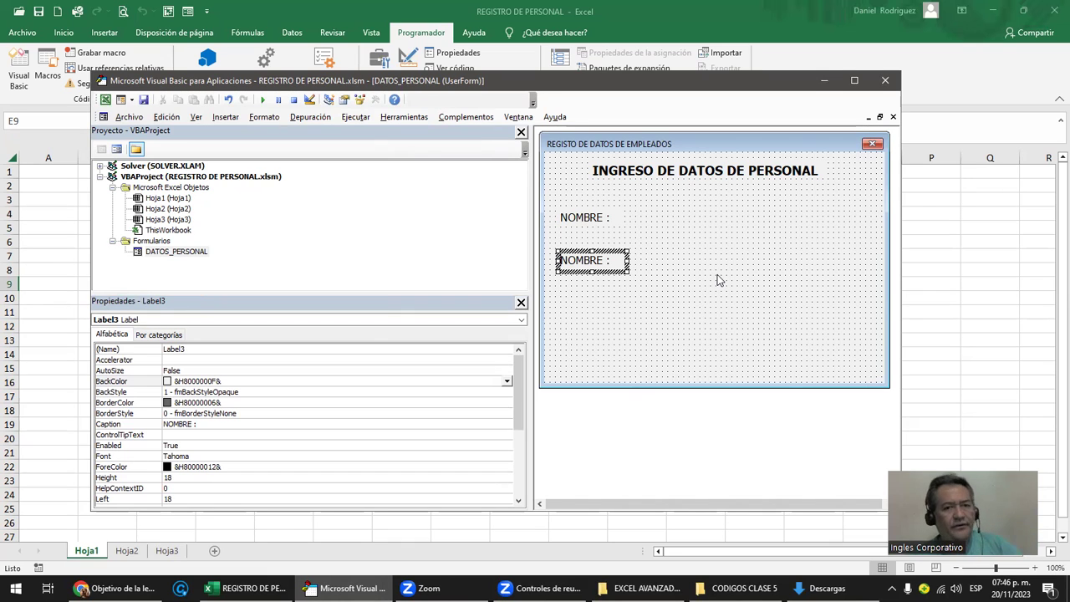
# - Caption the second label TELEFONO, then copy and paste it onto the form
pyautogui.write('TELEFONO')
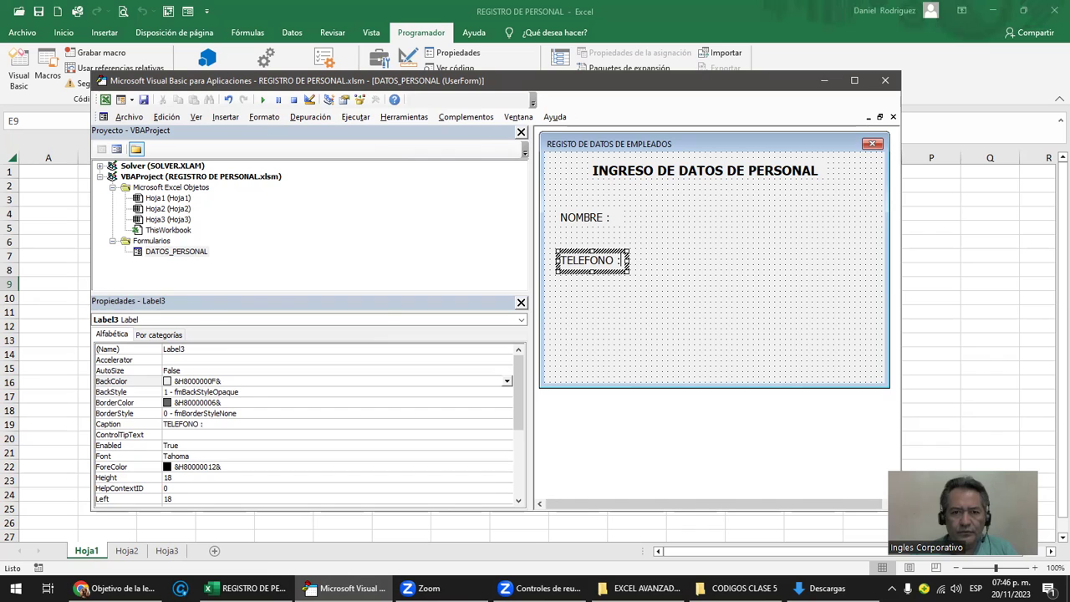
pyautogui.click(639, 326)
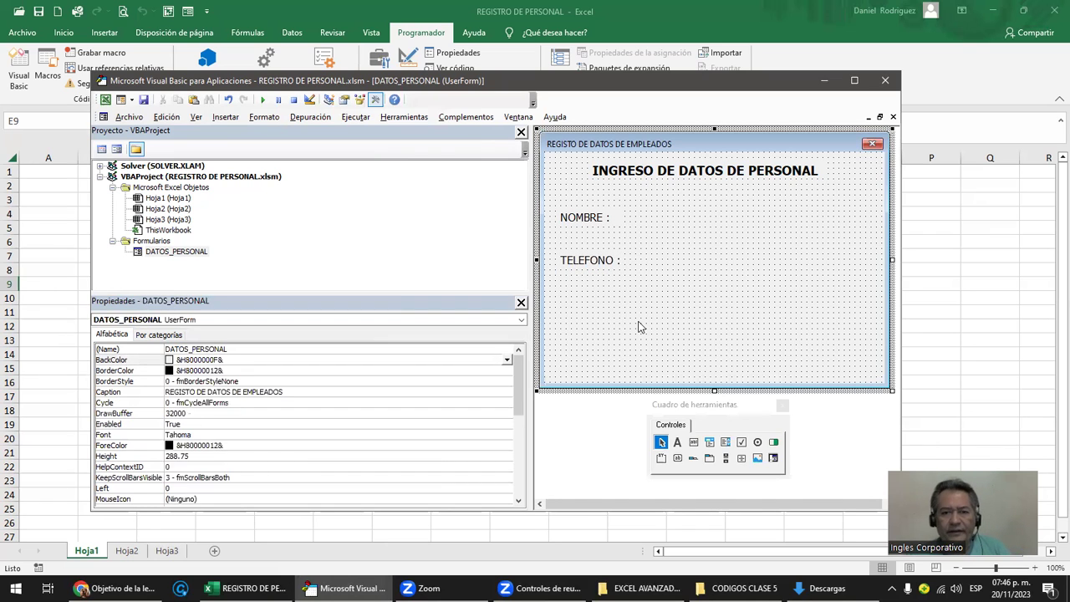
pyautogui.click(599, 266)
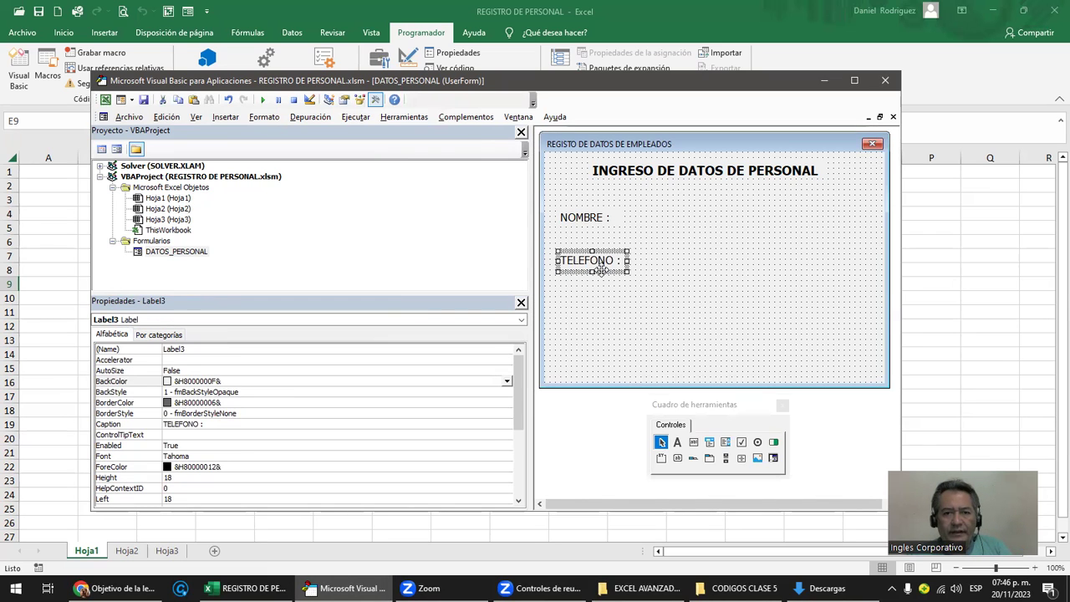
pyautogui.rightClick(599, 270)
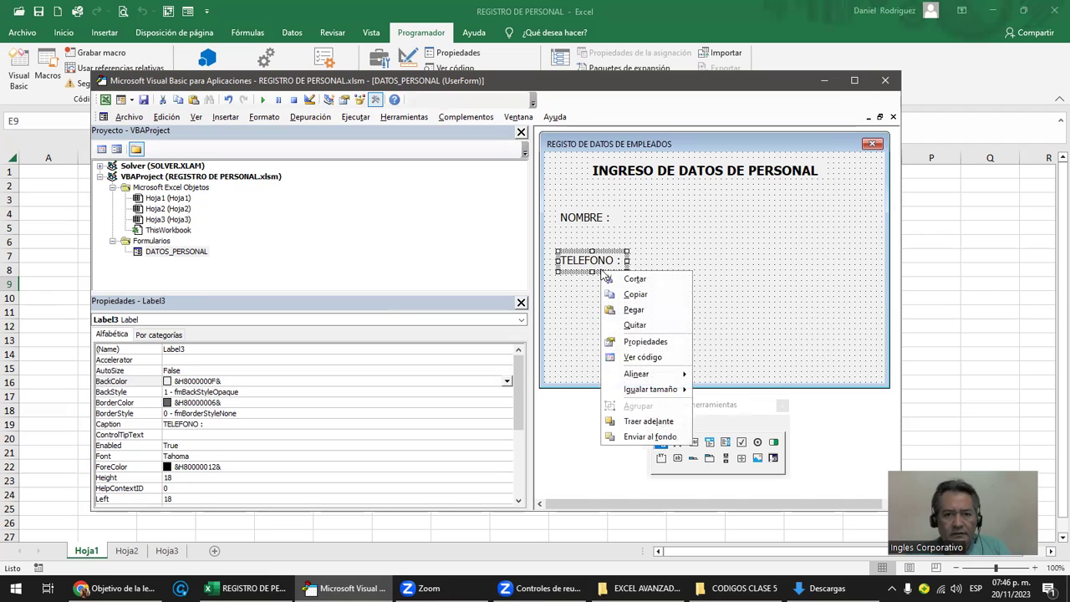
pyautogui.click(648, 295)
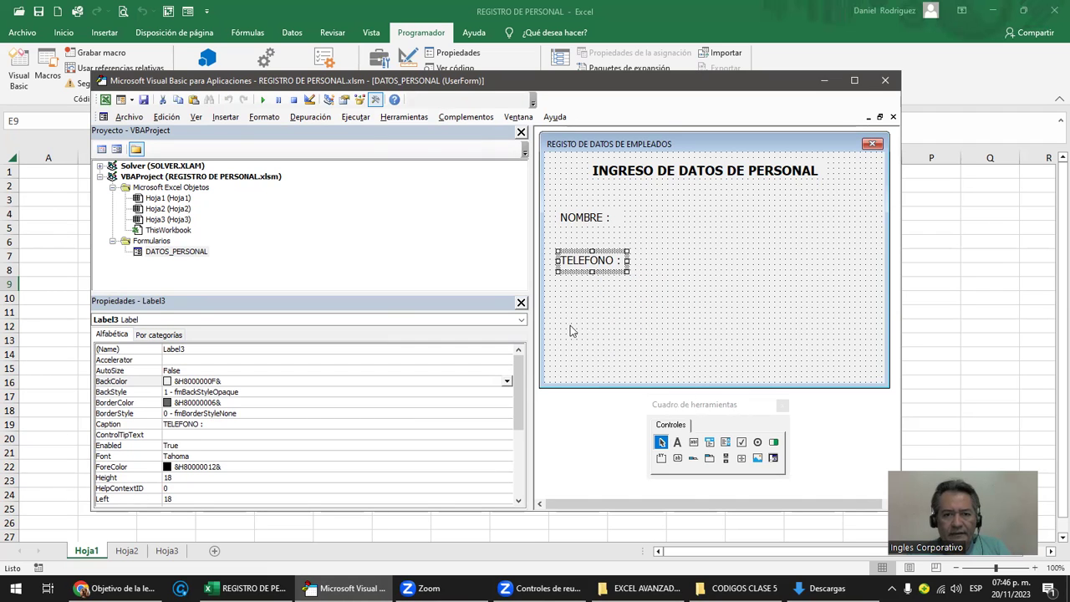
pyautogui.click(568, 325)
pyautogui.rightClick(567, 324)
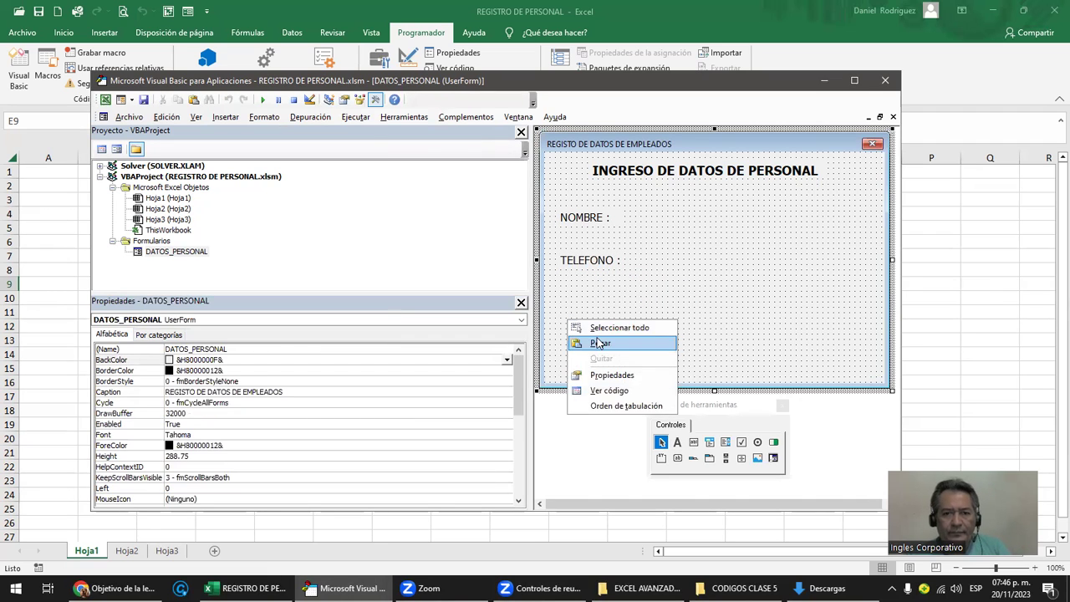
pyautogui.click(598, 344)
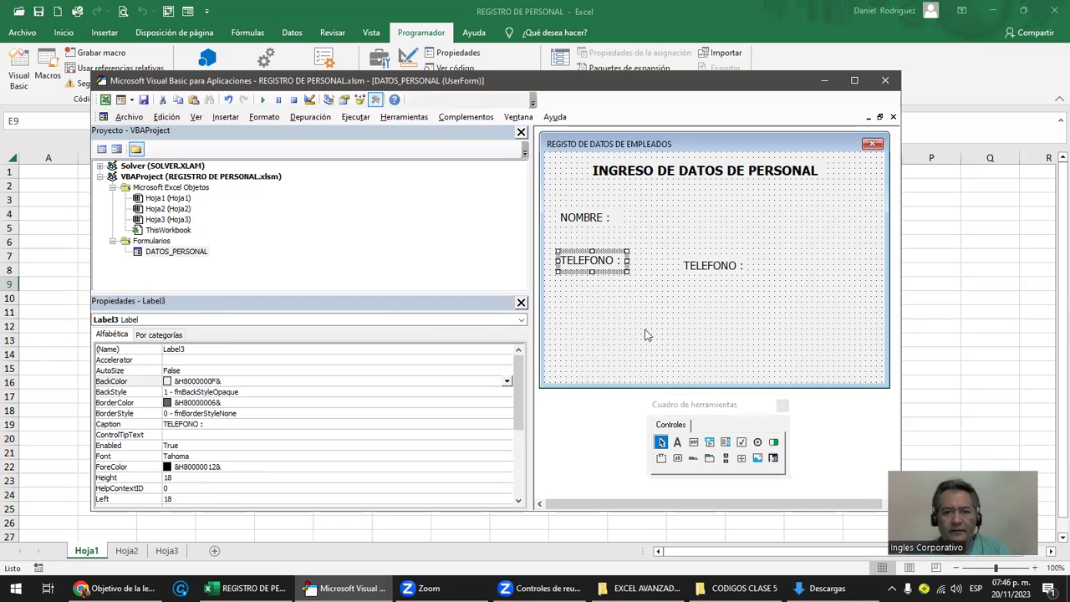
# - Move the copied label under TELEFONO and change its caption to EMAIL
pyautogui.click(695, 270)
pyautogui.moveTo(699, 285); pyautogui.dragTo(574, 322)
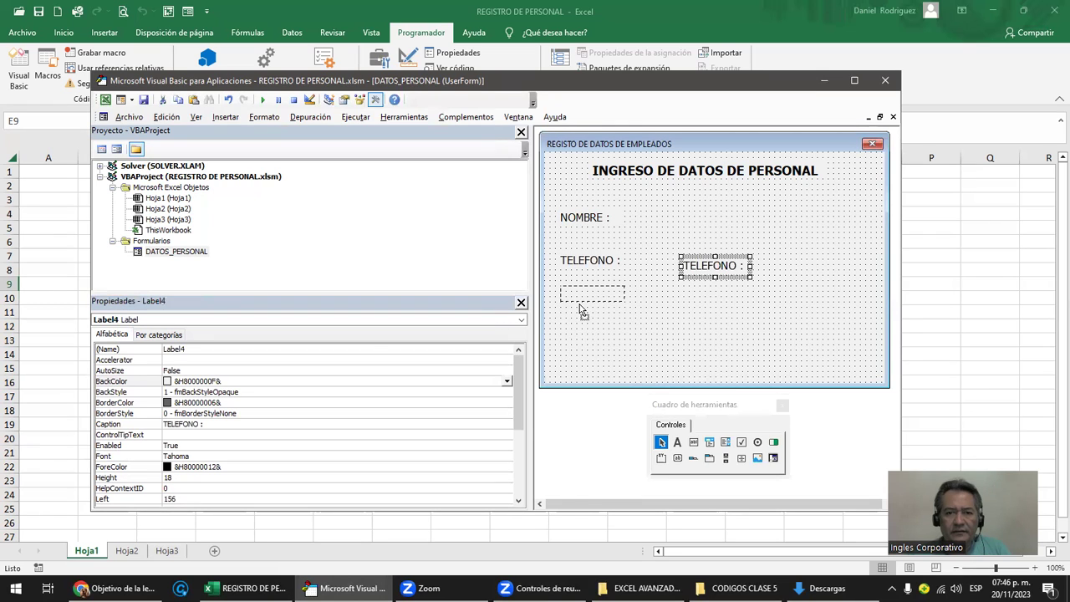
pyautogui.moveTo(579, 308); pyautogui.dragTo(579, 308)
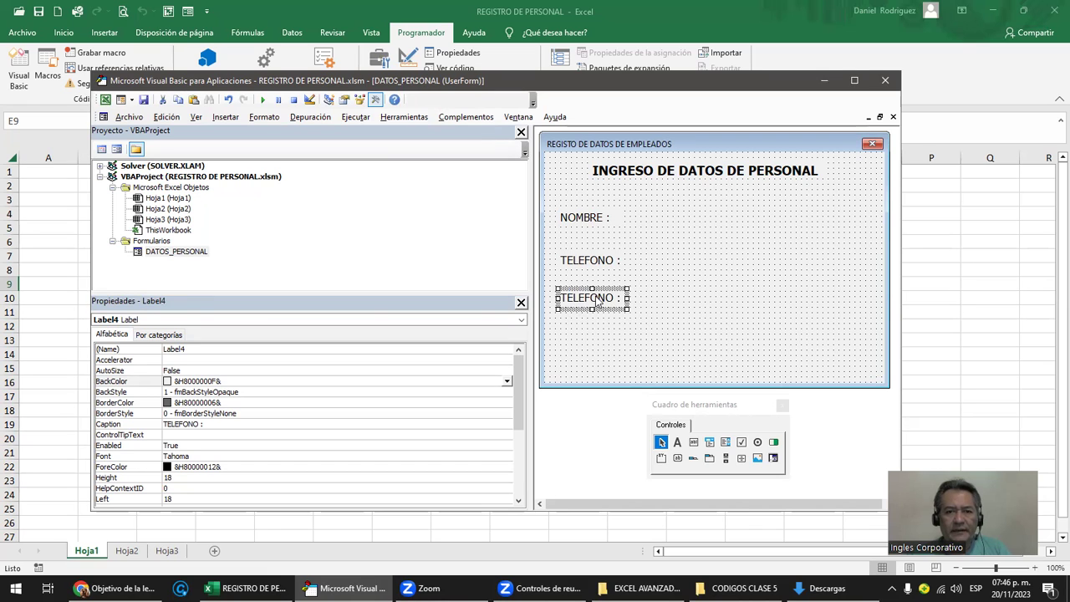
pyautogui.click(596, 307)
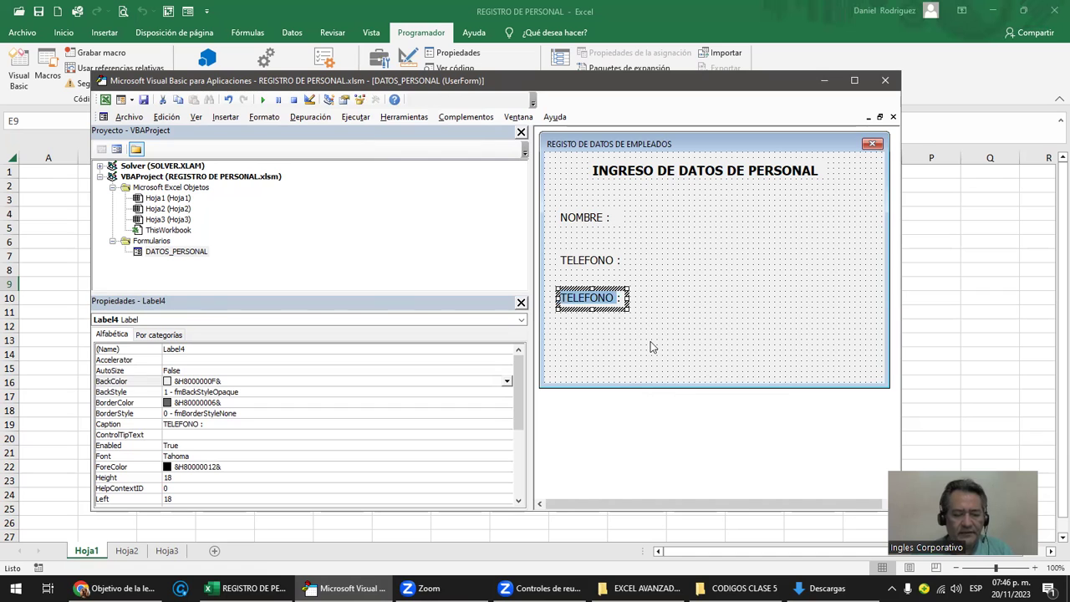
pyautogui.write('EMAIL')
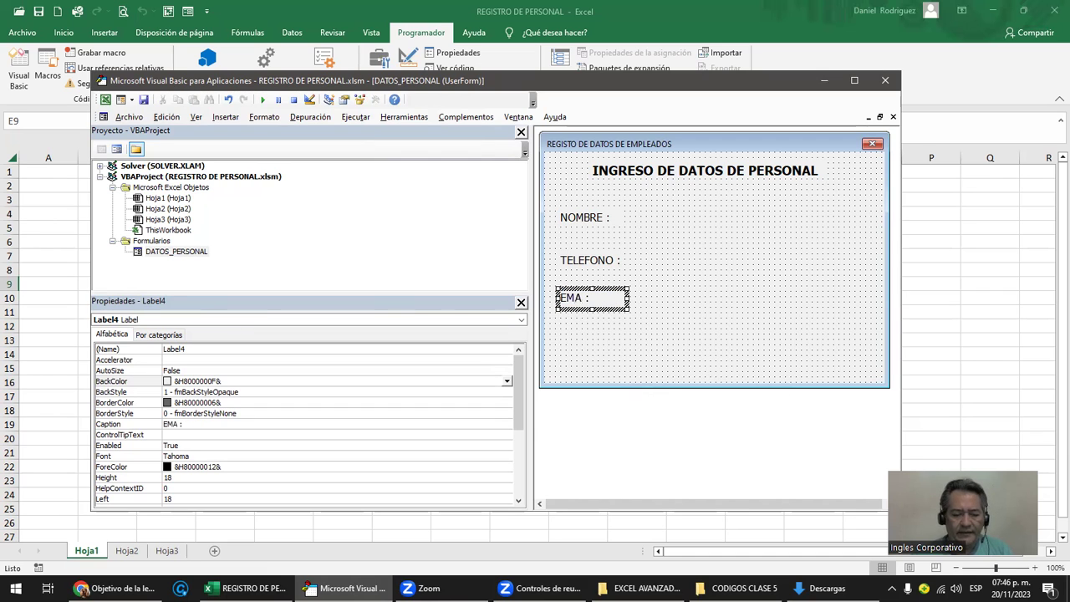
pyautogui.click(708, 330)
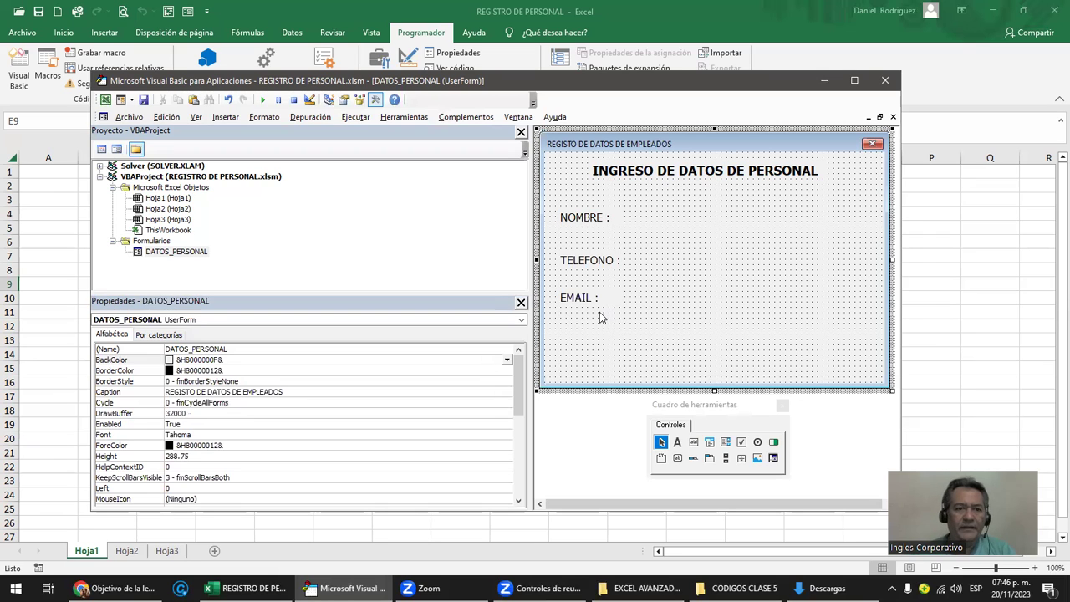
pyautogui.click(569, 220)
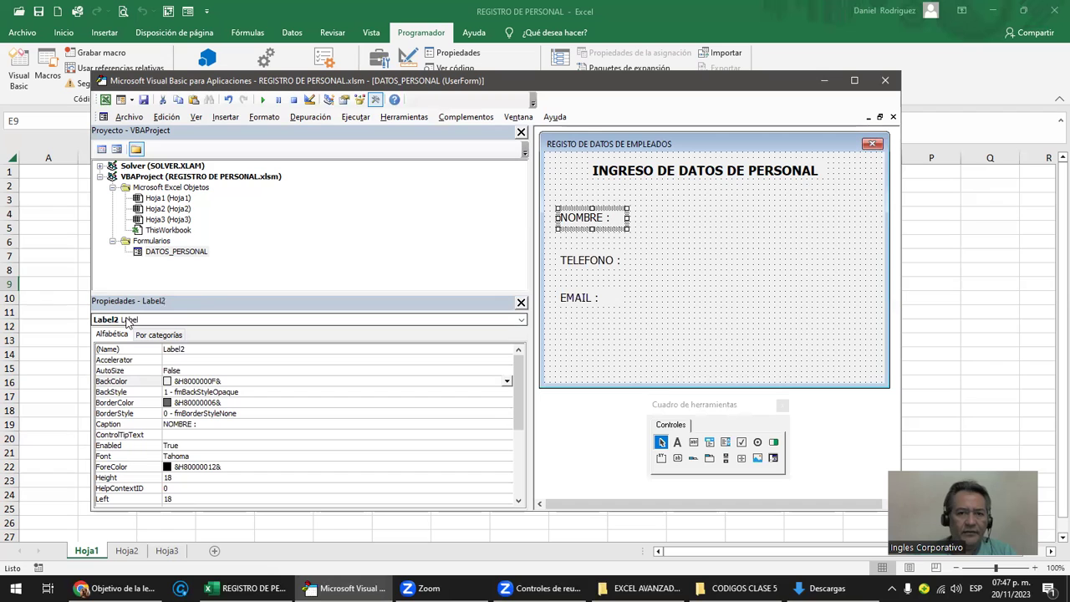
pyautogui.click(652, 171)
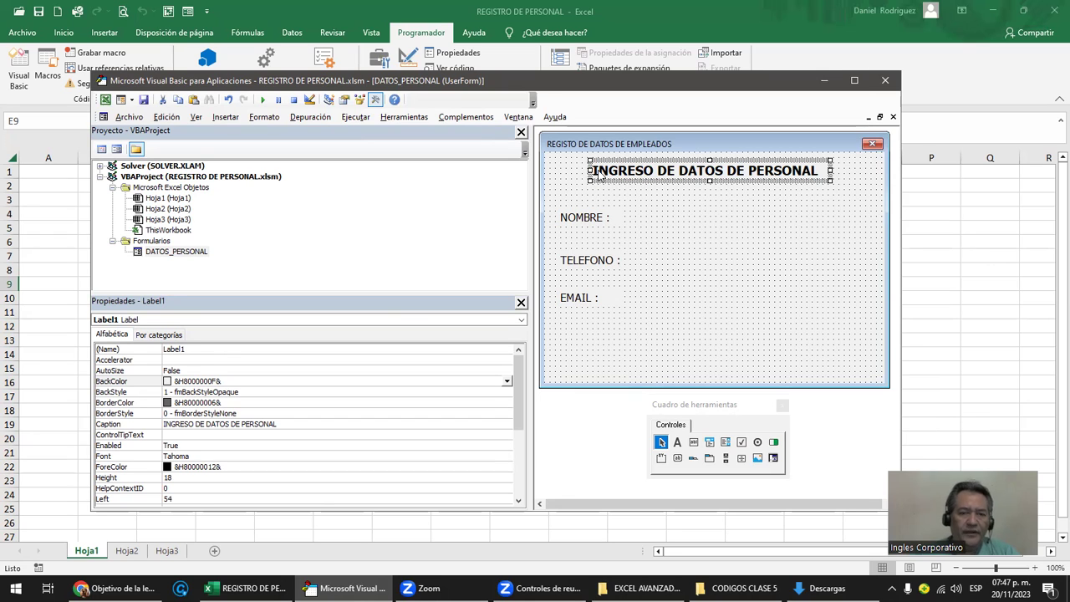
pyautogui.click(577, 225)
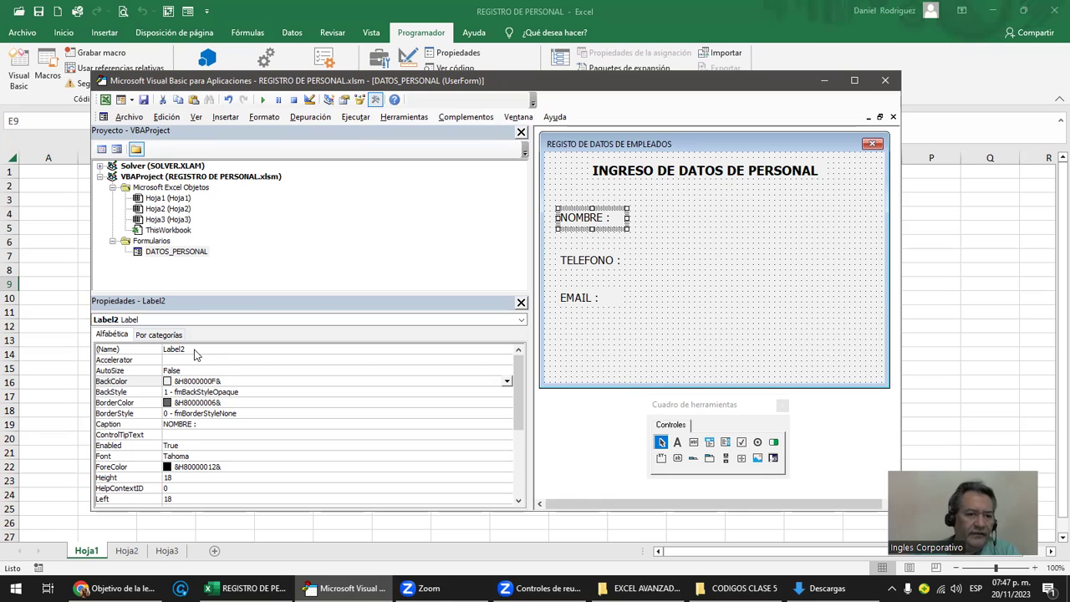
pyautogui.click(201, 425)
pyautogui.click(196, 423)
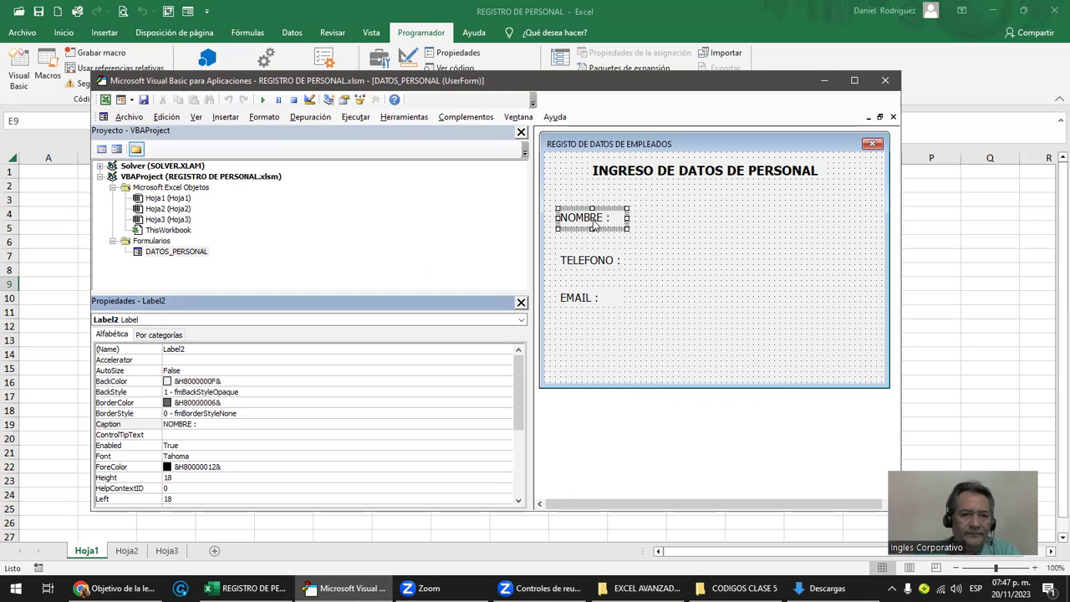
pyautogui.click(587, 265)
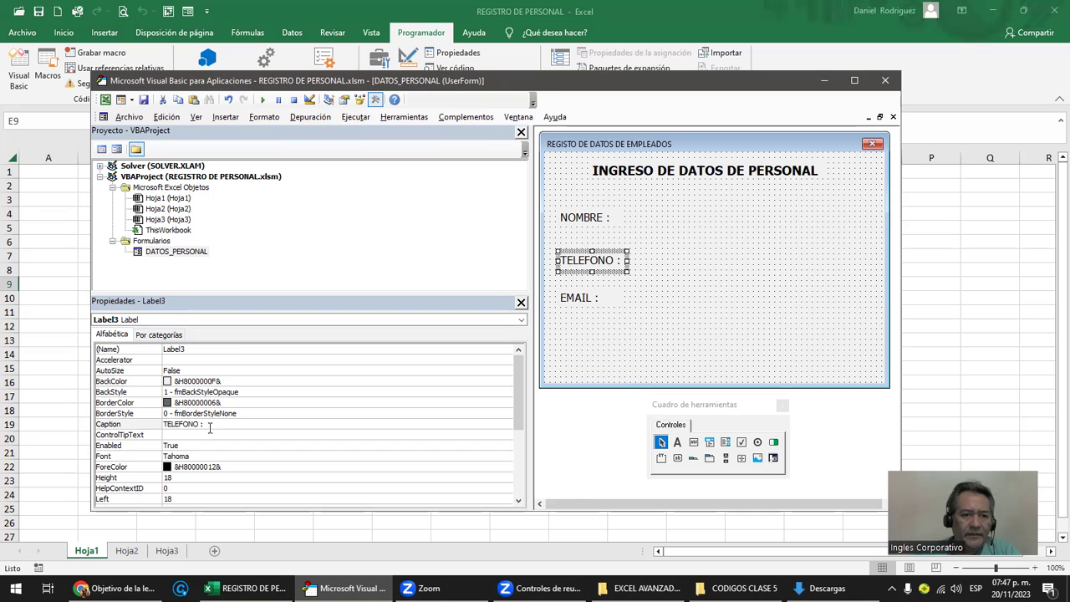
pyautogui.click(588, 304)
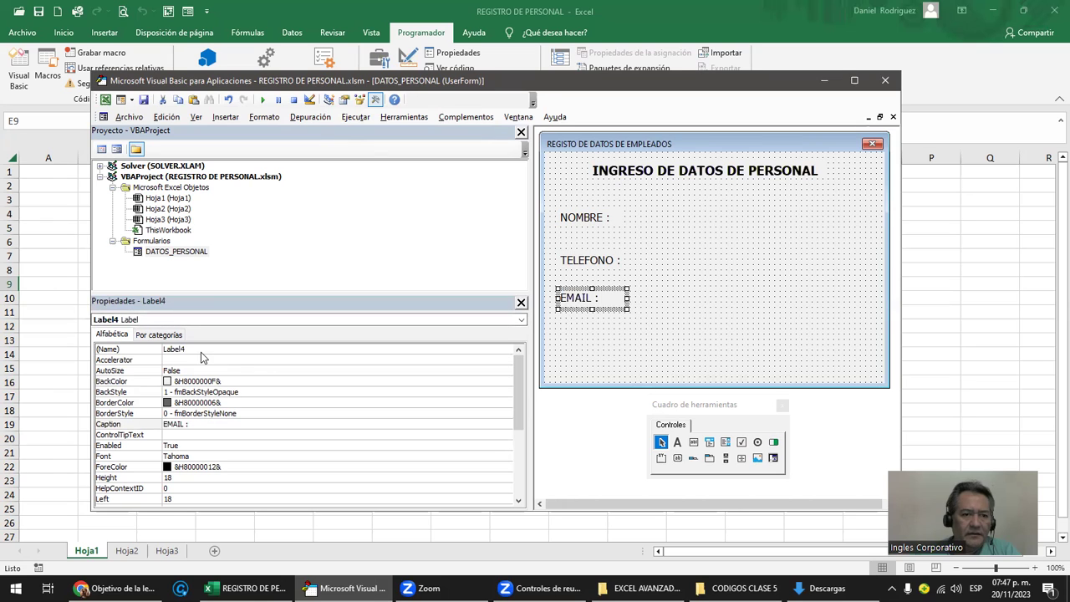
pyautogui.click(193, 425)
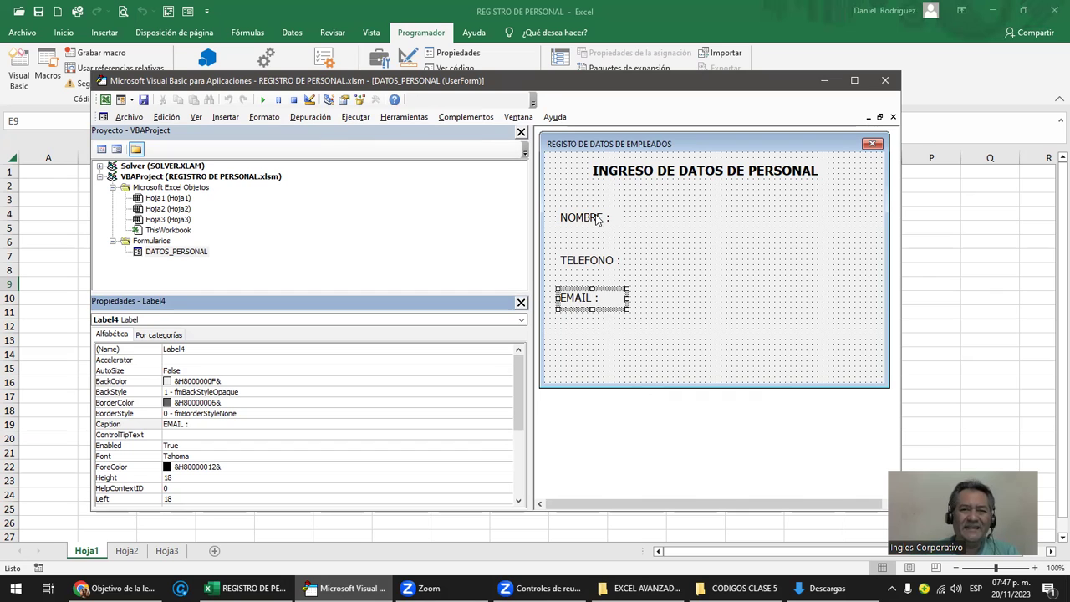
pyautogui.click(642, 173)
pyautogui.click(591, 209)
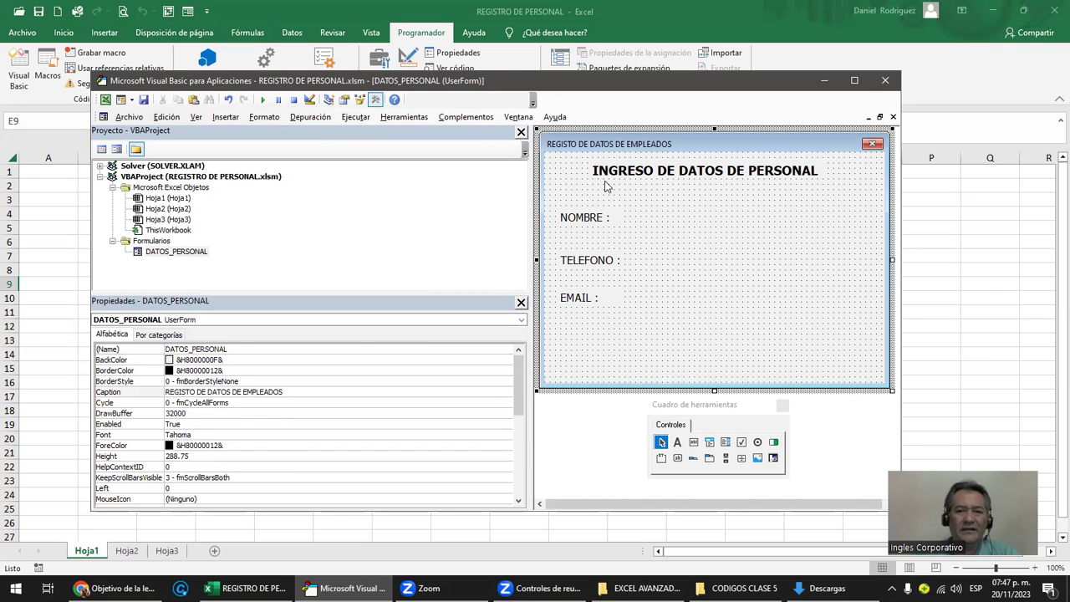
pyautogui.moveTo(649, 214); pyautogui.dragTo(786, 245)
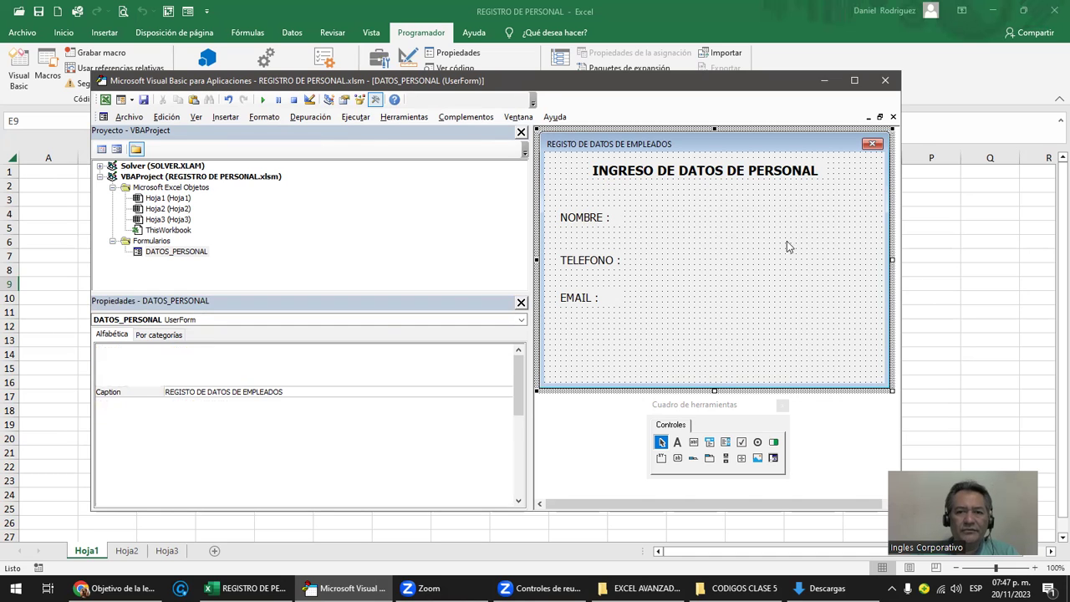
pyautogui.moveTo(562, 203); pyautogui.dragTo(614, 227)
pyautogui.moveTo(655, 199)
pyautogui.mouseDown()
pyautogui.moveTo(677, 240)
pyautogui.moveTo(838, 240)
pyautogui.mouseUp()
pyautogui.moveTo(674, 203); pyautogui.dragTo(839, 240)
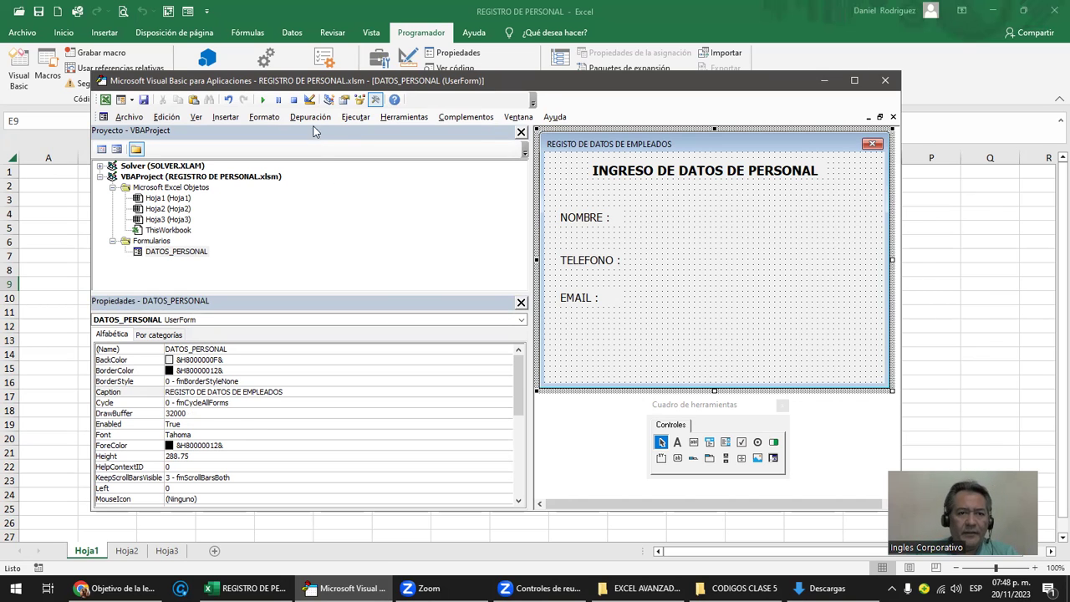
# - Run DATOS_PERSONAL over Hoja1, reposition and close it, then close the VBA editor
pyautogui.click(264, 103)
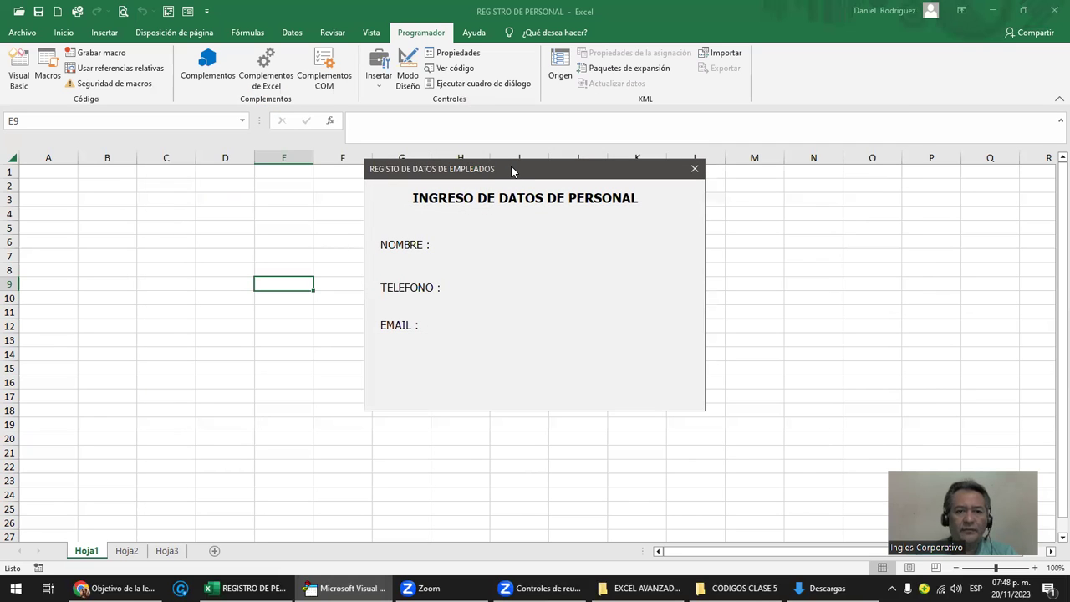
pyautogui.moveTo(511, 170); pyautogui.dragTo(474, 196)
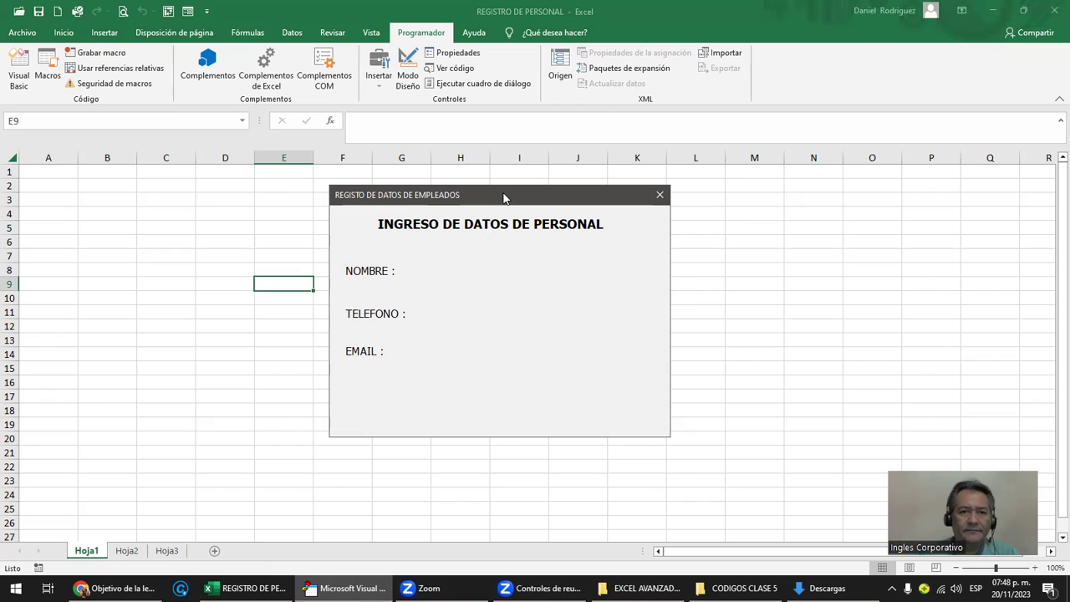
pyautogui.moveTo(504, 197); pyautogui.dragTo(487, 194)
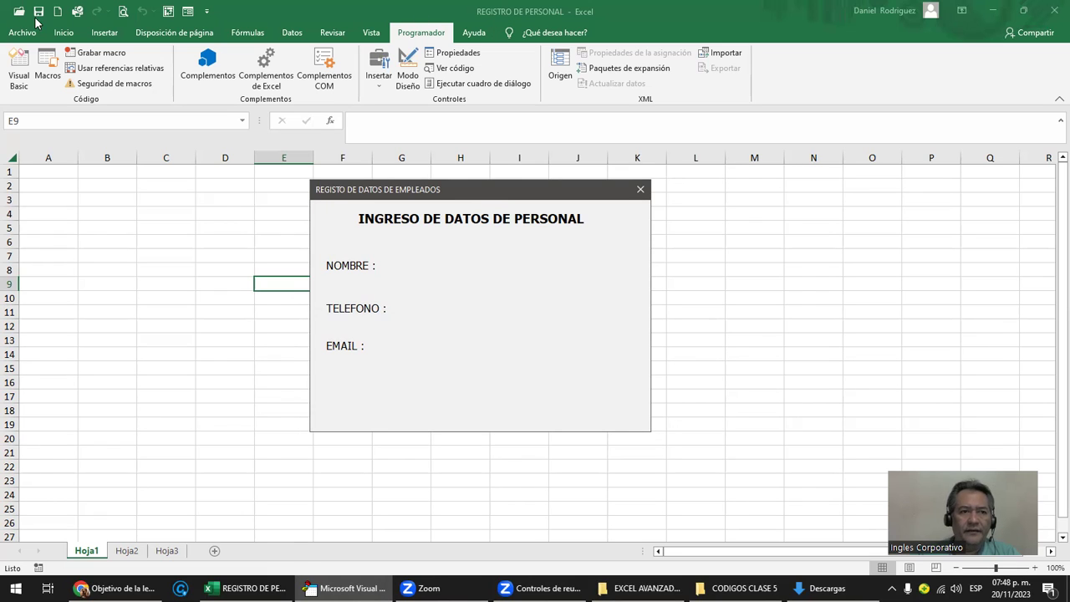
pyautogui.click(641, 189)
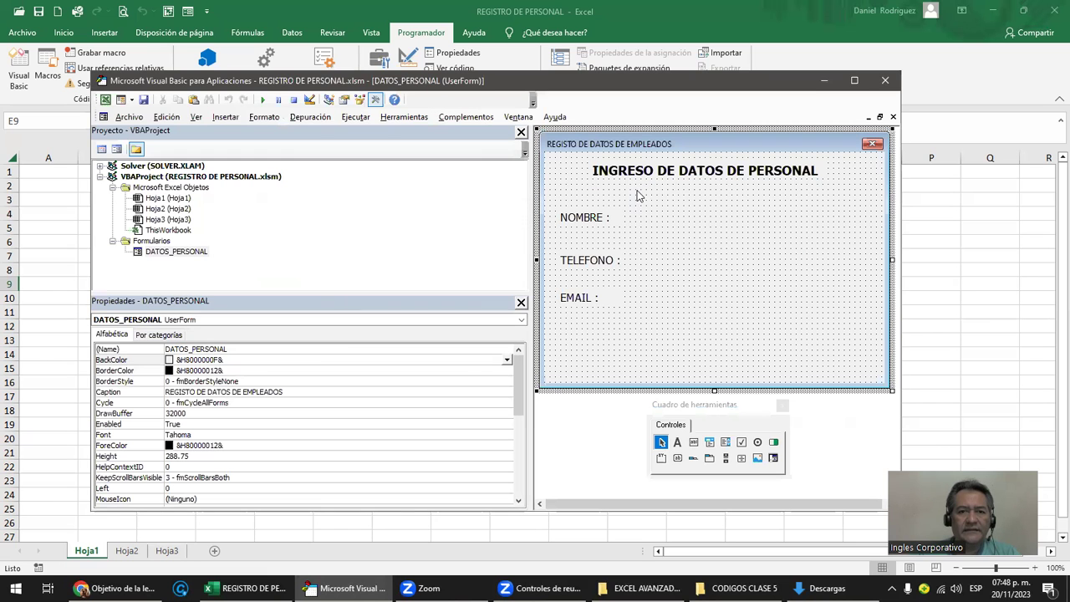
pyautogui.click(887, 81)
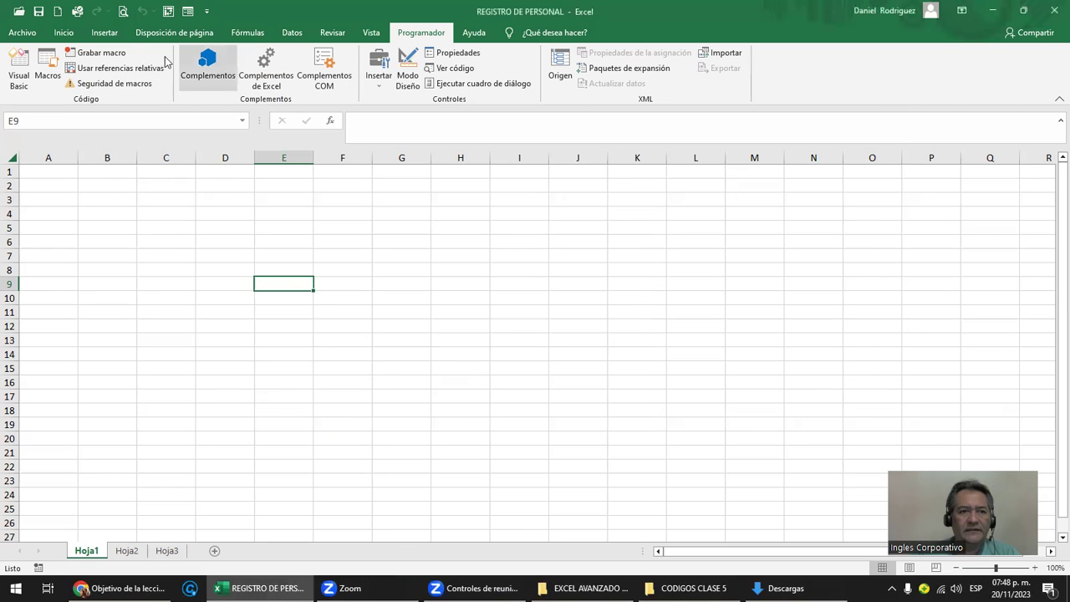
# - Save the workbook, reopen the VBA editor and select DATOS_PERSONAL under Formularios
pyautogui.click(39, 11)
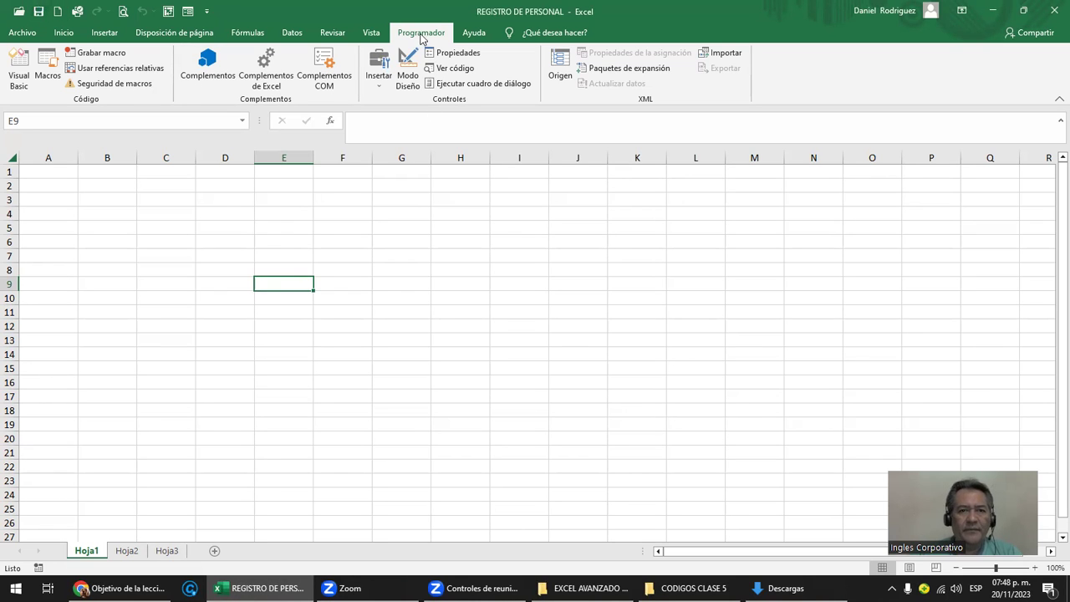
pyautogui.click(12, 76)
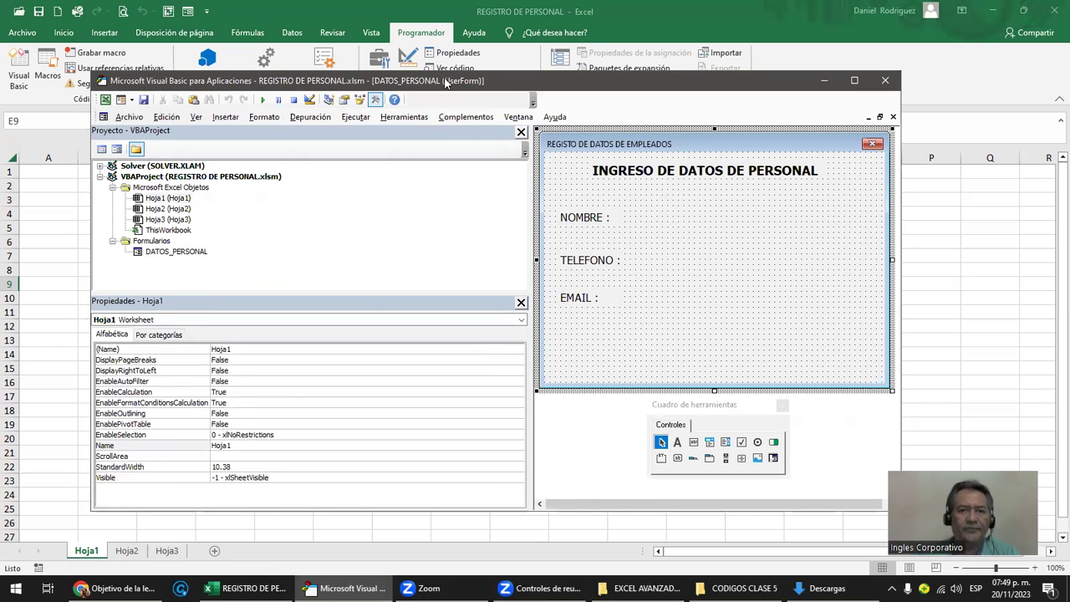
pyautogui.moveTo(445, 81); pyautogui.dragTo(492, 92)
pyautogui.click(928, 95)
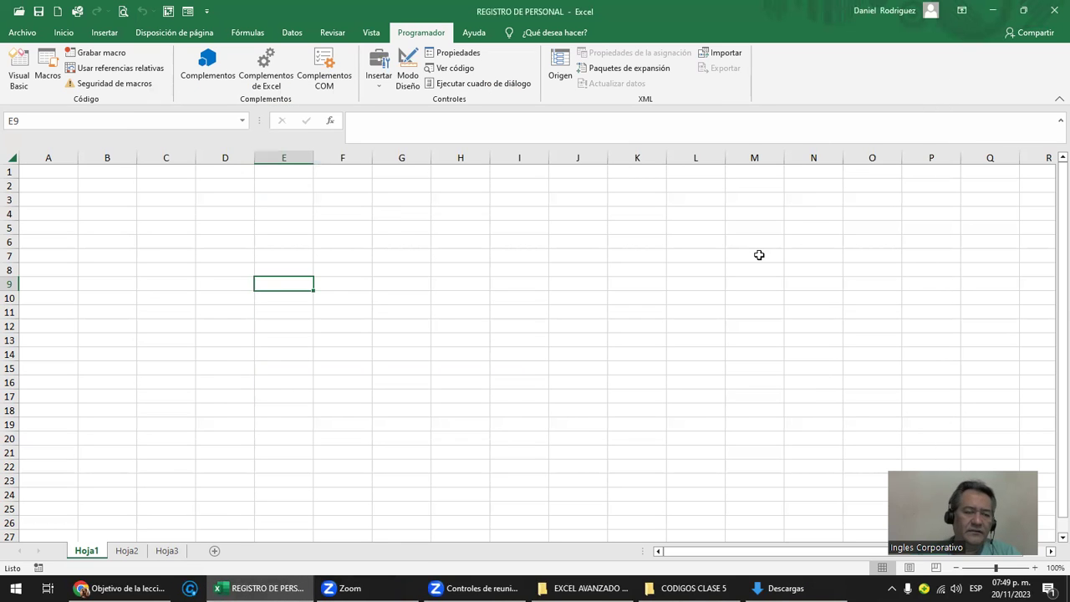
pyautogui.click(18, 75)
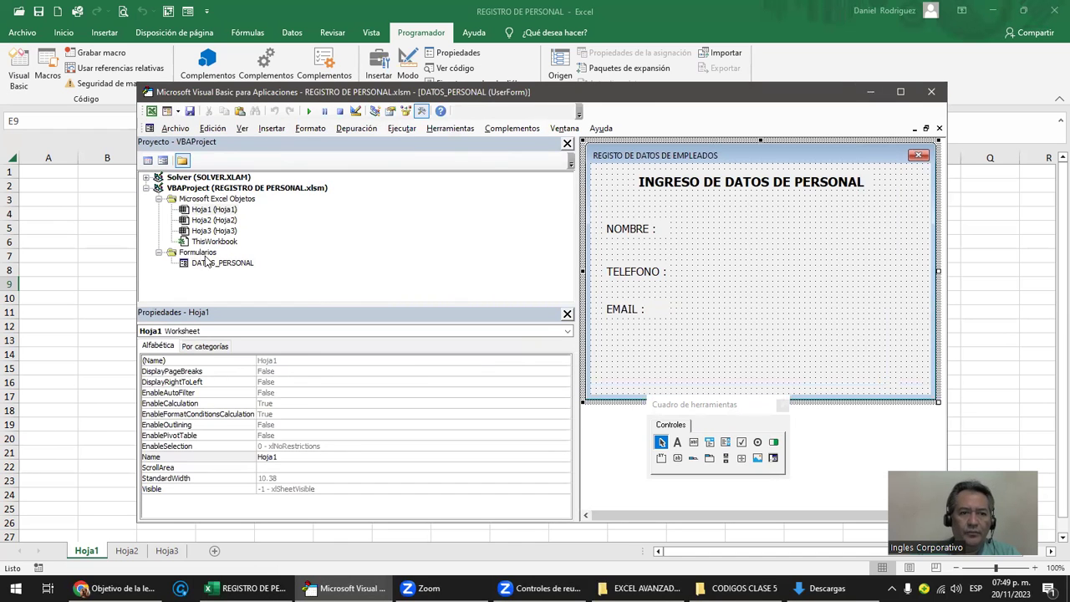
pyautogui.click(200, 253)
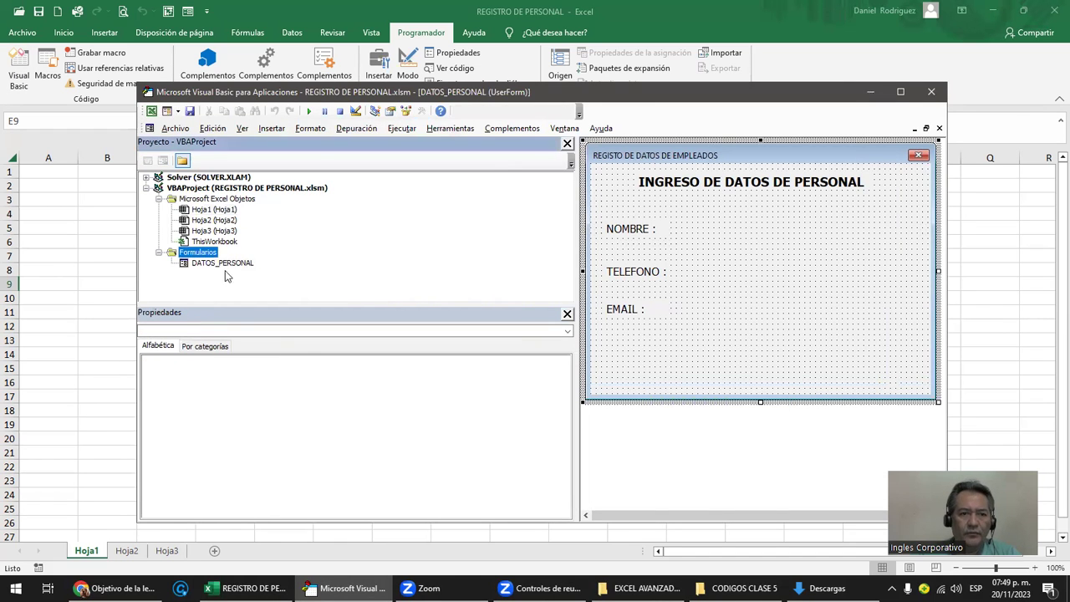
pyautogui.click(222, 264)
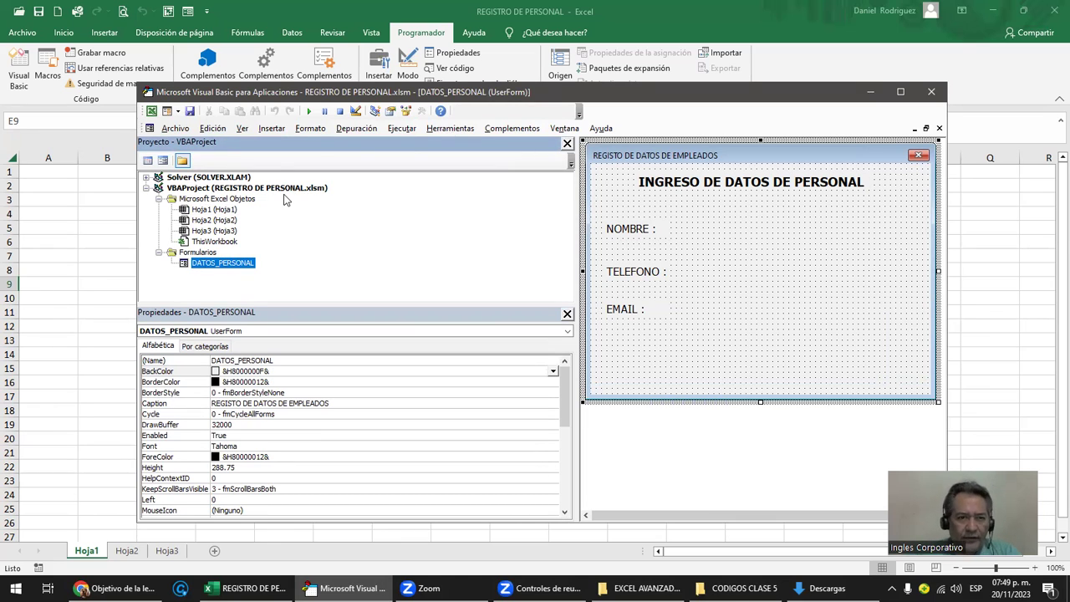
# - Insert a new UserForm and set its (Name) to COMPRAS in the Properties window
pyautogui.click(276, 130)
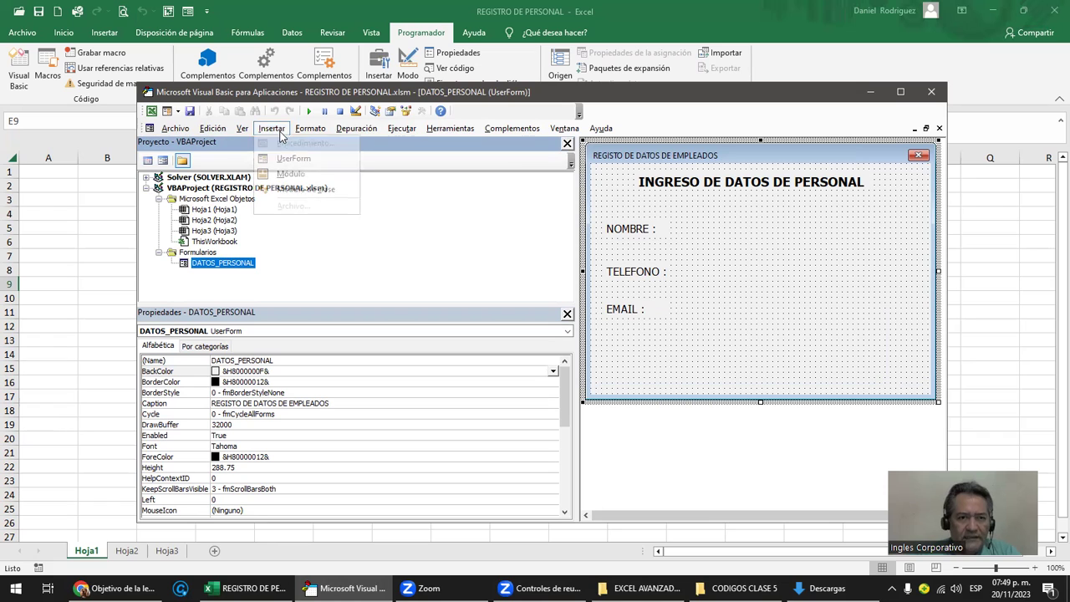
pyautogui.click(314, 160)
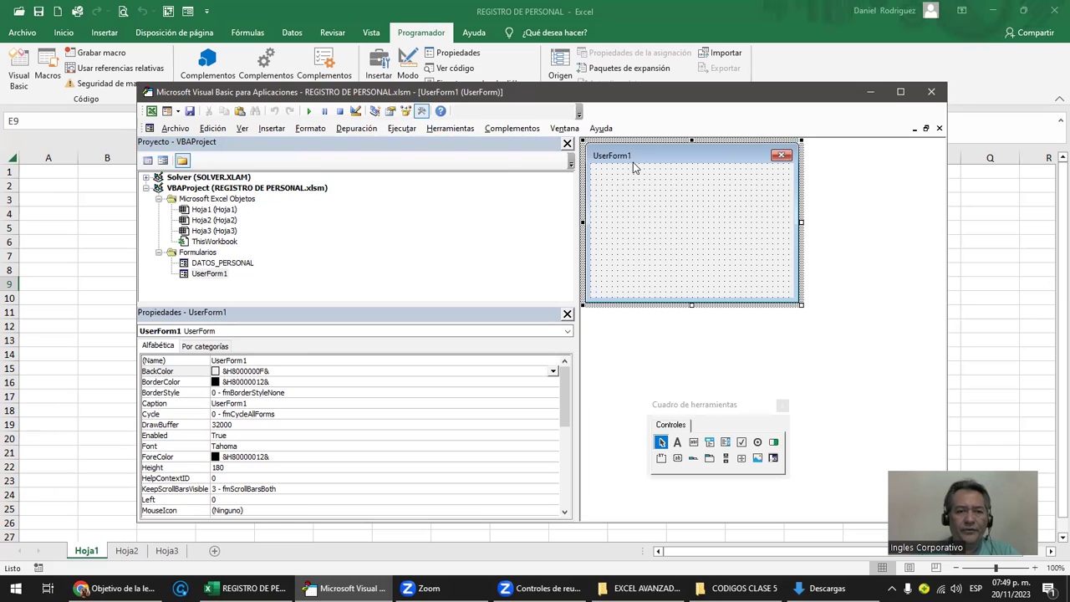
pyautogui.click(255, 362)
pyautogui.doubleClick(200, 362)
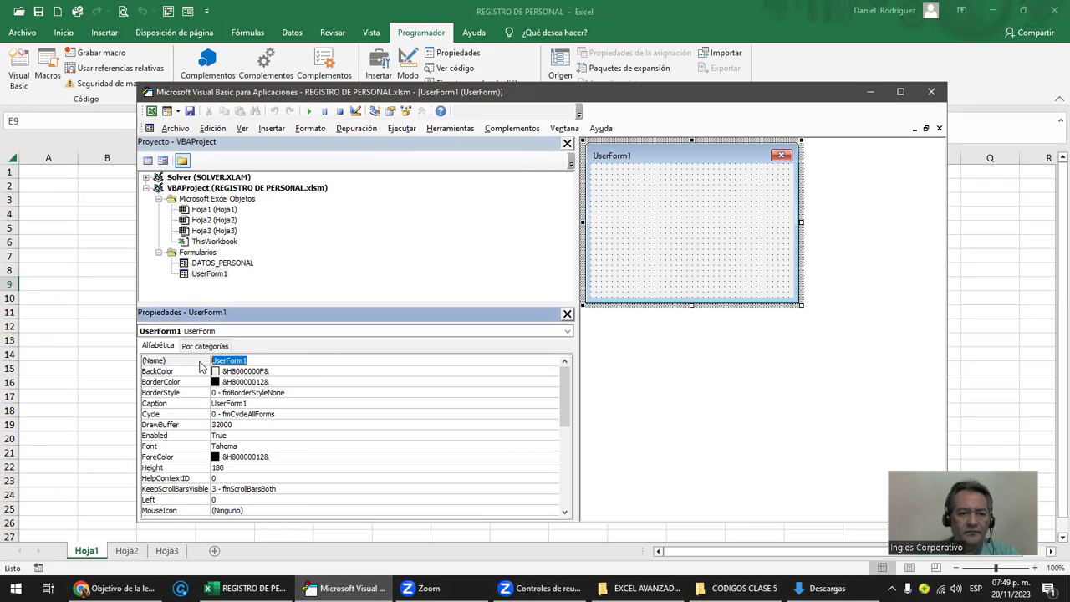
pyautogui.write('COMPRAS')
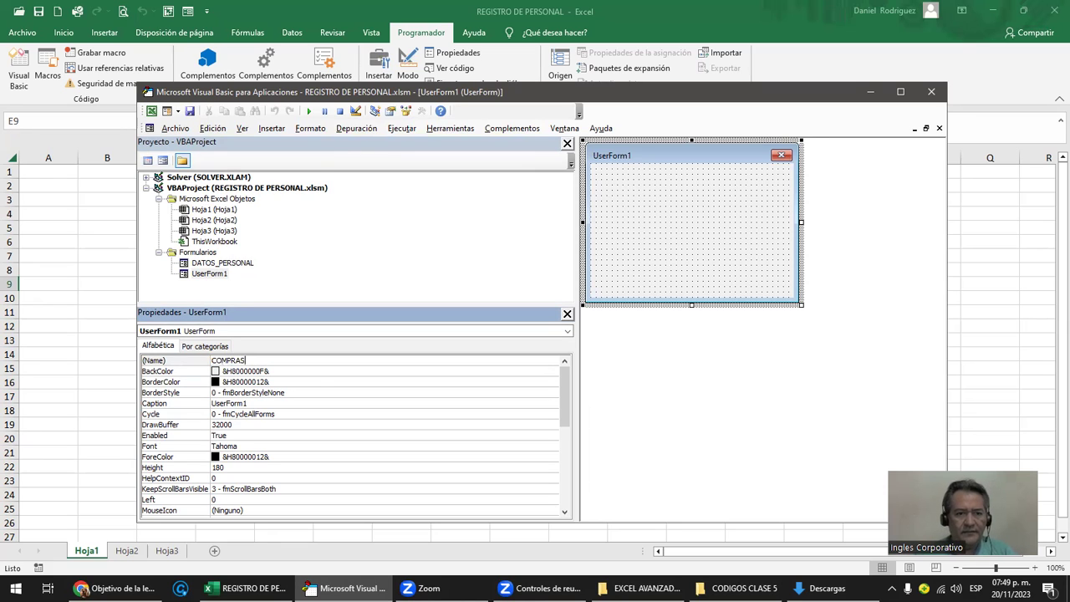
pyautogui.press('Return')
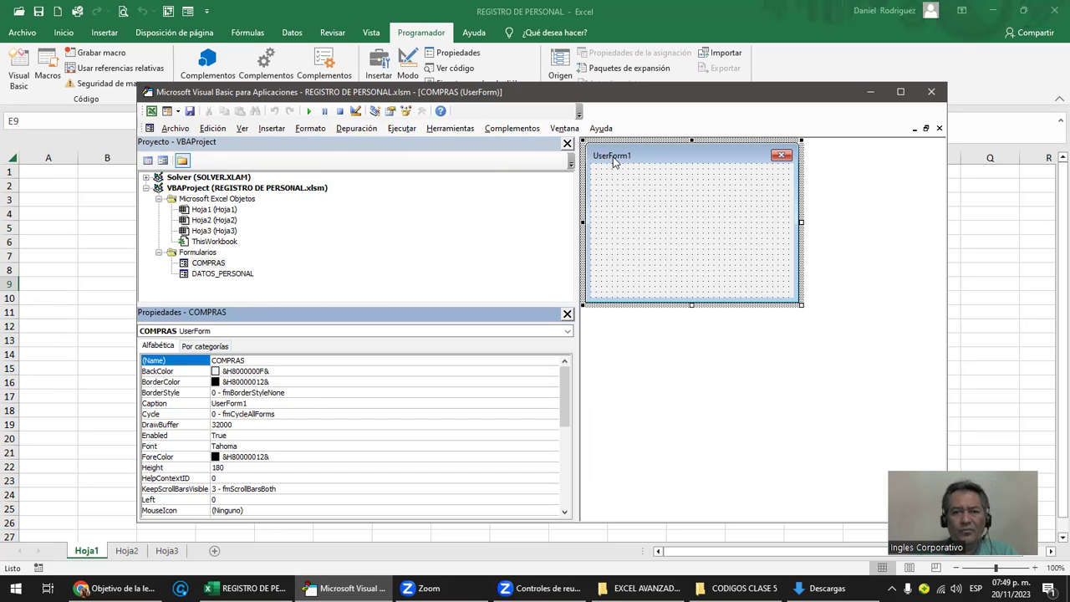
pyautogui.click(251, 402)
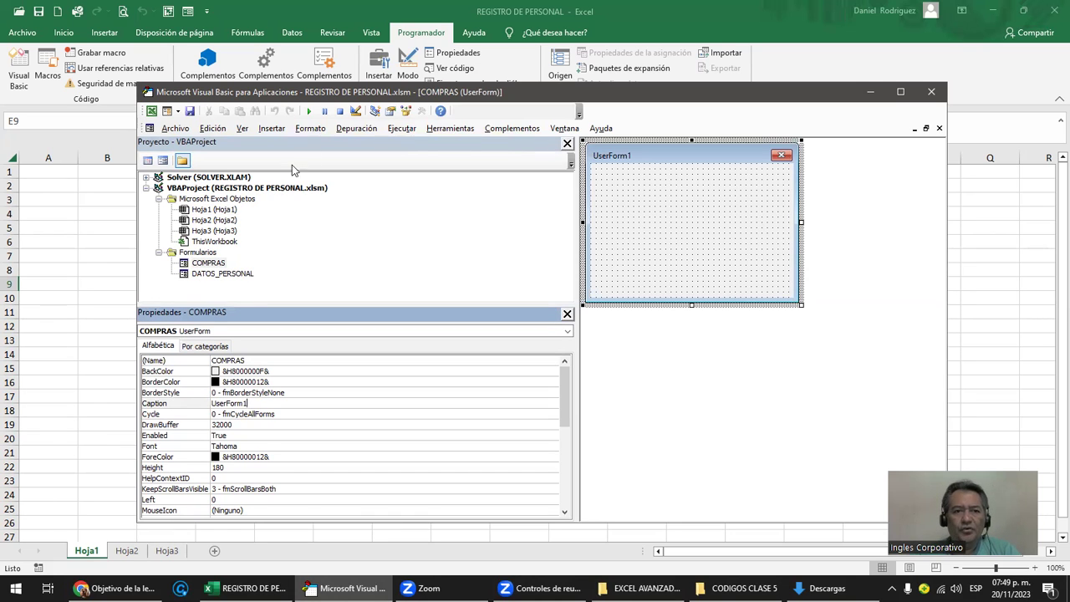
pyautogui.click(308, 110)
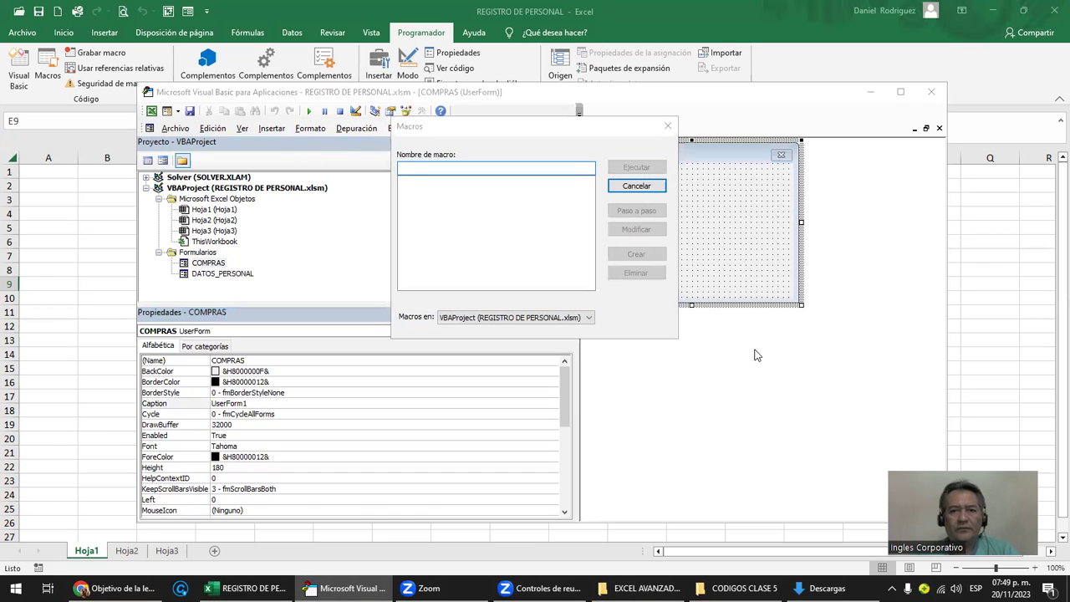
# - Test-run COMPRAS, drag its corner to make it 368.25 high, and run it again
pyautogui.press('Escape')
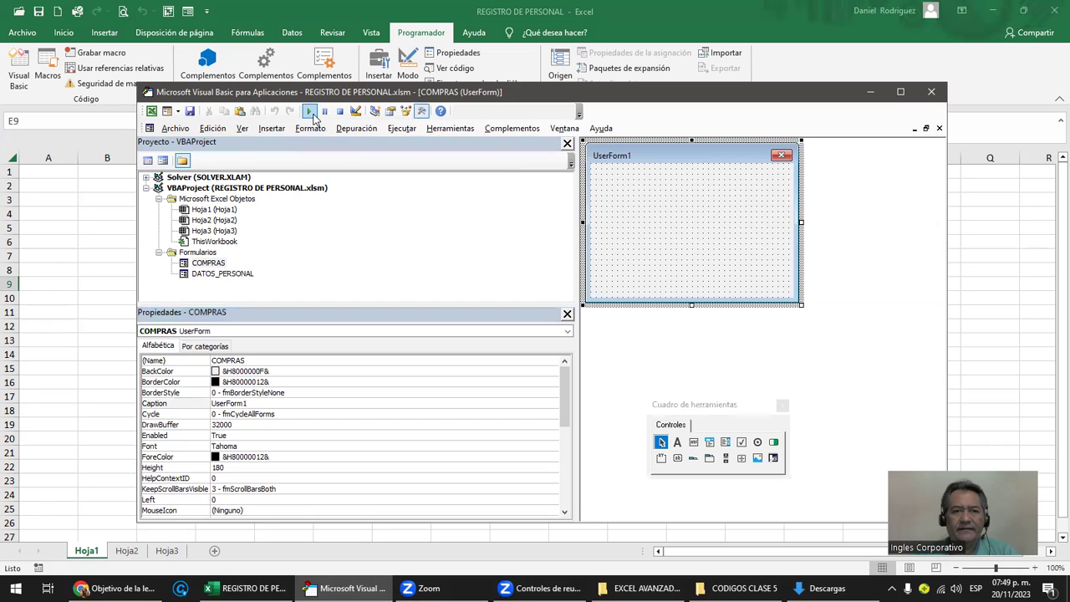
pyautogui.click(308, 110)
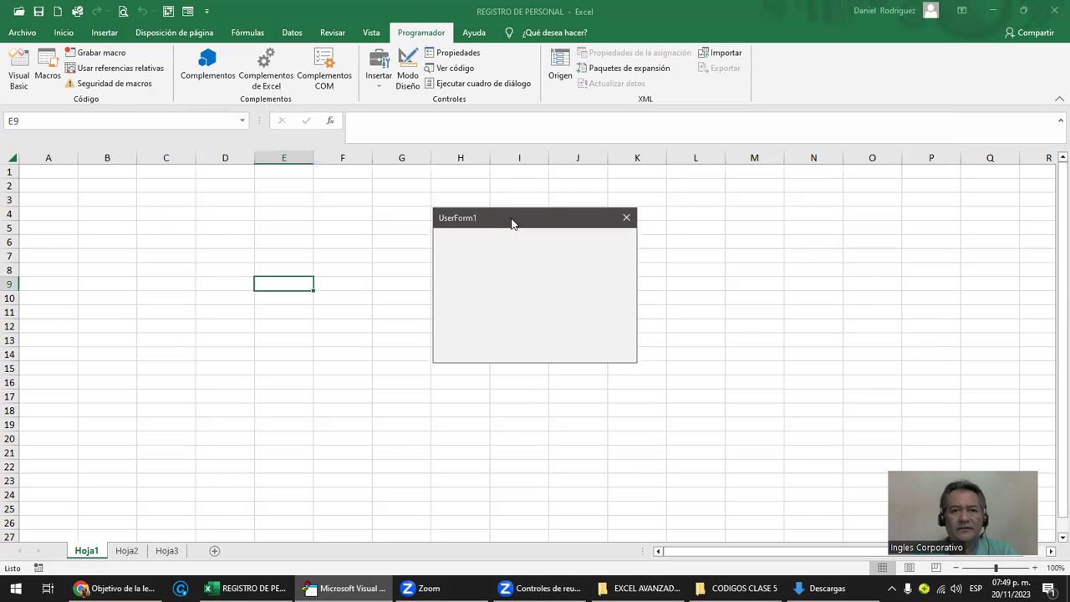
pyautogui.moveTo(512, 223); pyautogui.dragTo(492, 171)
pyautogui.click(605, 167)
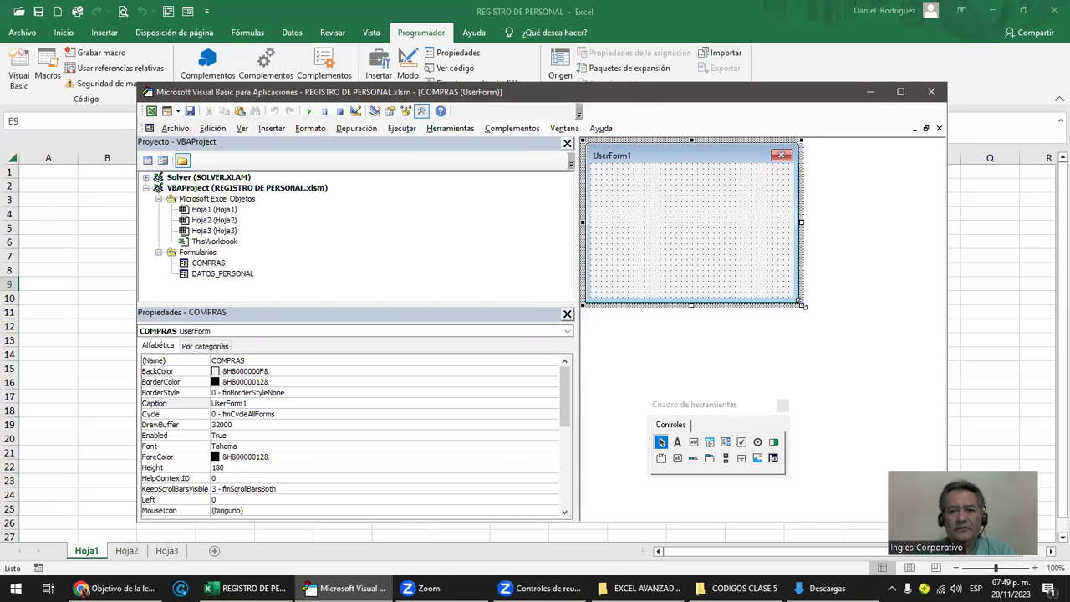
pyautogui.moveTo(802, 305); pyautogui.dragTo(906, 474)
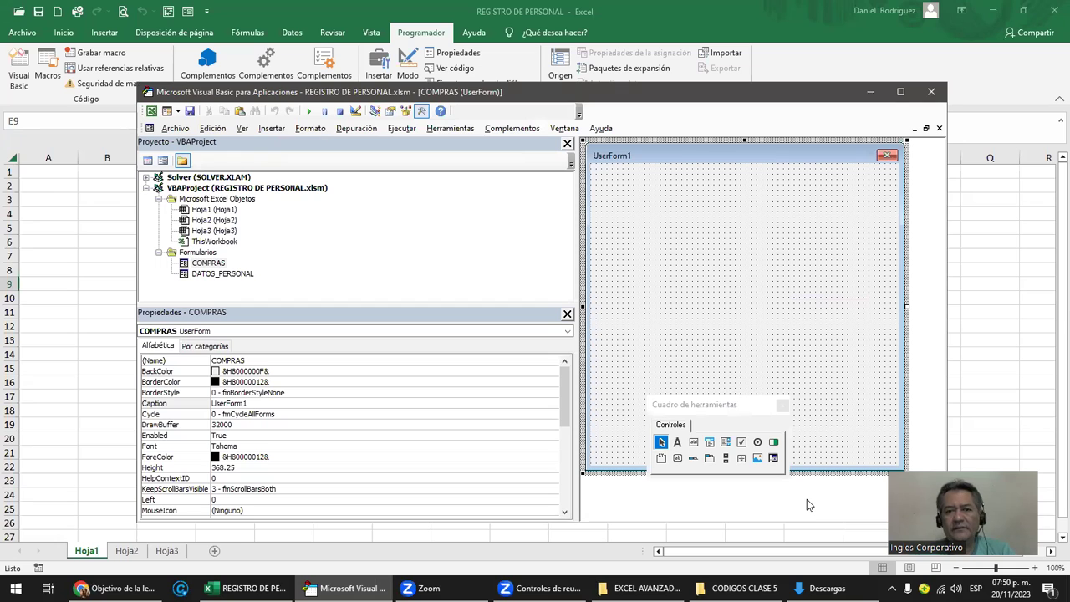
pyautogui.click(308, 111)
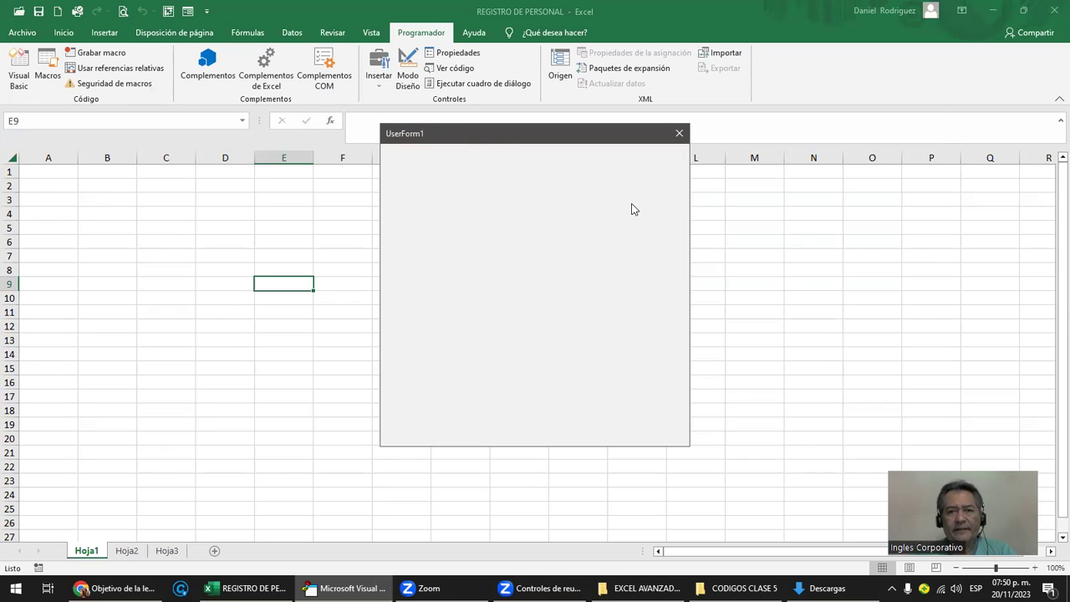
pyautogui.click(678, 135)
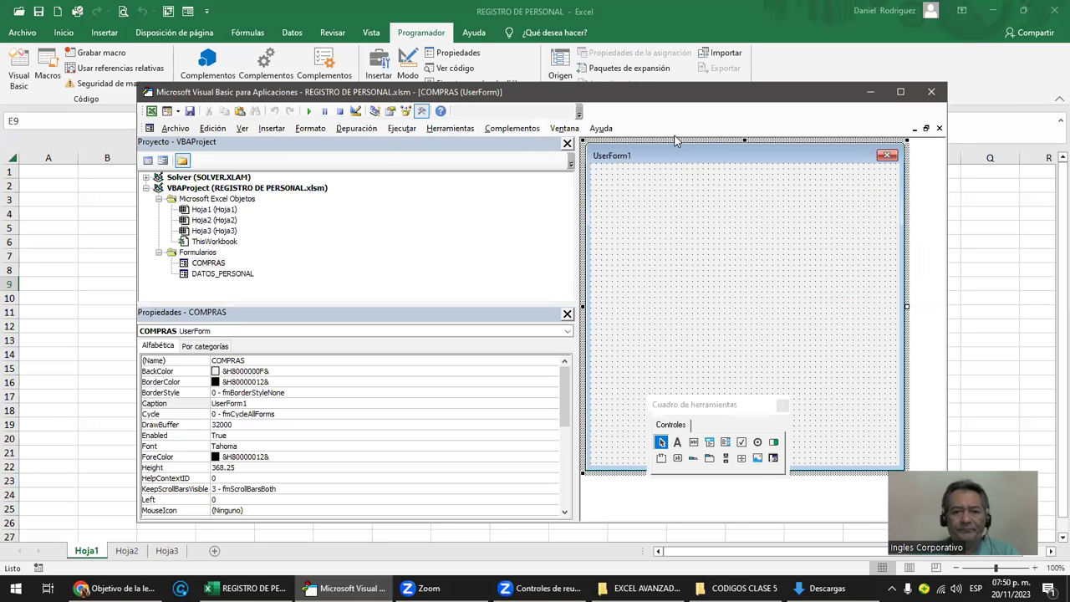
# - Add a Label near the top of the COMPRAS form
pyautogui.moveTo(721, 407); pyautogui.dragTo(759, 363)
pyautogui.click(719, 402)
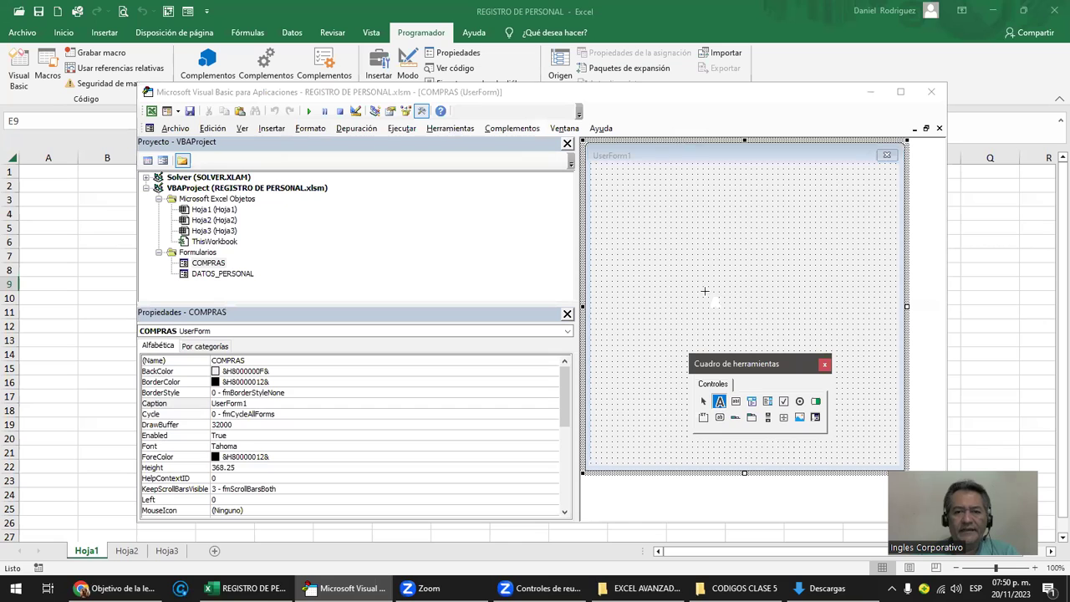
pyautogui.click(684, 198)
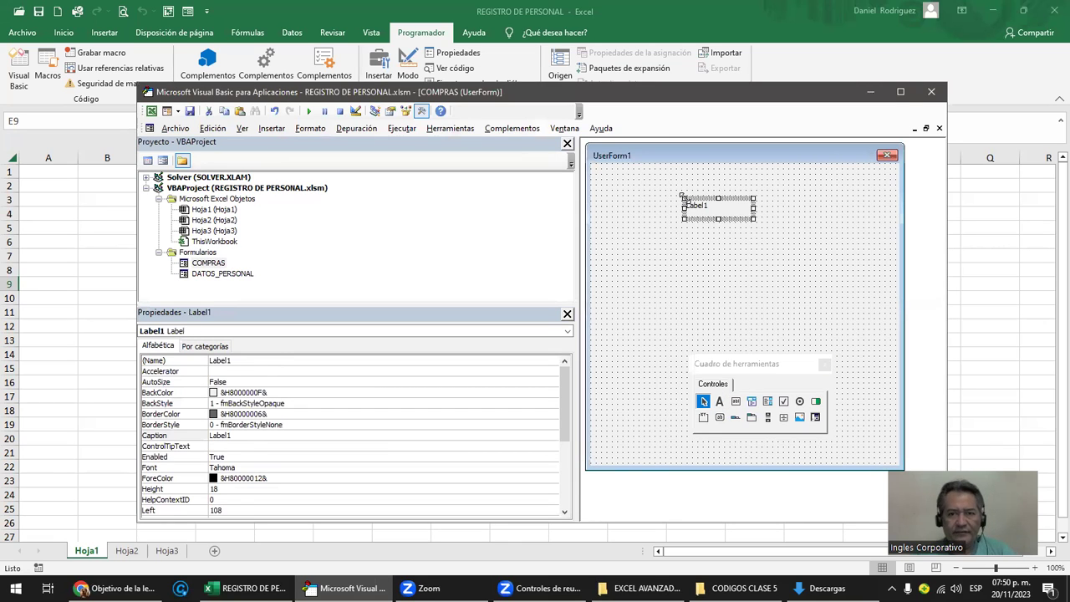
pyautogui.doubleClick(712, 205)
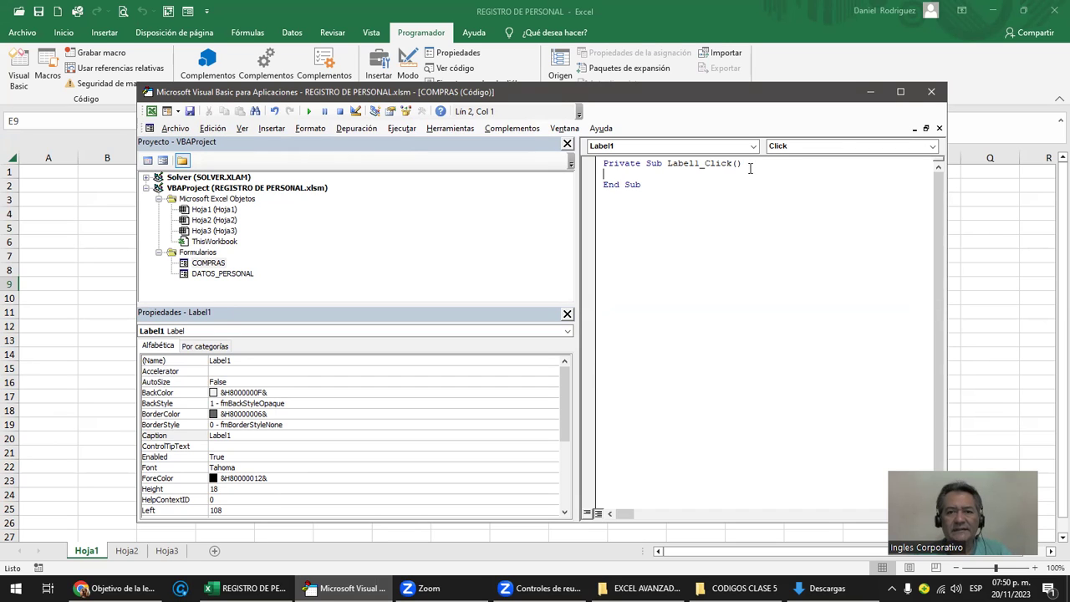
pyautogui.keyDown('shift'); pyautogui.click(678, 166); pyautogui.keyUp('shift')
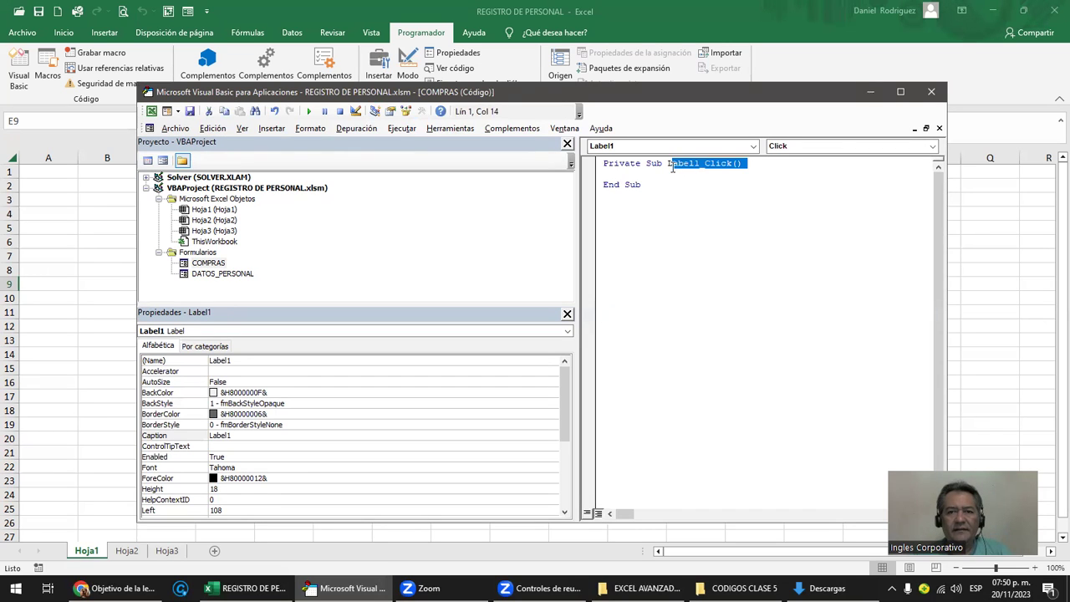
pyautogui.doubleClick(209, 264)
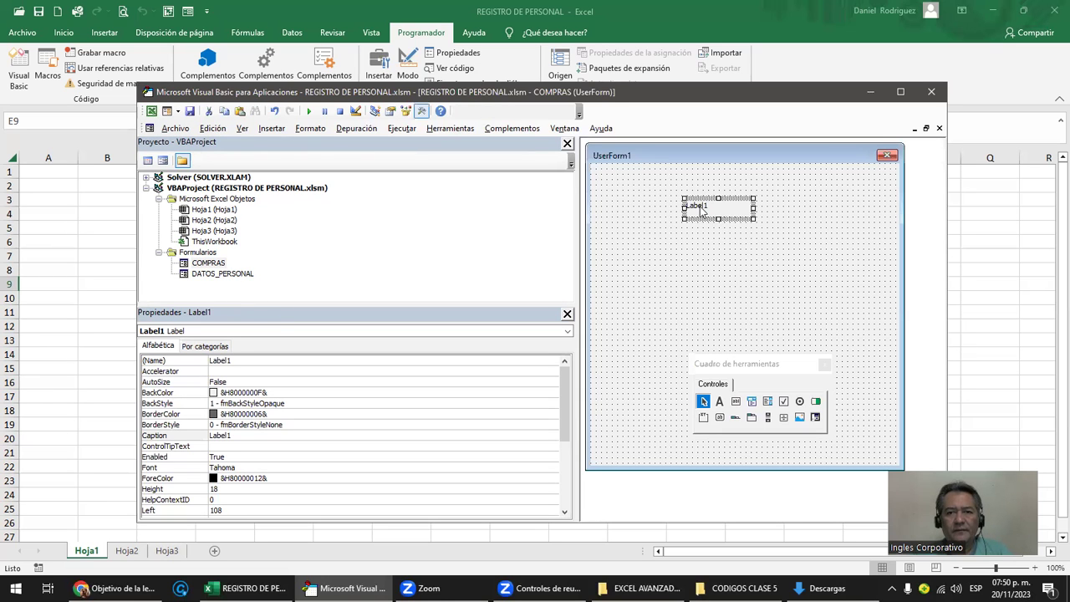
# - Replace the label's caption with a long row of X's and preview the form
pyautogui.click(707, 207)
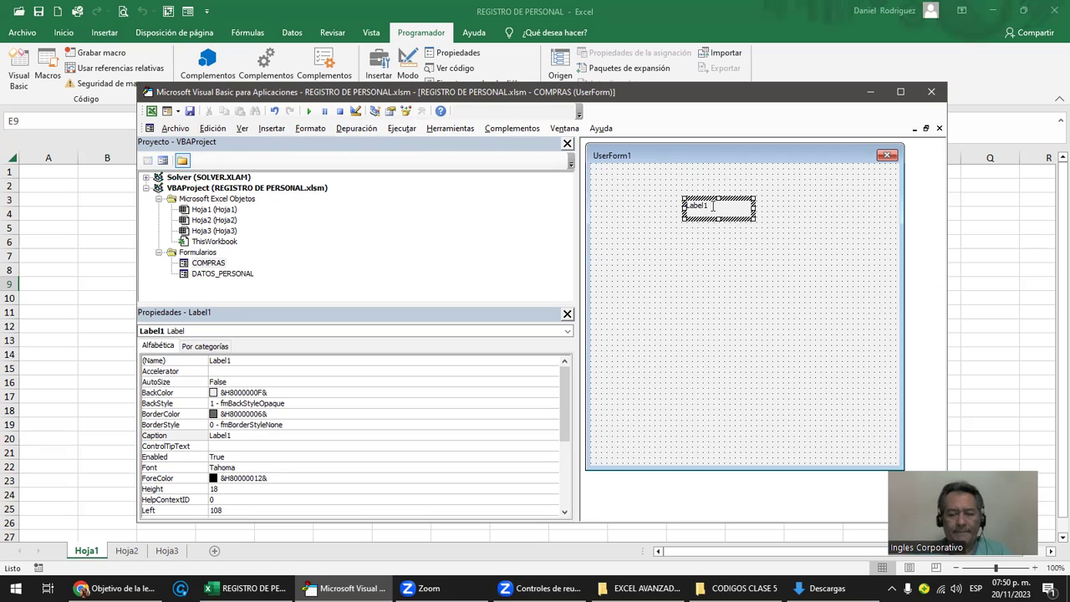
pyautogui.press('BackSpace')
pyautogui.press('BackSpace')
pyautogui.press('BackSpace')
pyautogui.press('BackSpace')
pyautogui.write('XXXXXXXXXXXXXXXXXXXXXXXXXXXXXXXXXXXX')
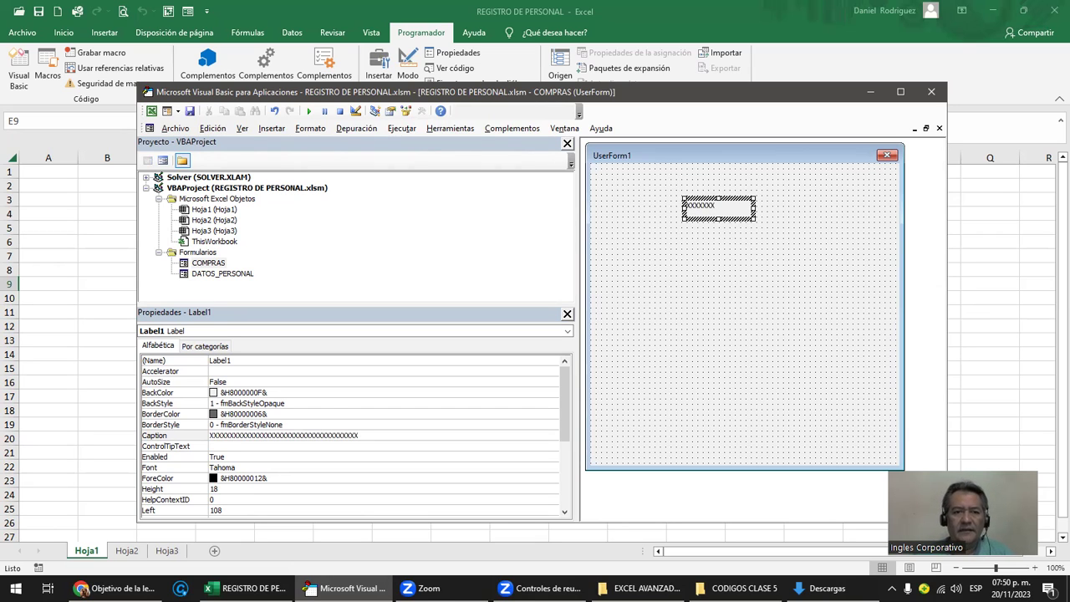
pyautogui.click(752, 333)
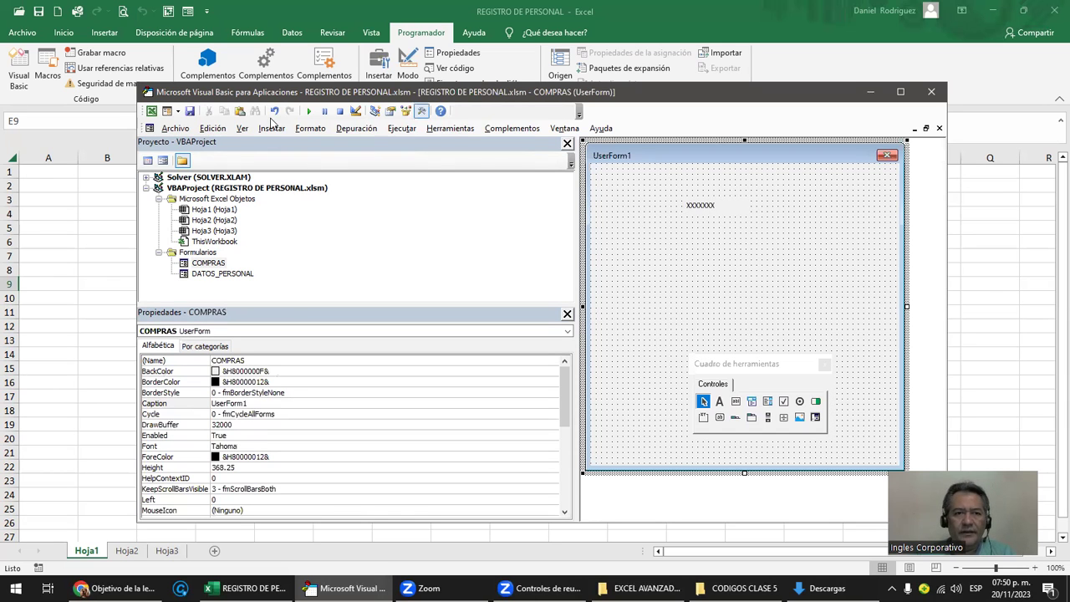
pyautogui.click(309, 111)
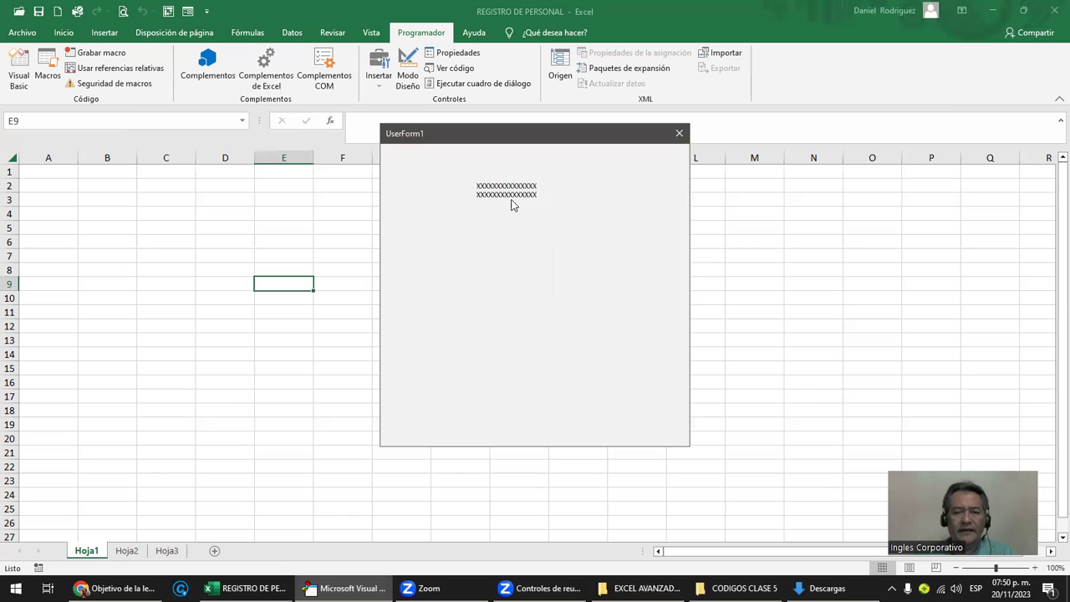
pyautogui.click(679, 132)
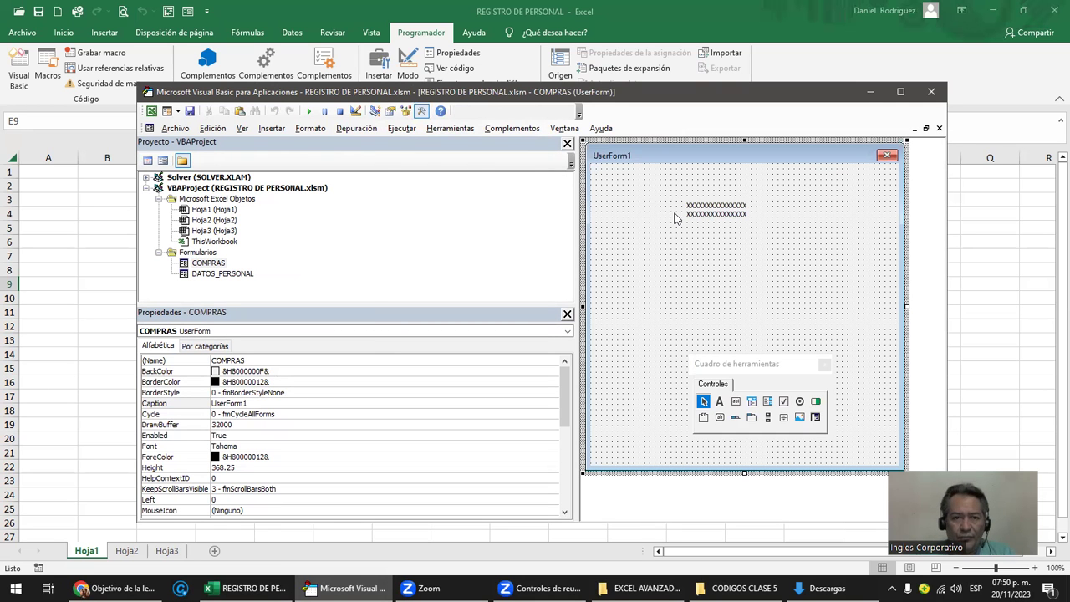
pyautogui.click(192, 253)
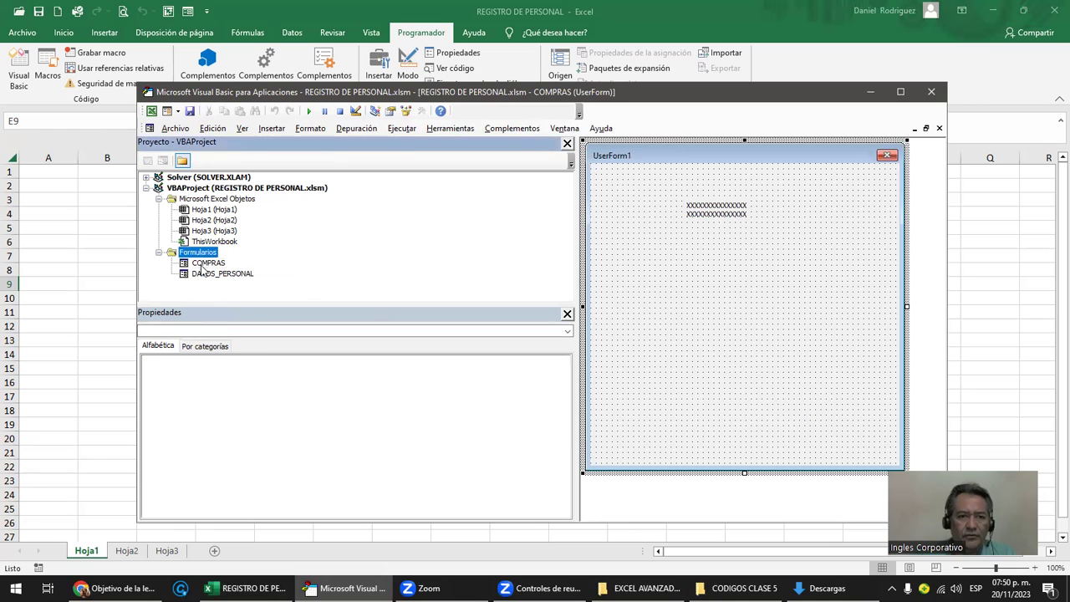
# - Maximize the editor and switch the designer between DATOS_PERSONAL and COMPRAS to compare them
pyautogui.click(206, 276)
pyautogui.doubleClick(205, 276)
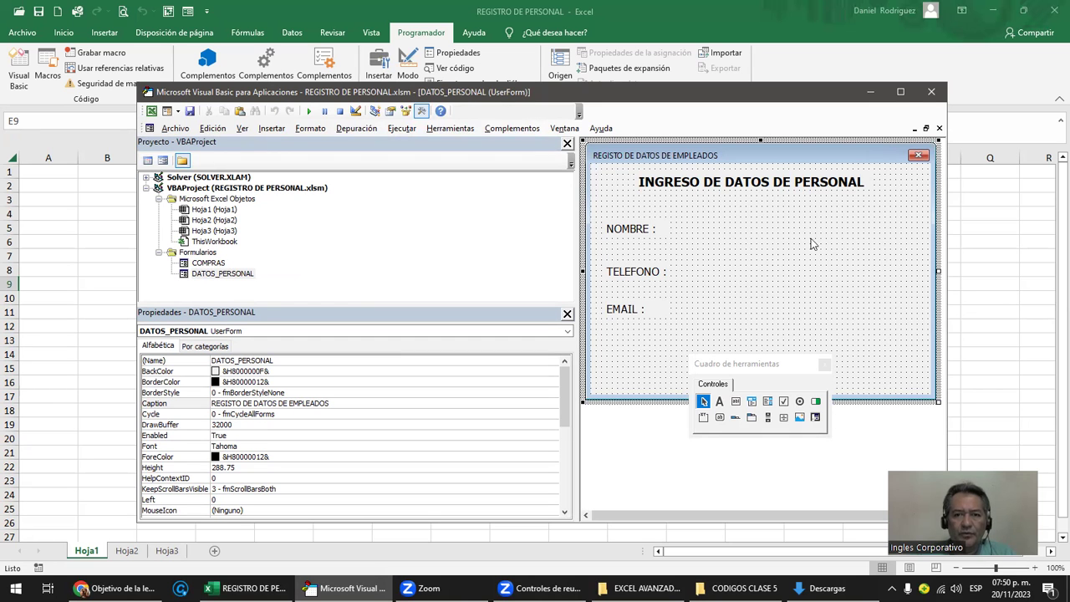
pyautogui.click(896, 90)
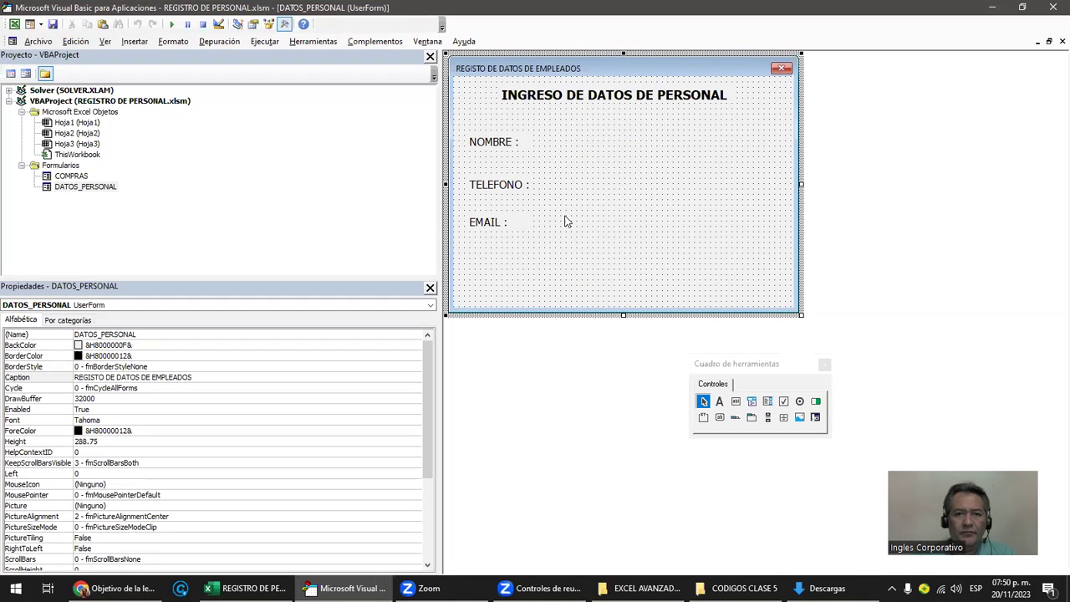
pyautogui.click(72, 177)
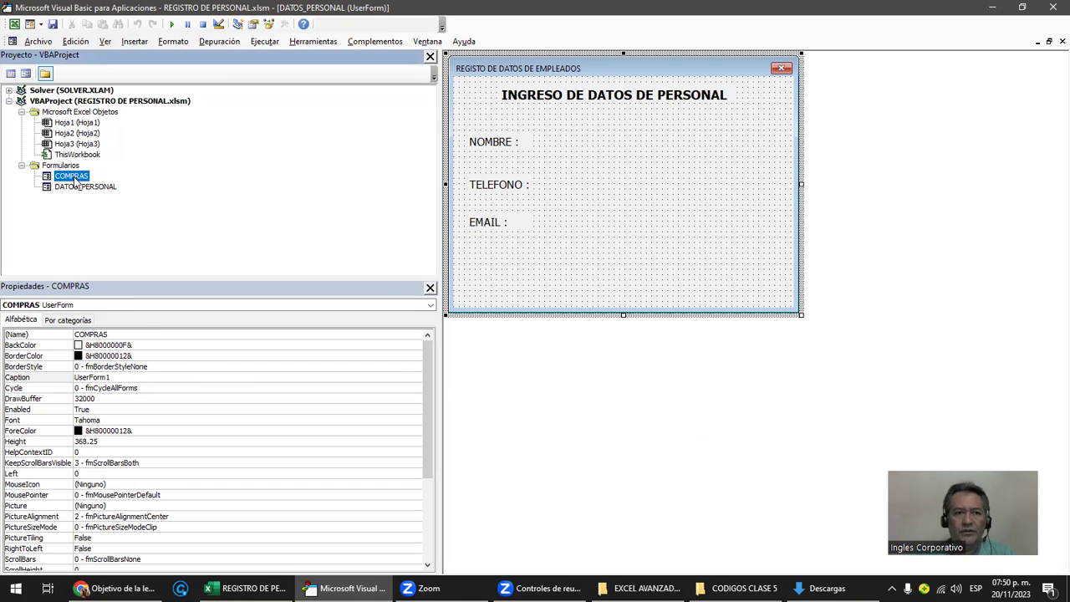
pyautogui.doubleClick(72, 177)
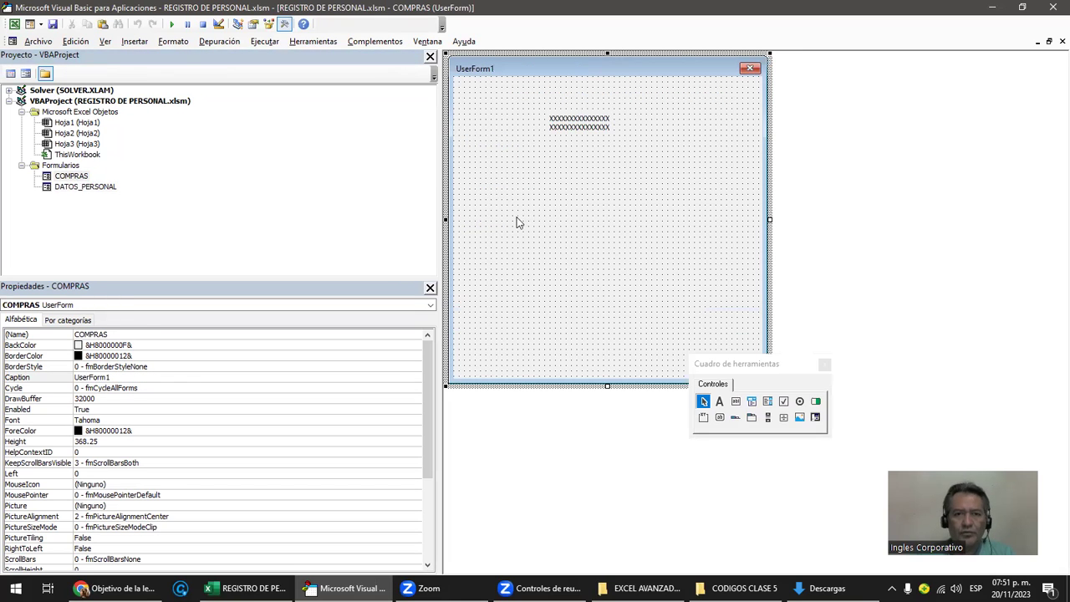
pyautogui.doubleClick(85, 187)
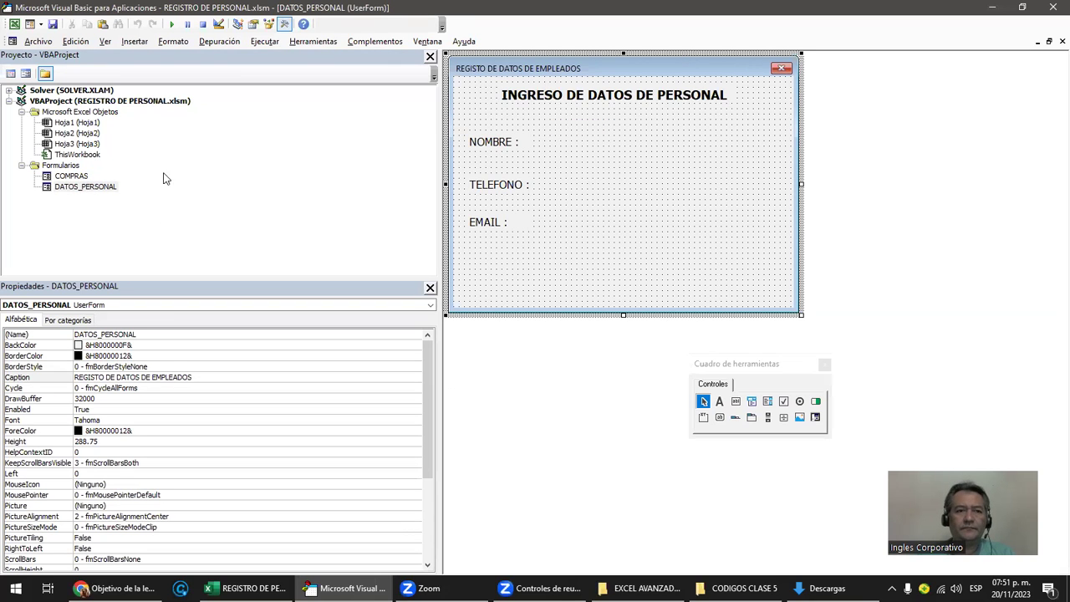
pyautogui.click(82, 178)
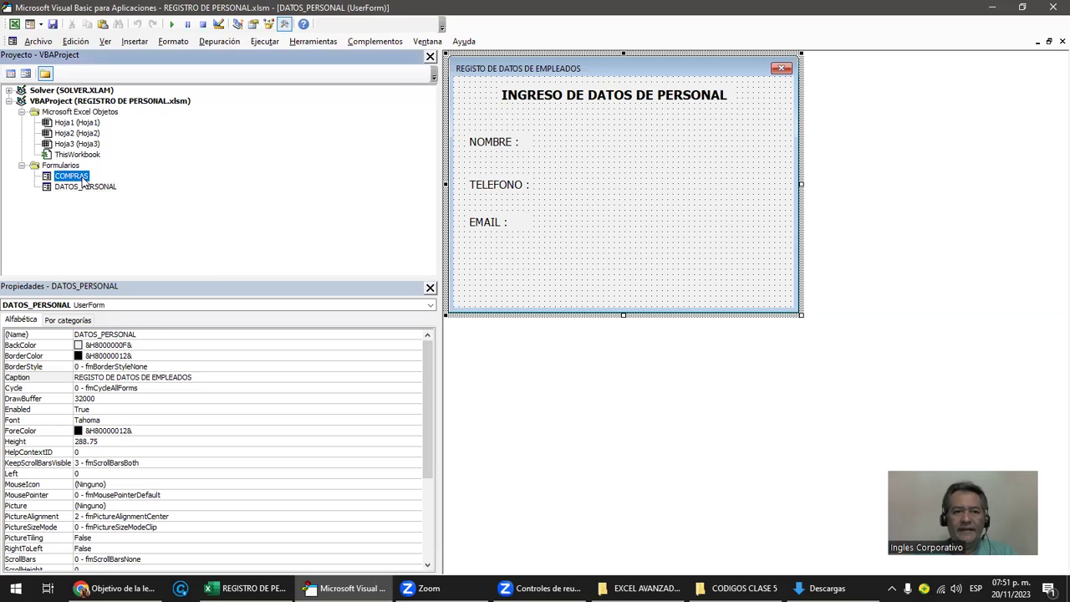
# - Remove the COMPRAS form from the project, answering the export prompt
pyautogui.rightClick(82, 181)
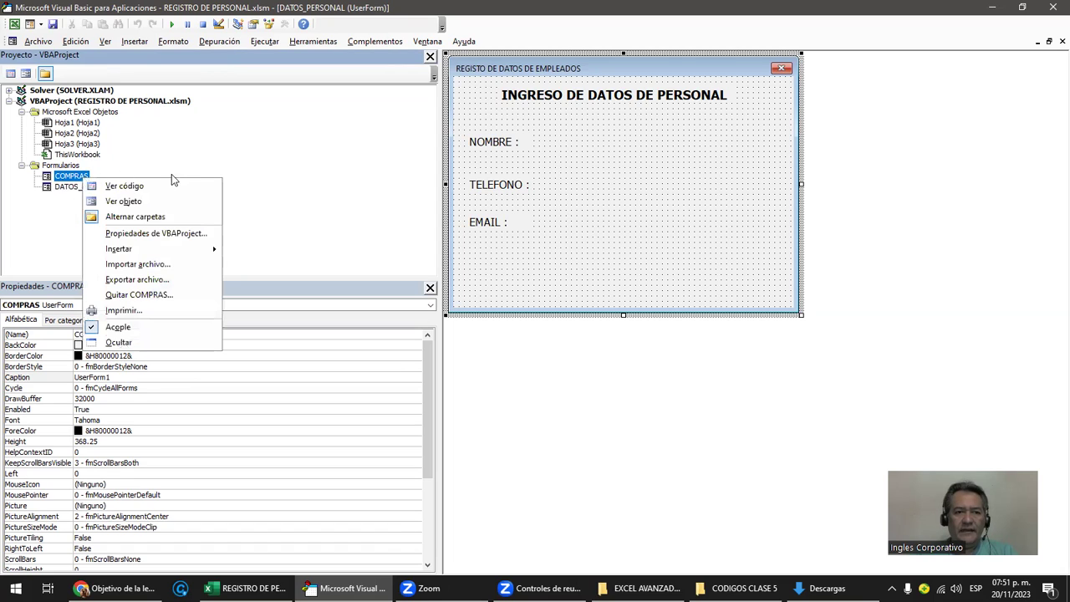
pyautogui.click(151, 297)
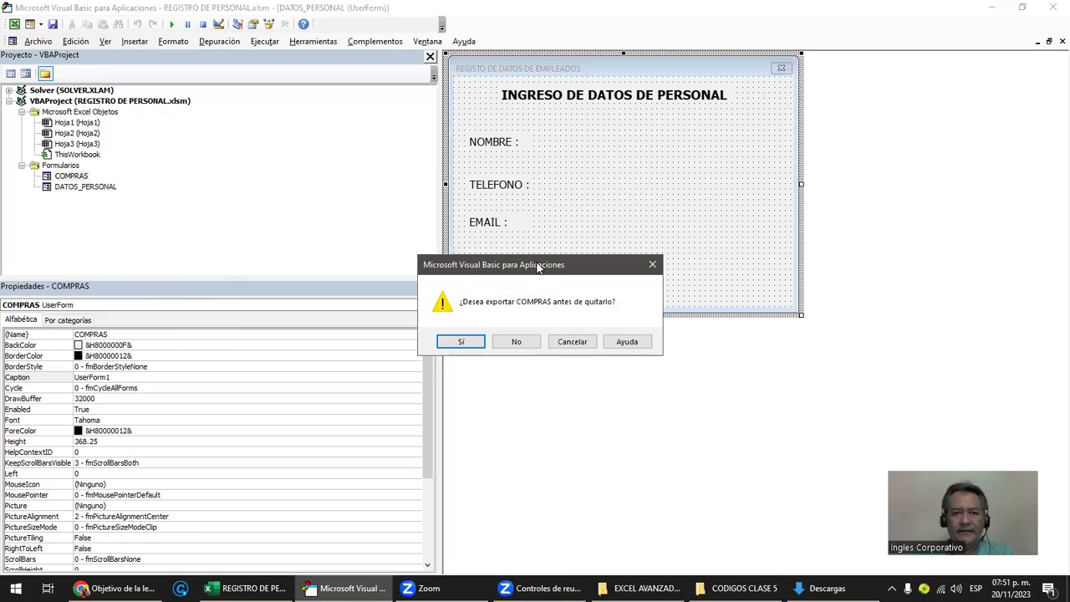
pyautogui.moveTo(538, 267); pyautogui.dragTo(586, 148)
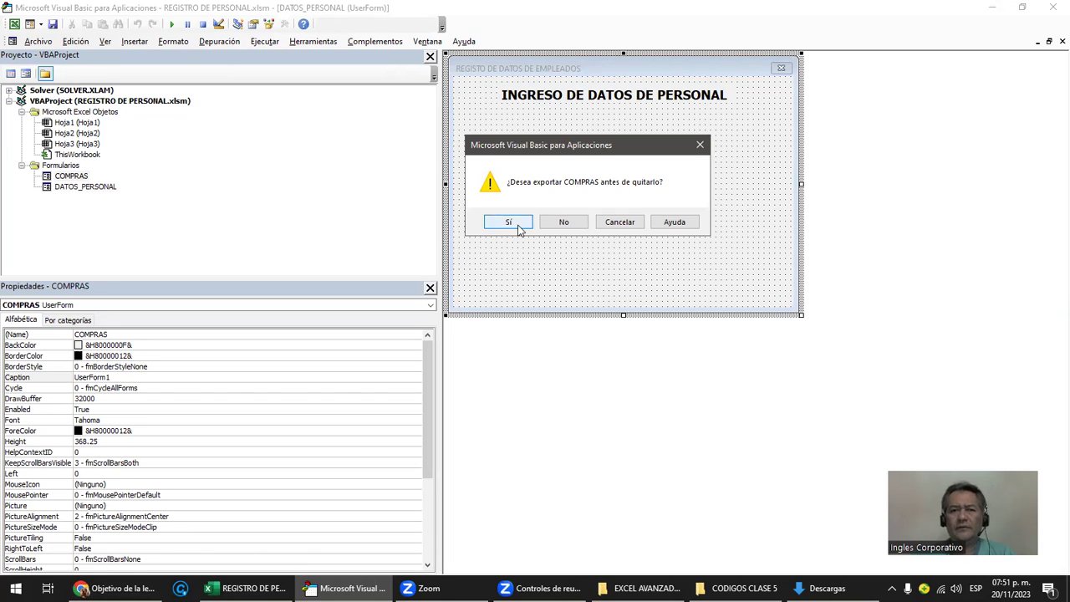
pyautogui.click(558, 224)
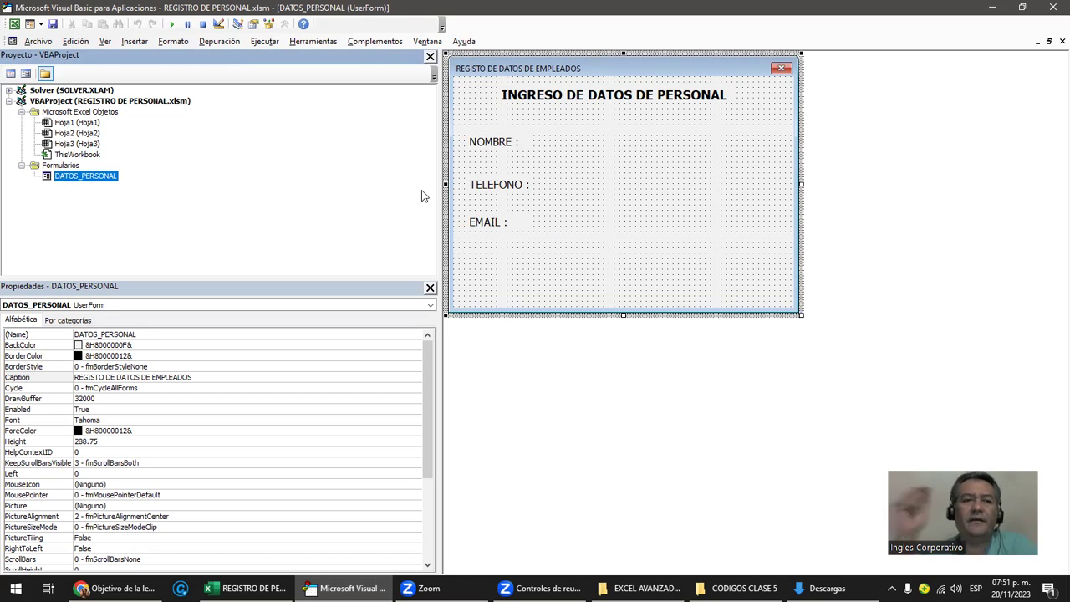
# - Start removing DATOS_PERSONAL but cancel to keep it
pyautogui.rightClick(85, 179)
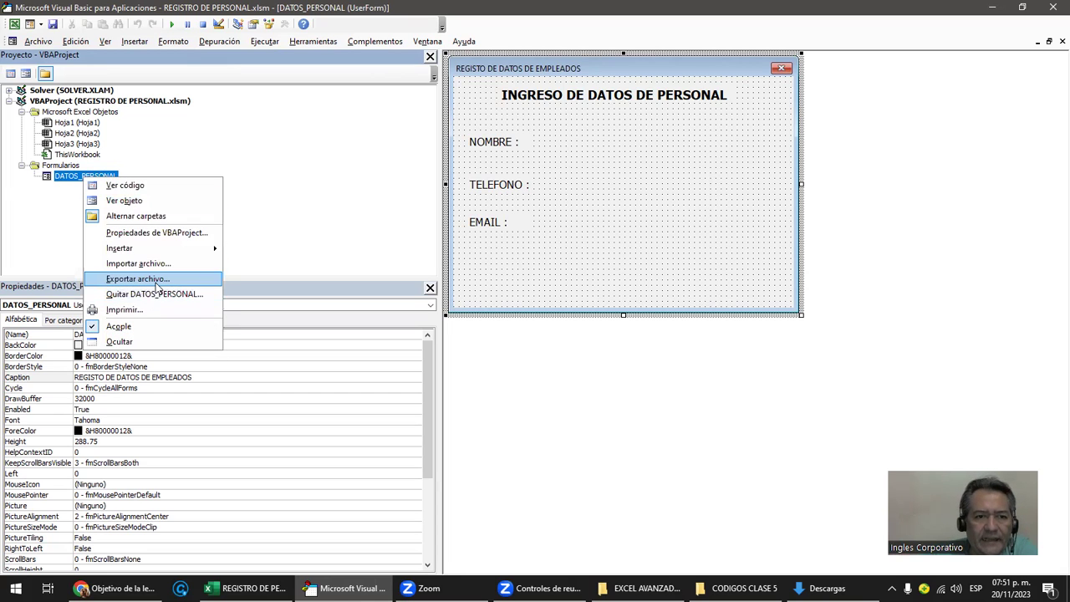
pyautogui.click(132, 294)
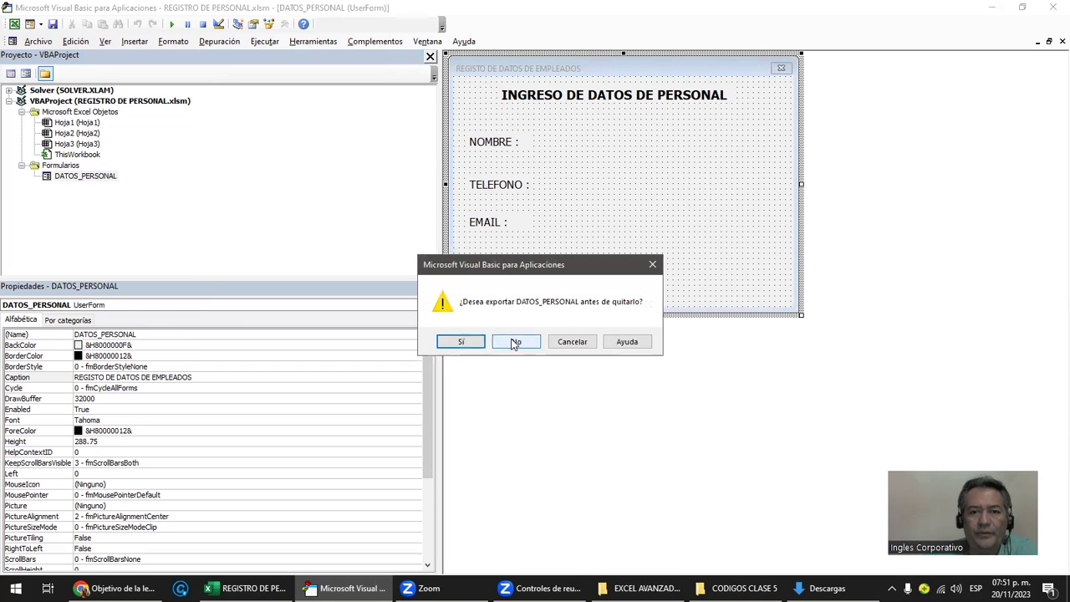
pyautogui.click(515, 342)
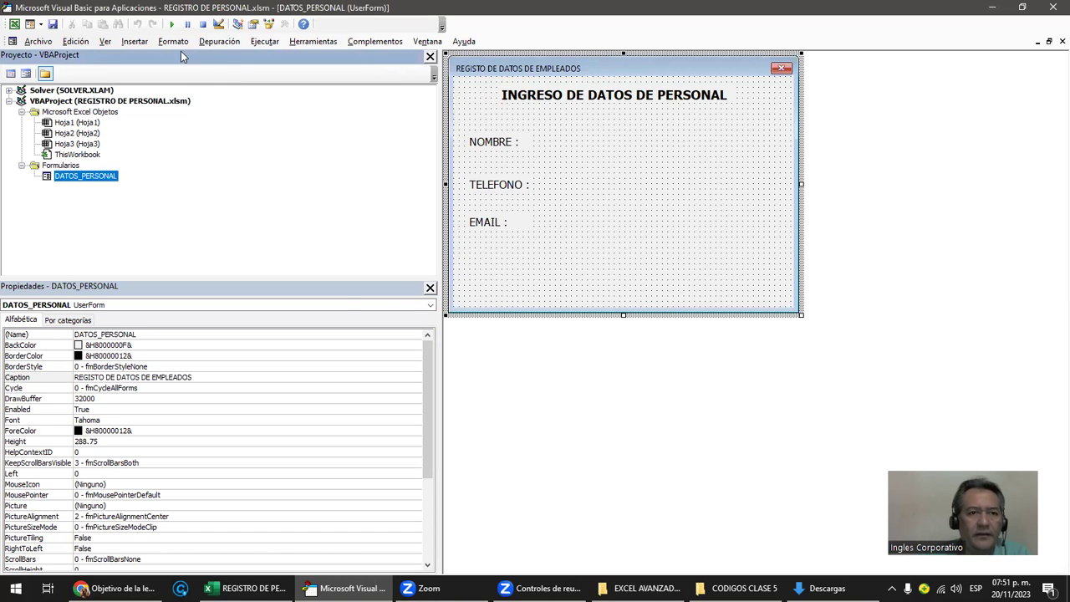
# - Insert three blank userforms, UserForm1, UserForm2 and UserForm3
pyautogui.click(135, 42)
pyautogui.click(172, 73)
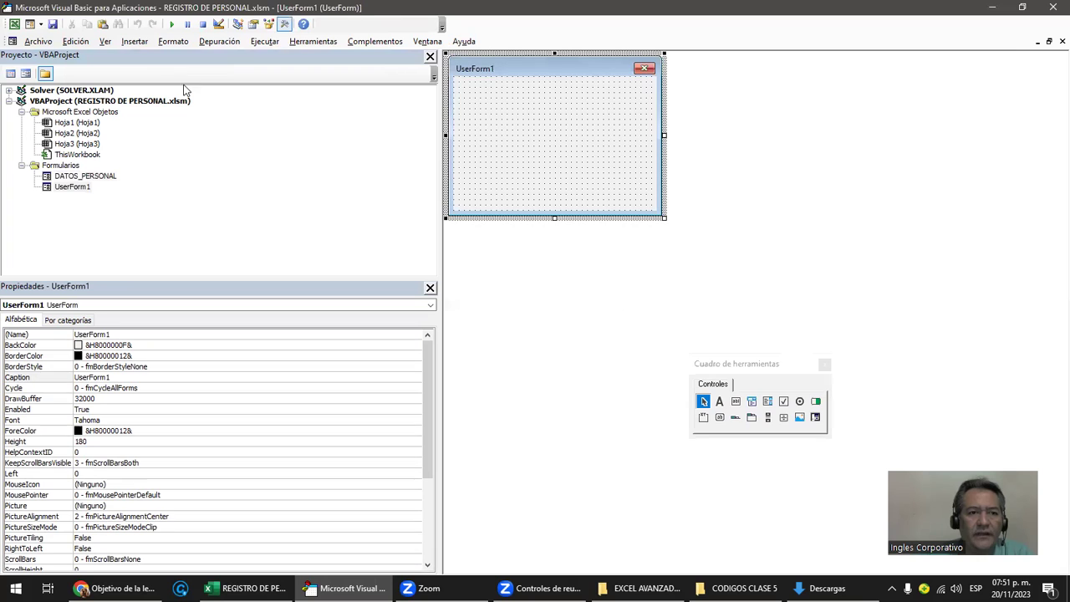
pyautogui.click(135, 42)
pyautogui.click(152, 72)
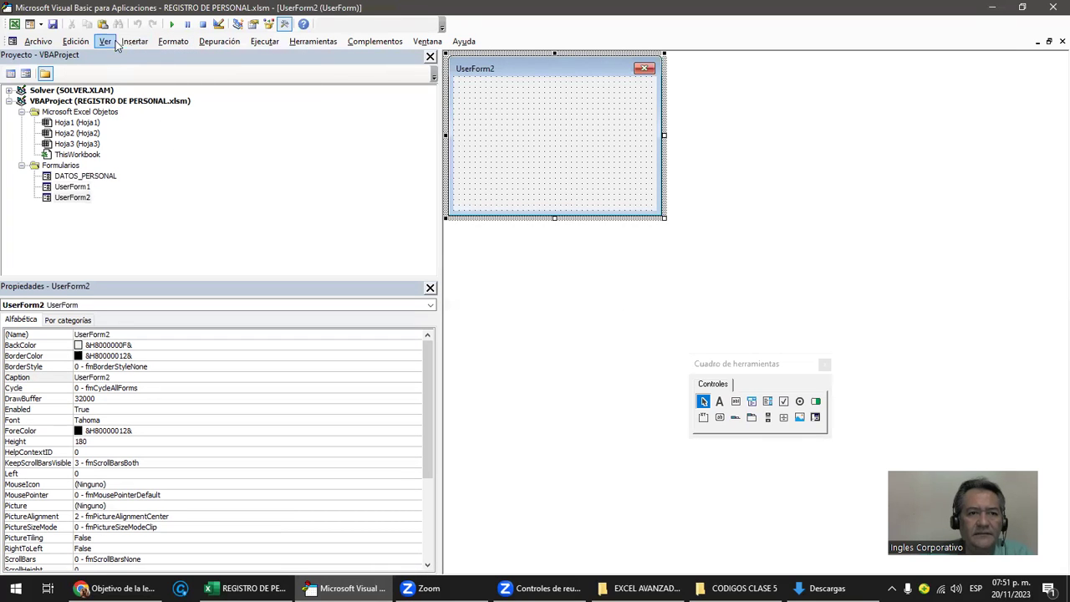
pyautogui.click(135, 41)
pyautogui.click(155, 76)
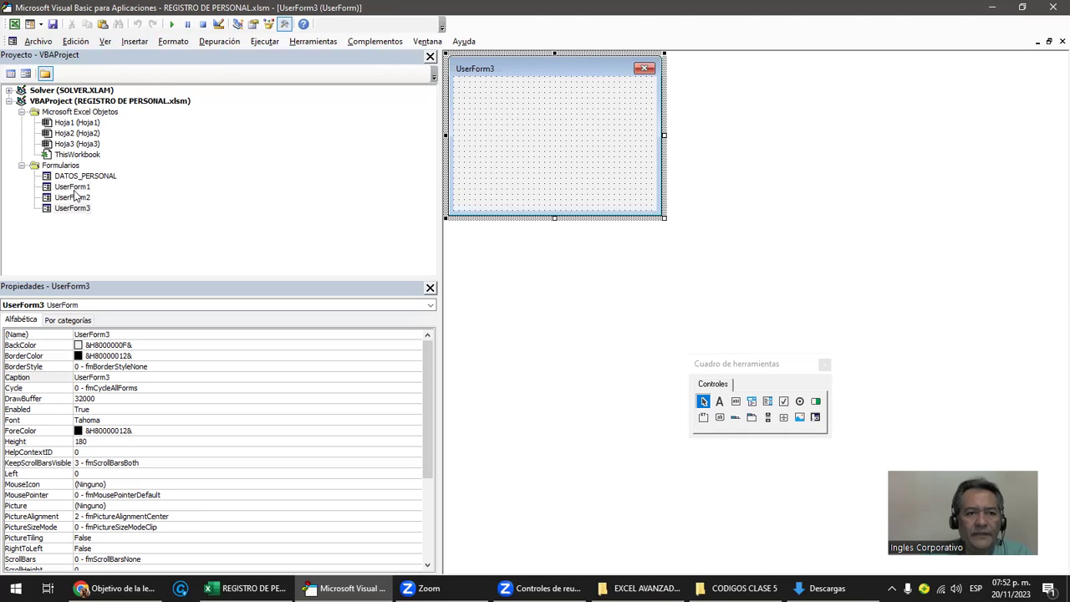
# - Remove UserForm1, UserForm2 and UserForm3 from the project without exporting them
pyautogui.rightClick(73, 189)
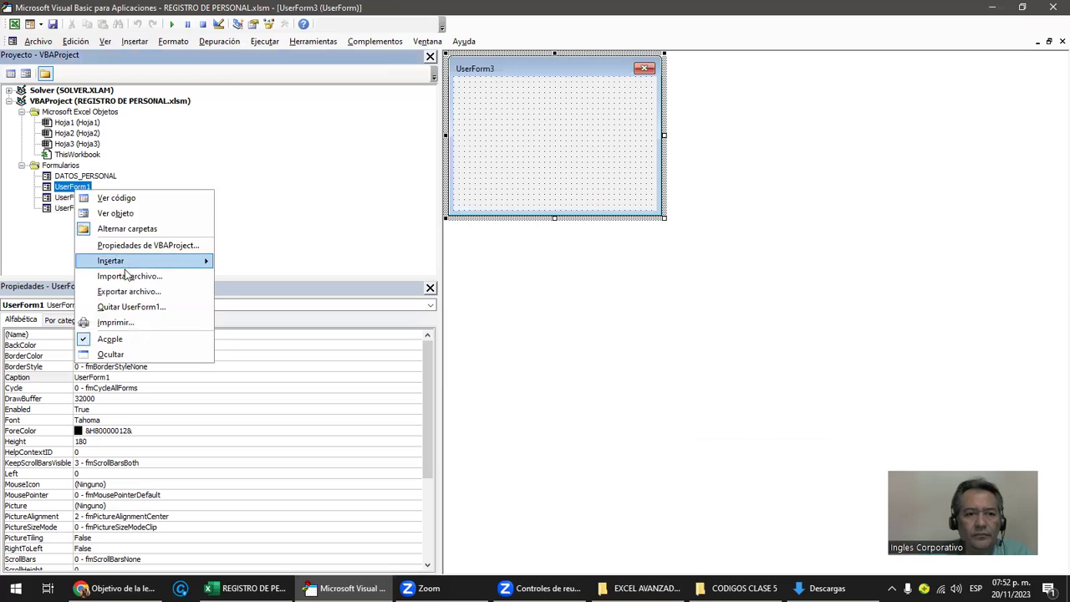
pyautogui.click(155, 306)
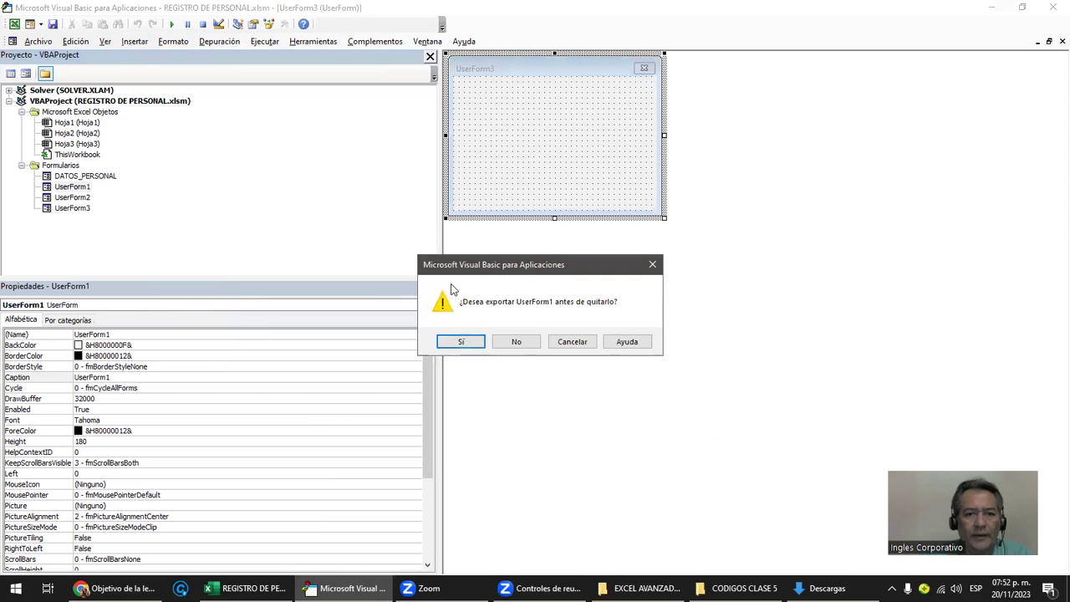
pyautogui.click(518, 341)
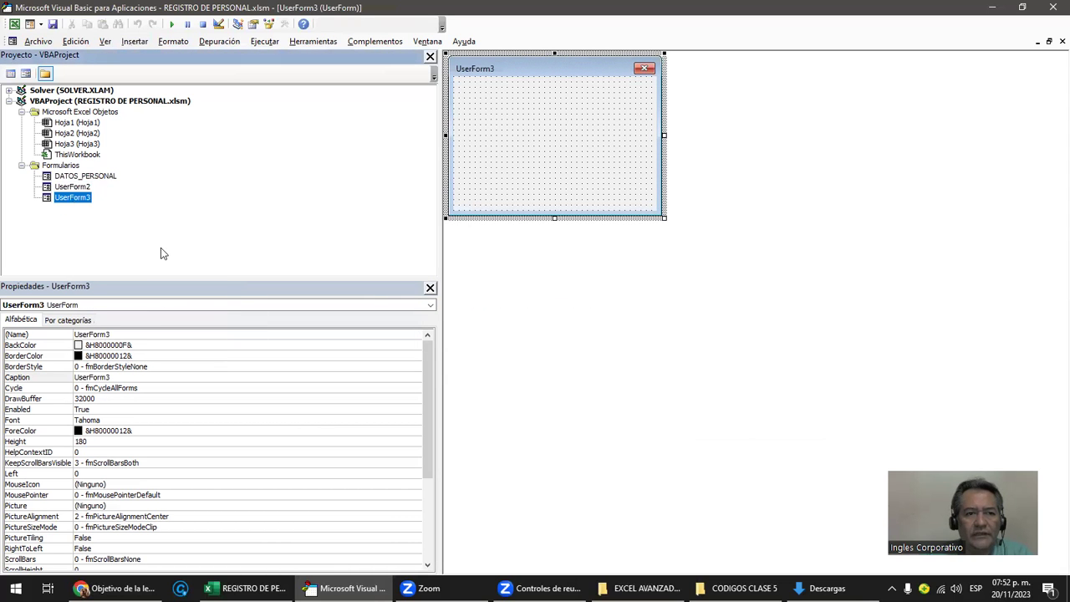
pyautogui.rightClick(86, 187)
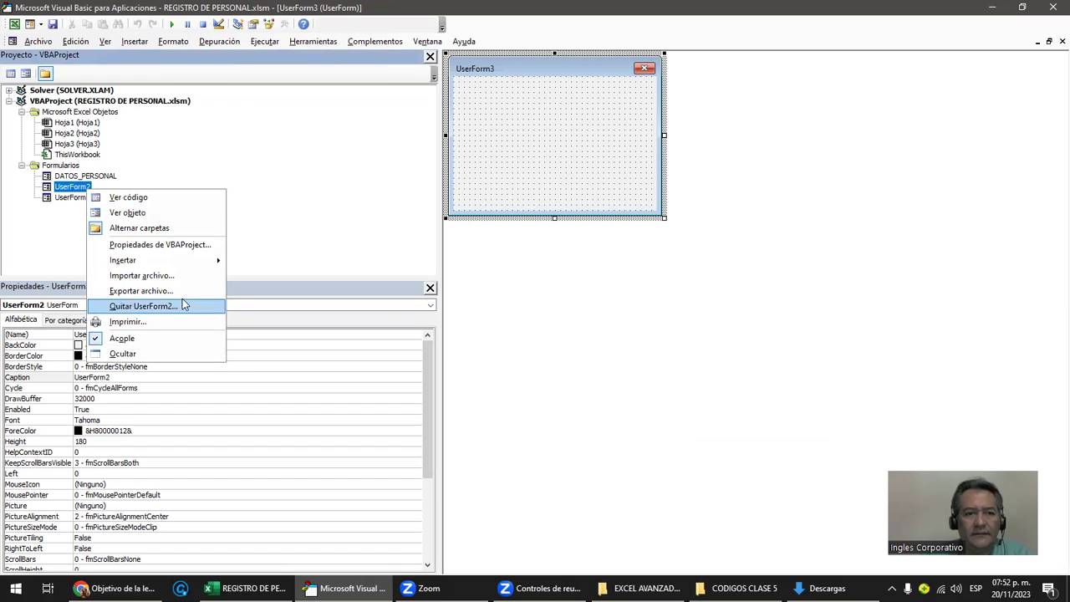
pyautogui.click(182, 306)
pyautogui.click(515, 343)
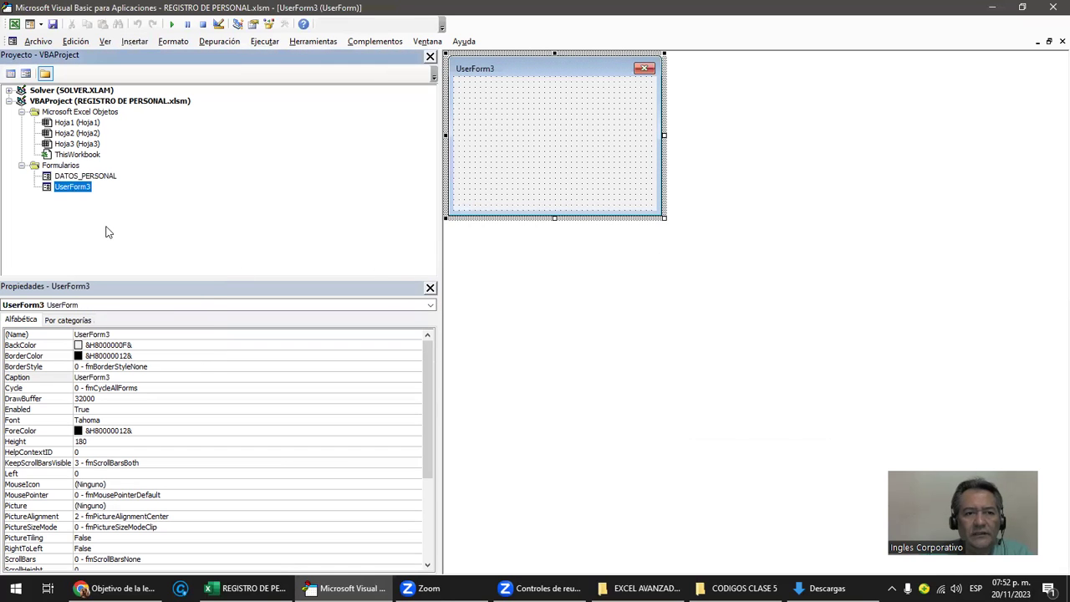
pyautogui.rightClick(78, 196)
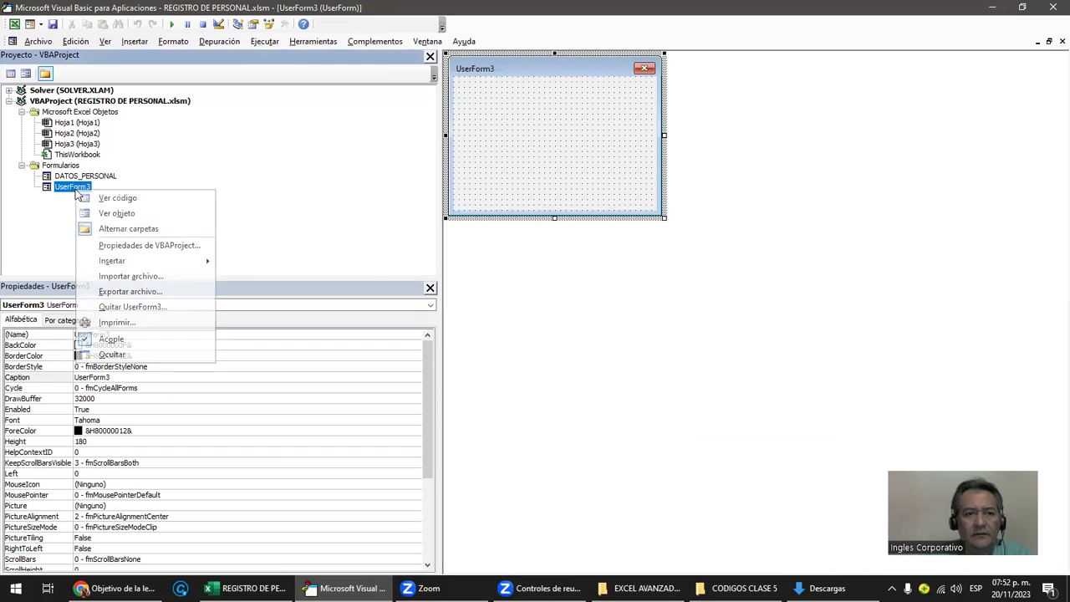
pyautogui.click(174, 306)
pyautogui.click(516, 343)
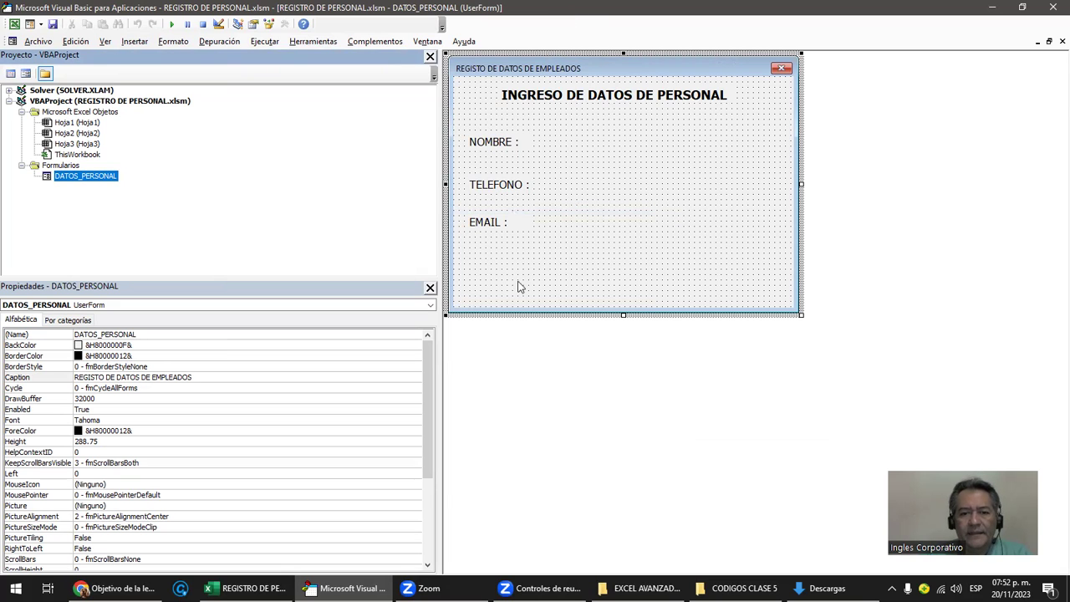
# - Show the controls toolbox, then switch back to the Excel workbook and the course page
pyautogui.click(676, 522)
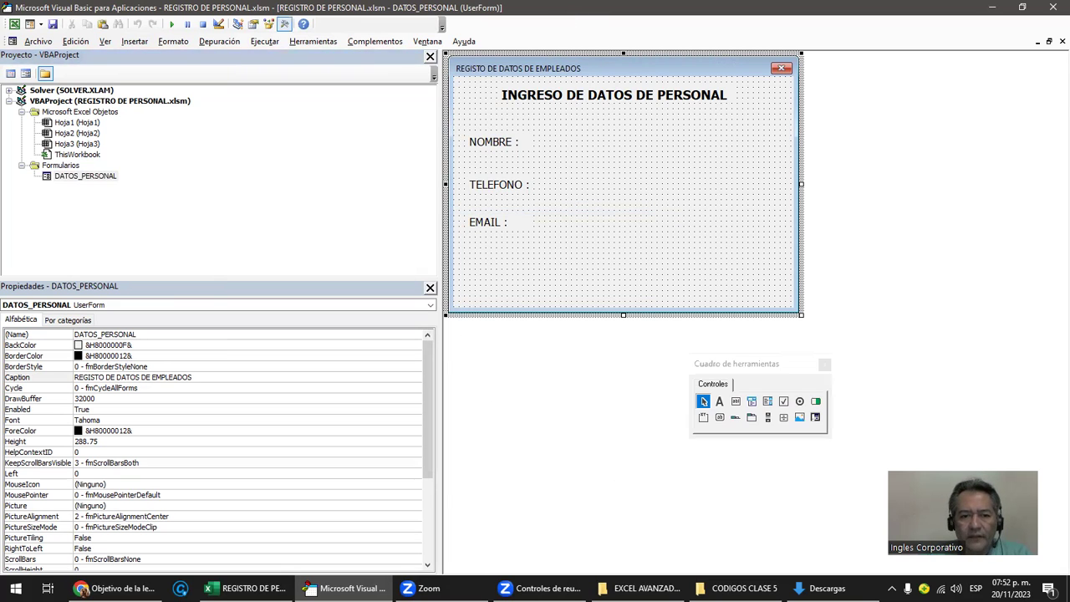
pyautogui.click(246, 587)
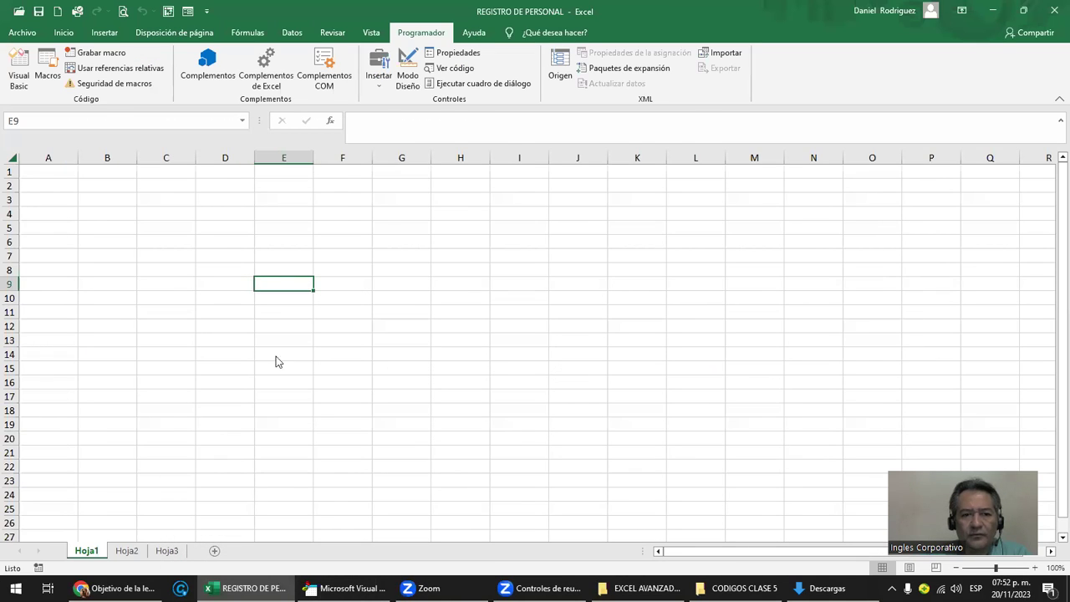
pyautogui.hotkey('alt', 'Tab')
# - Go to the next lesson page of the Inglés Corporativo course
pyautogui.scroll(-1, 473, 276)
pyautogui.scroll(2, 473, 276)
pyautogui.scroll(4, 473, 280)
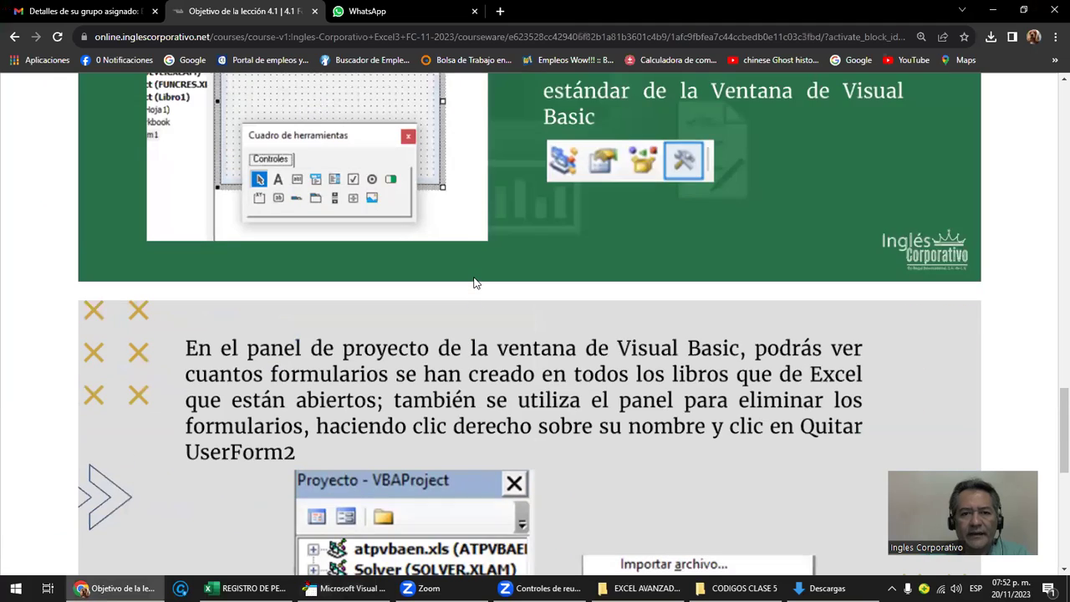
pyautogui.scroll(4, 473, 283)
pyautogui.scroll(-2, 480, 287)
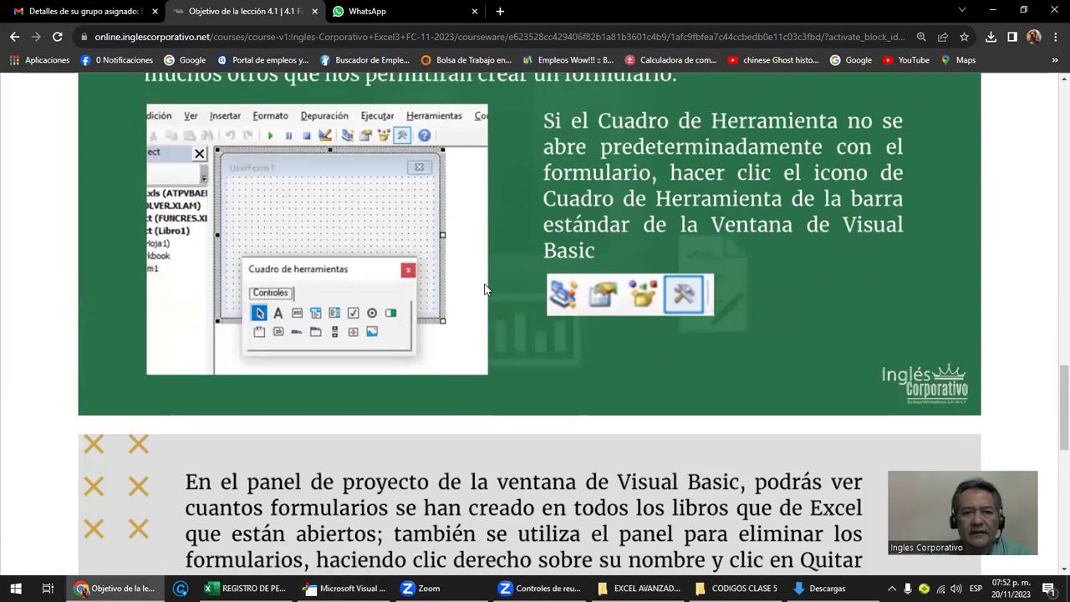
pyautogui.scroll(-2, 484, 289)
pyautogui.scroll(-1, 484, 285)
pyautogui.scroll(-2, 488, 284)
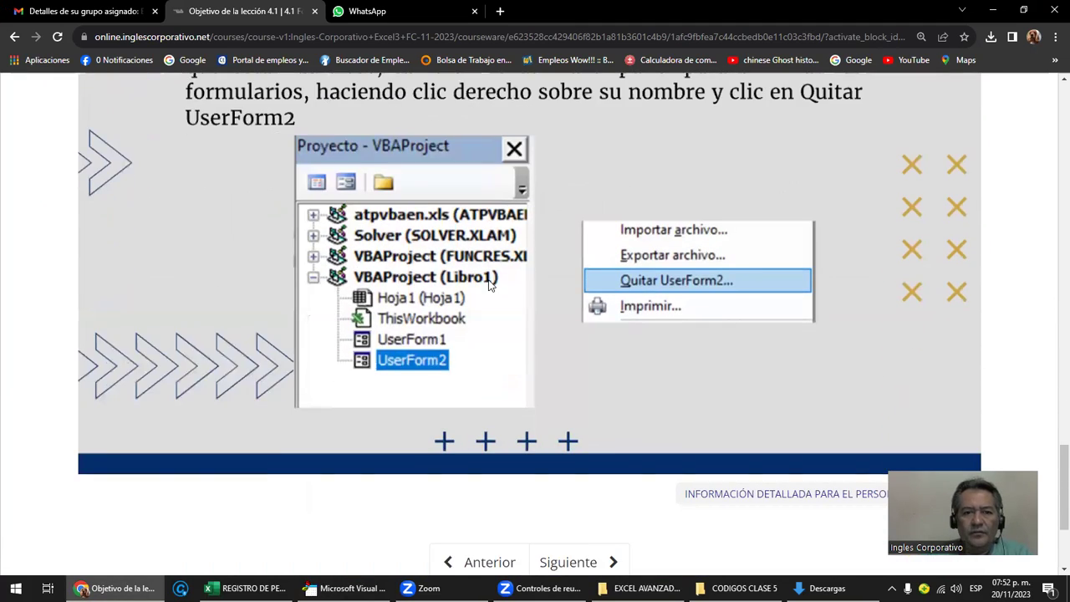
pyautogui.scroll(-1, 490, 285)
pyautogui.scroll(-2, 519, 317)
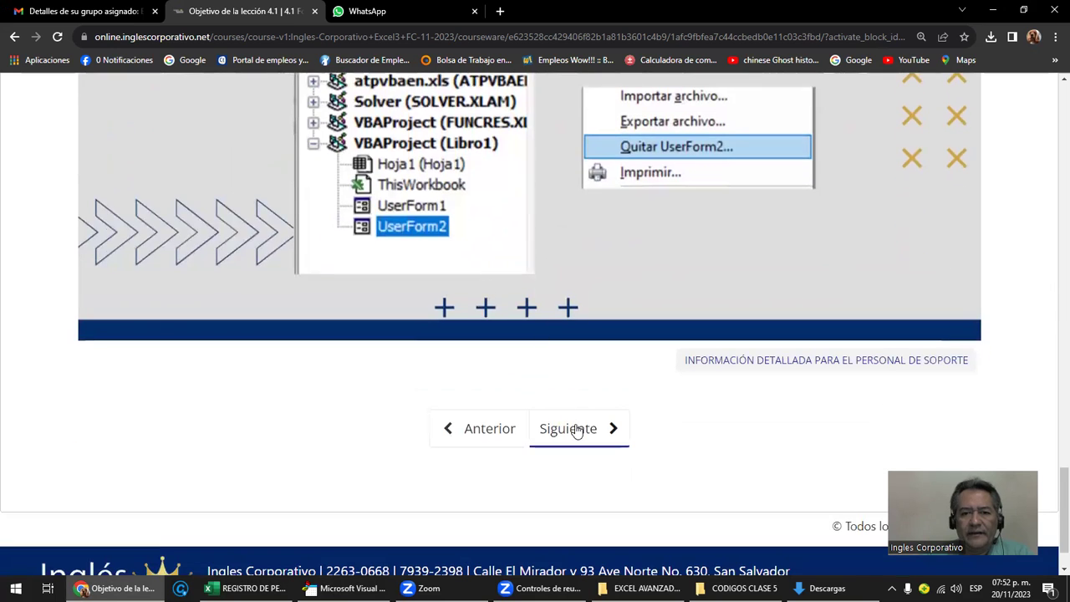
pyautogui.click(575, 430)
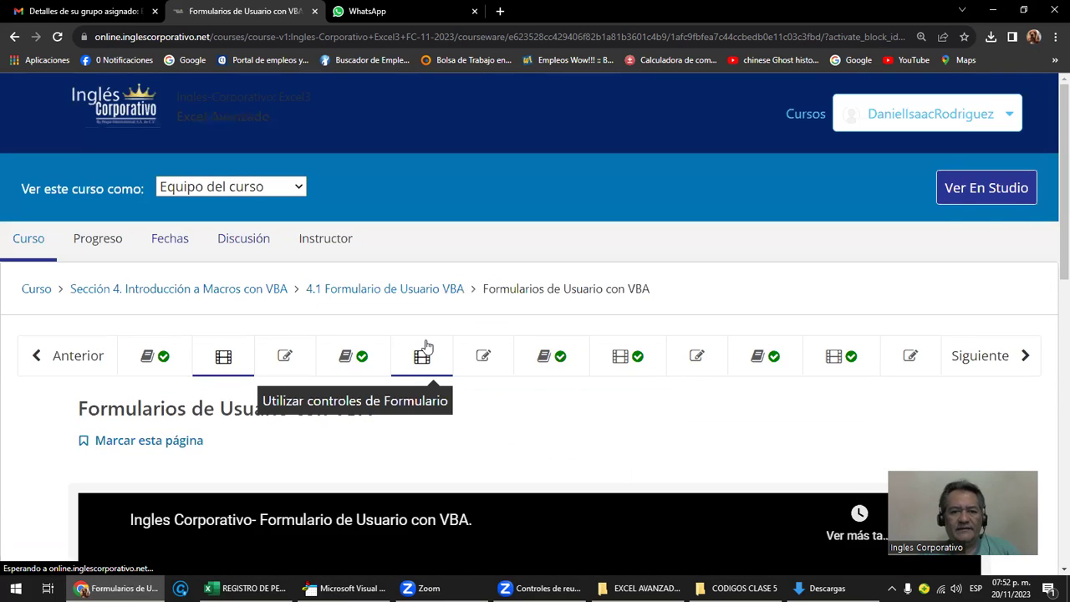
# - Scroll the Formularios de Usuario con VBA lesson down to the Formulario de usuario link
pyautogui.scroll(-1, 426, 346)
pyautogui.scroll(-2, 426, 346)
pyautogui.scroll(-1, 426, 346)
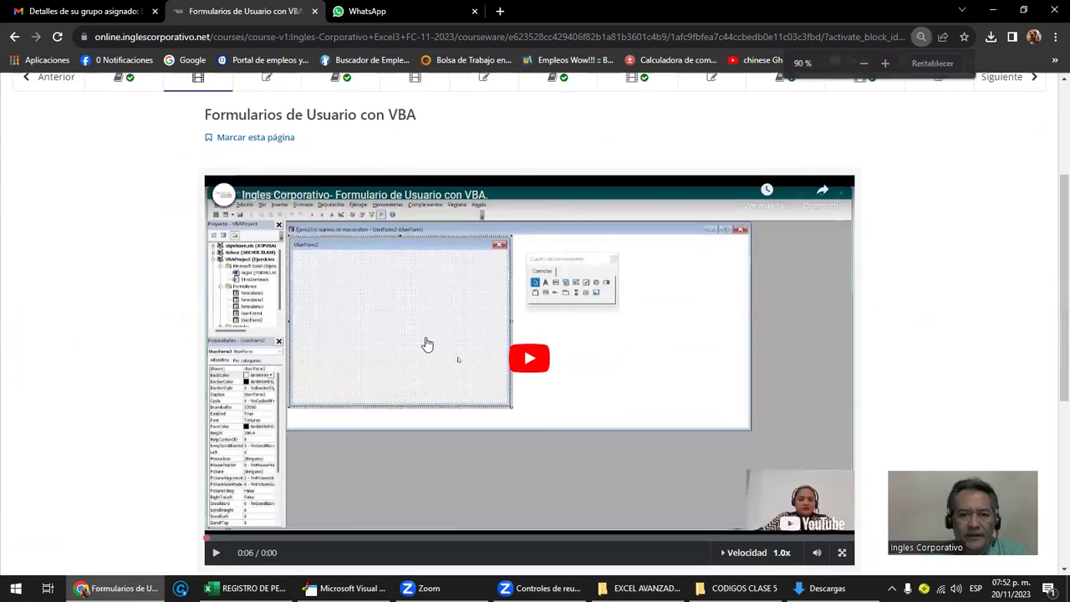
pyautogui.scroll(-1, 390, 337)
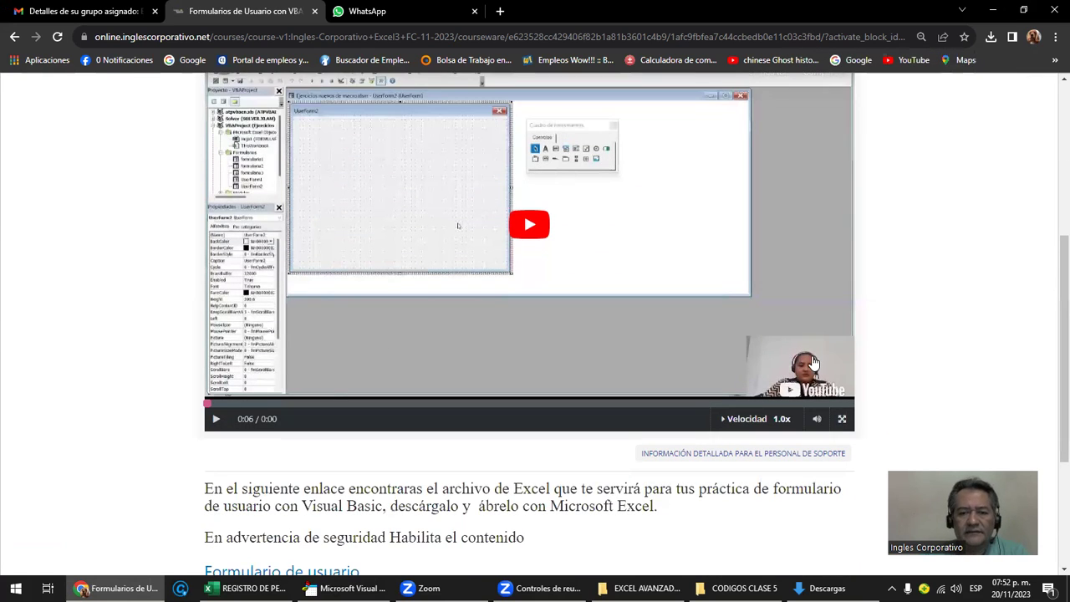
pyautogui.scroll(-2, 809, 361)
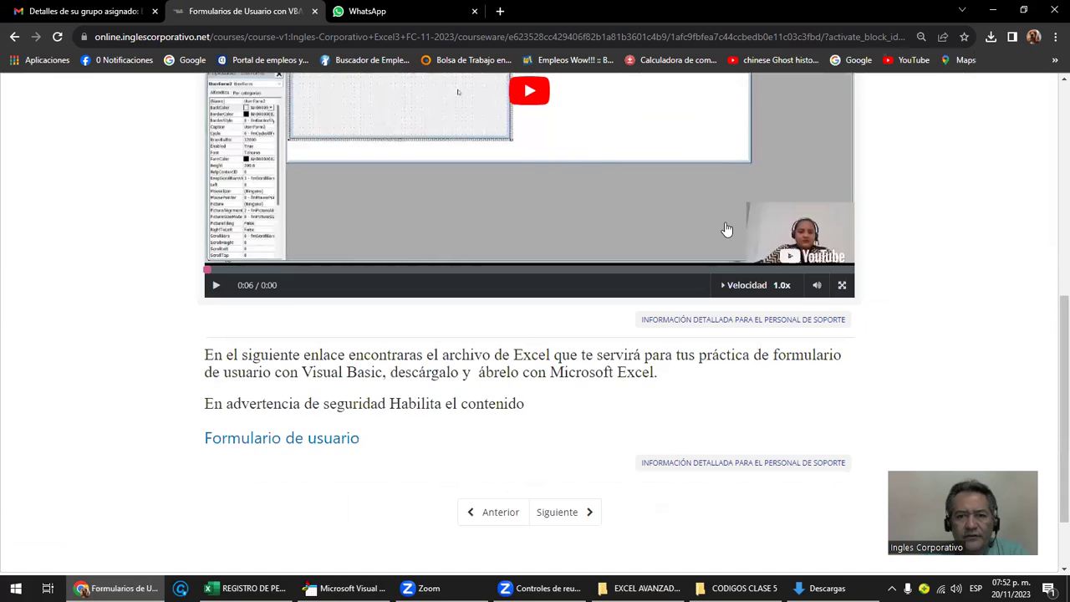
pyautogui.scroll(2, 836, 288)
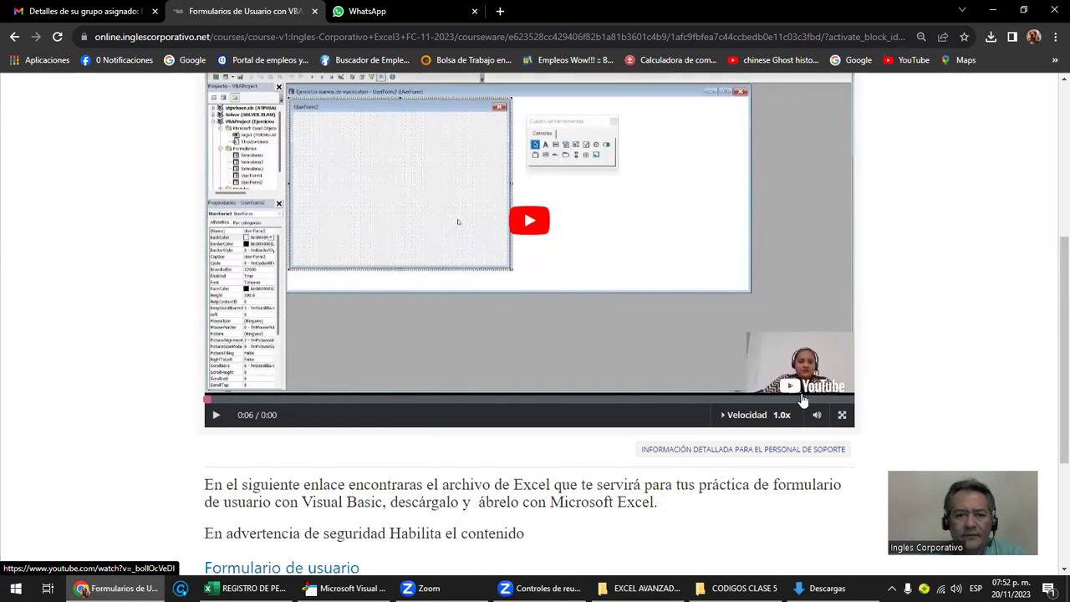
pyautogui.scroll(-3, 778, 397)
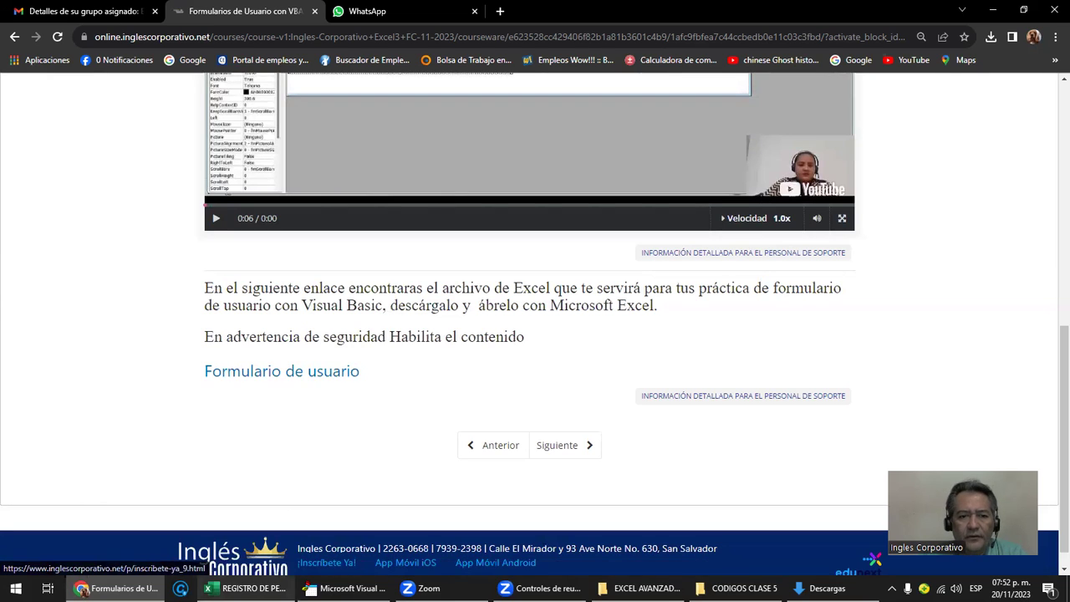
pyautogui.moveTo(243, 588)
pyautogui.moveTo(643, 588)
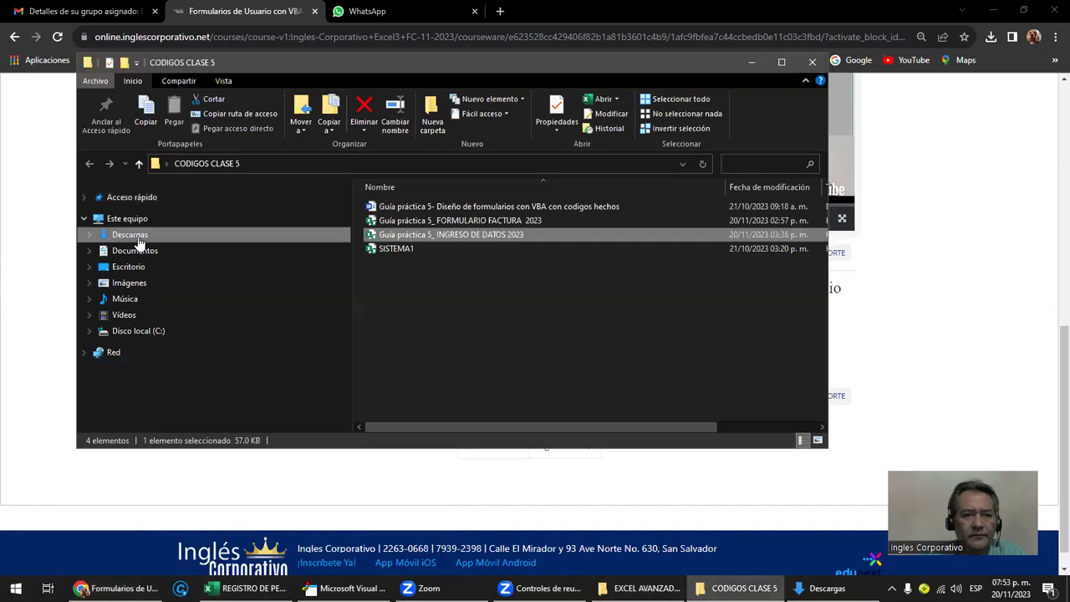
# - Open the Formulario_de_Usuario workbook from the Descargas folder in Excel
pyautogui.click(134, 235)
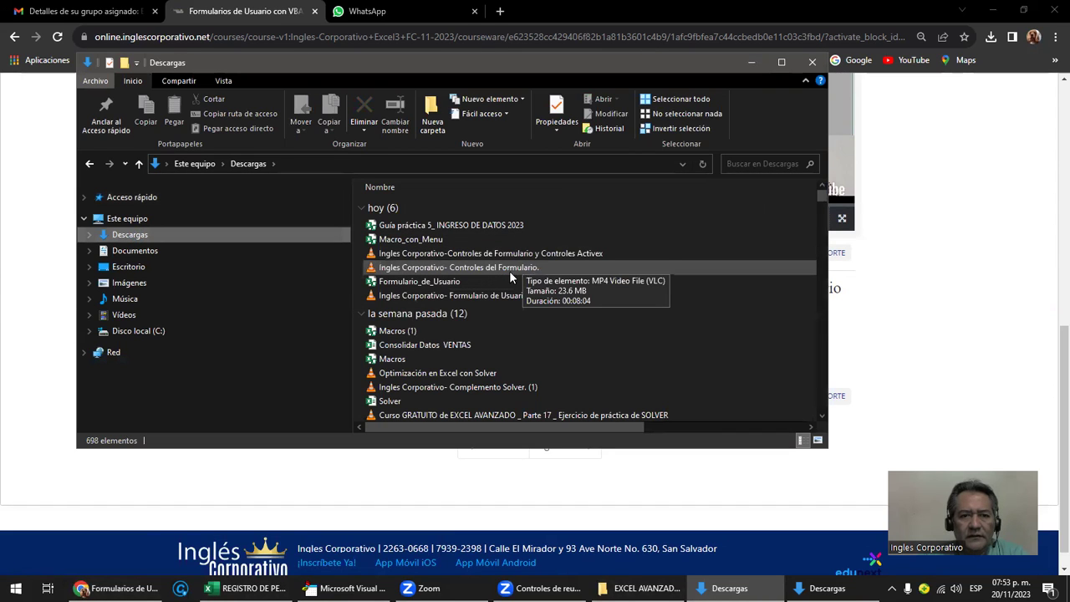
pyautogui.click(449, 286)
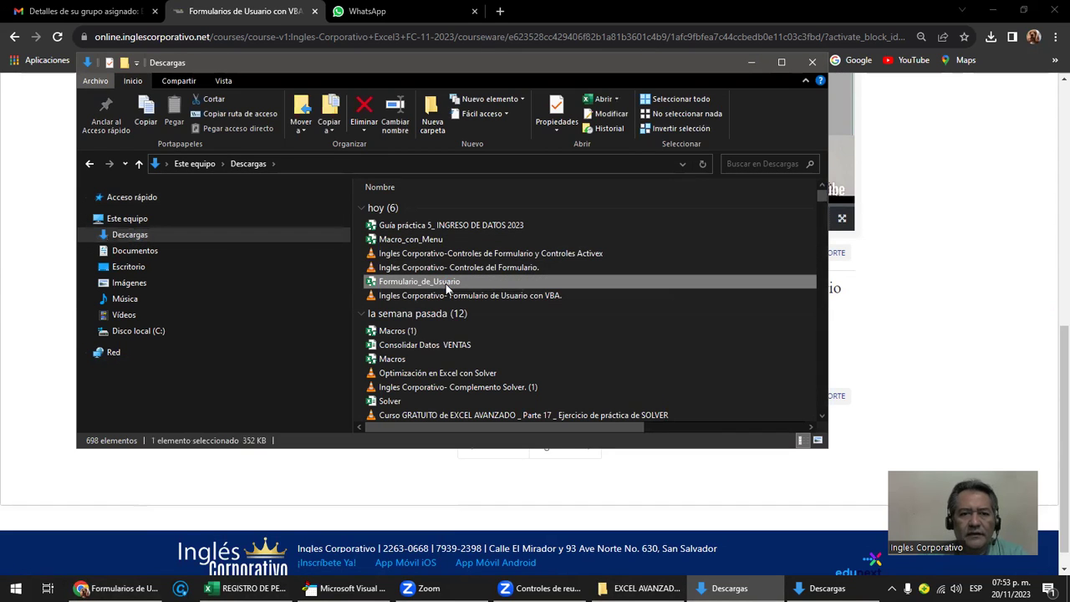
pyautogui.doubleClick(449, 286)
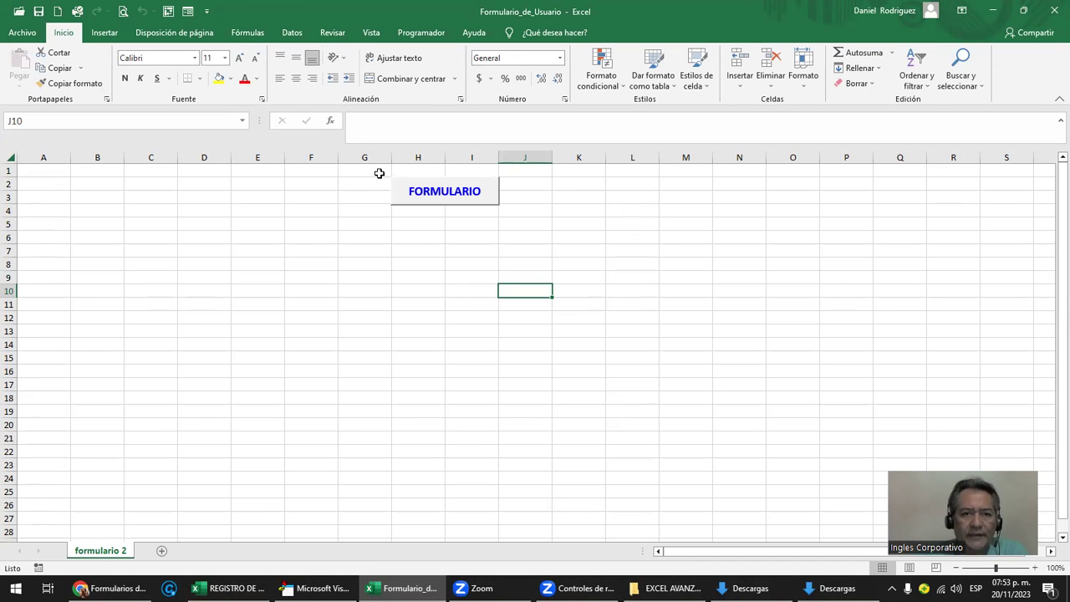
# - Launch the FORMULARIO DE INGRESO welcome form from the FORMULARIO button, move it aside, and close it
pyautogui.moveTo(375, 171); pyautogui.dragTo(539, 232)
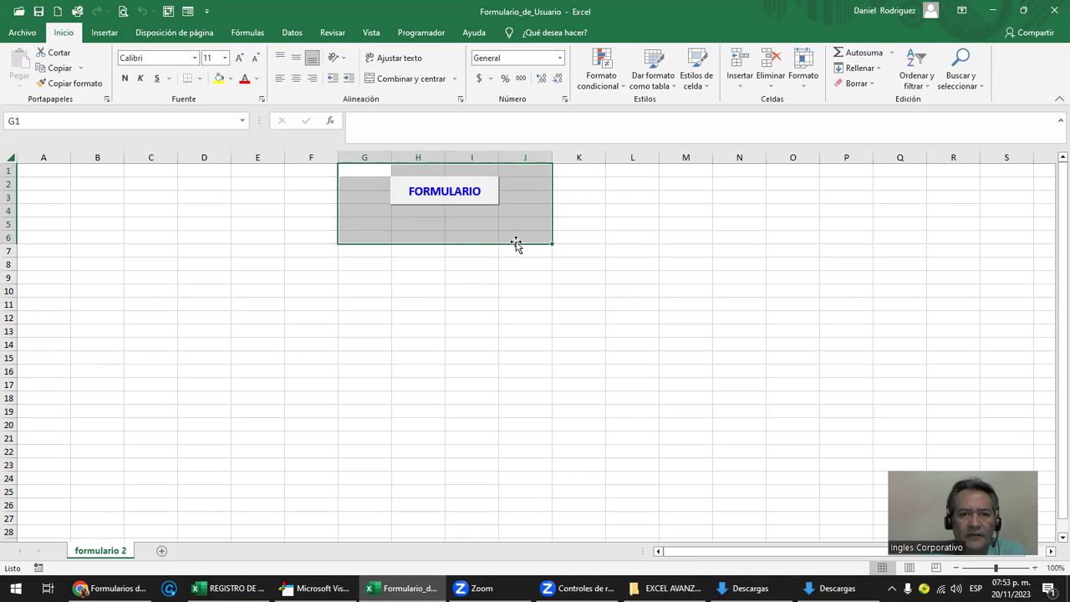
pyautogui.click(486, 290)
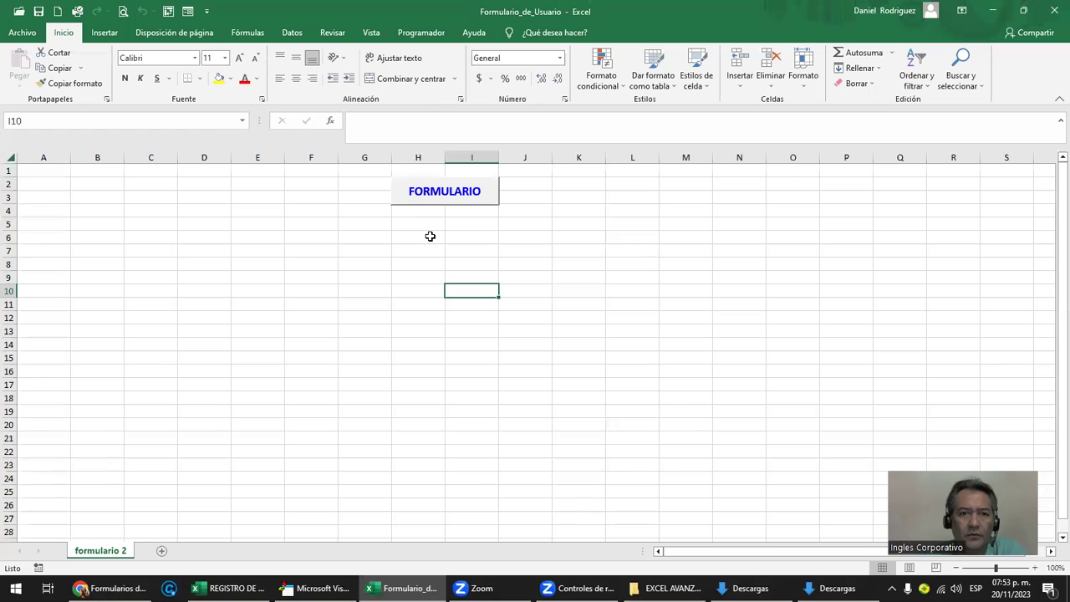
pyautogui.click(436, 202)
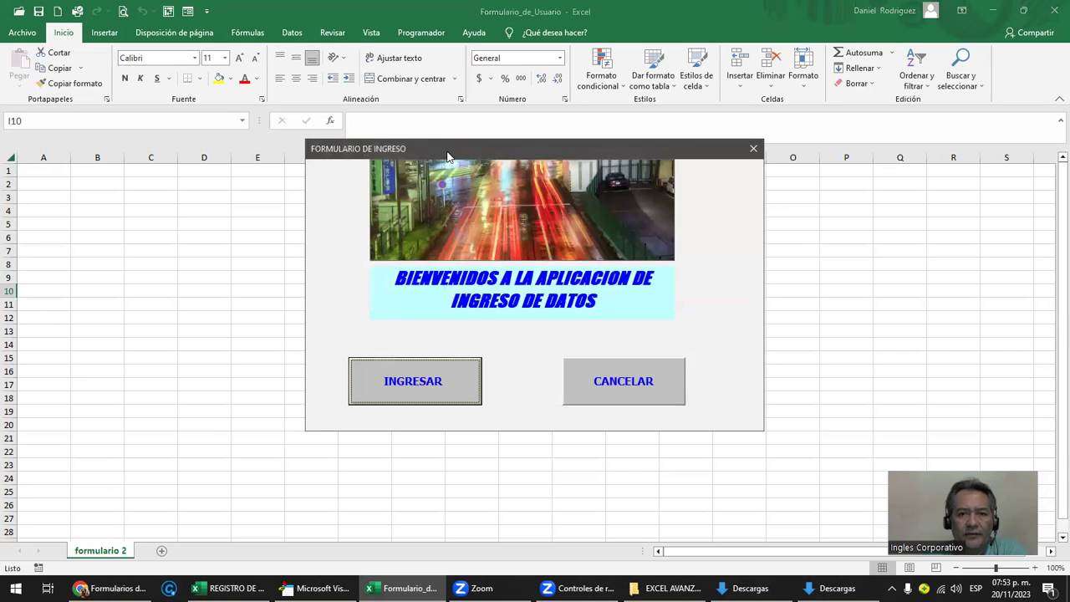
pyautogui.moveTo(448, 157); pyautogui.dragTo(681, 163)
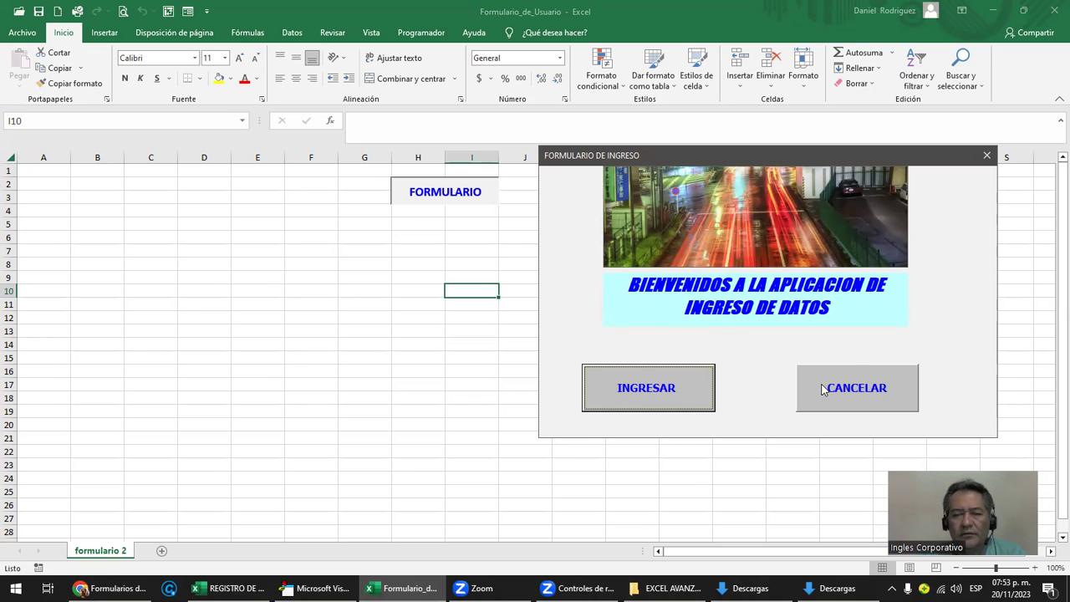
pyautogui.click(987, 159)
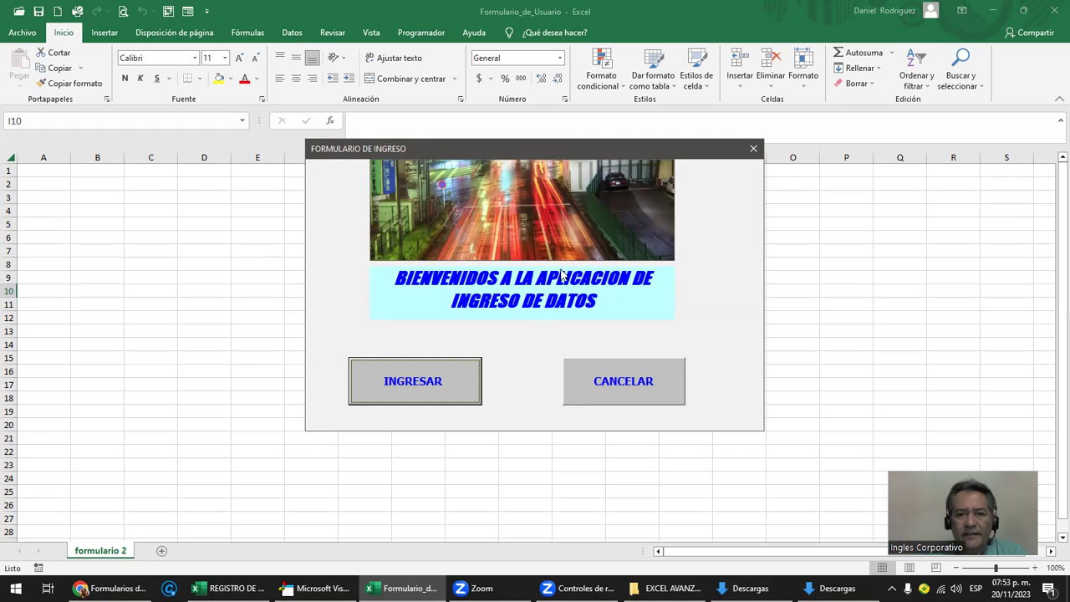
# - Try the recursos humanos data form's cancel action, then dismiss the data and welcome forms
pyautogui.click(439, 392)
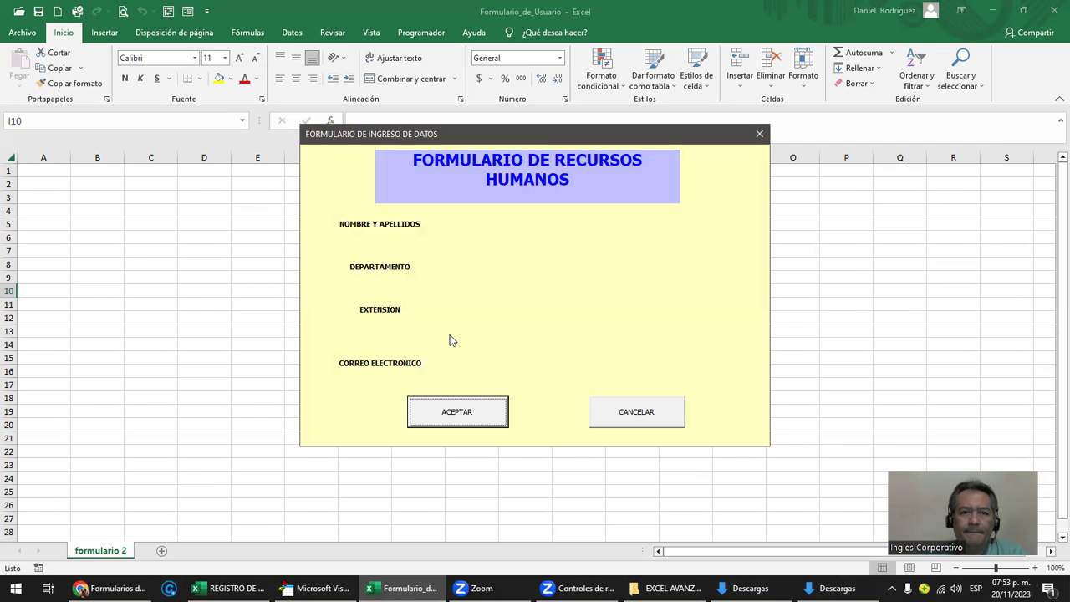
pyautogui.click(637, 413)
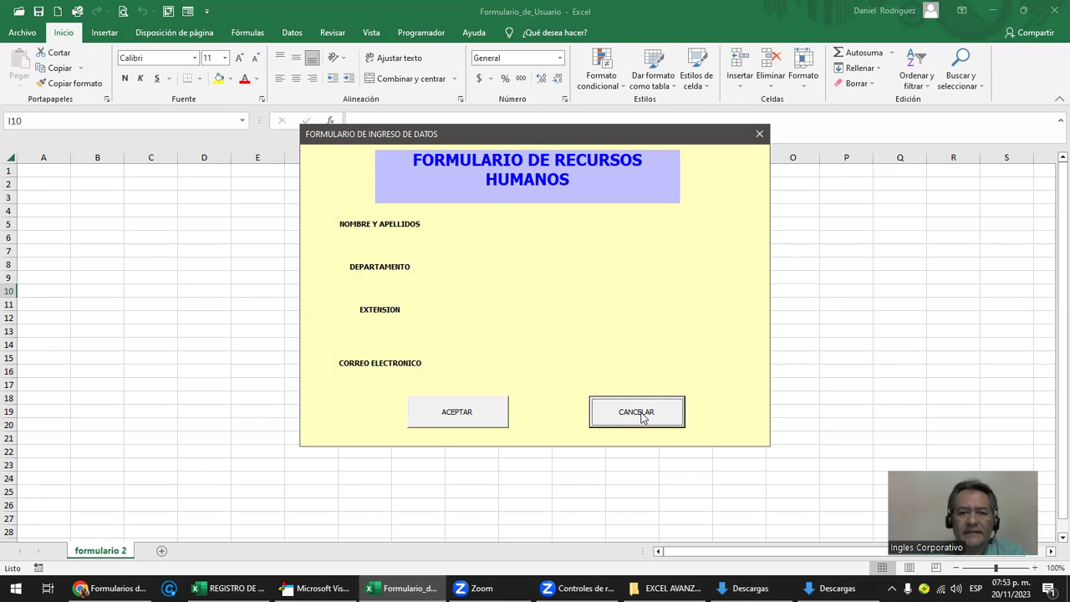
pyautogui.click(466, 423)
pyautogui.click(644, 425)
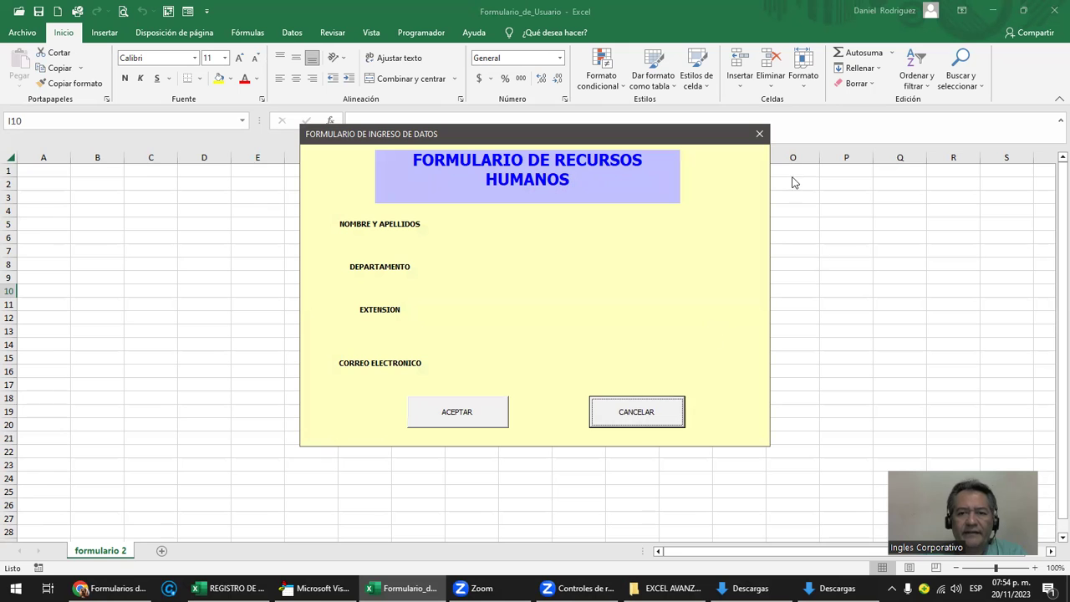
pyautogui.click(759, 135)
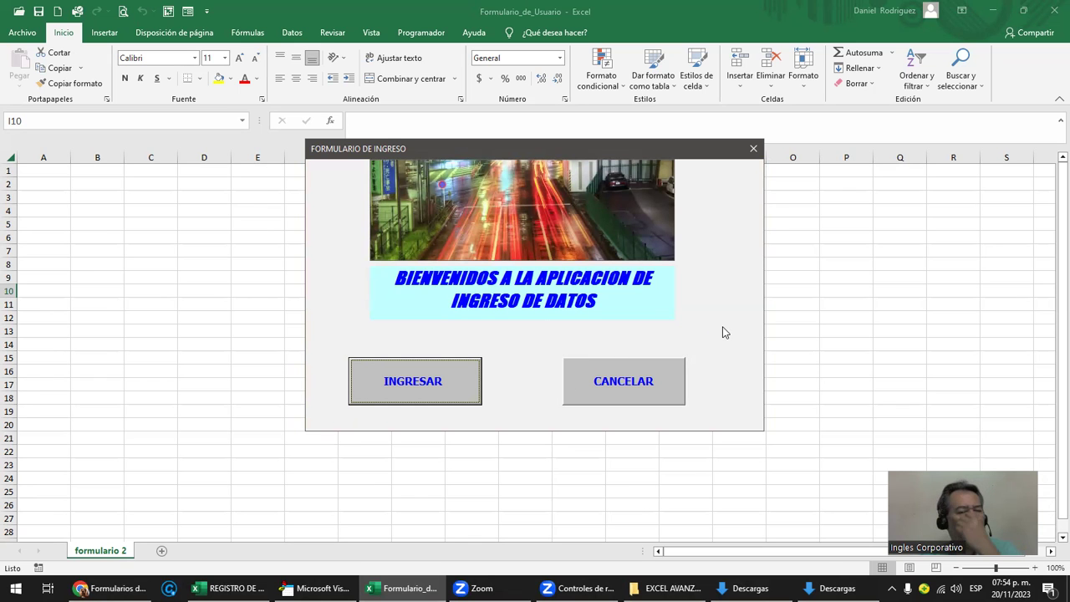
pyautogui.click(615, 387)
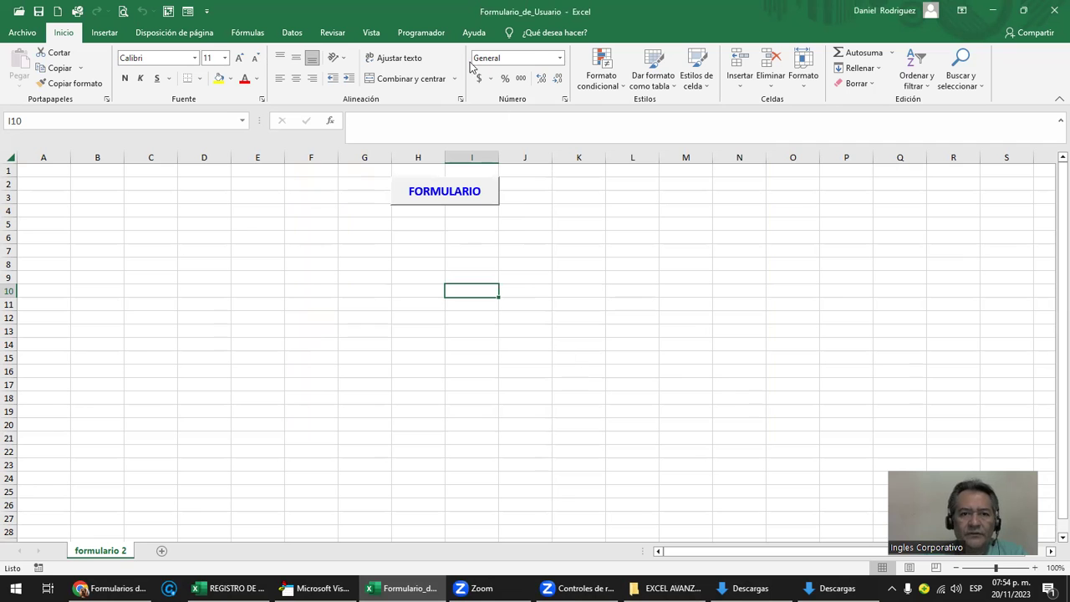
pyautogui.click(421, 32)
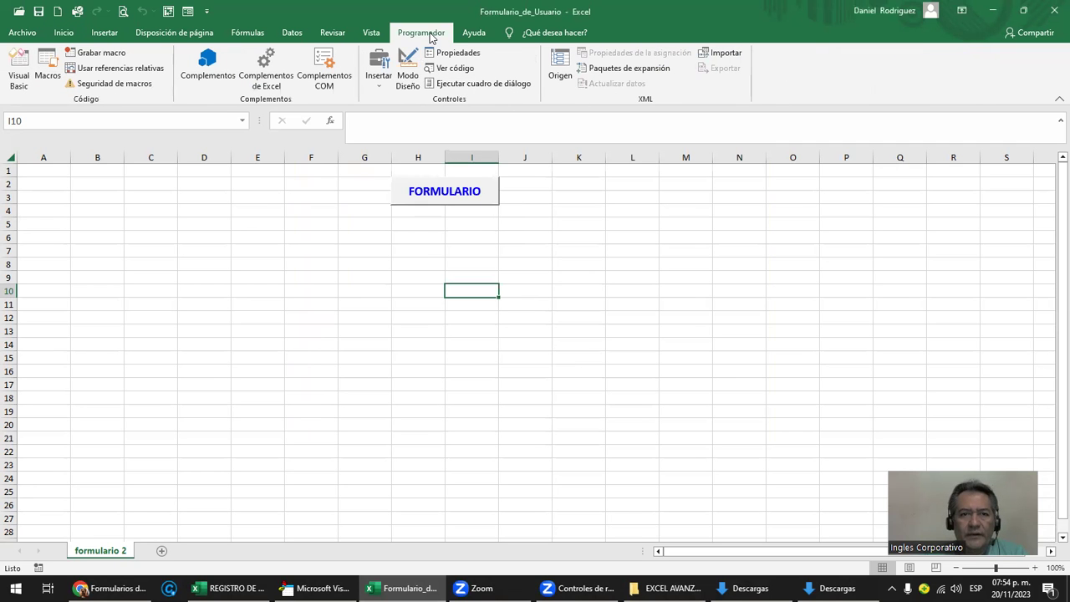
# - Complete formulario2's Caption as FORMULARIO DE INGRESO DE DATOS, then open the formulario1 design
pyautogui.click(16, 81)
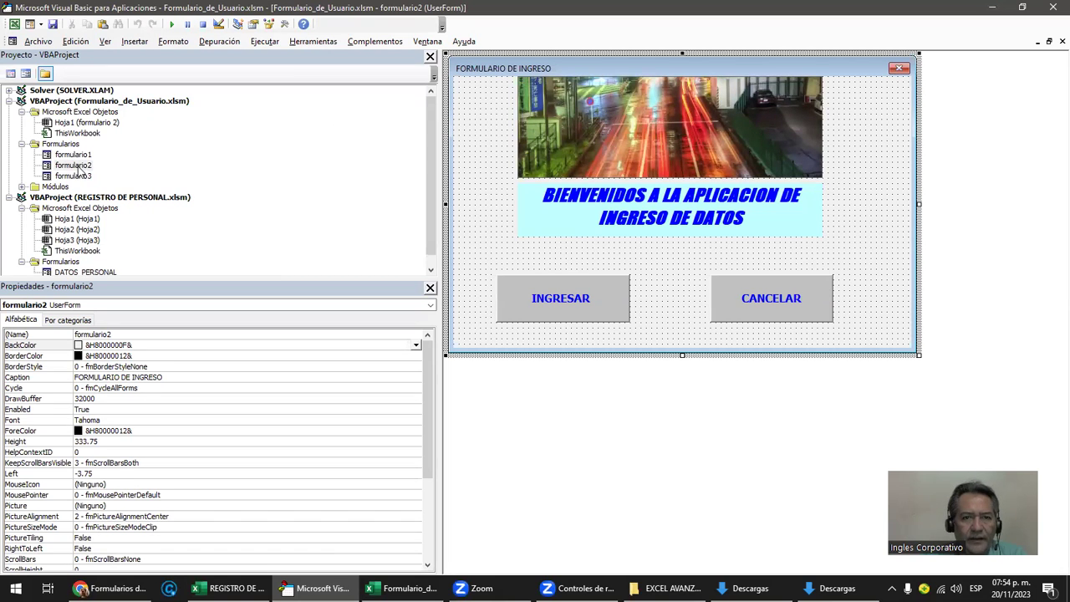
pyautogui.click(77, 166)
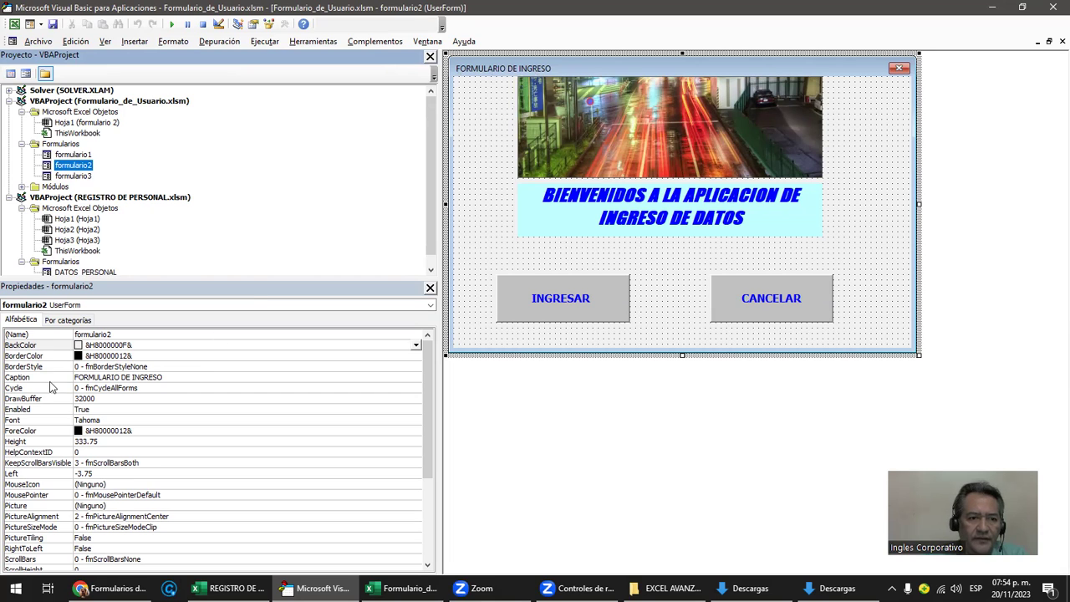
pyautogui.click(90, 380)
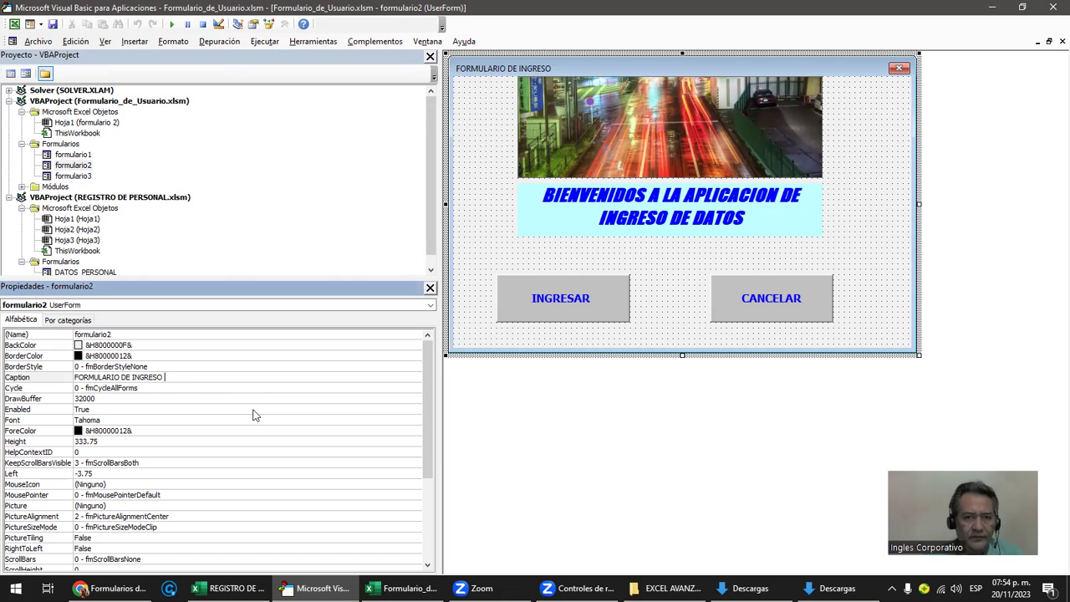
pyautogui.write('DE DATOS')
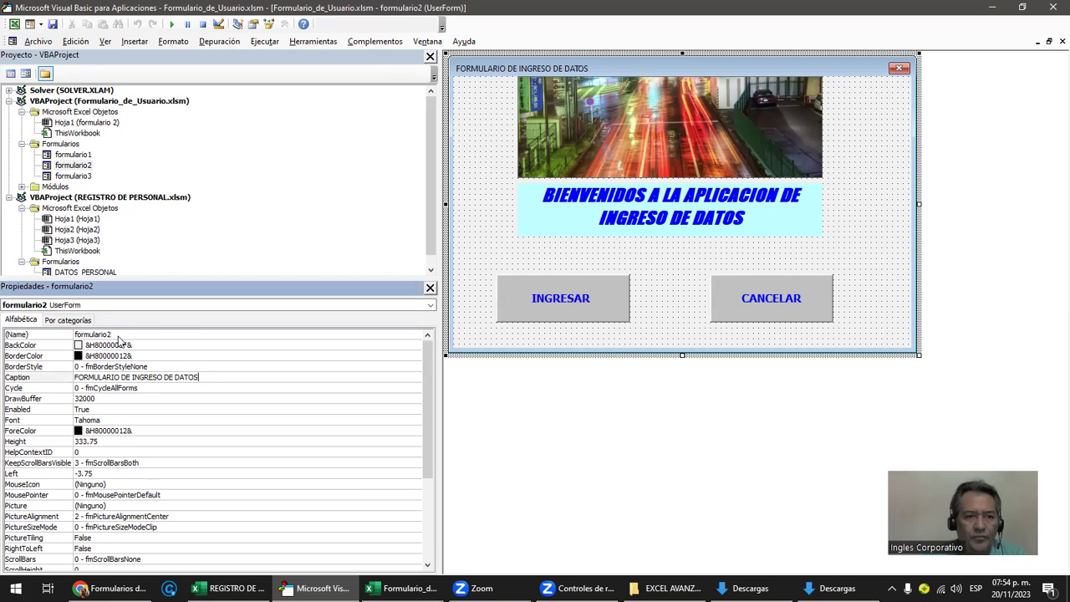
pyautogui.click(114, 335)
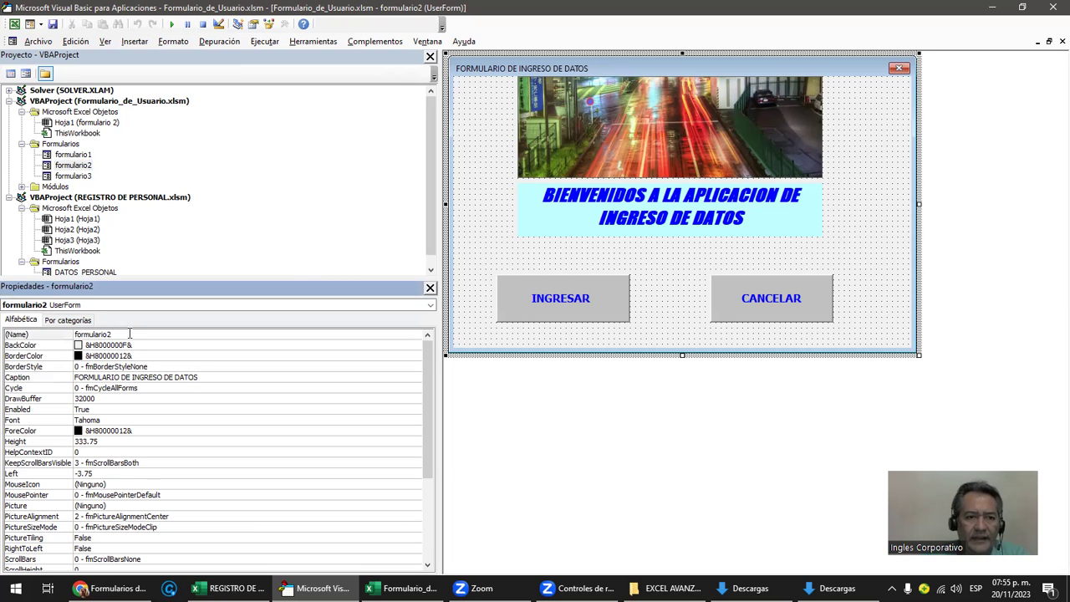
pyautogui.moveTo(116, 334); pyautogui.dragTo(58, 334)
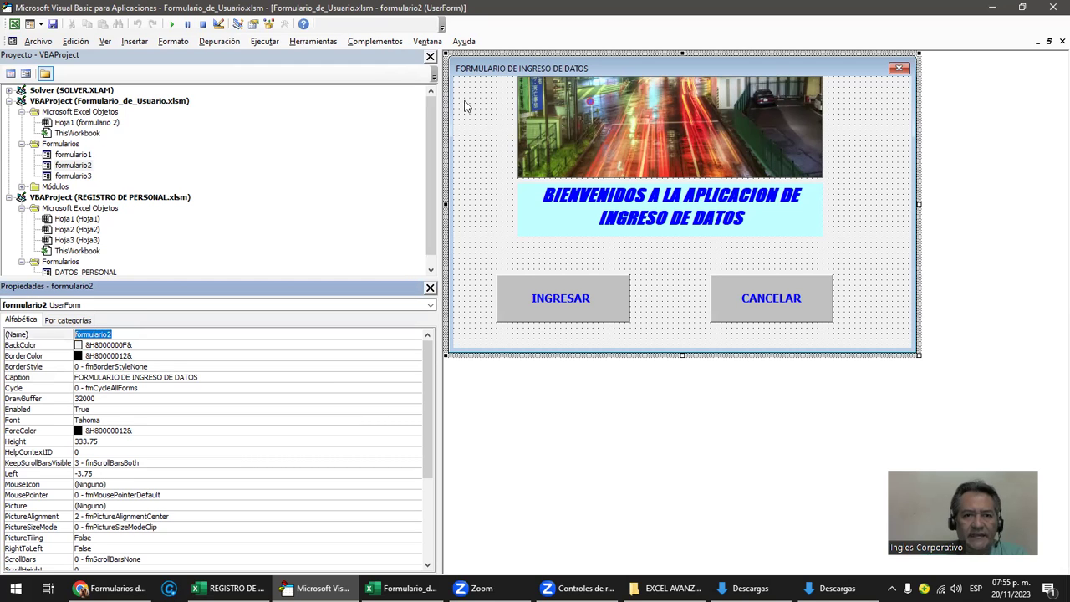
pyautogui.doubleClick(77, 155)
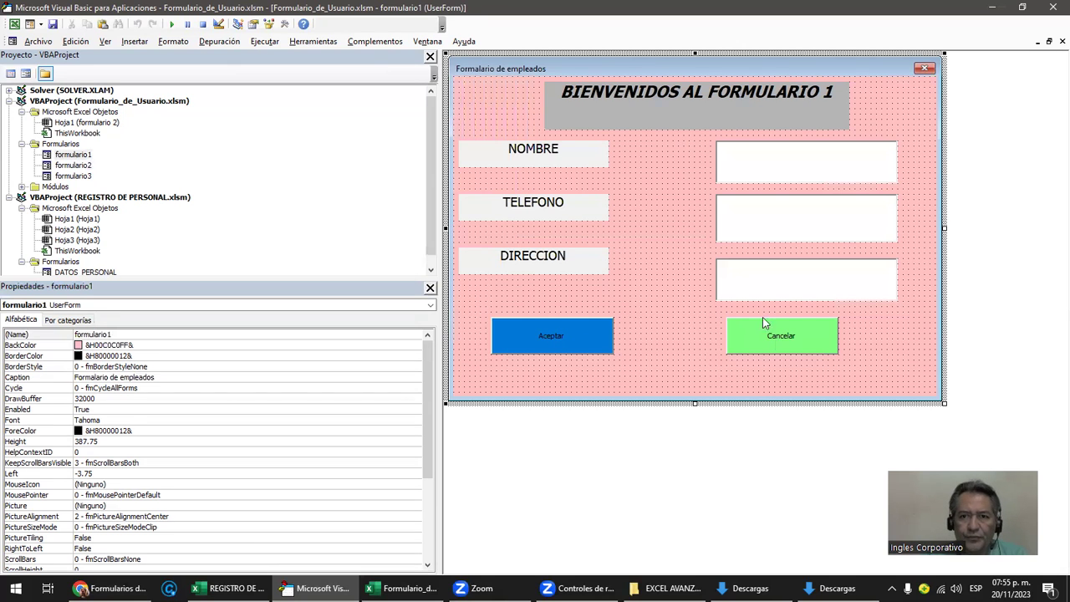
# - Select formulario1's NOMBRE text box and run the form over the Excel sheet
pyautogui.click(747, 173)
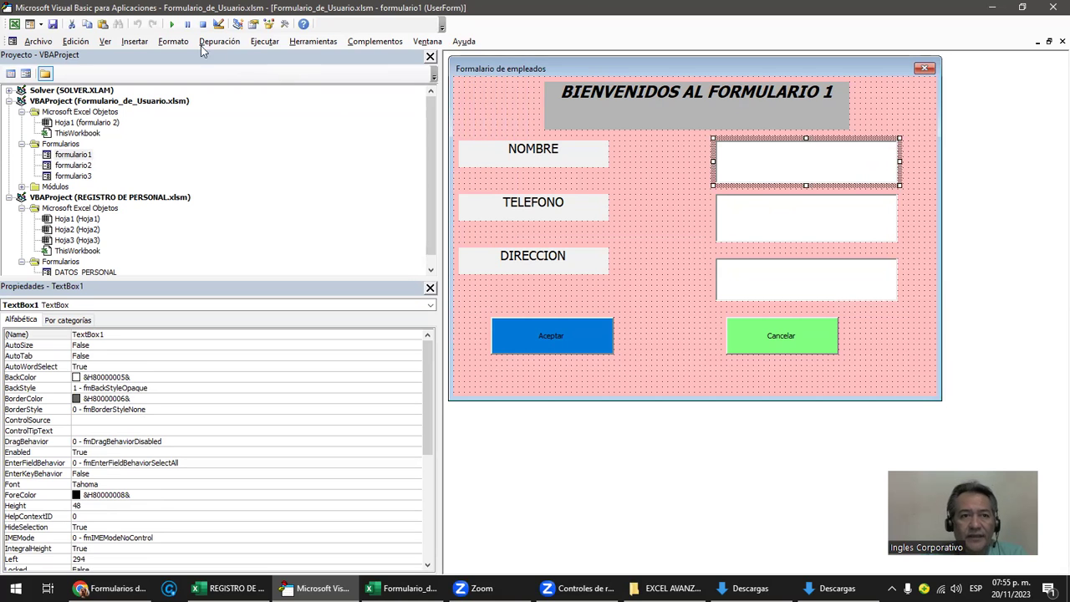
pyautogui.click(172, 23)
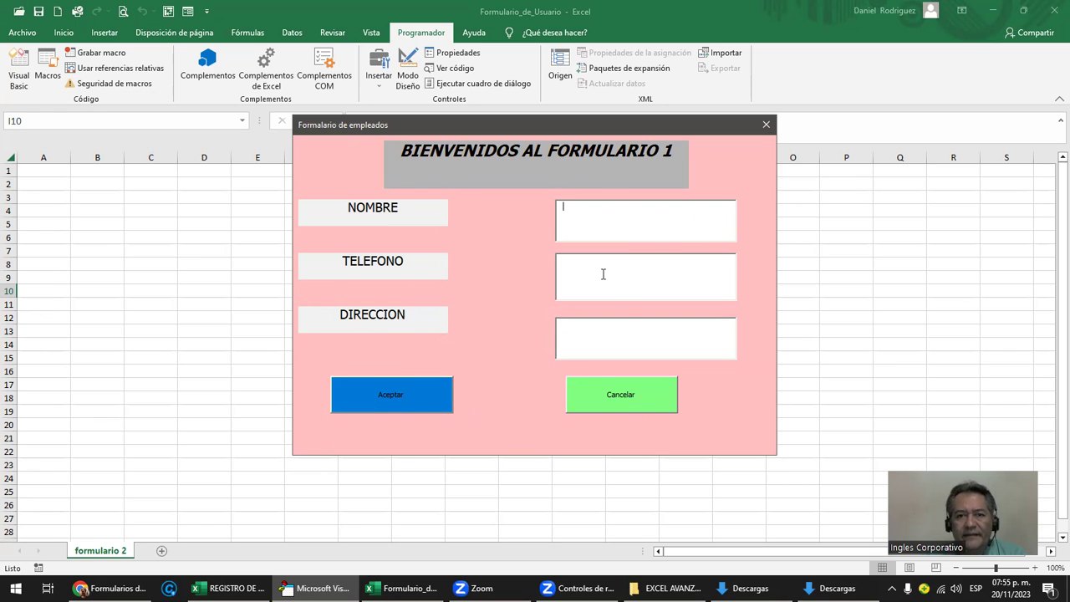
# - Enter HGHGHG, FFFF45454544 and 4 in NOMBRE, TELEFONO, DIRECCION and submit with Aceptar
pyautogui.click(604, 327)
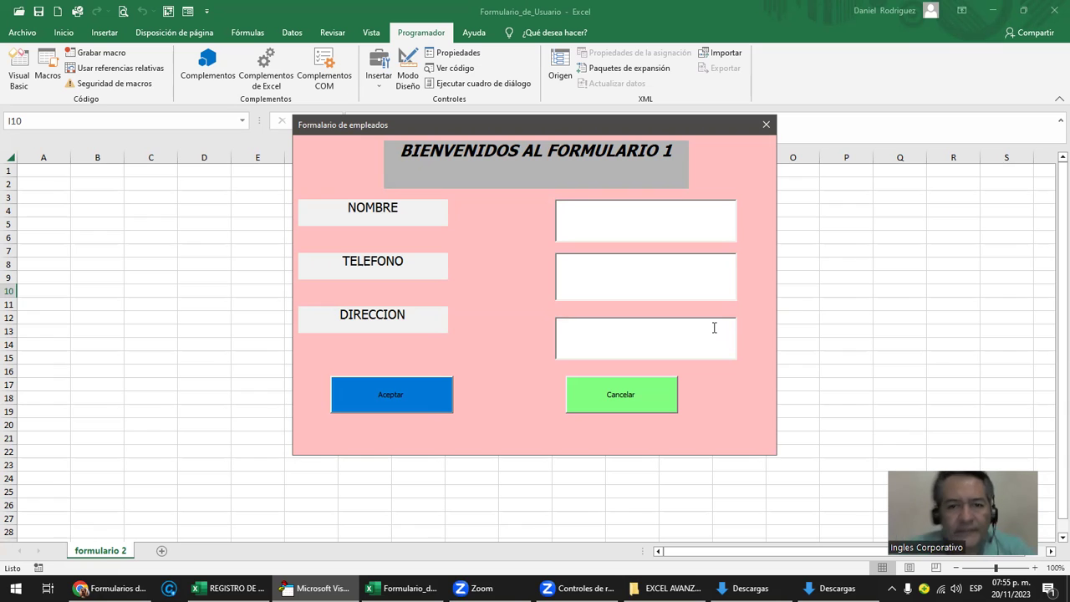
pyautogui.click(558, 217)
pyautogui.write('HGHGHG')
pyautogui.click(622, 275)
pyautogui.write('FFFF45454544')
pyautogui.click(595, 332)
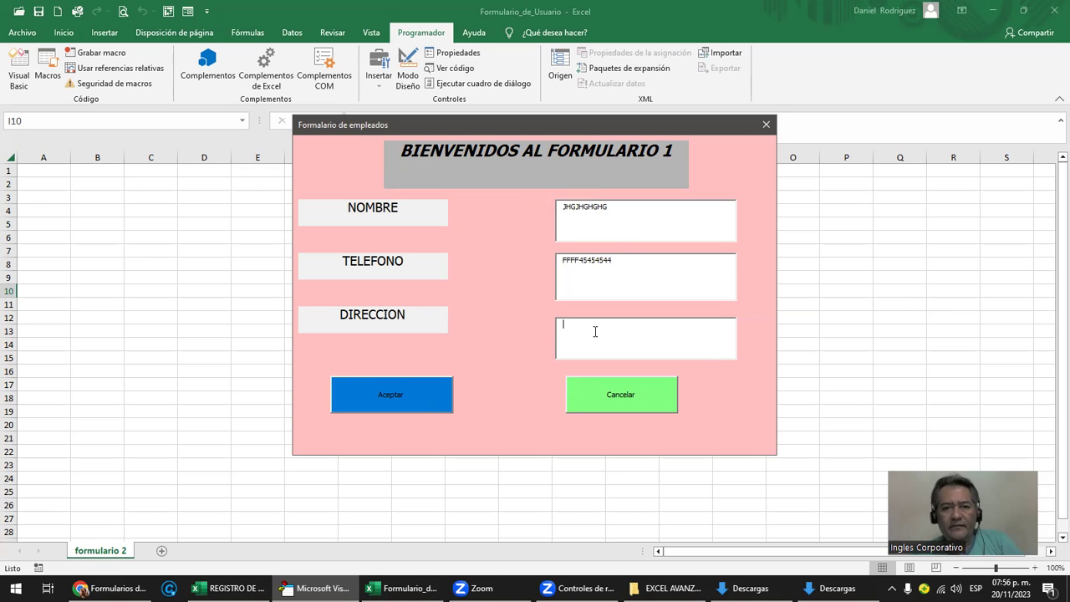
pyautogui.write('444444')
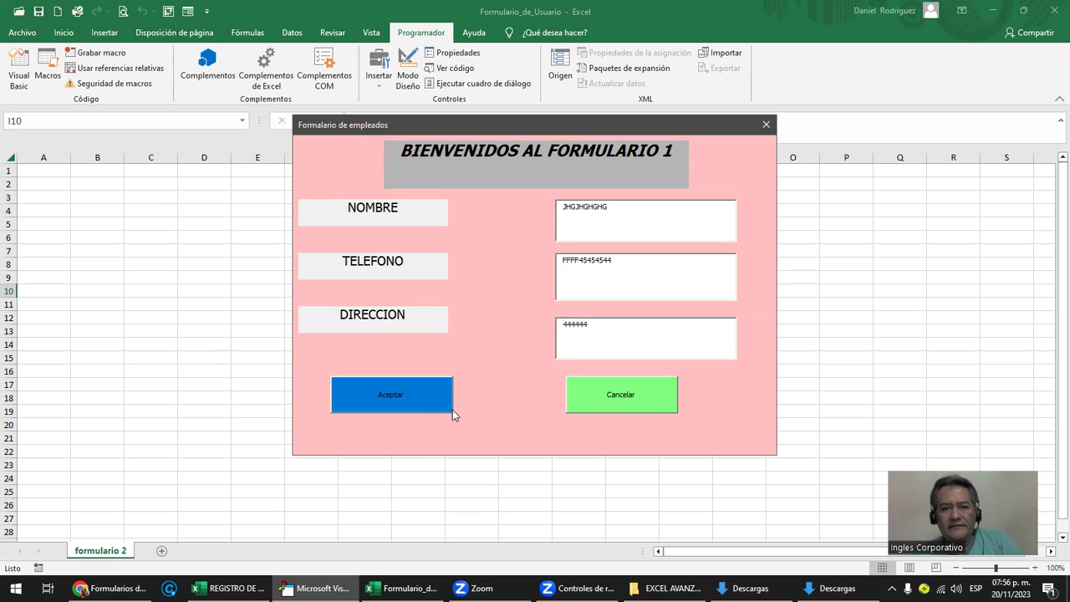
pyautogui.click(427, 406)
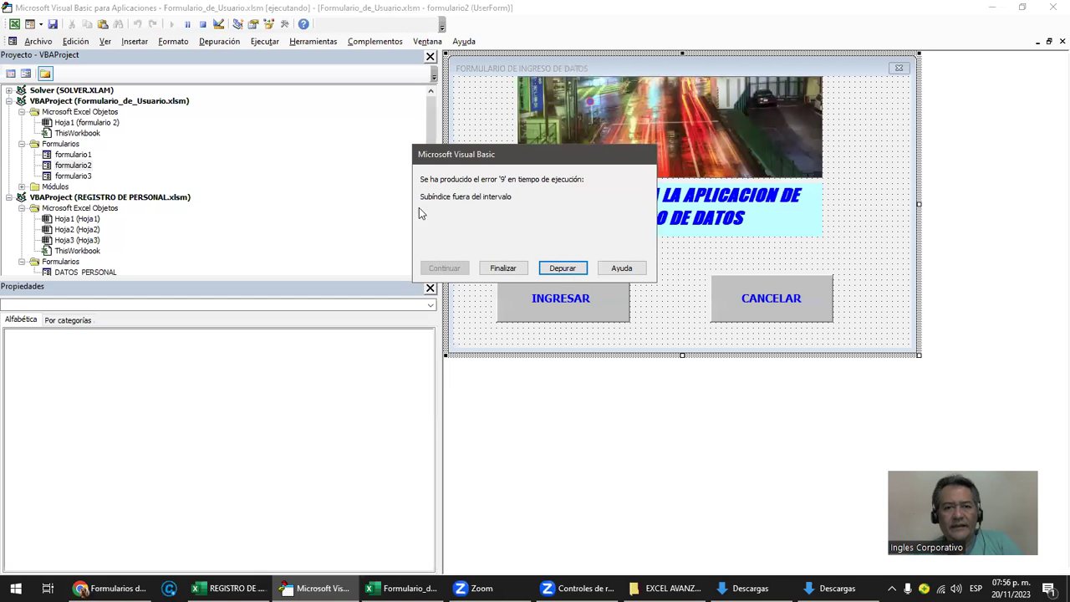
# - End the halted macro, rerun and close the employee form, then close the VBA editor
pyautogui.click(515, 269)
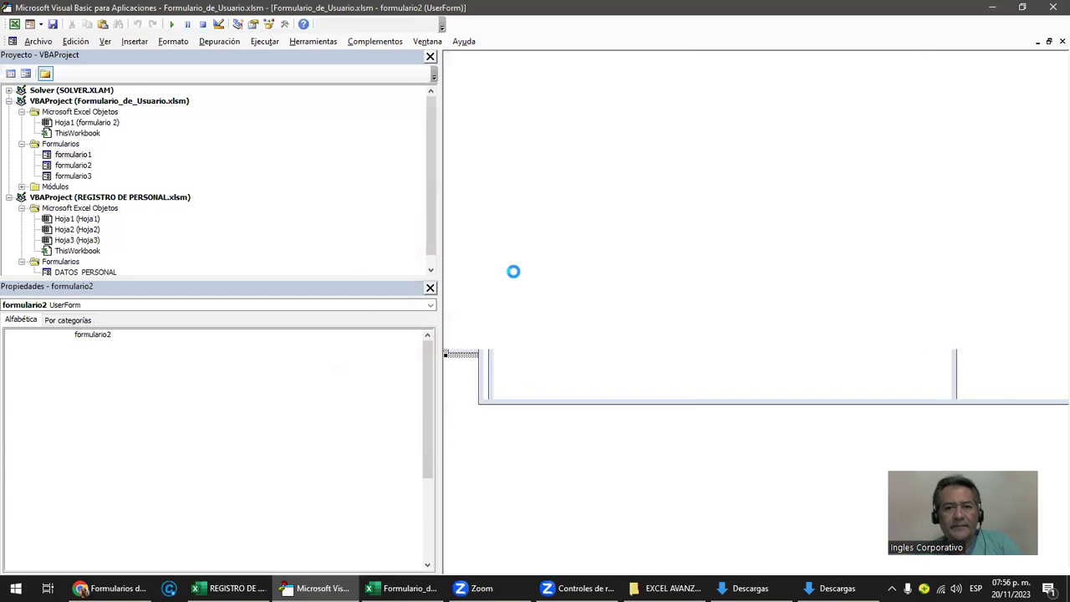
pyautogui.click(172, 25)
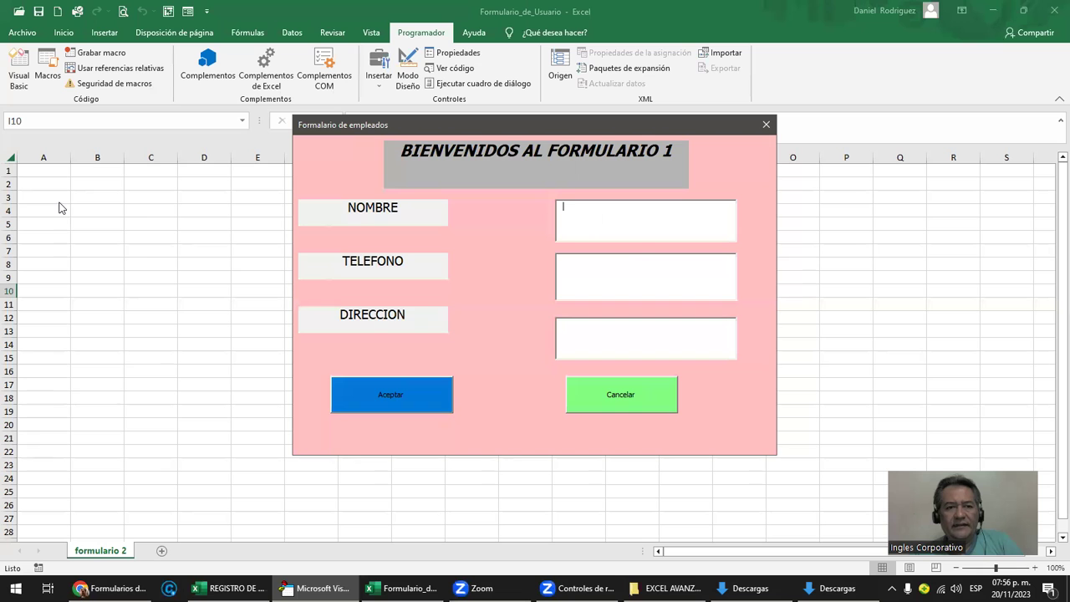
pyautogui.click(768, 125)
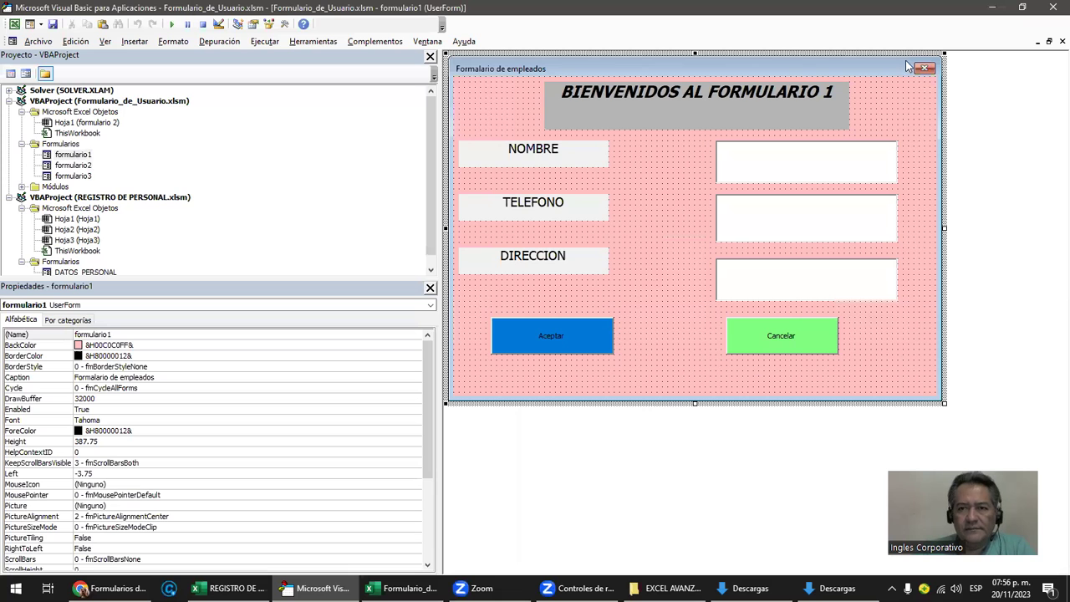
pyautogui.click(1053, 7)
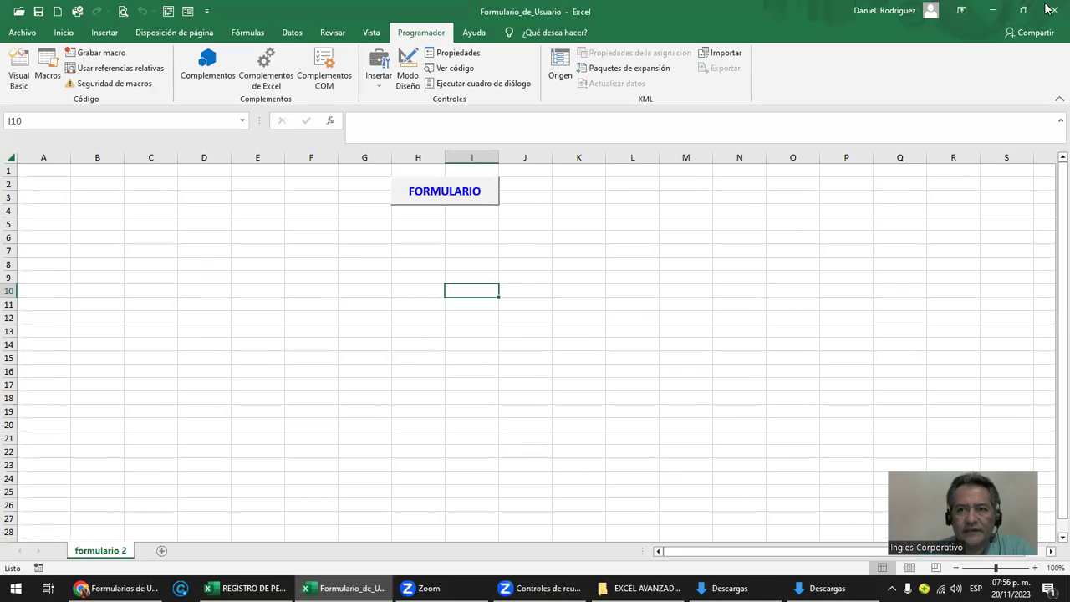
# - Close the Formulario_de_Usuario workbook, answering the save prompt, and minimize Excel
pyautogui.click(1053, 10)
pyautogui.click(534, 314)
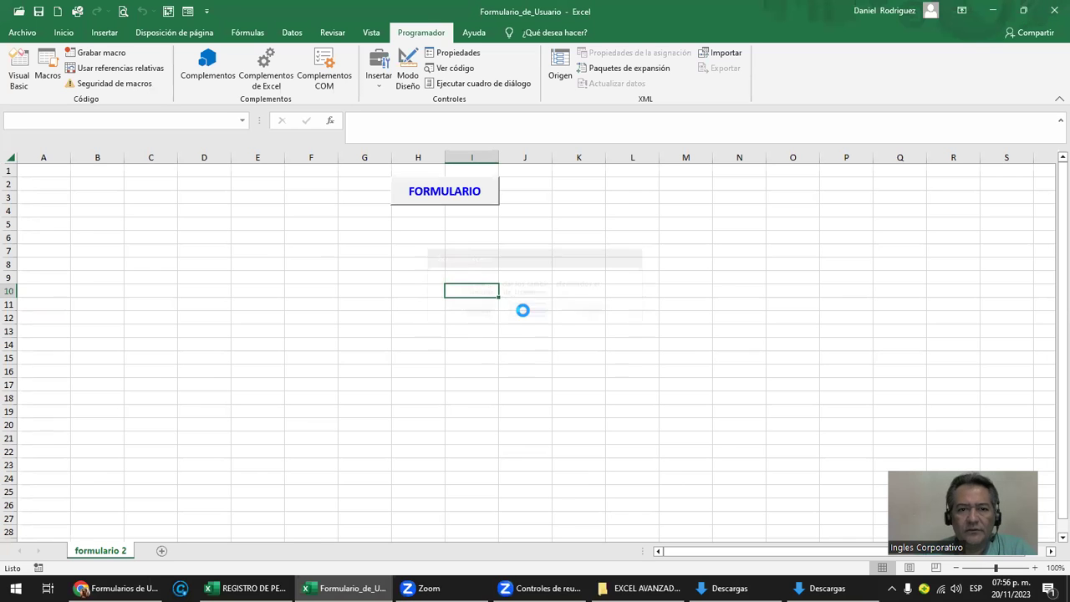
pyautogui.click(993, 11)
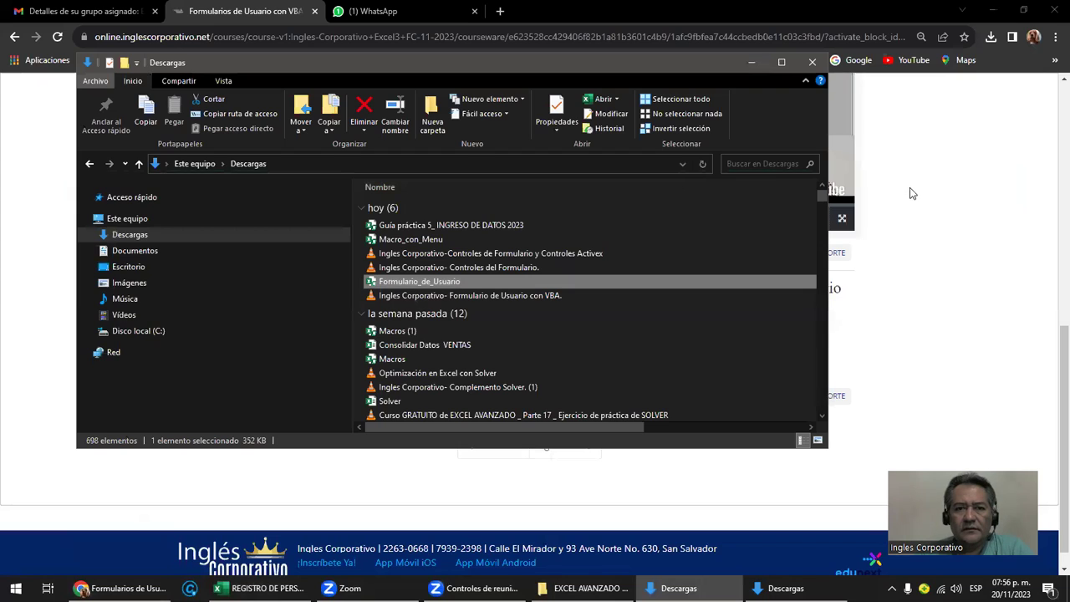
# - Check the EXA-01-8-9 class group chat on WhatsApp in Chrome, then minimize Chrome
pyautogui.click(929, 196)
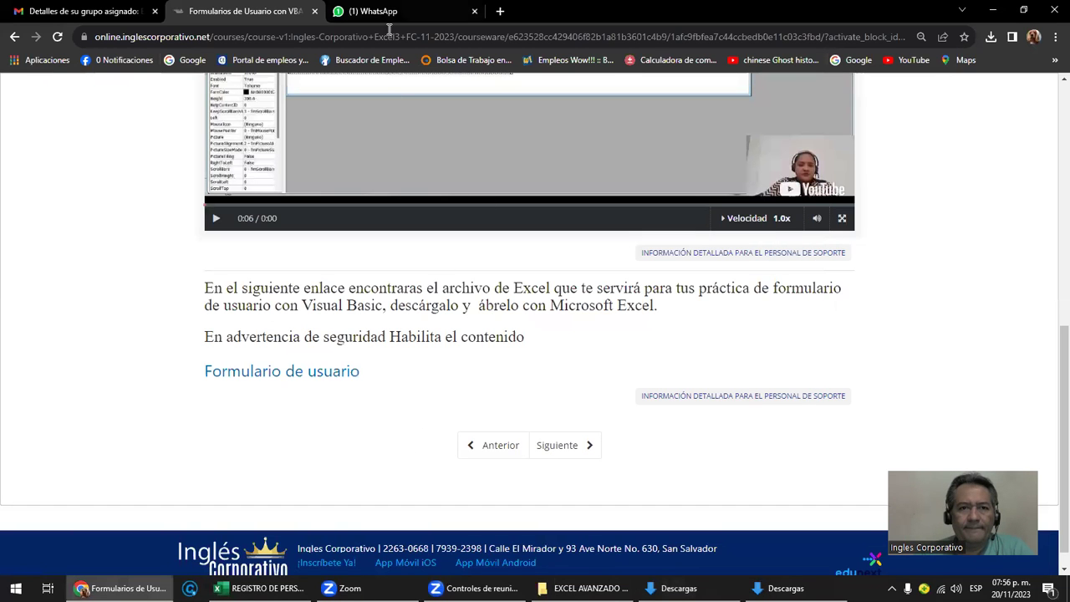
pyautogui.click(394, 8)
pyautogui.scroll(2, 329, 282)
pyautogui.scroll(1, 348, 281)
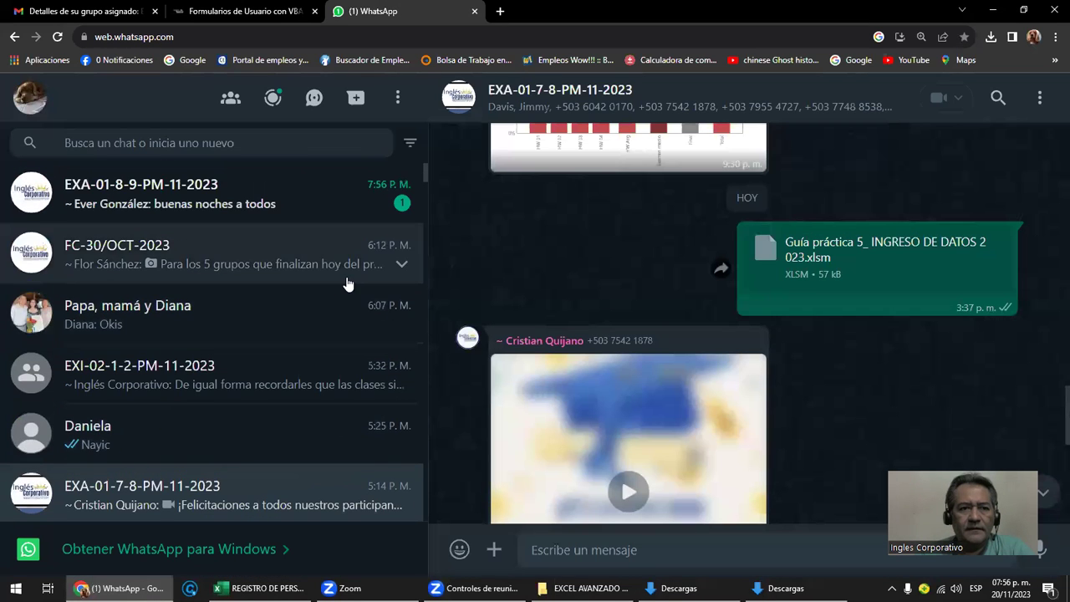
pyautogui.click(258, 208)
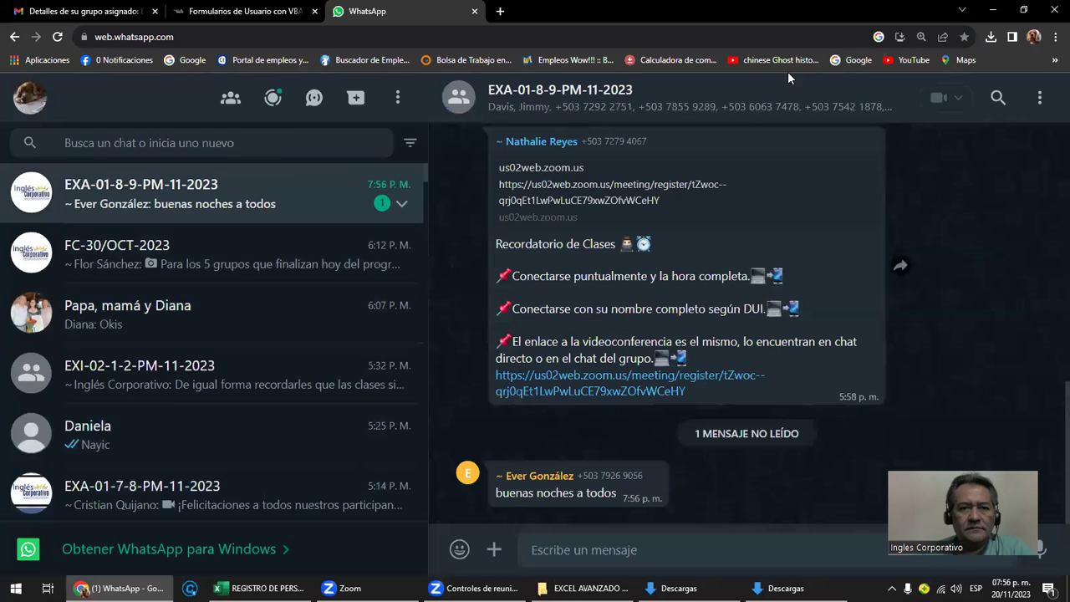
pyautogui.click(992, 10)
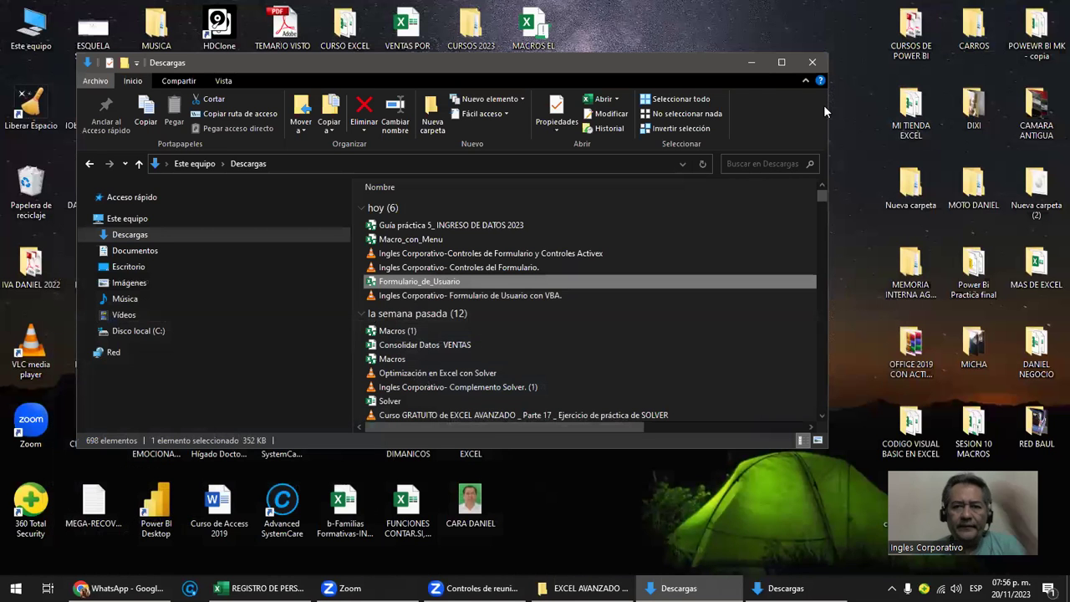
# - Open the FORMULARIO FACTURA 2023 workbook from the desktop CODIGOS CLASE 5 folder
pyautogui.click(748, 64)
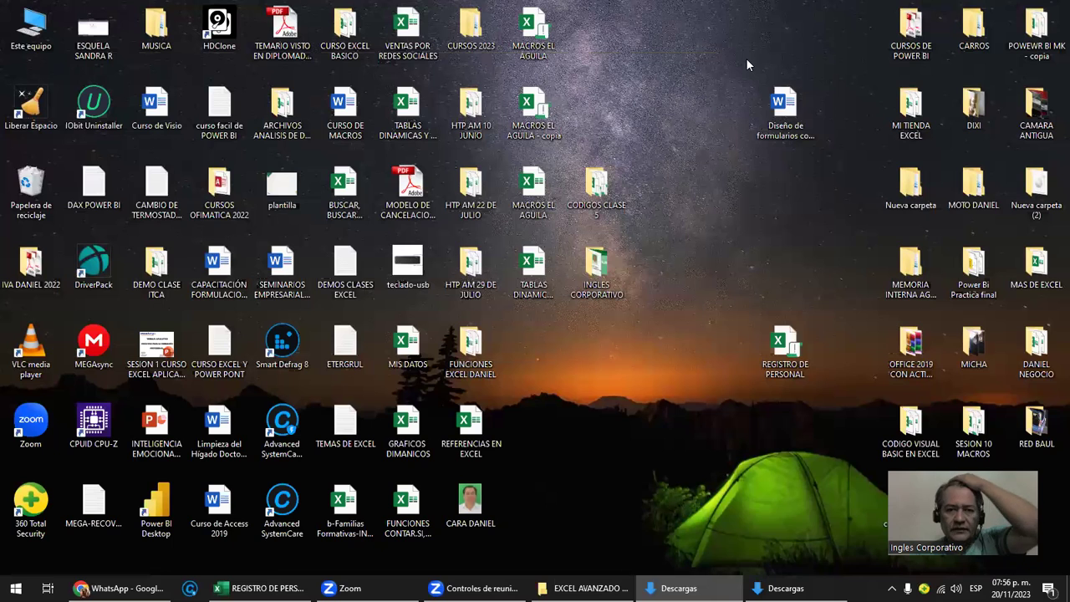
pyautogui.click(600, 197)
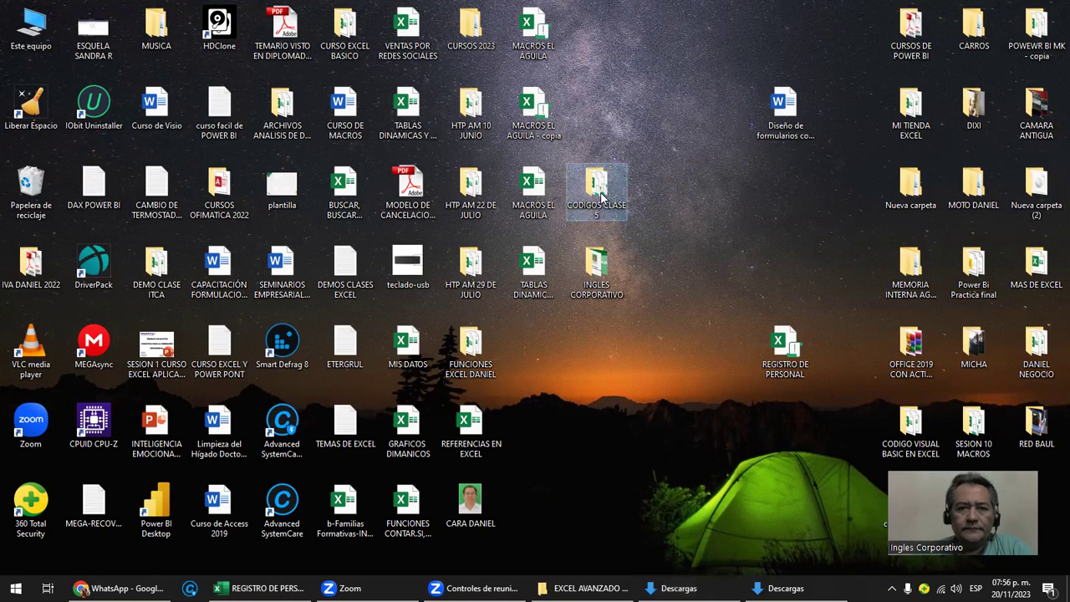
pyautogui.doubleClick(600, 196)
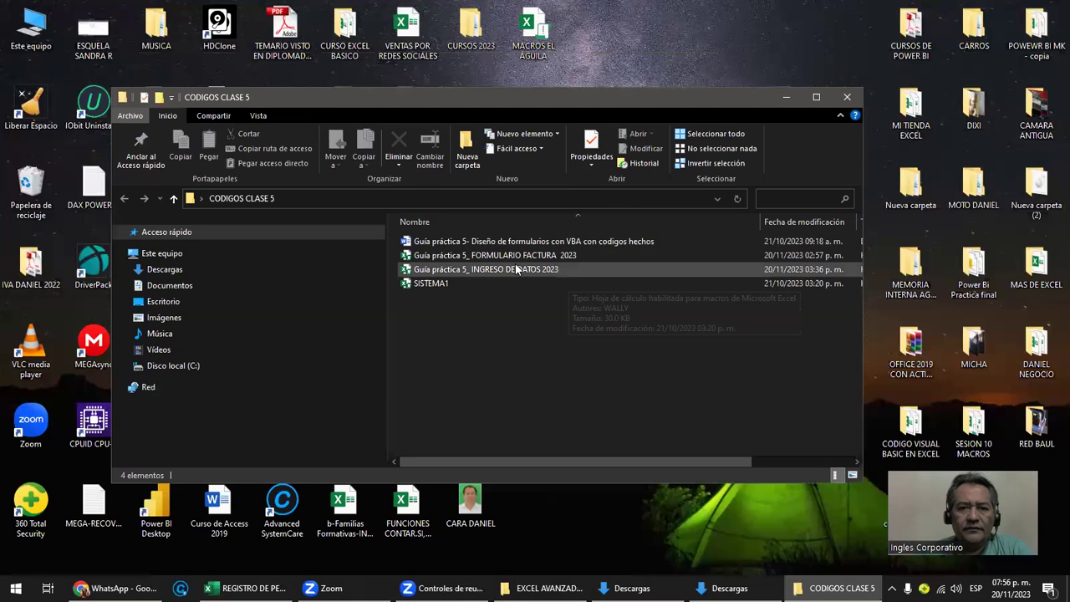
pyautogui.doubleClick(513, 260)
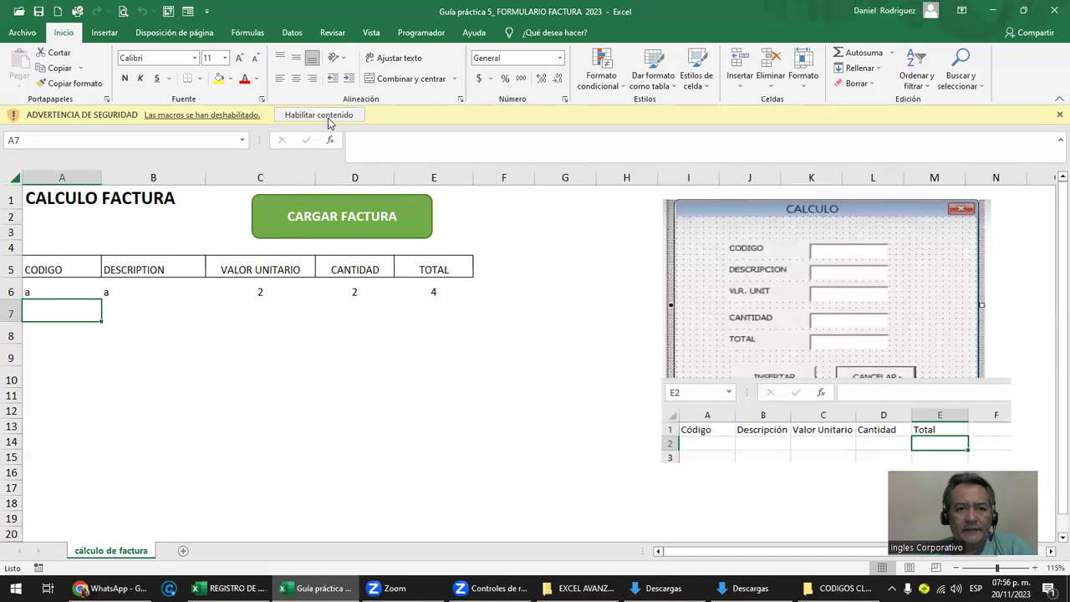
# - Enable the invoice workbook's macros and select the CODIGO through TOTAL column cells
pyautogui.click(327, 117)
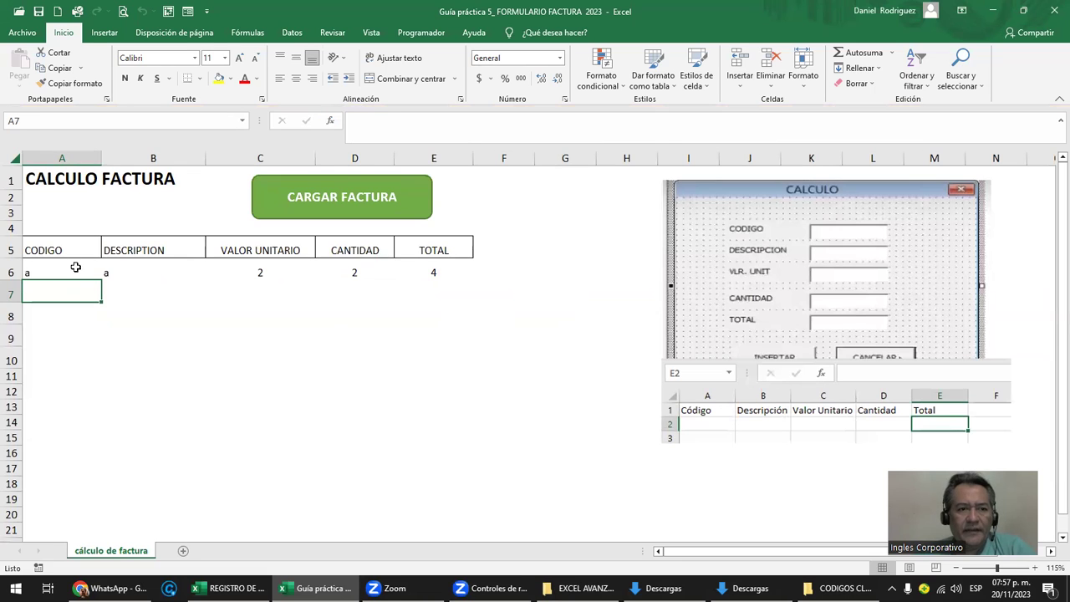
pyautogui.moveTo(65, 251); pyautogui.dragTo(88, 288)
pyautogui.click(147, 257)
pyautogui.moveTo(147, 251); pyautogui.dragTo(147, 294)
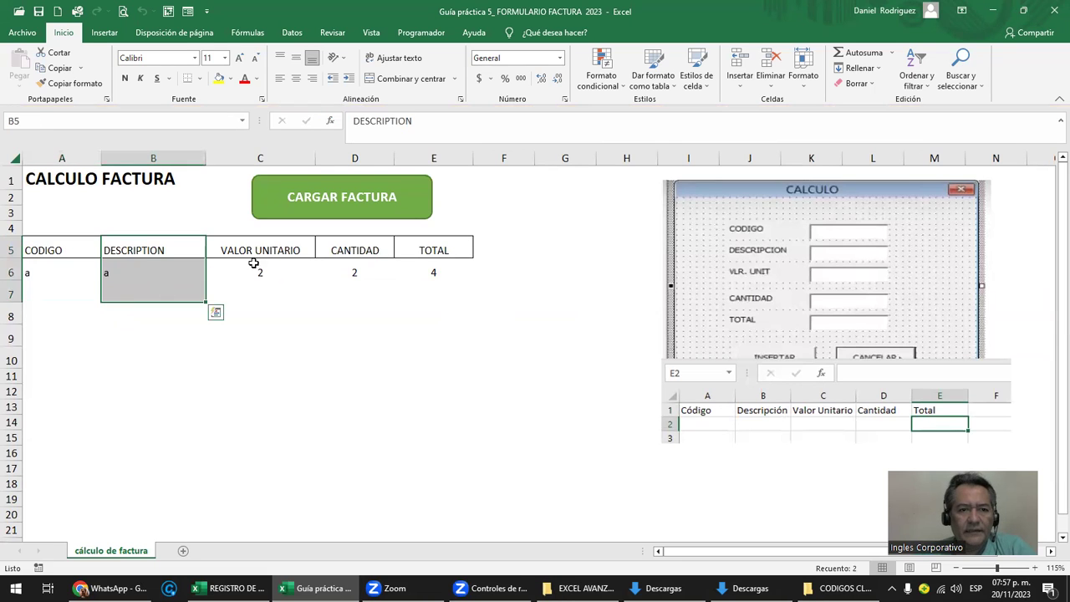
pyautogui.moveTo(260, 250); pyautogui.dragTo(265, 293)
pyautogui.moveTo(354, 250); pyautogui.dragTo(355, 294)
pyautogui.moveTo(436, 255); pyautogui.dragTo(434, 293)
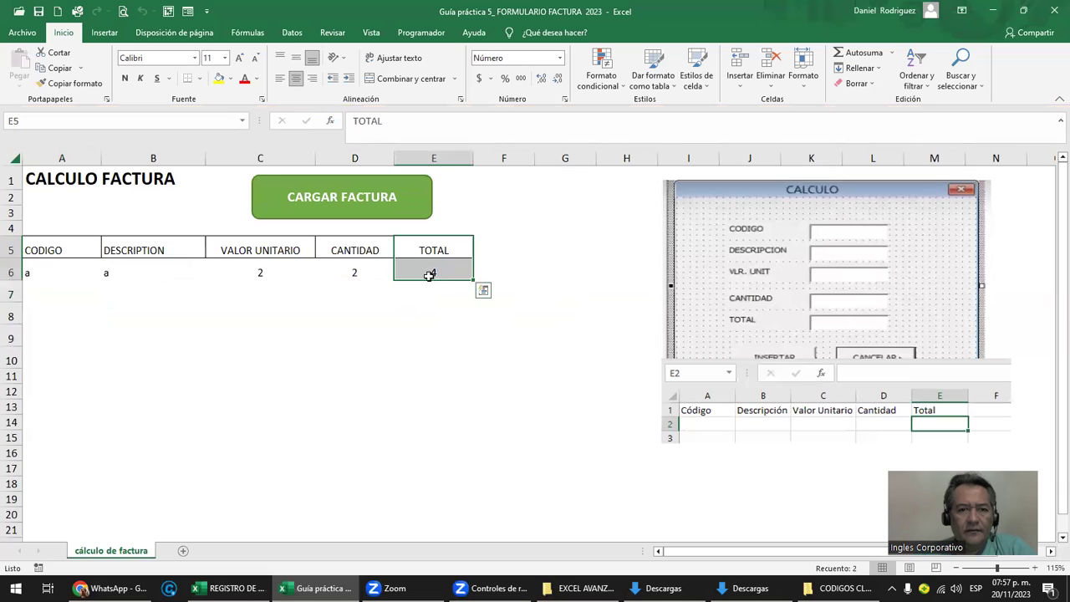
# - Click through the A5:E5 headers and move the spreadsheet picture below the CALCULO form picture
pyautogui.click(53, 248)
pyautogui.click(157, 249)
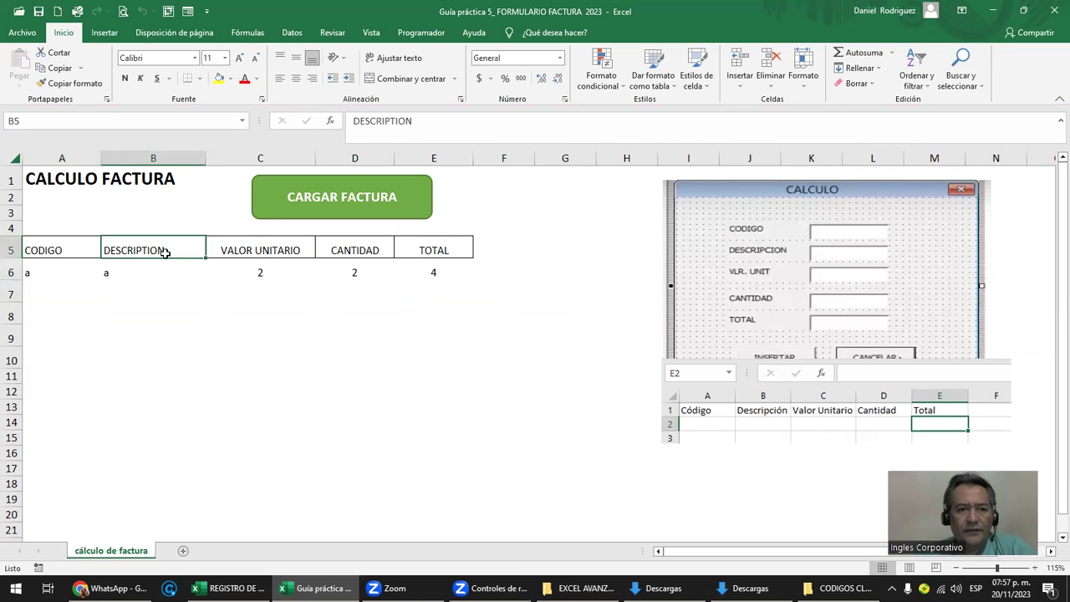
pyautogui.click(266, 253)
pyautogui.click(384, 244)
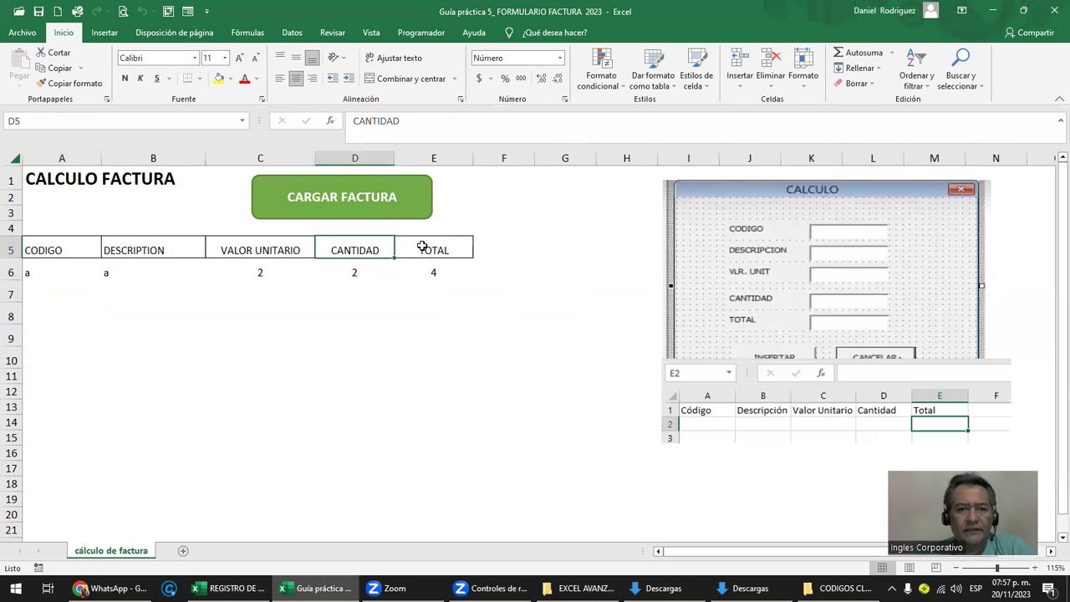
pyautogui.click(425, 244)
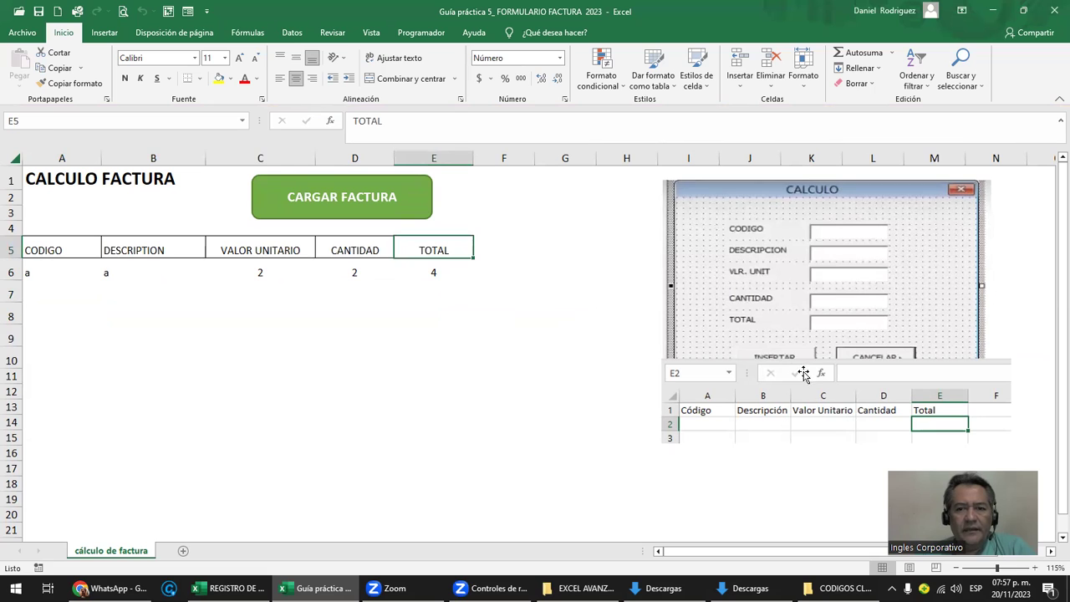
pyautogui.moveTo(800, 376); pyautogui.dragTo(800, 421)
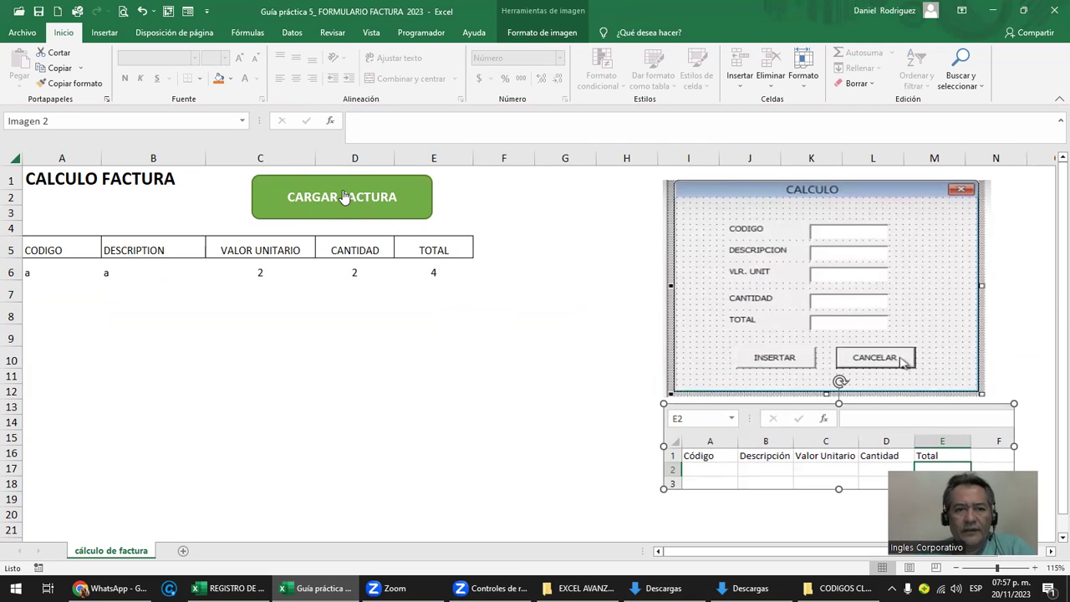
pyautogui.click(422, 35)
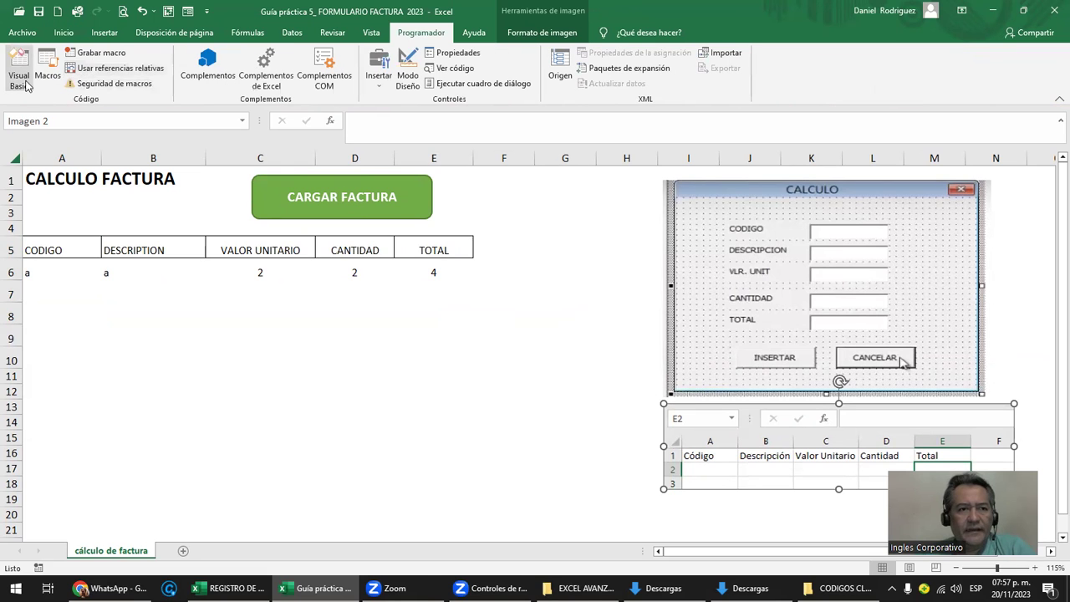
# - Open the CALCULO userform design in the VBA editor, then close the editor back to the sheet
pyautogui.click(22, 79)
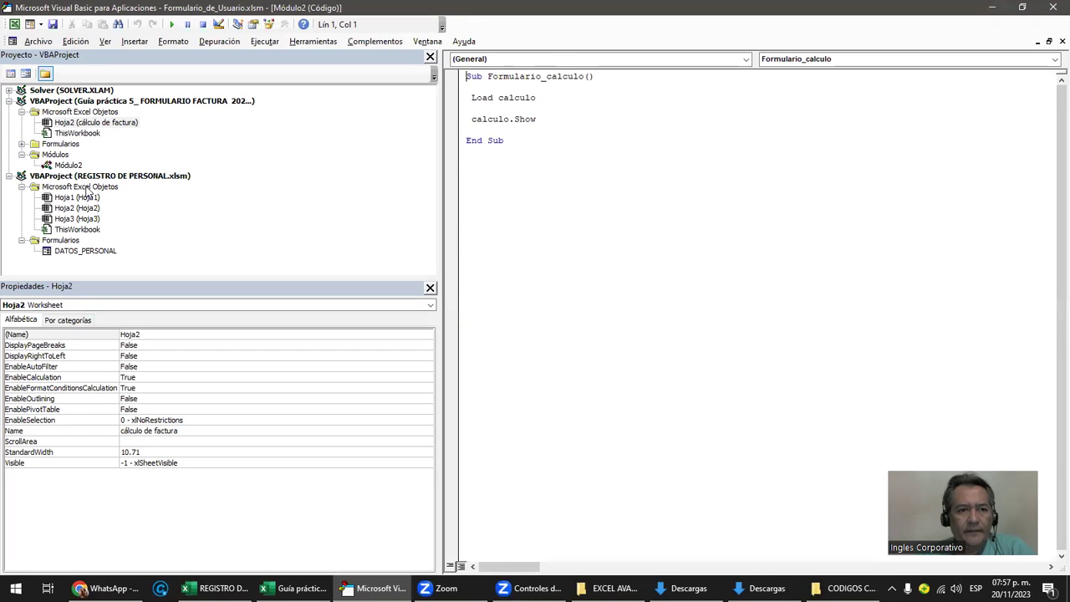
pyautogui.click(22, 144)
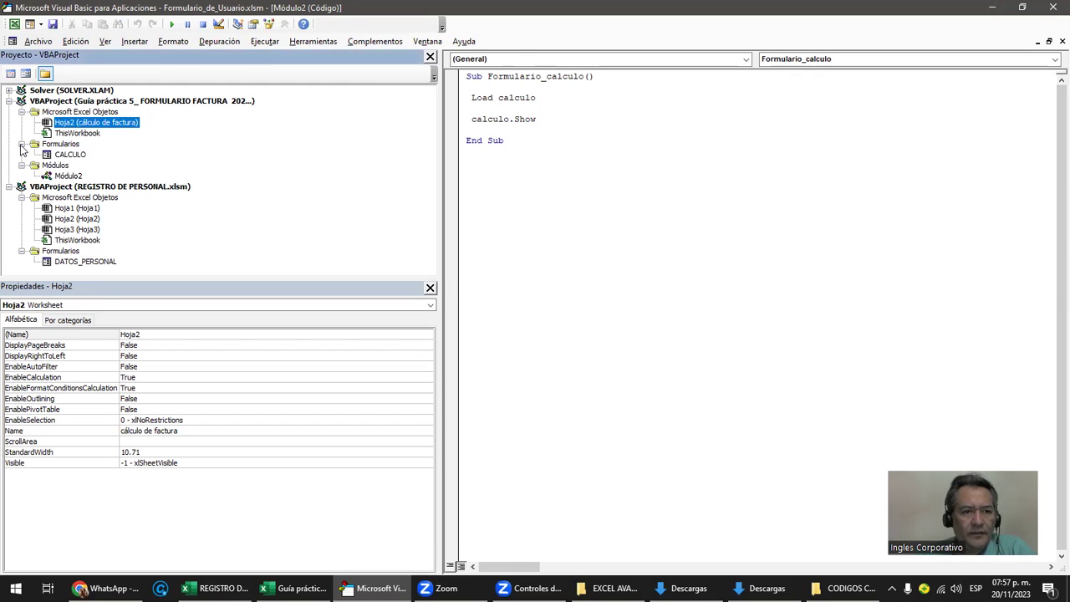
pyautogui.doubleClick(67, 155)
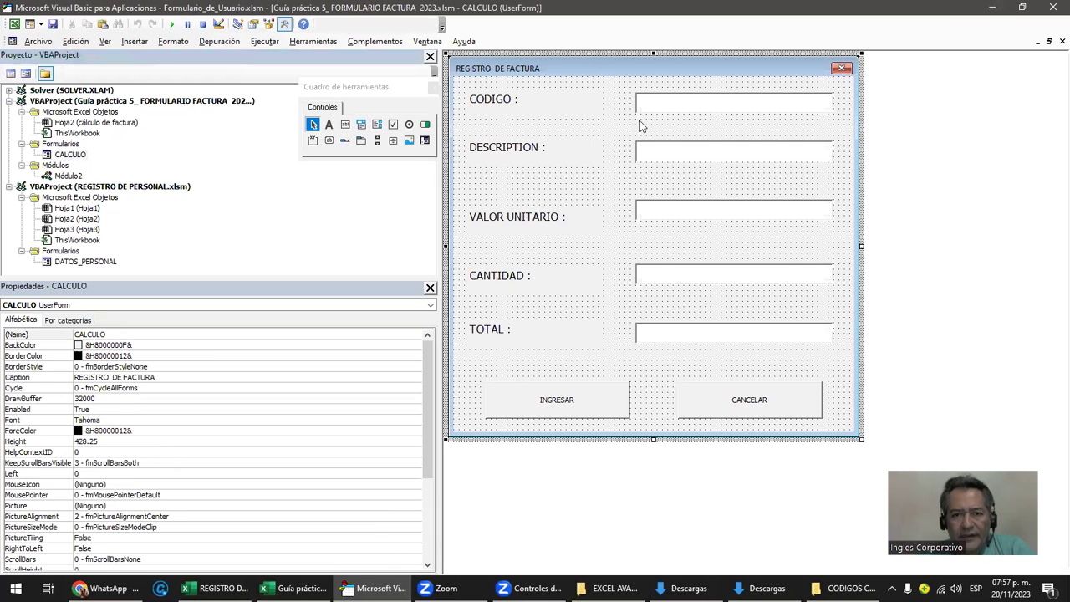
pyautogui.click(1053, 7)
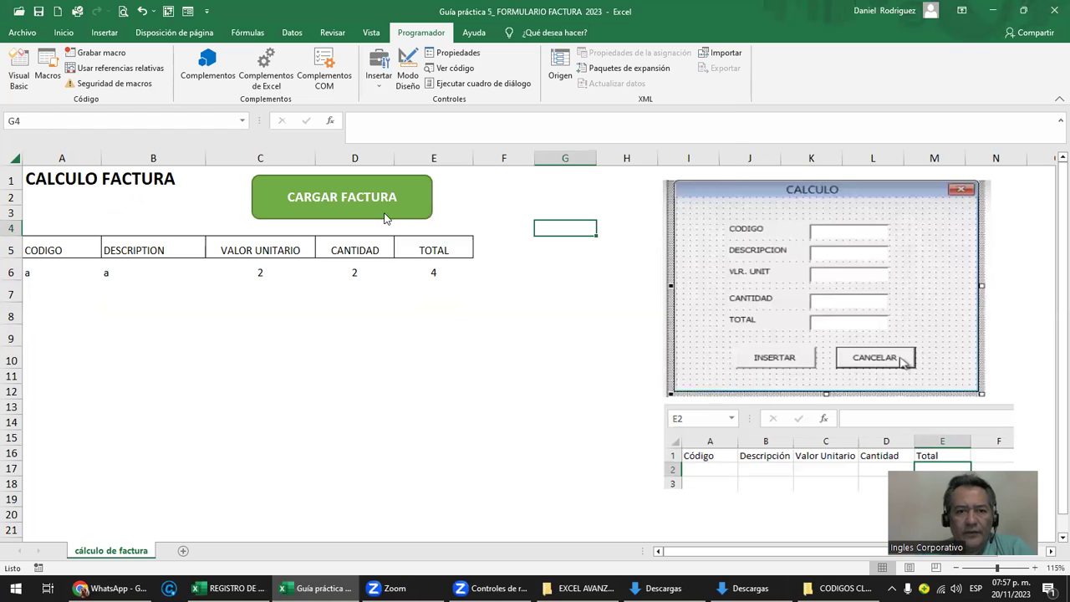
# - Open the invoice form and submit the first line: code A, ROPA, unit price 14, quantity 2
pyautogui.click(386, 217)
pyautogui.moveTo(426, 109); pyautogui.dragTo(539, 112)
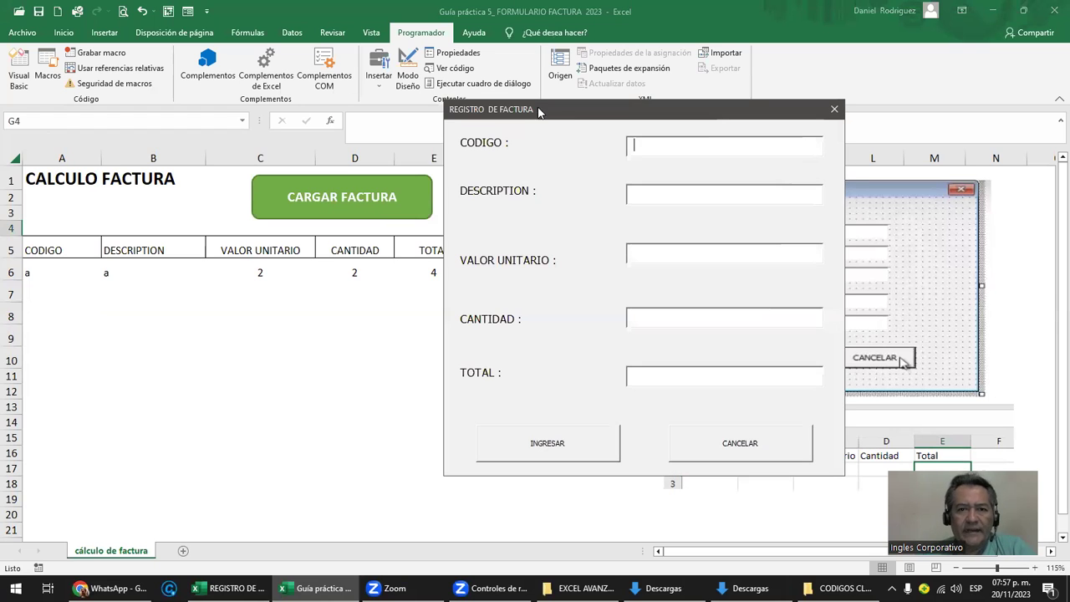
pyautogui.write('A')
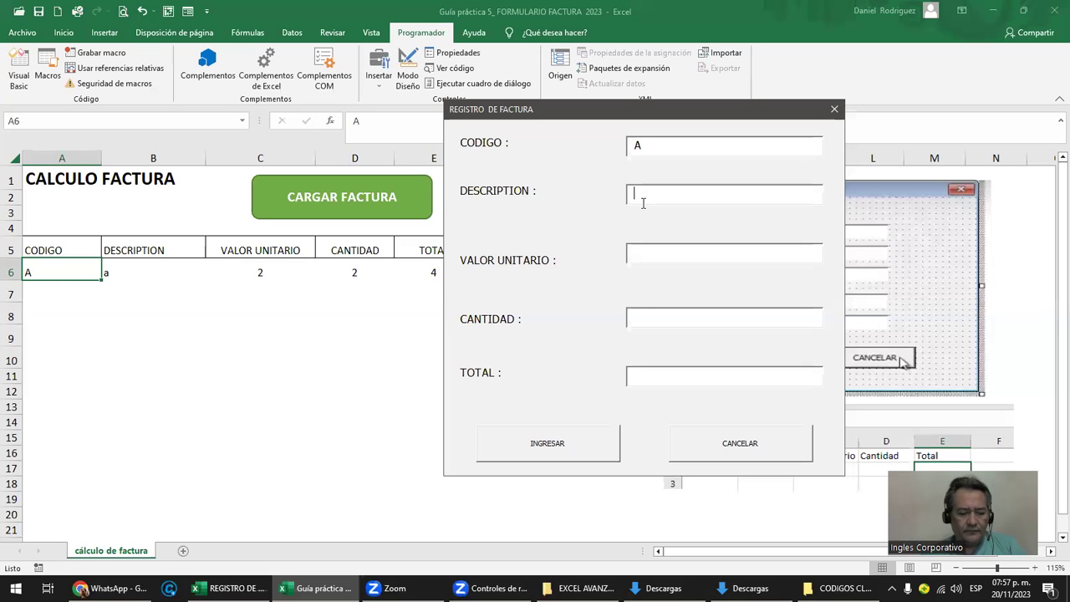
pyautogui.write('ROPA')
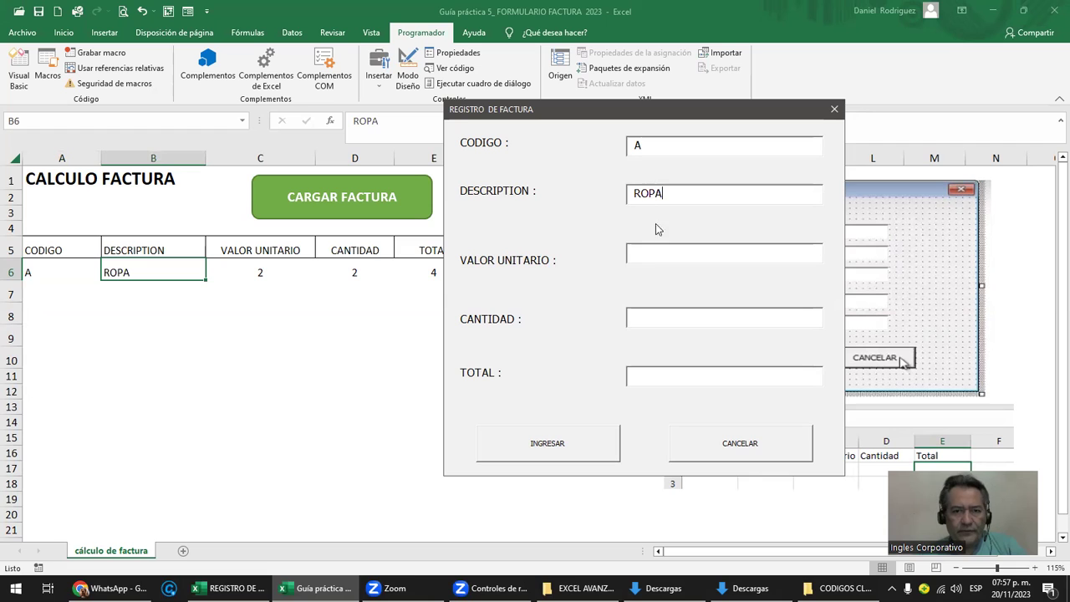
pyautogui.write('14')
pyautogui.write('2')
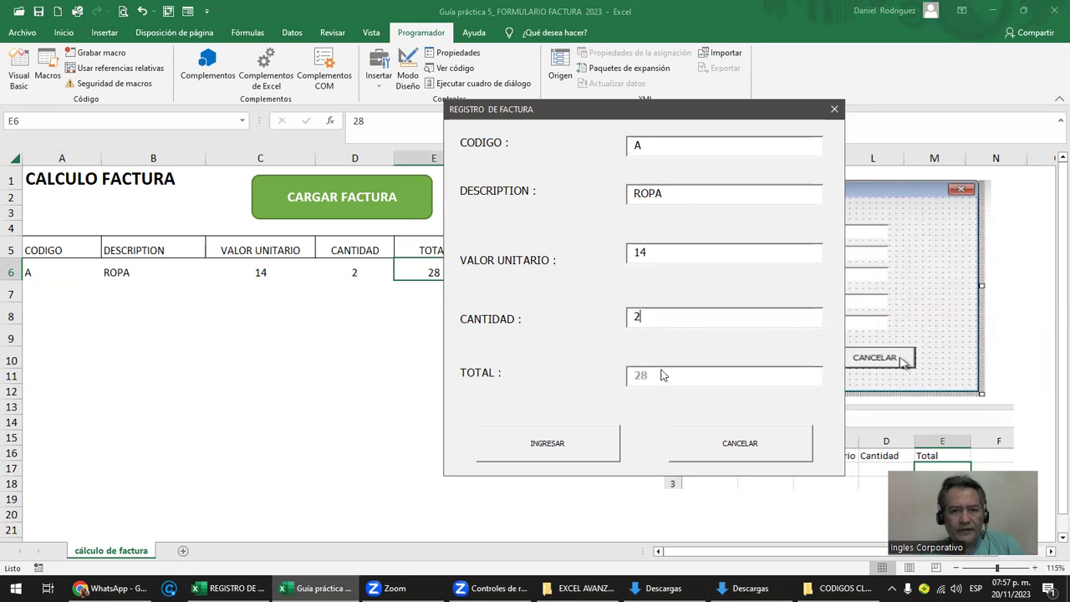
pyautogui.moveTo(739, 122); pyautogui.dragTo(850, 128)
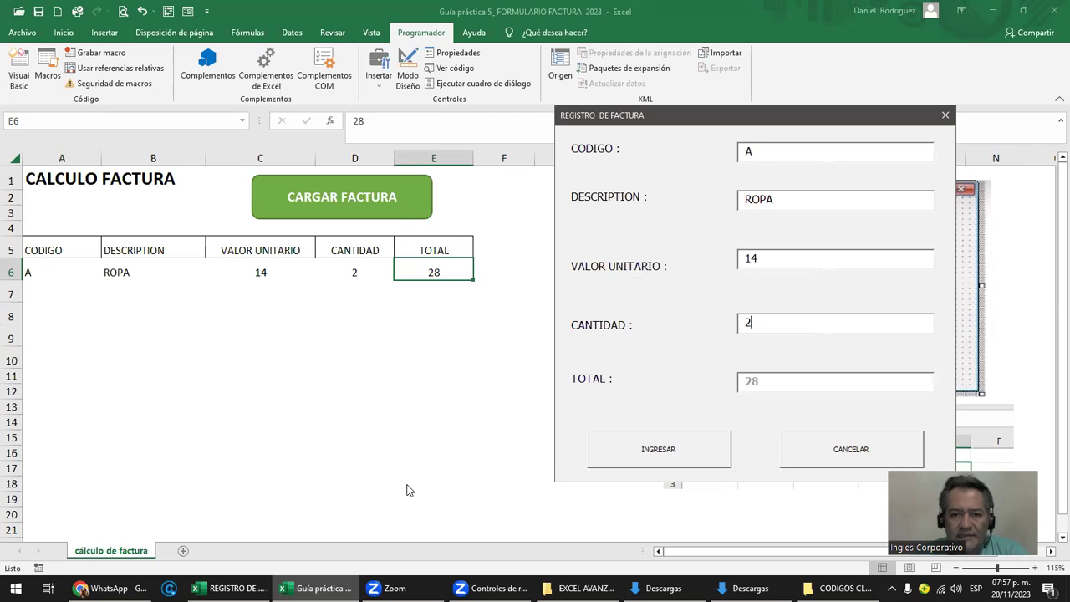
pyautogui.click(623, 457)
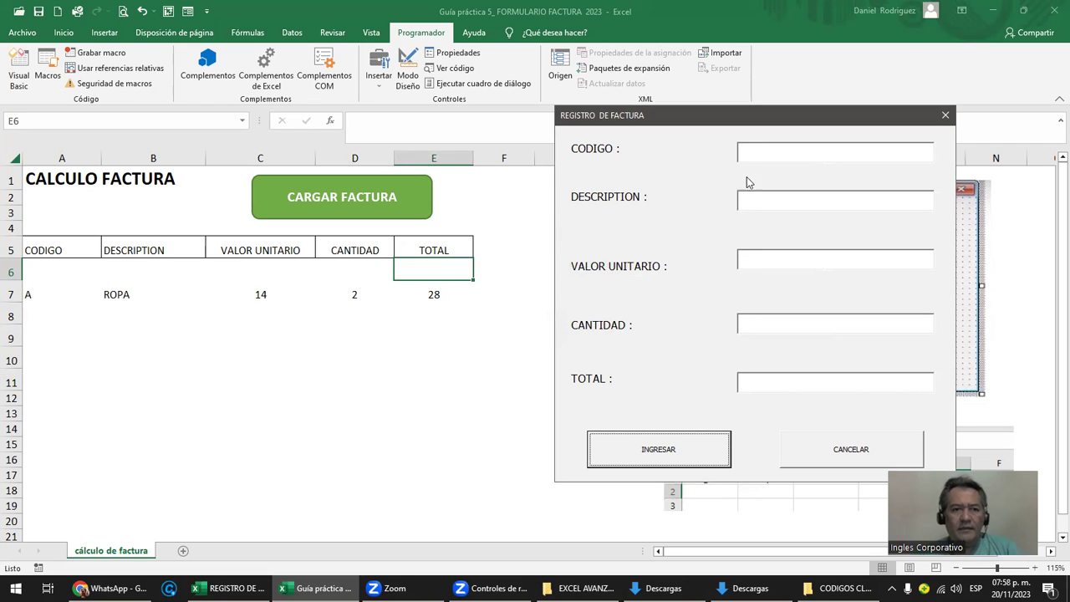
# - Enter a second line with code B, FFF, unit price 2, quantity 3, then cancel and reopen the form
pyautogui.click(757, 152)
pyautogui.write('B')
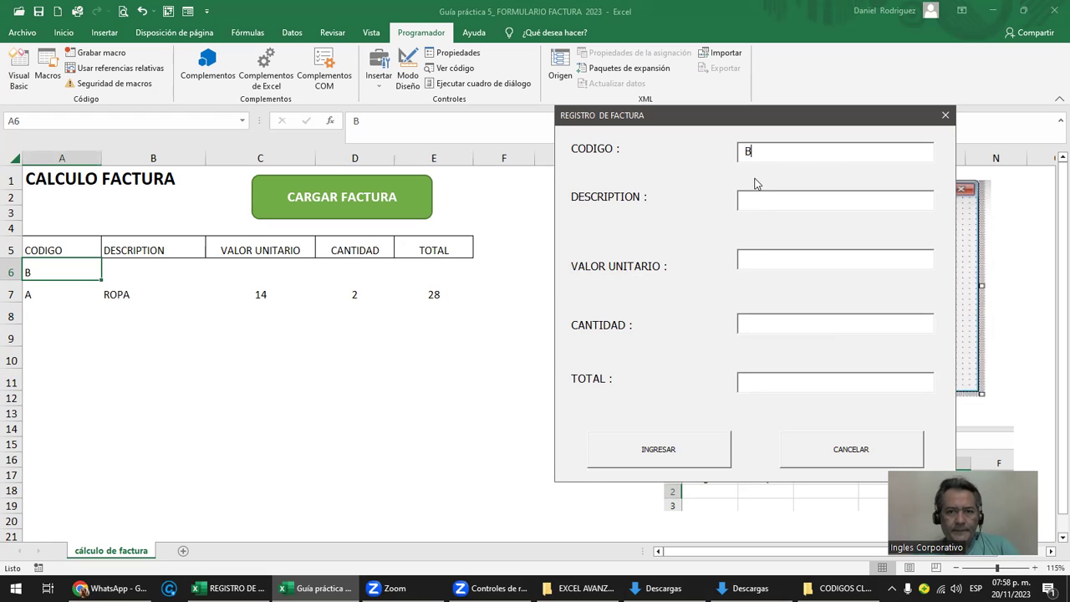
pyautogui.write('FFF')
pyautogui.click(763, 255)
pyautogui.write('2')
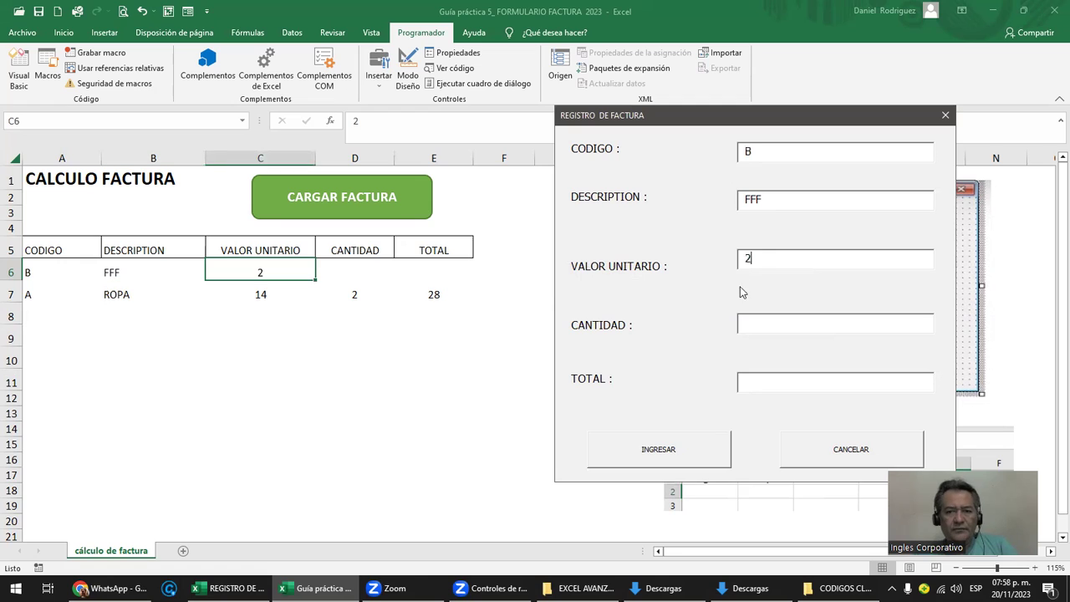
pyautogui.click(738, 326)
pyautogui.write('3')
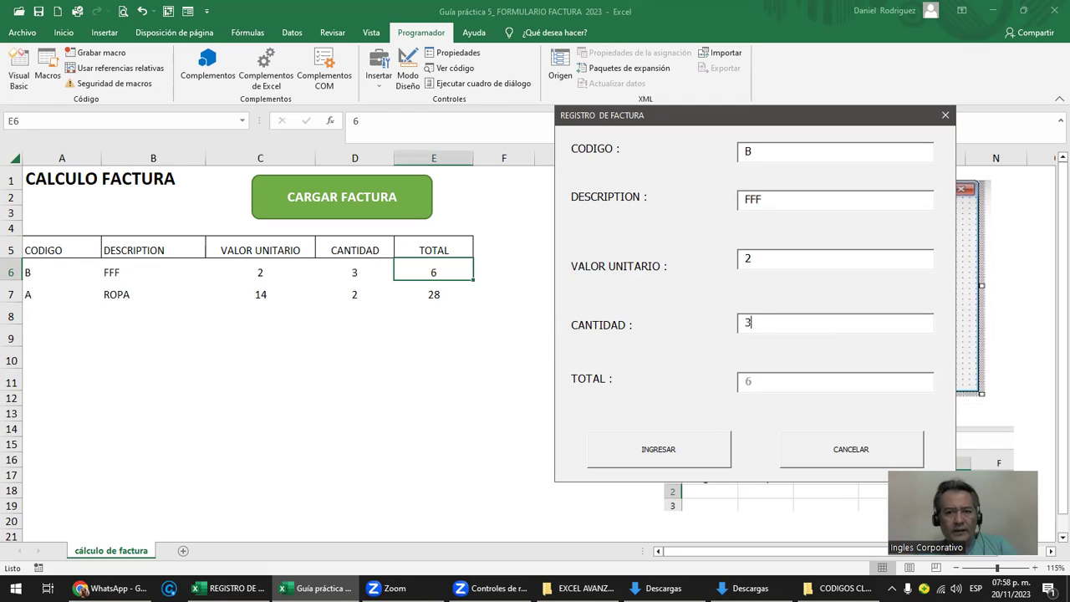
pyautogui.click(851, 456)
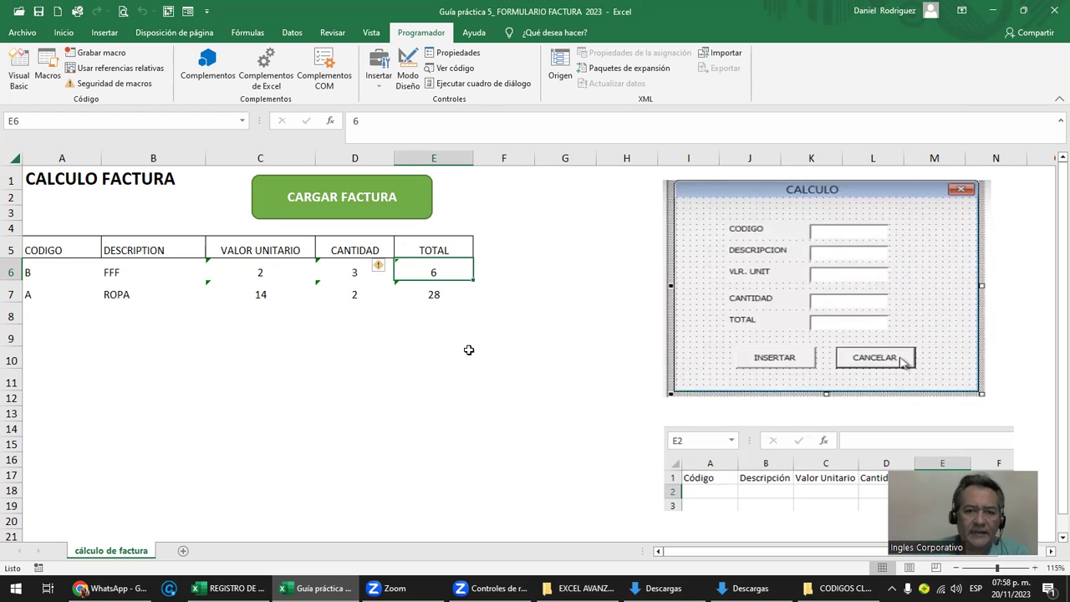
pyautogui.click(338, 205)
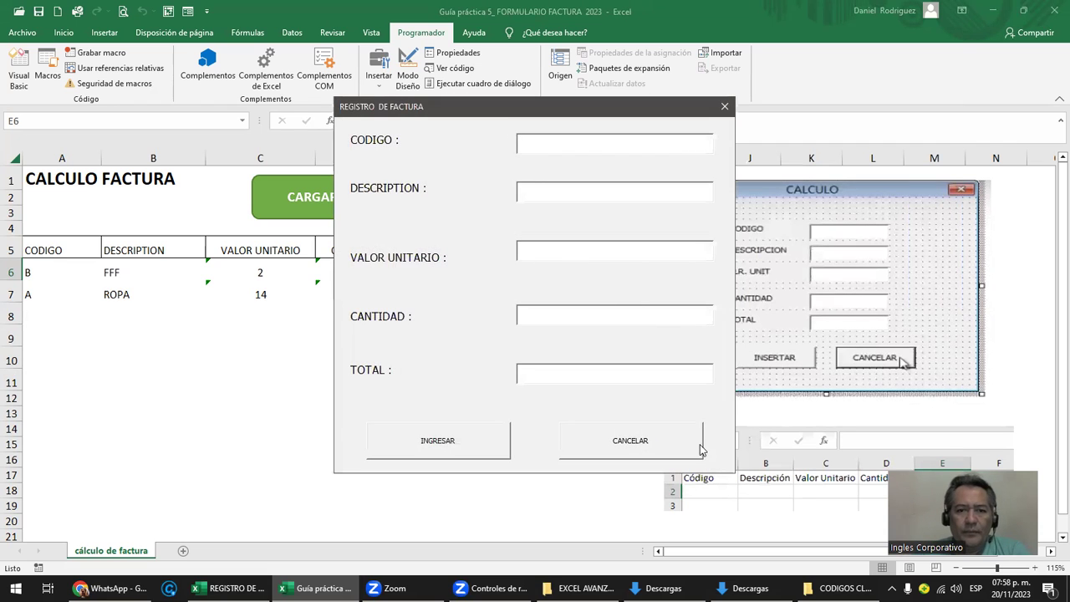
# - Close the invoice form and close the invoice workbook without saving
pyautogui.click(724, 106)
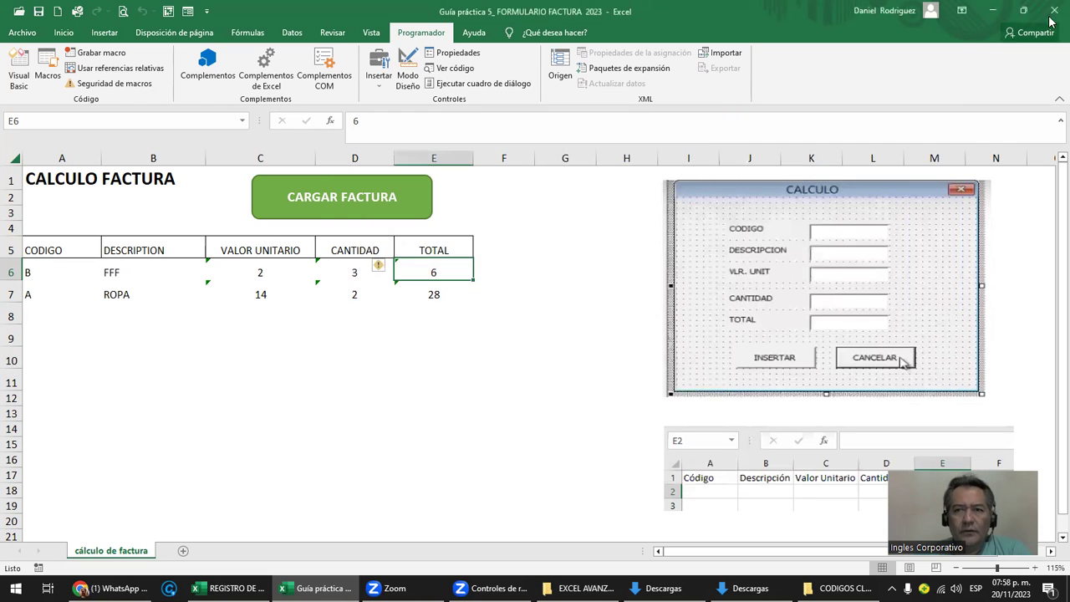
pyautogui.click(1052, 9)
pyautogui.click(535, 310)
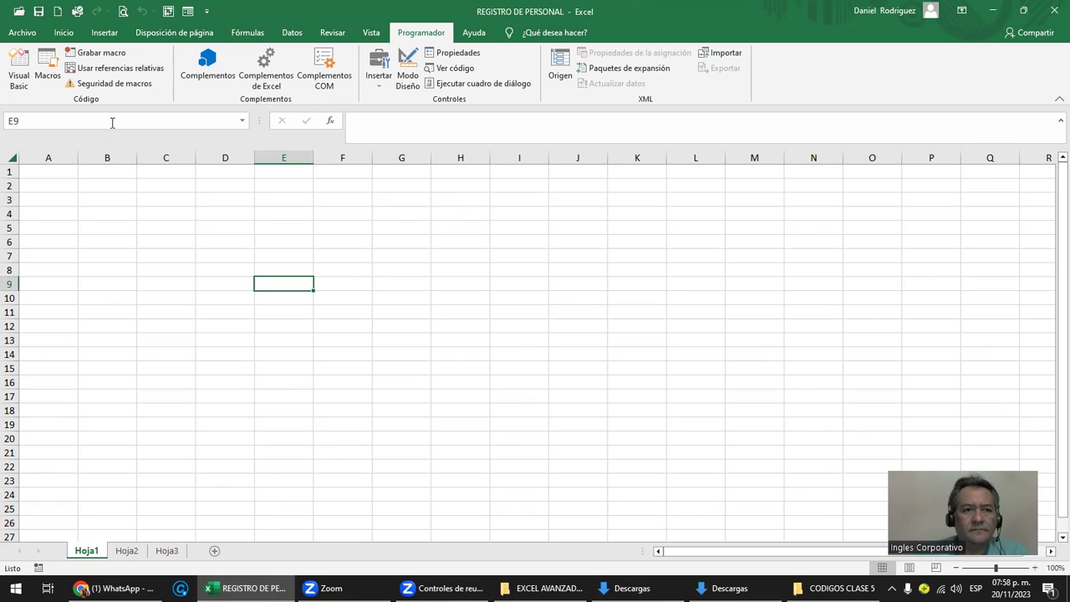
# - In REGISTRO DE PERSONAL, test-run the DATOS_PERSONAL form from the VBA editor, then close it
pyautogui.click(25, 77)
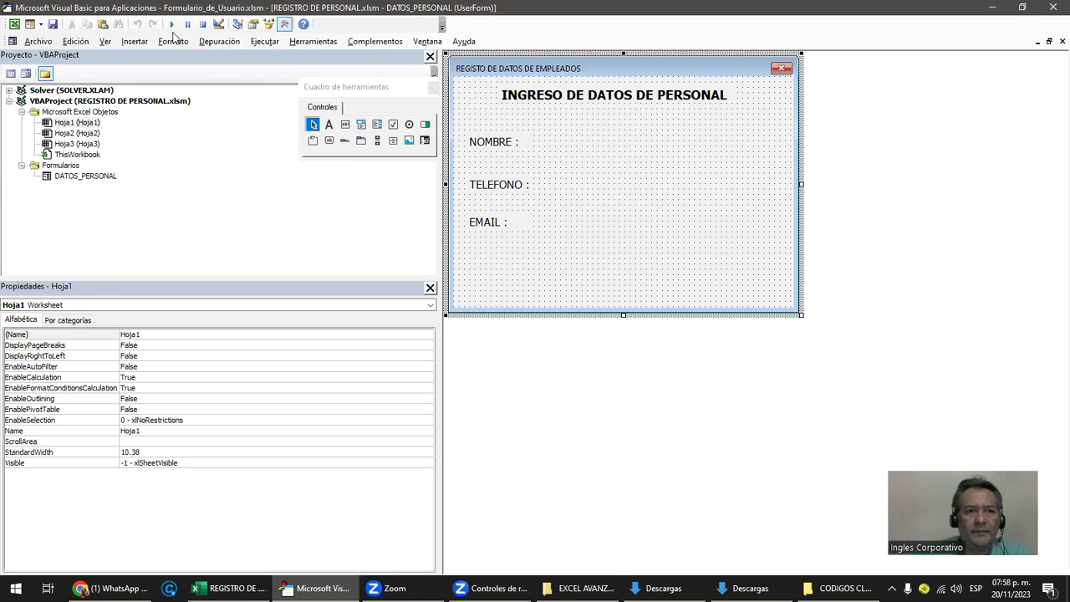
pyautogui.moveTo(493, 12); pyautogui.dragTo(553, 215)
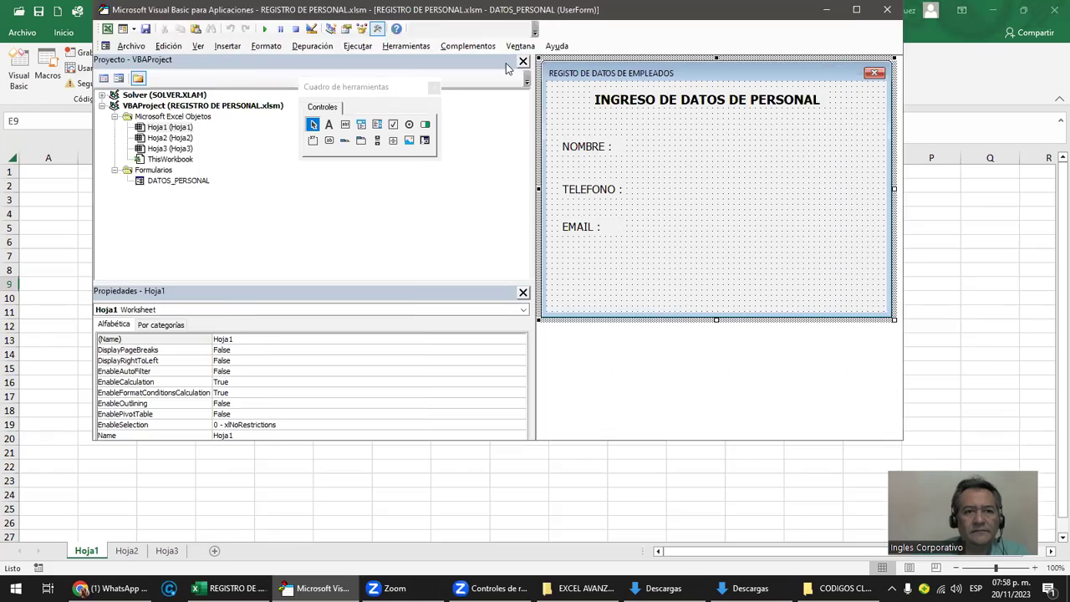
pyautogui.click(351, 232)
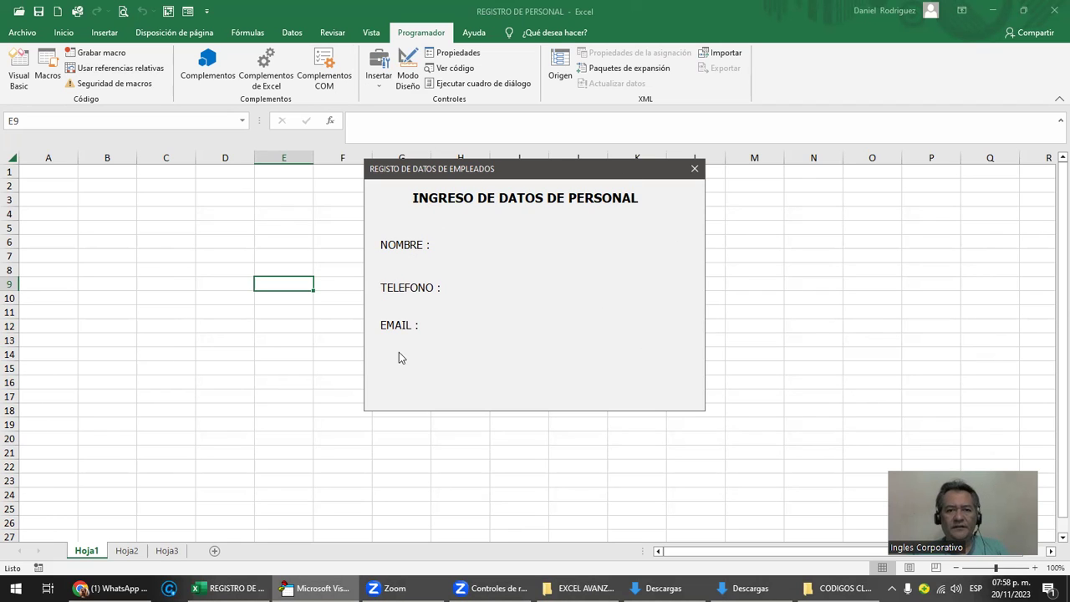
pyautogui.click(694, 169)
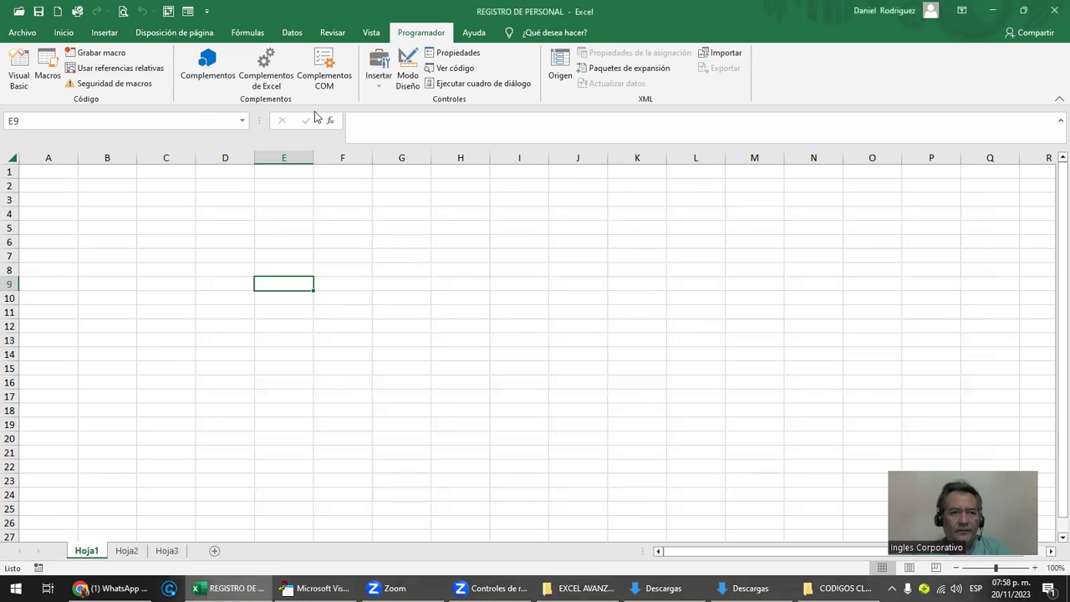
# - Reopen the VBA editor and insert a new blank UserForm1
pyautogui.click(18, 73)
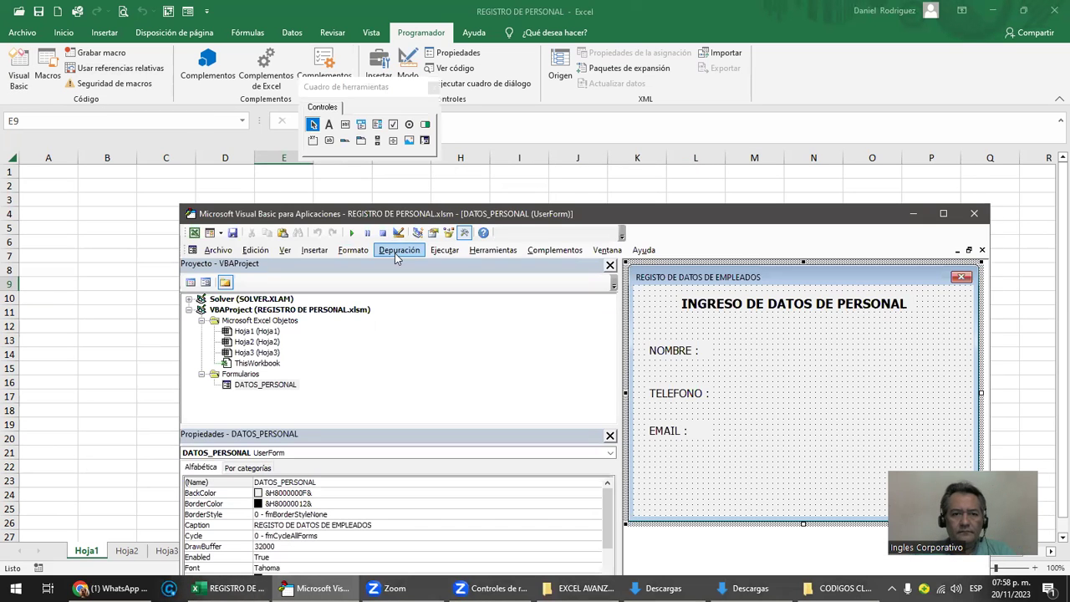
pyautogui.moveTo(409, 219); pyautogui.dragTo(314, 69)
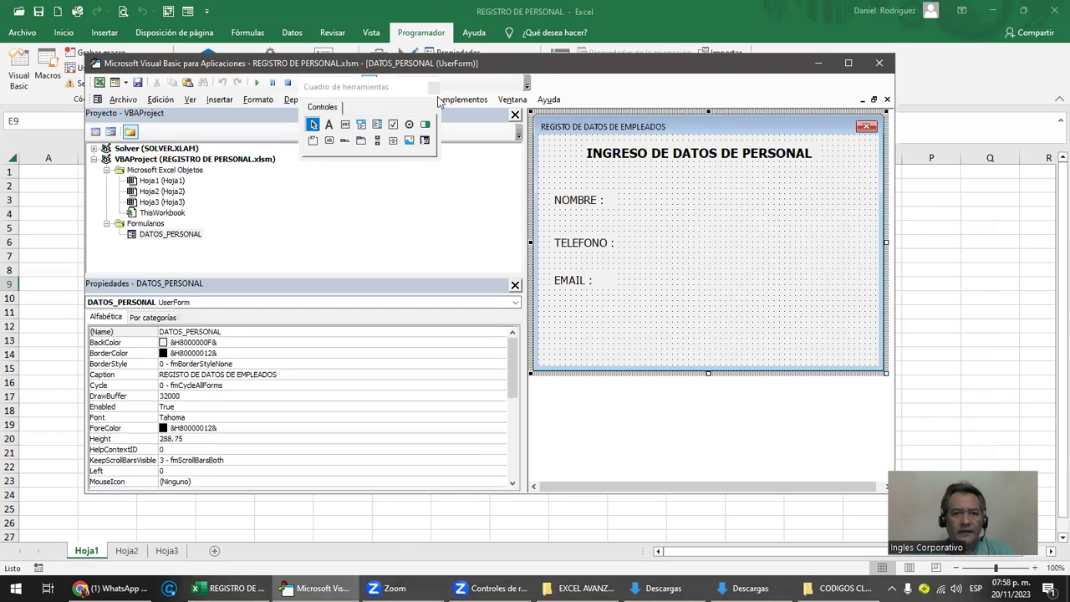
pyautogui.click(408, 126)
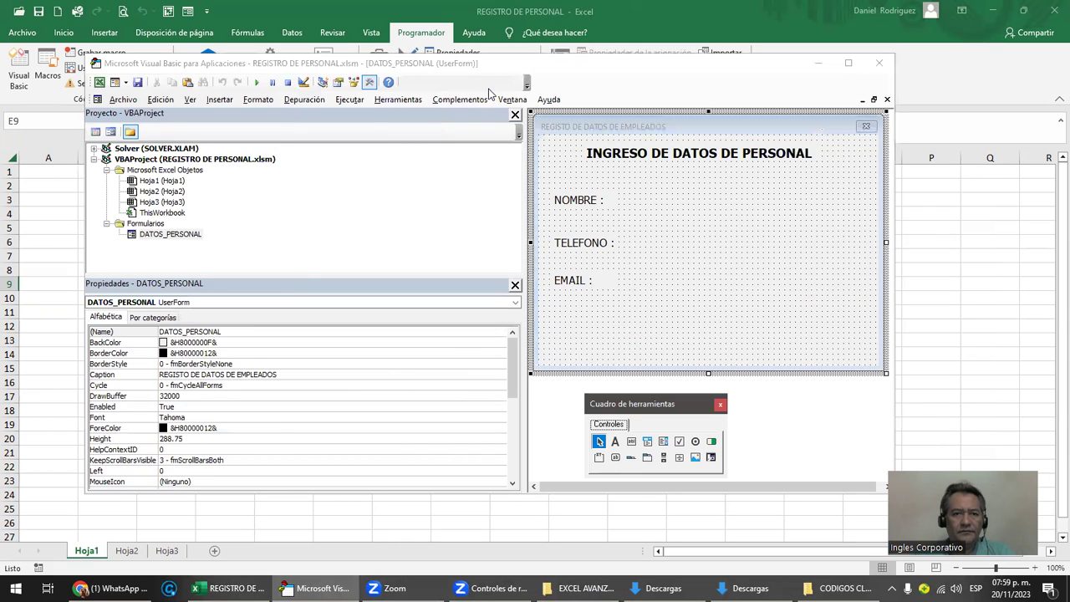
pyautogui.click(219, 100)
pyautogui.click(238, 125)
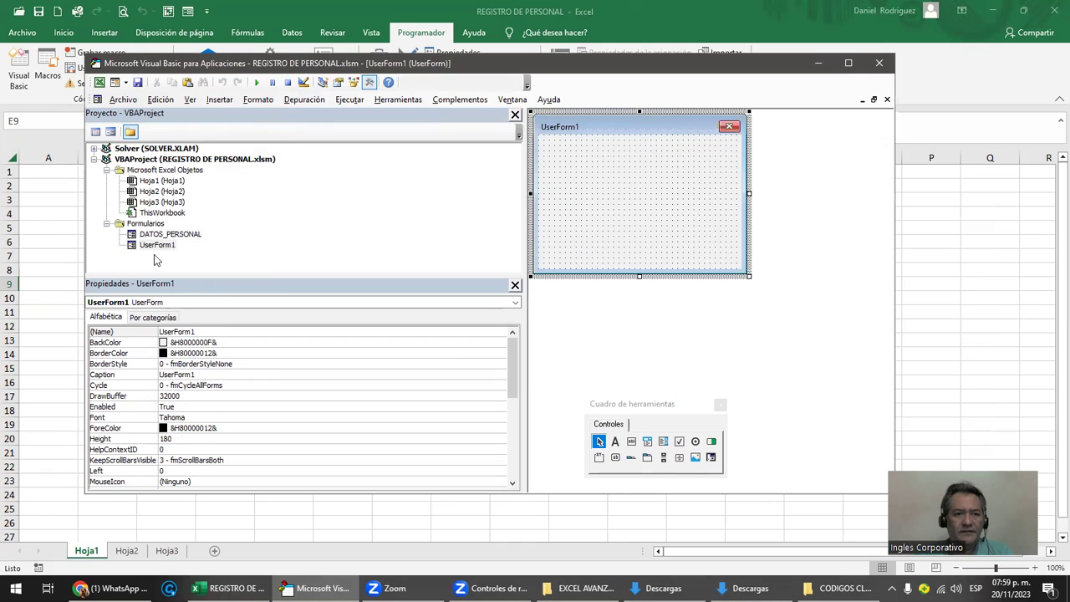
# - Remove UserForm1 without exporting it and maximize the editor
pyautogui.rightClick(155, 245)
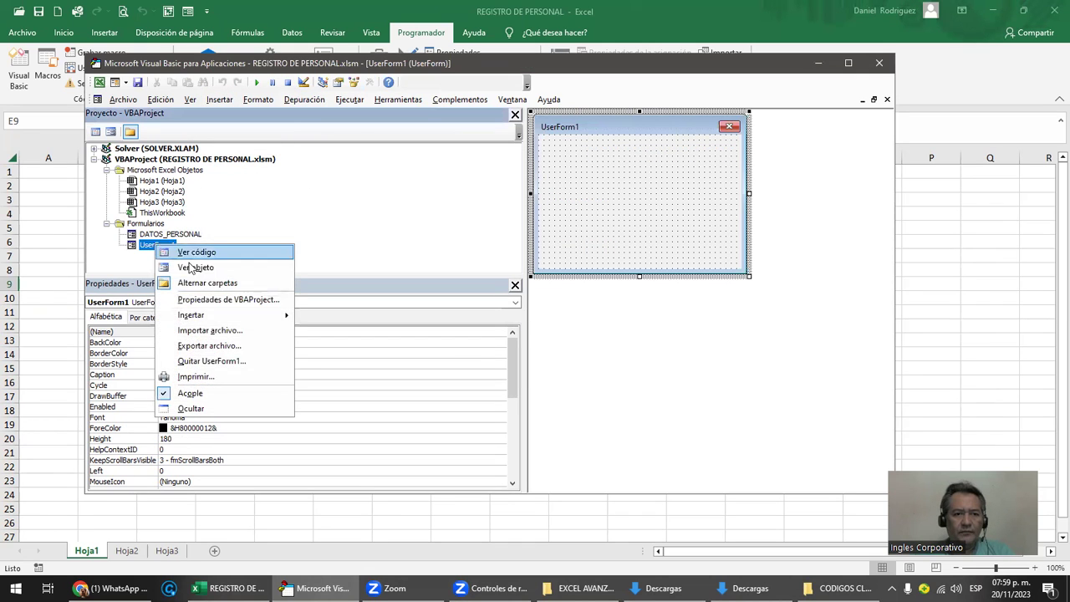
pyautogui.click(239, 360)
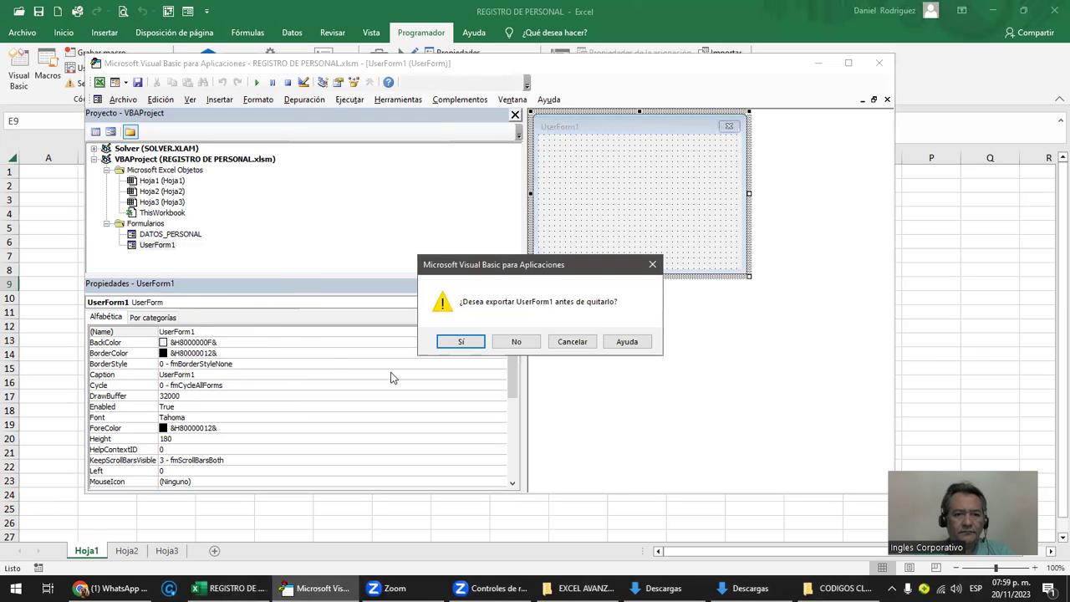
pyautogui.click(513, 347)
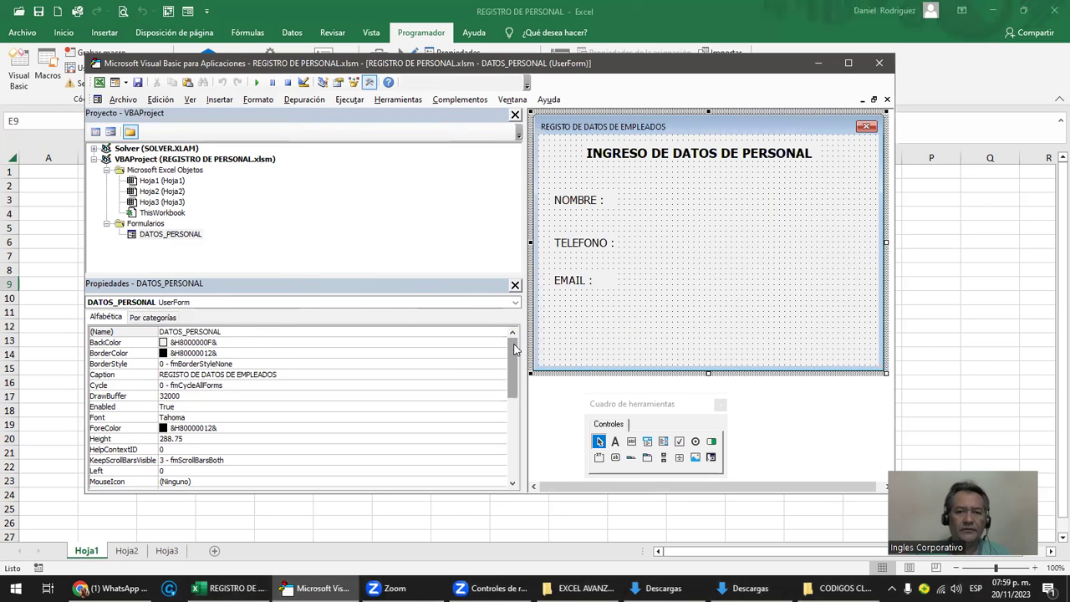
pyautogui.click(850, 64)
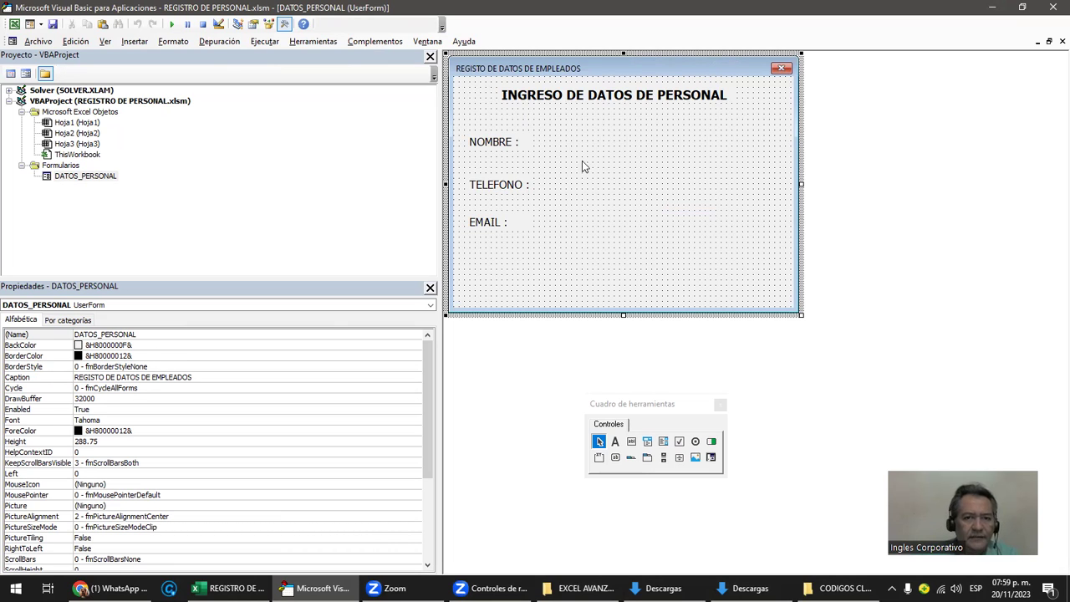
# - Draw a TextBox beside the NOMBRE label and nudge it slightly upward
pyautogui.click(551, 99)
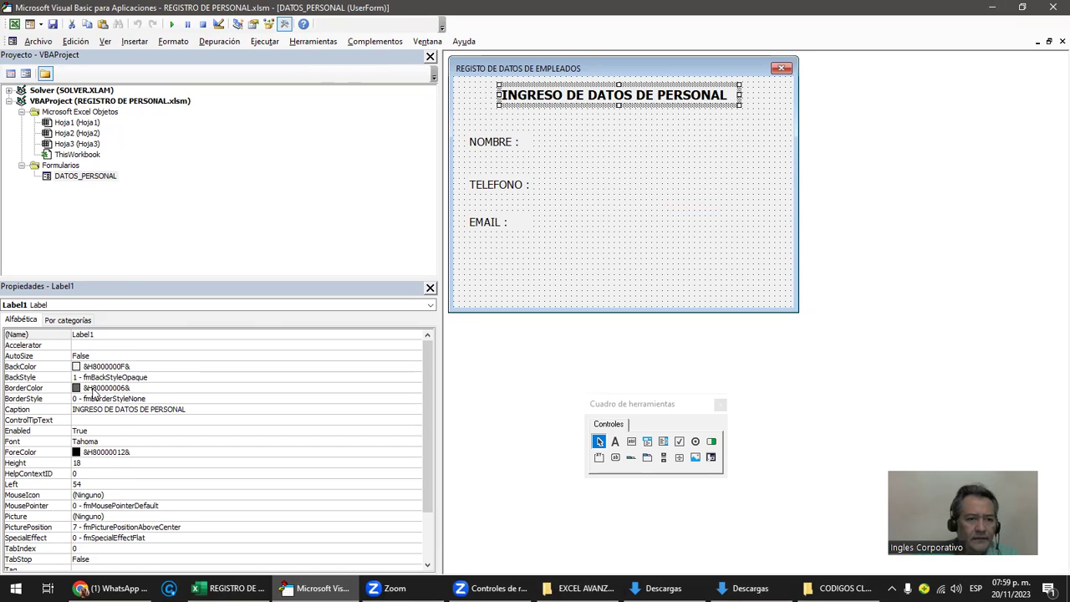
pyautogui.scroll(-2, 88, 401)
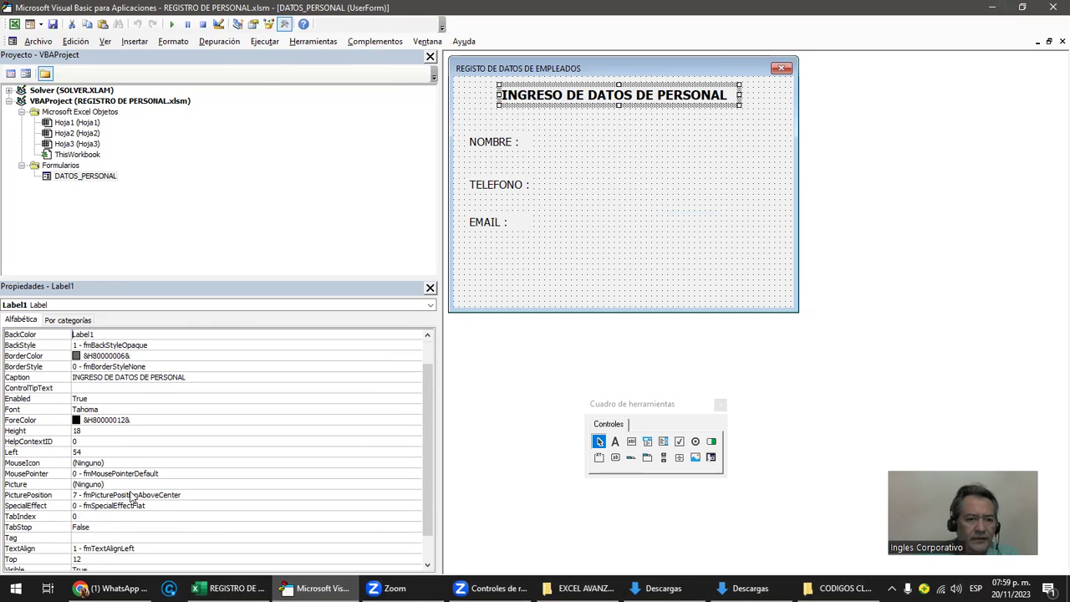
pyautogui.scroll(-1, 134, 455)
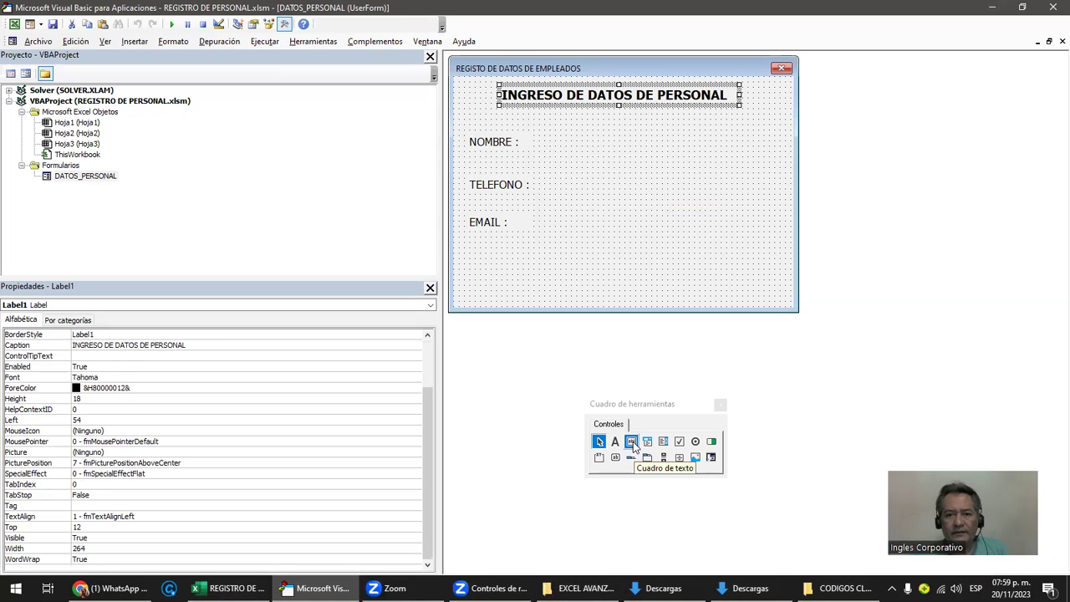
pyautogui.click(633, 444)
pyautogui.moveTo(566, 136); pyautogui.dragTo(743, 166)
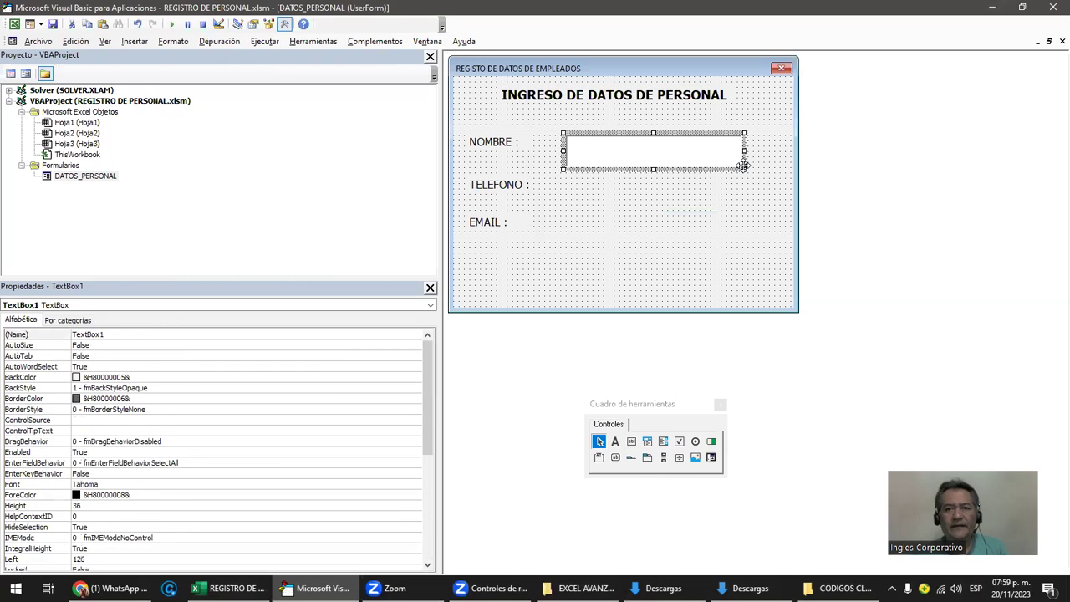
pyautogui.press('Tab')
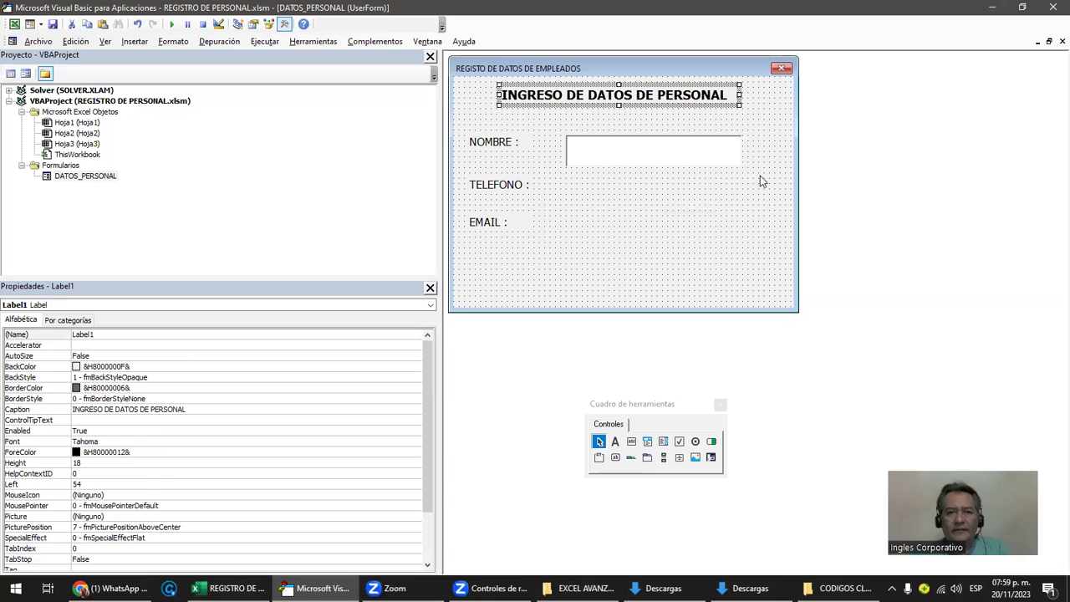
pyautogui.click(657, 142)
pyautogui.moveTo(618, 134); pyautogui.dragTo(617, 129)
# - Test-run DATOS_PERSONAL, type a test name into the NOMBRE box, and close the form
pyautogui.click(629, 250)
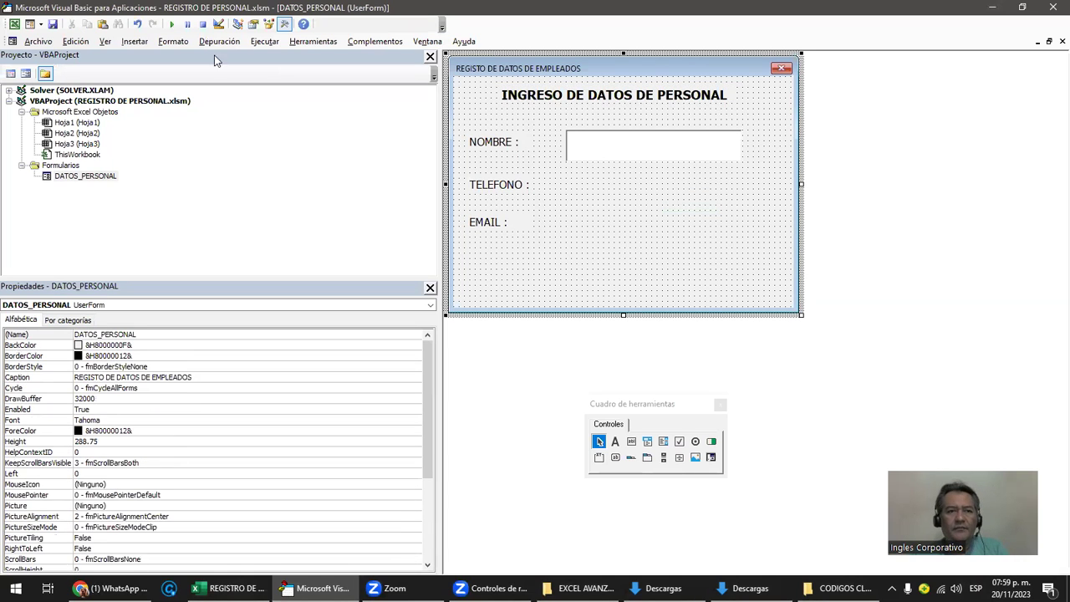
pyautogui.click(173, 24)
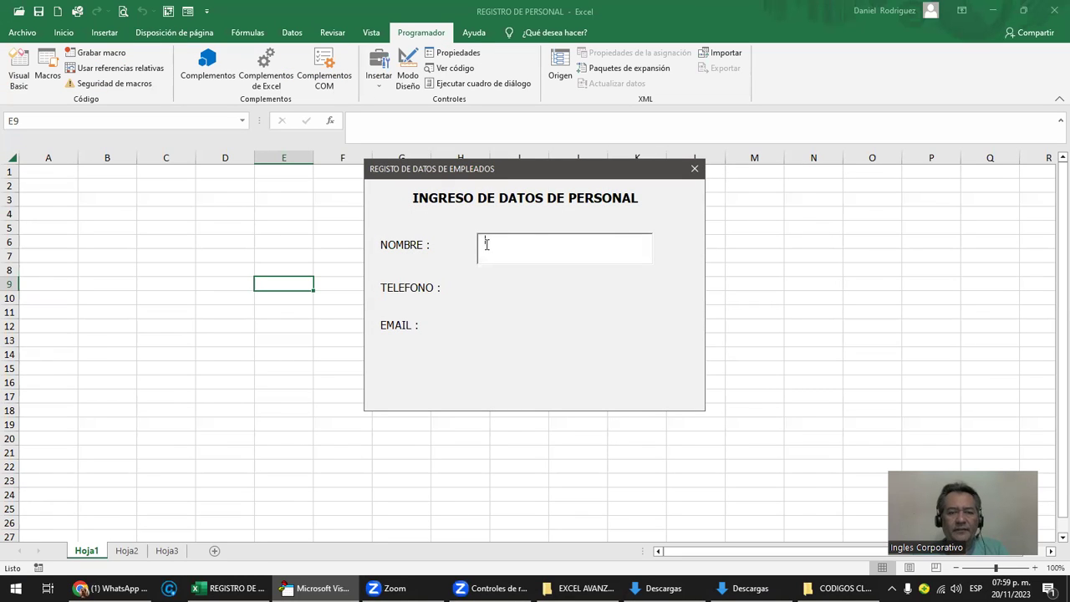
pyautogui.write('JUAN')
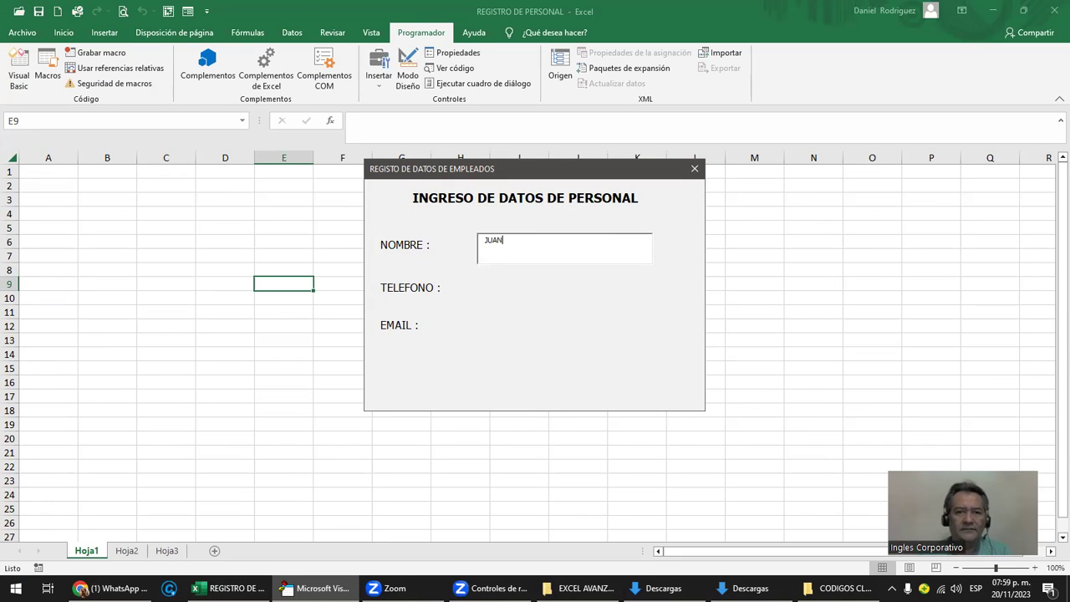
pyautogui.click(696, 171)
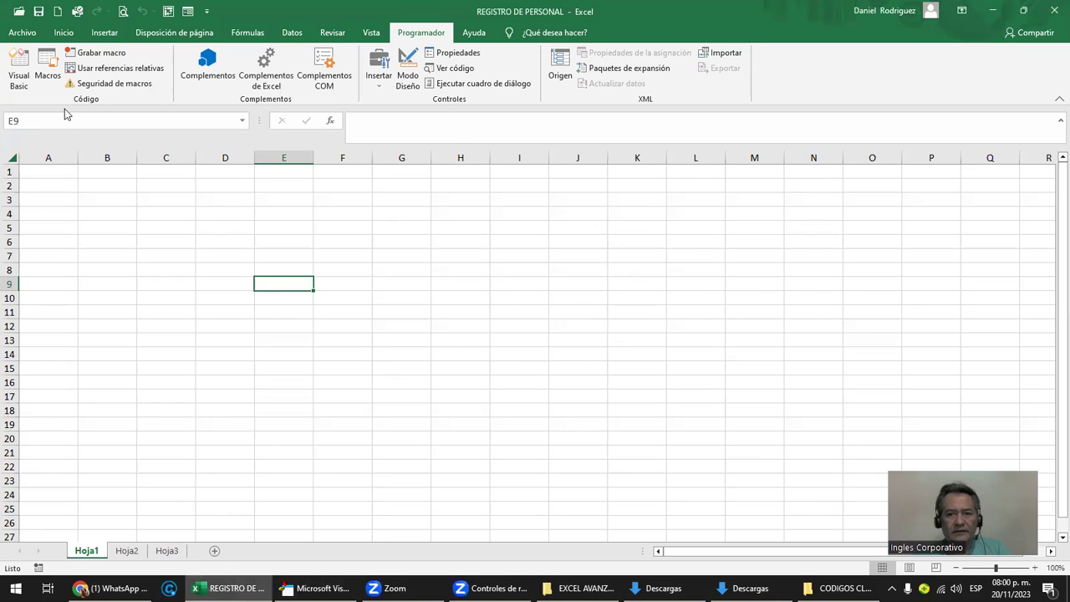
# - Draw a TextBox beside TELEFONO and paste a copy of it beside EMAIL
pyautogui.click(19, 68)
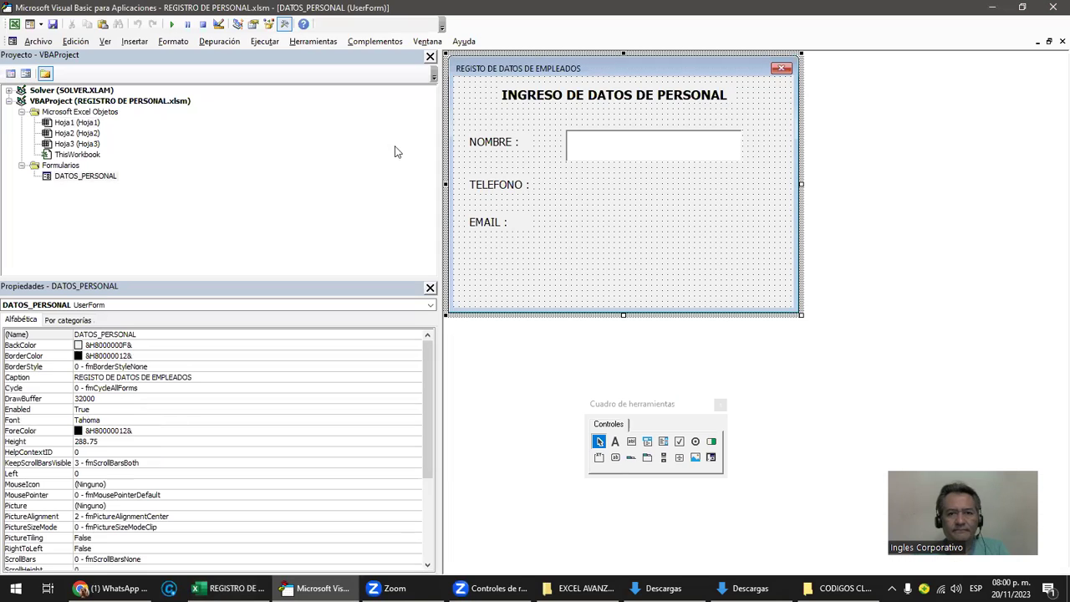
pyautogui.click(631, 440)
pyautogui.moveTo(560, 173); pyautogui.dragTo(744, 196)
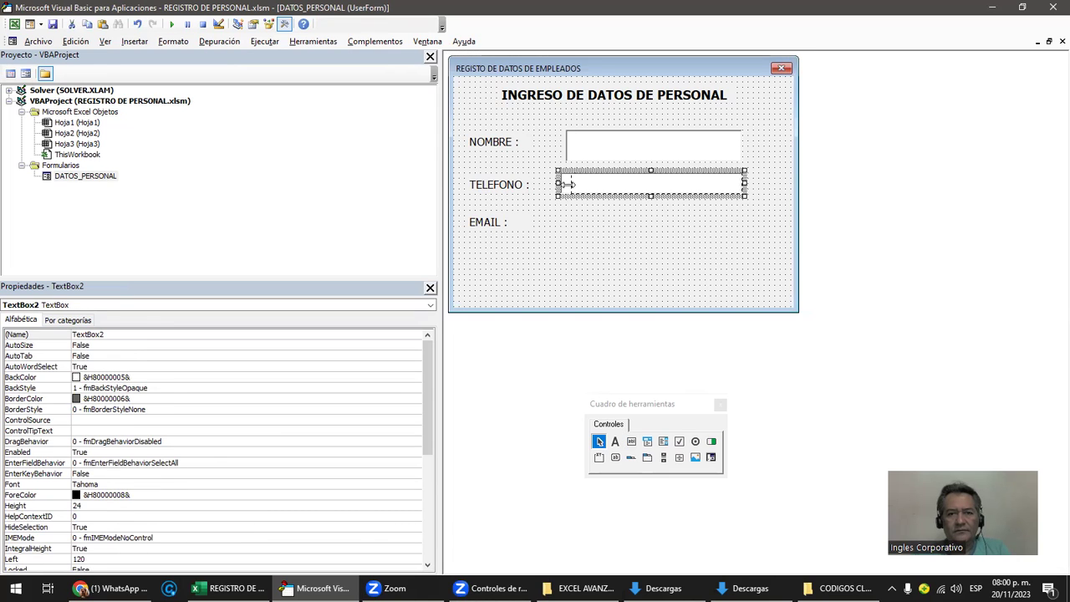
pyautogui.click(613, 218)
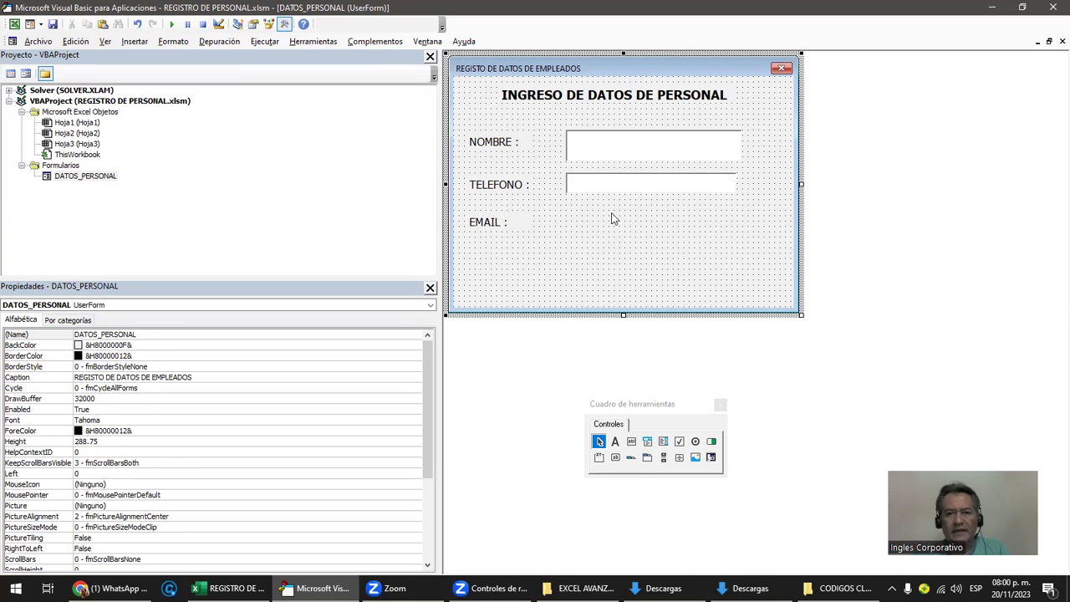
pyautogui.click(592, 194)
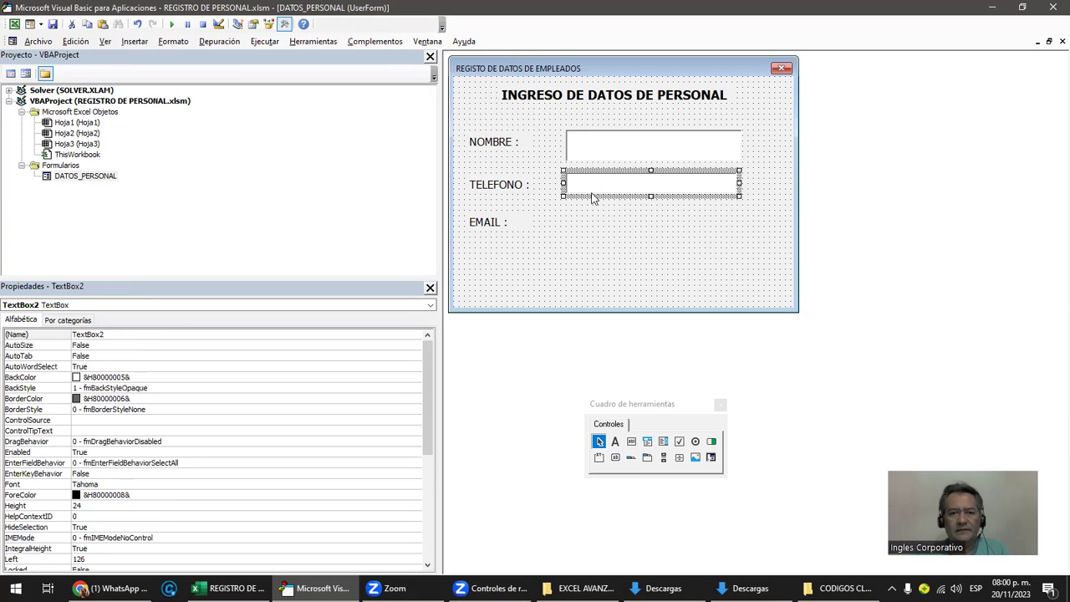
pyautogui.hotkey('ctrl', 'v')
pyautogui.moveTo(591, 197)
pyautogui.mouseDown()
pyautogui.moveTo(604, 241)
pyautogui.moveTo(618, 242)
pyautogui.mouseUp()
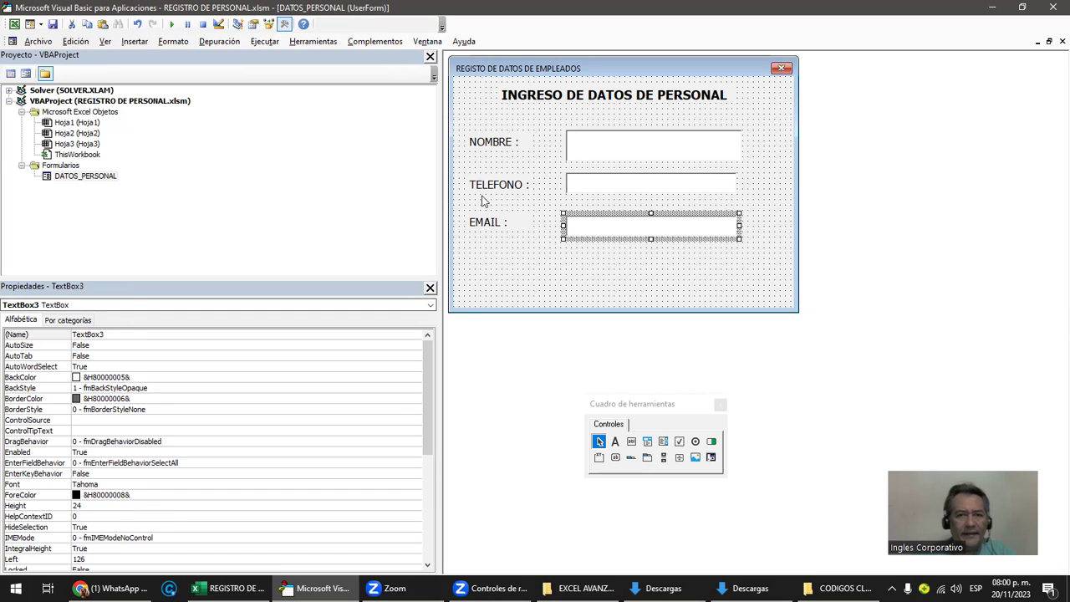
pyautogui.click(590, 155)
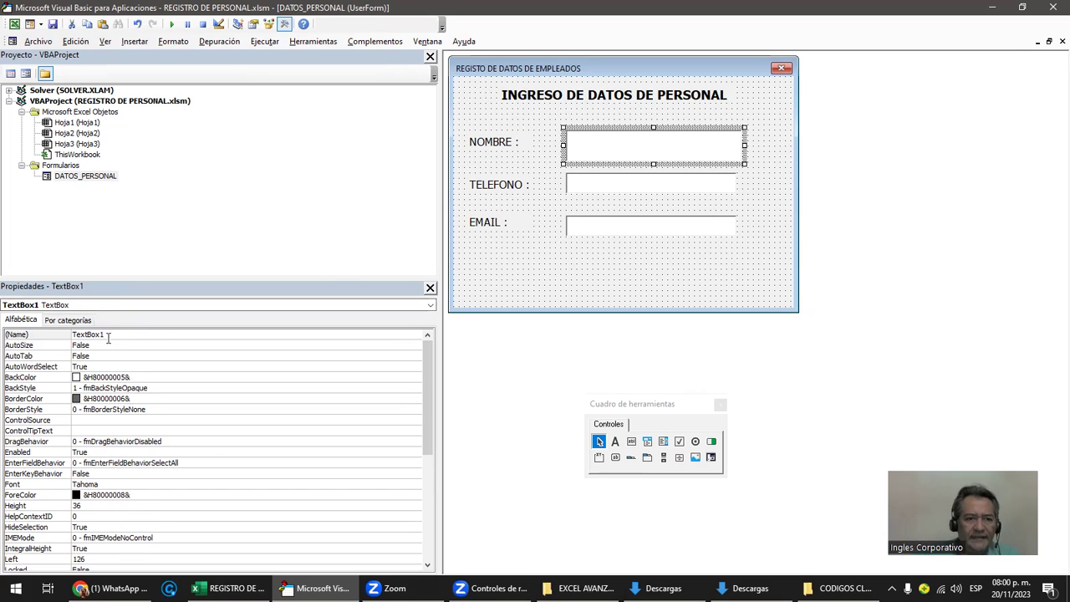
pyautogui.click(108, 335)
pyautogui.moveTo(108, 335); pyautogui.dragTo(67, 335)
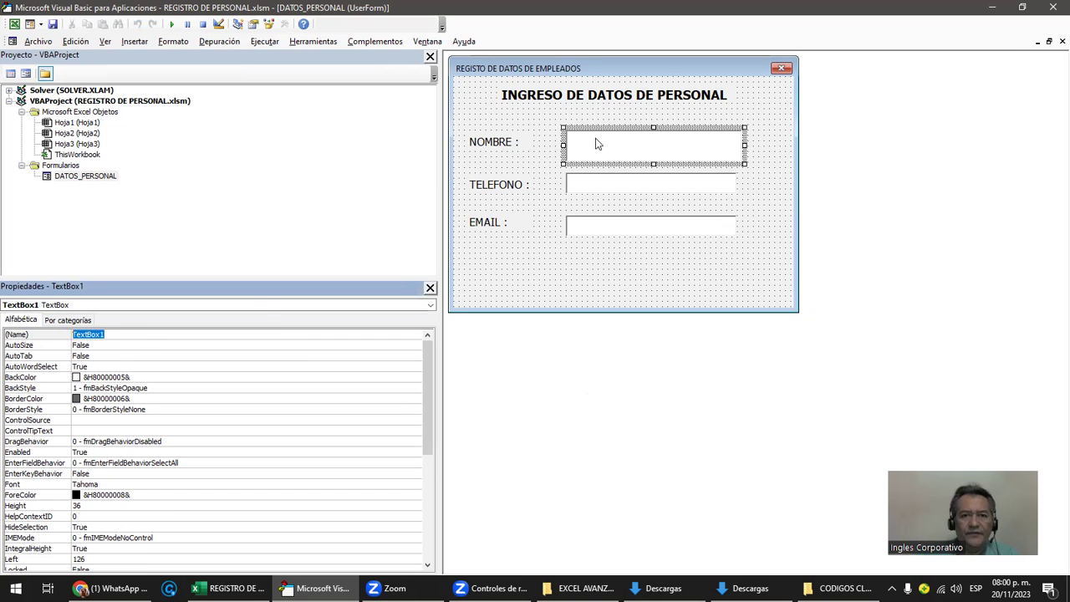
pyautogui.click(586, 189)
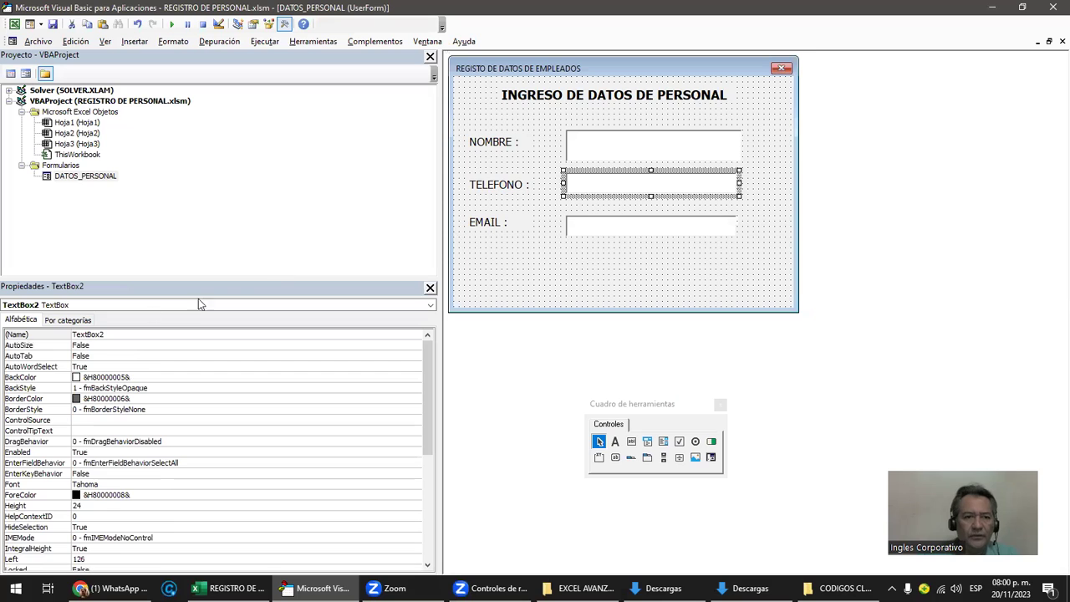
pyautogui.click(108, 334)
pyautogui.moveTo(108, 334); pyautogui.dragTo(73, 335)
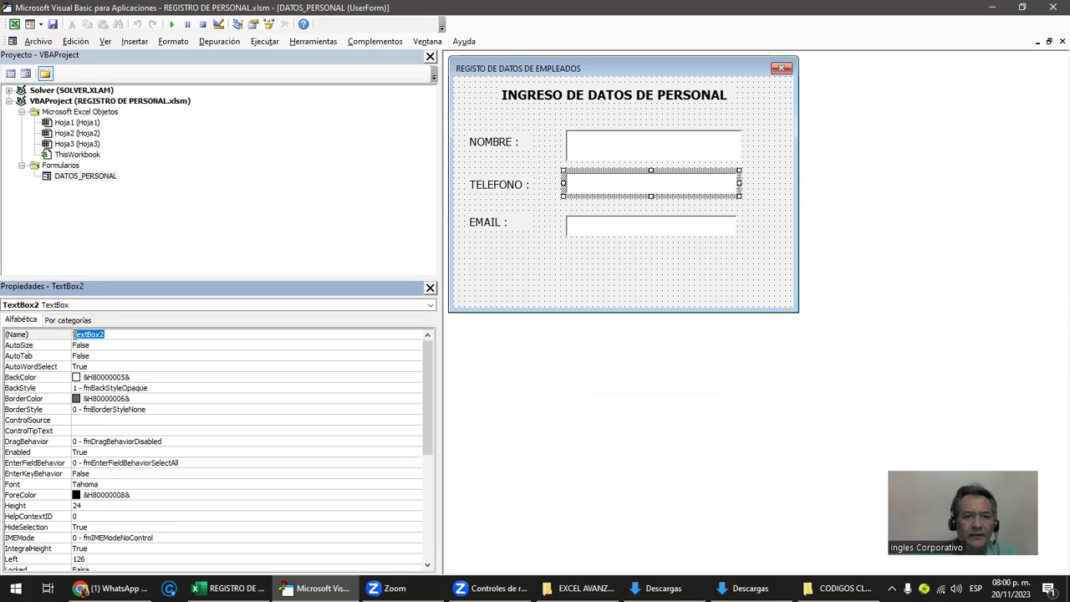
pyautogui.click(597, 227)
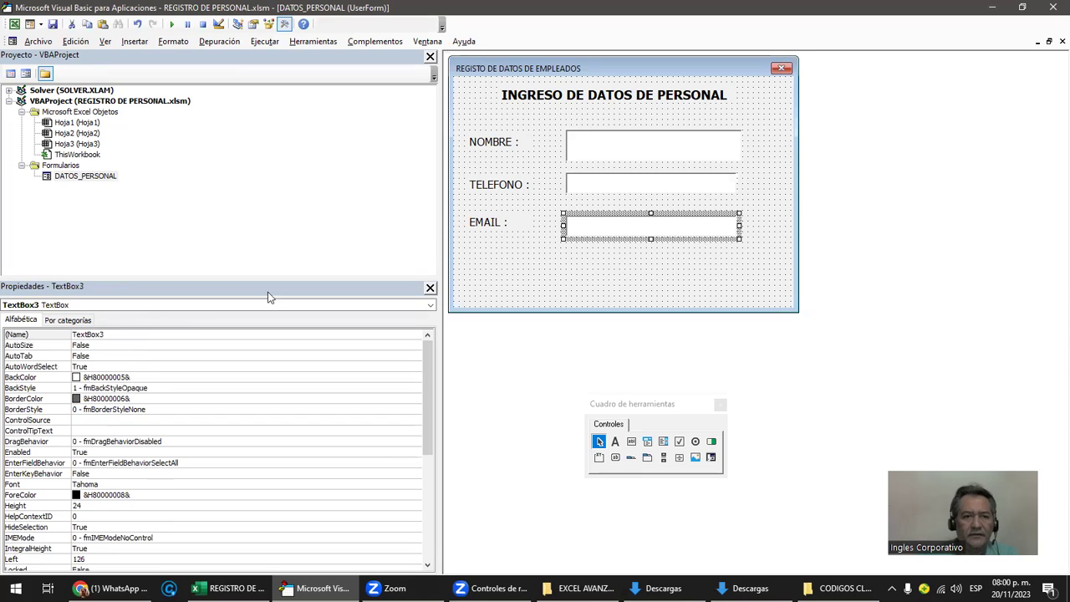
pyautogui.click(114, 335)
pyautogui.moveTo(114, 335); pyautogui.dragTo(63, 336)
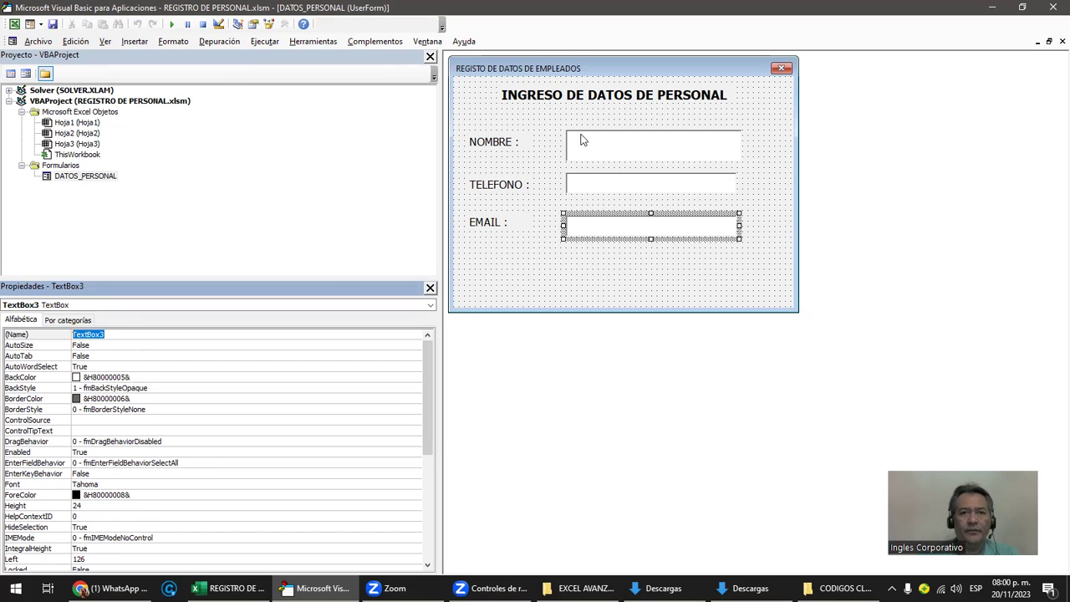
pyautogui.click(604, 147)
pyautogui.click(607, 191)
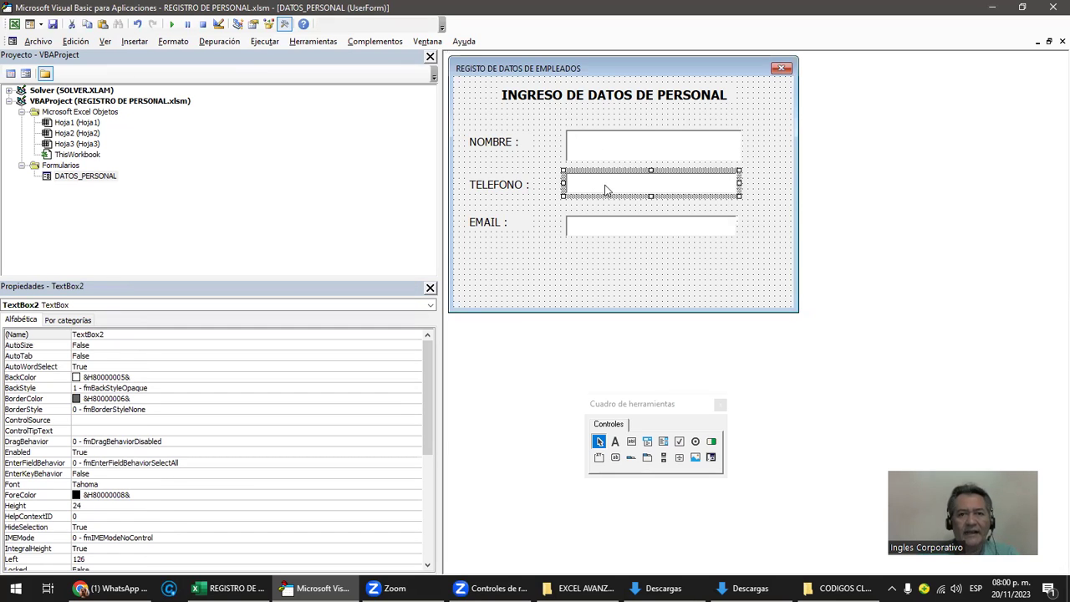
pyautogui.click(629, 228)
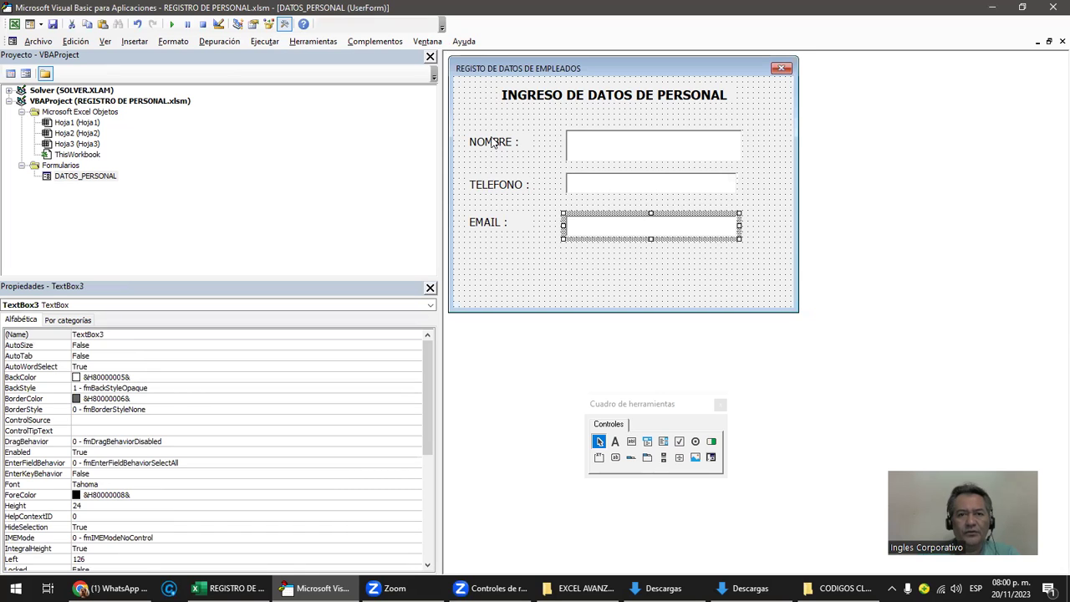
pyautogui.click(619, 144)
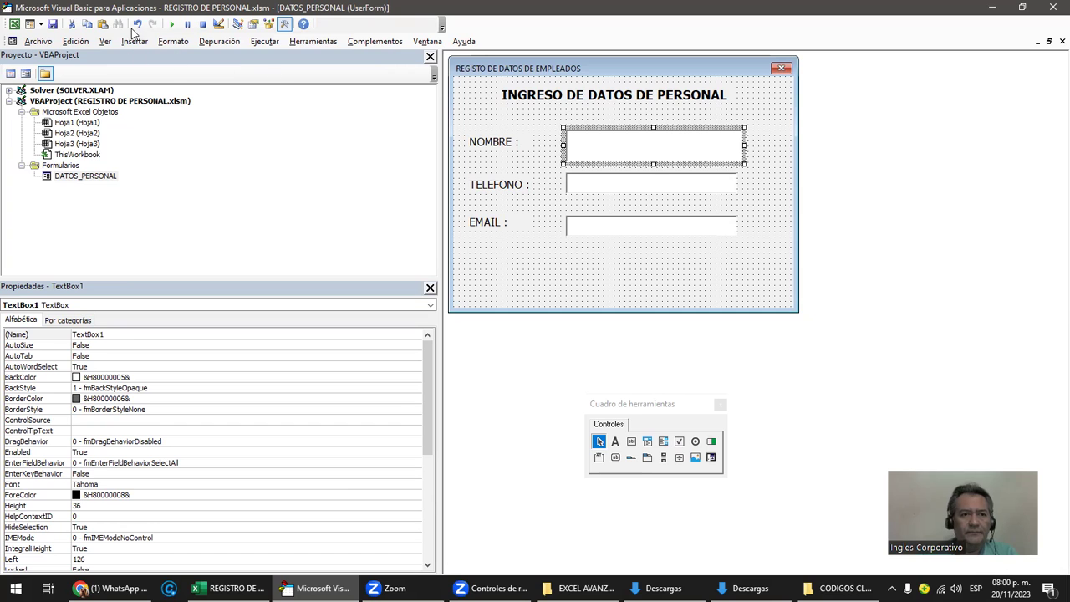
pyautogui.click(171, 25)
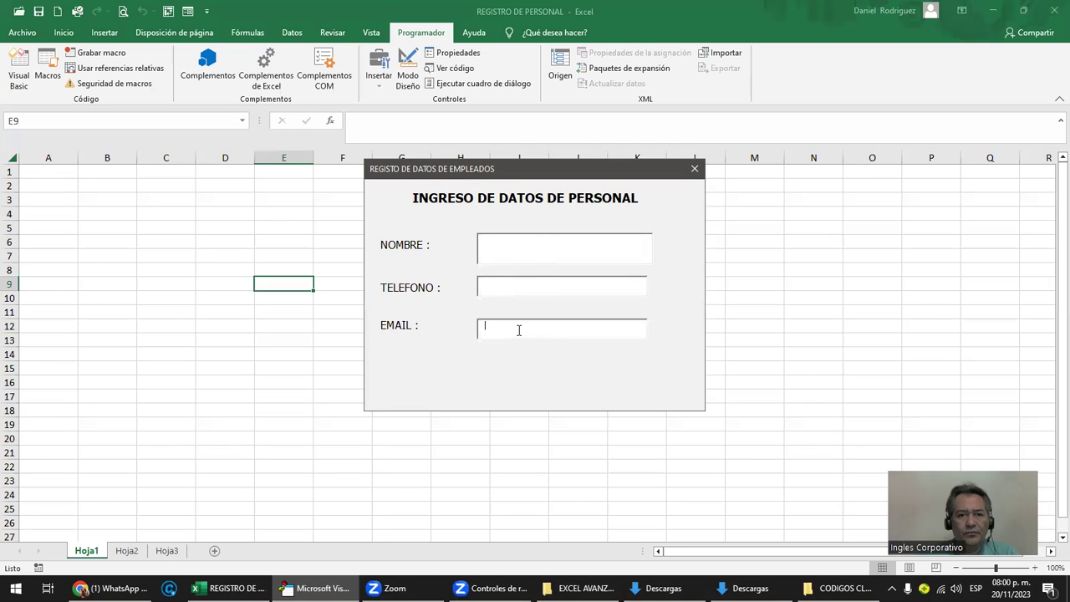
# - Close the running DATOS_PERSONAL form with empty fields to return to Hoja1
pyautogui.click(693, 171)
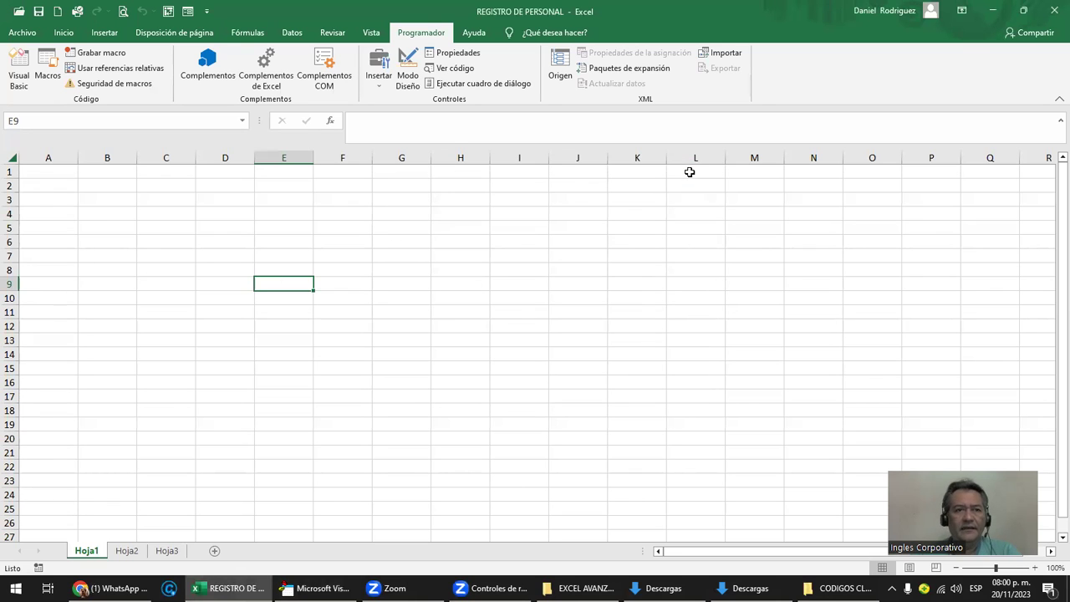